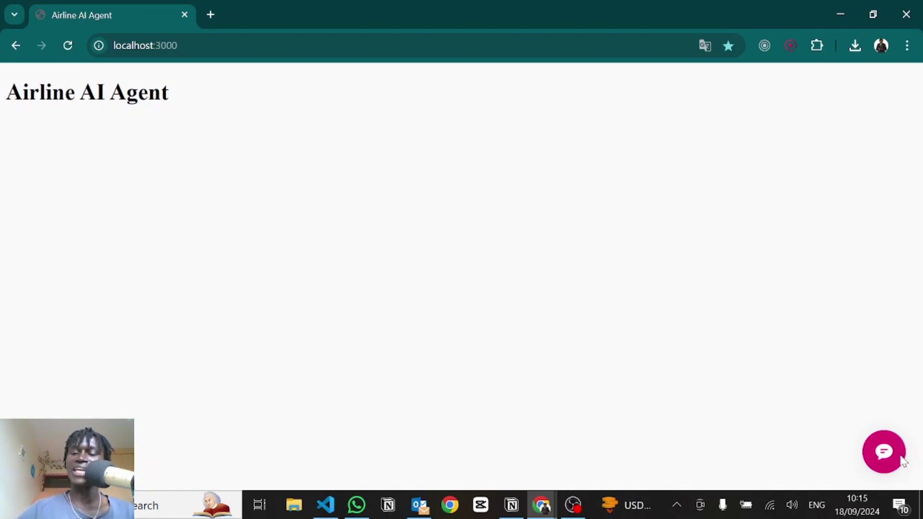
Step: Open the Airplane AI chat widget from the pink bubble at the bottom-right
click(883, 451)
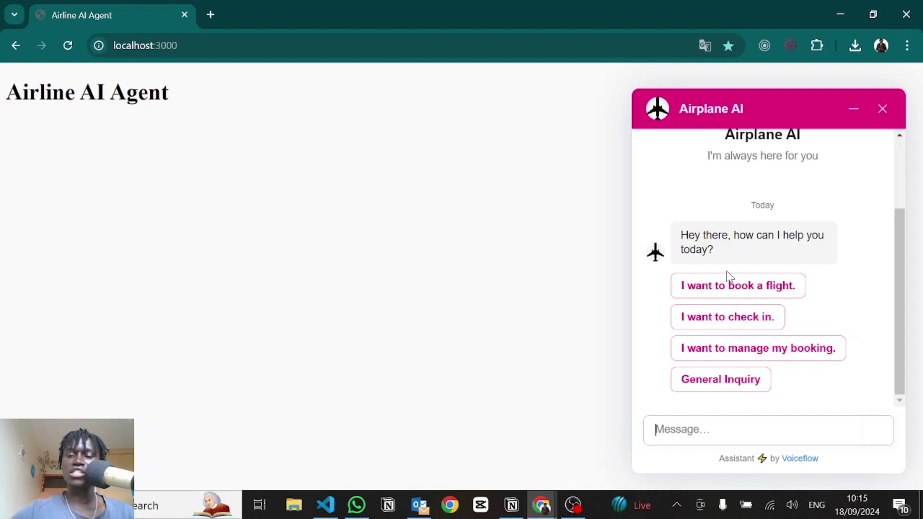
Step: Ask the assistant 'Do I need my passport when flying with you guys' and read the reply
click(787, 343)
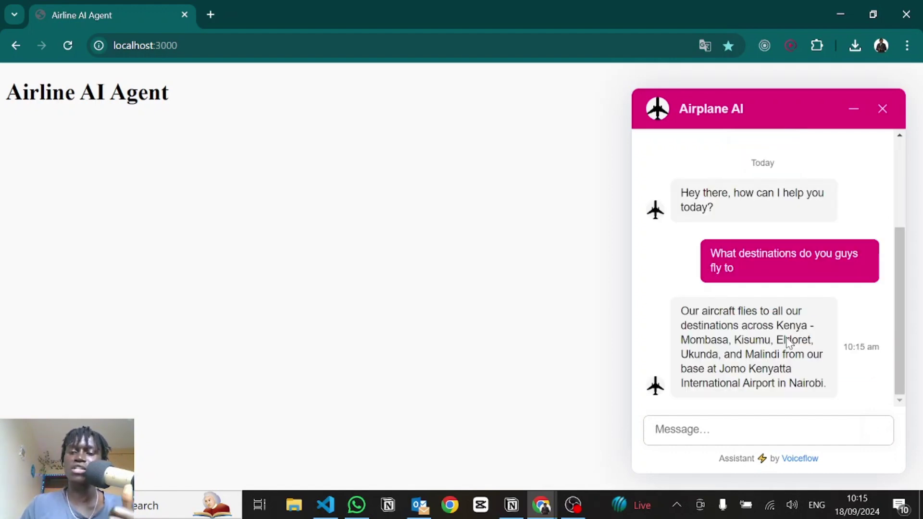
click(692, 432)
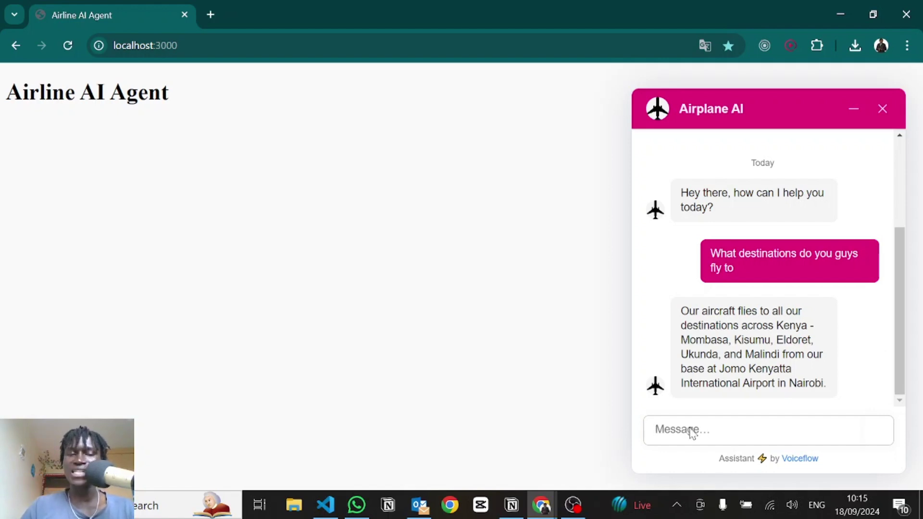
text(Do I need my passport when flying with you guys)
key(Return)
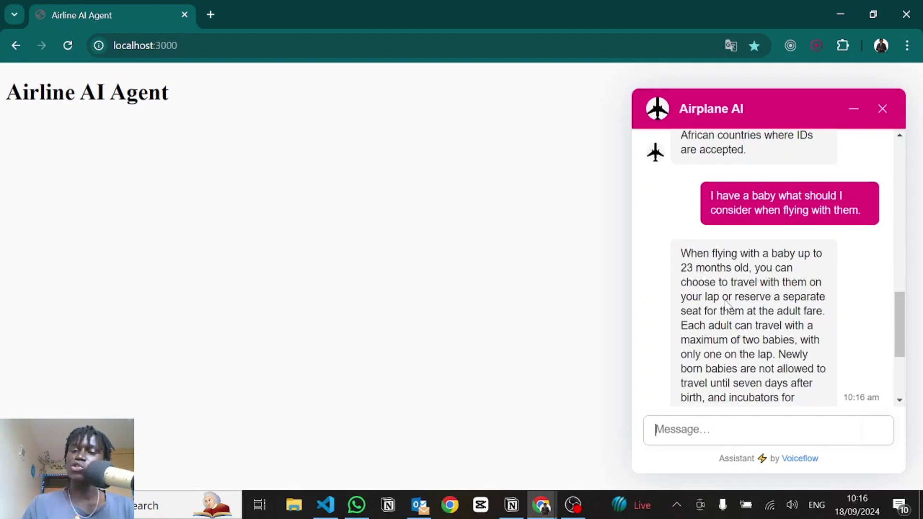
scroll(728, 305, down, 3)
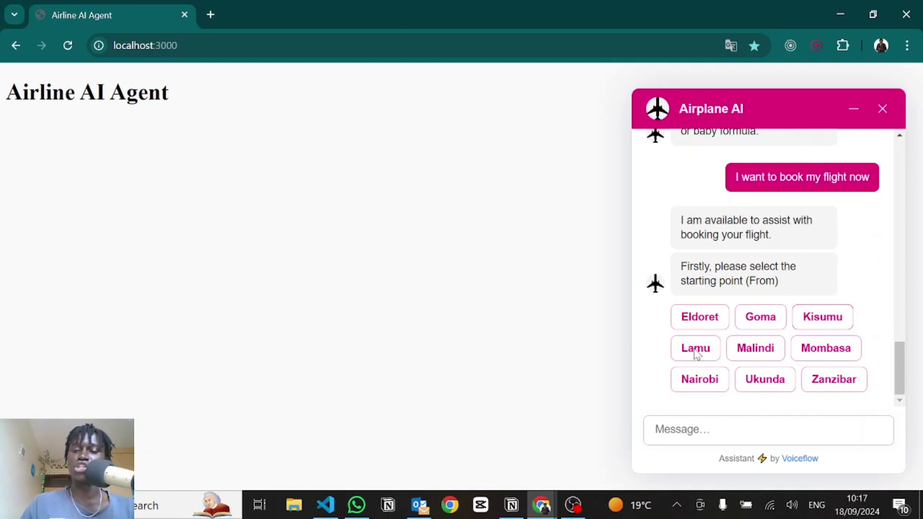
Step: Choose a one-way Nairobi to Kisumu trip departing 19 September 2024
click(700, 378)
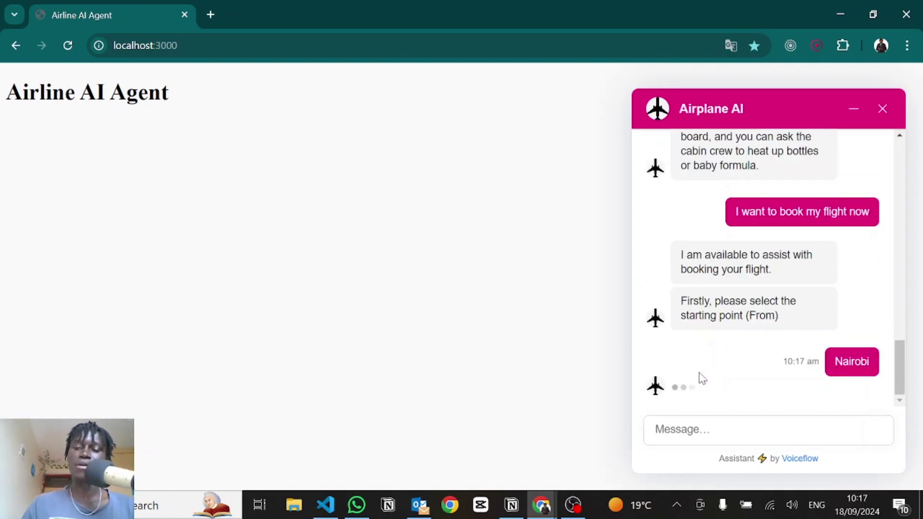
click(823, 325)
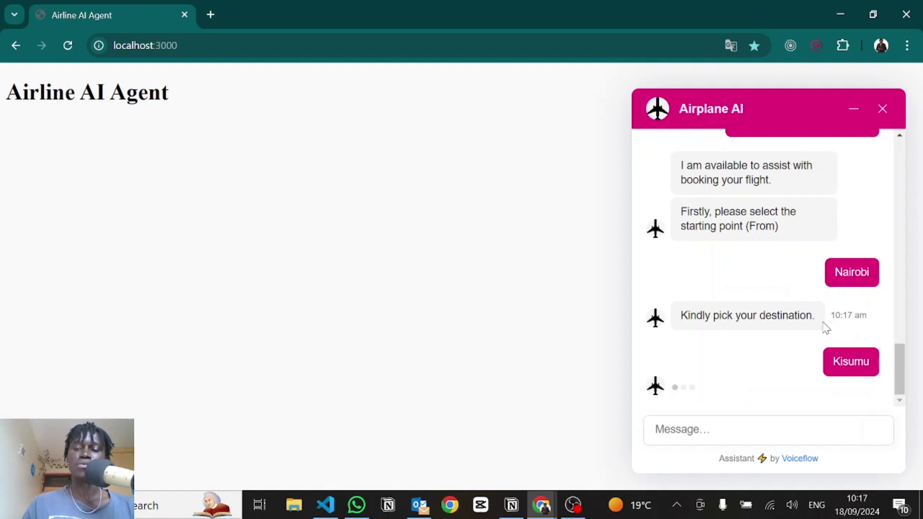
click(712, 348)
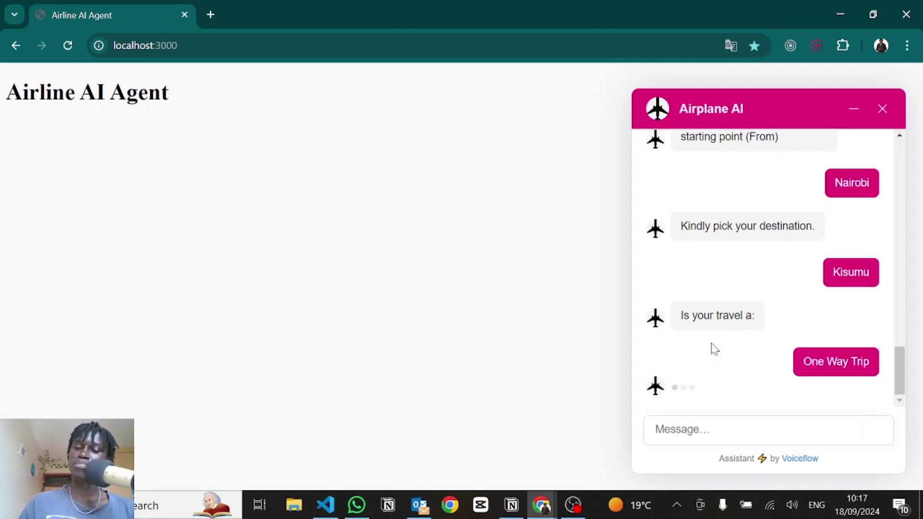
click(759, 339)
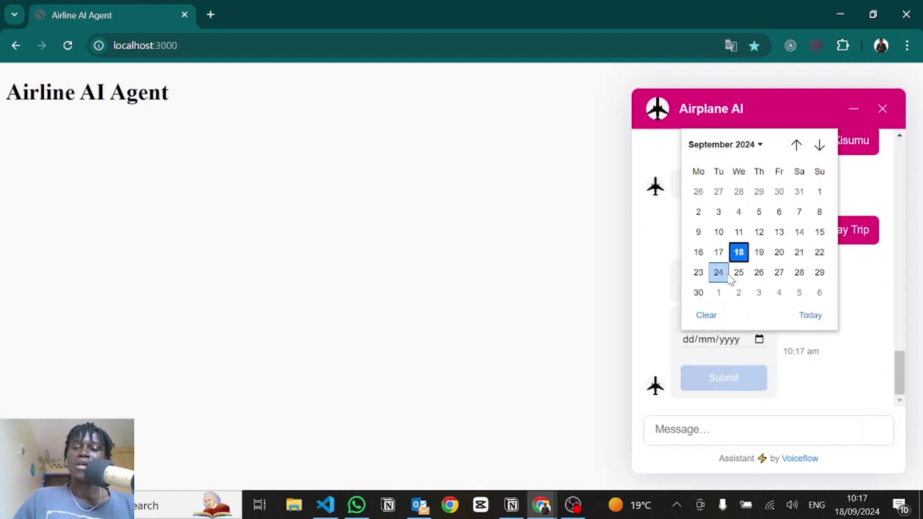
click(759, 252)
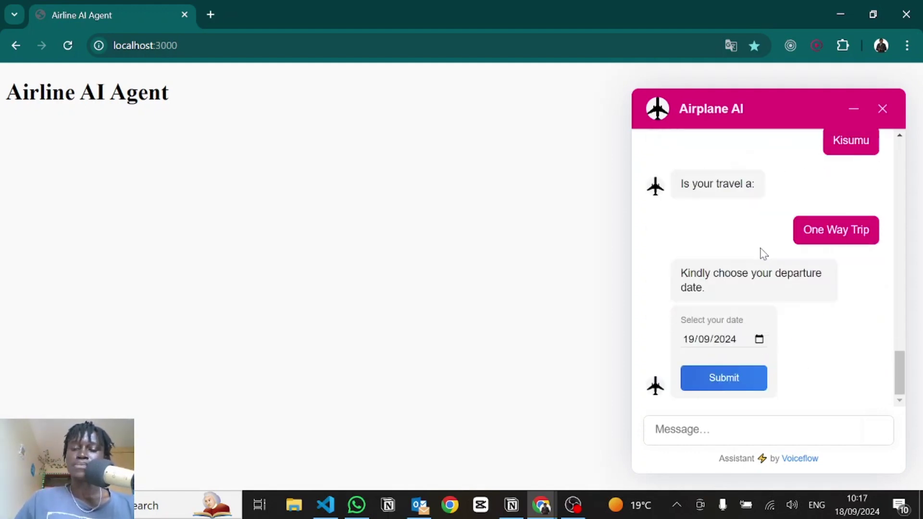
click(715, 381)
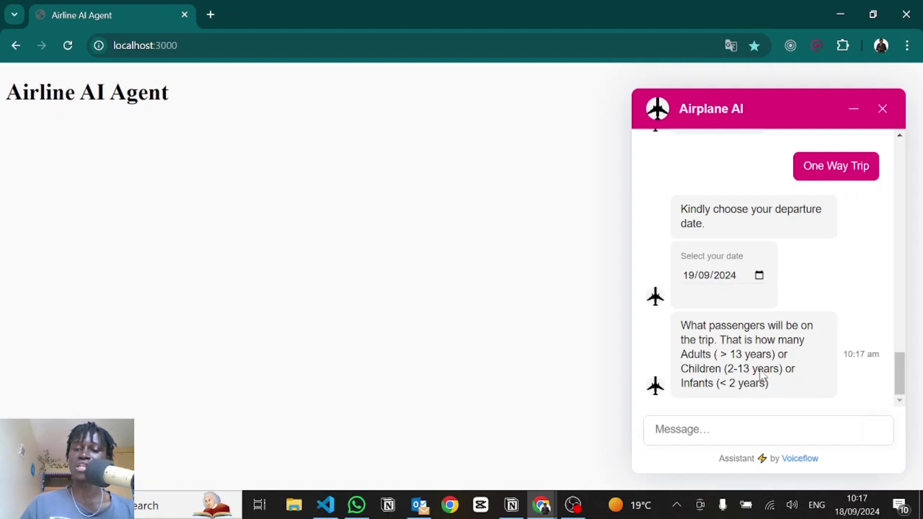
Step: Describe the travellers as 'Just me, my wife, and my two kids'
click(681, 432)
text(Just me, my wife, and my two kids)
key(Return)
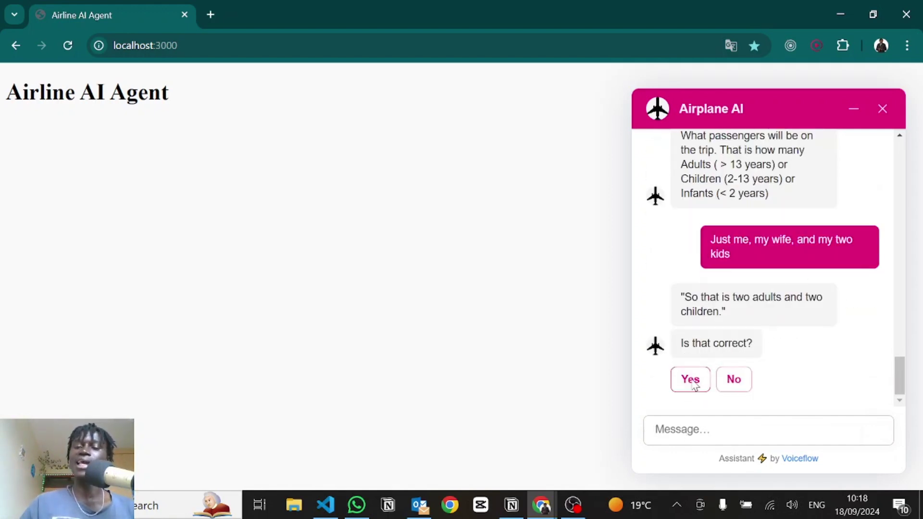
Step: Confirm two adults and two children and book the 12.50–13.50 Nairobi–Kisumu flight
click(692, 381)
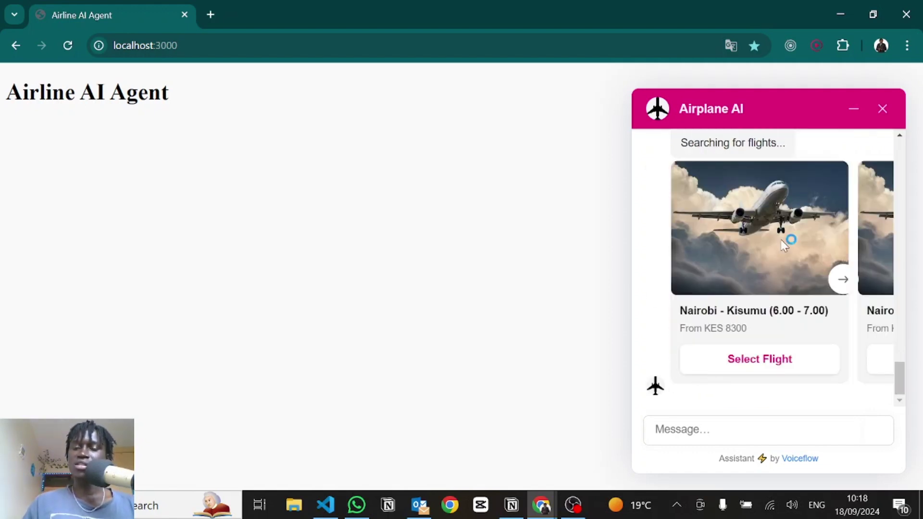
scroll(783, 245, right, 5)
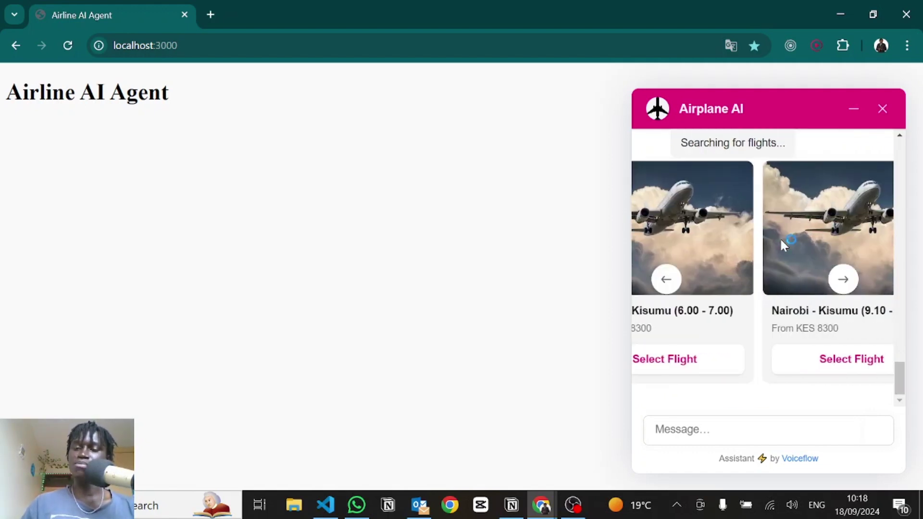
scroll(783, 245, left, 4)
scroll(781, 245, right, 6)
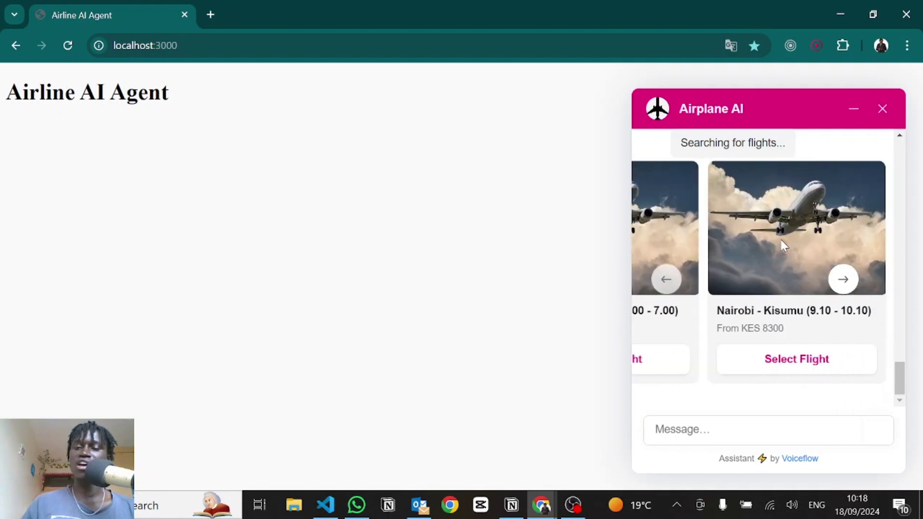
scroll(780, 244, right, 6)
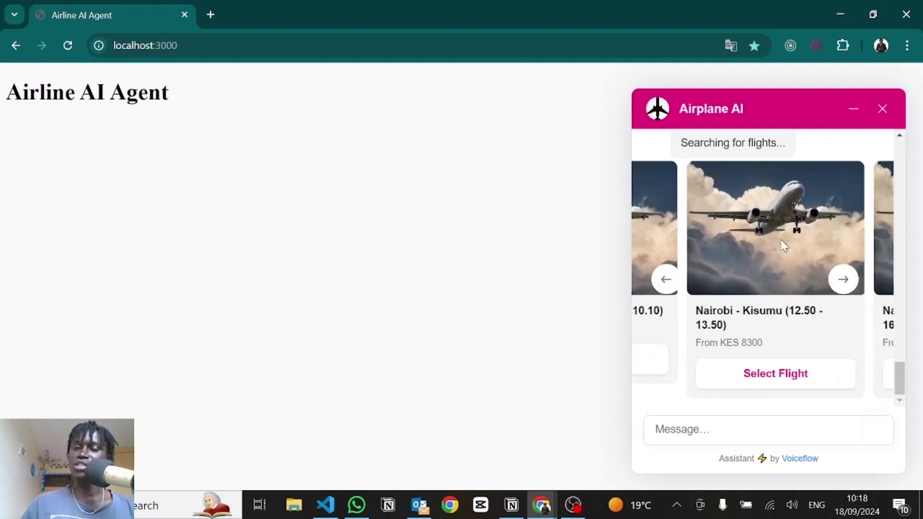
scroll(781, 245, left, 6)
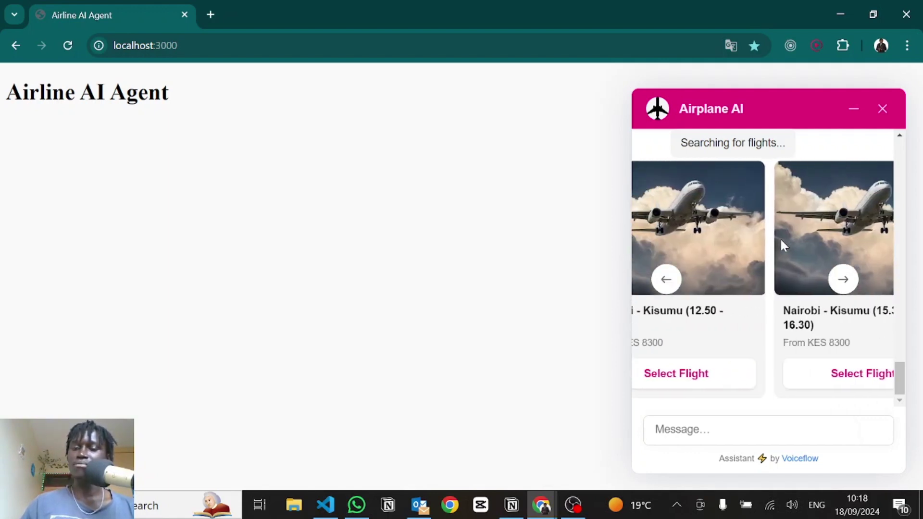
click(812, 383)
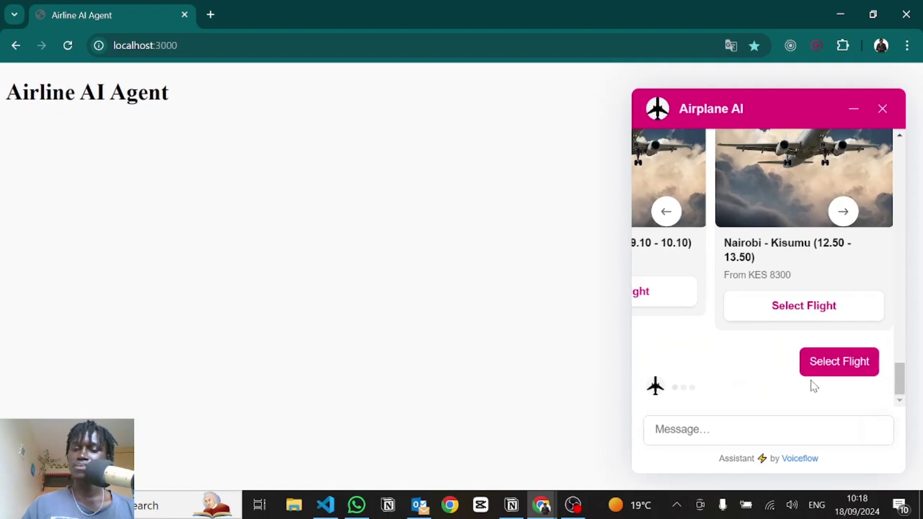
Step: Choose the Smart package (KES 10300) and accept the fare rules and terms
scroll(743, 303, up, 3)
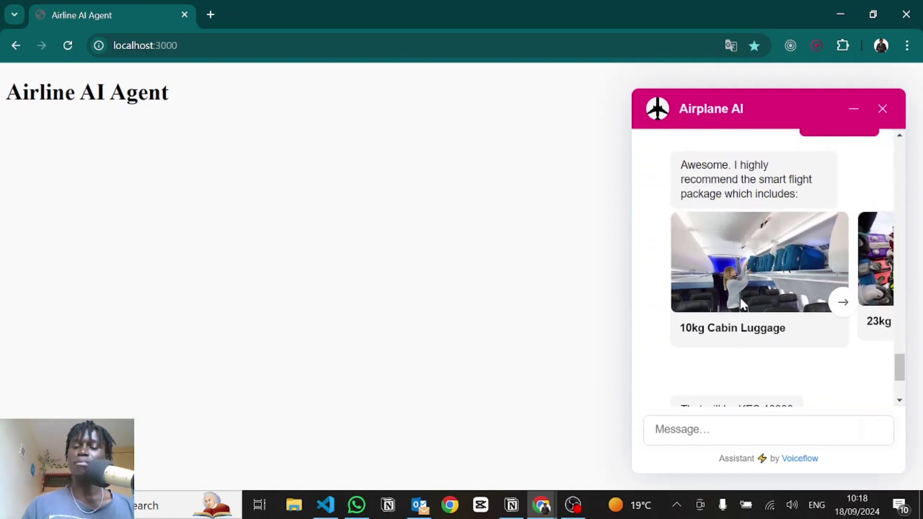
scroll(743, 304, right, 5)
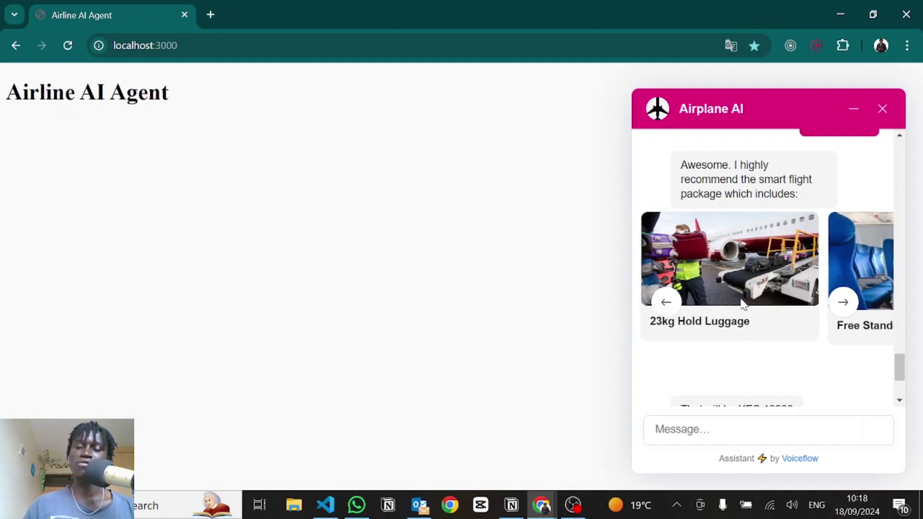
scroll(742, 304, right, 6)
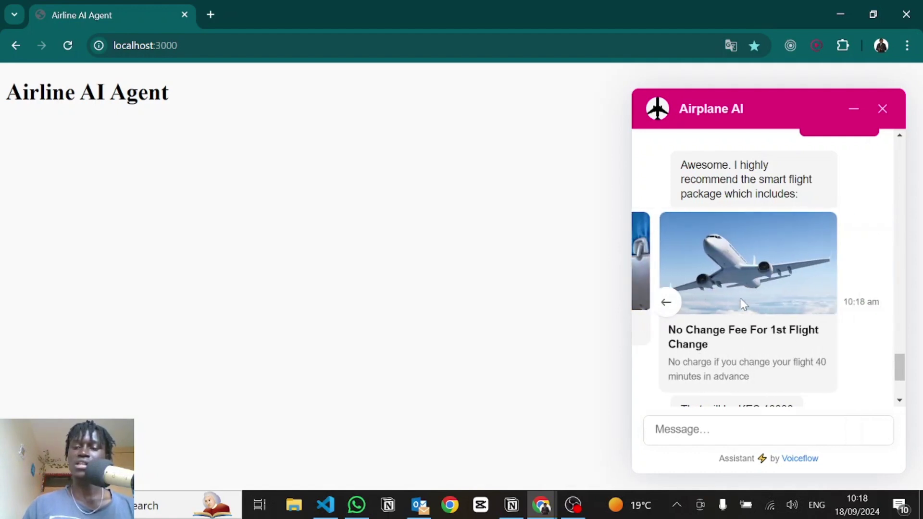
scroll(742, 305, left, 6)
scroll(742, 303, down, 3)
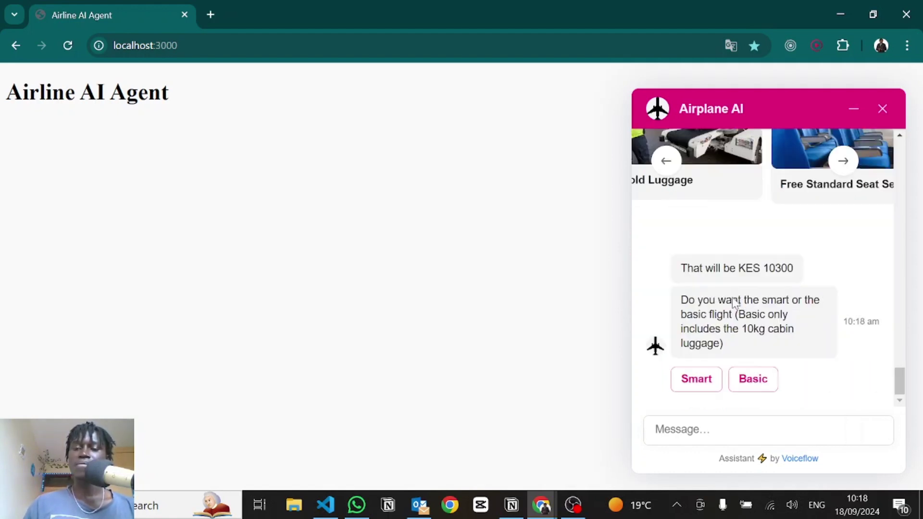
click(714, 380)
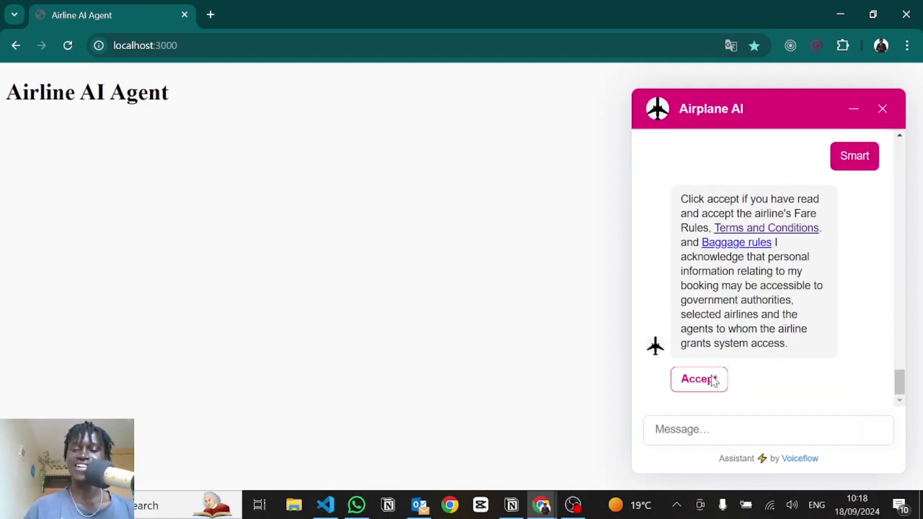
click(713, 380)
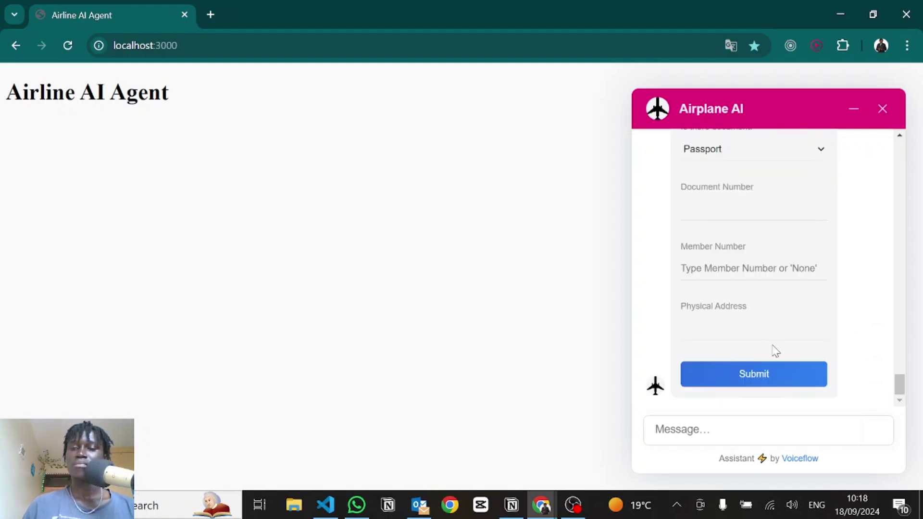
Step: Paste the passenger's phone number, date of birth and Kenyan nationality into the form
scroll(762, 304, up, 6)
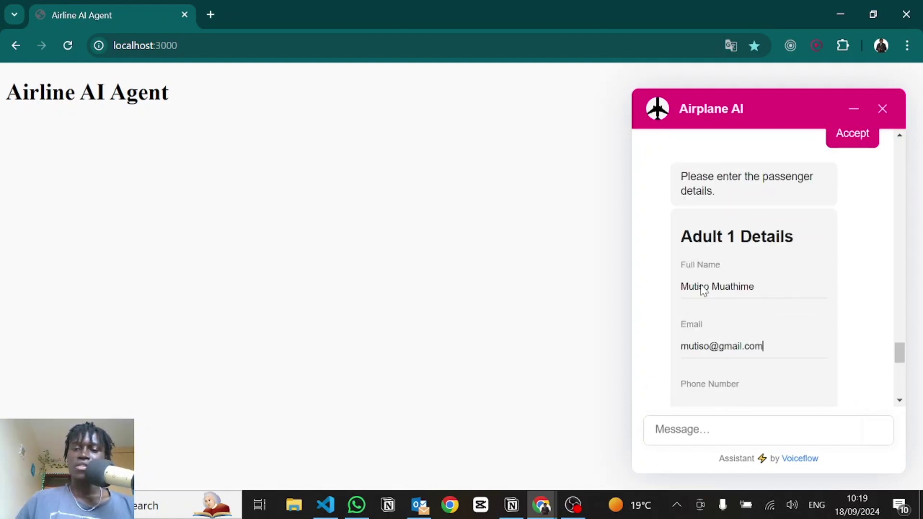
key(Tab)
key(ctrl+v)
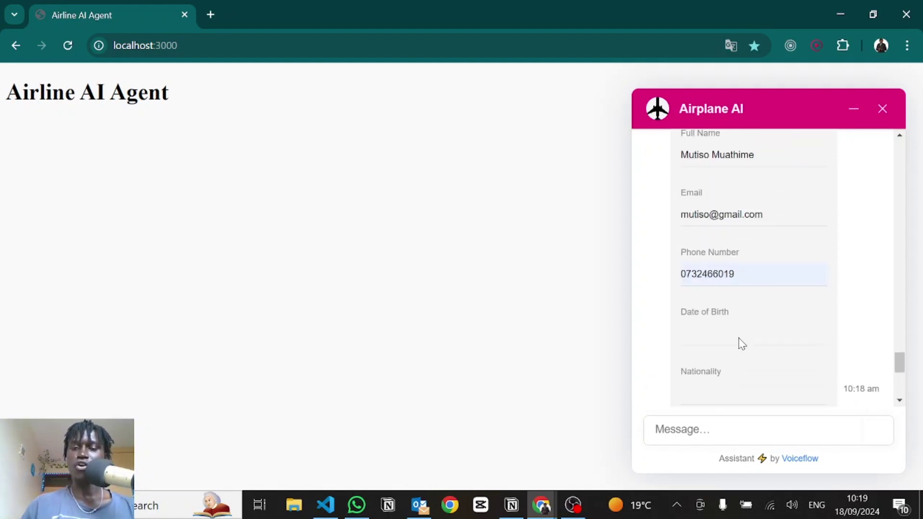
key(Tab)
text(27th Feb 2000)
key(Tab)
text(Kenyan)
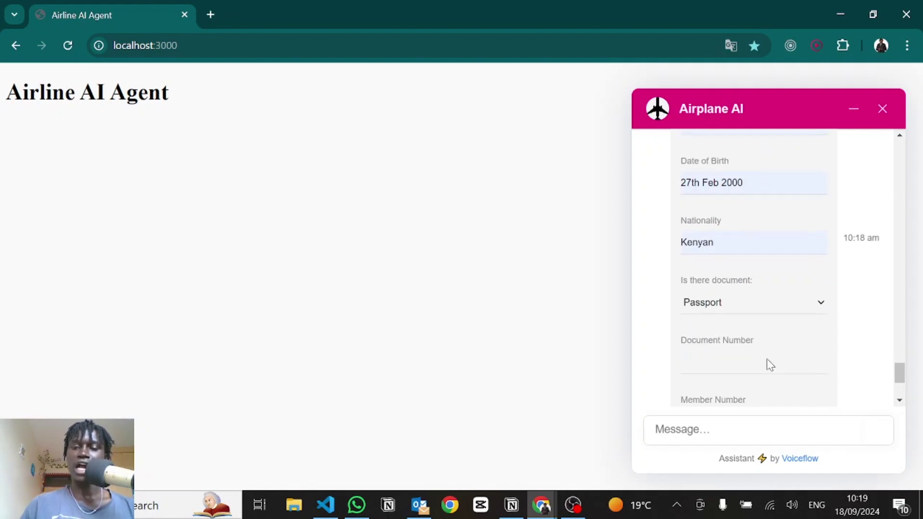
Step: Set document type to ID Card with its number, member number None, saved address, then submit
click(719, 303)
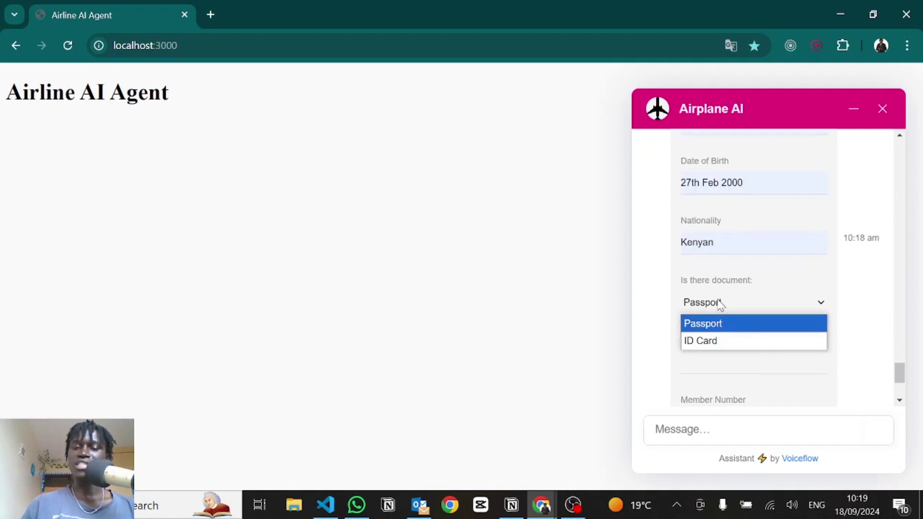
click(706, 352)
key(Down)
key(Tab)
text(2323232)
click(700, 322)
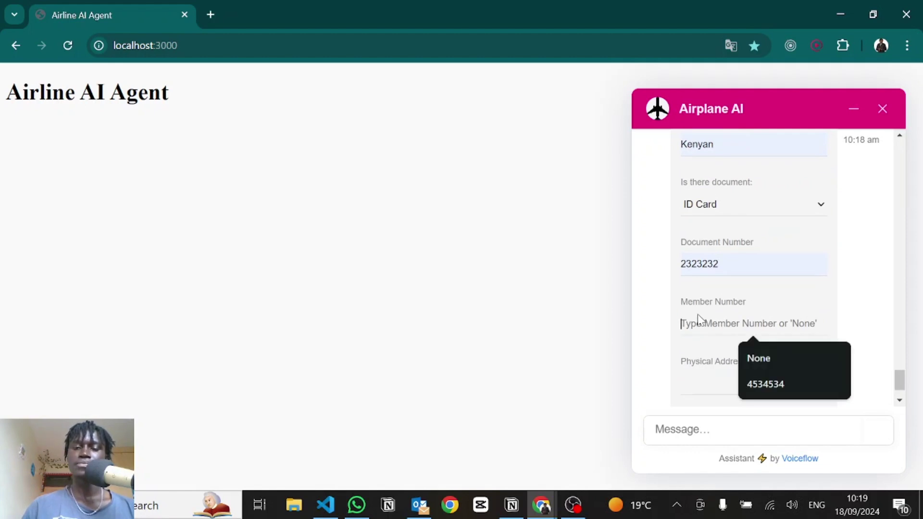
click(745, 356)
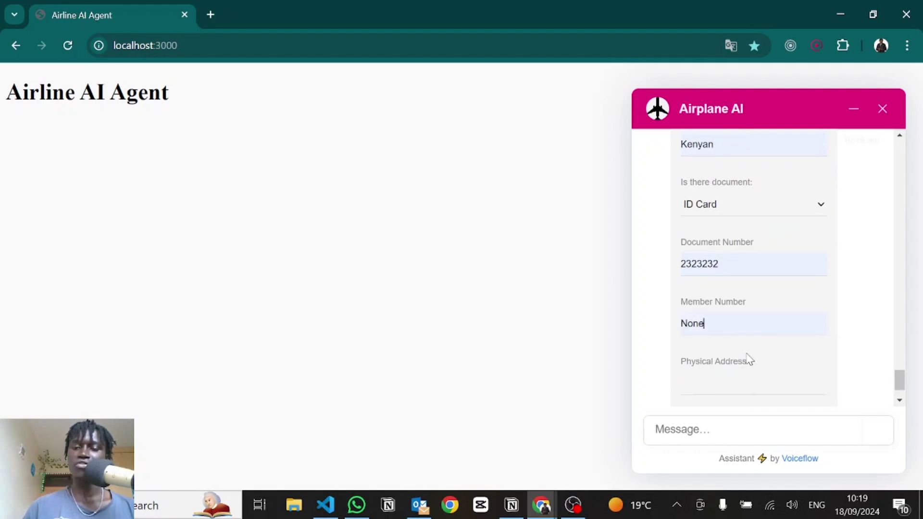
key(Tab)
click(751, 361)
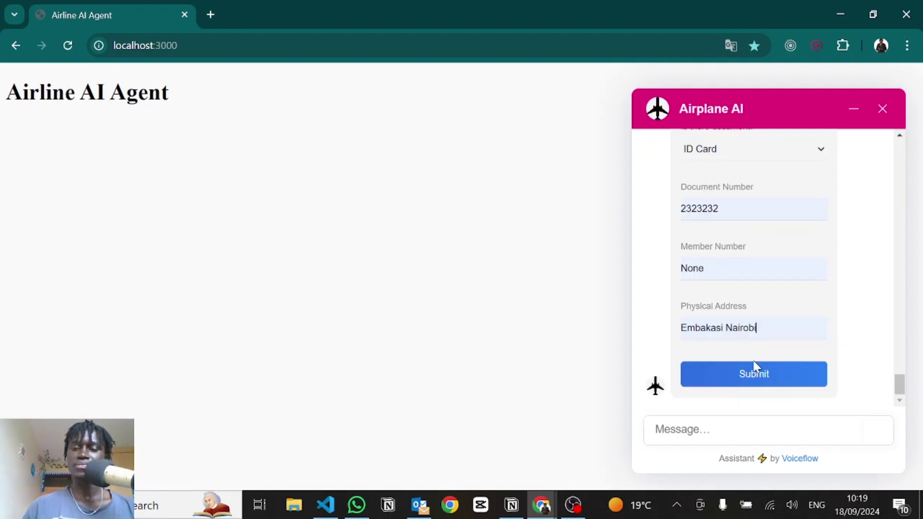
click(714, 374)
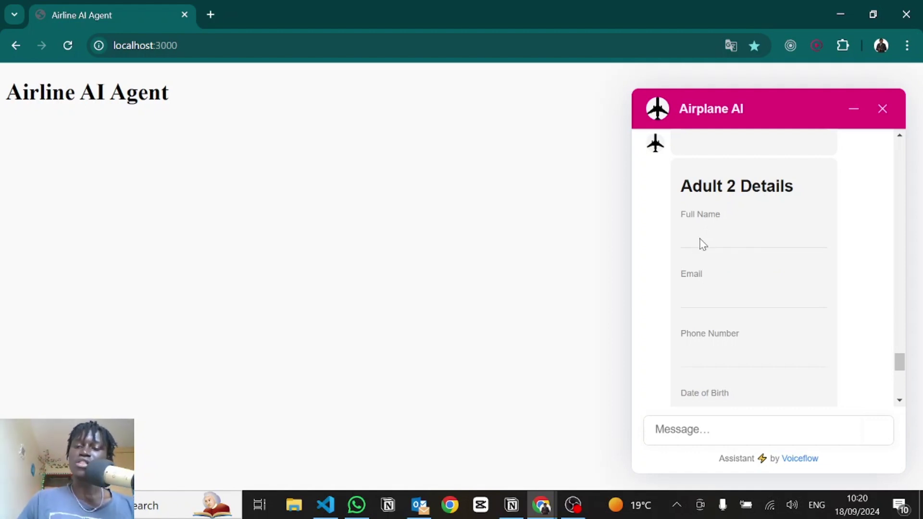
Step: Fill the Adult 2 form with name, email, phone, Kenyan nationality, member number None, and submit
click(699, 239)
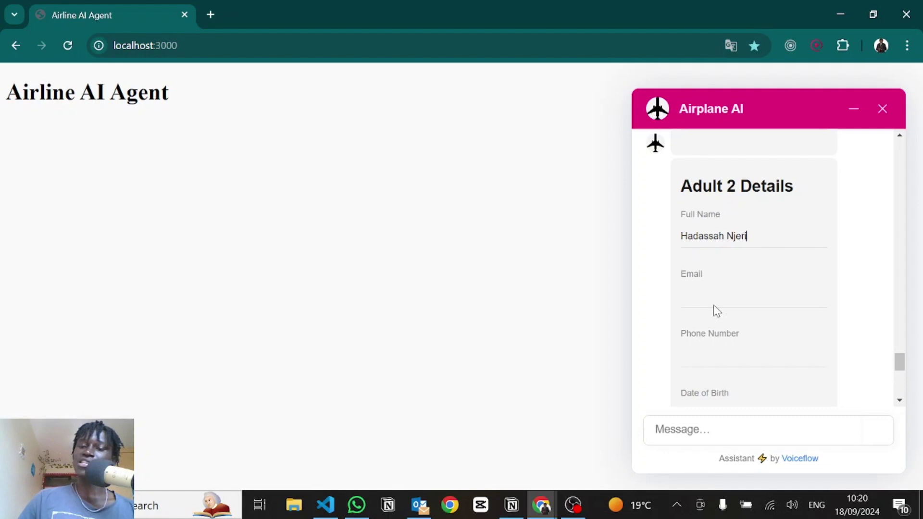
click(724, 330)
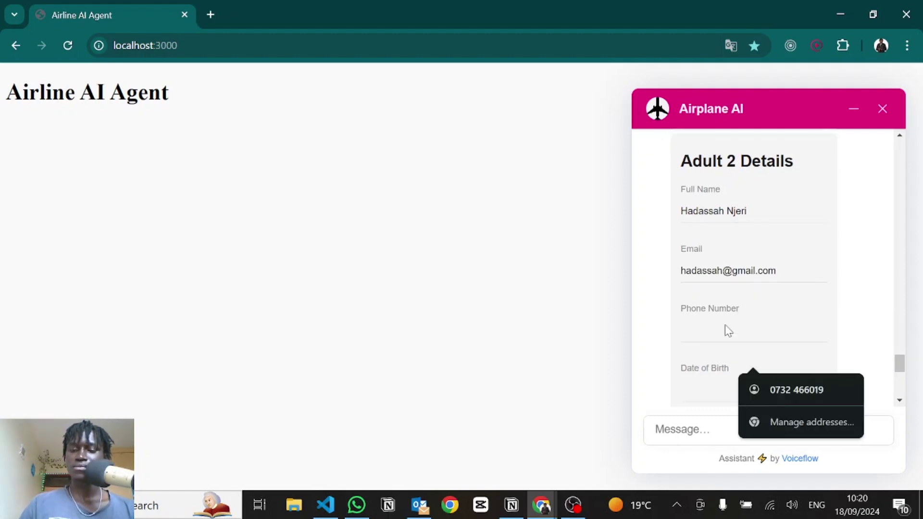
click(703, 389)
click(766, 357)
click(750, 345)
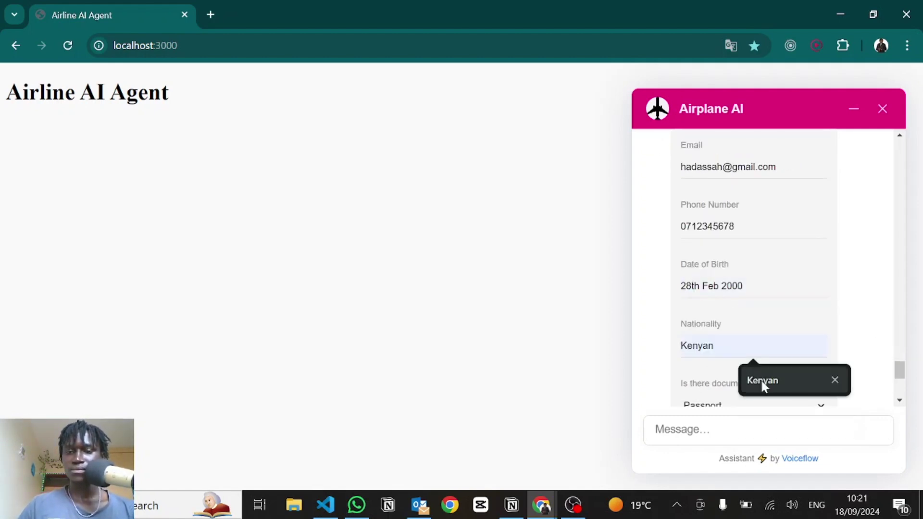
click(763, 383)
scroll(762, 336, down, 3)
click(759, 328)
text(3)
click(760, 362)
click(758, 373)
click(768, 363)
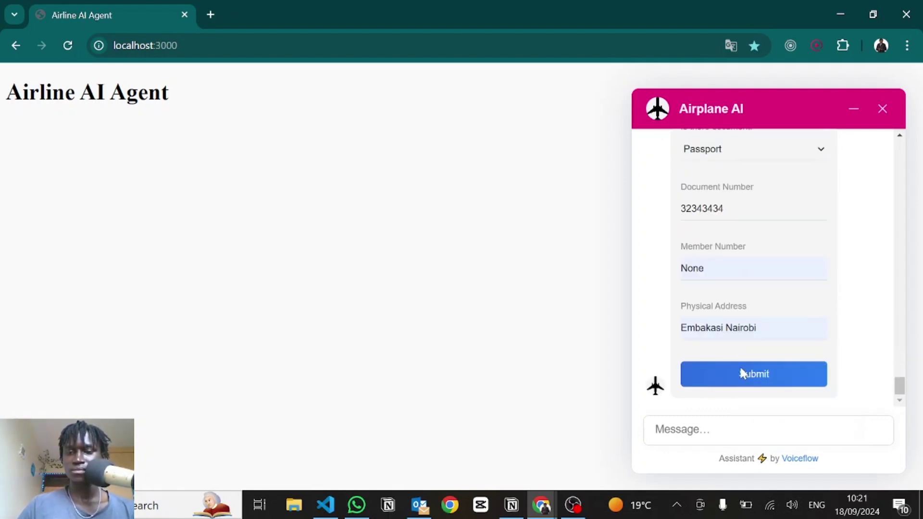
click(744, 374)
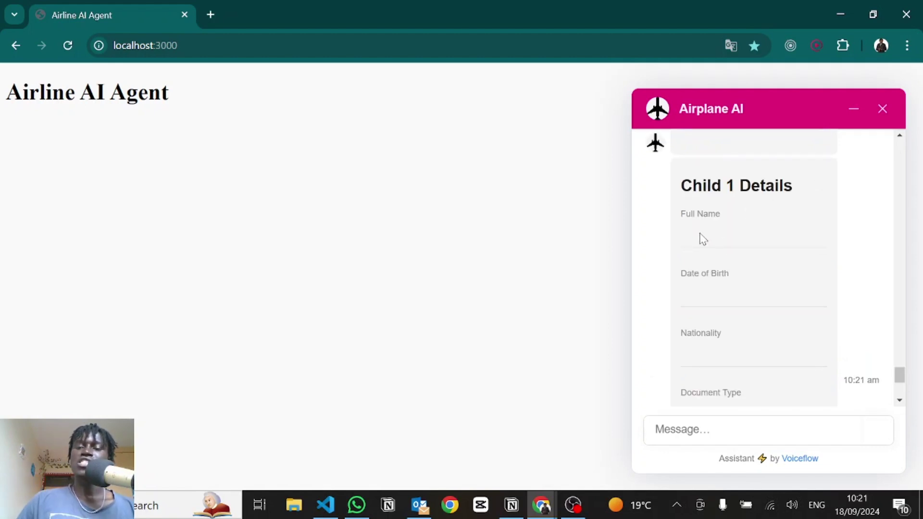
Step: Fill the Child 1 form from saved suggestions, Kenyan nationality and member number None, and submit
click(698, 239)
text(Da)
click(779, 270)
click(750, 298)
click(750, 327)
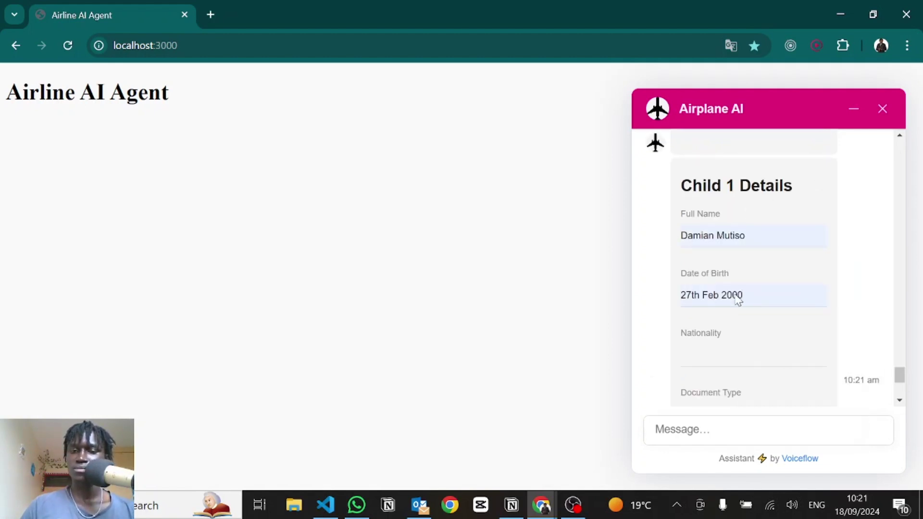
click(697, 358)
click(769, 385)
scroll(724, 326, down, 3)
click(724, 326)
click(749, 358)
click(721, 327)
click(735, 361)
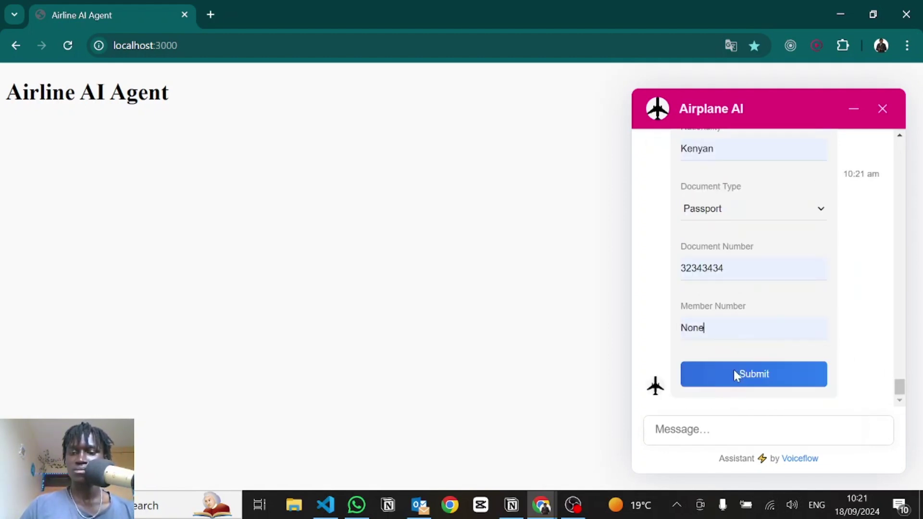
click(733, 369)
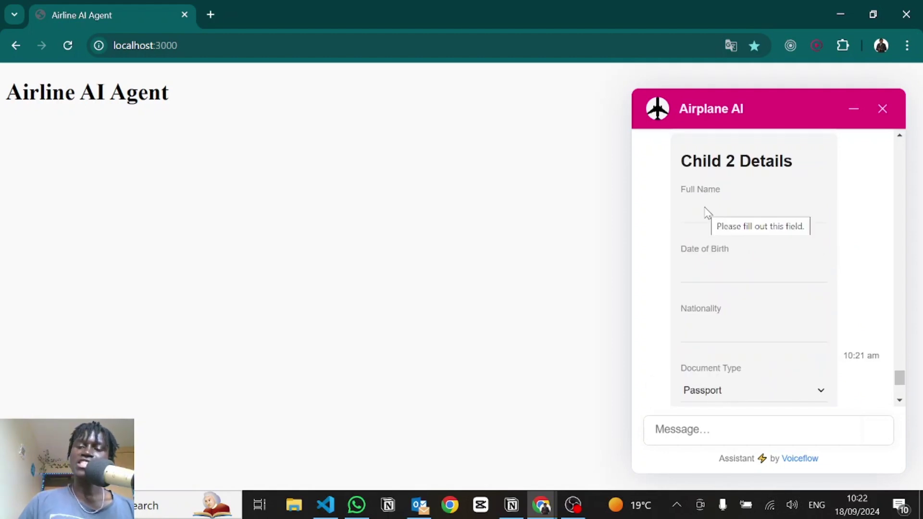
Step: Fill the Child 2 form with the saved name, birth date and document fields, and submit
click(705, 209)
click(748, 247)
click(727, 272)
text(28th Mar 2022)
click(730, 330)
click(755, 365)
scroll(730, 356, down, 4)
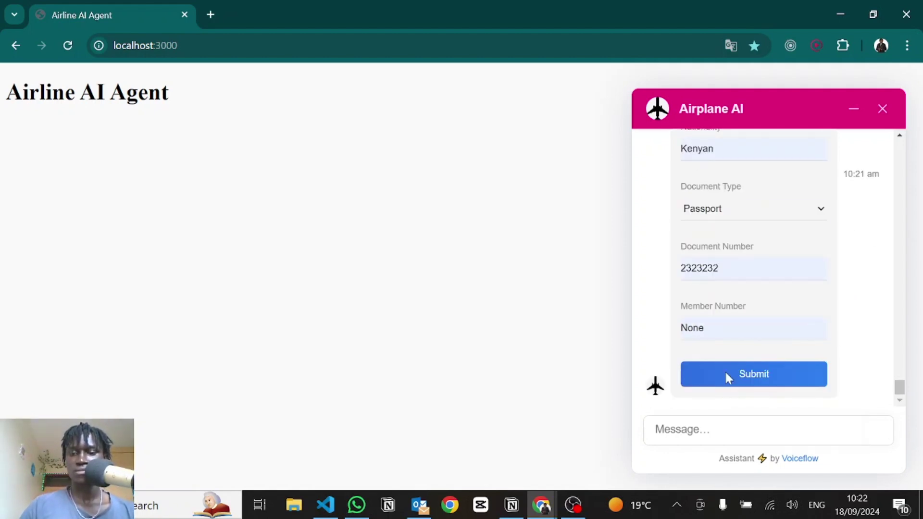
click(725, 373)
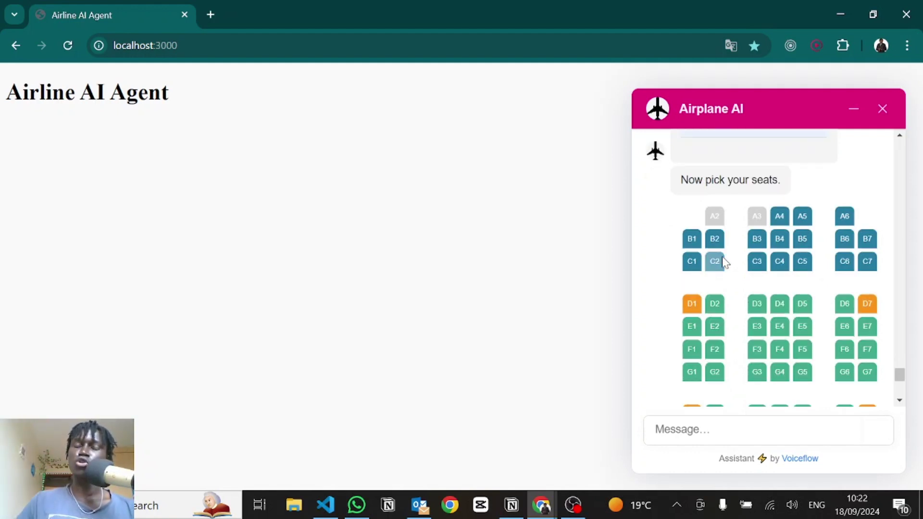
Step: Select seats M3, M4, M5 and M6, leaving M2 unselected, and confirm the selection
scroll(726, 289, down, 6)
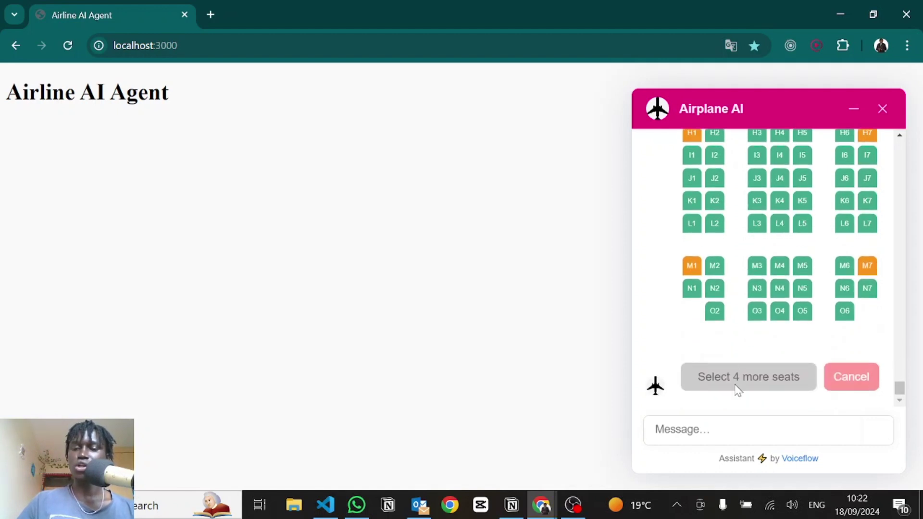
click(756, 268)
click(785, 268)
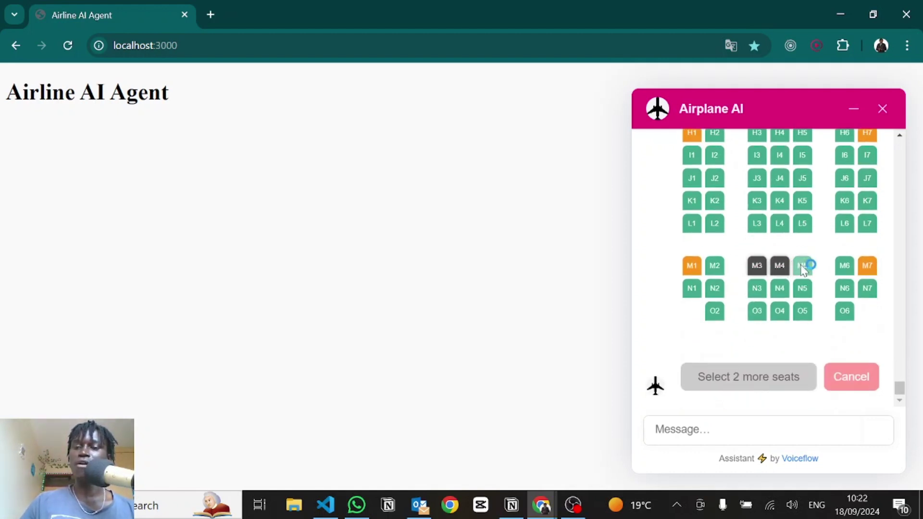
click(802, 267)
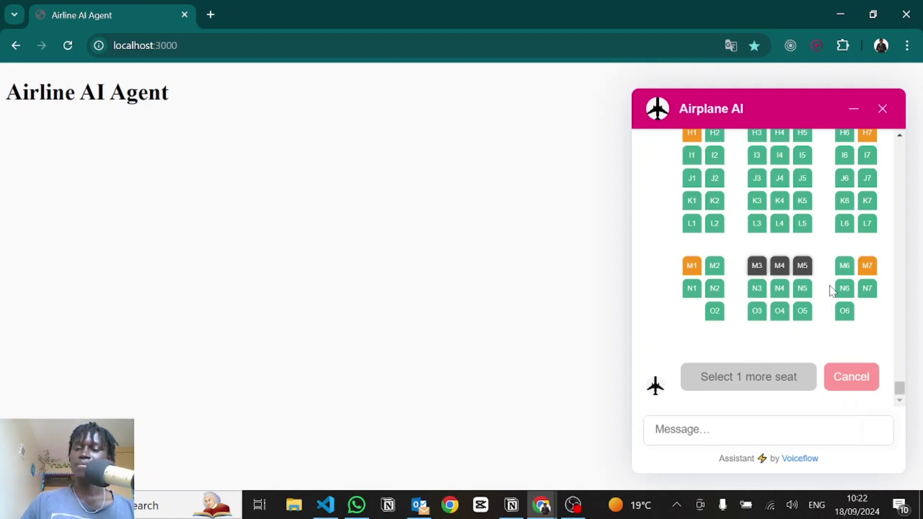
click(844, 269)
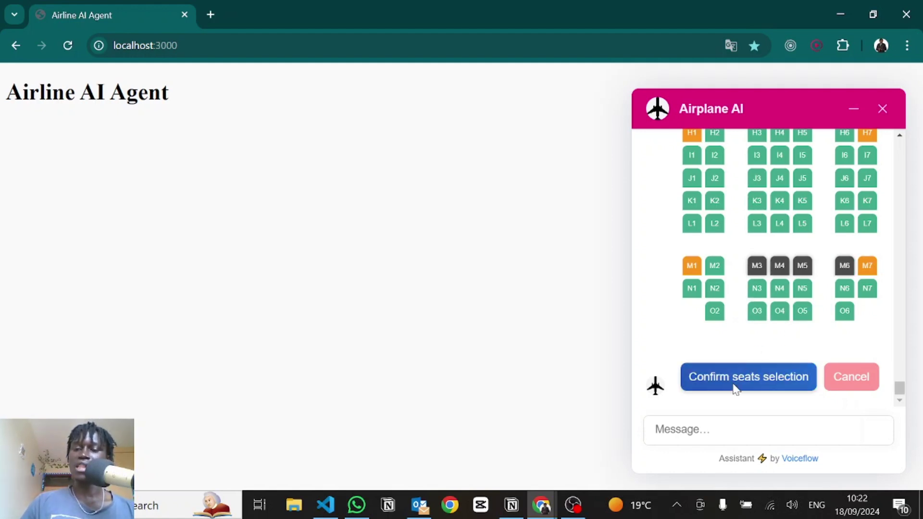
click(715, 267)
click(714, 268)
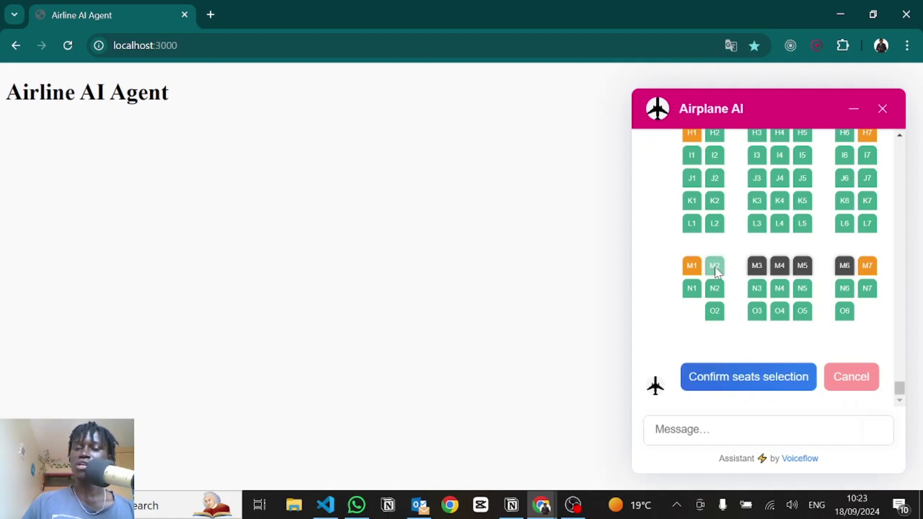
click(740, 375)
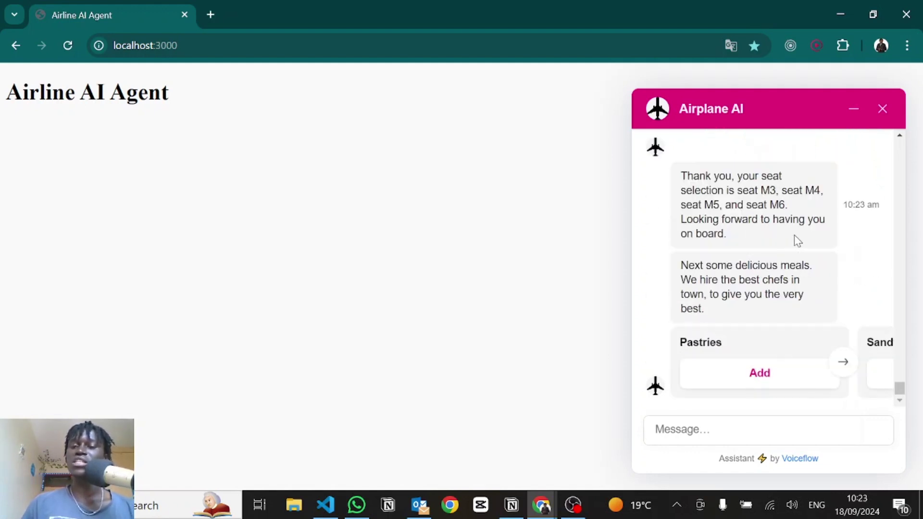
Step: Add Pastries and a Cocacola Original to the meal order
scroll(740, 179, up, 2)
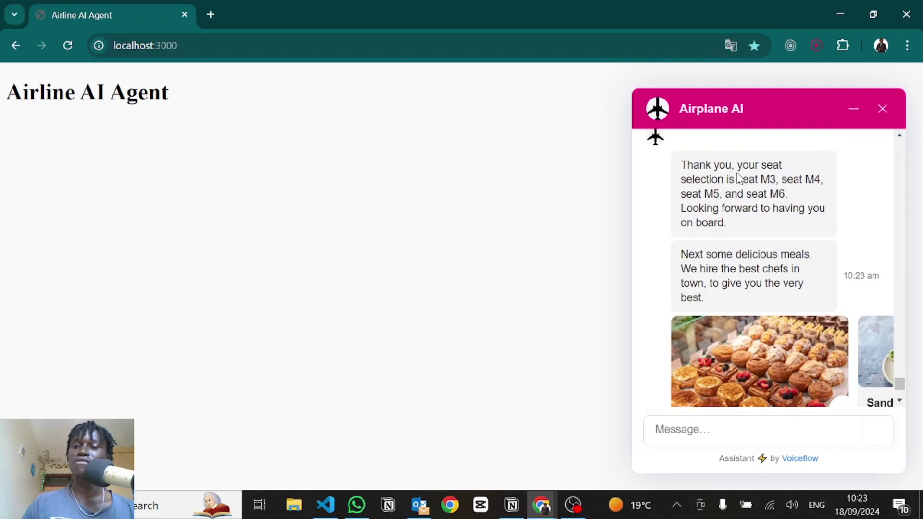
scroll(774, 216, down, 2)
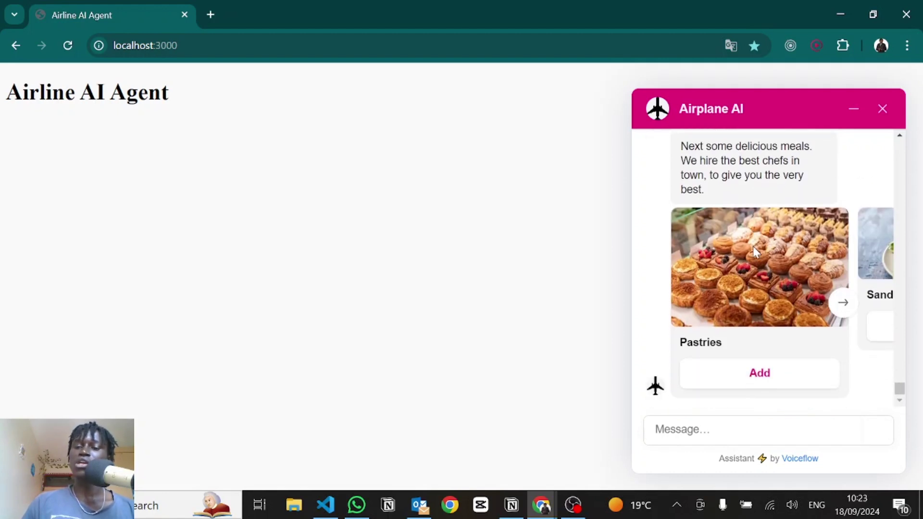
scroll(795, 298, right, 8)
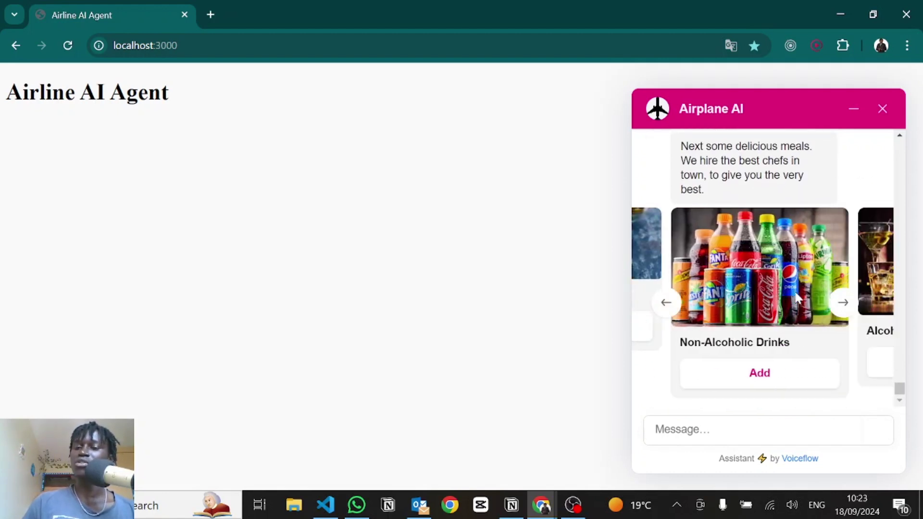
scroll(795, 296, right, 3)
scroll(796, 308, left, 10)
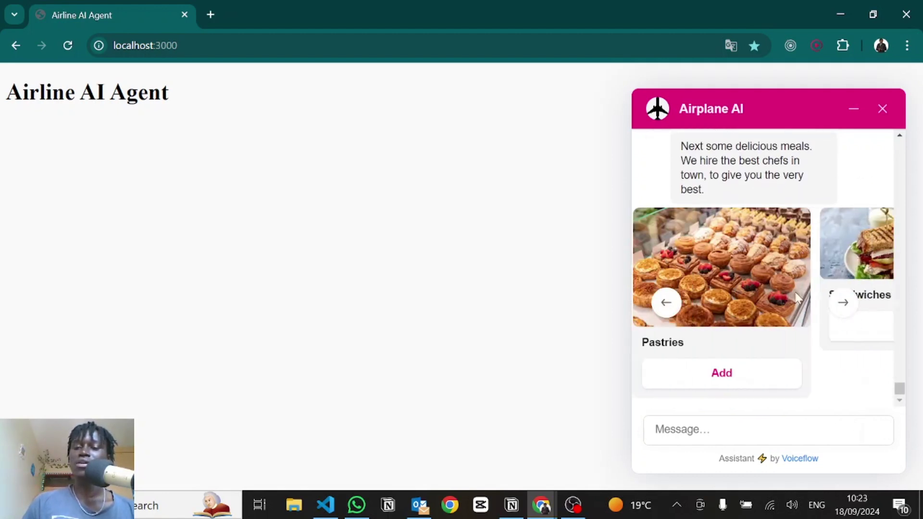
click(727, 377)
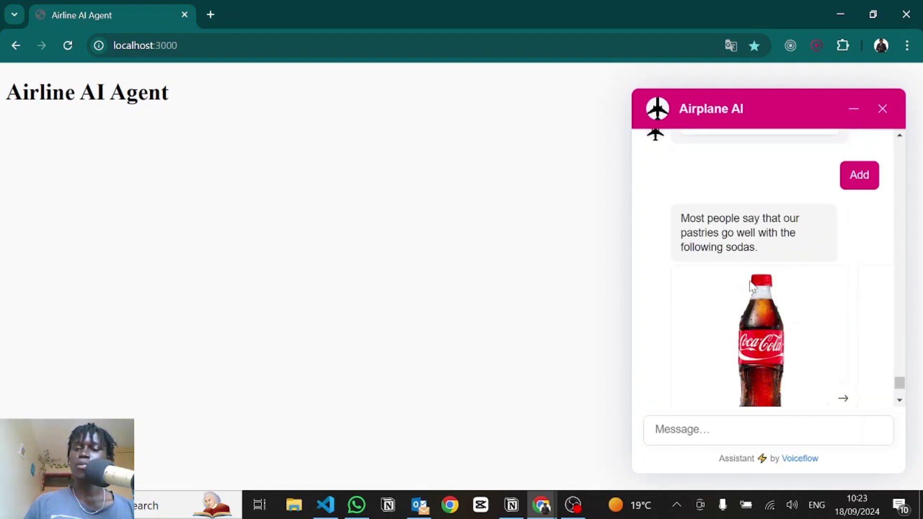
scroll(725, 277, down, 1)
scroll(725, 277, right, 5)
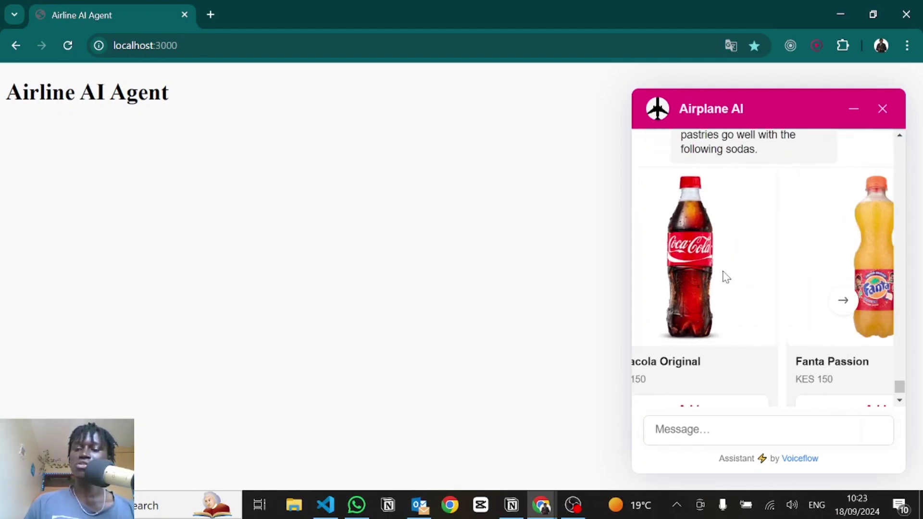
scroll(726, 277, left, 5)
scroll(726, 312, down, 1)
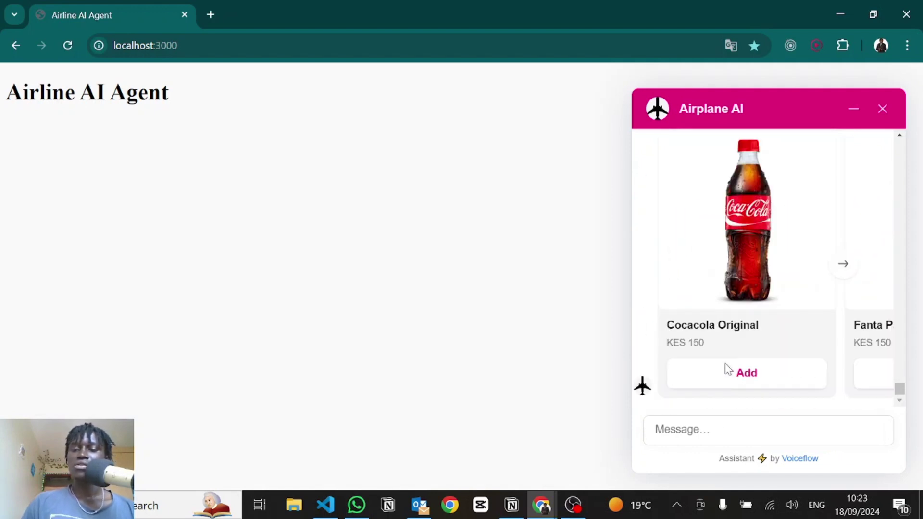
click(744, 377)
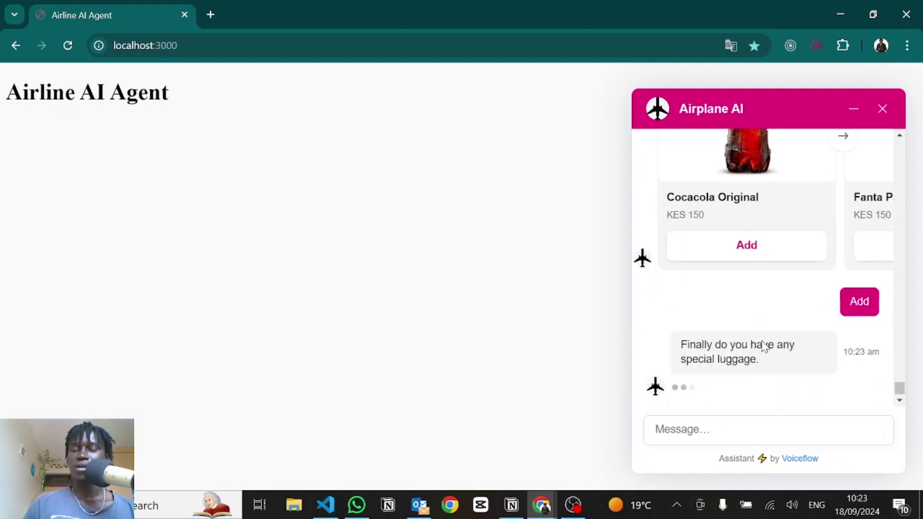
Step: Decline special luggage to receive the KES 41,200 total and payment link
scroll(789, 272, right, 2)
scroll(789, 271, right, 5)
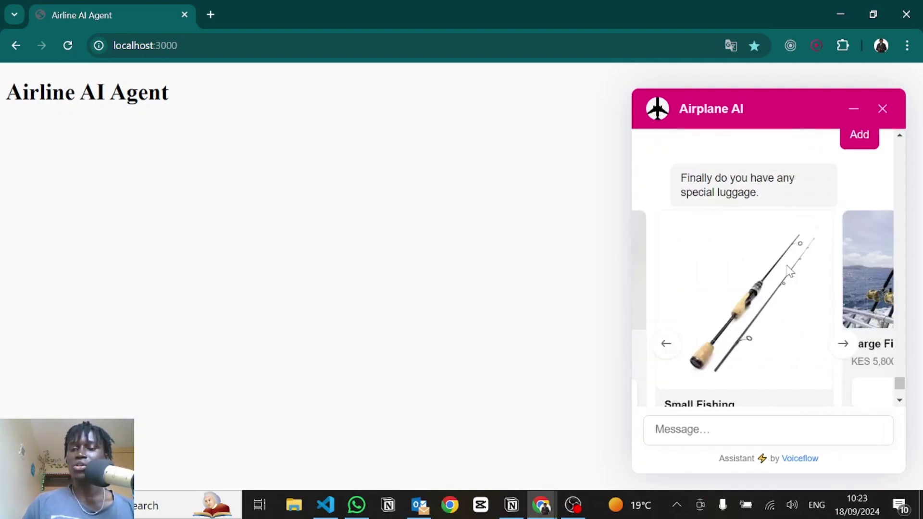
scroll(789, 271, right, 3)
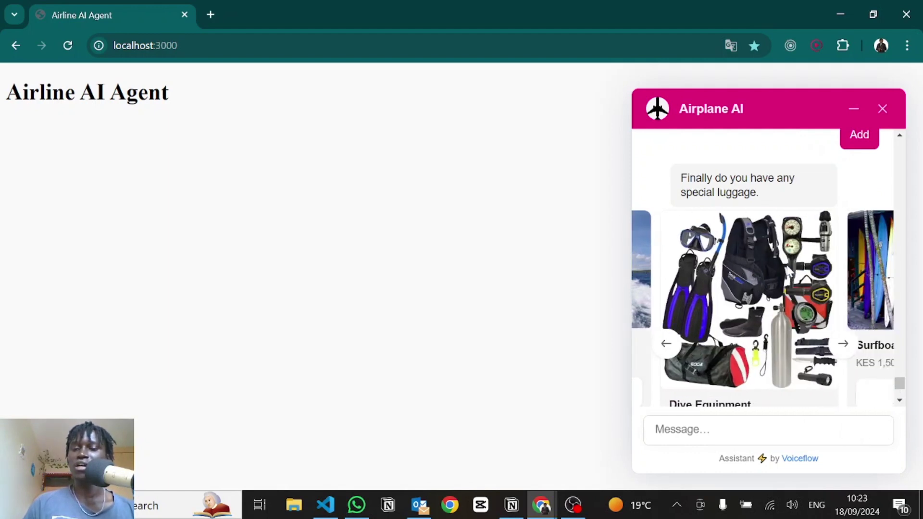
scroll(790, 272, left, 2)
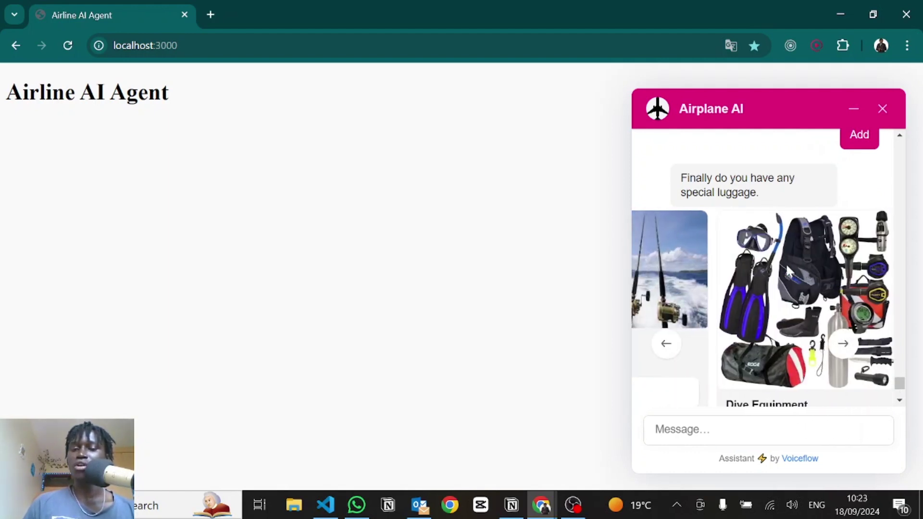
scroll(785, 264, down, 3)
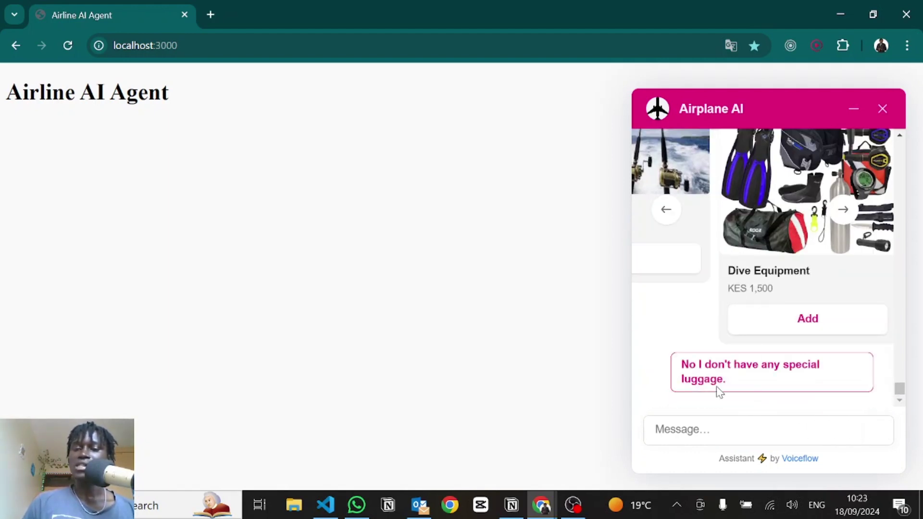
click(718, 388)
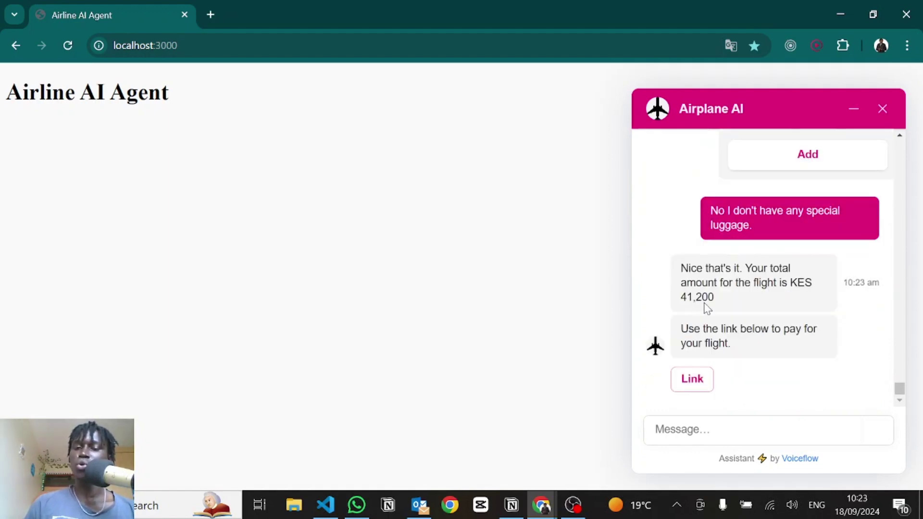
Step: Pay the KES 41,200 test charge with the Success option, then switch to Airtable
click(692, 379)
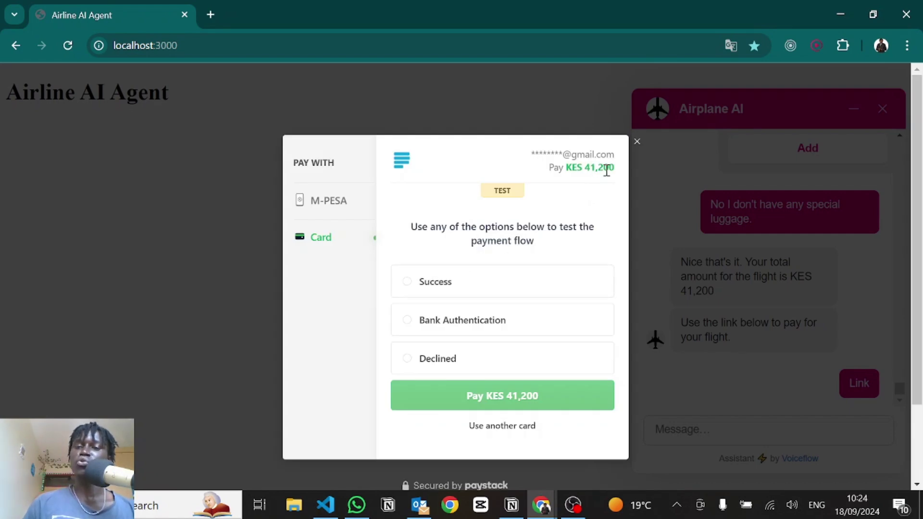
click(445, 283)
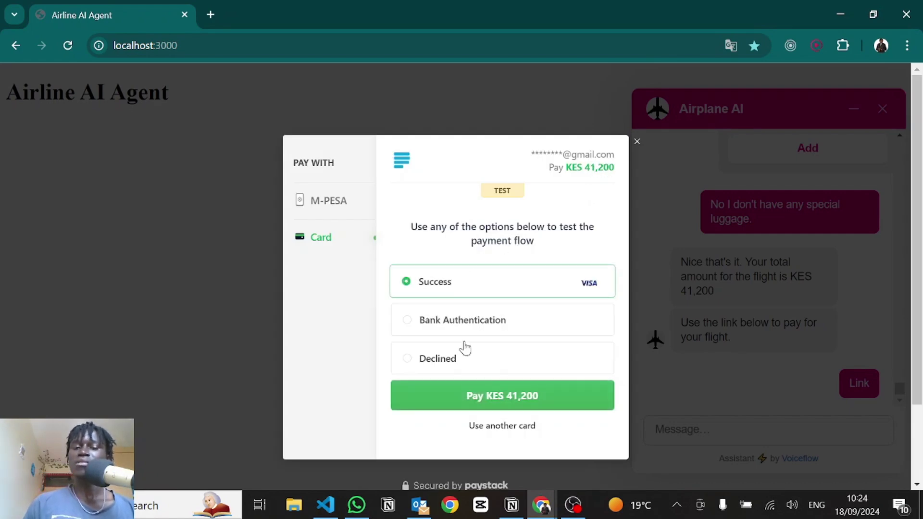
click(475, 397)
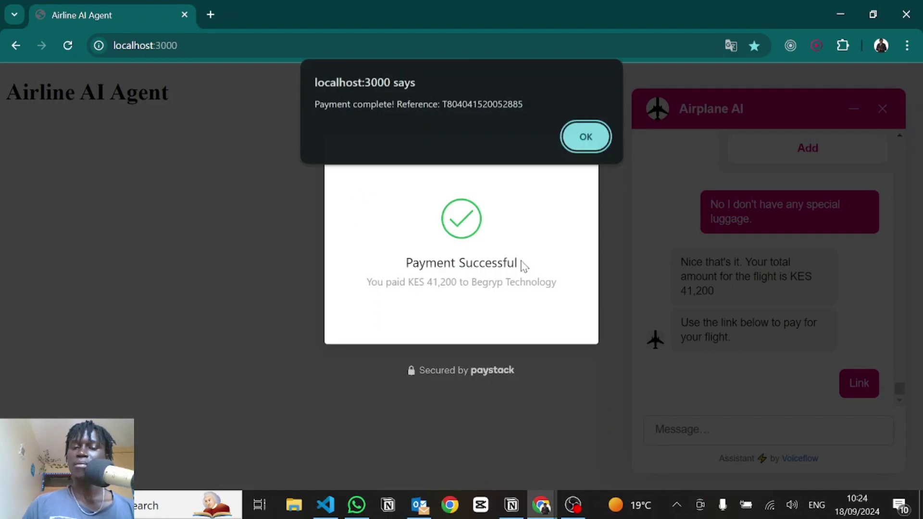
click(590, 137)
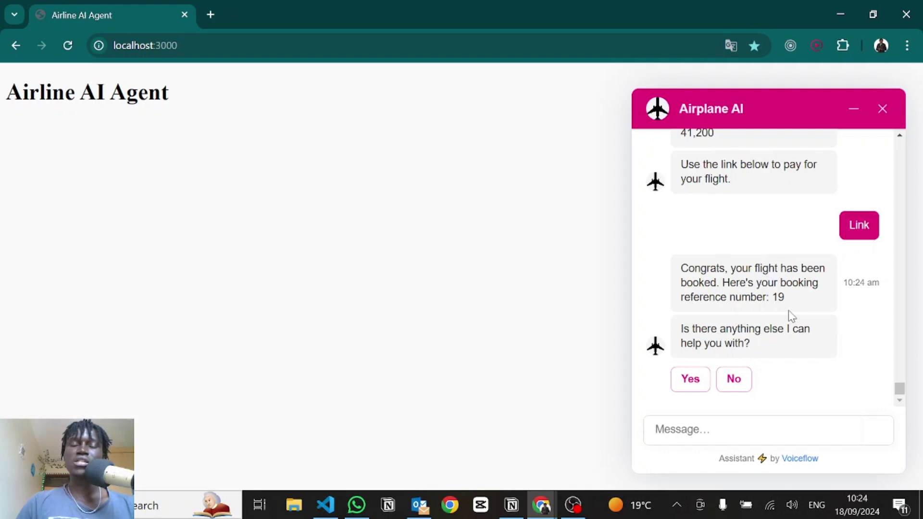
key(alt+Tab)
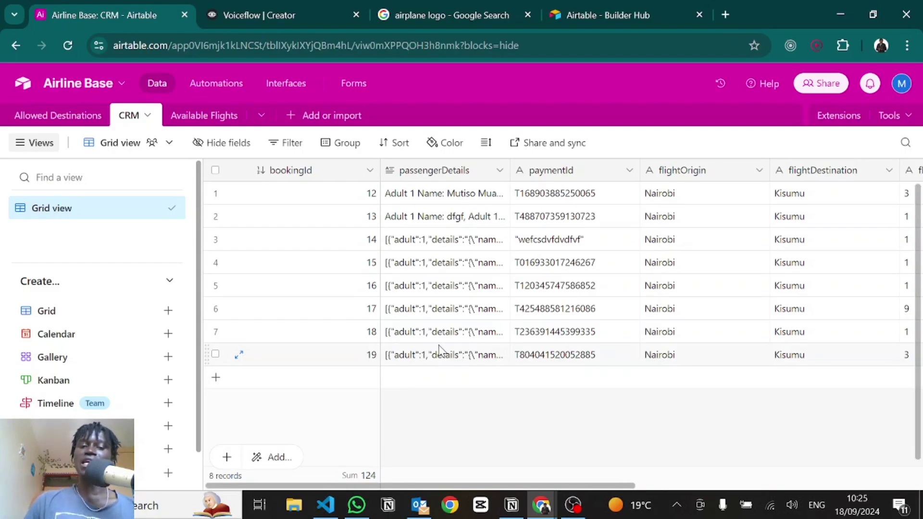
Step: View the newest booking's full passengerDetails JSON and add an empty record
click(452, 364)
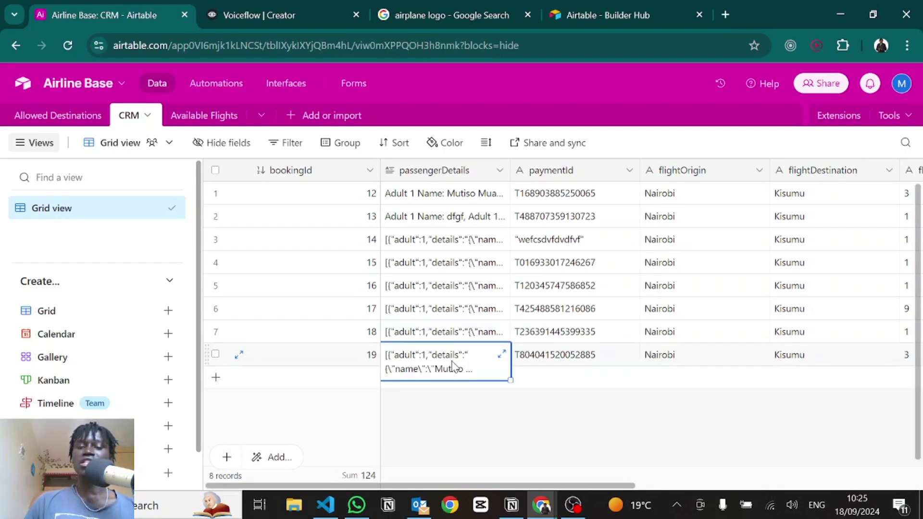
click(502, 354)
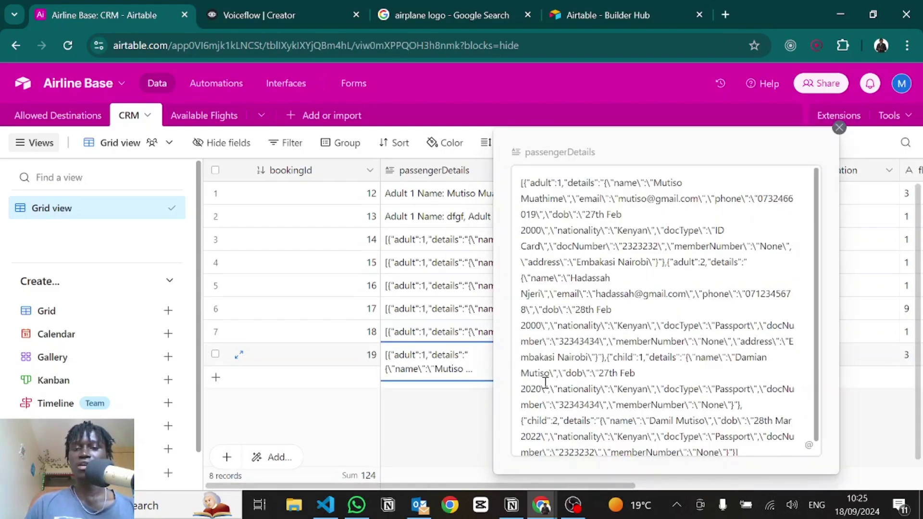
click(455, 412)
click(535, 385)
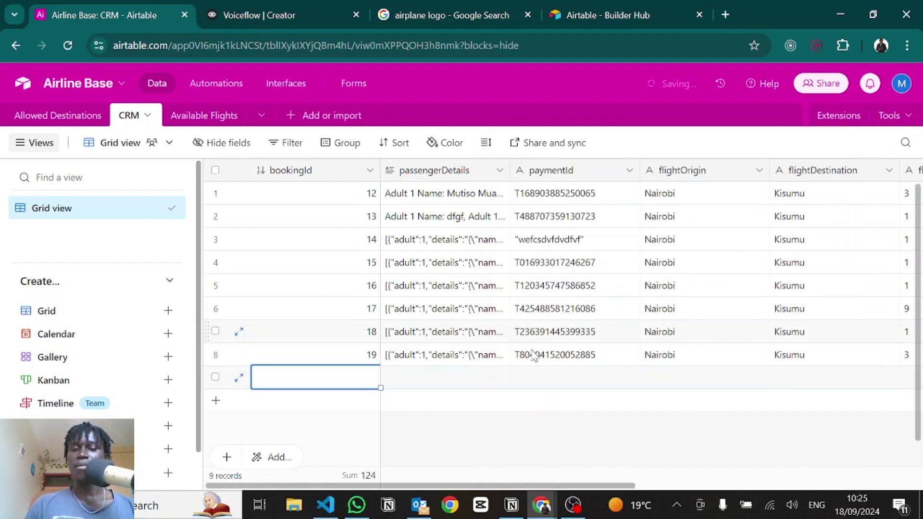
Step: Check the booking's 41,200 amountPaid, then switch back to the Voiceflow agents list
scroll(610, 402, right, 7)
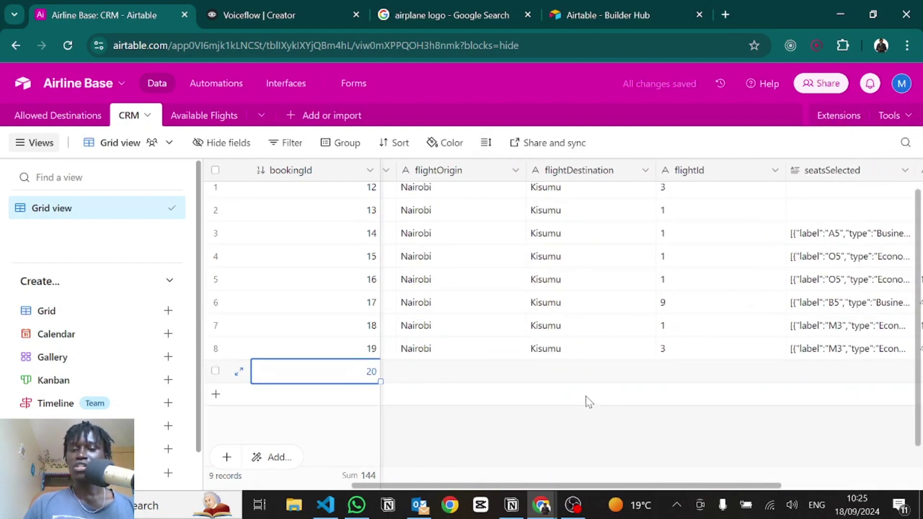
scroll(588, 401, right, 3)
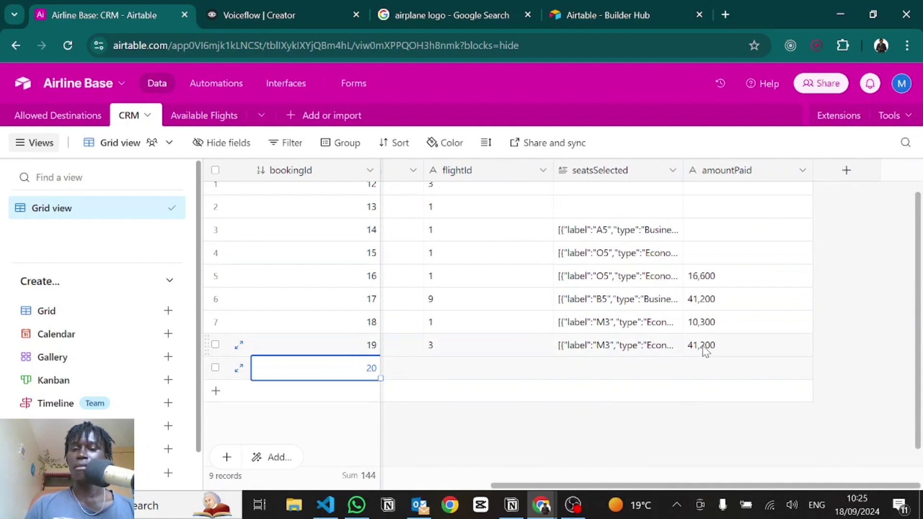
scroll(608, 361, left, 10)
click(405, 432)
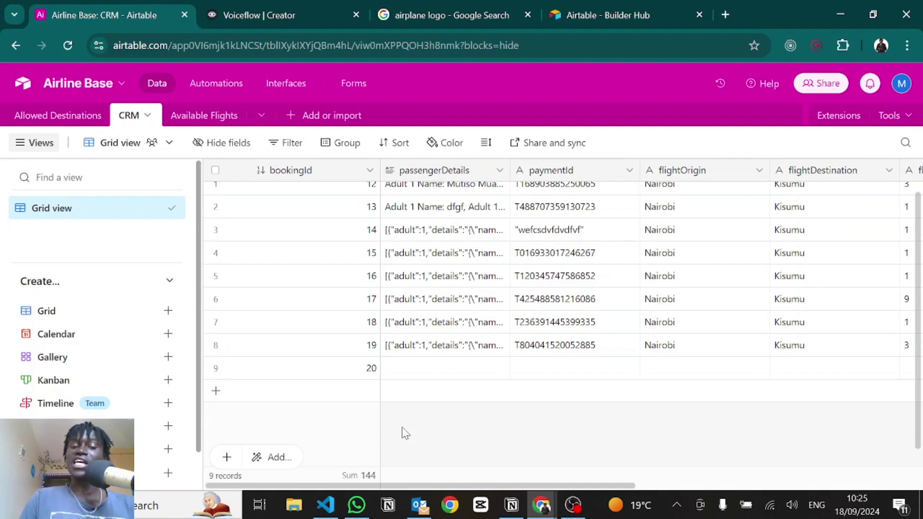
key(alt+Tab)
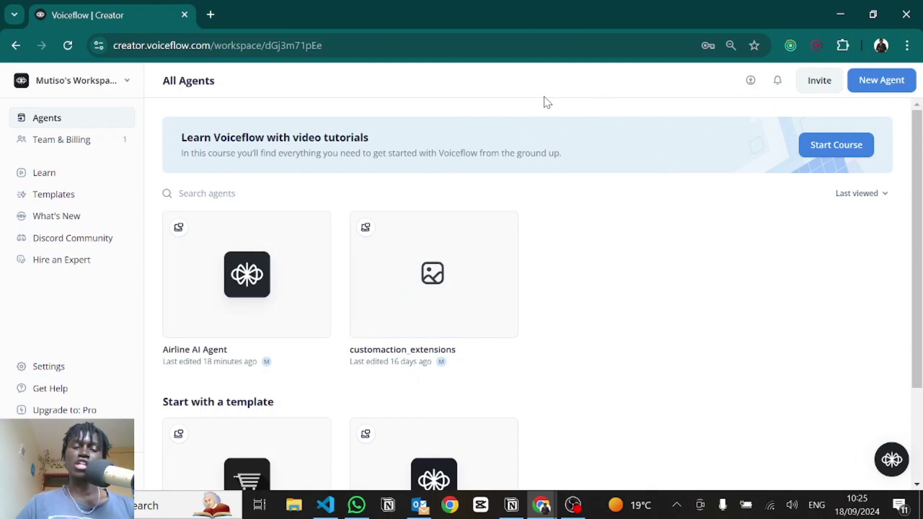
Step: Open the Airline AI Agent project's Designer to list Simple Workflow and Book Flight
mouse_move(201, 295)
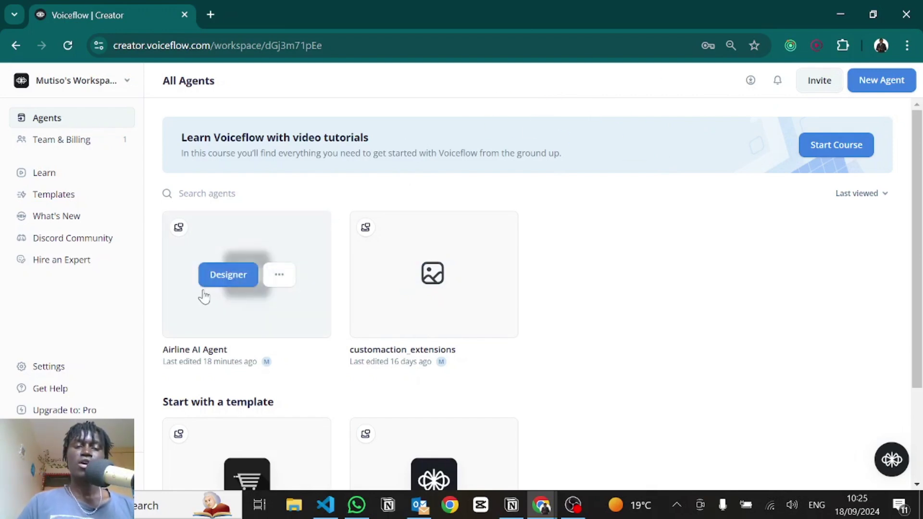
click(229, 283)
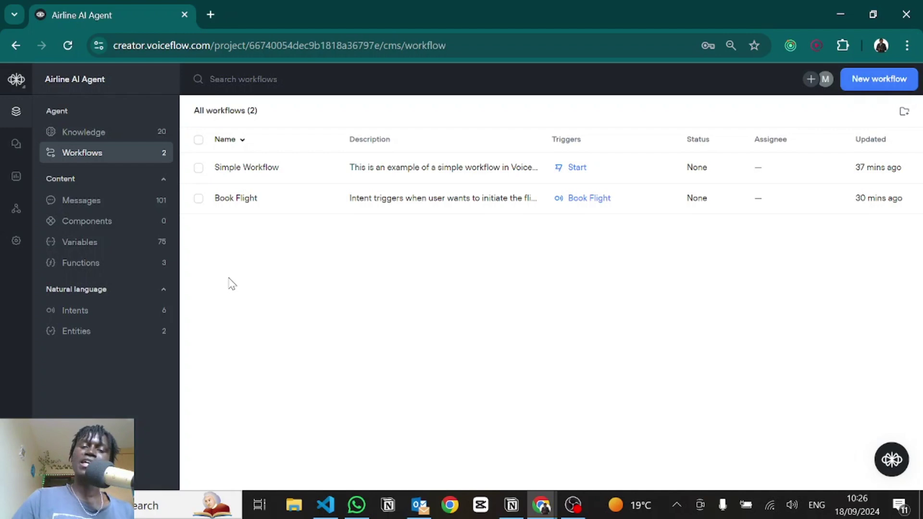
click(525, 166)
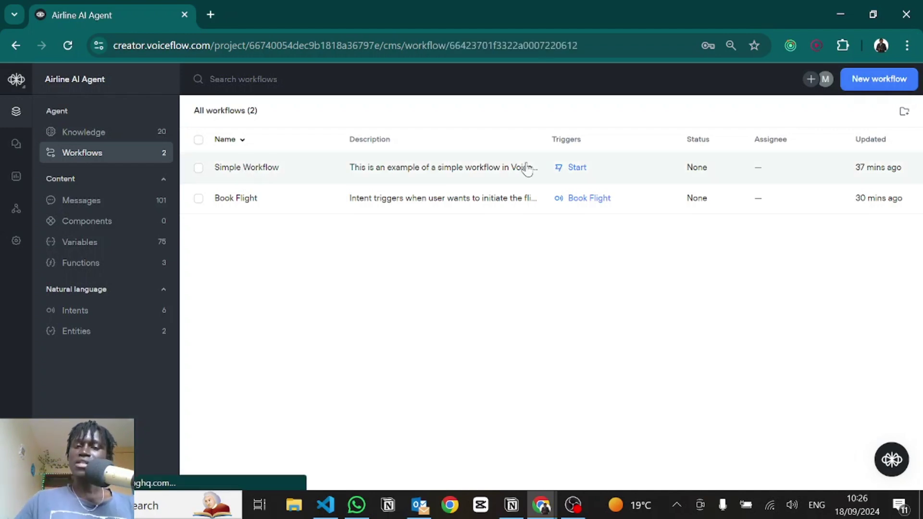
Step: Open Simple Workflow on the canvas and bring up its Response AI step settings
click(800, 183)
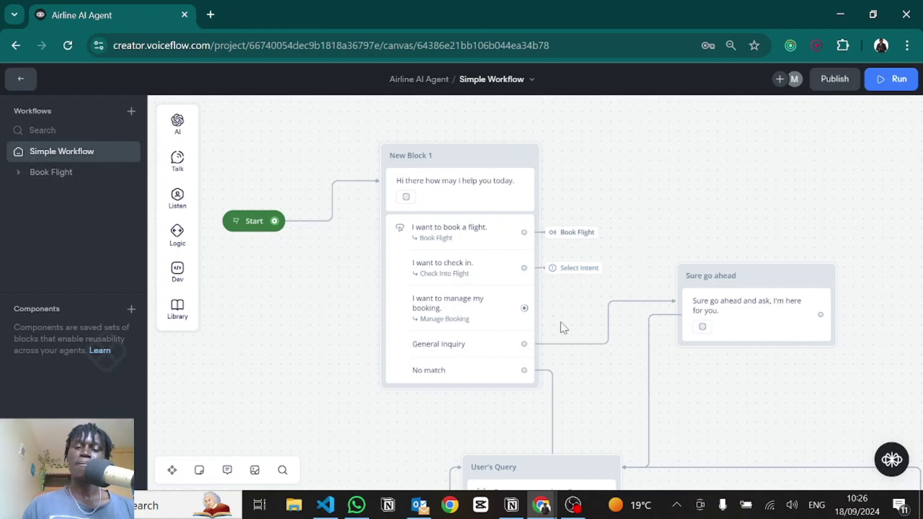
scroll(564, 328, down, 1)
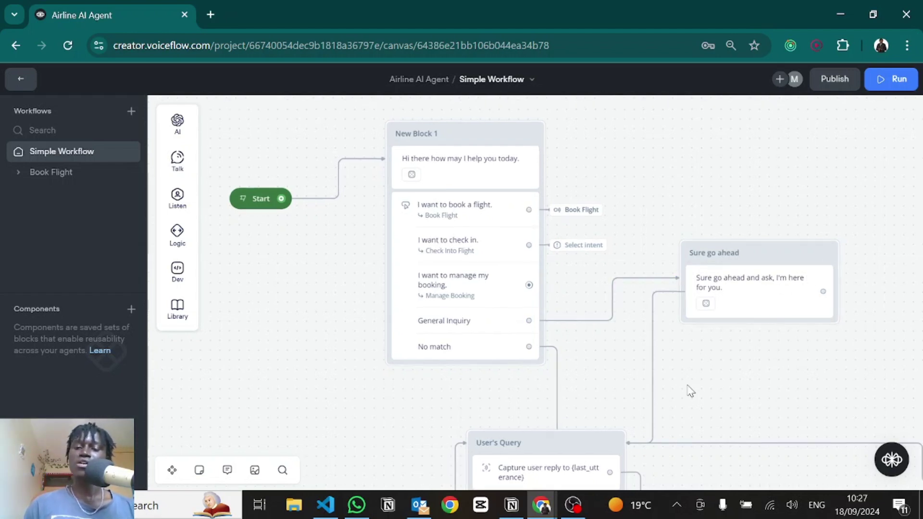
scroll(697, 336, down, 3)
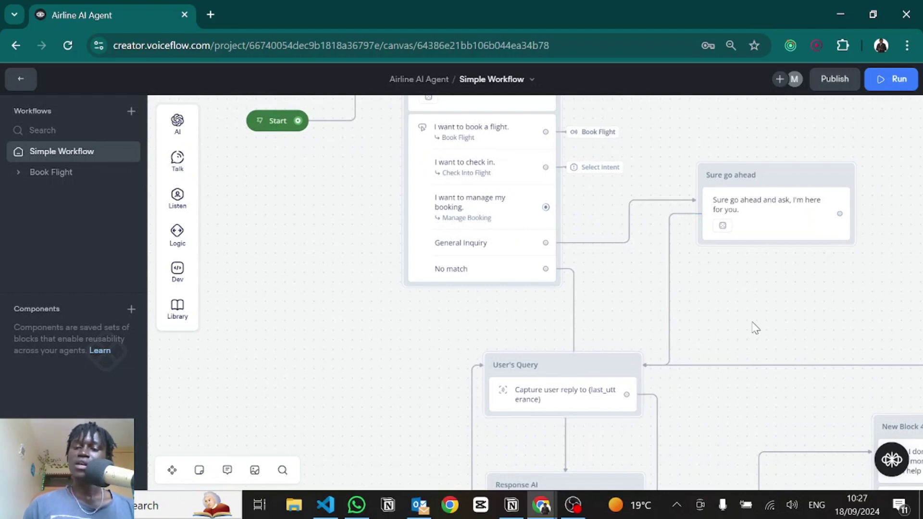
drag(754, 326, 727, 231)
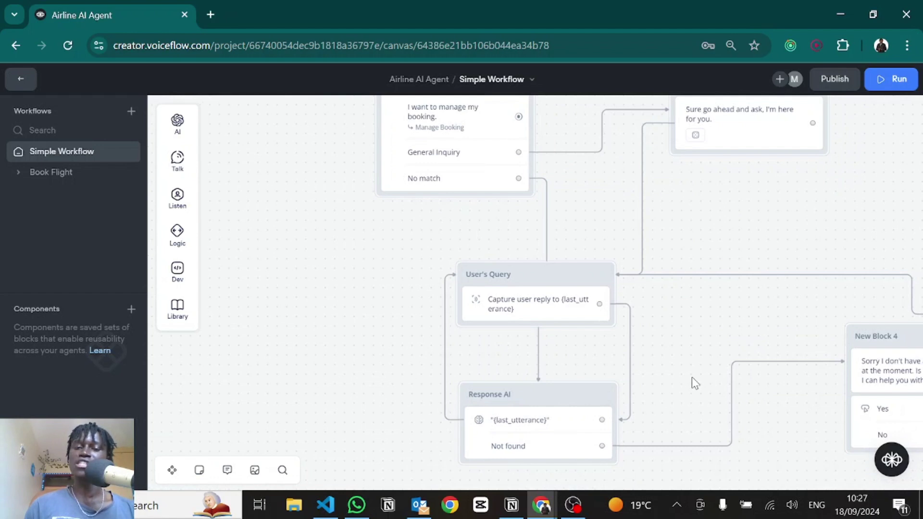
drag(692, 381, 701, 302)
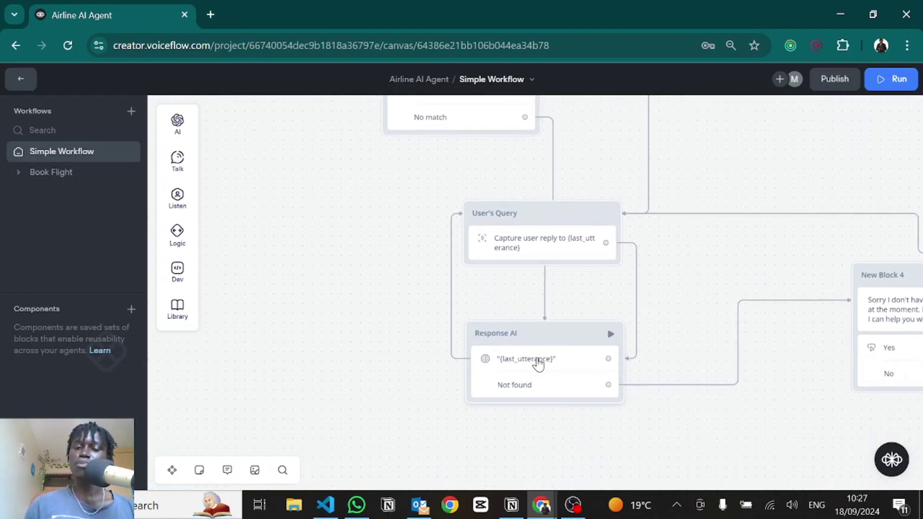
click(538, 363)
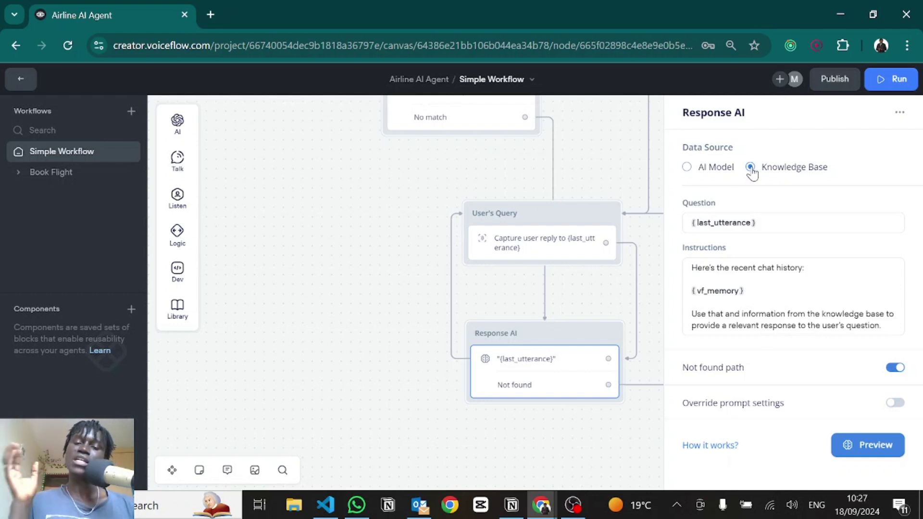
Step: Inspect the Response AI Question and Instructions prompt, then close its settings panel
click(790, 225)
drag(743, 327, 695, 263)
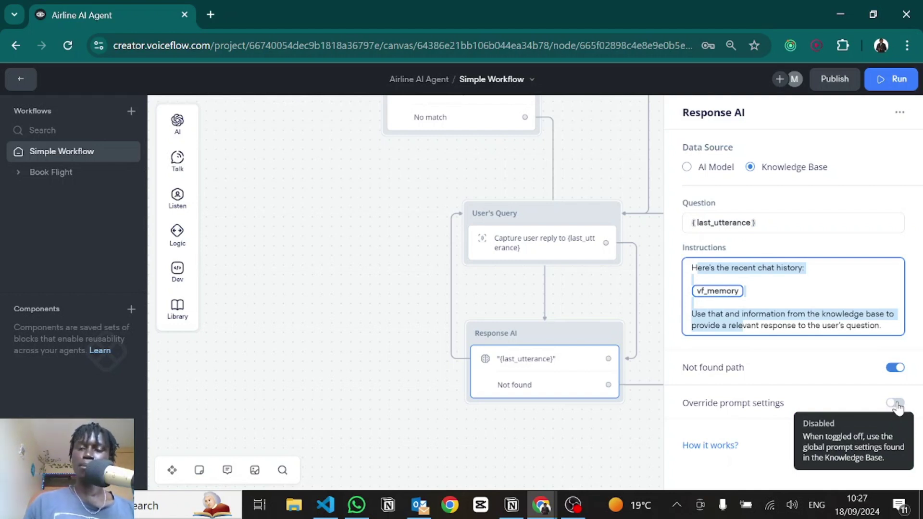
click(783, 248)
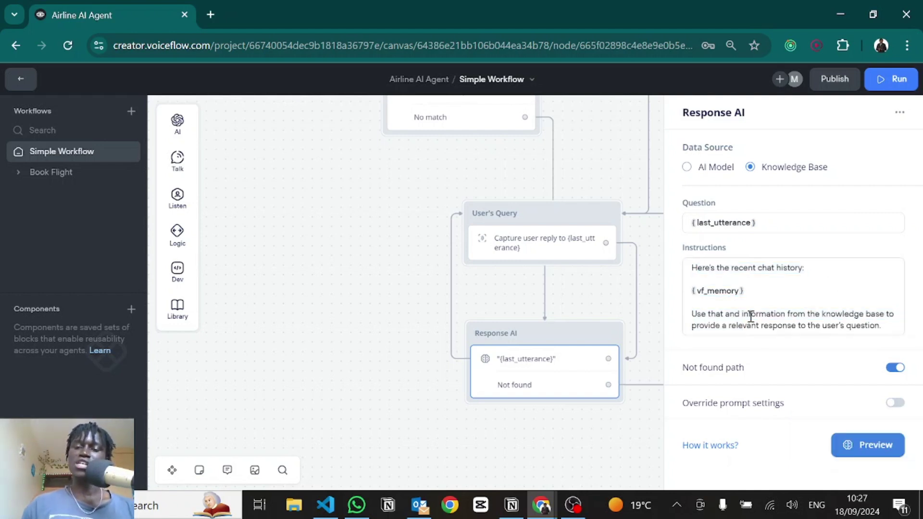
click(751, 291)
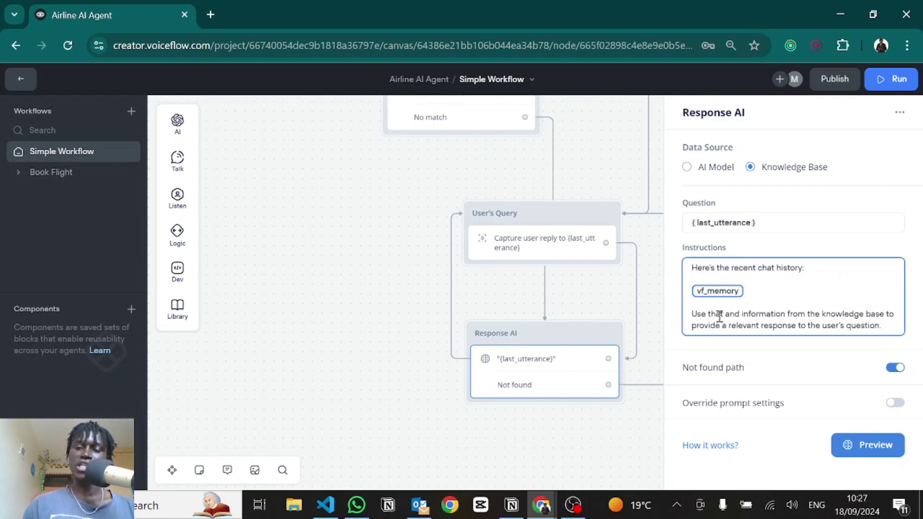
click(562, 305)
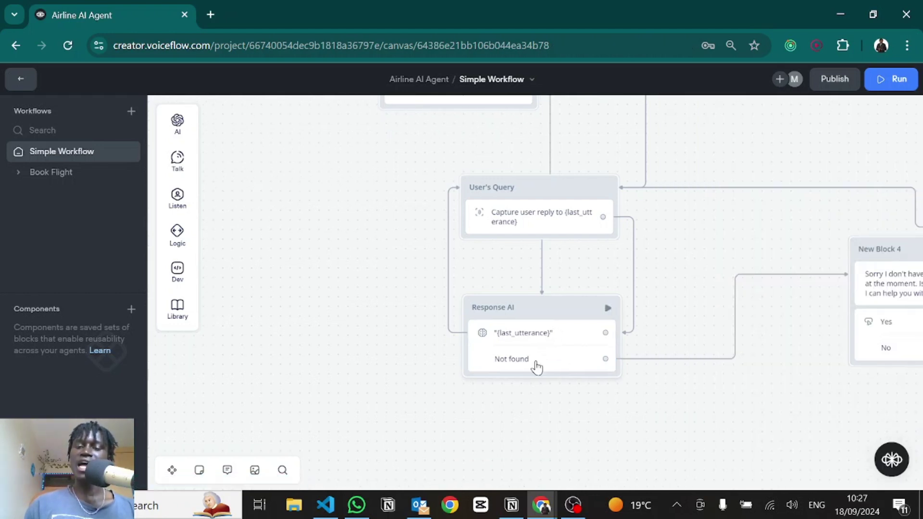
click(535, 367)
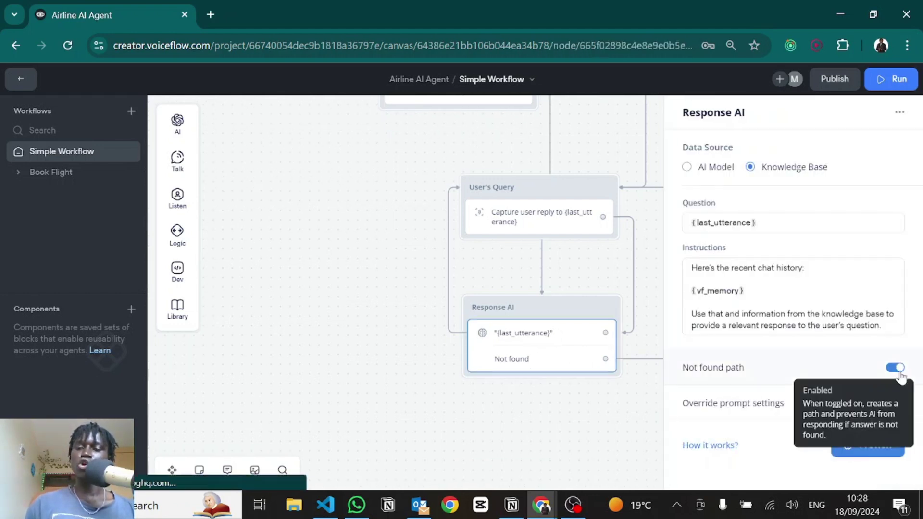
click(567, 401)
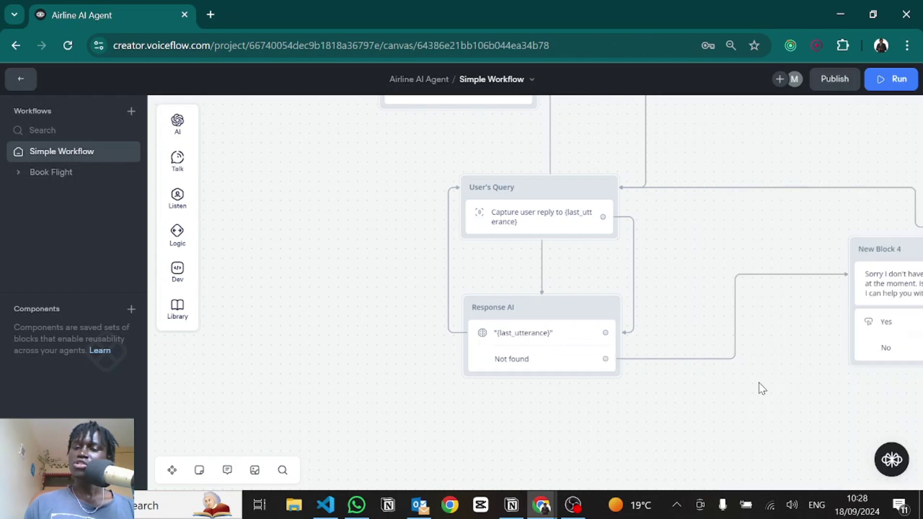
scroll(488, 346, right, 5)
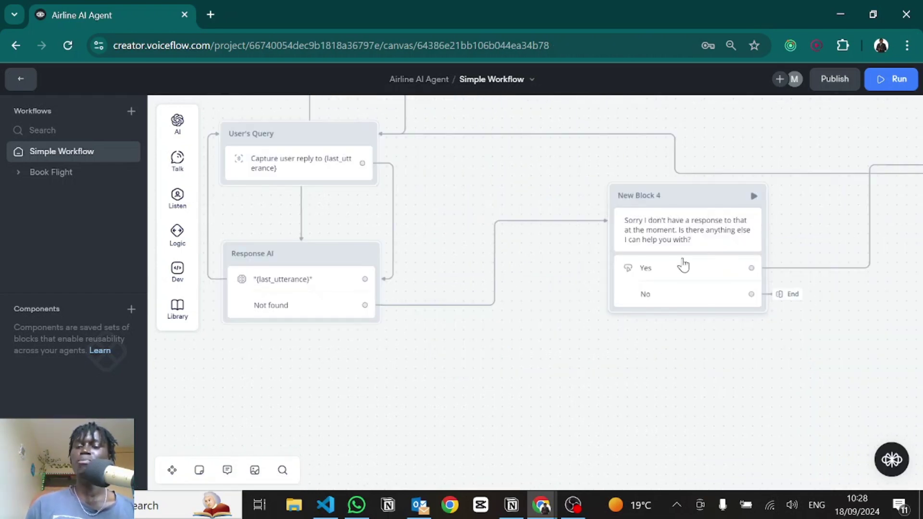
scroll(750, 341, left, 8)
scroll(681, 354, right, 10)
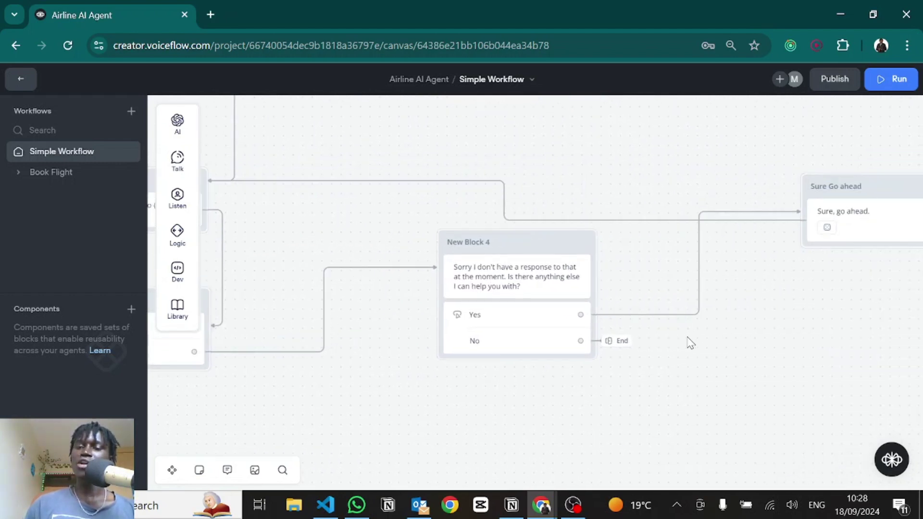
scroll(690, 342, left, 3)
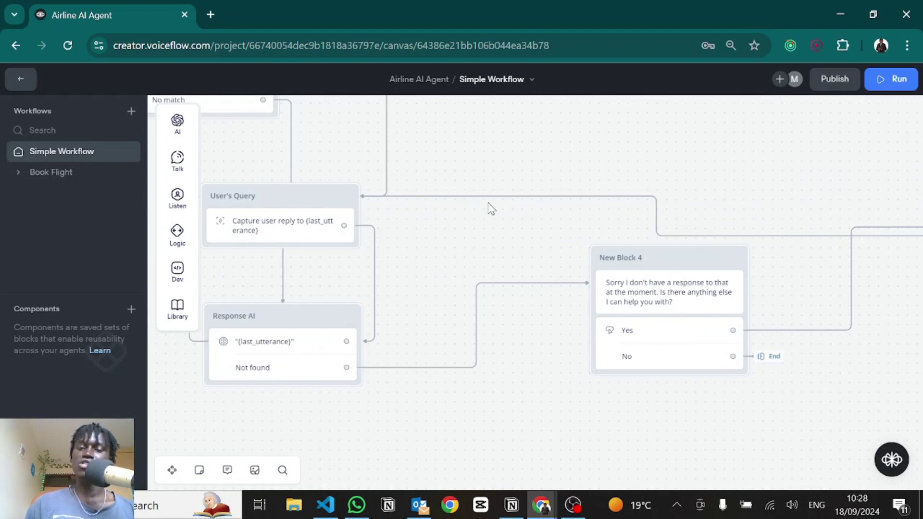
scroll(490, 208, up, 10)
scroll(490, 208, left, 8)
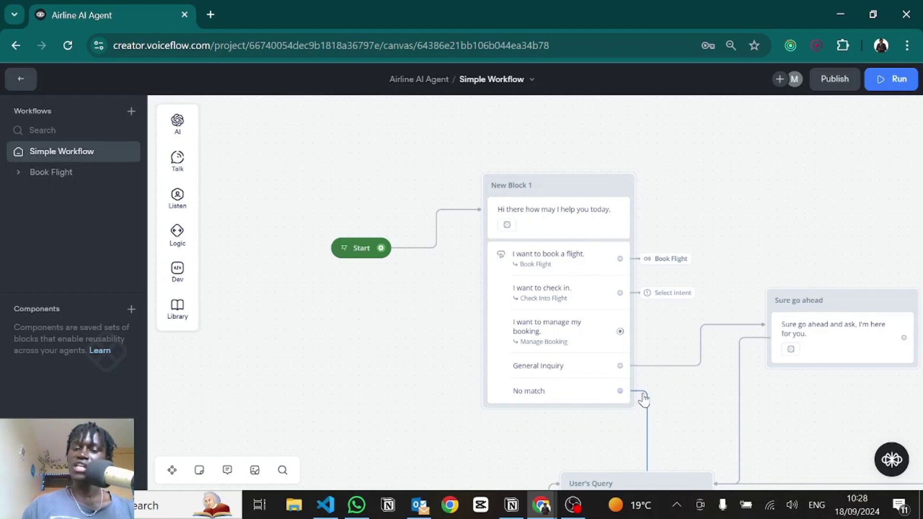
scroll(700, 422, down, 5)
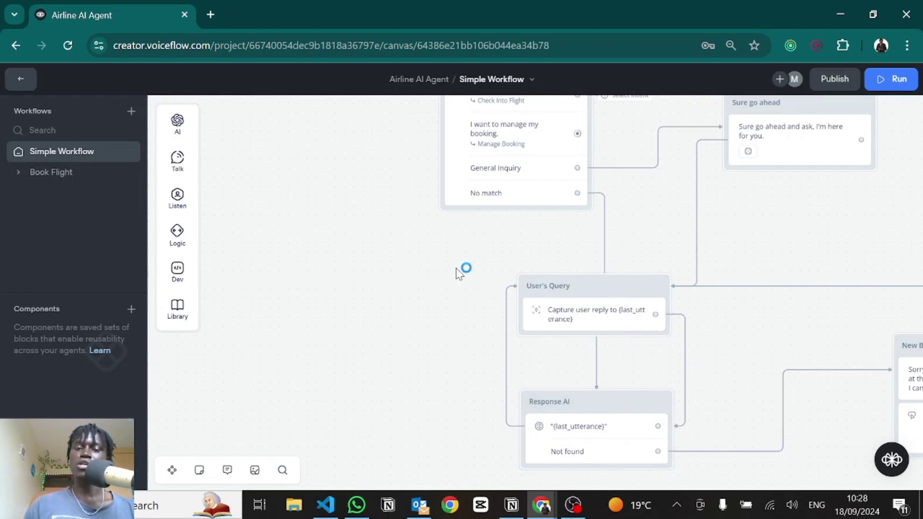
drag(461, 272, 402, 465)
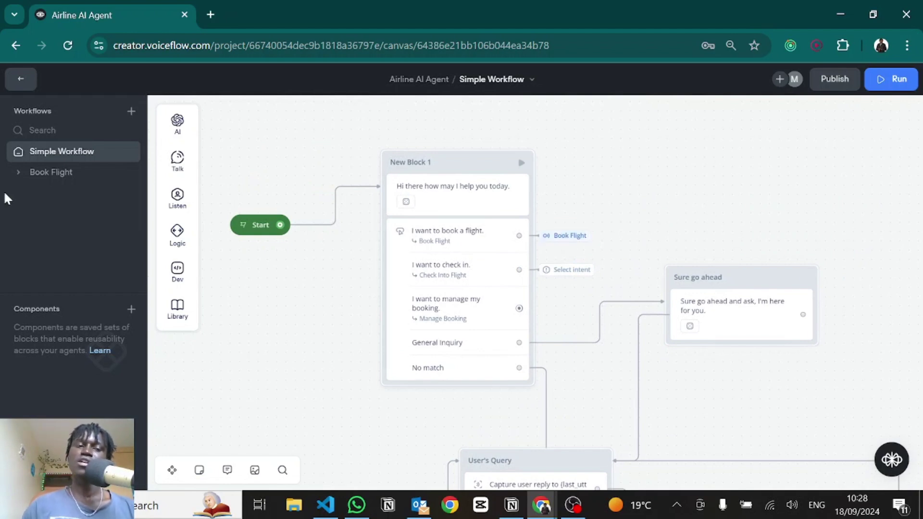
click(570, 238)
click(653, 210)
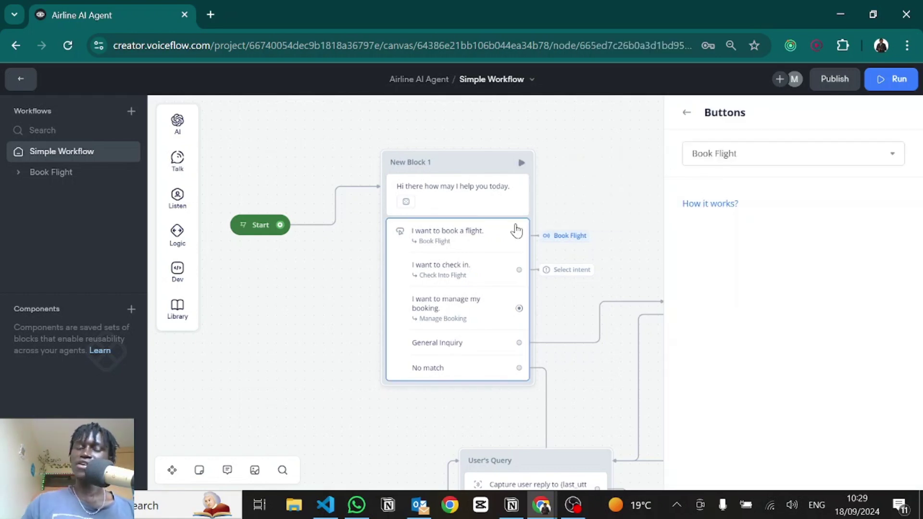
click(726, 159)
click(633, 181)
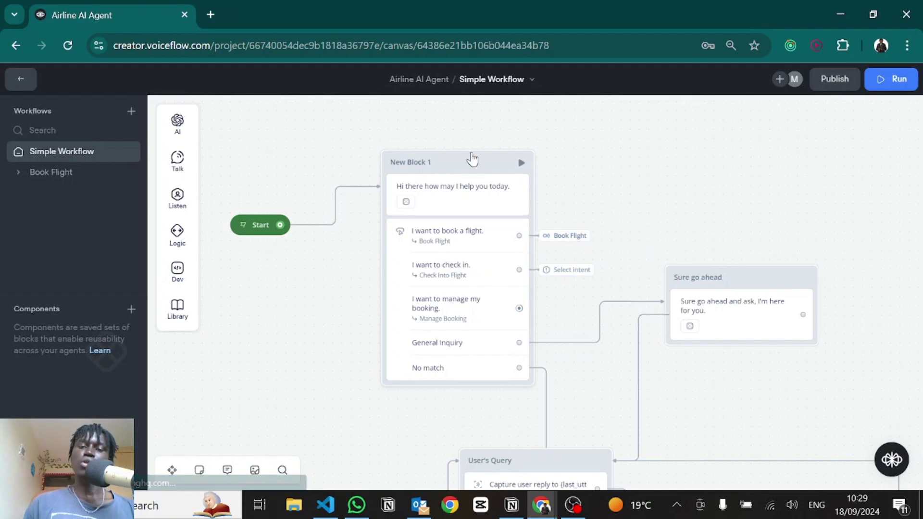
Step: Open the Book Flight workflow and bring its start node into view
click(65, 173)
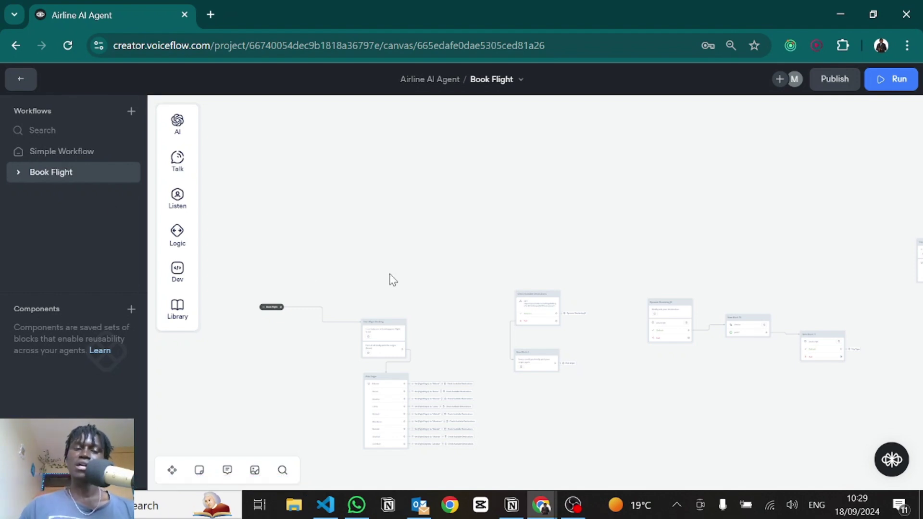
drag(339, 290, 416, 161)
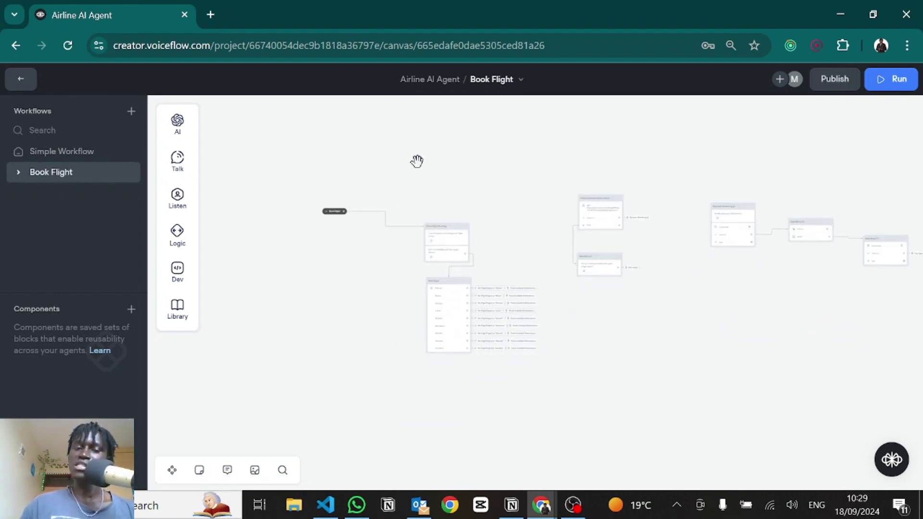
scroll(436, 213, up, 5)
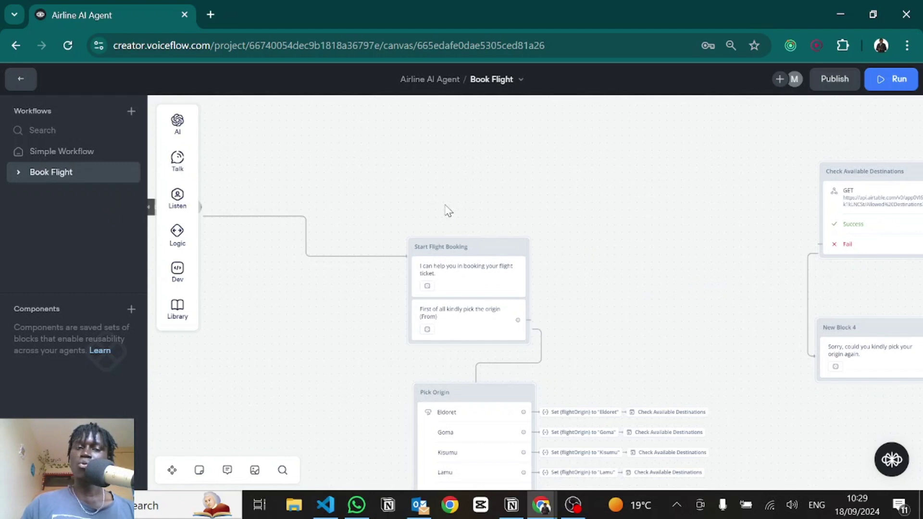
drag(447, 210, 612, 224)
Step: Open the Book Flight intent for editing from the start node's trigger
click(340, 230)
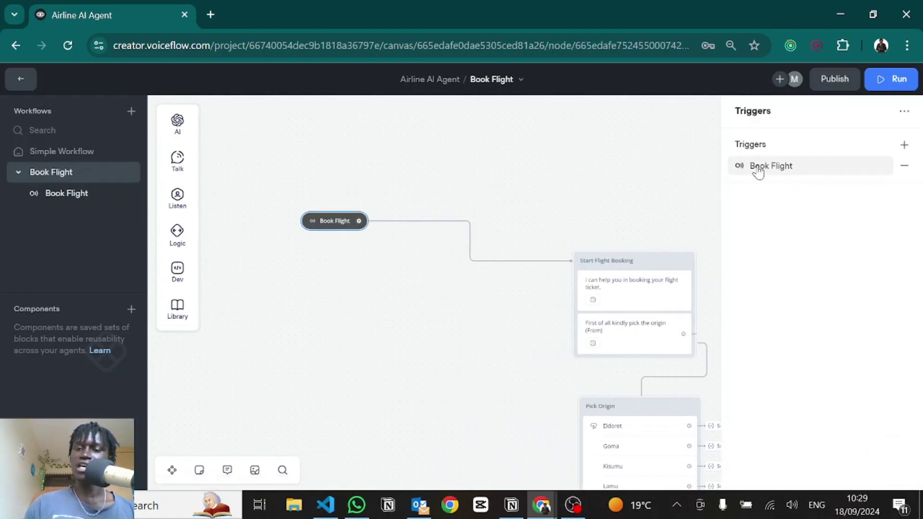
click(758, 169)
click(582, 194)
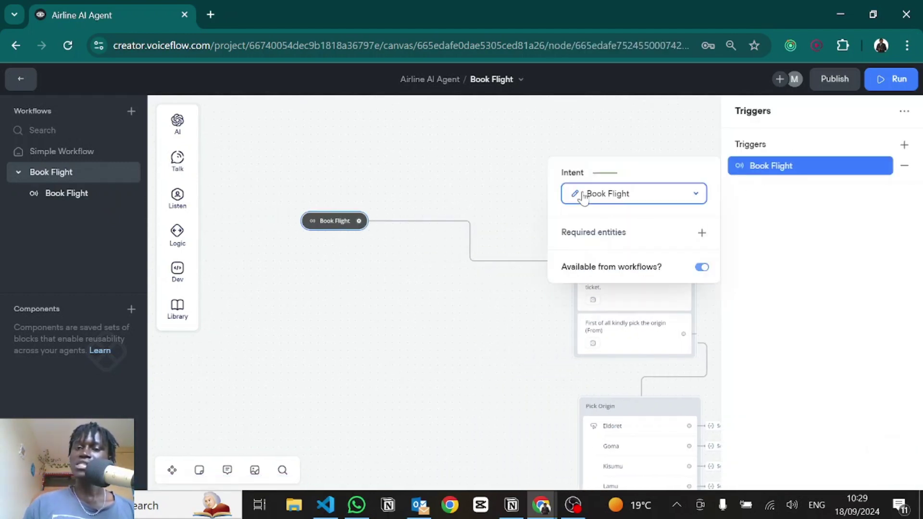
click(572, 196)
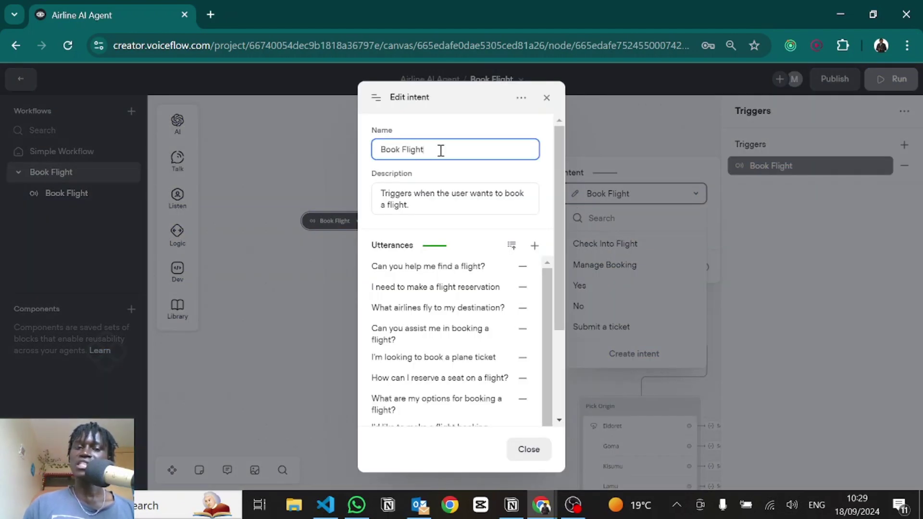
drag(440, 150, 378, 149)
drag(416, 208, 377, 194)
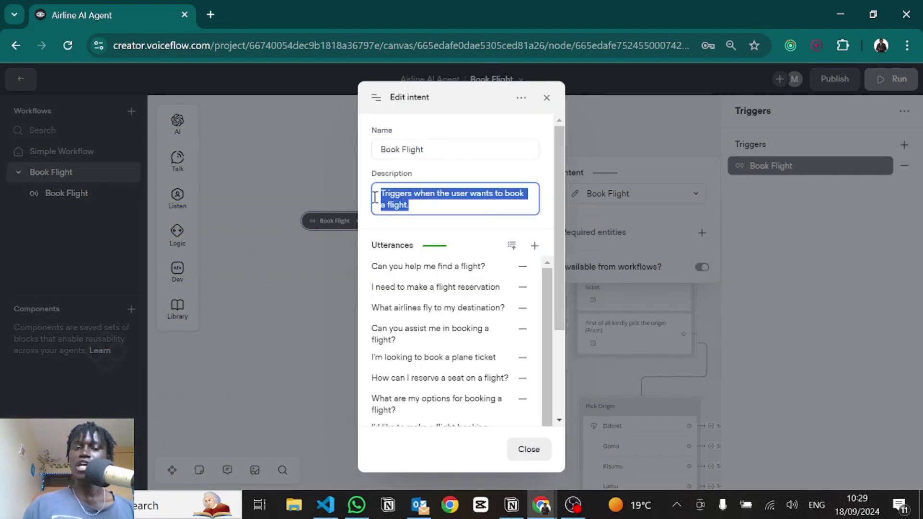
scroll(440, 247, down, 2)
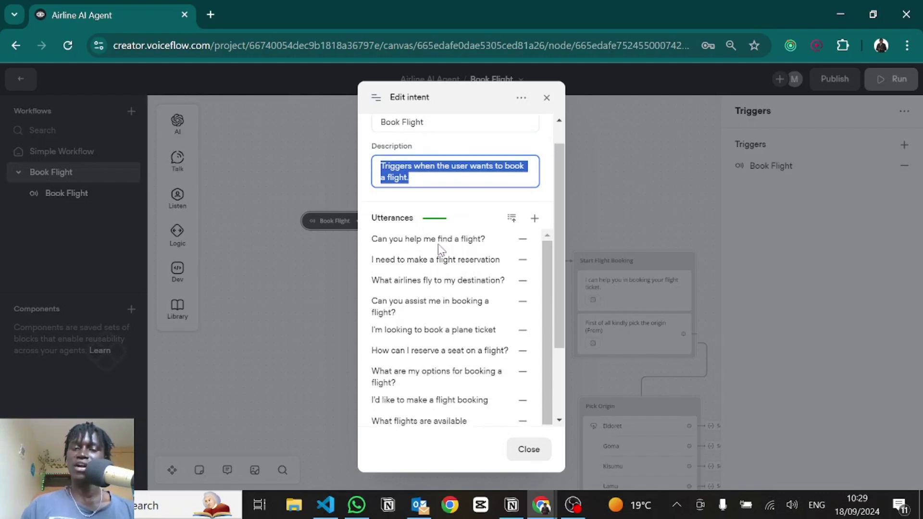
scroll(413, 221, down, 1)
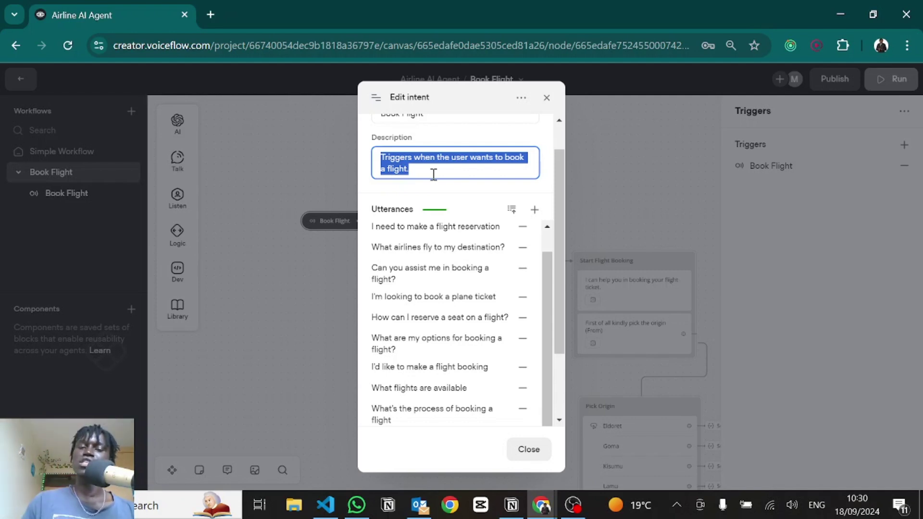
scroll(416, 323, down, 1)
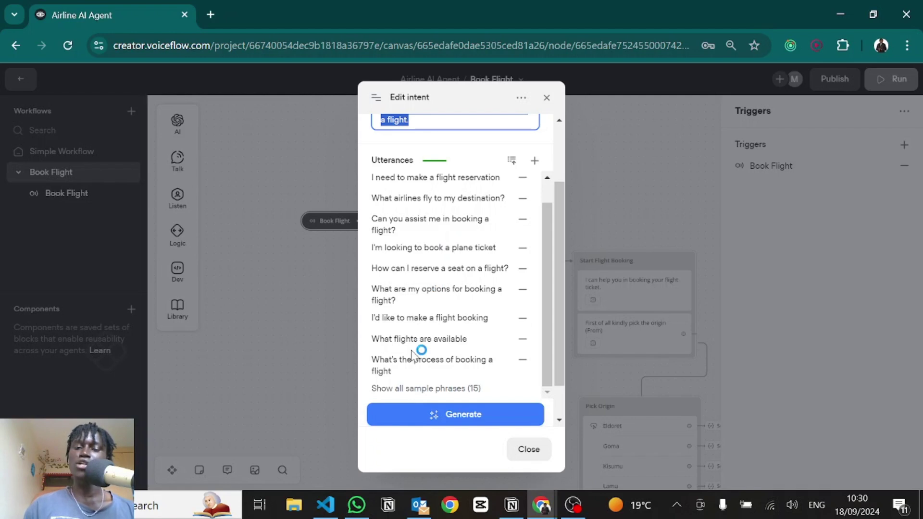
scroll(427, 348, down, 1)
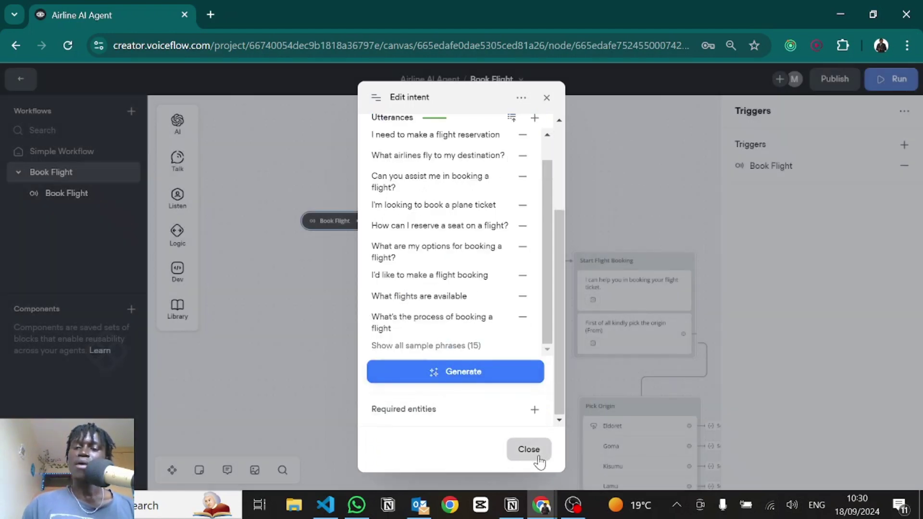
Step: Close the Book Flight intent editor and deselect the start node
click(537, 458)
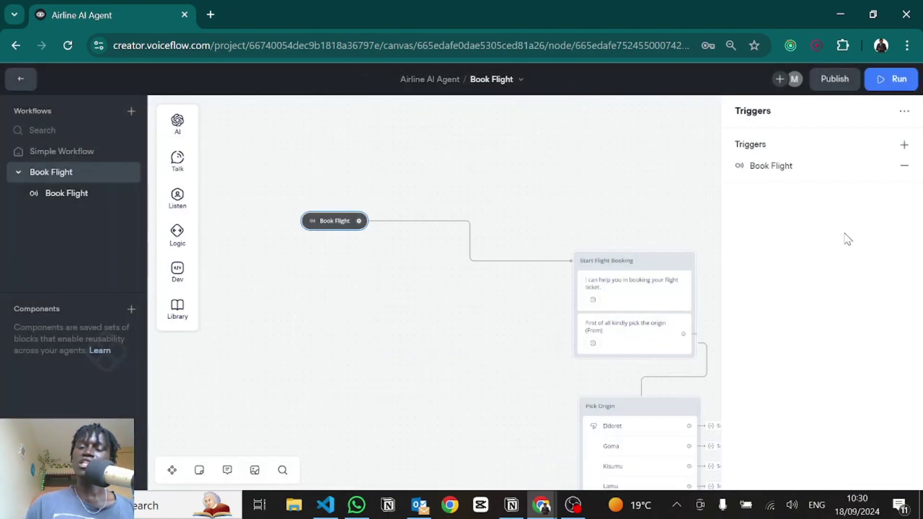
scroll(551, 270, down, 3)
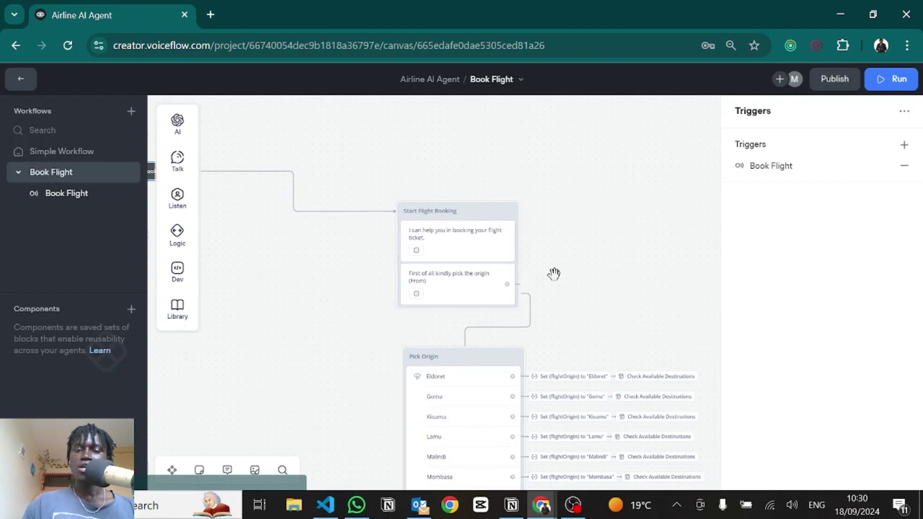
click(591, 270)
scroll(528, 216, down, 2)
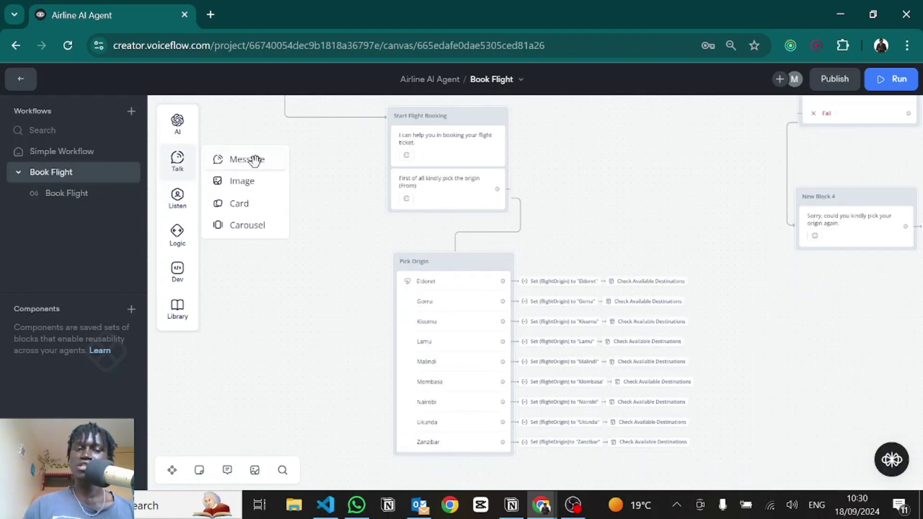
Step: Center the Pick Origin block and inspect its Set variable and Go to block steps
scroll(465, 199, up, 5)
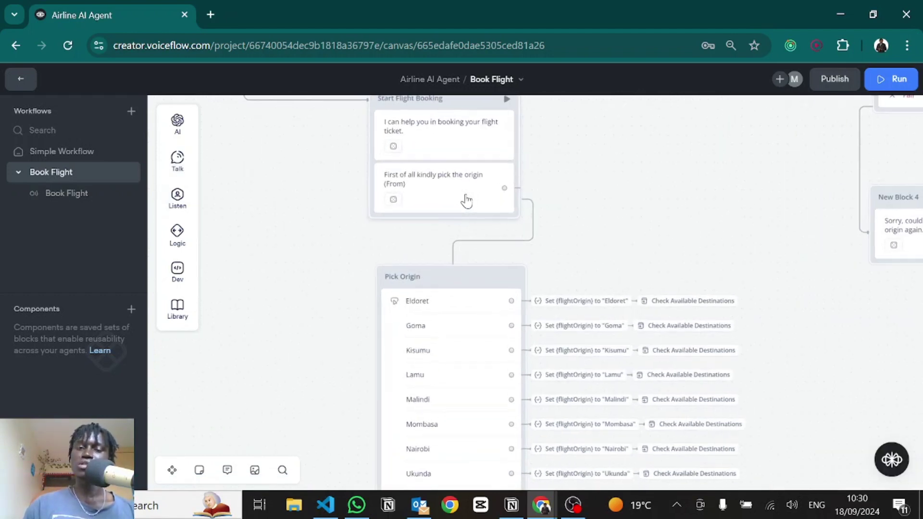
drag(641, 202, 629, 115)
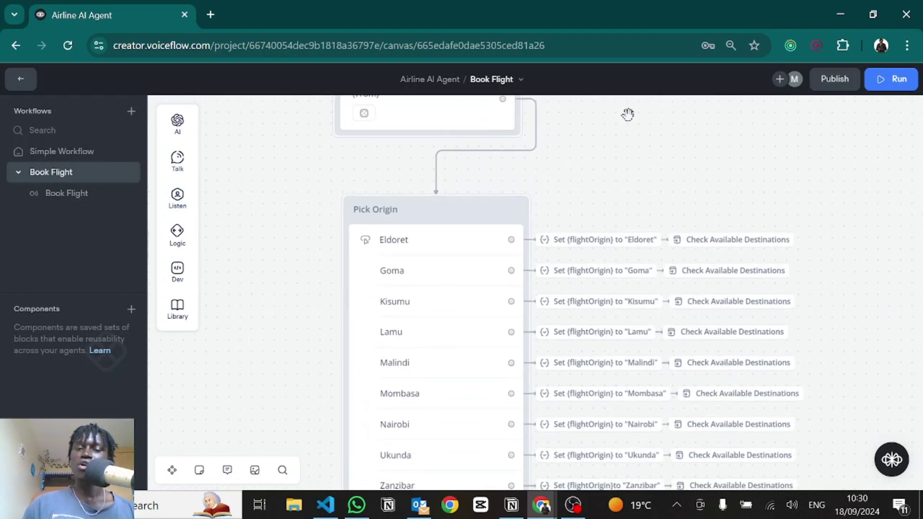
drag(595, 149, 595, 86)
drag(602, 431, 546, 451)
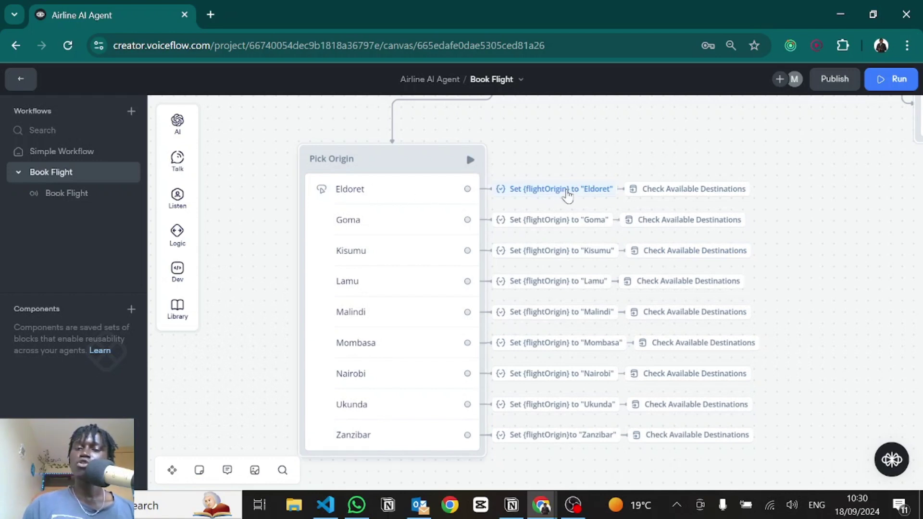
mouse_move(567, 194)
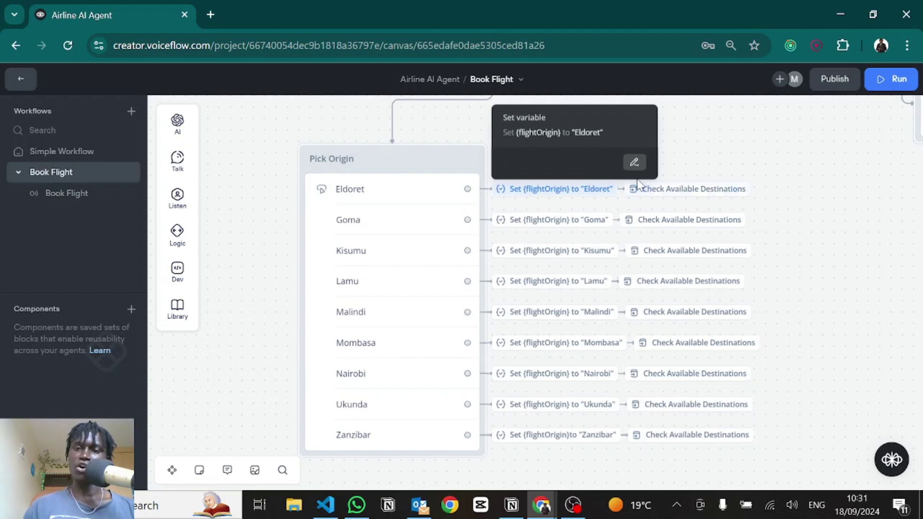
mouse_move(671, 188)
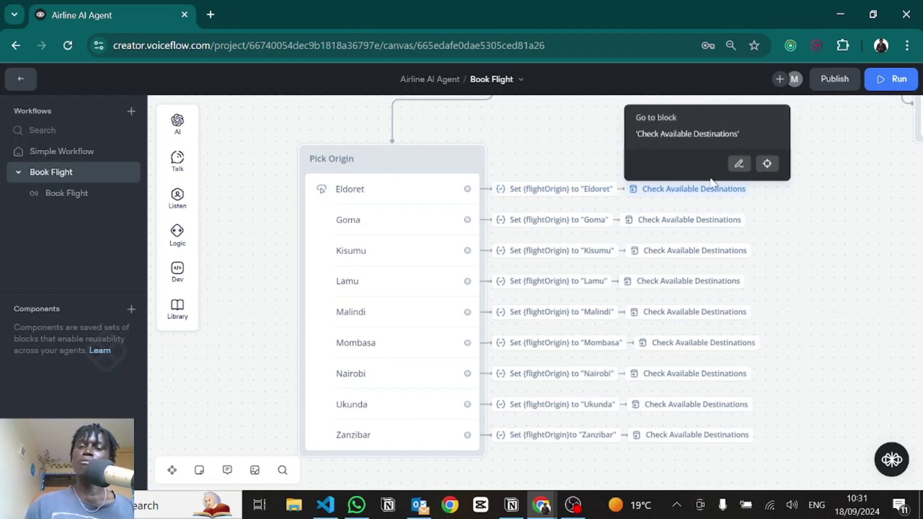
scroll(667, 317, right, 8)
scroll(667, 318, up, 3)
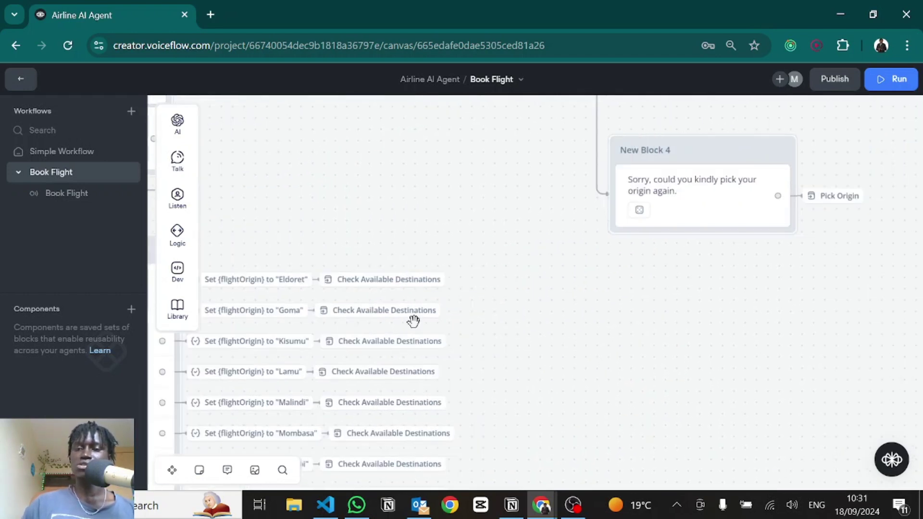
scroll(527, 388, up, 5)
scroll(527, 389, right, 1)
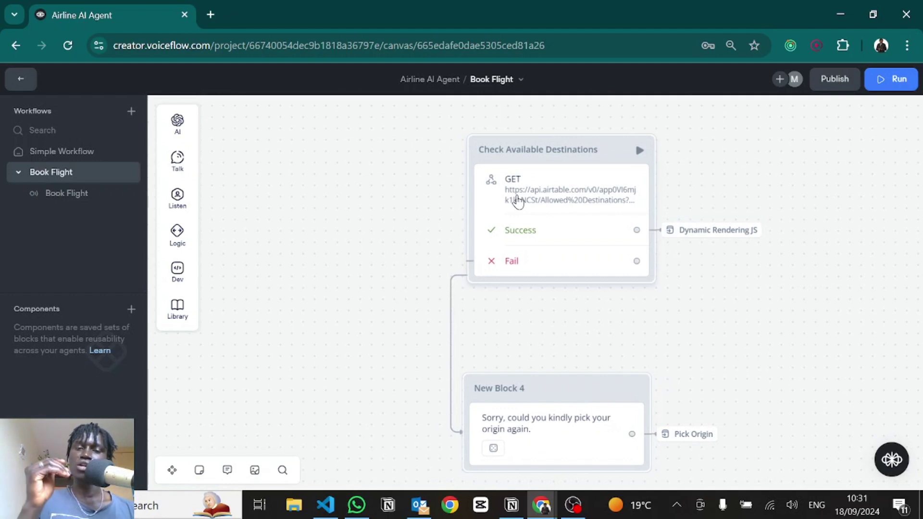
Step: In Airtable, review Eldoret's and Nairobi's full AllowedDestinations lists
key(alt+Tab)
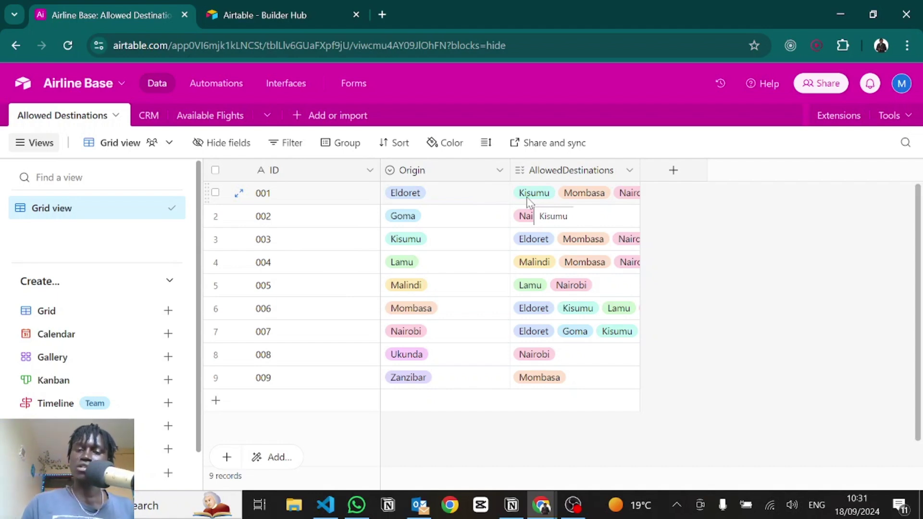
click(528, 201)
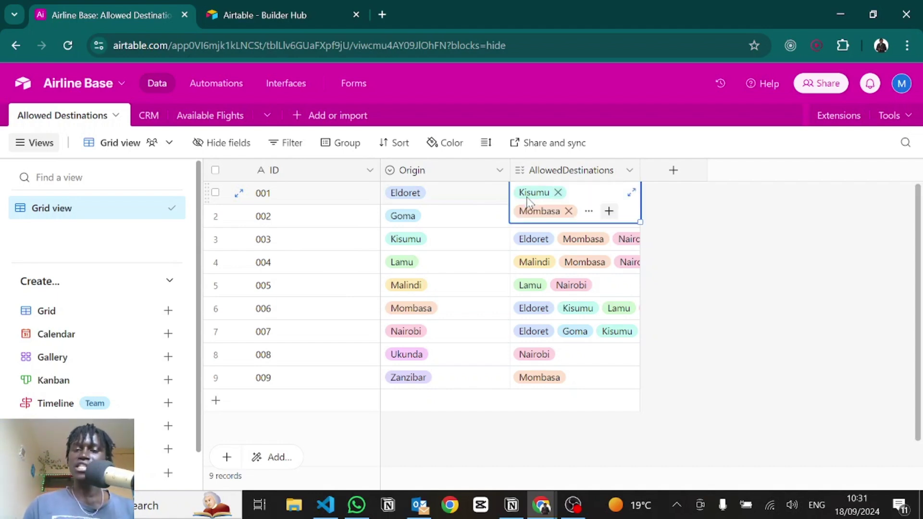
click(631, 192)
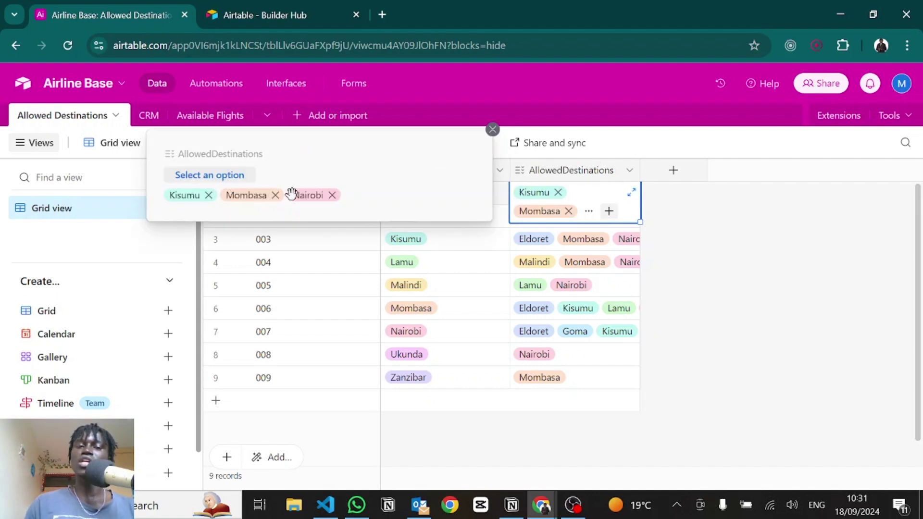
click(725, 249)
click(404, 332)
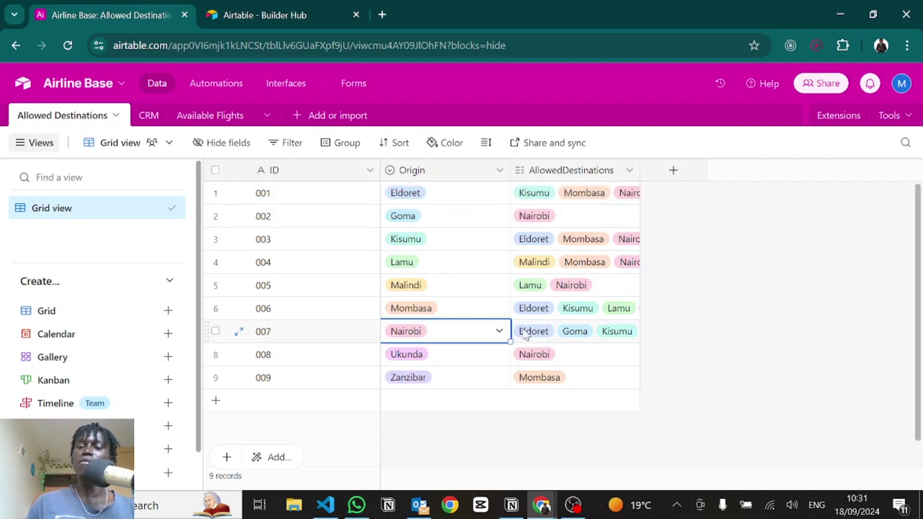
click(584, 339)
click(631, 321)
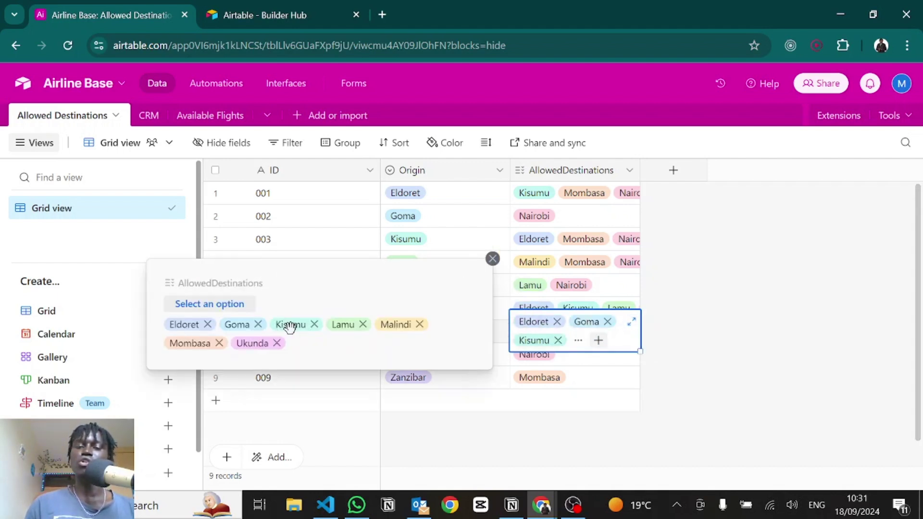
click(751, 315)
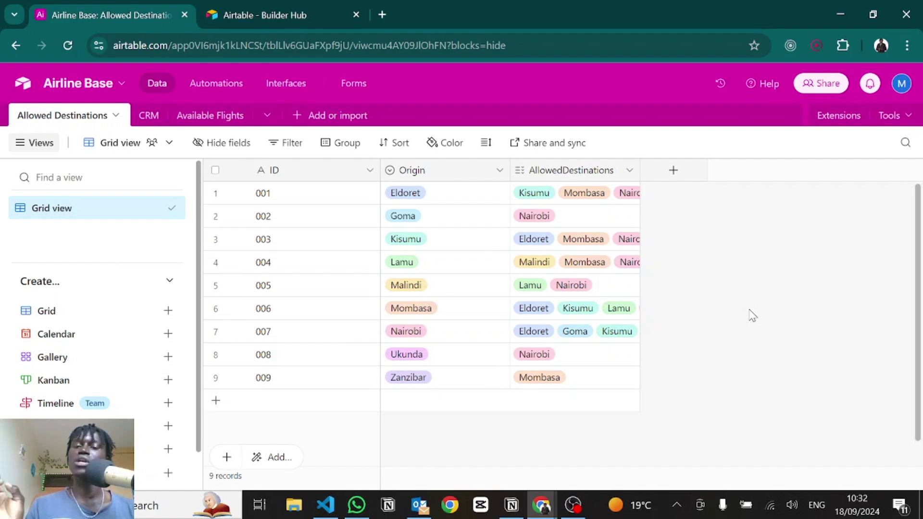
Step: Inspect the Check Available Destinations request URL in Voiceflow, then return to Airtable
key(alt+Tab)
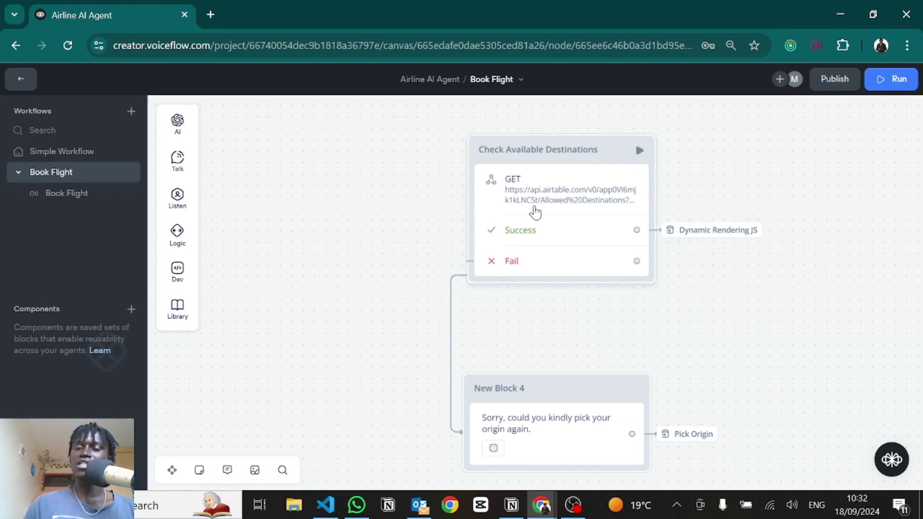
click(615, 210)
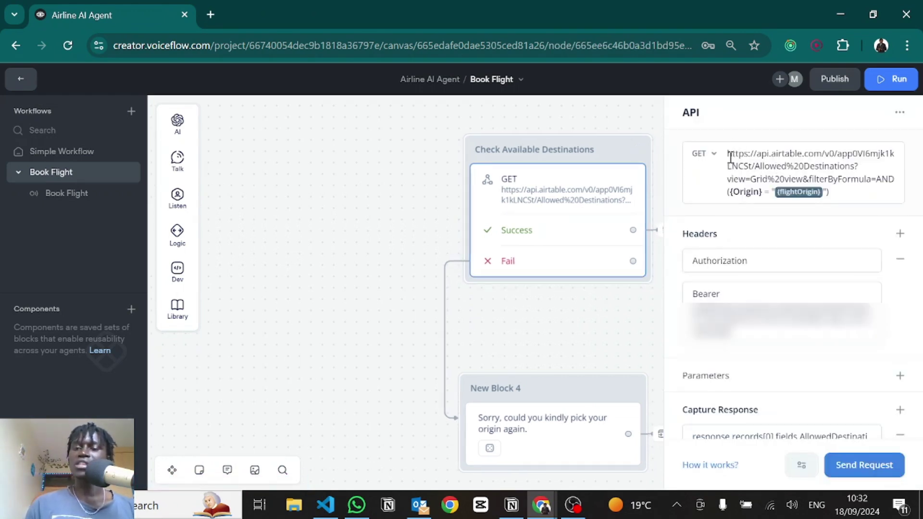
drag(729, 157, 891, 183)
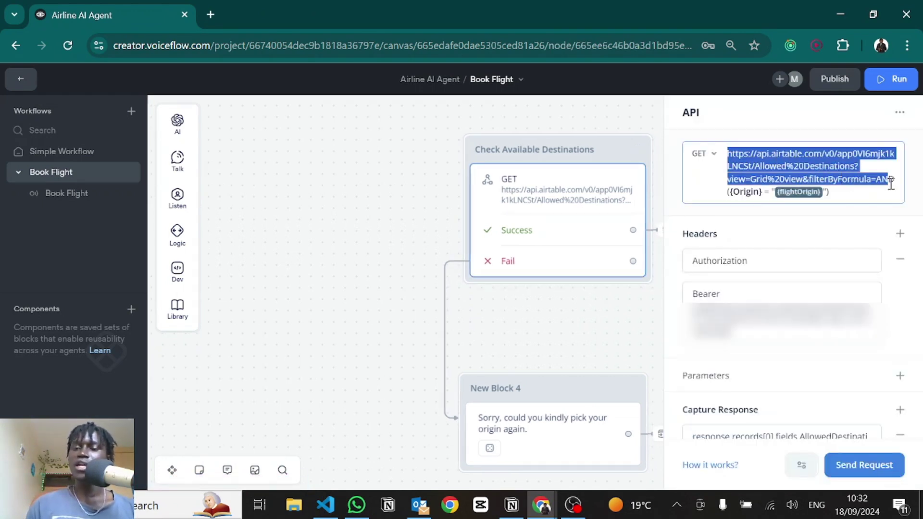
click(850, 166)
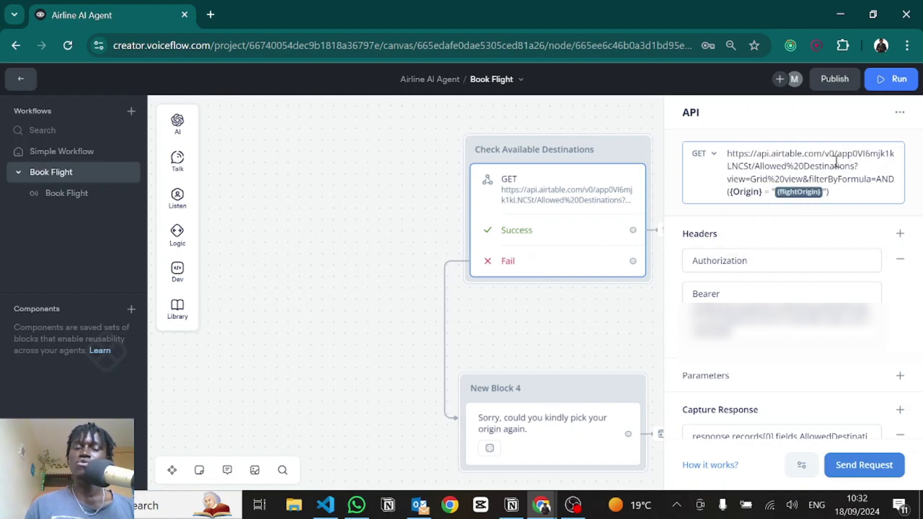
key(alt+Tab)
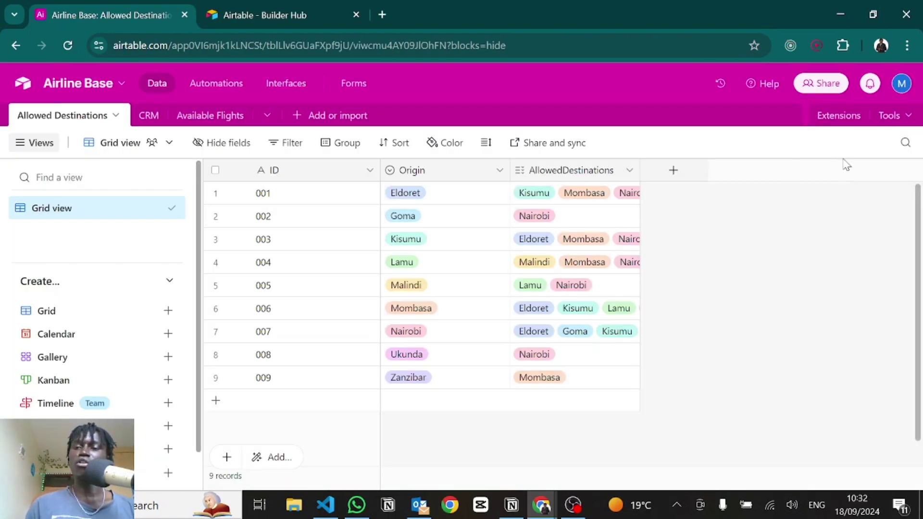
Step: Start a new Airtable personal access token named 'hjvjkvjk' from Builder hub
click(901, 85)
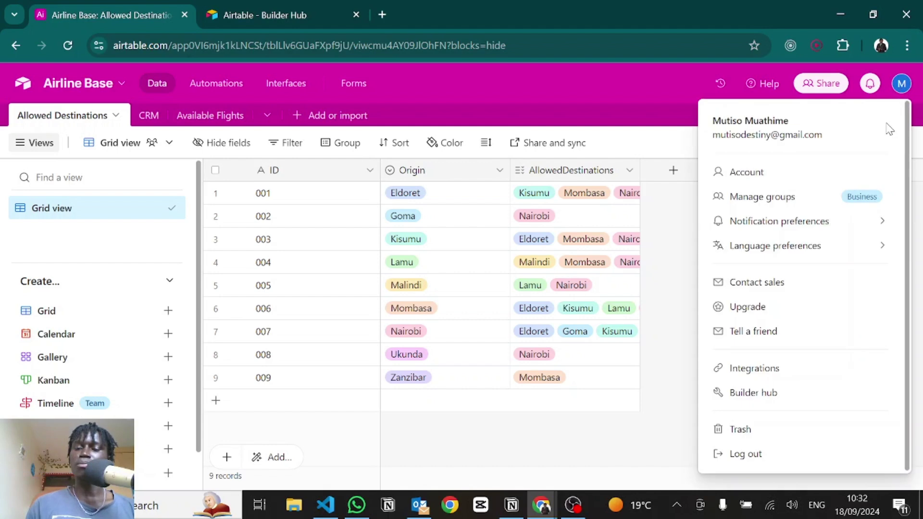
click(743, 393)
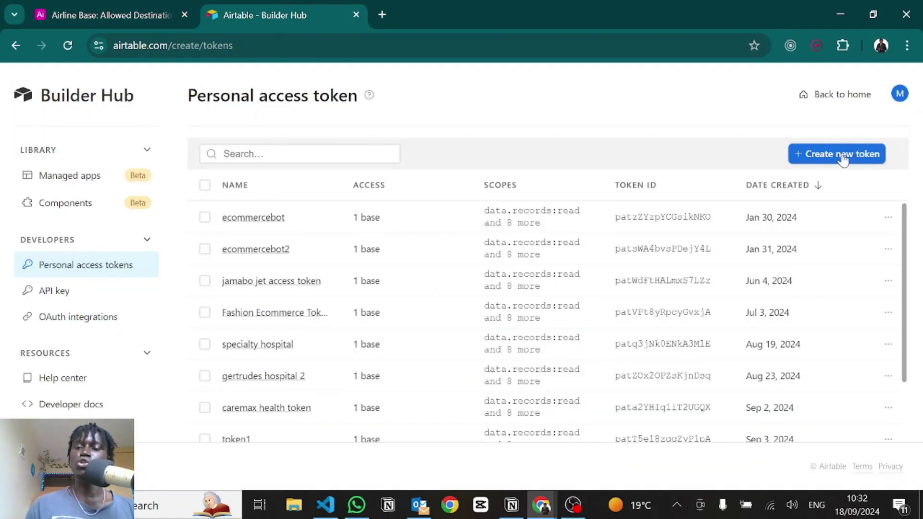
click(839, 153)
text(hj)
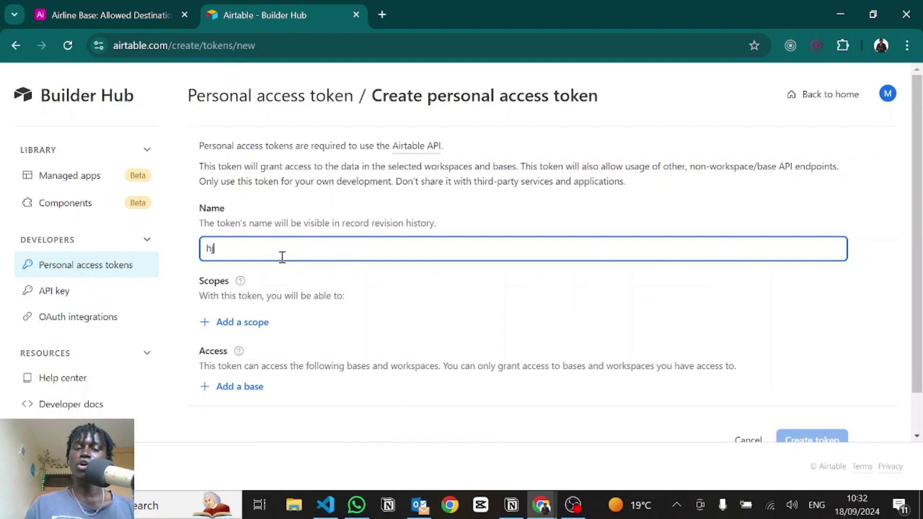
text(vjkvjk)
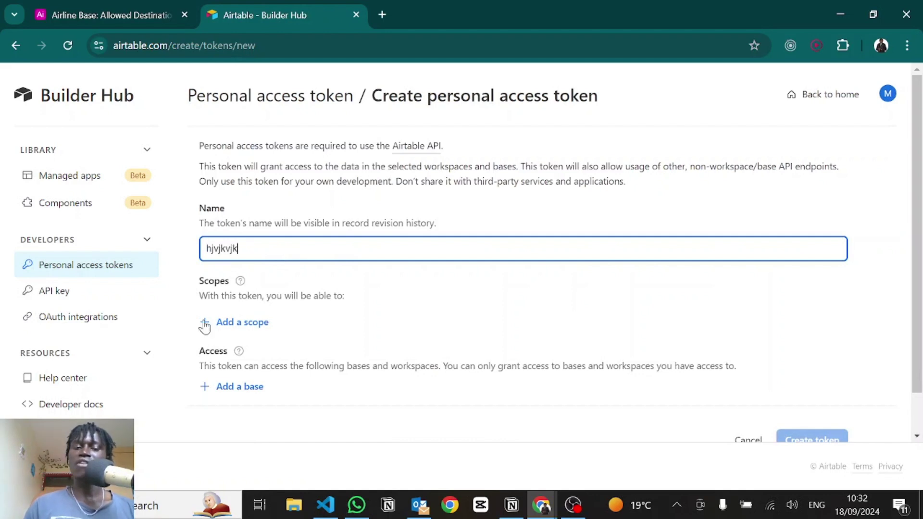
Step: Add the data.records:read, data.recordComments:write and data.records:write scopes to the token
click(206, 322)
scroll(260, 283, down, 1)
scroll(280, 222, up, 1)
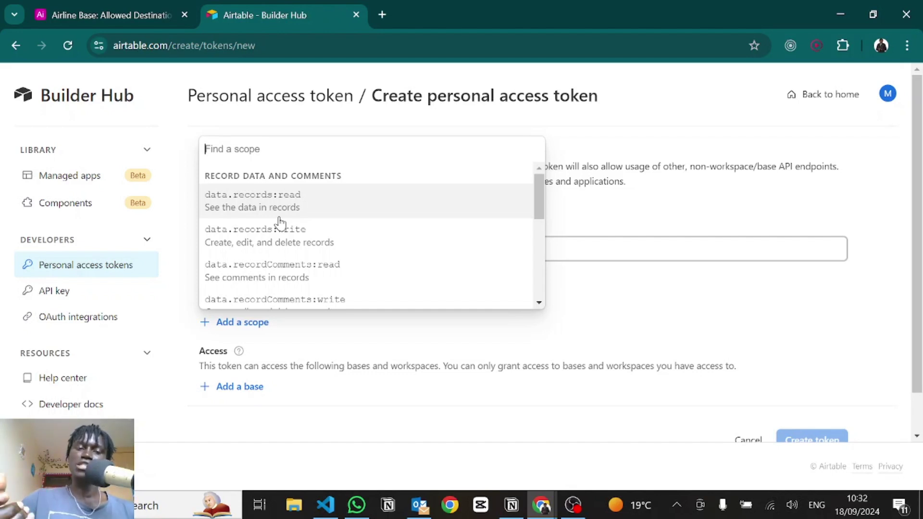
click(277, 205)
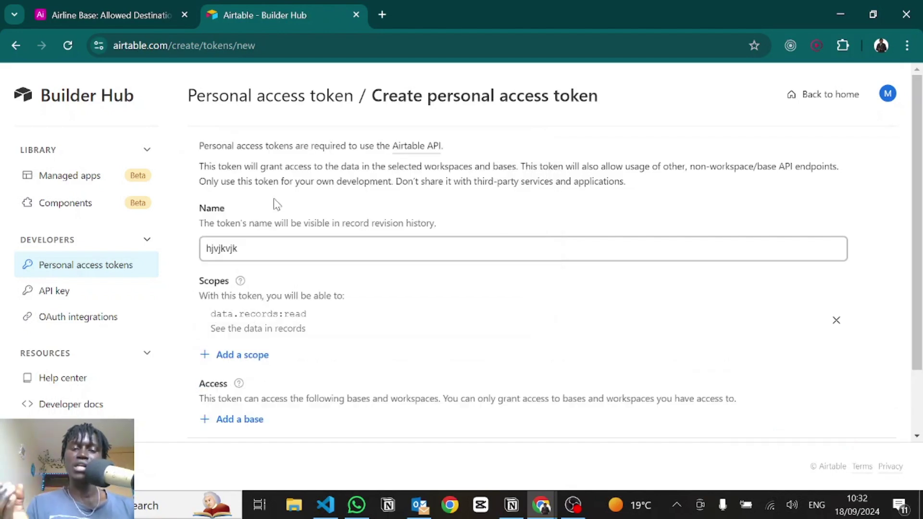
click(240, 356)
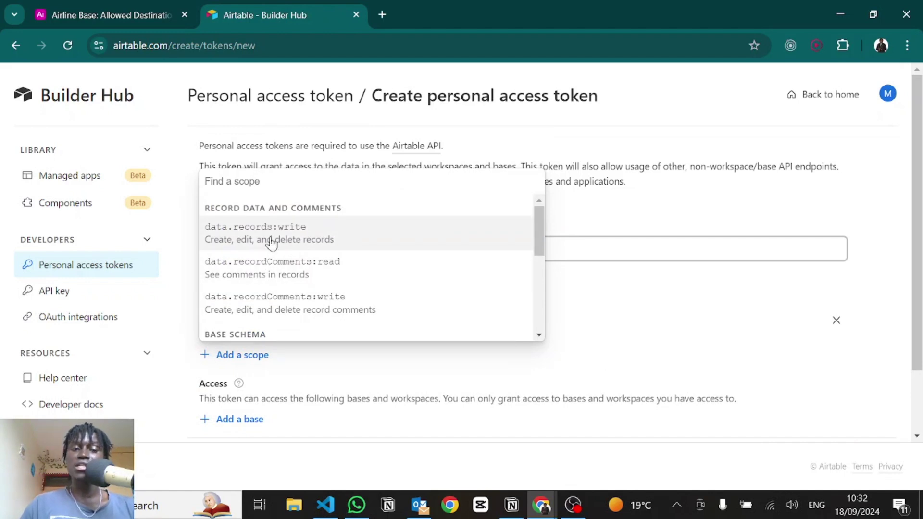
click(273, 311)
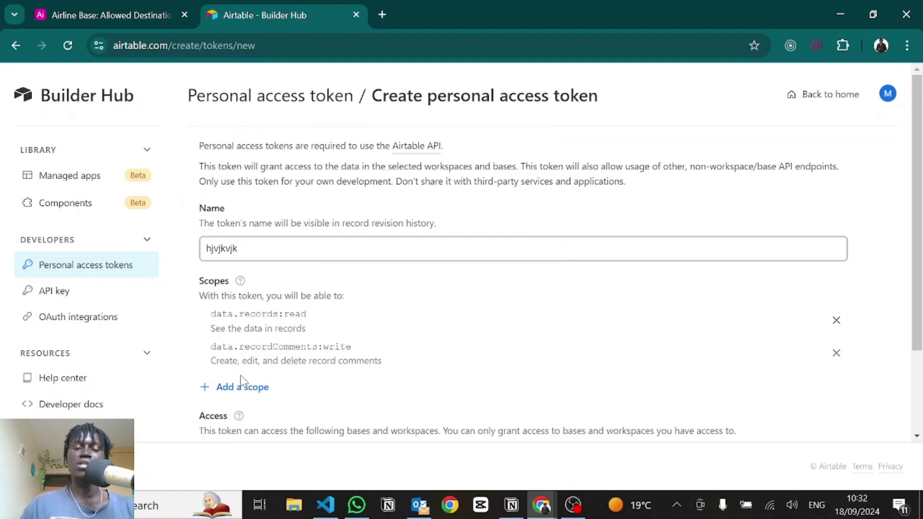
click(240, 388)
click(264, 280)
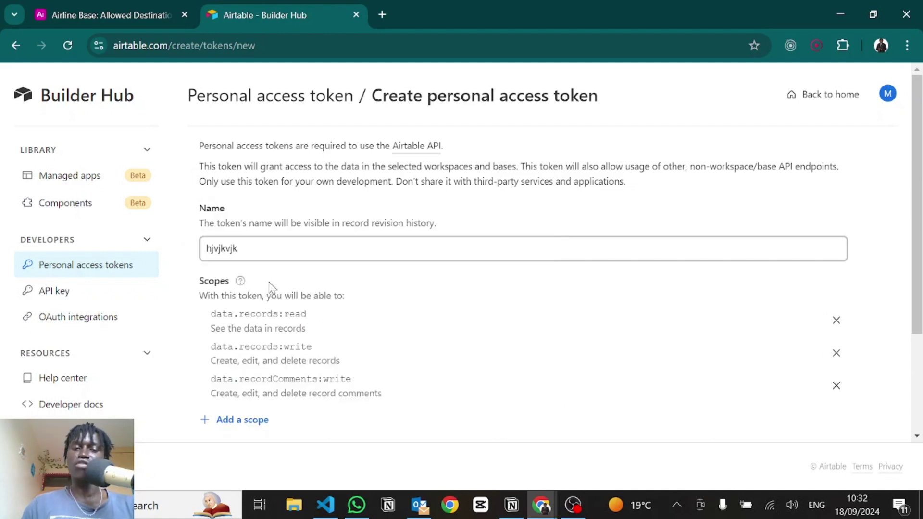
Step: Add the data.recordComments:read scope and grant the token access to Airline Base
scroll(298, 357, down, 2)
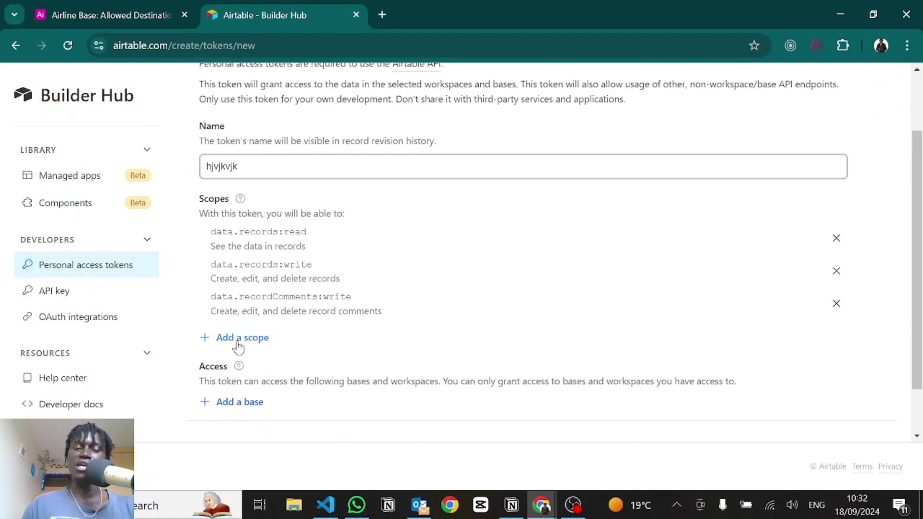
click(235, 337)
click(278, 212)
scroll(264, 340, down, 2)
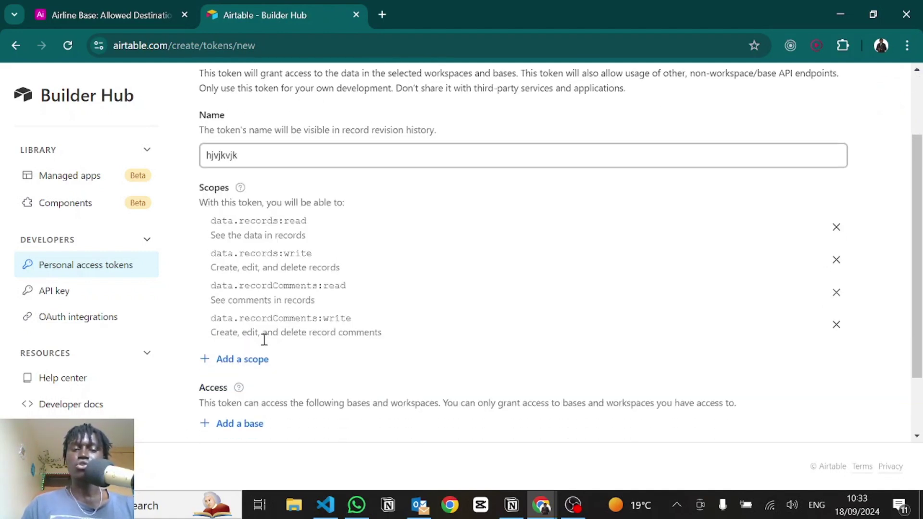
click(254, 361)
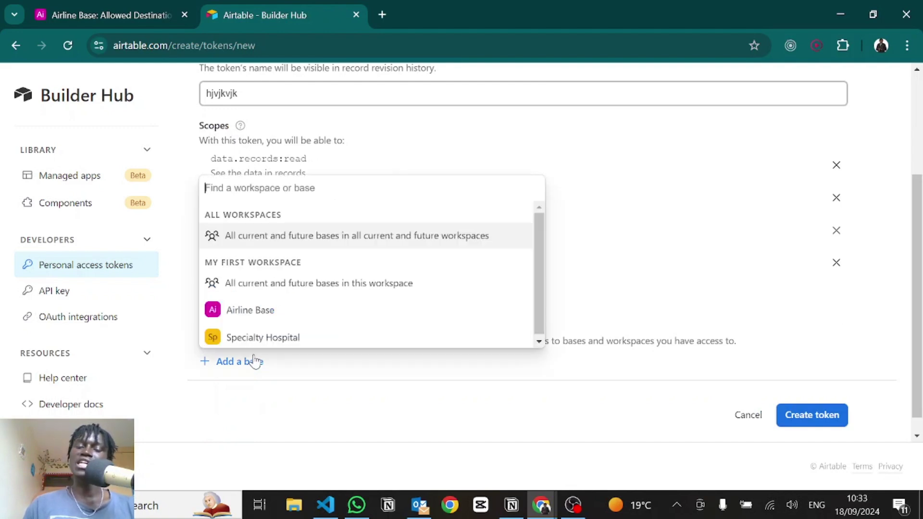
click(239, 309)
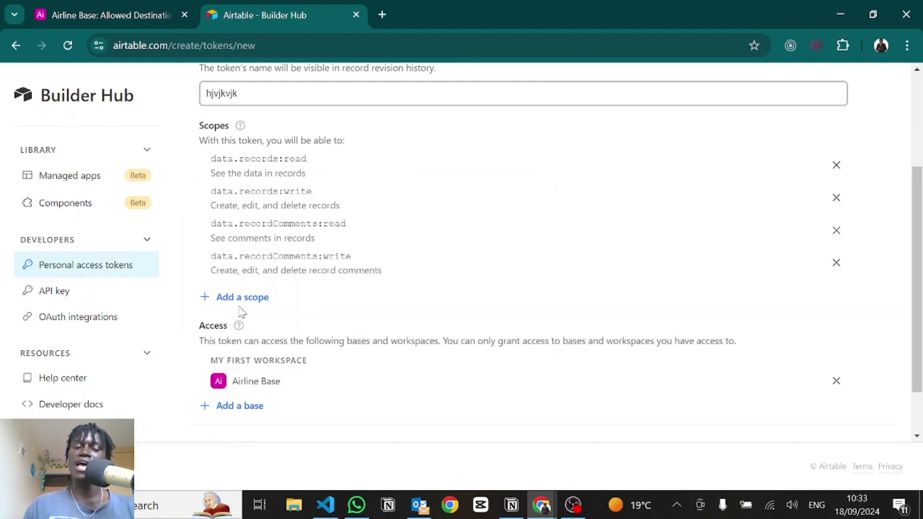
scroll(509, 370, down, 2)
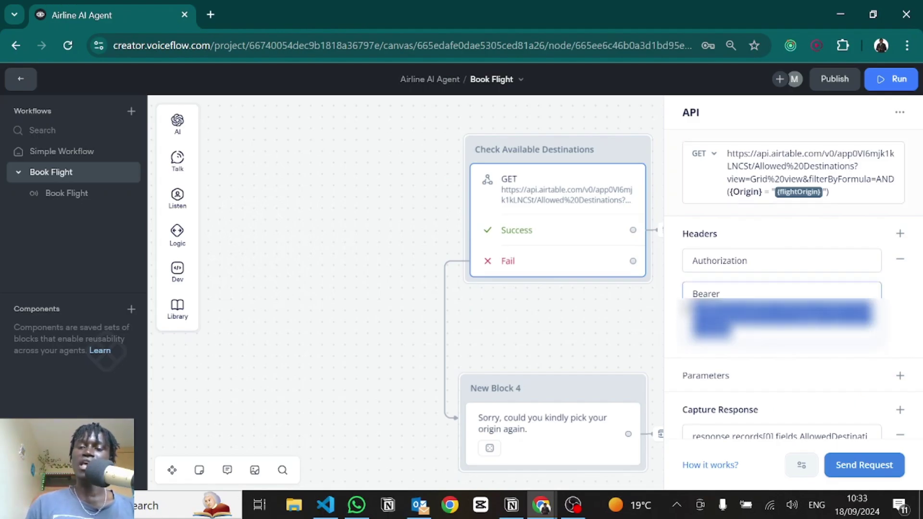
Step: Inspect the Bearer token header and base request URL, then return to Airtable
click(733, 290)
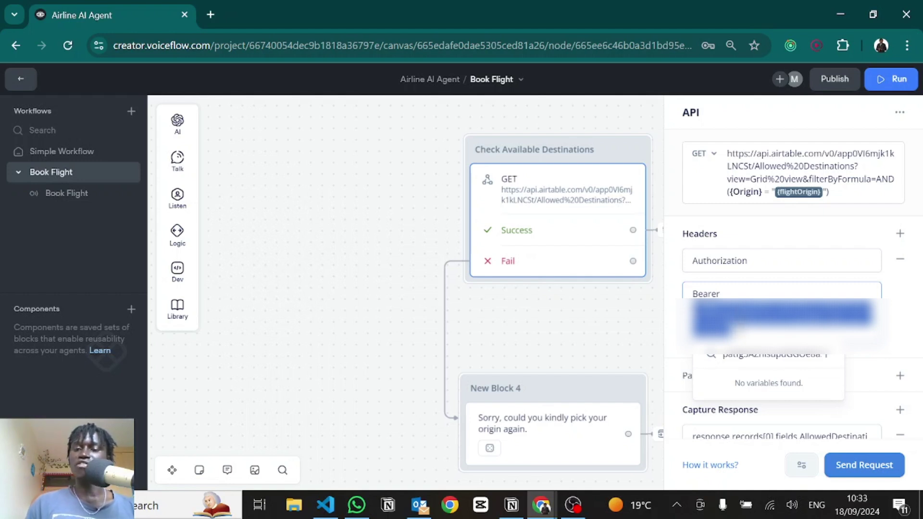
click(875, 188)
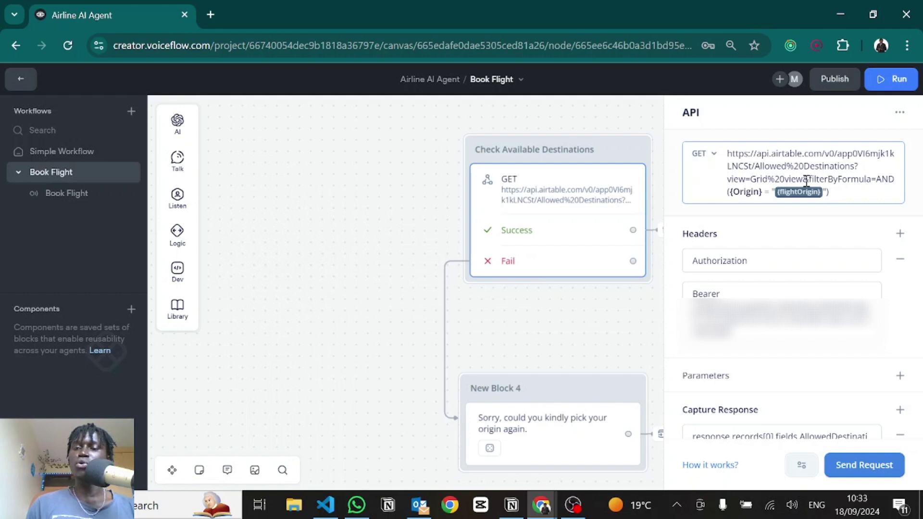
drag(802, 179, 704, 165)
key(alt+Tab)
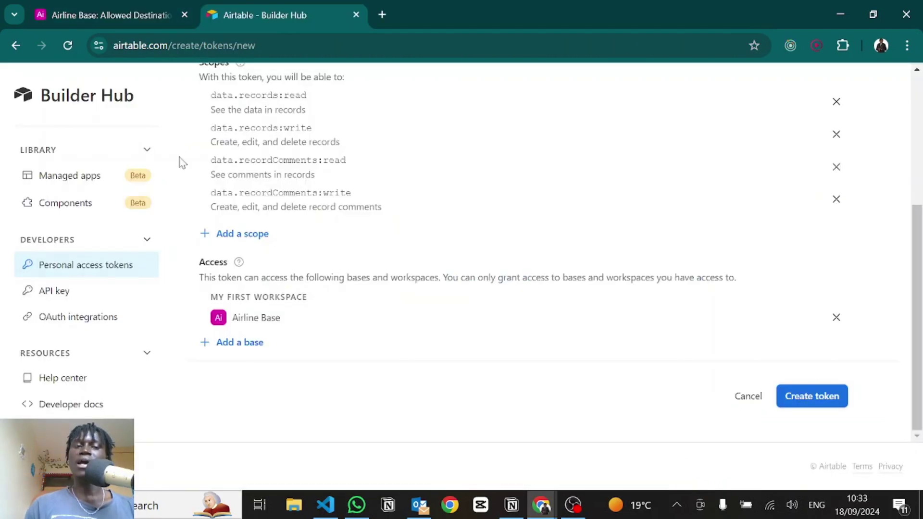
Step: Open the Airtable Web API documentation generated for Airline Base
click(50, 407)
scroll(326, 293, down, 5)
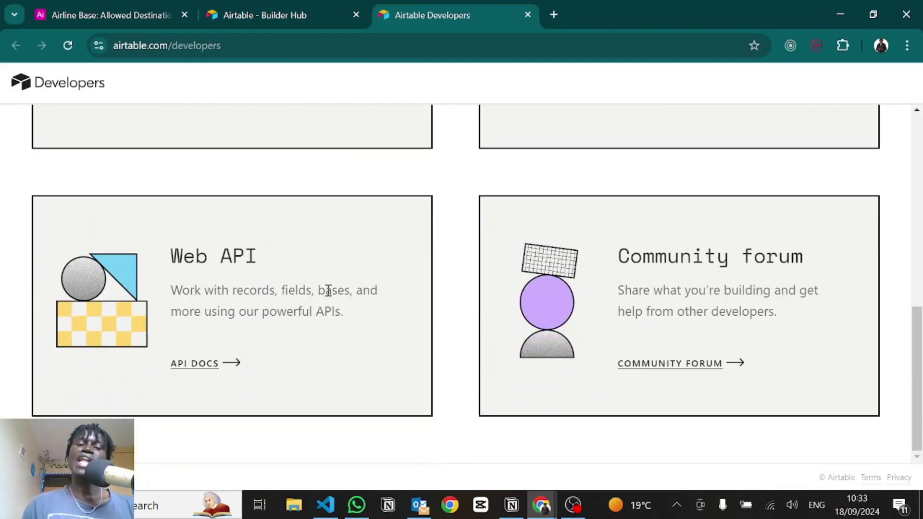
click(194, 363)
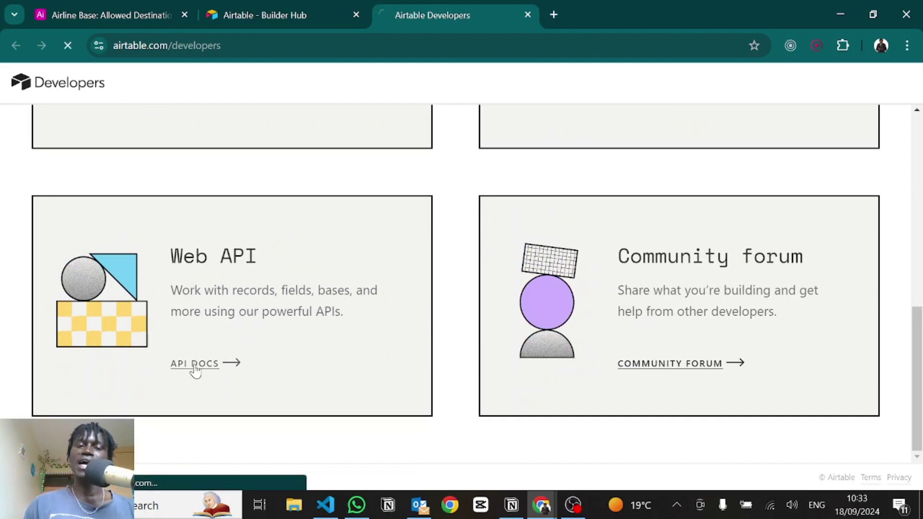
scroll(440, 326, down, 4)
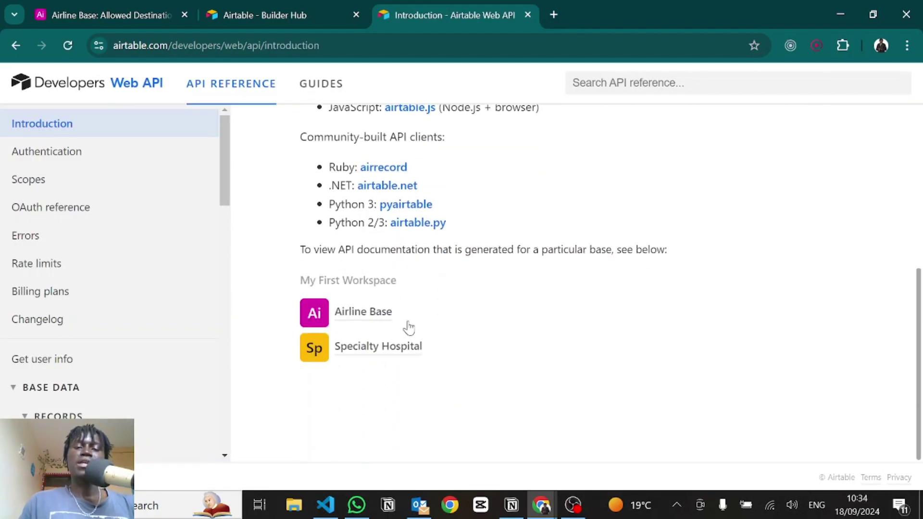
click(358, 320)
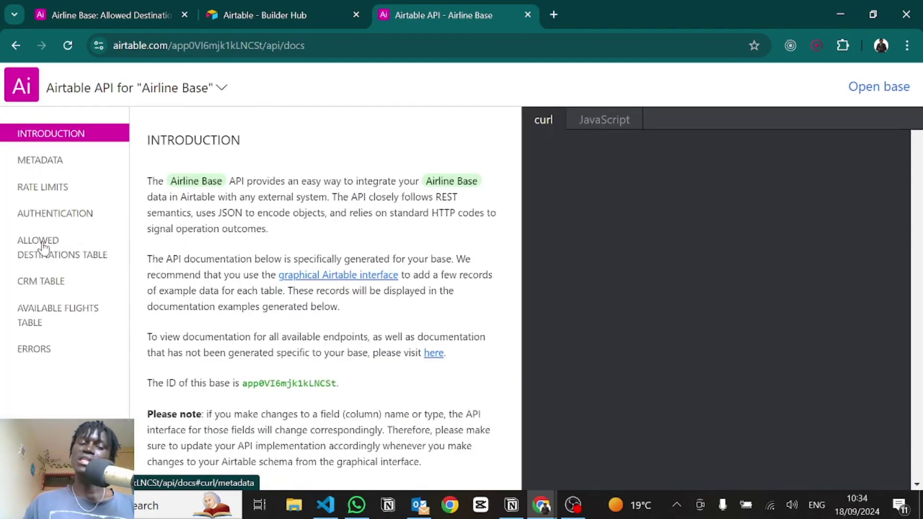
Step: Select the Allowed Destinations List records example URL, then return to Voiceflow
click(42, 246)
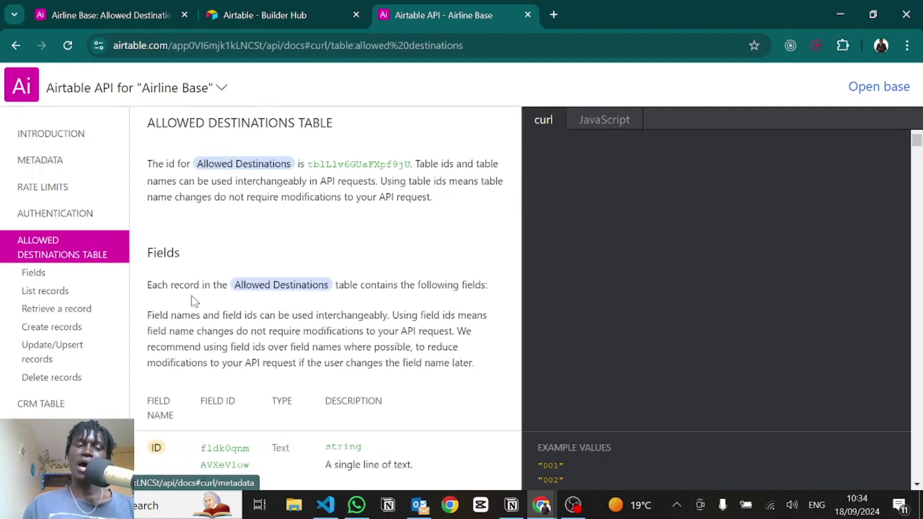
scroll(186, 298, down, 4)
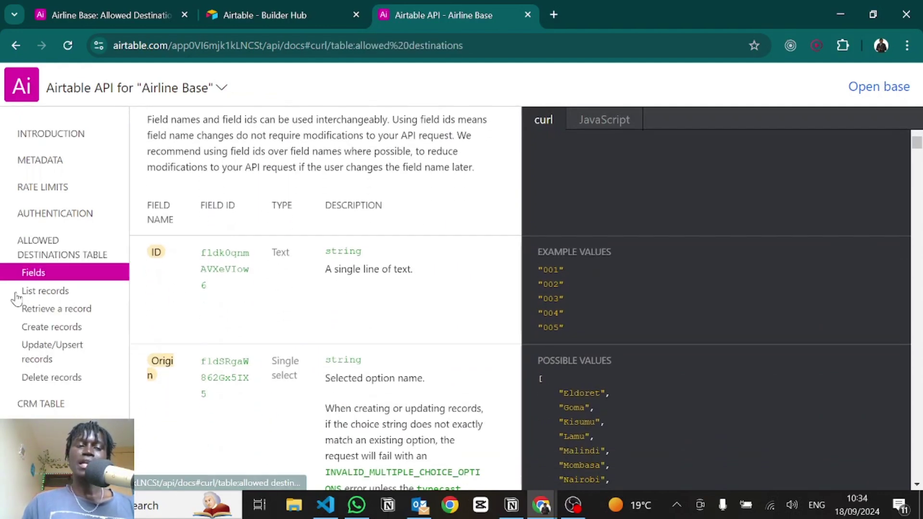
click(17, 295)
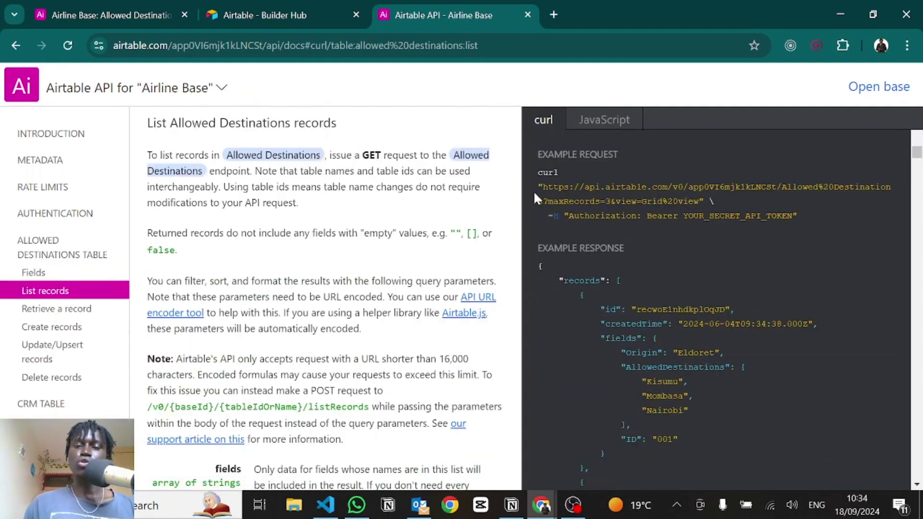
mouse_move(548, 187)
mouse_down()
mouse_move(841, 200)
mouse_move(856, 167)
mouse_move(699, 206)
mouse_move(907, 188)
mouse_move(572, 189)
mouse_move(539, 201)
mouse_up()
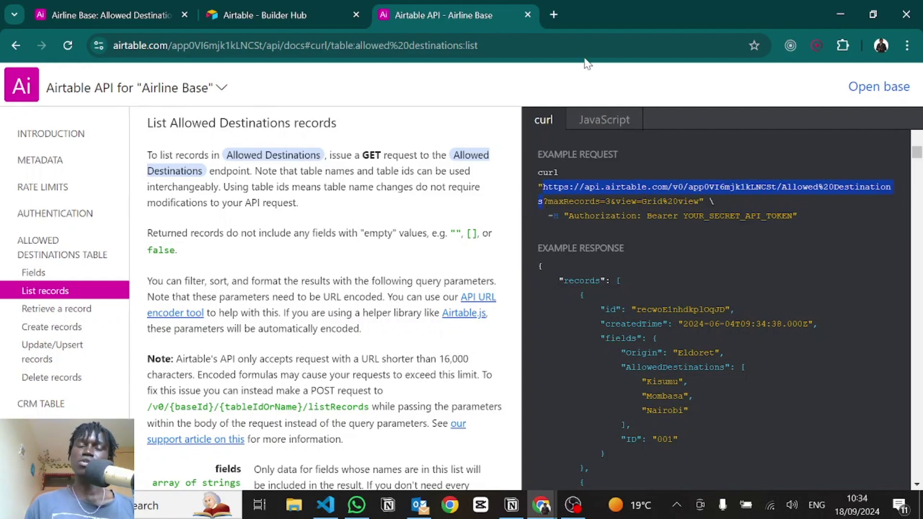
key(alt+Tab)
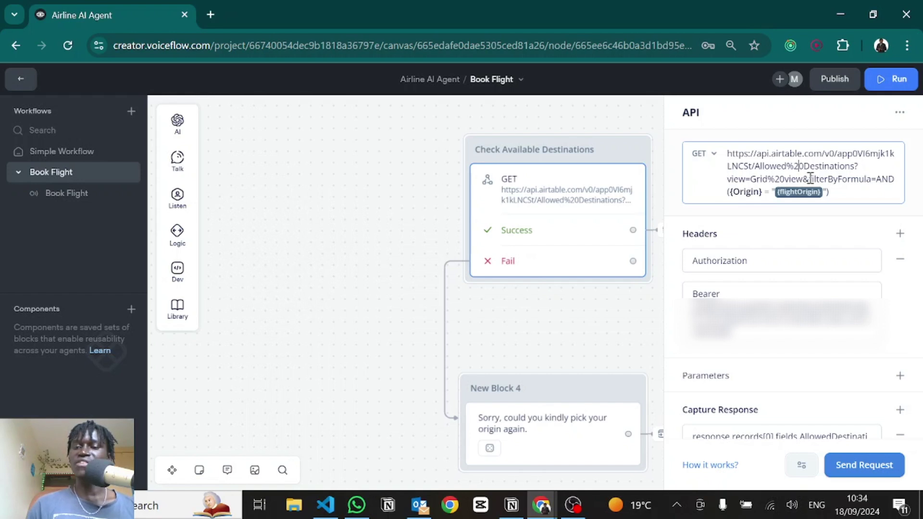
drag(809, 179, 890, 181)
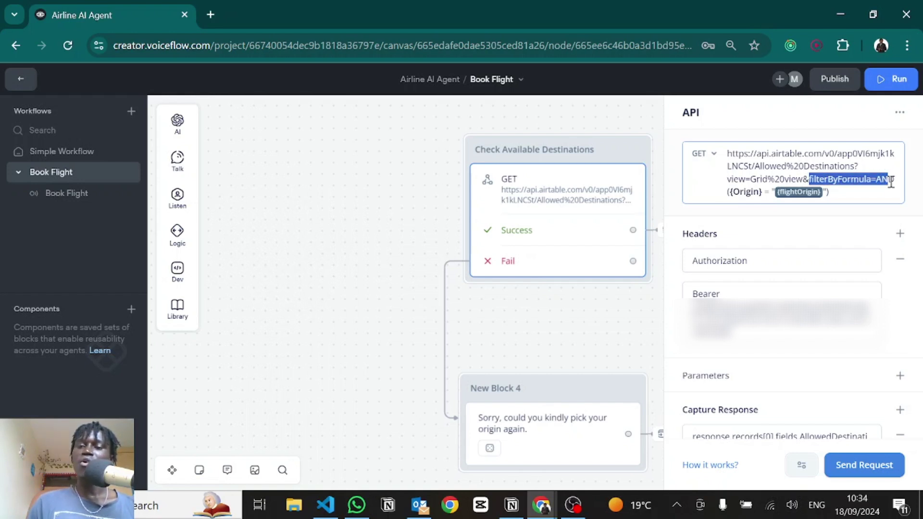
click(889, 180)
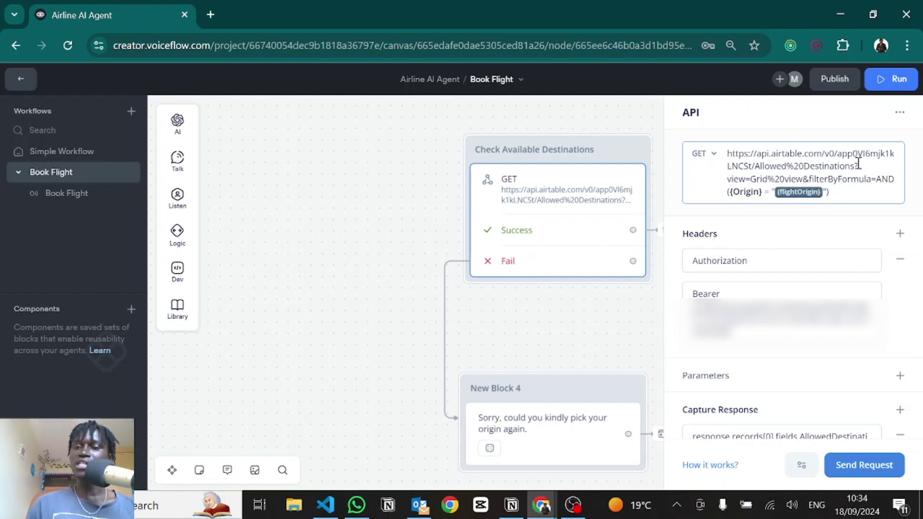
text({)
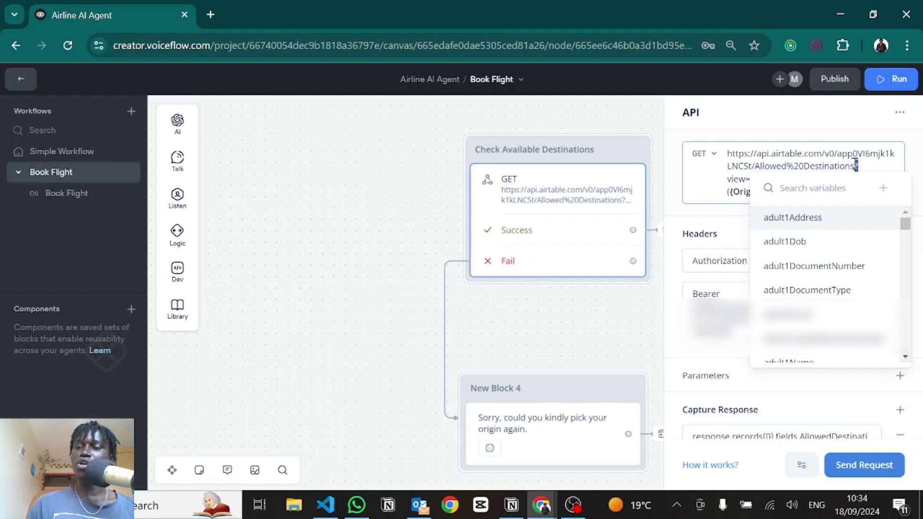
key(Escape)
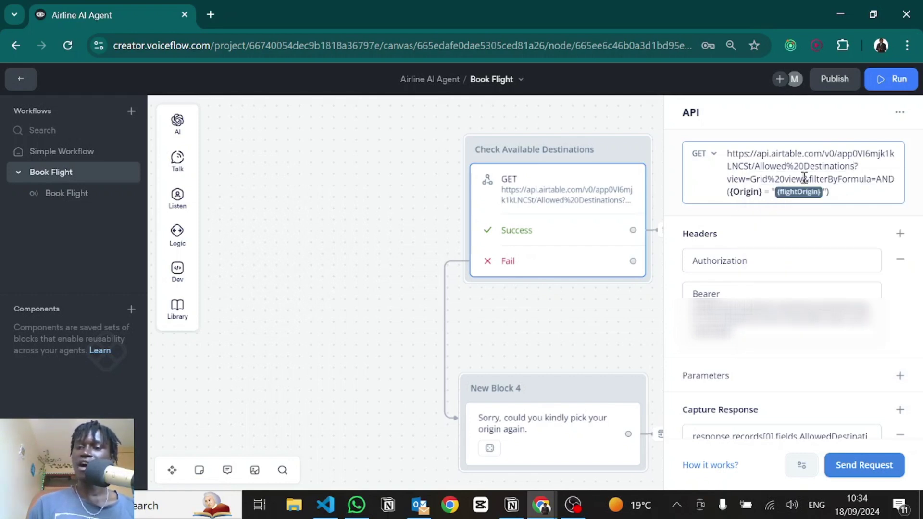
drag(802, 179, 874, 194)
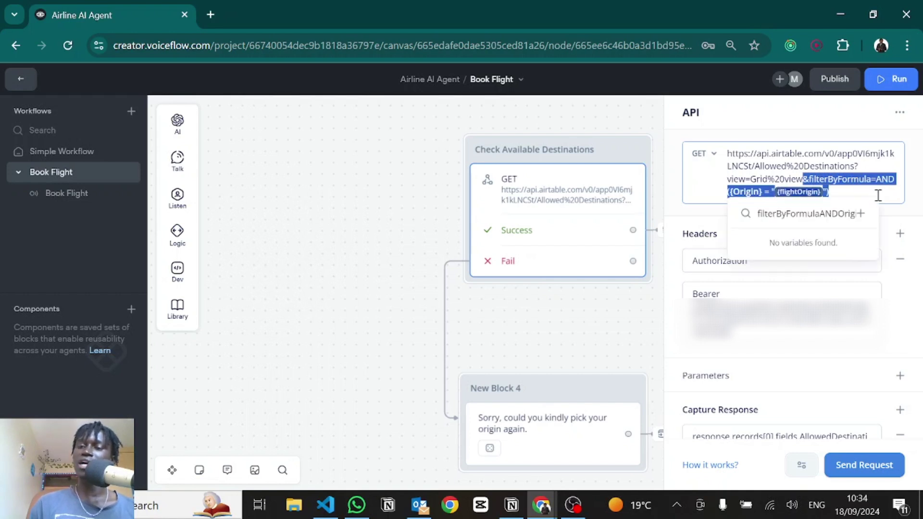
click(878, 195)
scroll(725, 362, down, 2)
Step: Inspect the records[0] AllowedDestinations capture path, then switch to Airtable's table
click(725, 366)
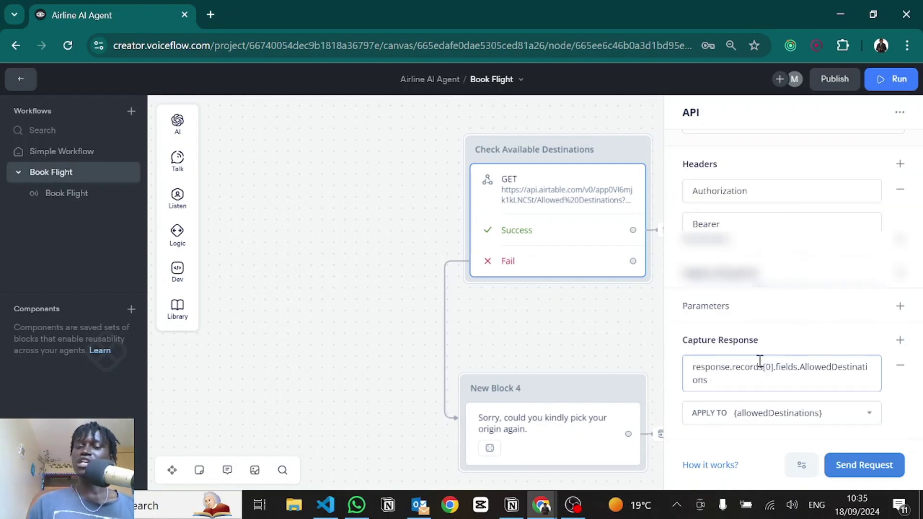
drag(735, 366, 771, 366)
double_click(768, 366)
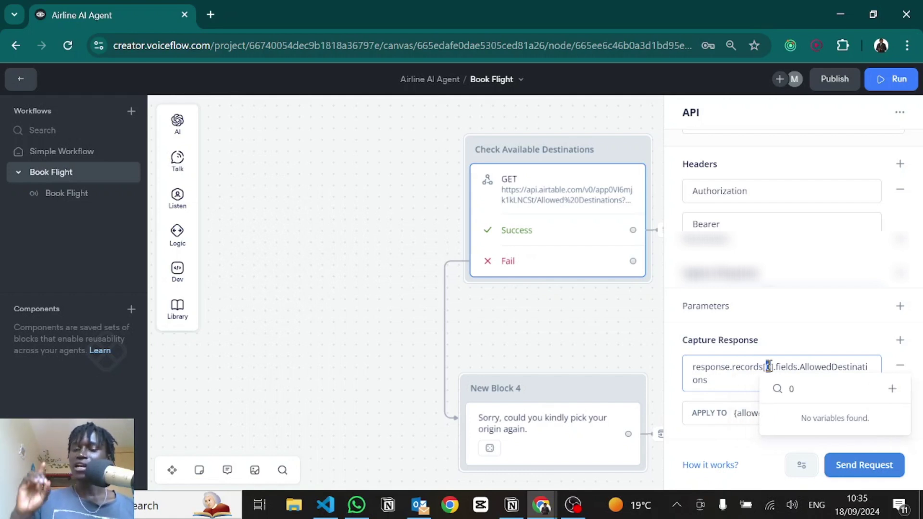
click(742, 376)
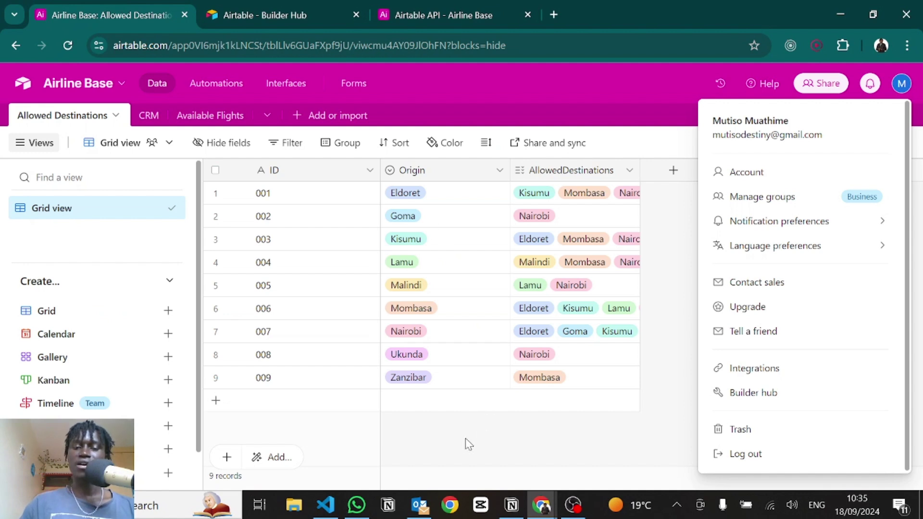
click(459, 434)
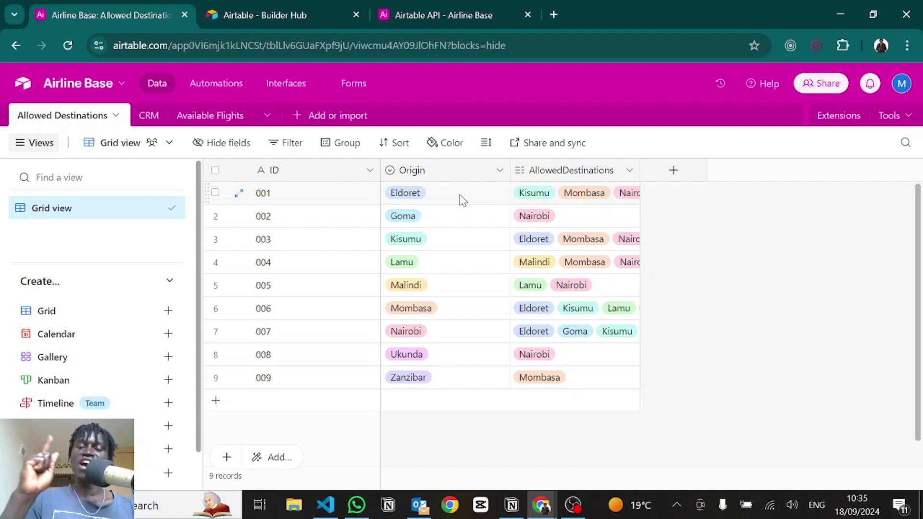
Step: Back in the Voiceflow API settings, highlight fields and AllowedDestinations in the capture path
key(alt+Tab)
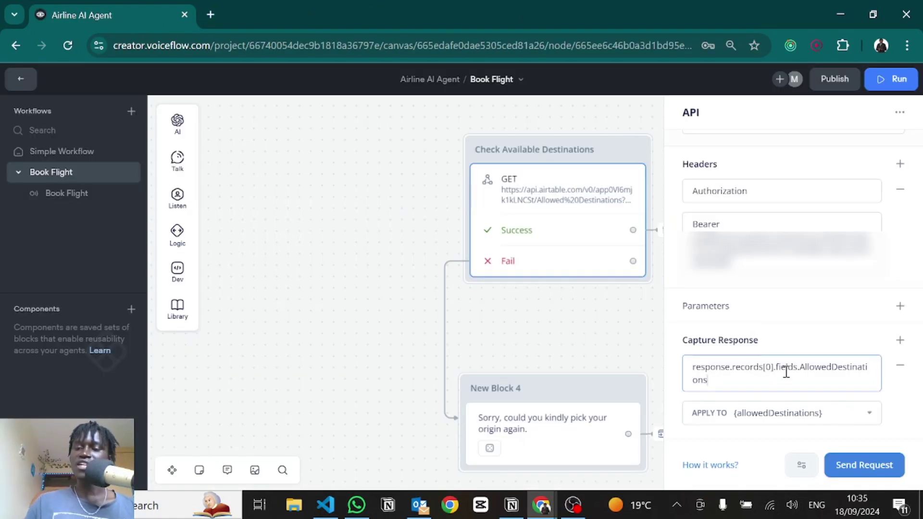
double_click(788, 372)
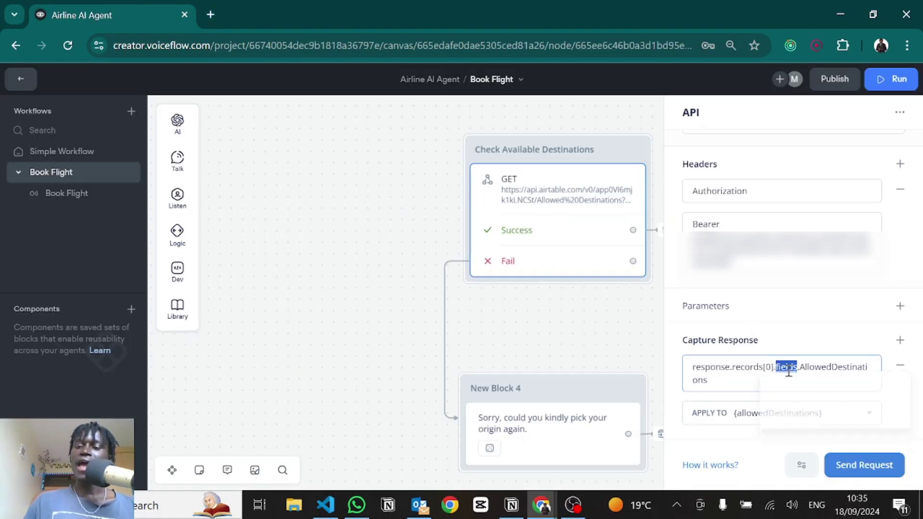
double_click(815, 366)
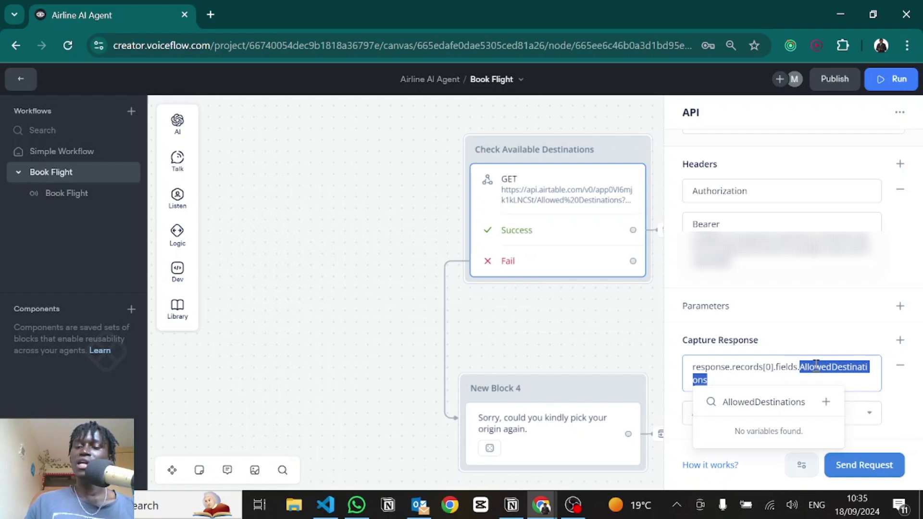
click(815, 366)
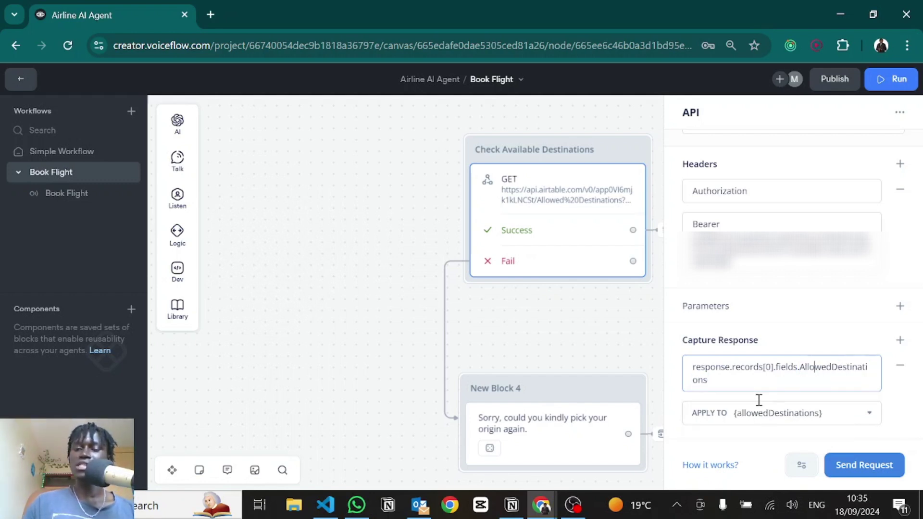
Step: Run a test request with flightOrigin set to Nairobi
click(857, 471)
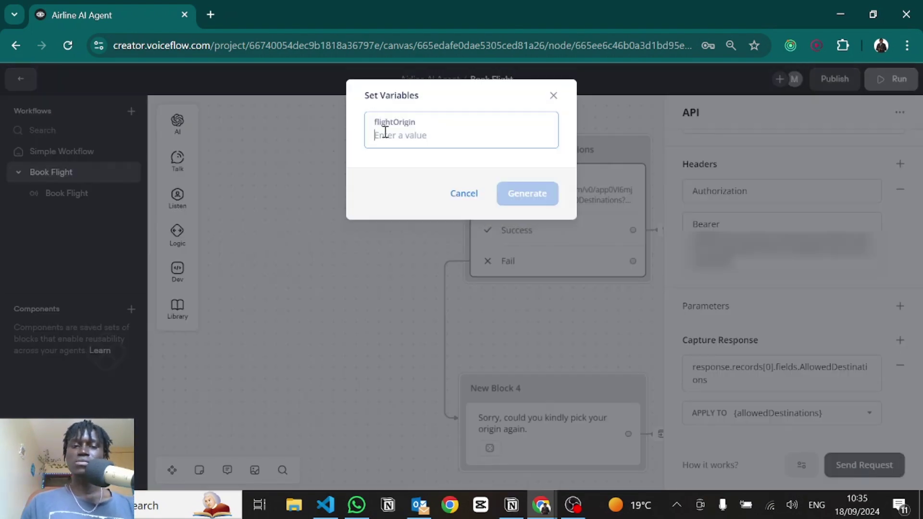
click(386, 136)
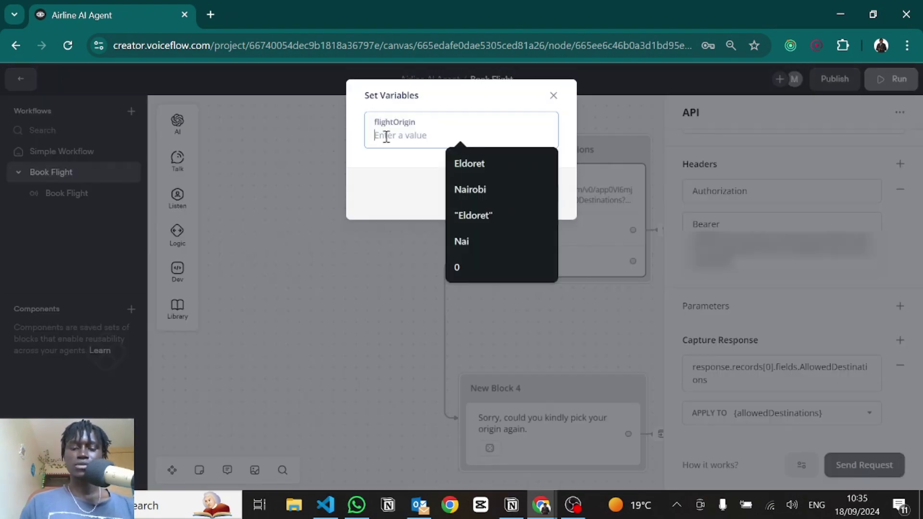
click(471, 190)
click(527, 198)
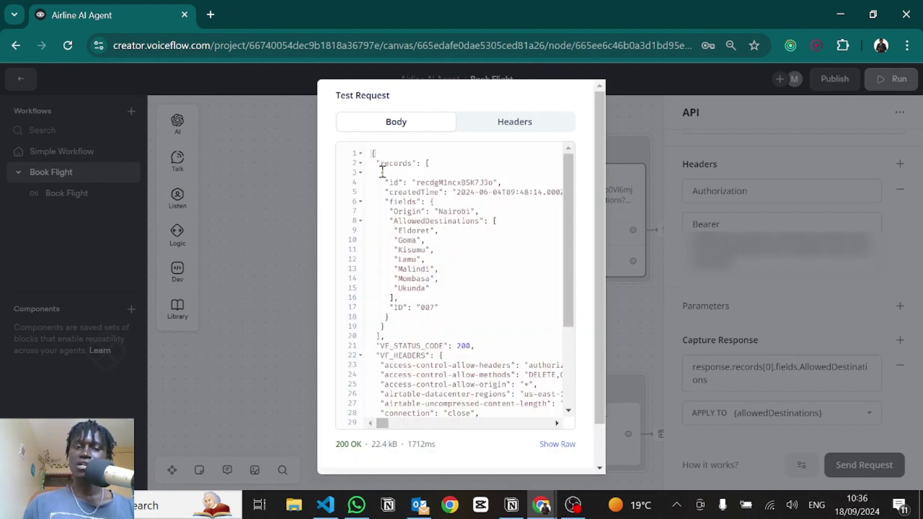
Step: Highlight the first record, its fields object and the AllowedDestinations list, then close the test dialog
drag(381, 173, 393, 182)
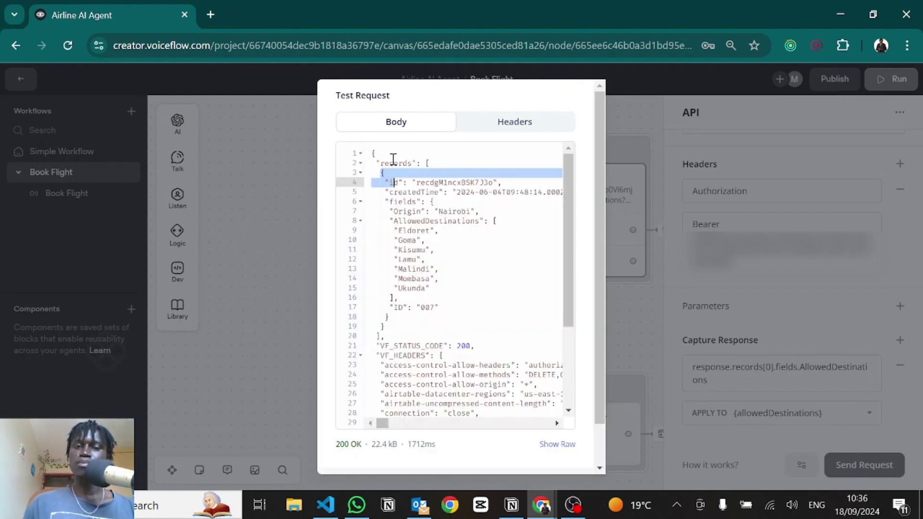
click(393, 160)
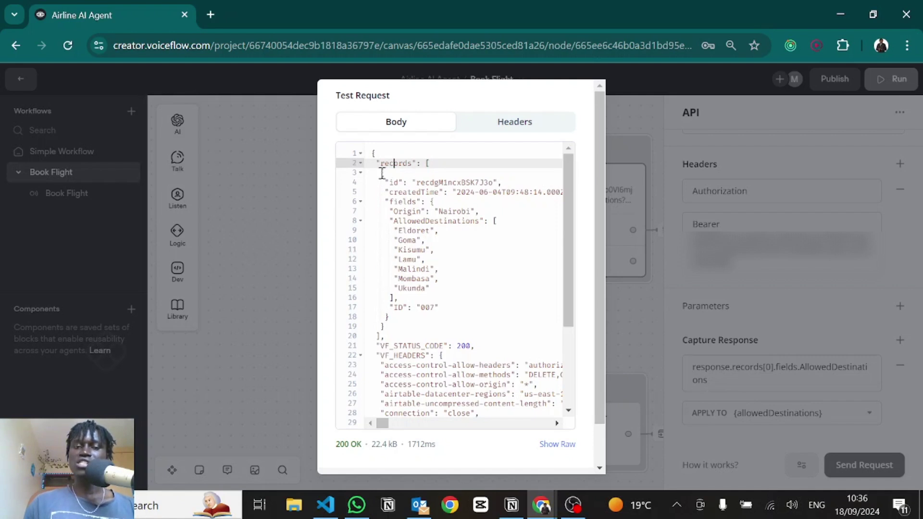
drag(382, 173, 393, 324)
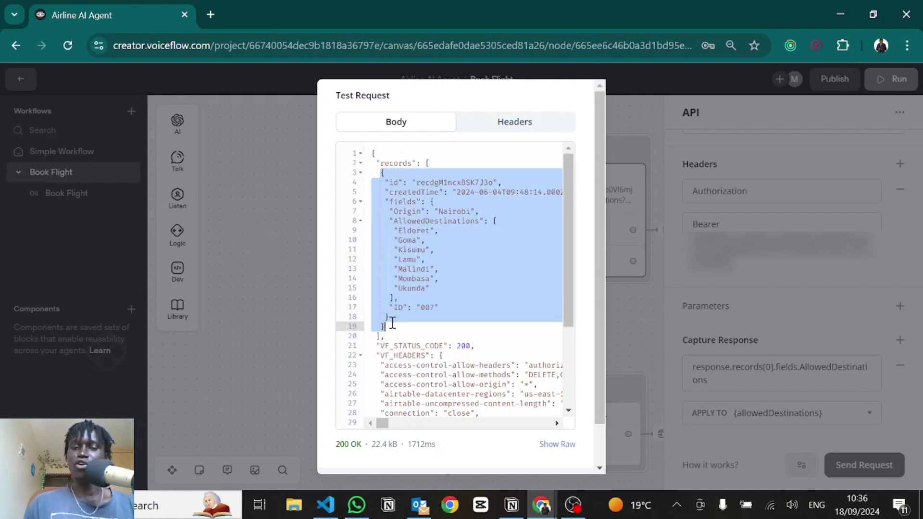
double_click(408, 201)
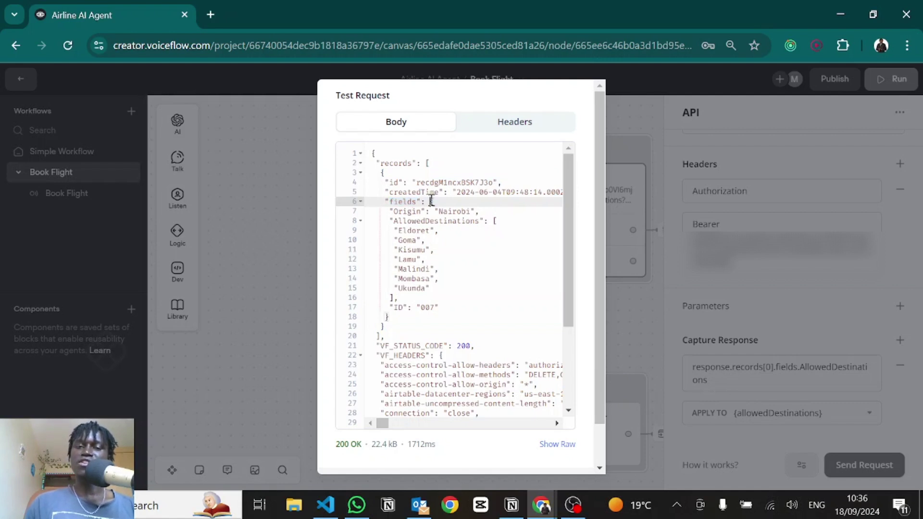
double_click(431, 200)
double_click(416, 221)
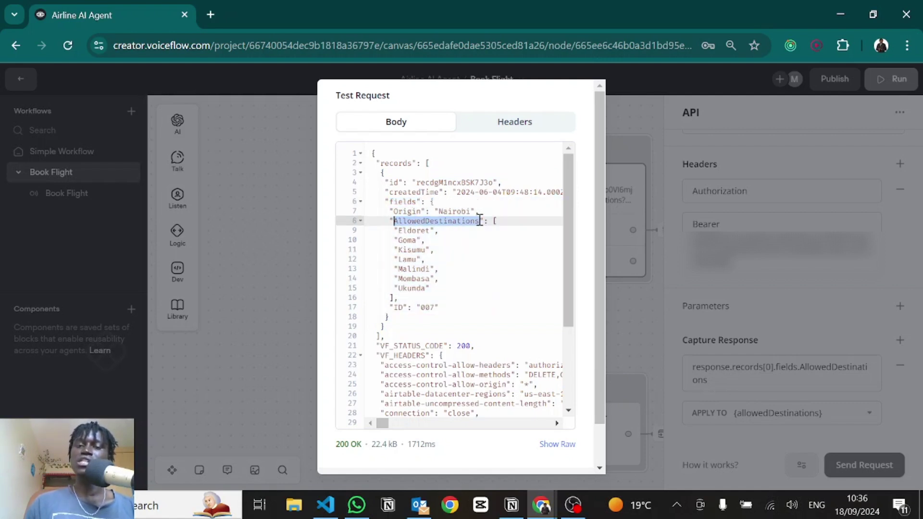
drag(492, 220, 393, 299)
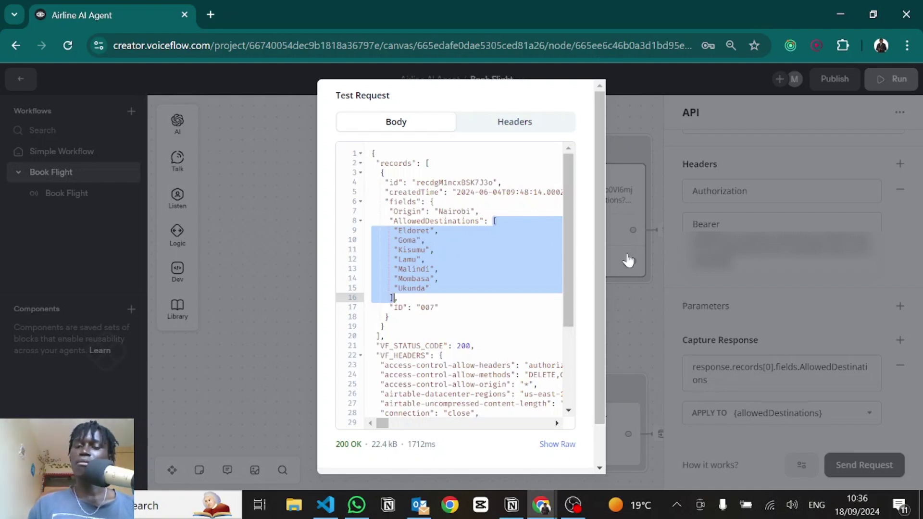
key(Escape)
key(Escape)
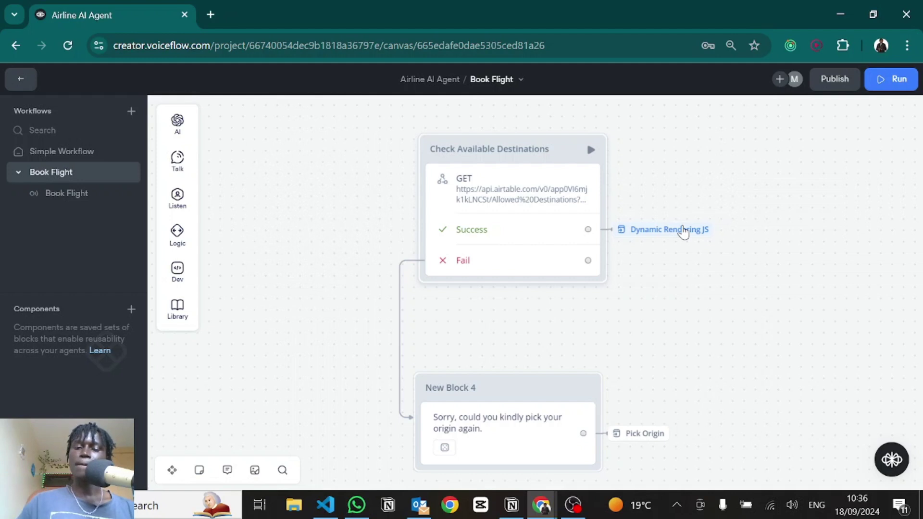
Step: Pan the canvas past Pick Origin and New Block 4 to the Dynamic Rendering JS block
scroll(704, 304, down, 3)
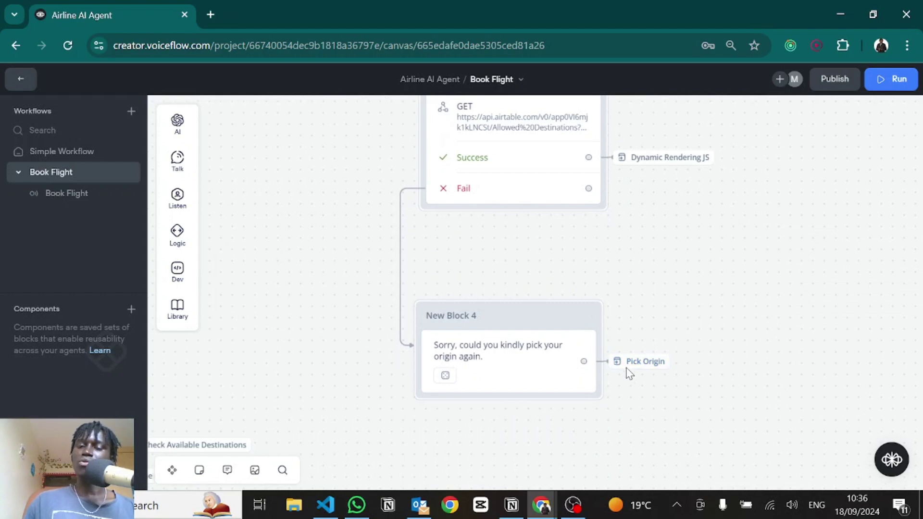
drag(361, 308, 649, 206)
drag(412, 245, 574, 238)
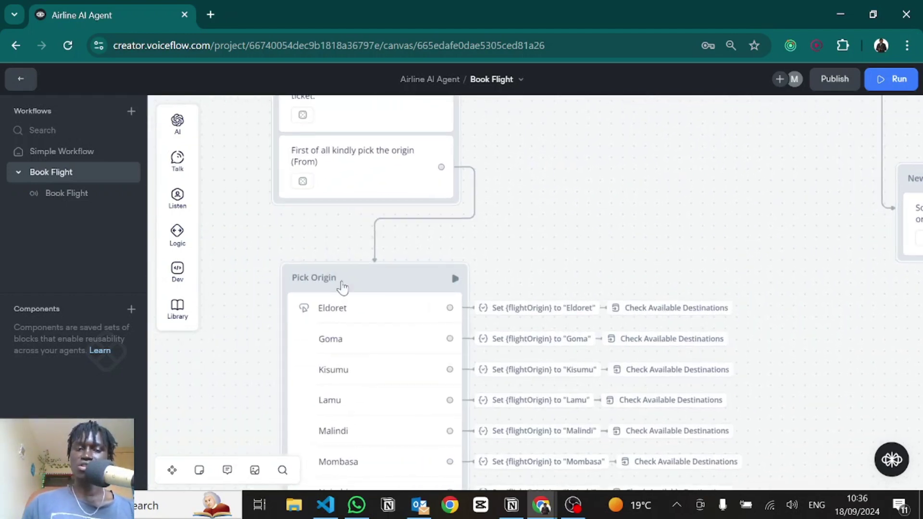
drag(661, 217, 248, 246)
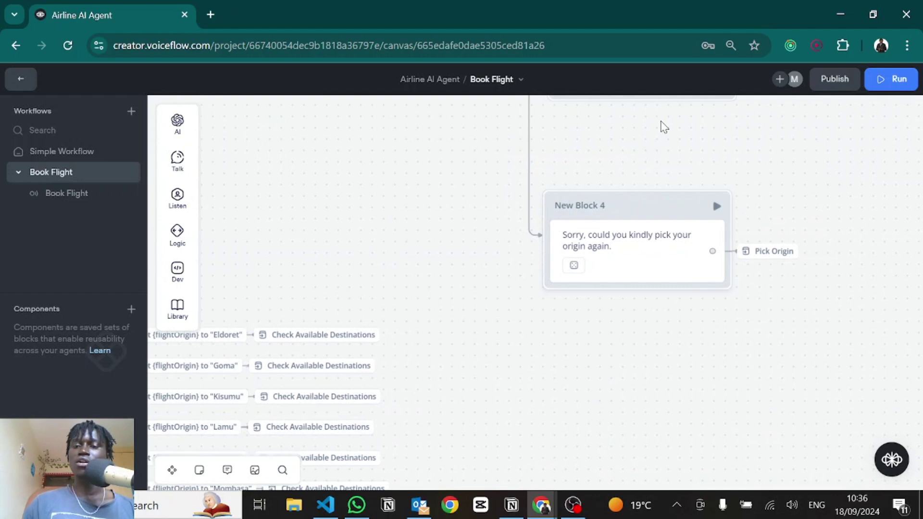
scroll(596, 240, up, 5)
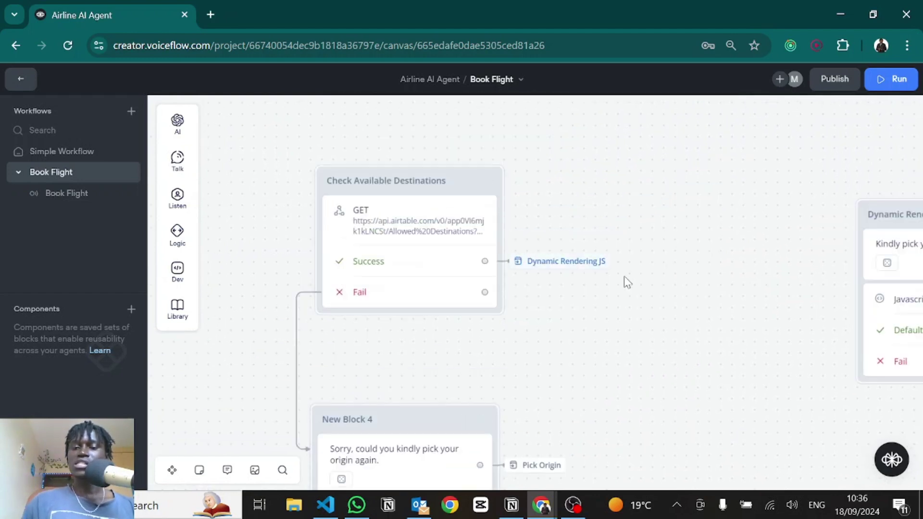
drag(732, 280, 414, 258)
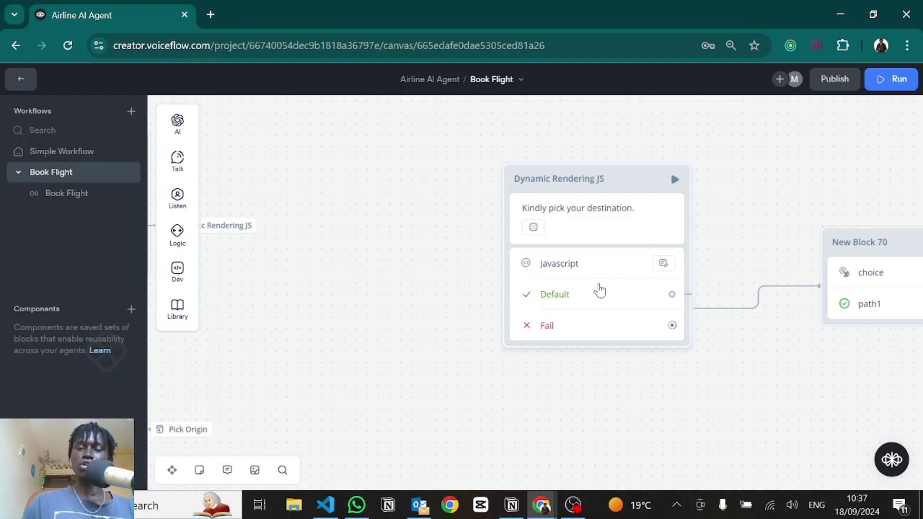
Step: Open the Dynamic Rendering JS block's Javascript code in the full-width editor
click(599, 290)
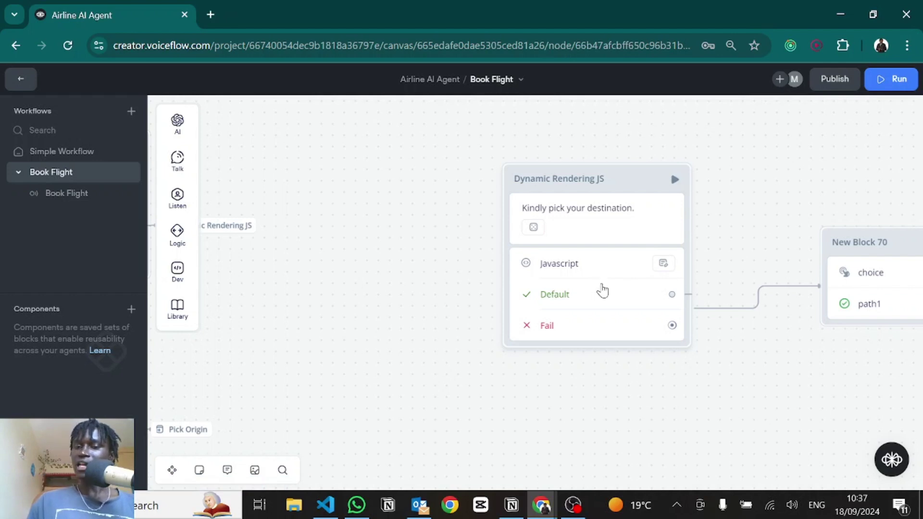
click(611, 274)
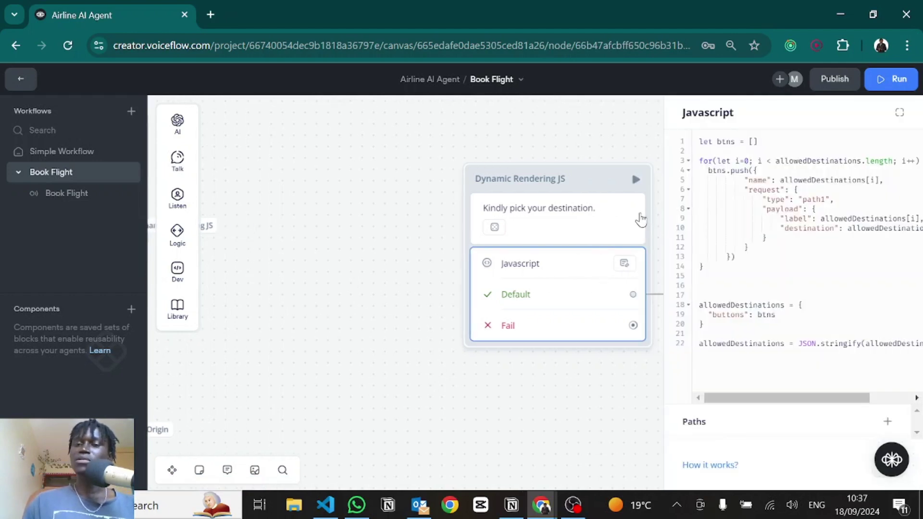
click(899, 114)
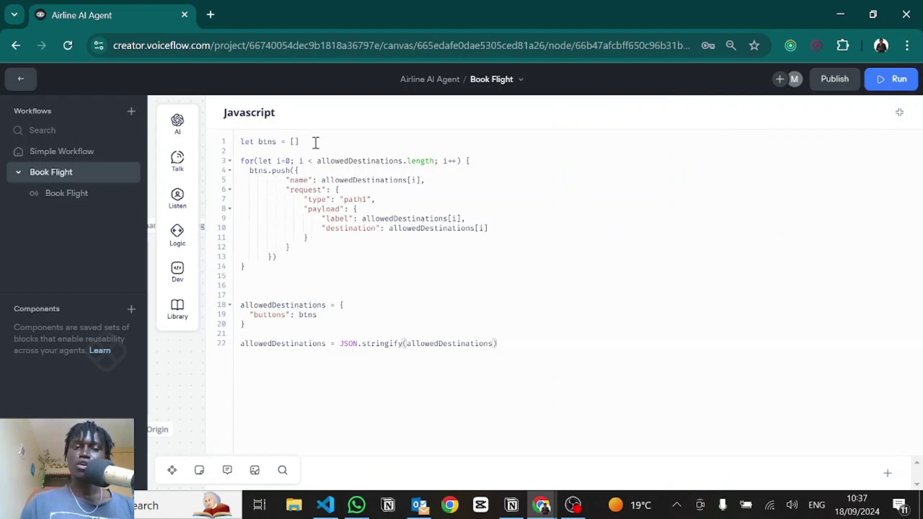
Step: Walk through the btns array, the allowedDestinations loop and each pushed button's name and request
drag(316, 143, 257, 139)
click(299, 168)
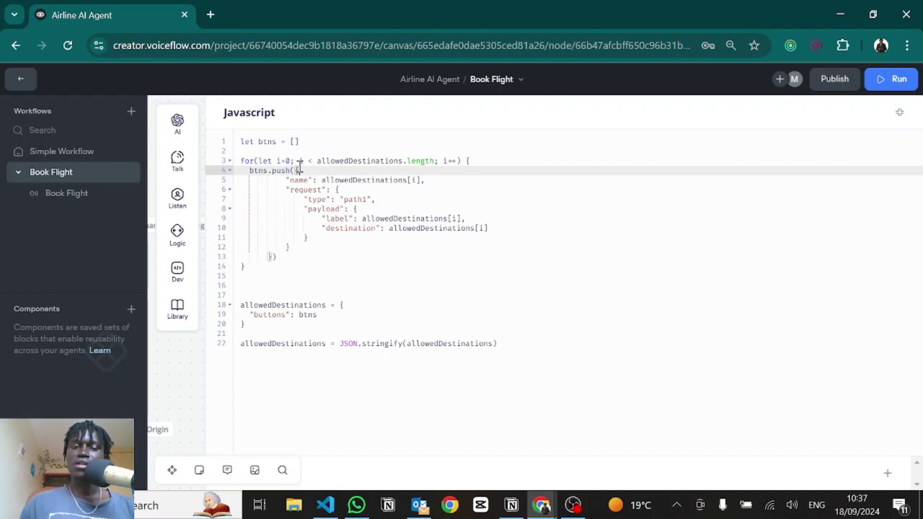
double_click(352, 162)
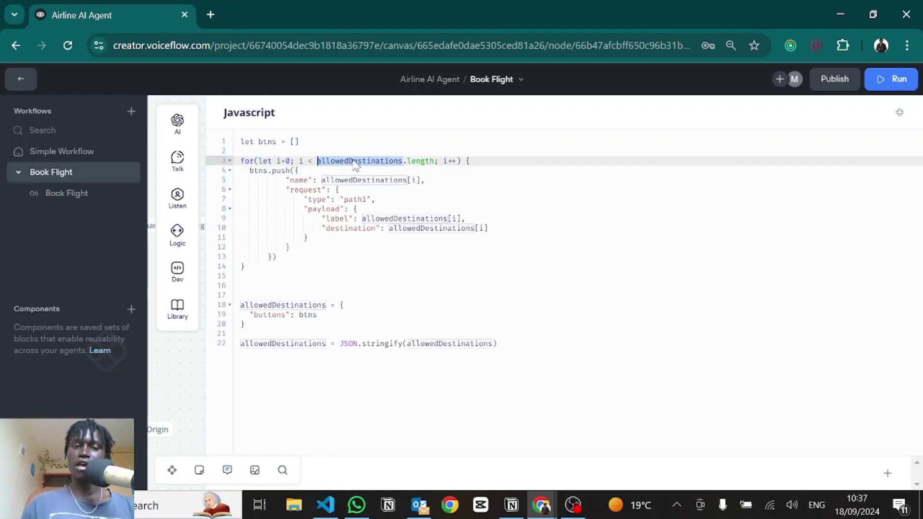
drag(297, 169, 273, 256)
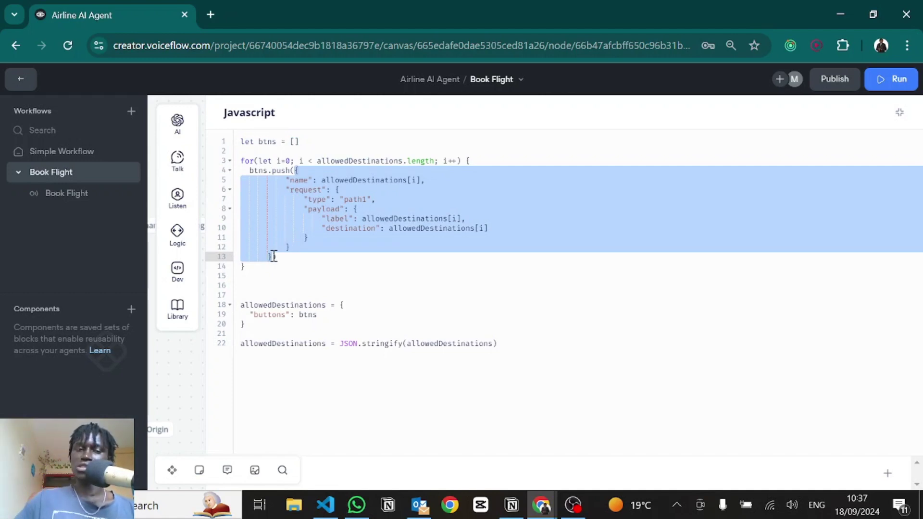
double_click(331, 181)
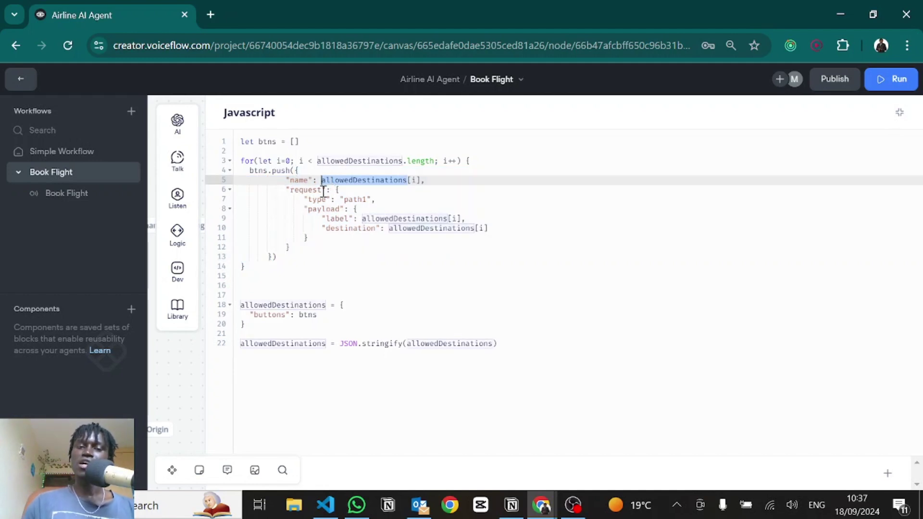
click(324, 190)
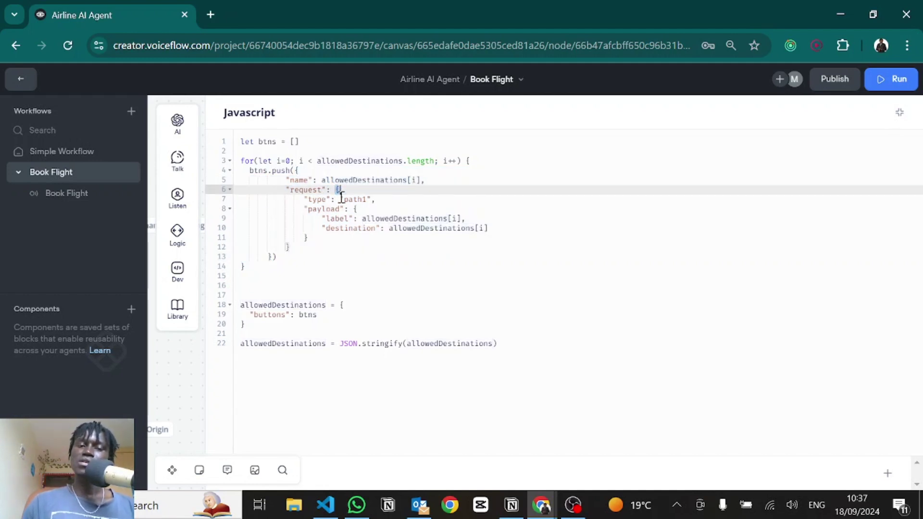
drag(336, 191, 310, 245)
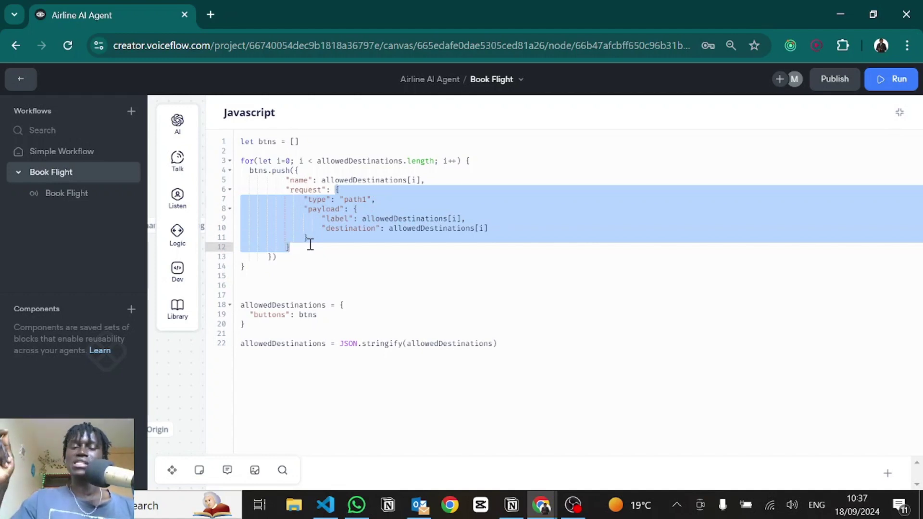
Step: Explain the request's payload with destination and its type path1, then collapse the editor
click(335, 190)
drag(334, 190, 292, 251)
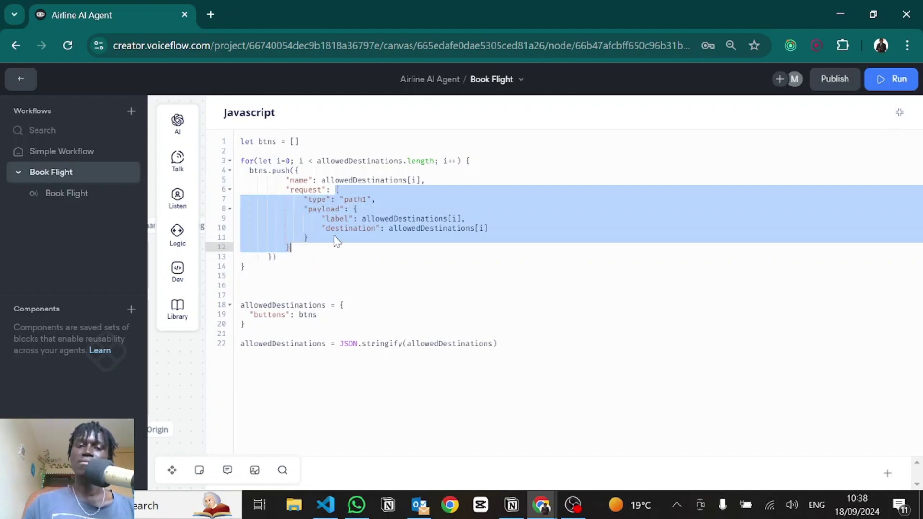
double_click(335, 209)
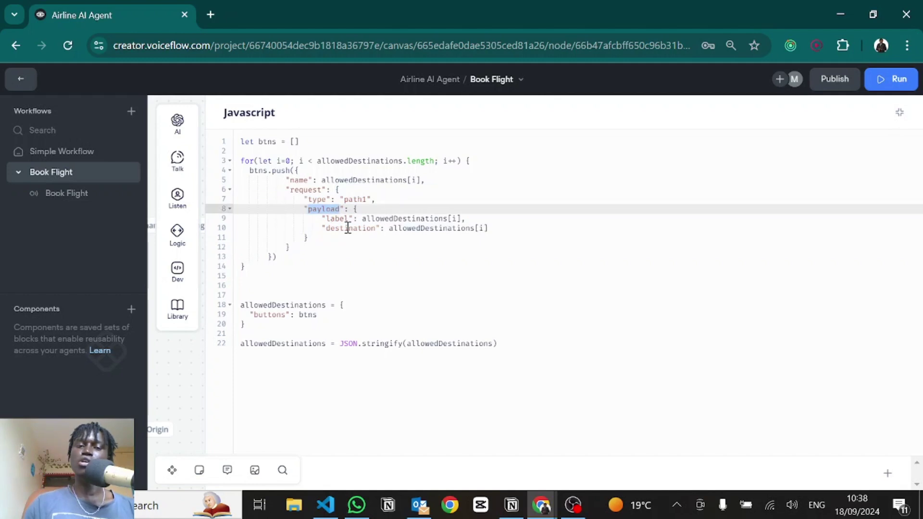
double_click(348, 229)
click(355, 208)
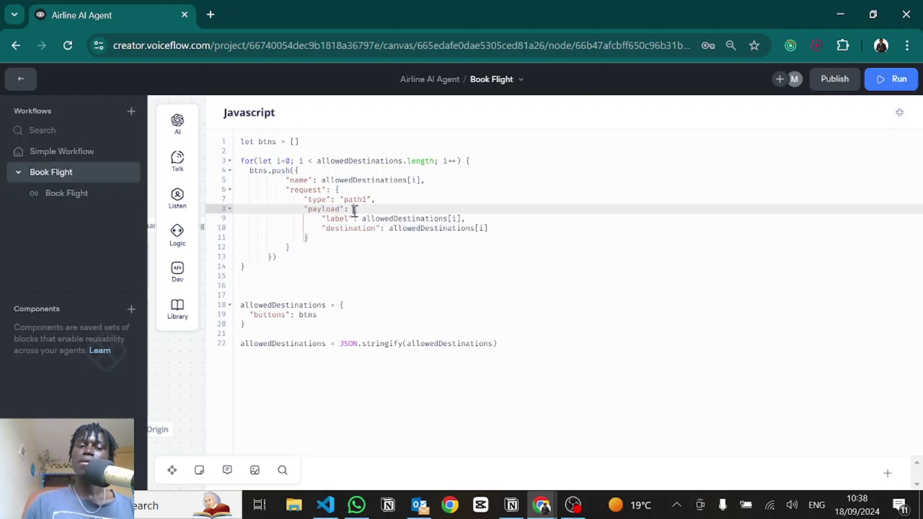
drag(354, 209, 310, 241)
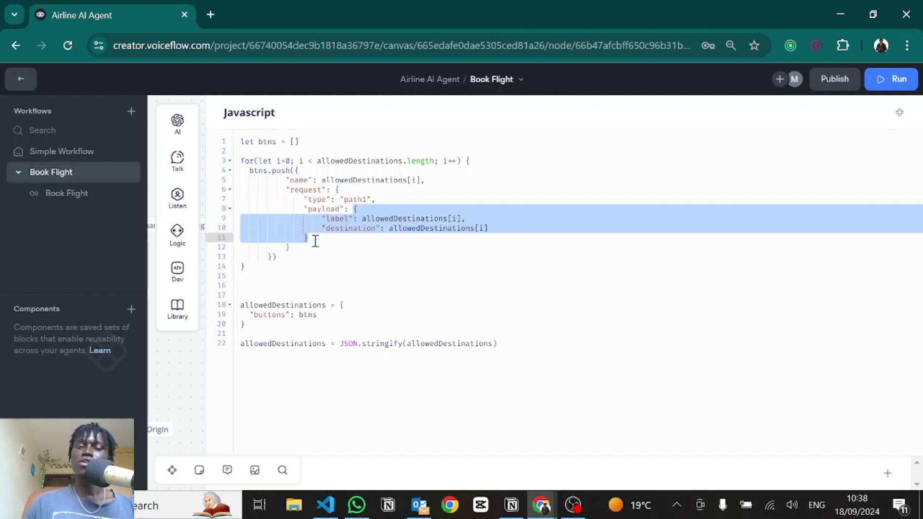
double_click(318, 199)
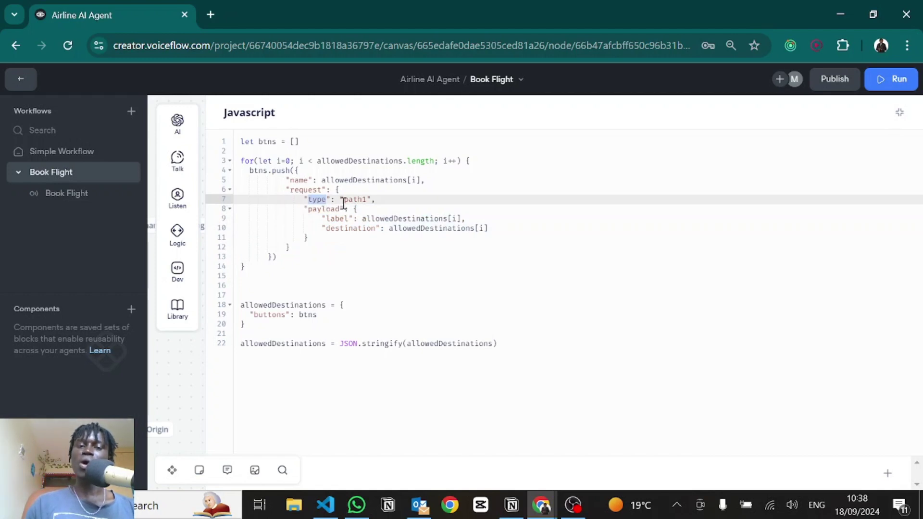
double_click(356, 200)
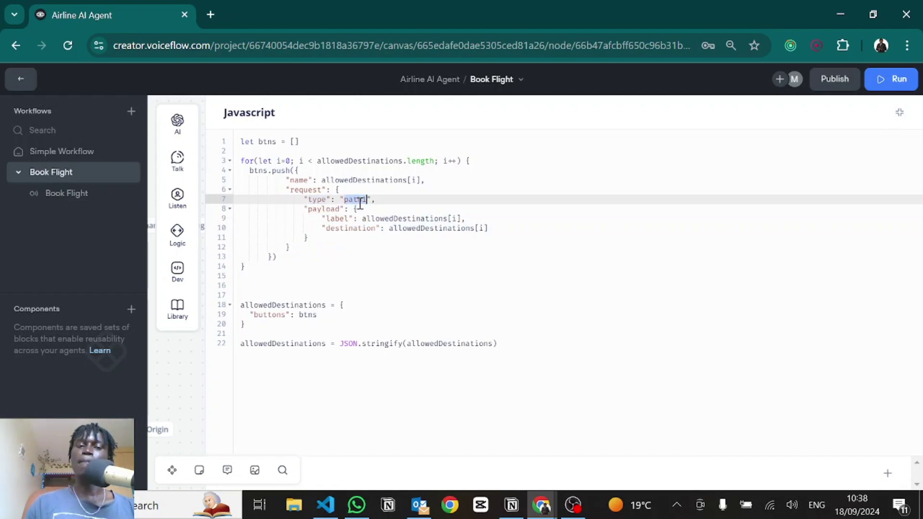
click(898, 117)
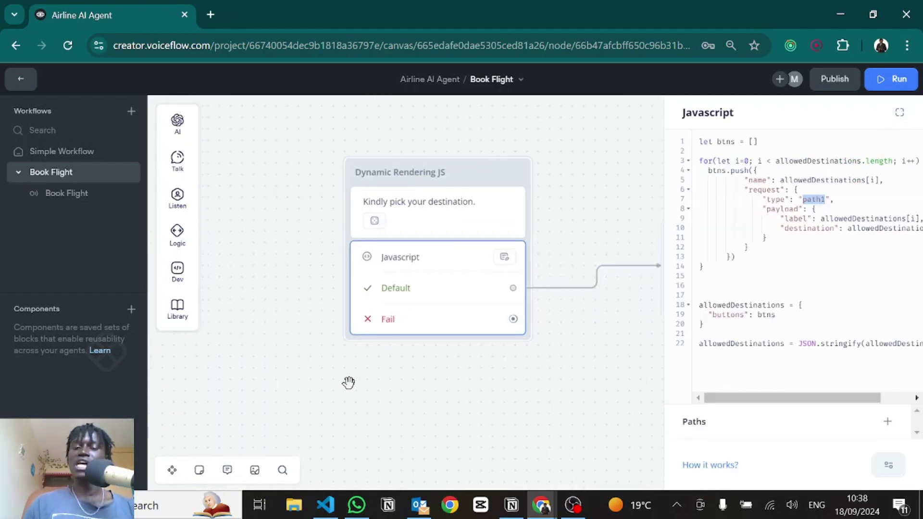
Step: Confirm the choice custom action in New Block 70 uses path1
drag(348, 382, 249, 355)
click(389, 352)
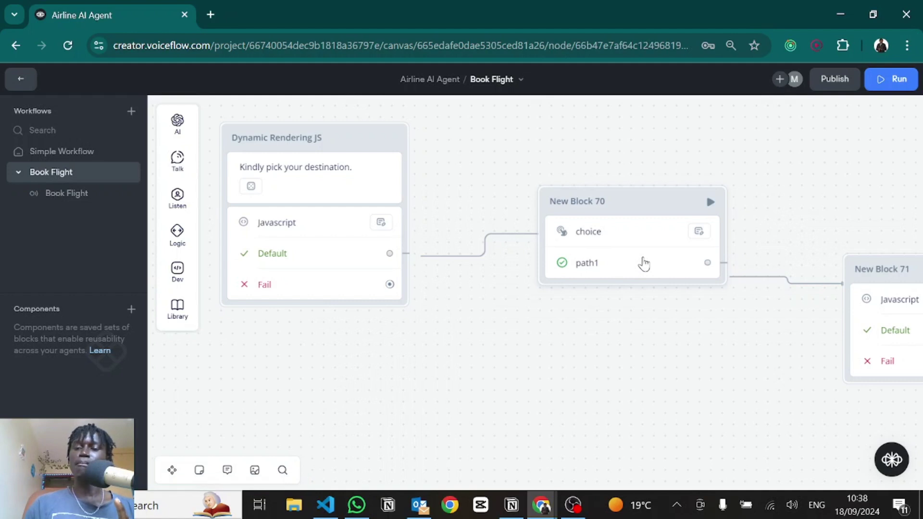
click(643, 263)
double_click(715, 255)
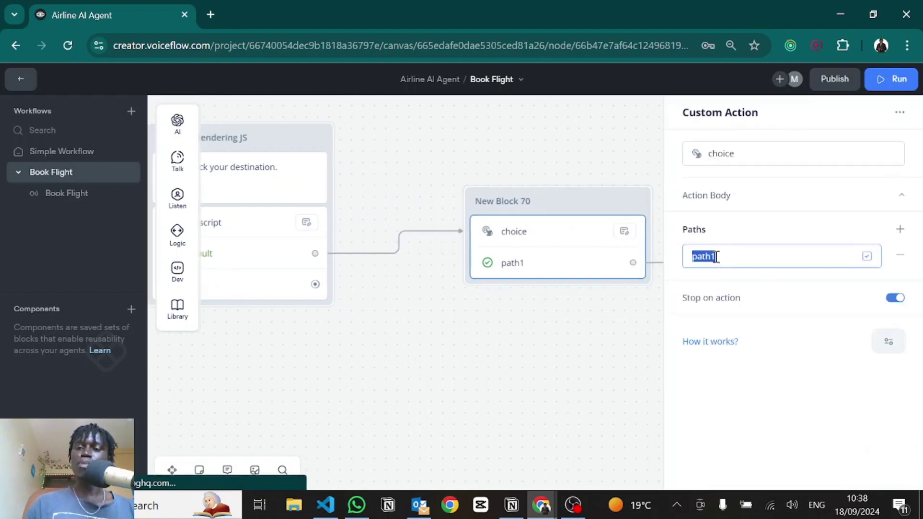
Step: Reopen the Dynamic Rendering JS script full width and highlight the label, destination and push statement
click(251, 273)
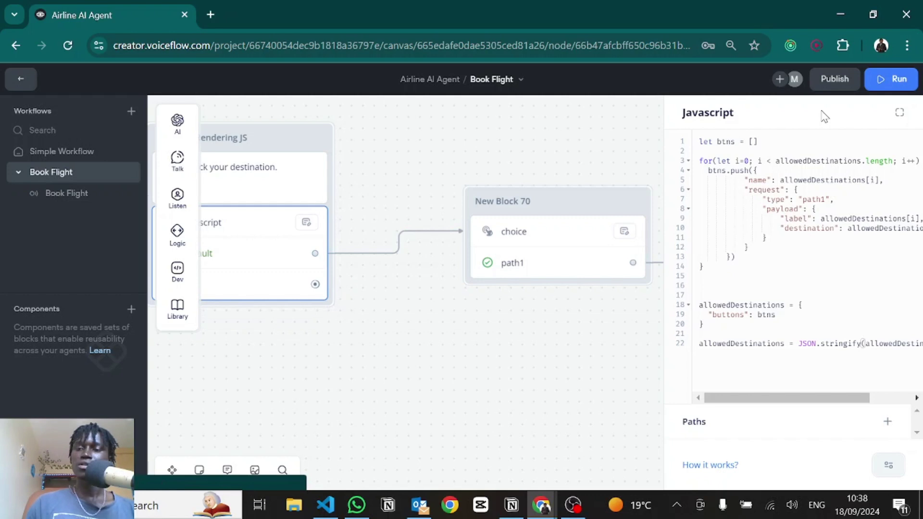
click(900, 114)
click(900, 113)
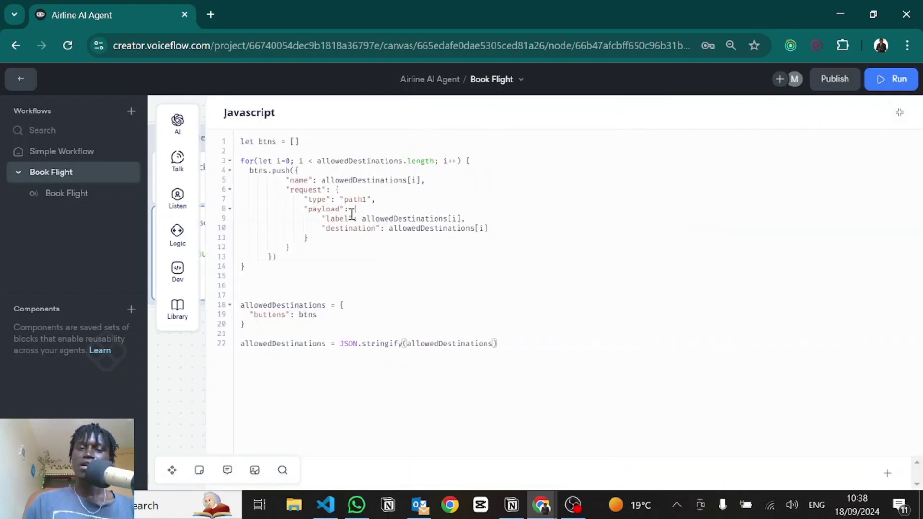
drag(363, 219, 473, 222)
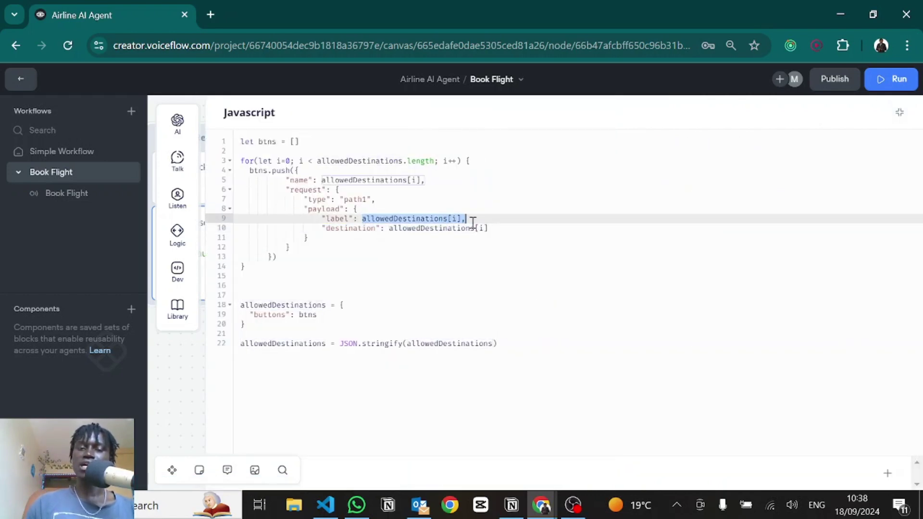
drag(389, 228, 513, 231)
click(365, 269)
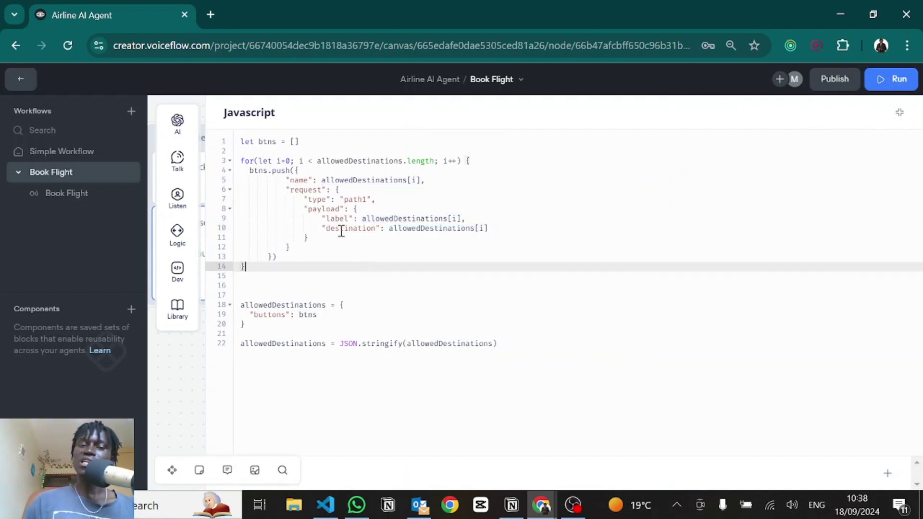
drag(277, 257, 256, 173)
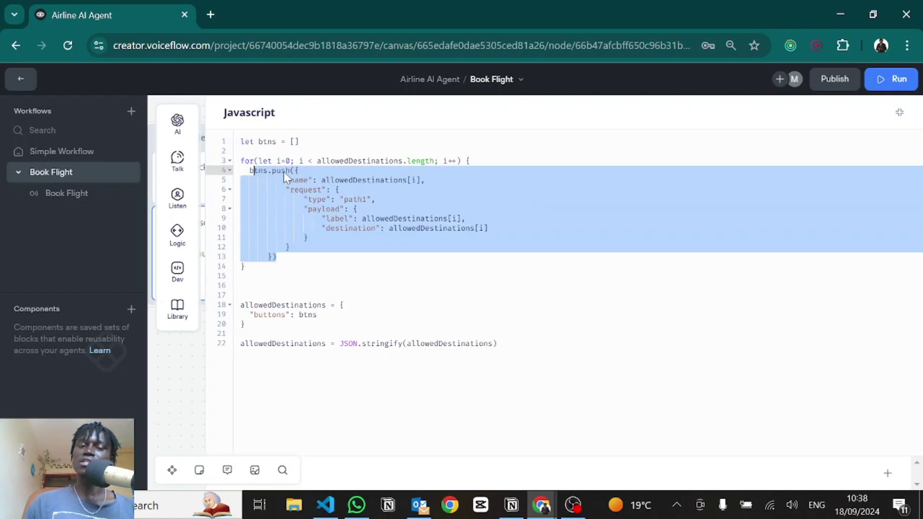
Step: Highlight buttons: btns and the JSON.stringify(allowedDestinations) line, then collapse the editor
click(336, 315)
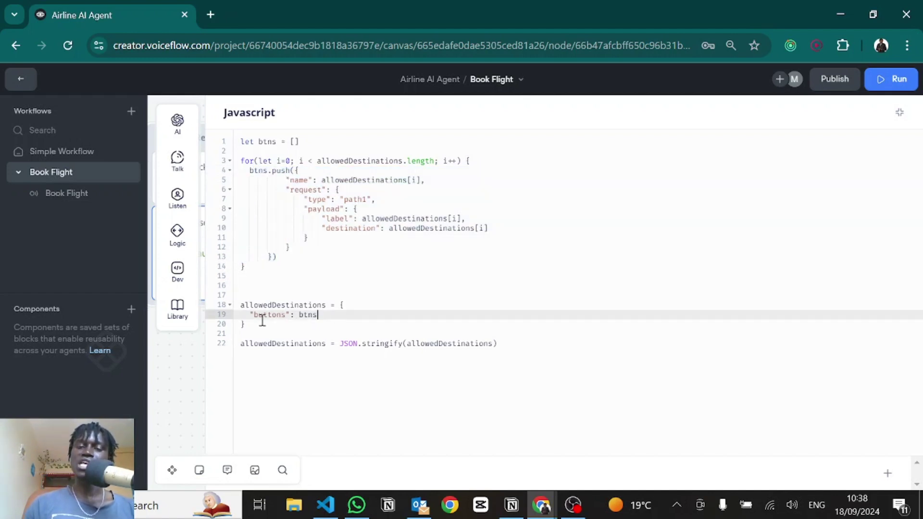
drag(319, 315, 305, 317)
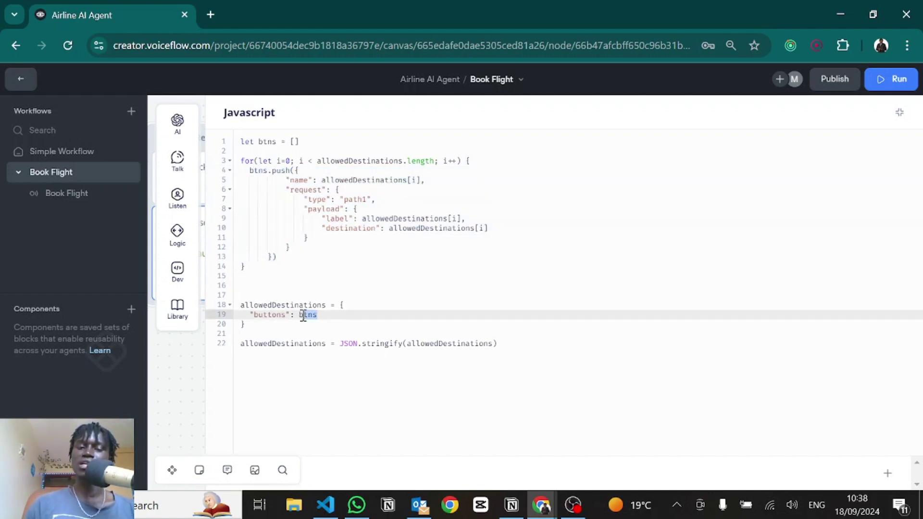
click(284, 331)
double_click(300, 343)
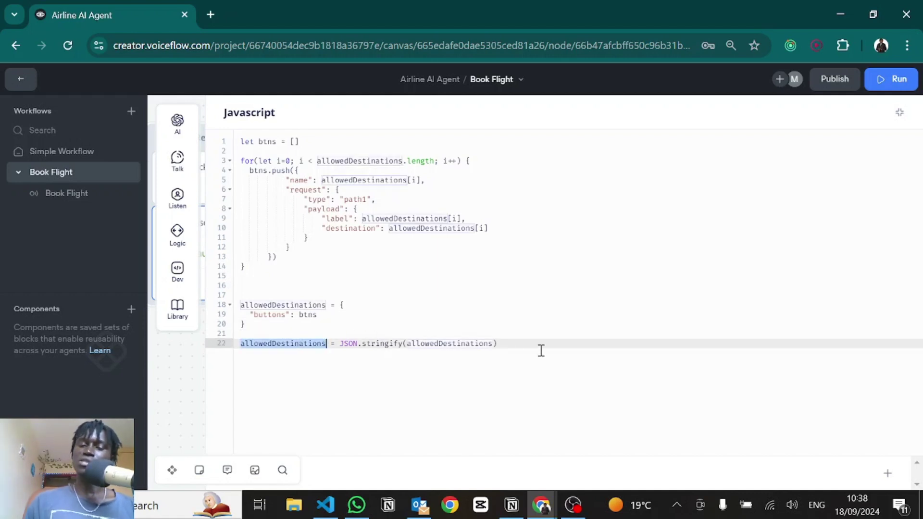
click(506, 336)
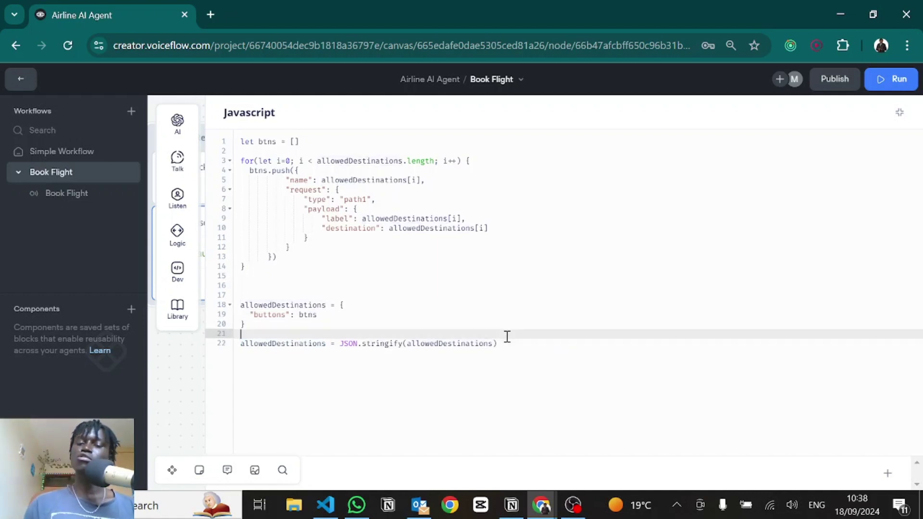
click(507, 343)
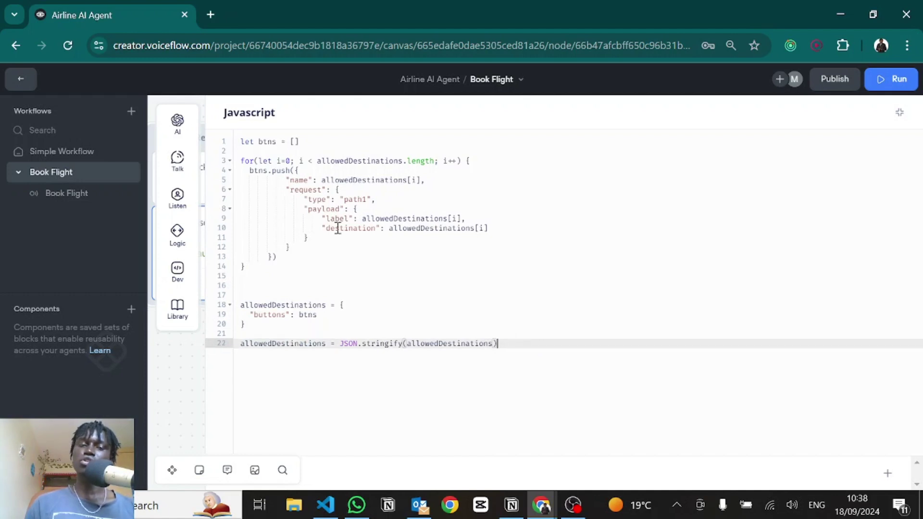
click(899, 112)
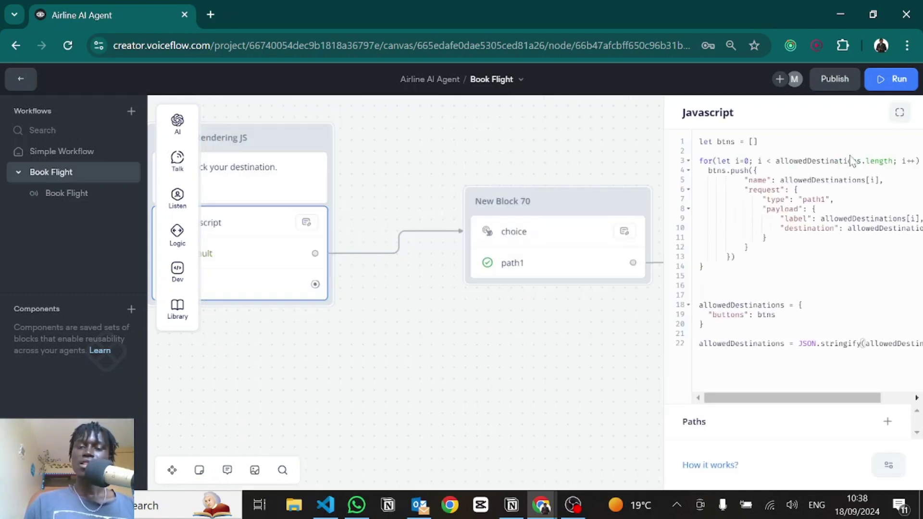
Step: Rename the custom action to 'choice', correcting an accidental 'carousel' entry
scroll(489, 339, right, 3)
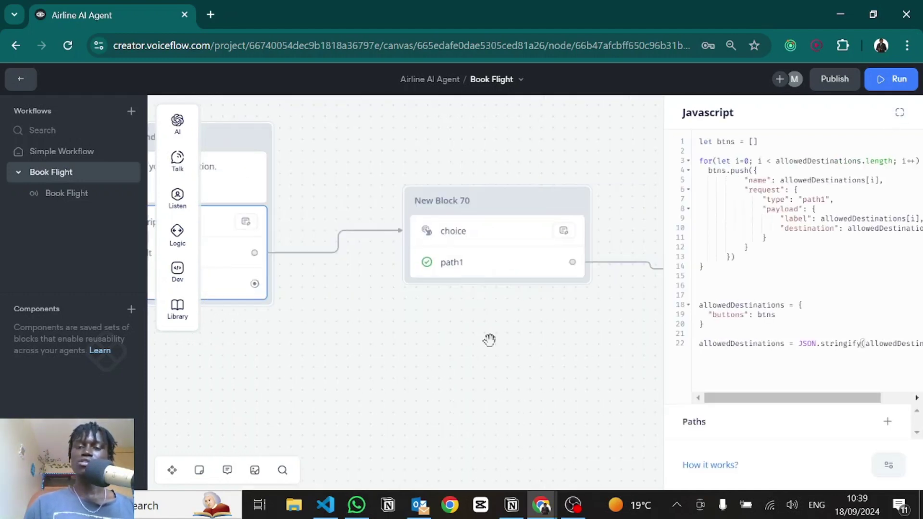
click(461, 232)
double_click(738, 153)
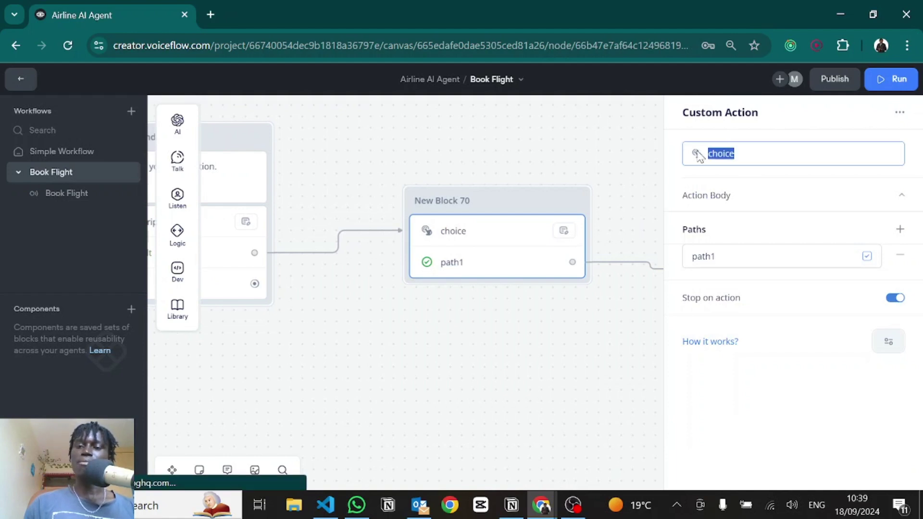
key(BackSpace)
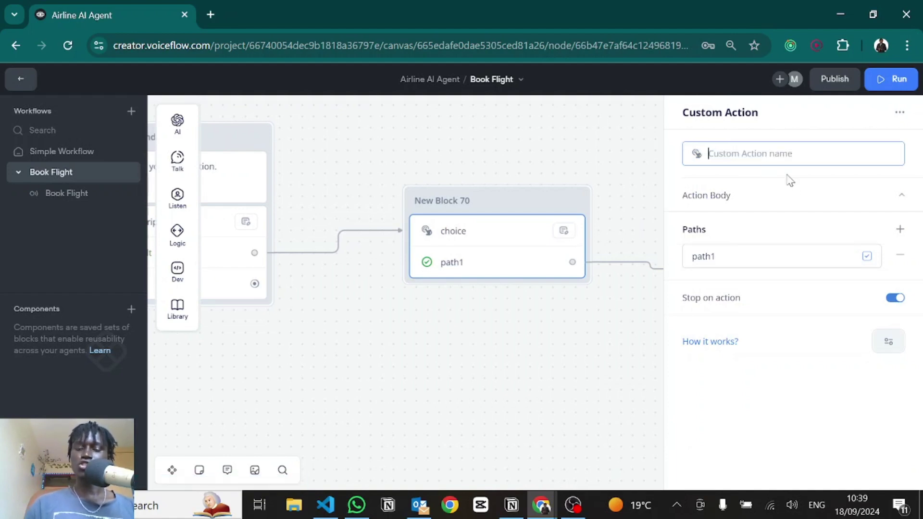
text(choice)
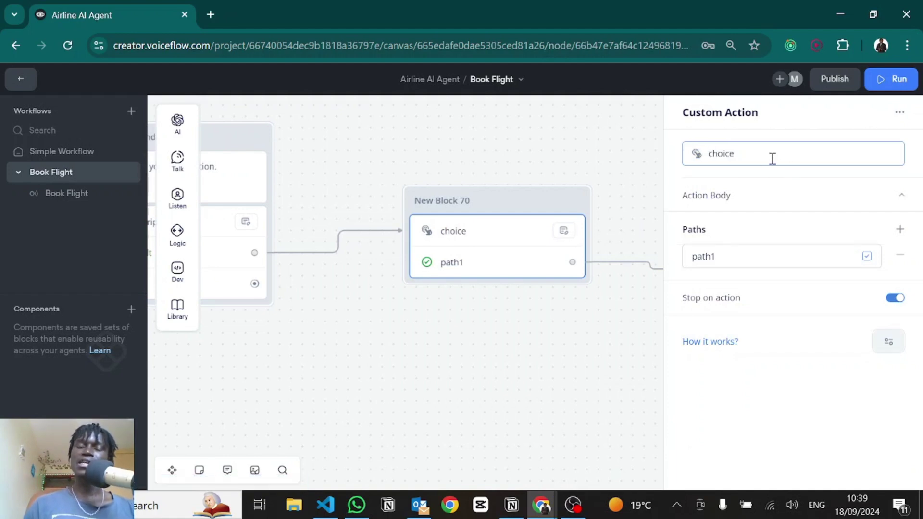
drag(773, 158, 690, 159)
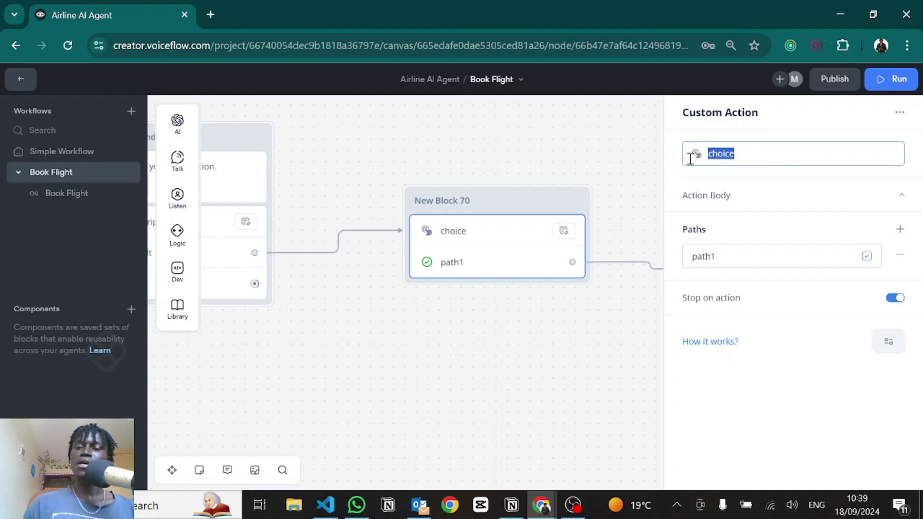
text(carouse)
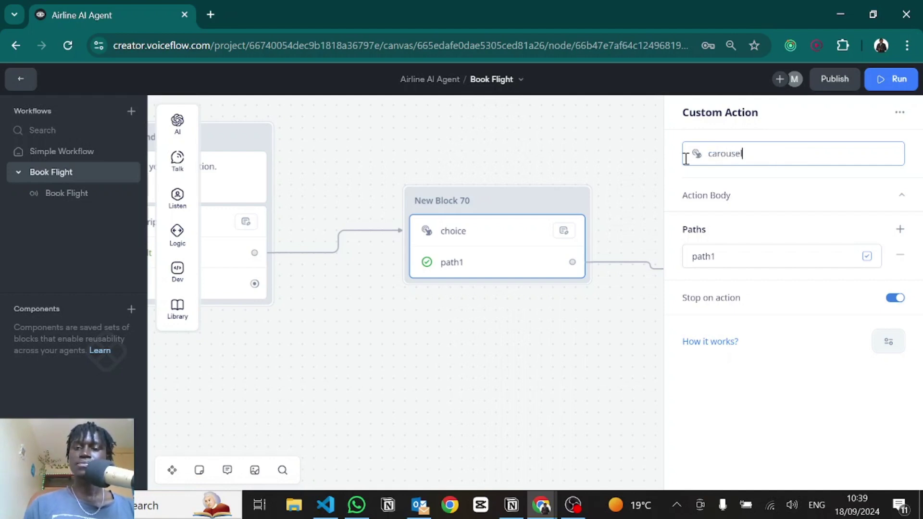
text(l)
key(ctrl+a)
key(BackSpace)
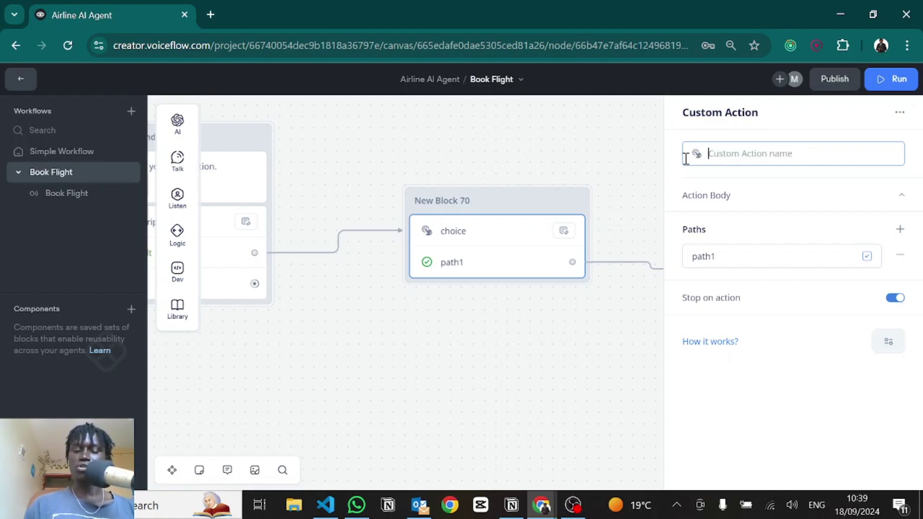
text(choice)
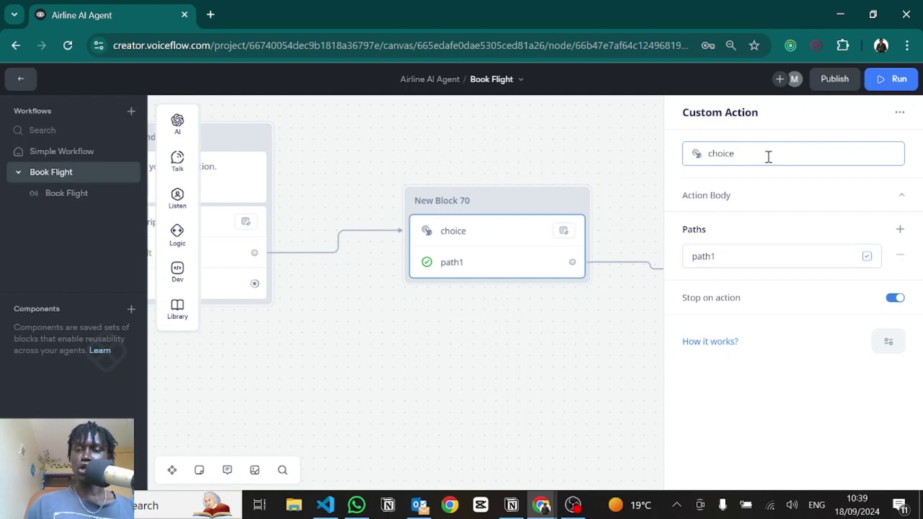
Step: Review the {allowedDestinations} action body and the path1 path name
click(719, 195)
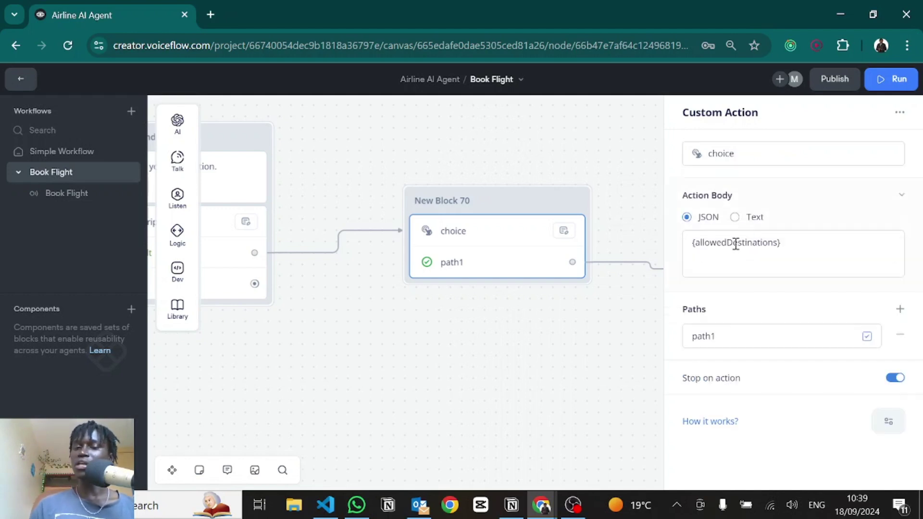
drag(793, 249, 685, 248)
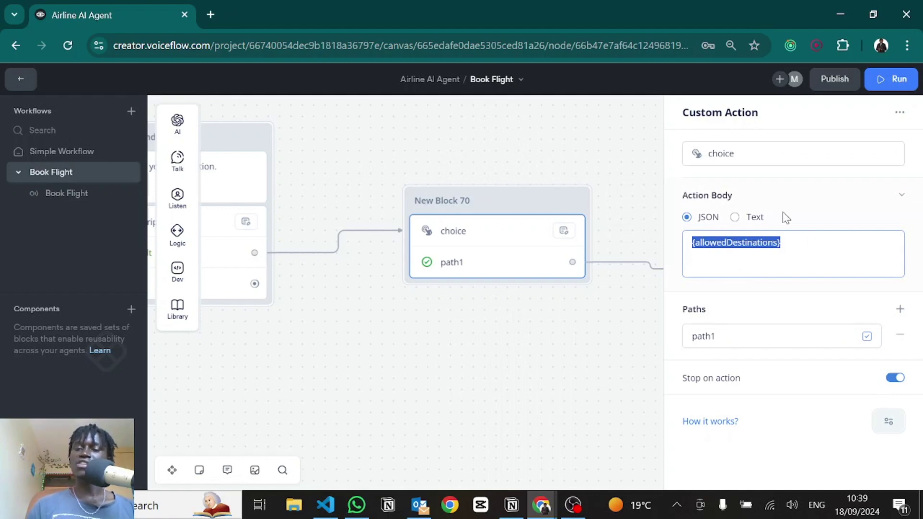
click(716, 340)
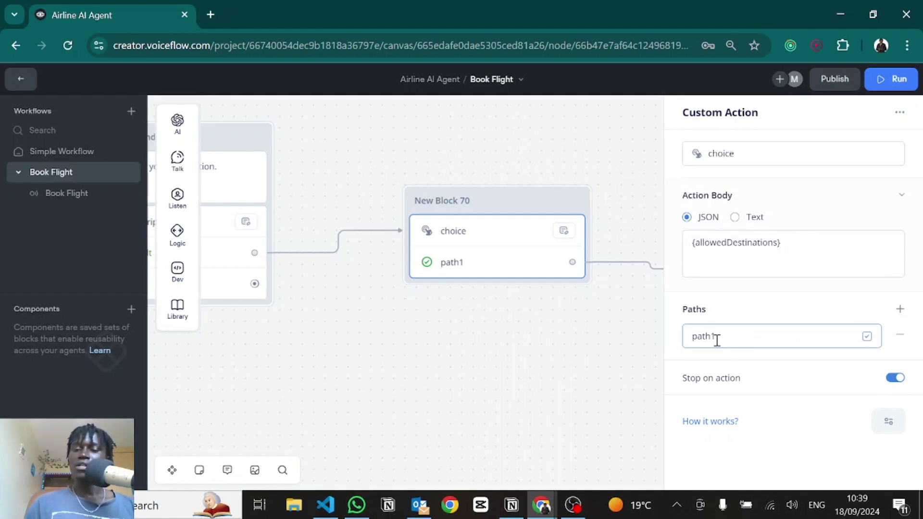
double_click(715, 338)
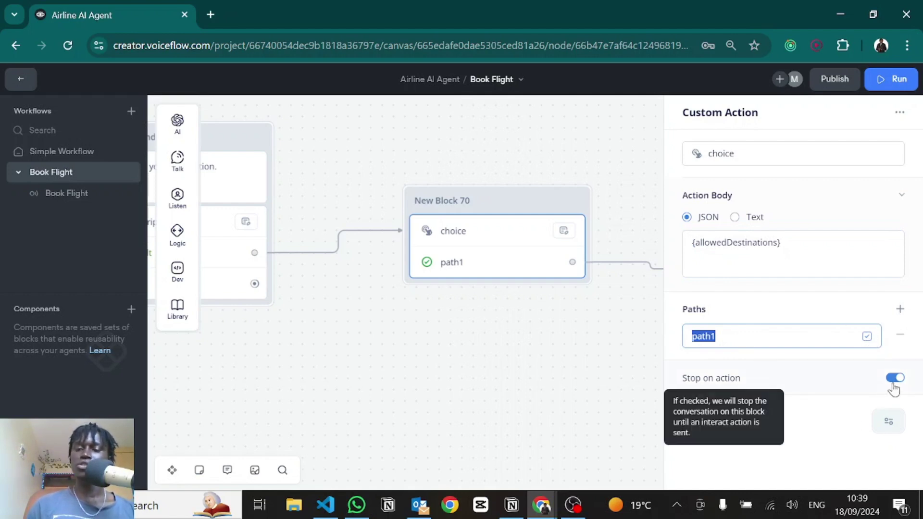
click(408, 353)
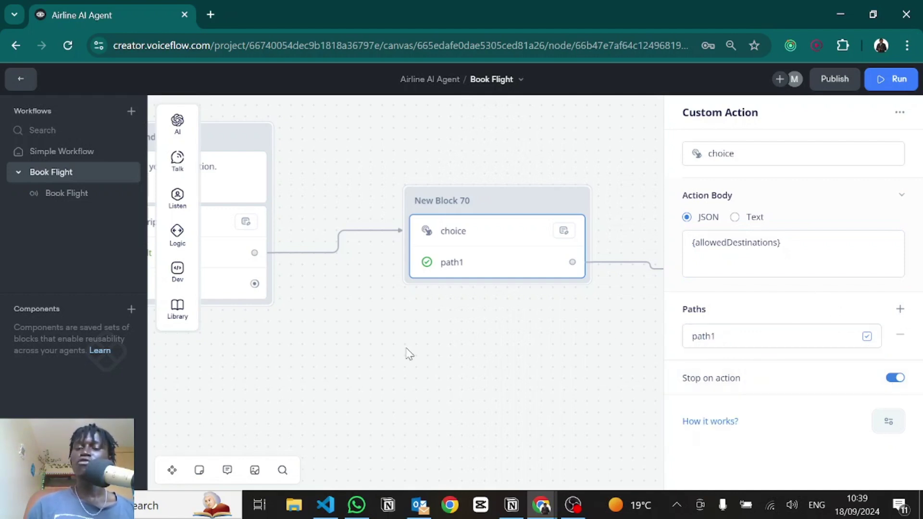
scroll(346, 348, right, 5)
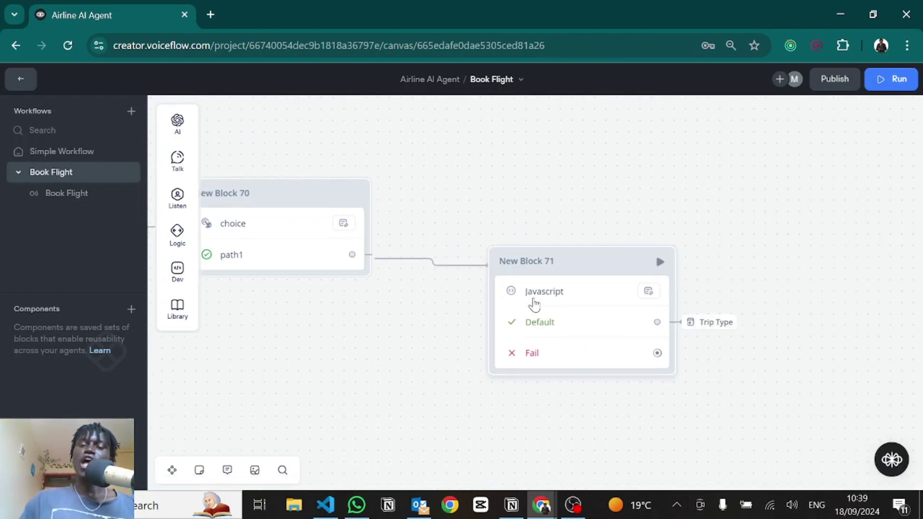
click(532, 303)
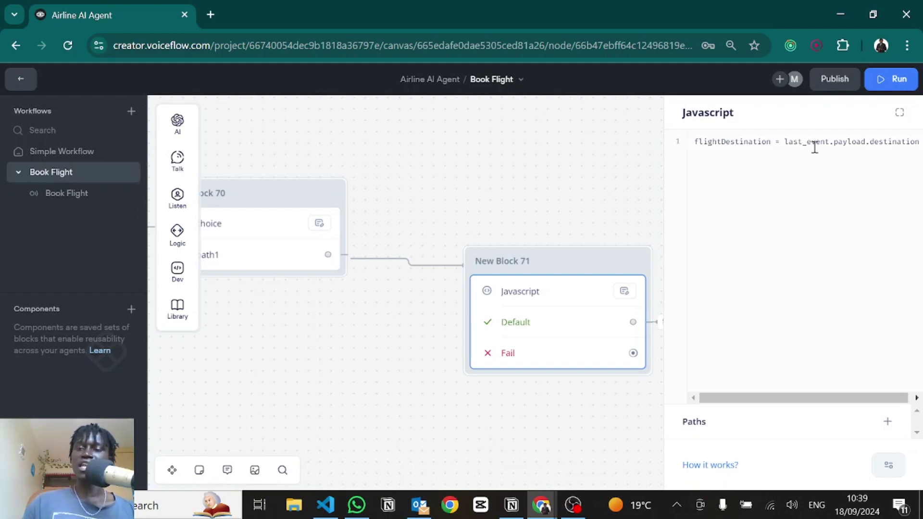
click(888, 142)
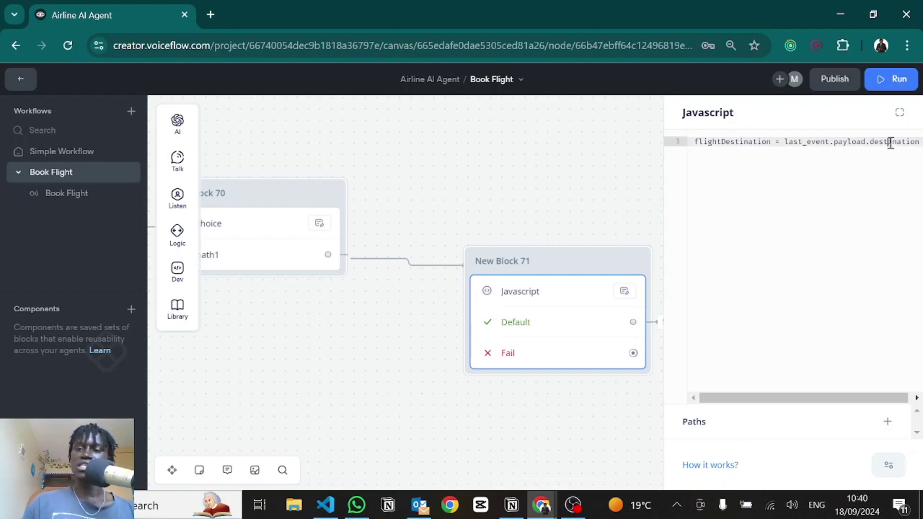
click(455, 195)
drag(587, 236, 827, 275)
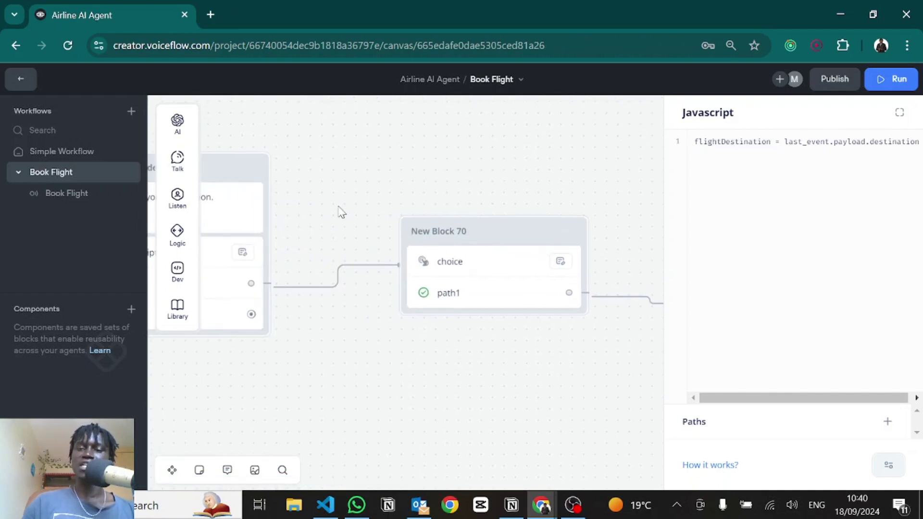
drag(340, 208, 410, 207)
drag(240, 288, 351, 283)
click(317, 284)
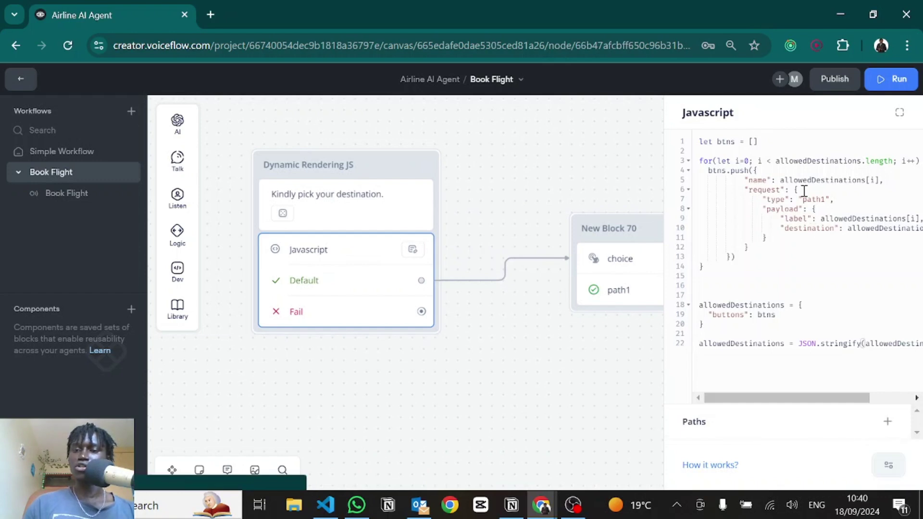
drag(793, 190, 752, 248)
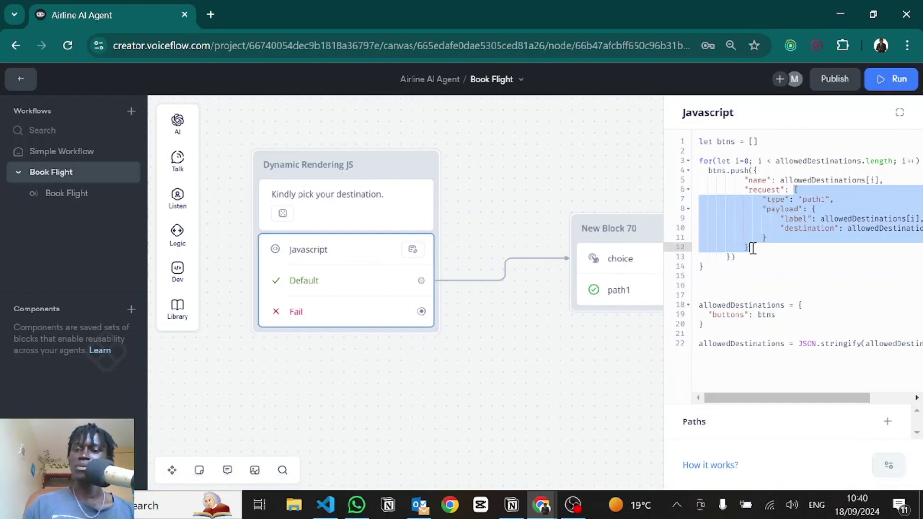
double_click(783, 208)
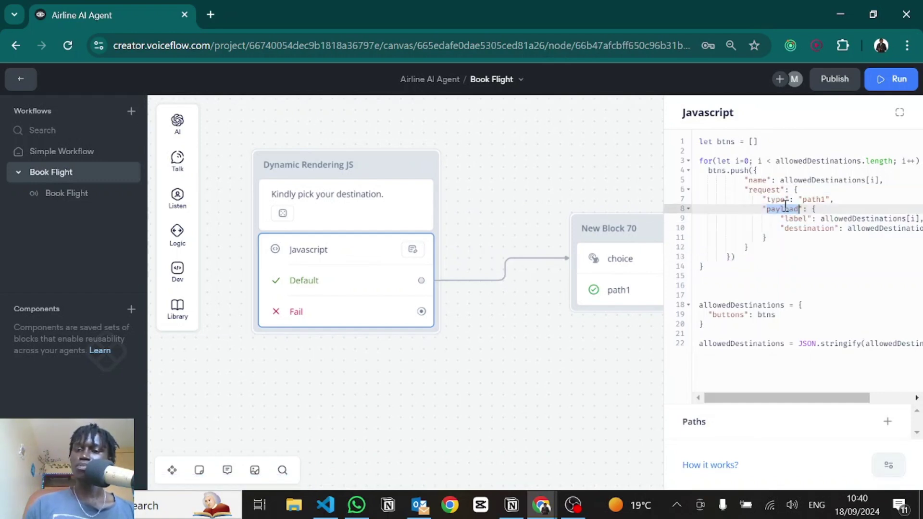
double_click(812, 228)
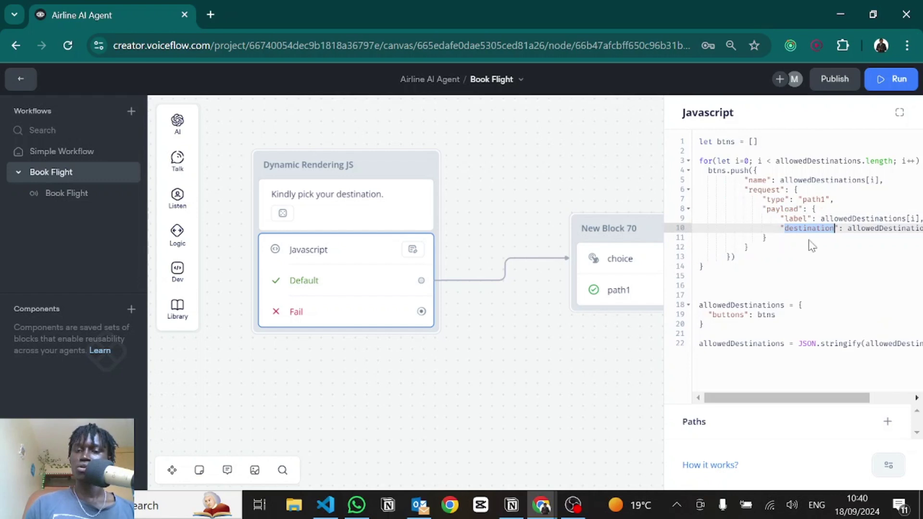
click(536, 366)
scroll(649, 398, right, 10)
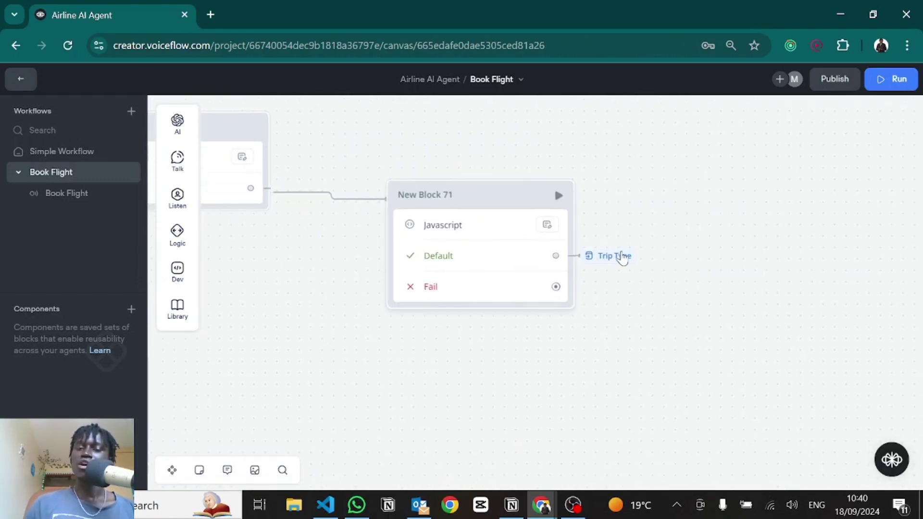
Step: Jump to the Trip Type block via its Go to block link
mouse_move(621, 260)
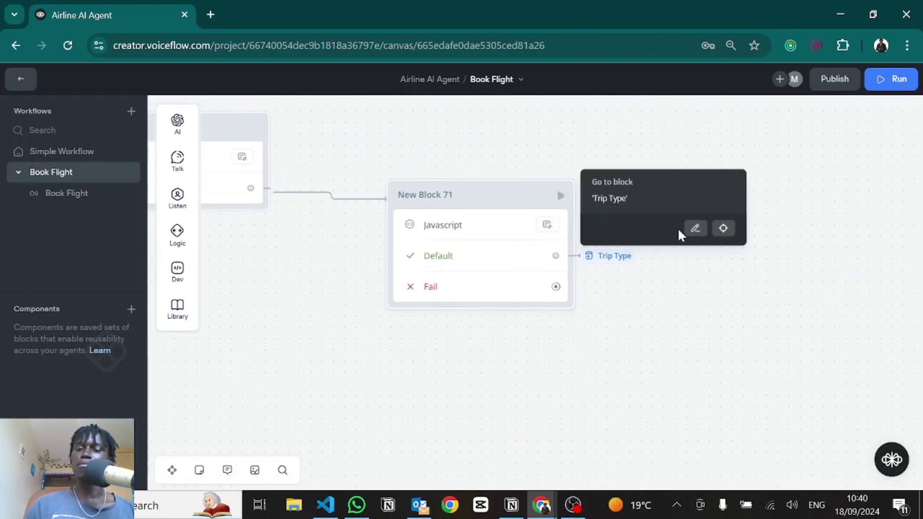
click(726, 229)
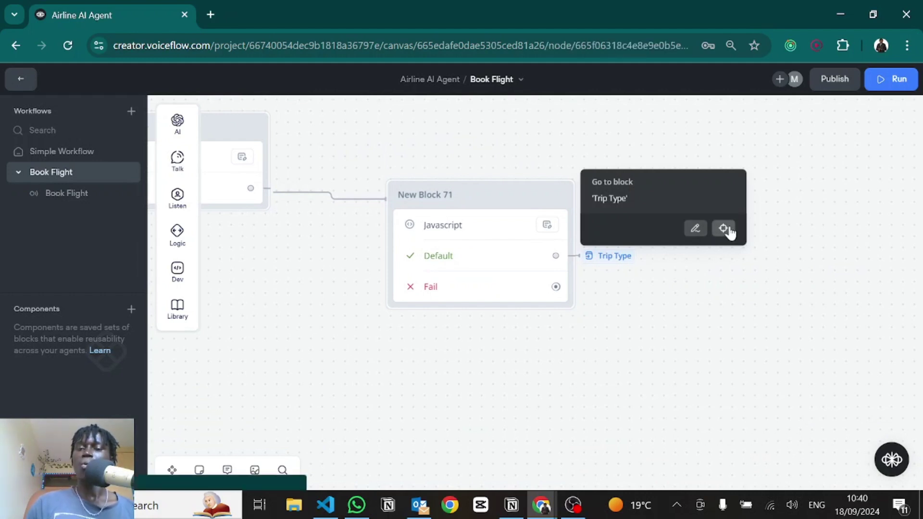
click(727, 229)
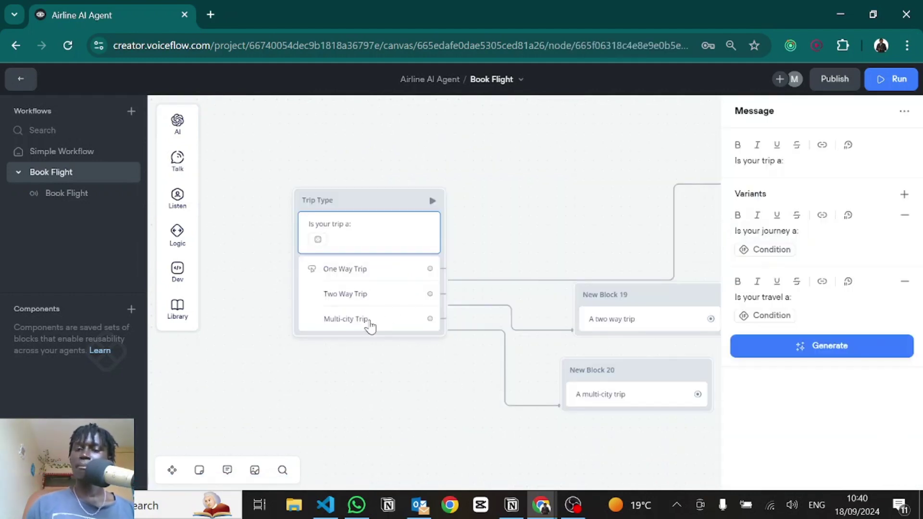
scroll(529, 221, right, 2)
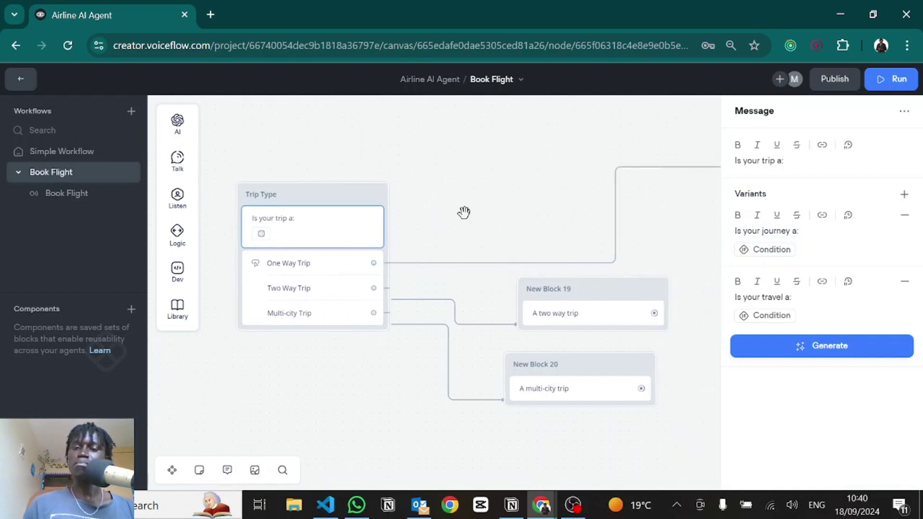
scroll(476, 192, down, 2)
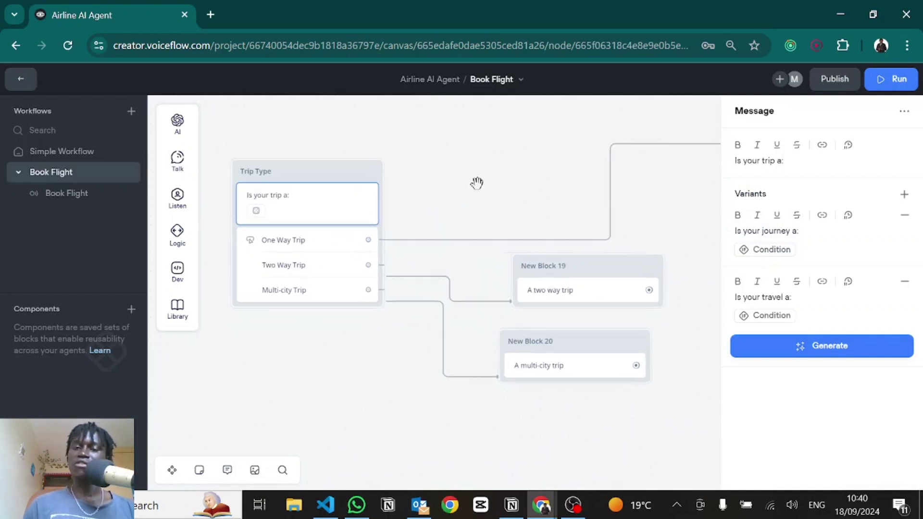
click(470, 214)
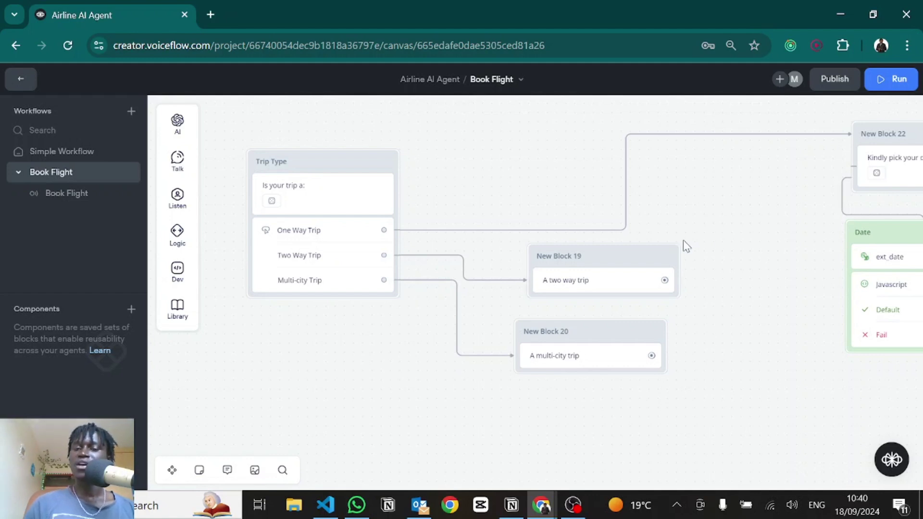
Step: Pan to New Block 22's departure date prompt and the Date block
drag(708, 220, 525, 333)
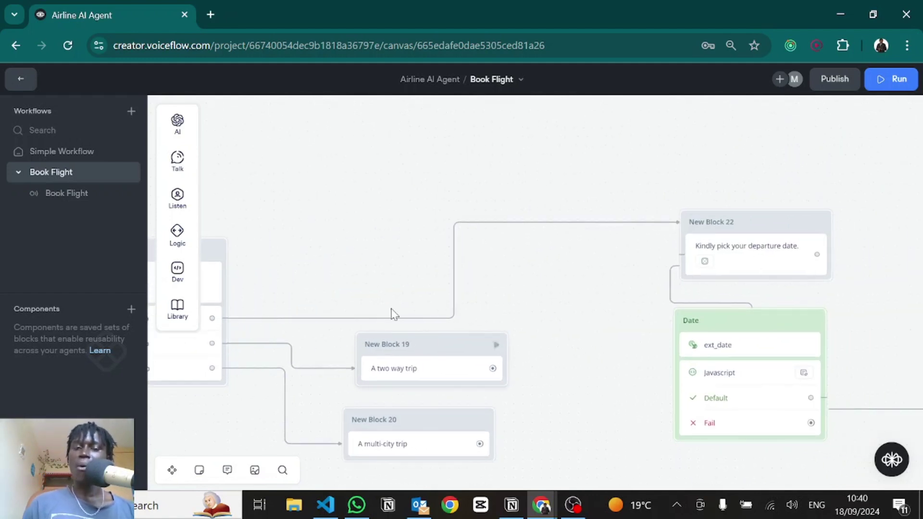
drag(530, 262, 442, 223)
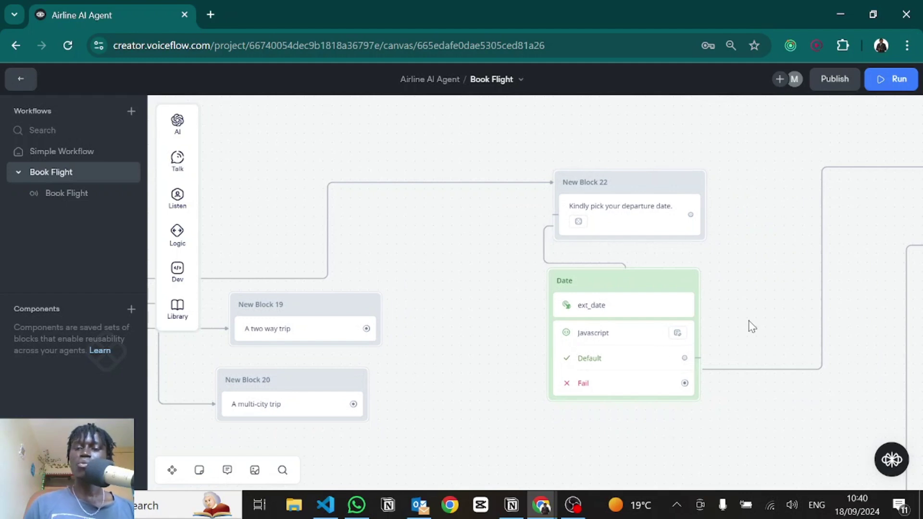
scroll(727, 264, down, 3)
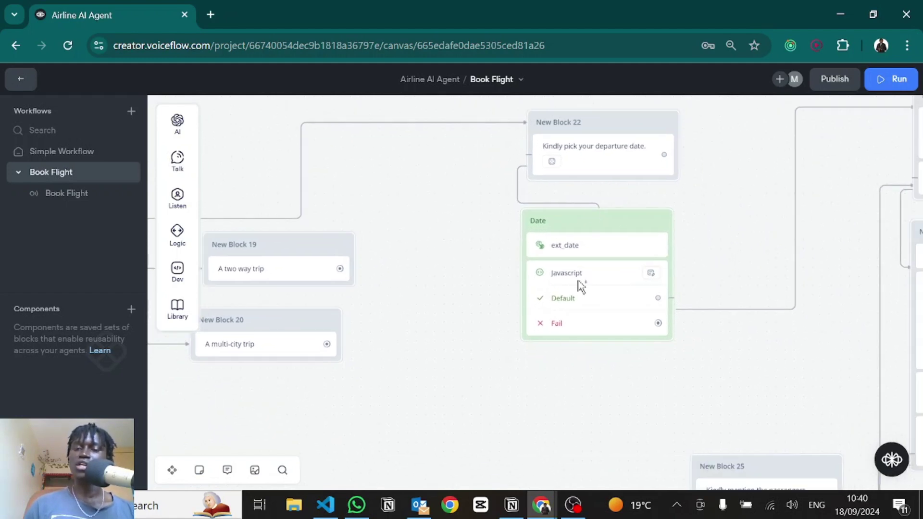
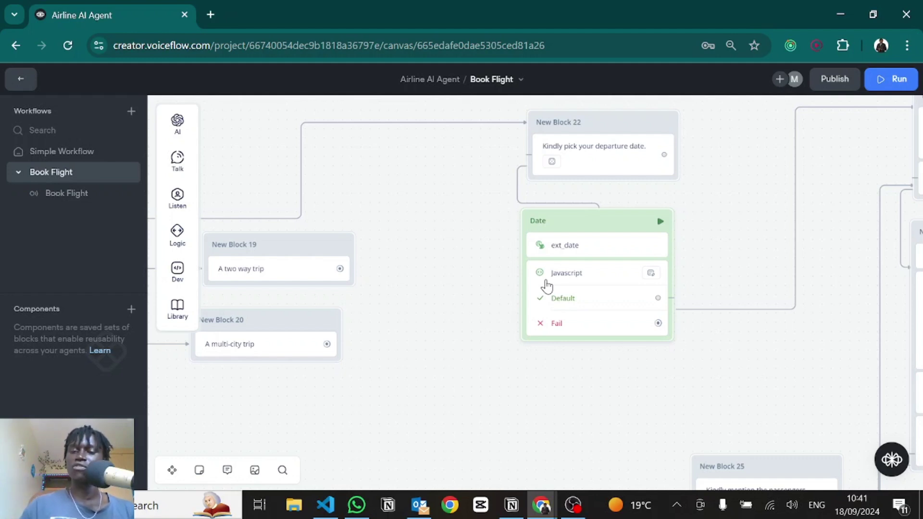
Step: Open the Date block's ext_date custom action, then clear its name and restore it to ext_date
click(572, 246)
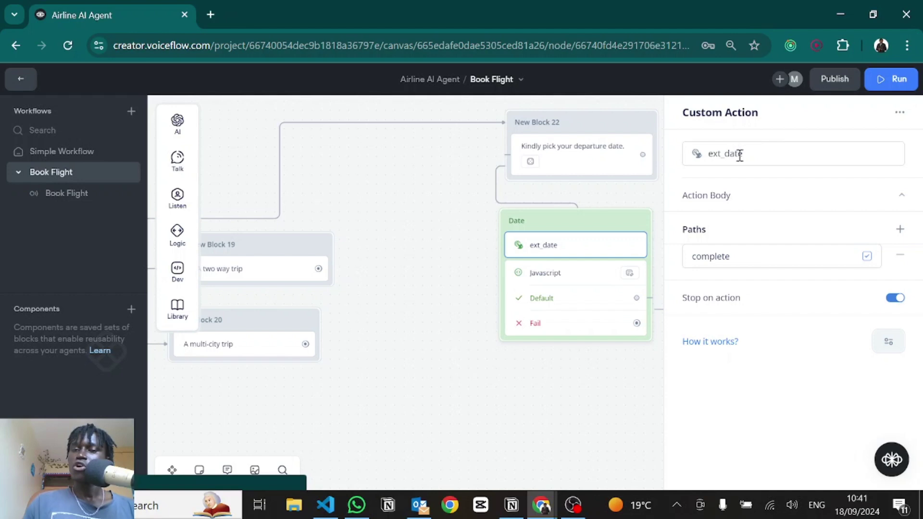
drag(741, 154, 700, 152)
key(ctrl+c)
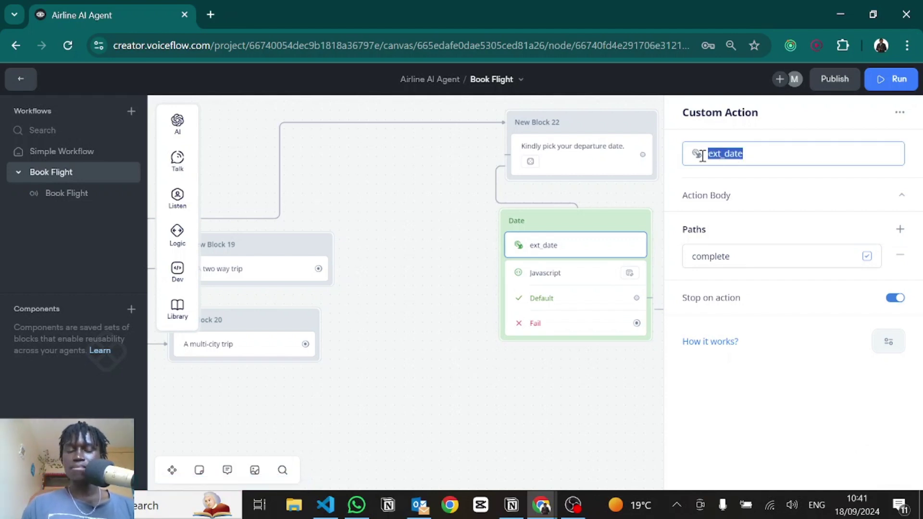
key(BackSpace)
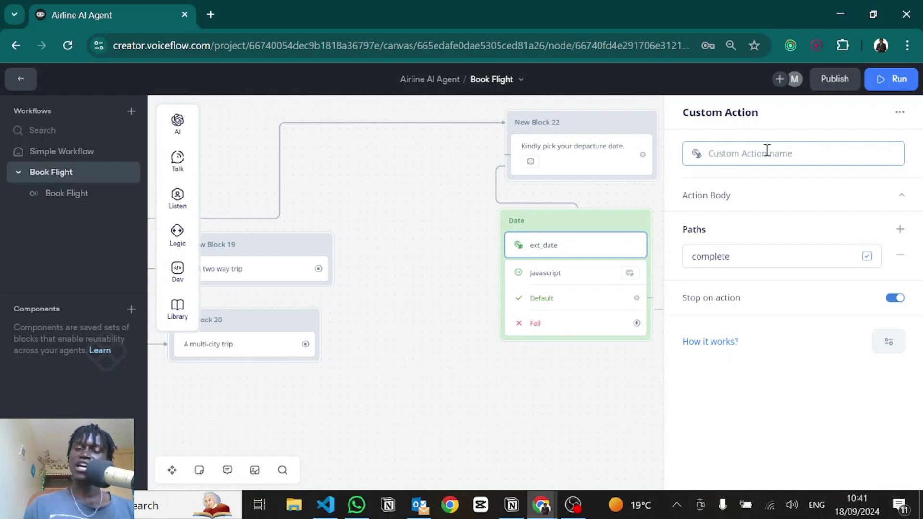
key(ctrl+v)
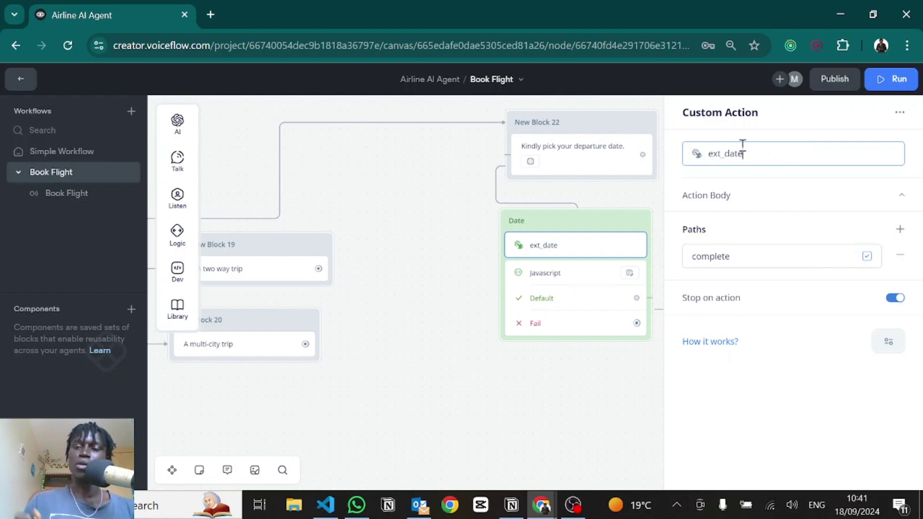
key(alt+Tab)
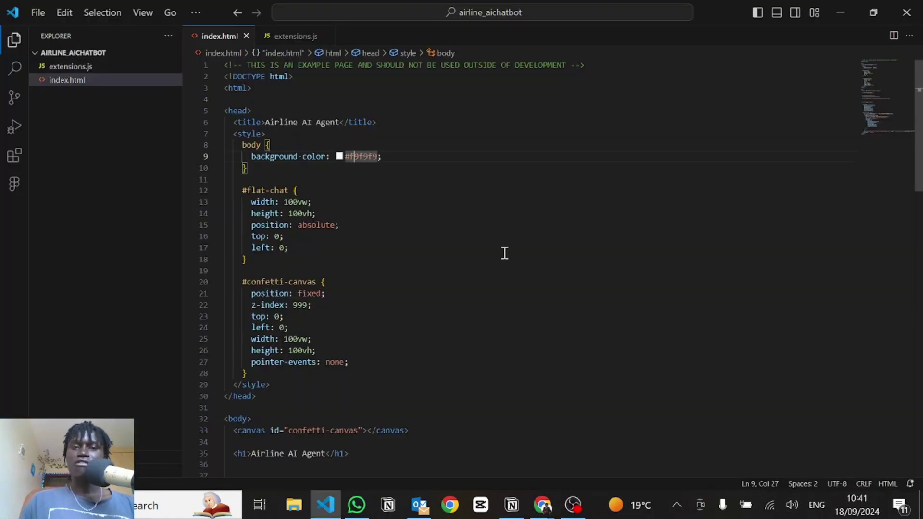
Step: Scroll through index.html and select the chat-widget loader block, lines 56–76
scroll(505, 253, down, 2)
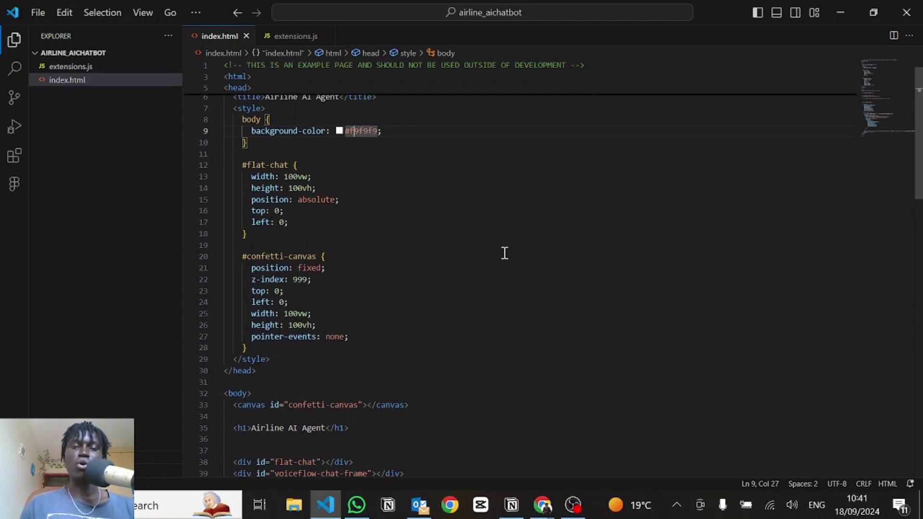
scroll(503, 252, down, 2)
scroll(476, 243, up, 4)
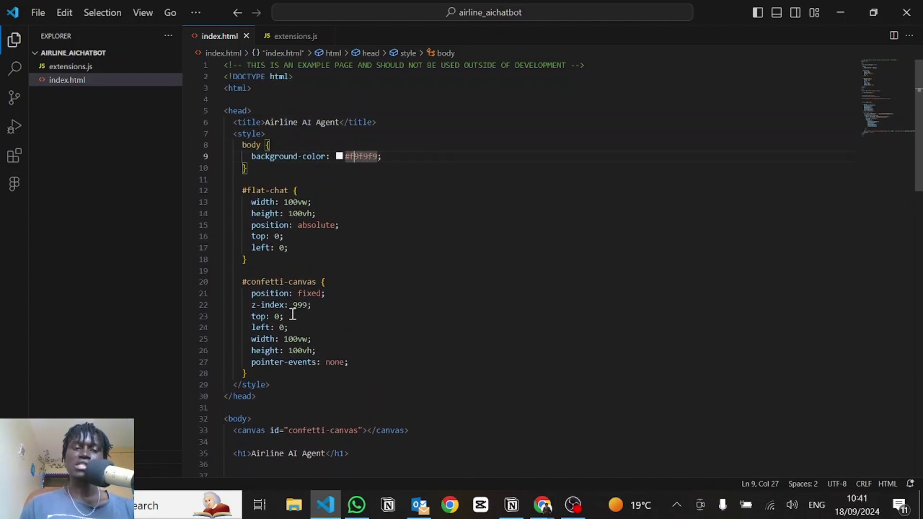
scroll(283, 306, down, 5)
scroll(283, 306, down, 3)
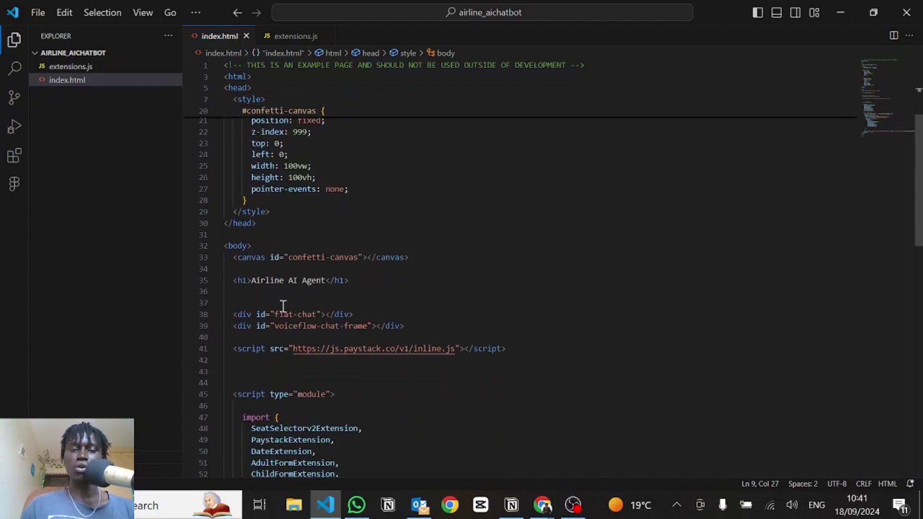
scroll(283, 306, down, 5)
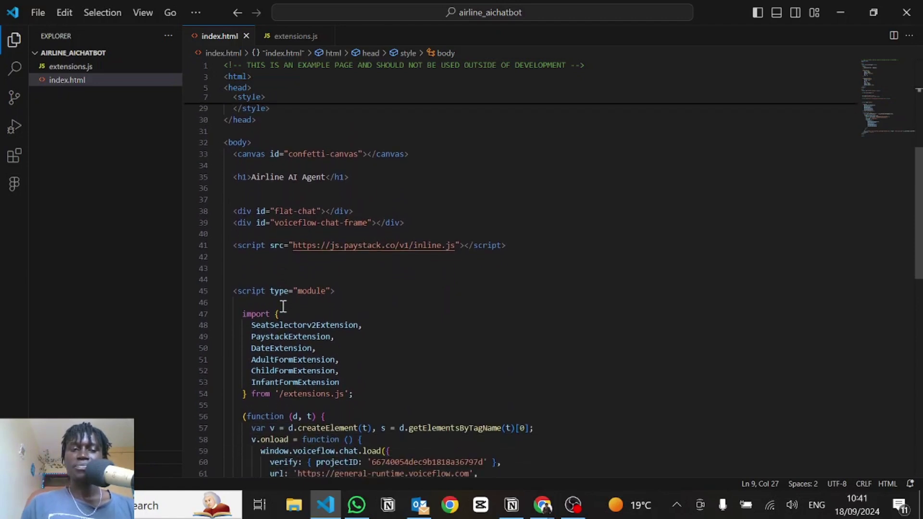
scroll(283, 306, down, 3)
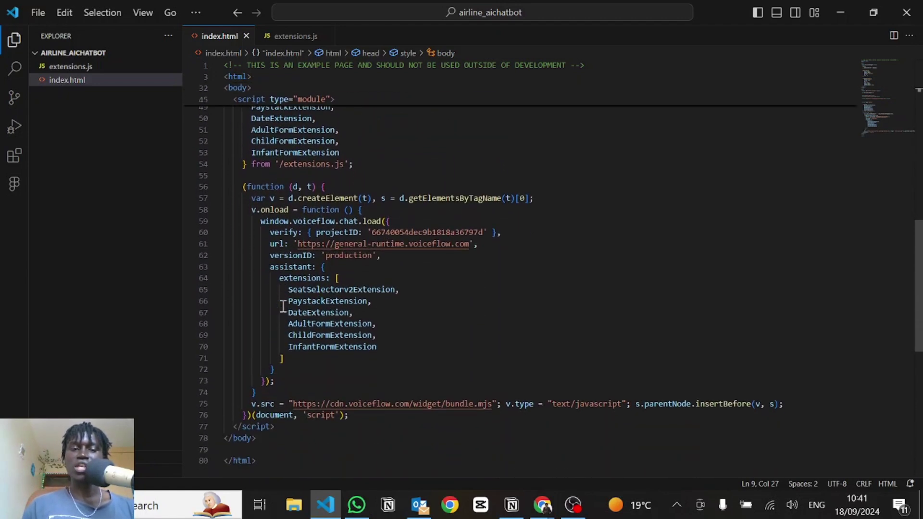
click(244, 185)
drag(245, 186, 359, 417)
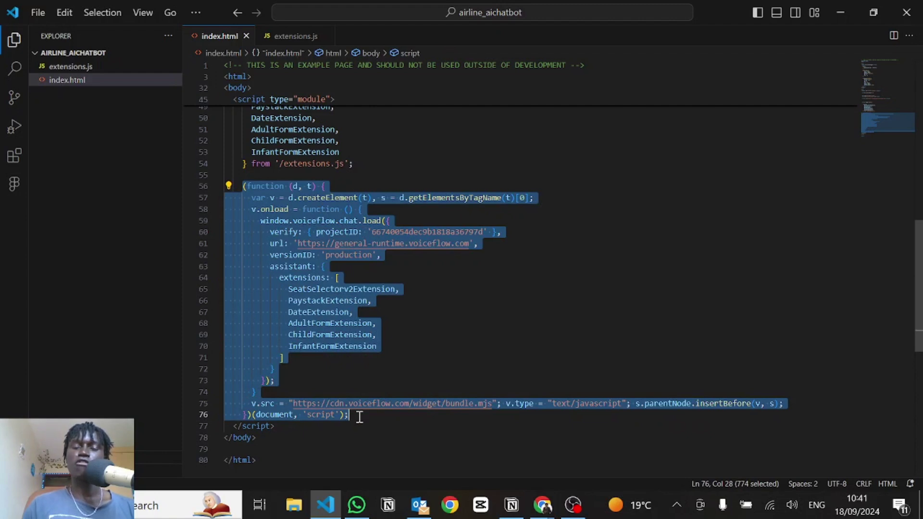
click(428, 135)
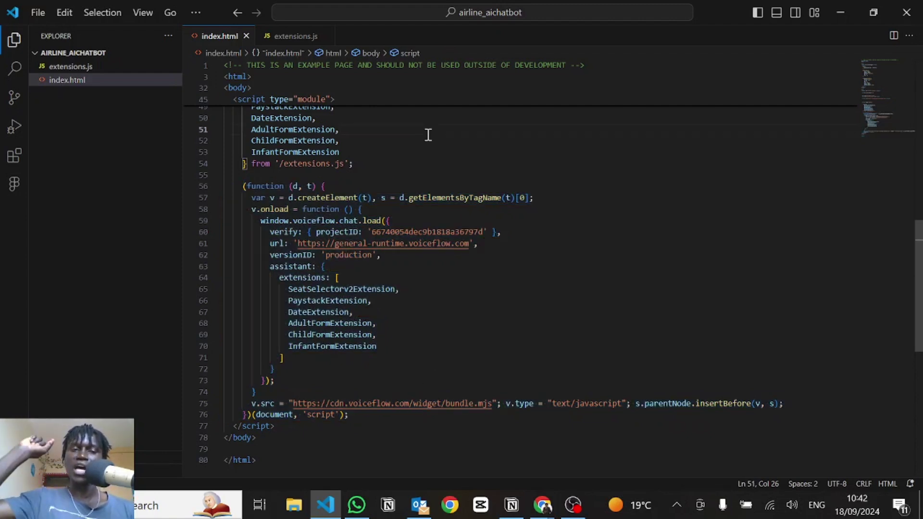
Step: Mark the script's module type and the import keyword on line 47, glancing at extensions.js
scroll(427, 135, up, 2)
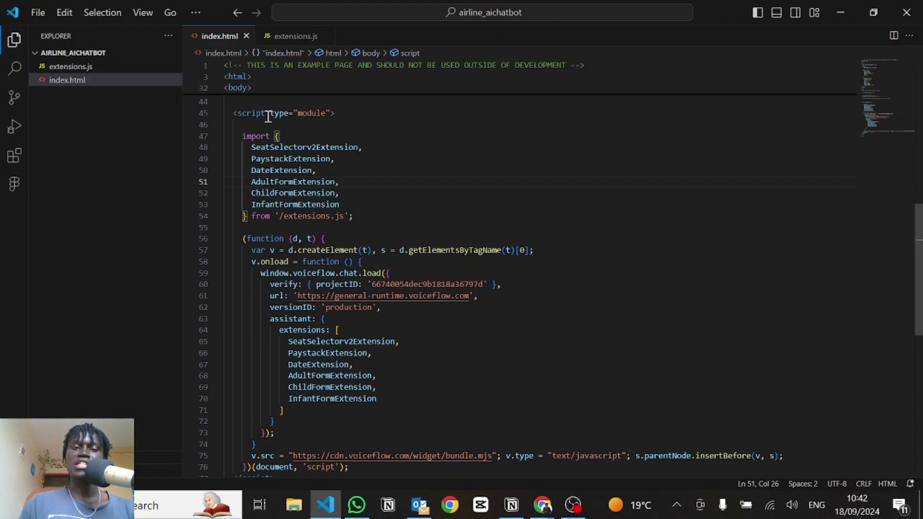
drag(270, 116, 325, 115)
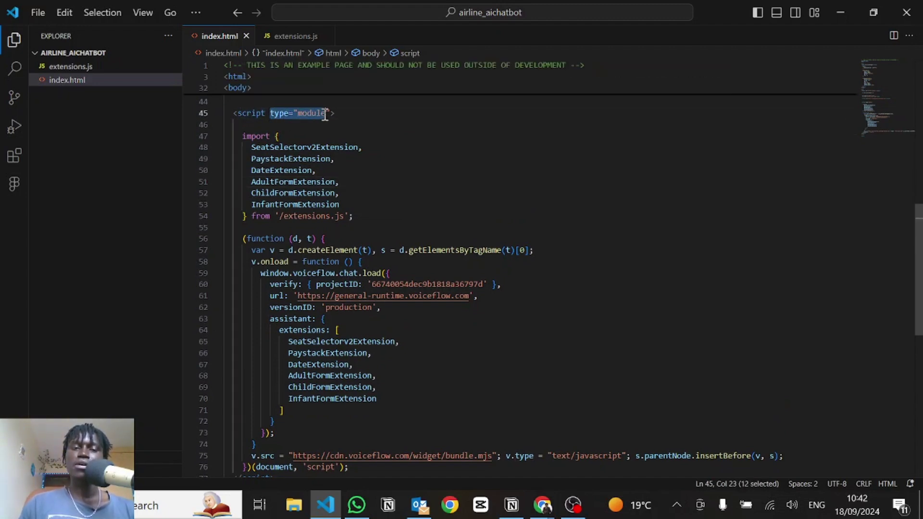
click(327, 114)
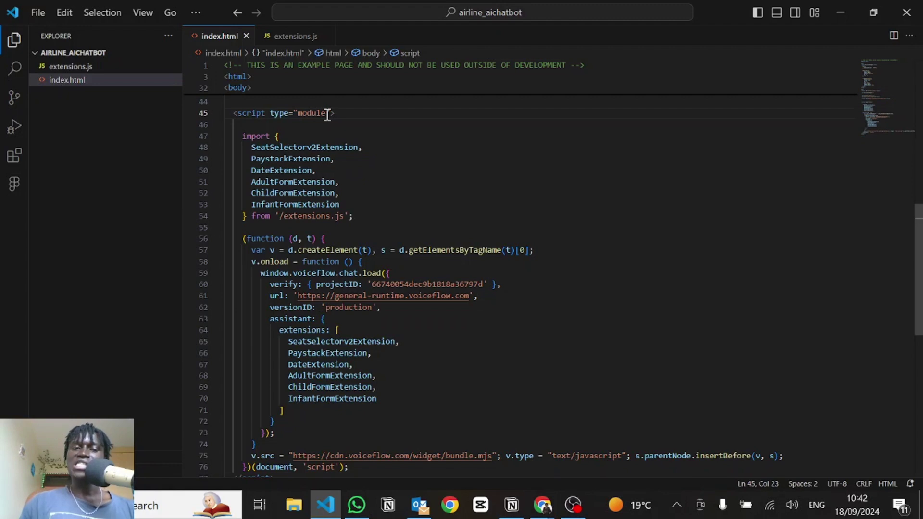
click(253, 137)
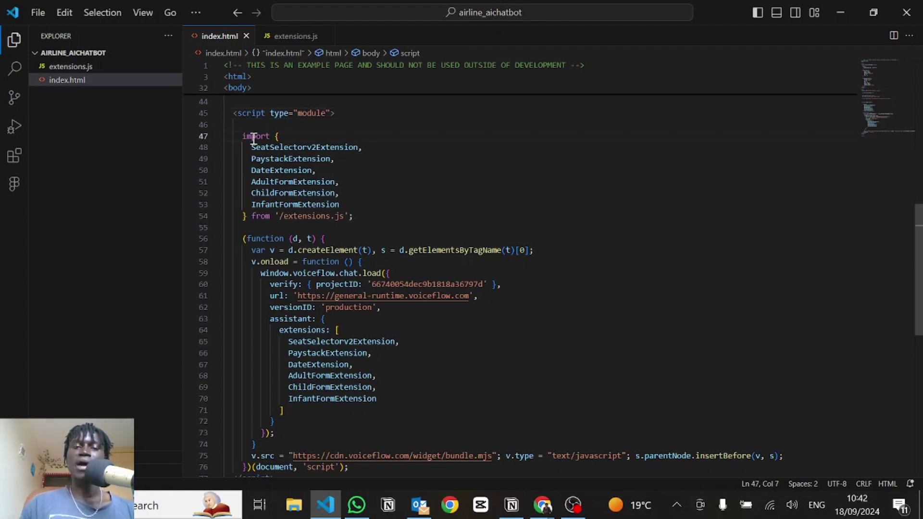
double_click(253, 137)
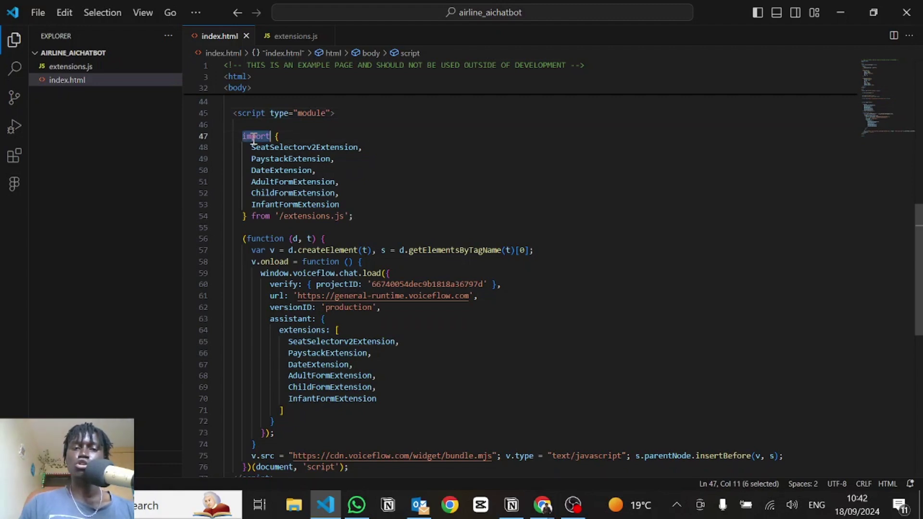
click(77, 67)
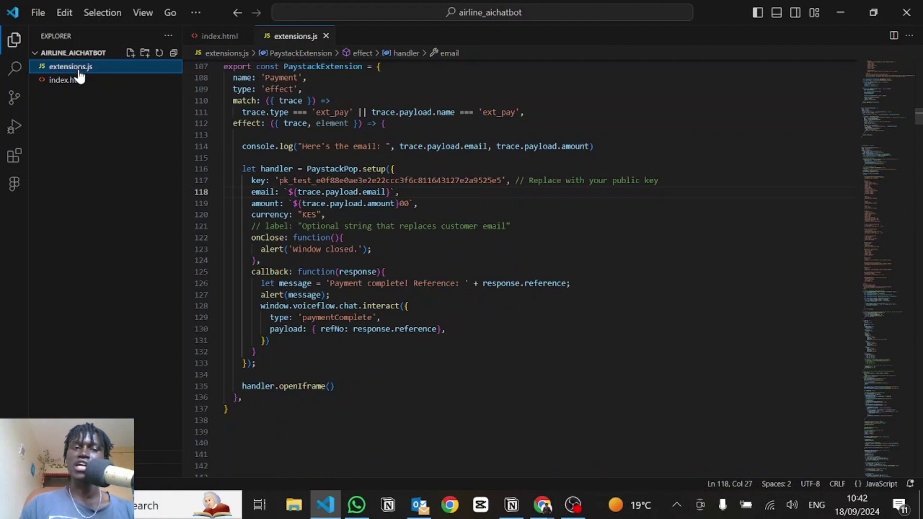
click(72, 80)
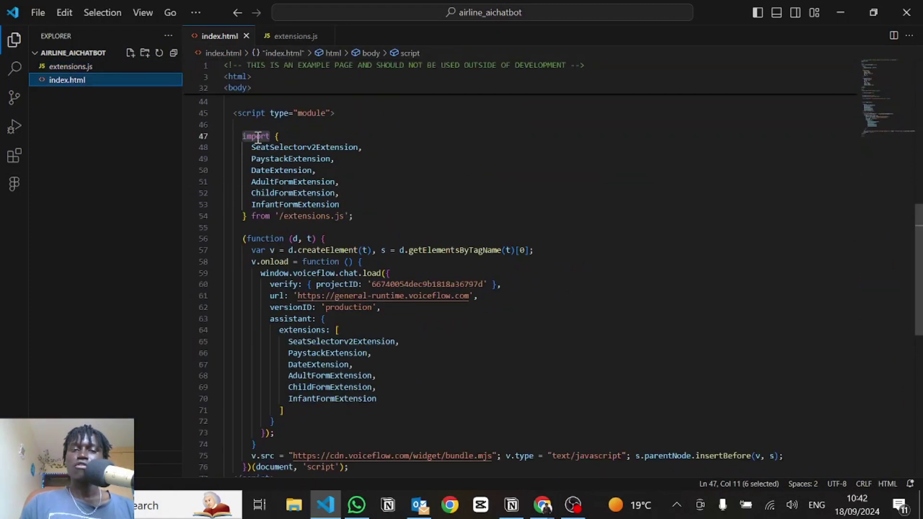
Step: Re-mark module on line 45 and select the widget loader's configuration lines
double_click(310, 114)
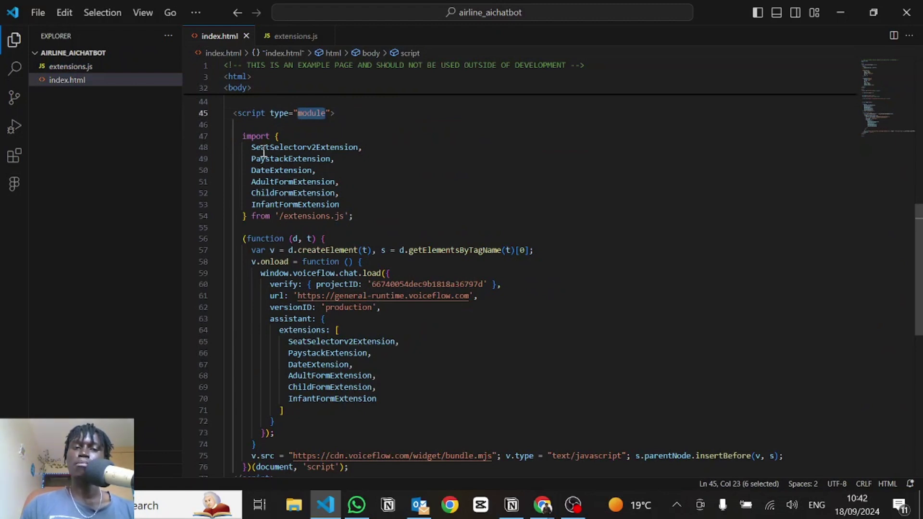
drag(250, 149, 344, 205)
click(344, 206)
scroll(369, 182, down, 1)
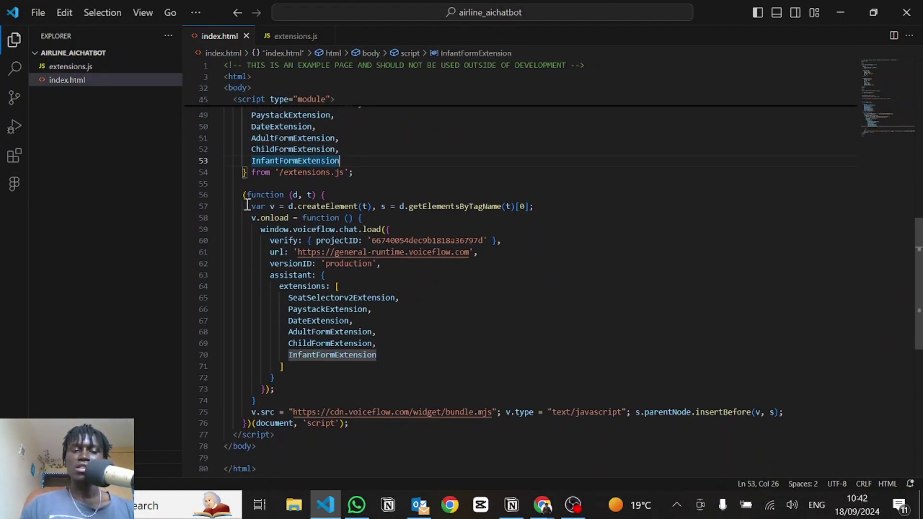
drag(242, 195, 382, 263)
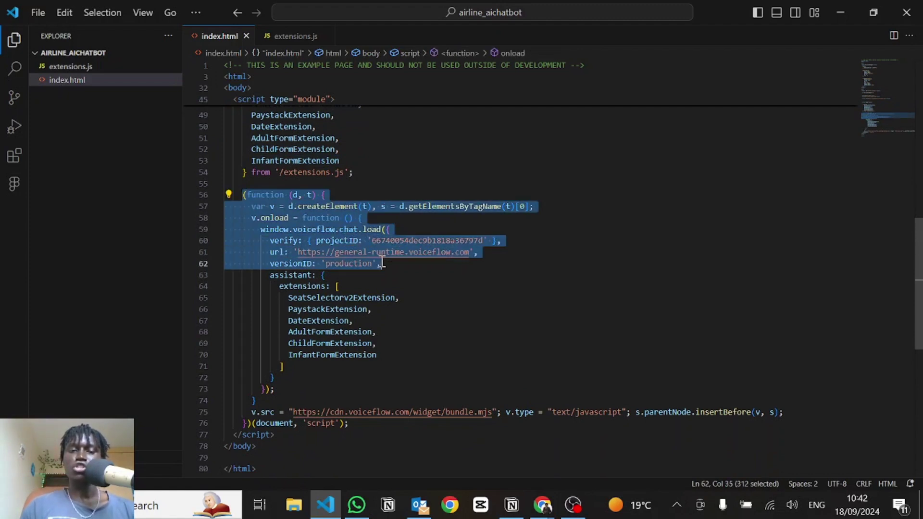
click(382, 263)
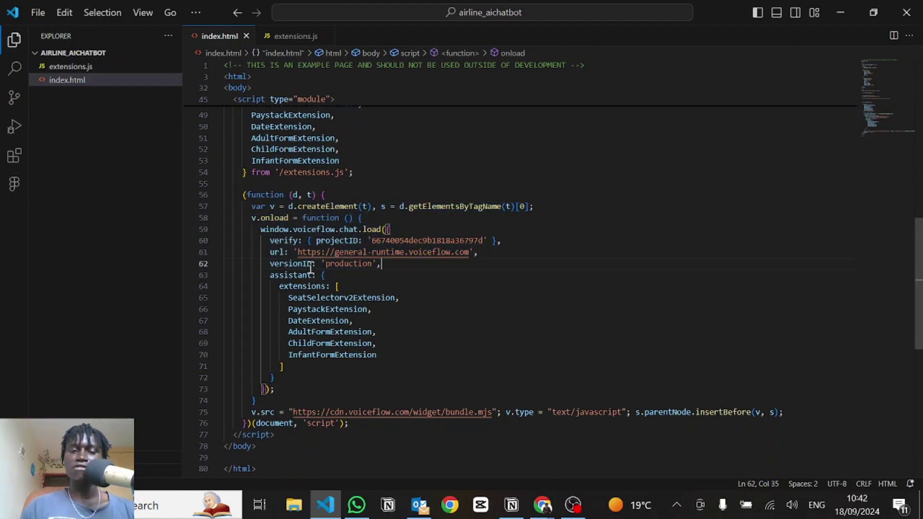
Step: Highlight the assistant's six registered extensions and imported names, lines 48–52, then view PaystackExtension in extensions.js
double_click(276, 275)
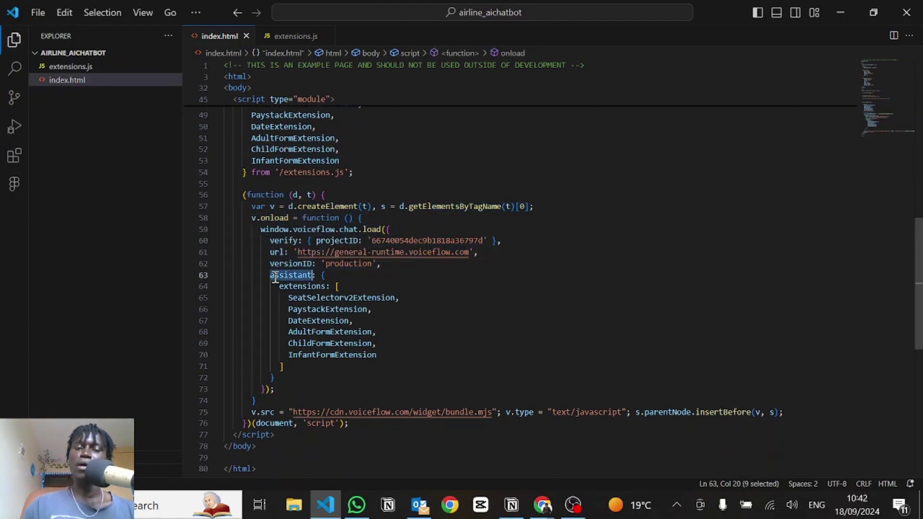
double_click(322, 286)
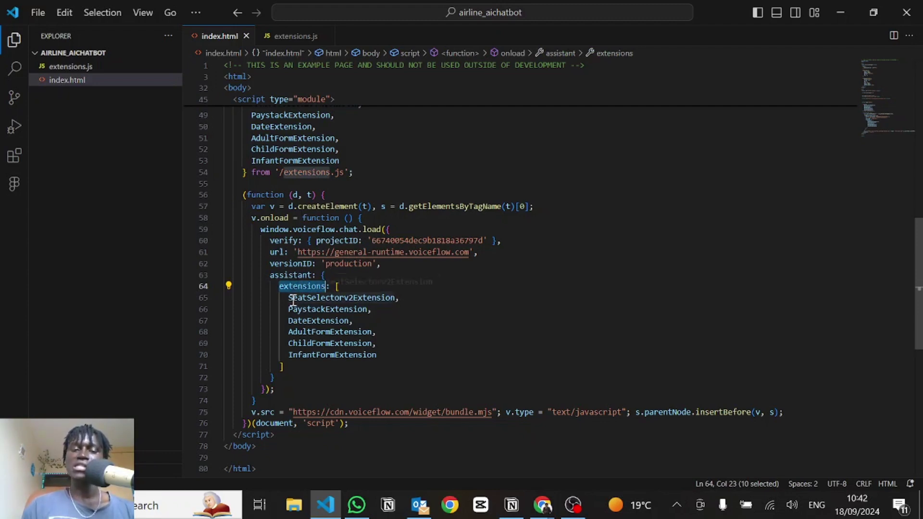
drag(289, 297, 391, 352)
scroll(391, 351, up, 2)
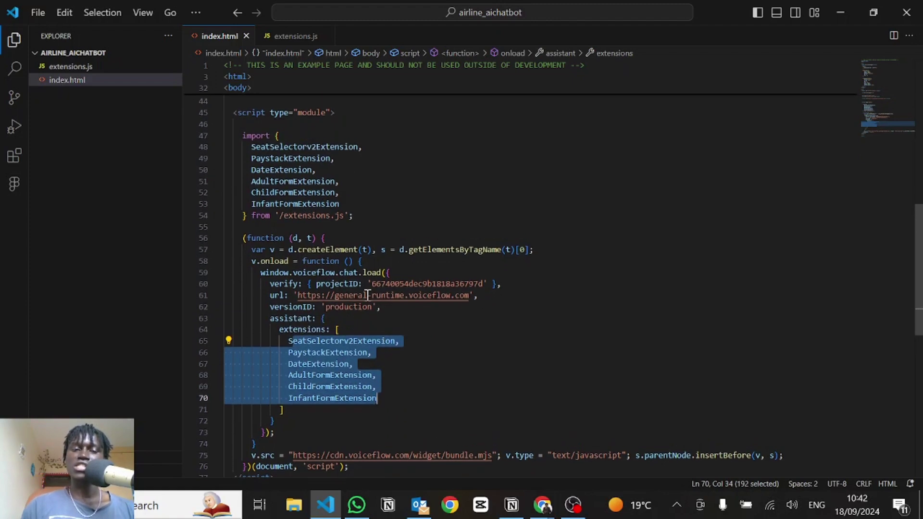
click(349, 194)
drag(349, 195, 247, 145)
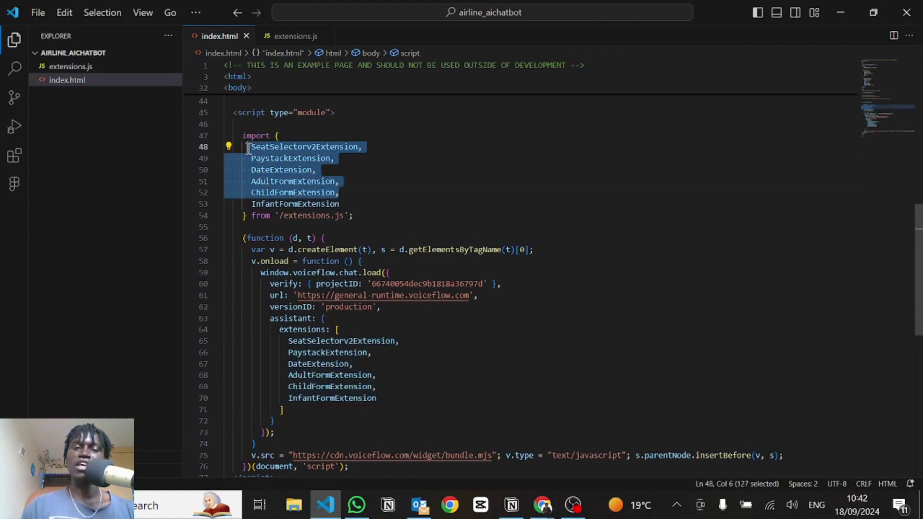
click(293, 158)
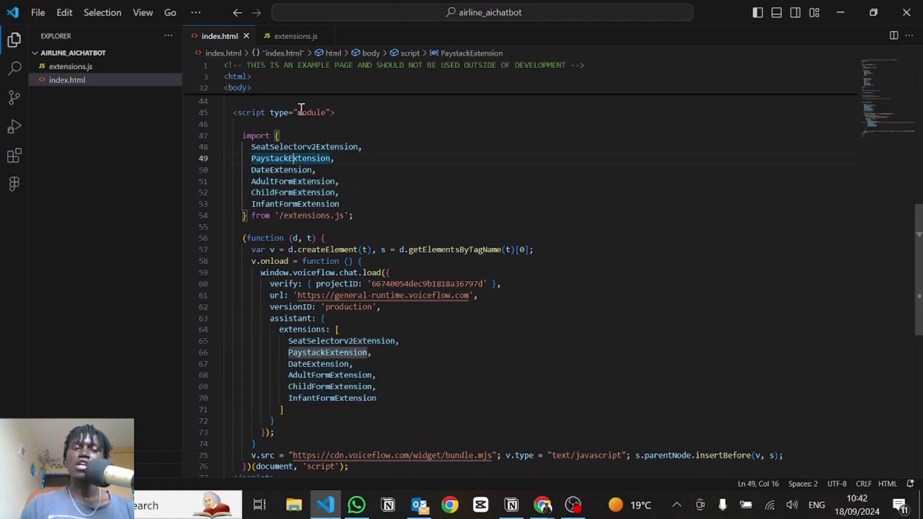
click(295, 37)
scroll(391, 181, up, 9)
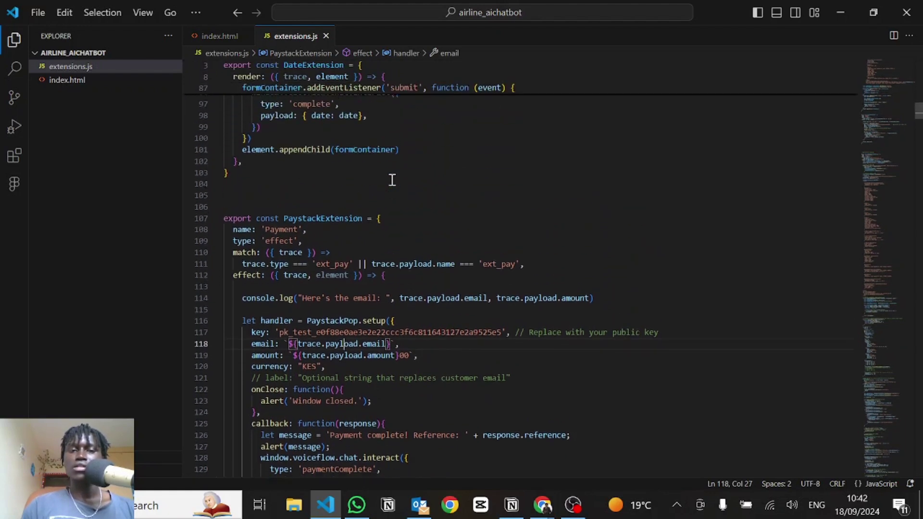
scroll(392, 180, up, 20)
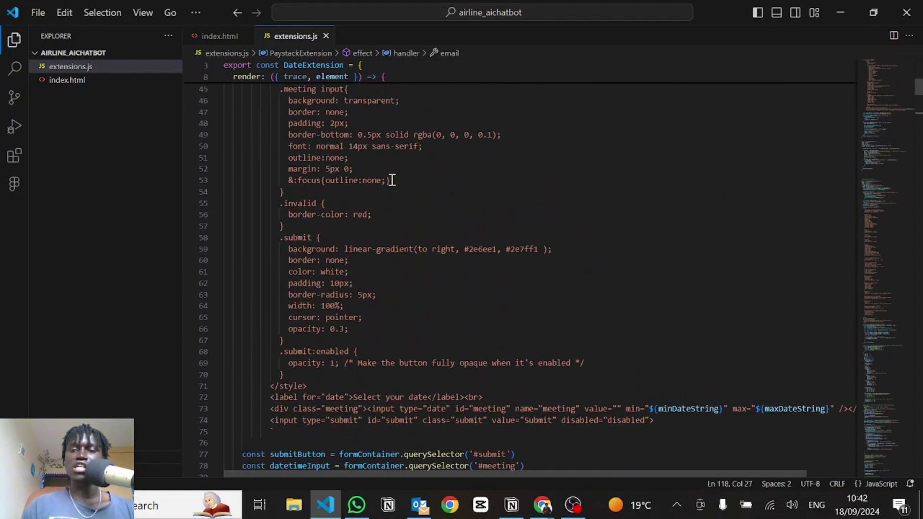
scroll(392, 180, up, 3)
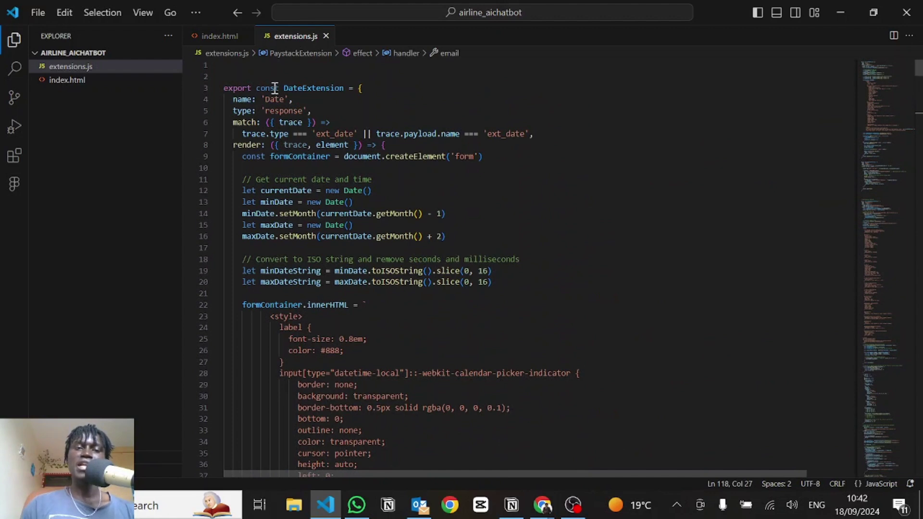
double_click(245, 99)
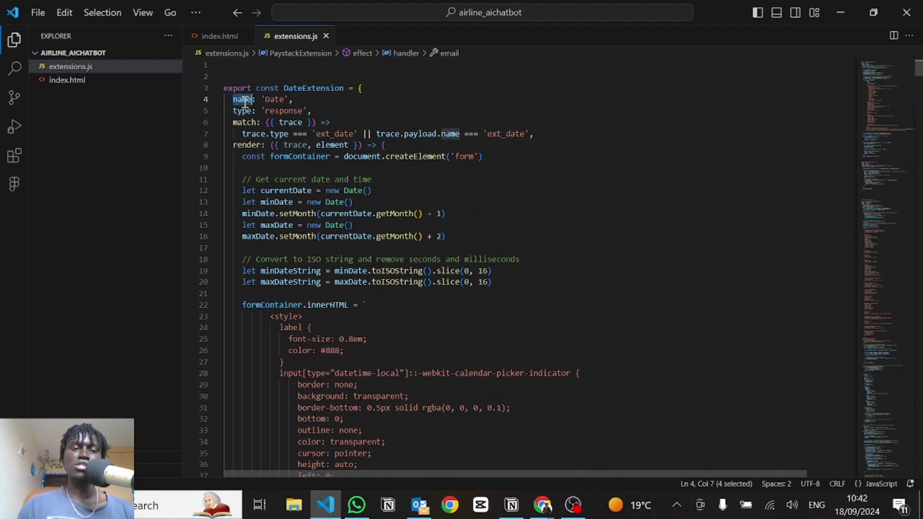
click(330, 121)
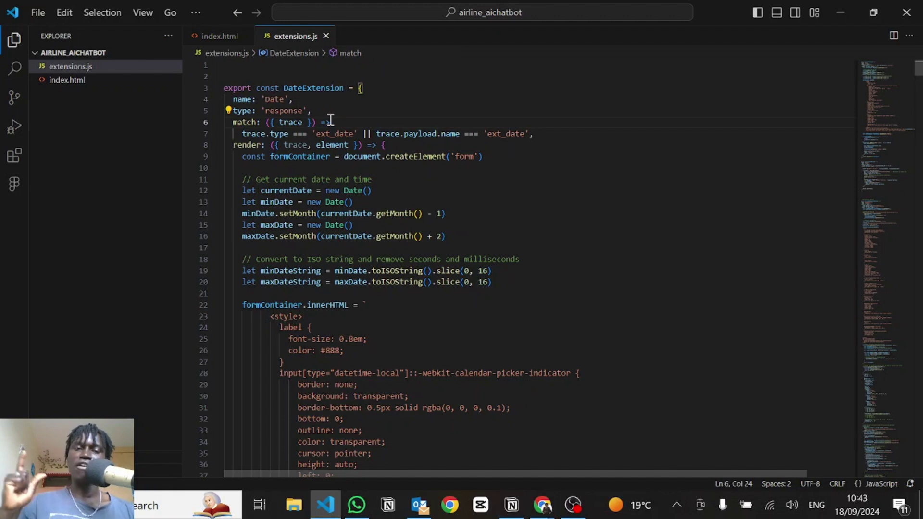
click(258, 122)
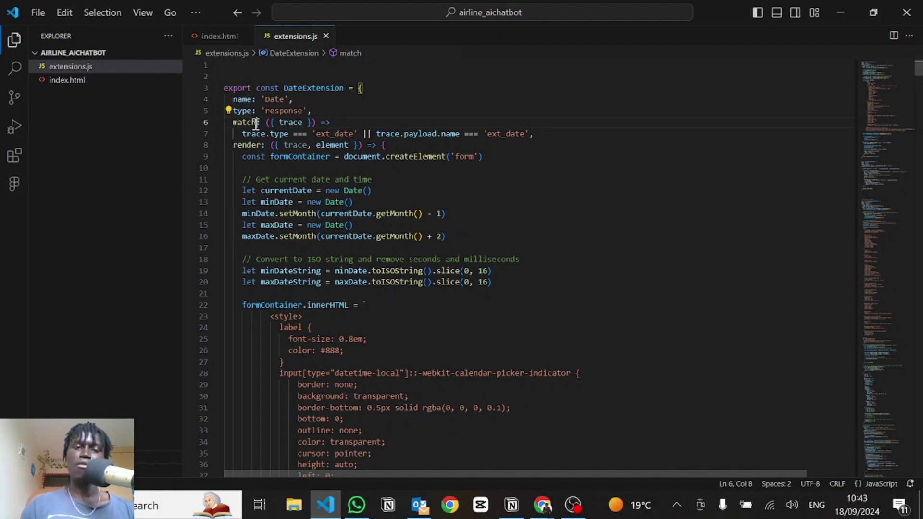
double_click(289, 111)
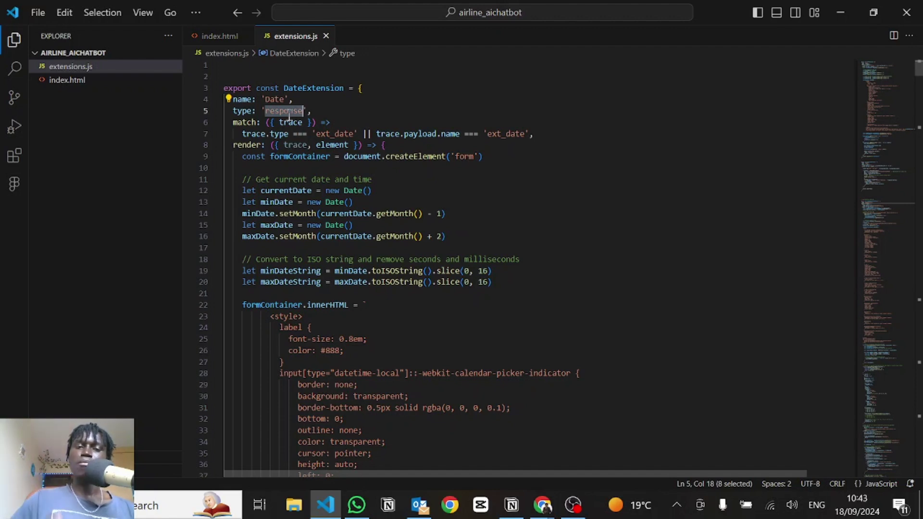
click(285, 122)
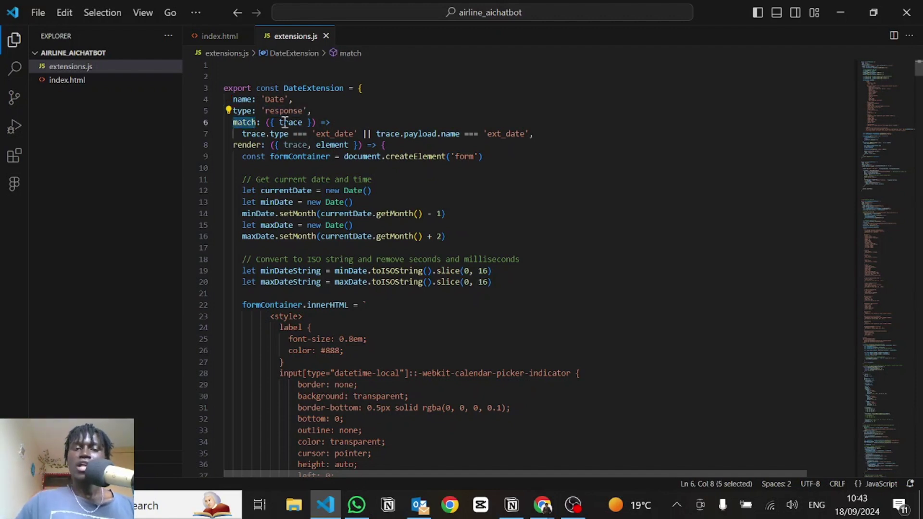
click(309, 122)
drag(358, 134, 316, 133)
double_click(317, 133)
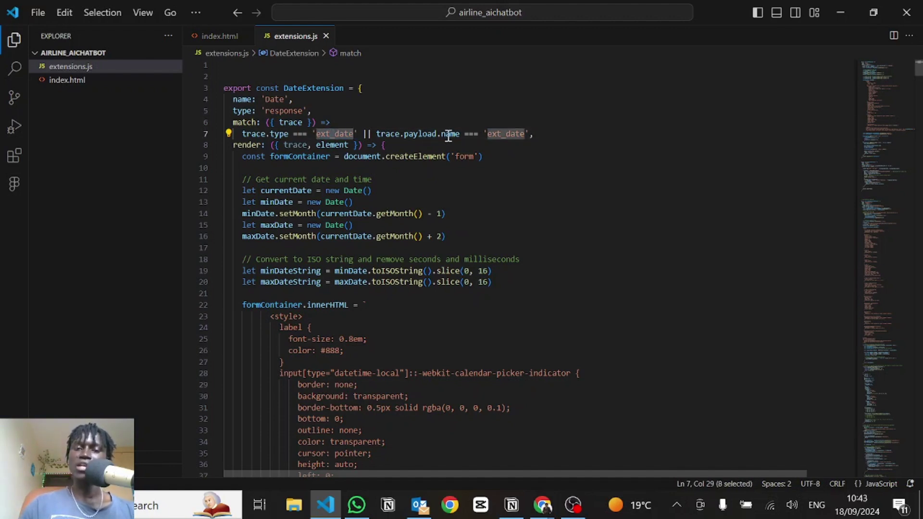
click(488, 137)
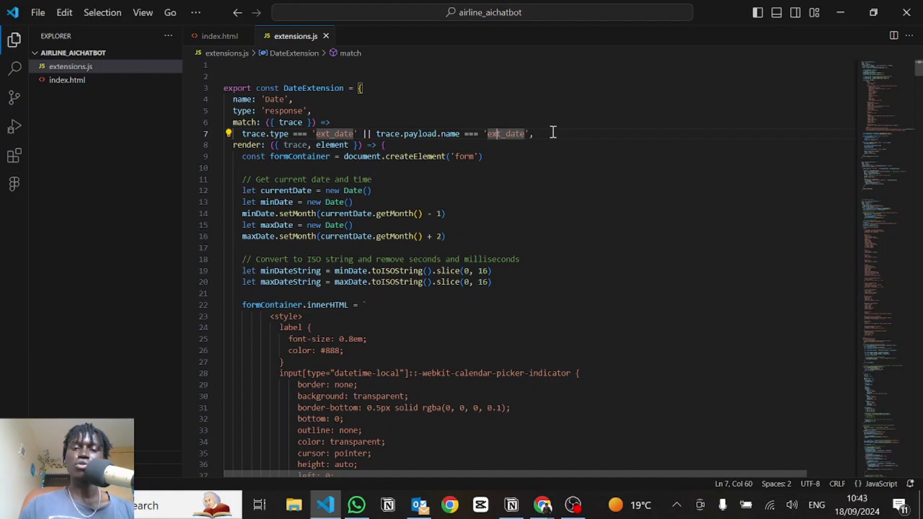
double_click(505, 134)
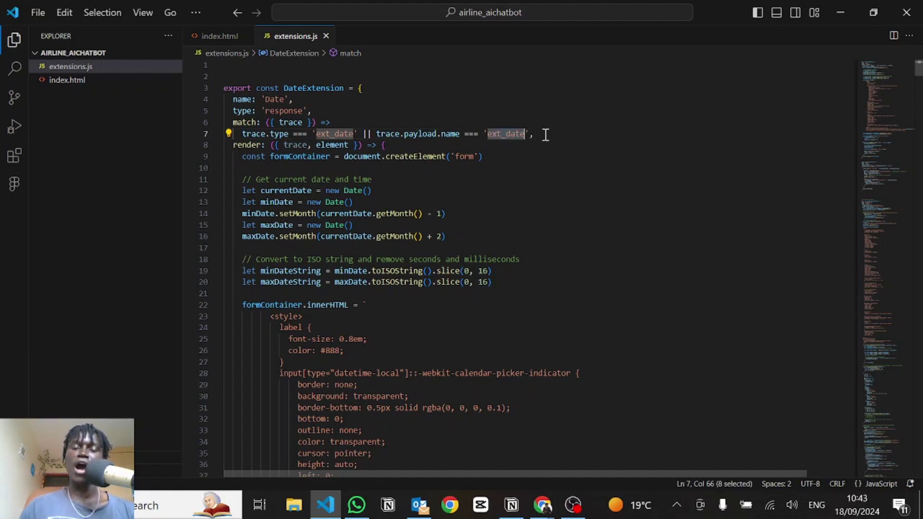
key(alt+Tab)
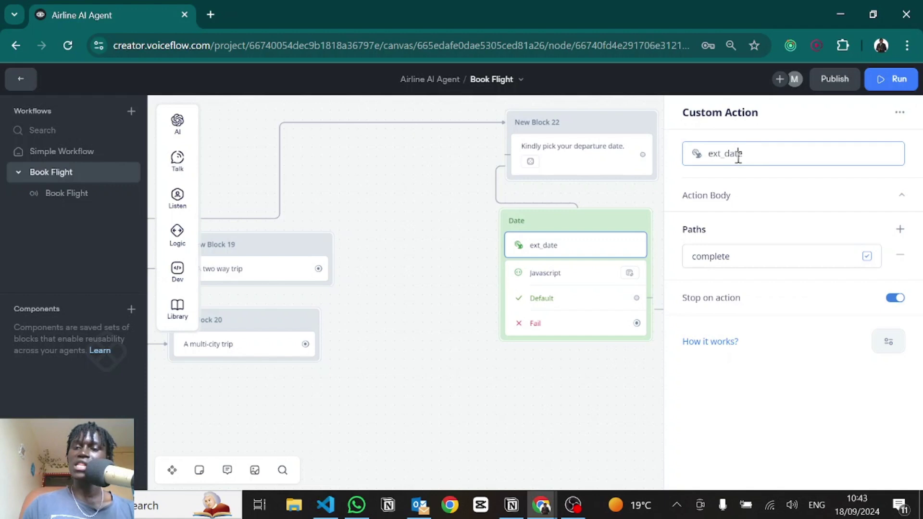
double_click(738, 158)
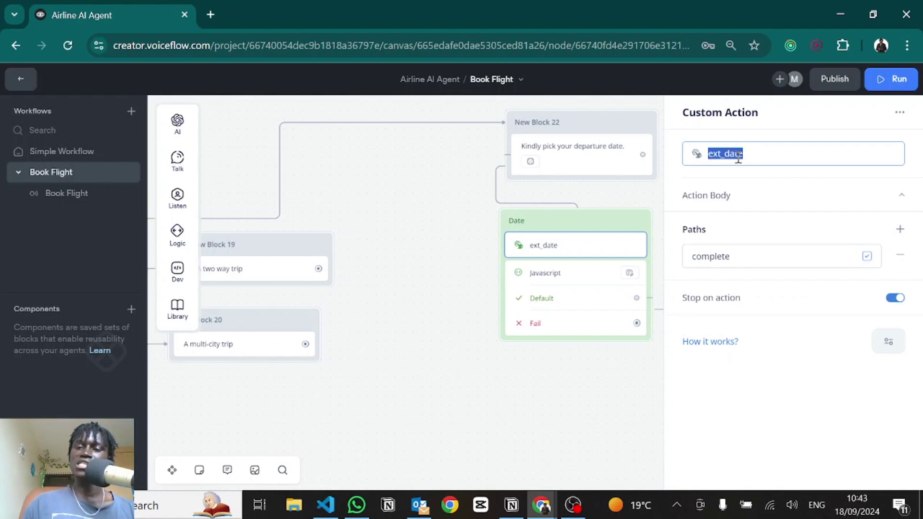
key(alt+Tab)
double_click(246, 144)
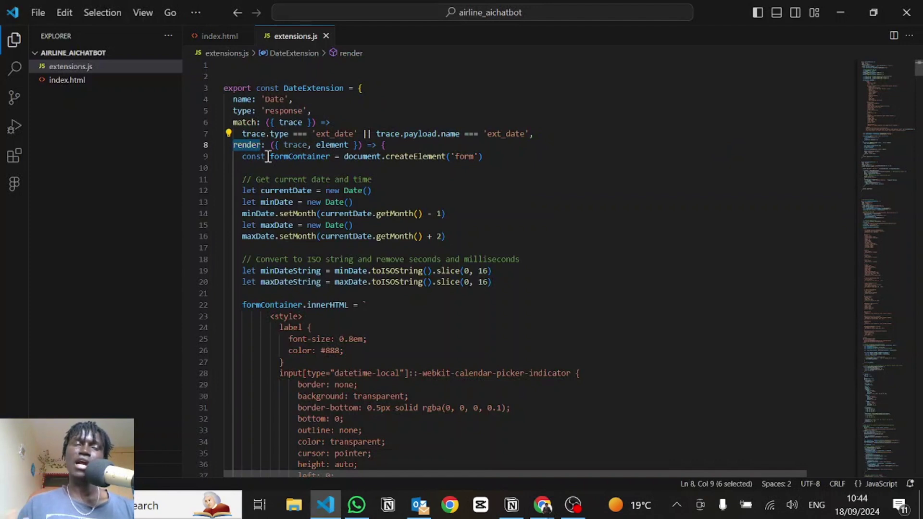
drag(483, 156, 269, 157)
click(320, 202)
scroll(320, 201, down, 1)
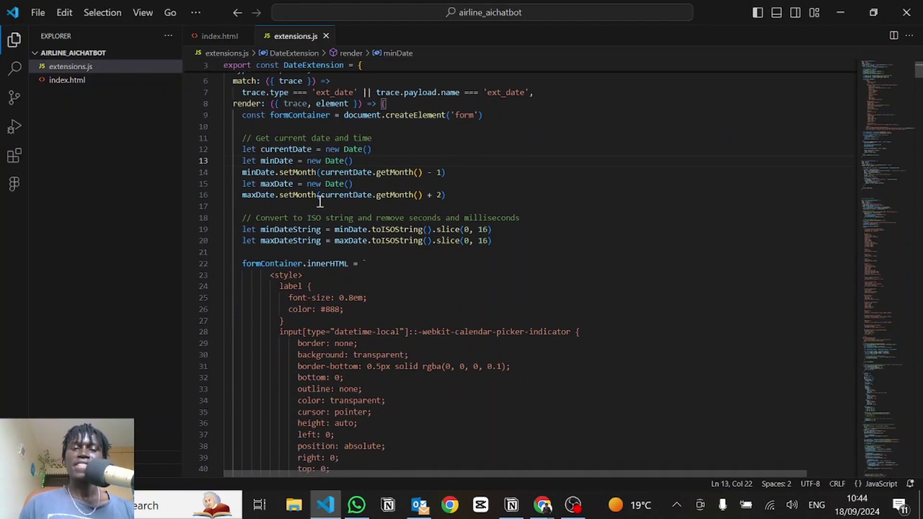
drag(247, 149, 479, 192)
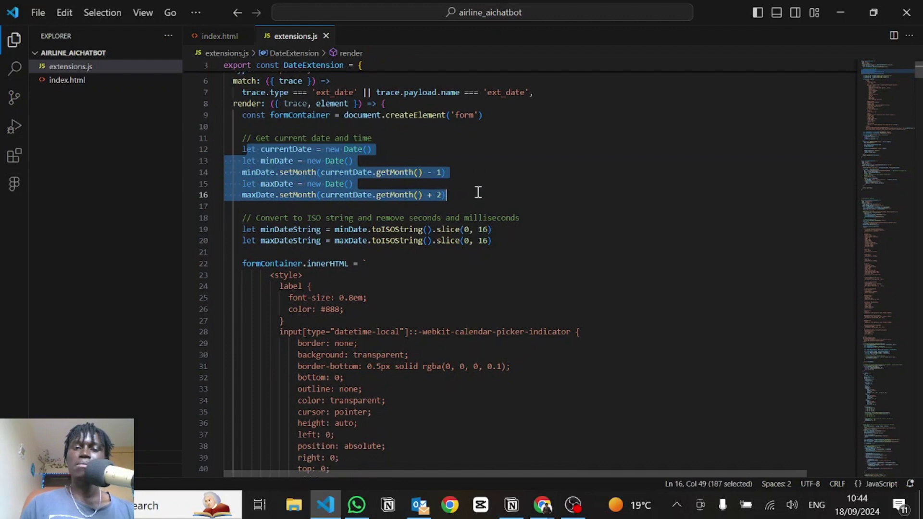
scroll(478, 192, down, 1)
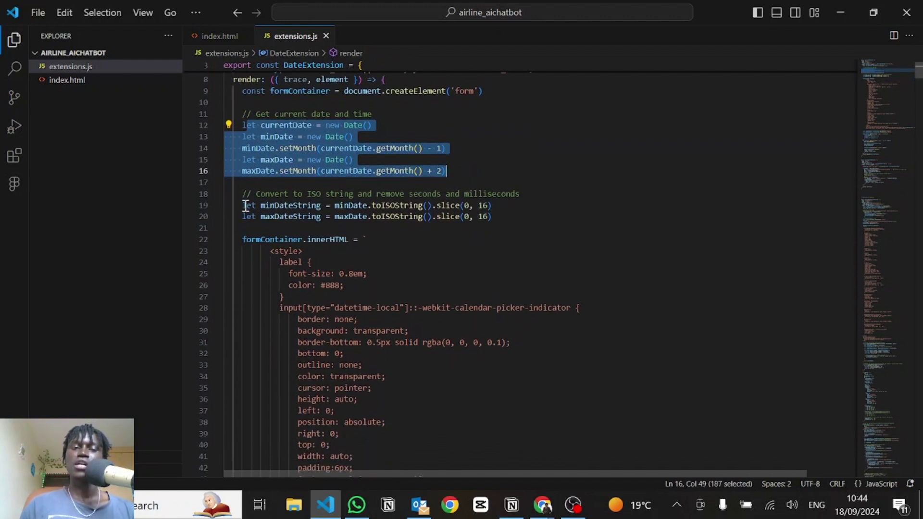
drag(242, 206, 518, 221)
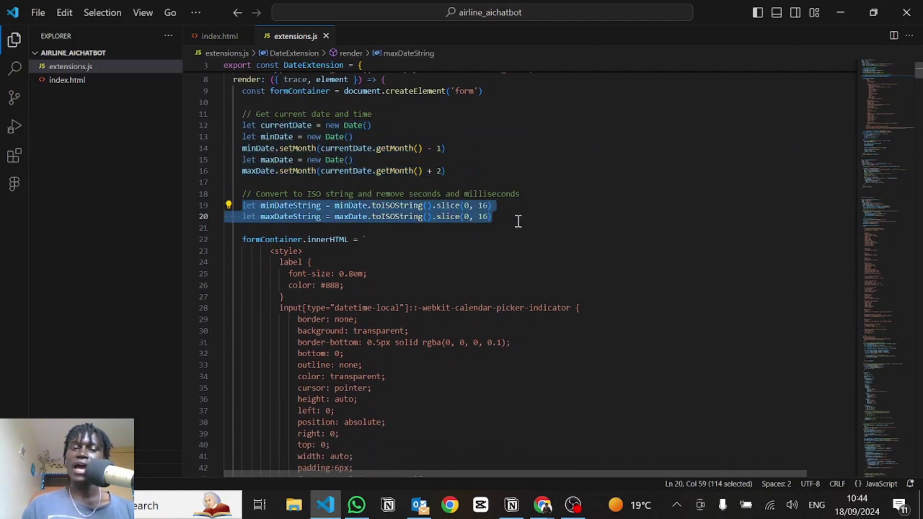
click(518, 221)
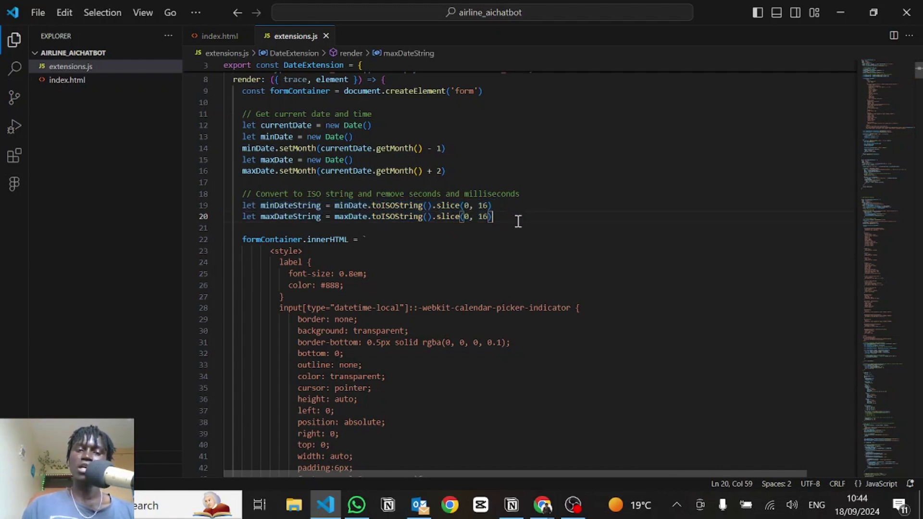
scroll(441, 274, down, 4)
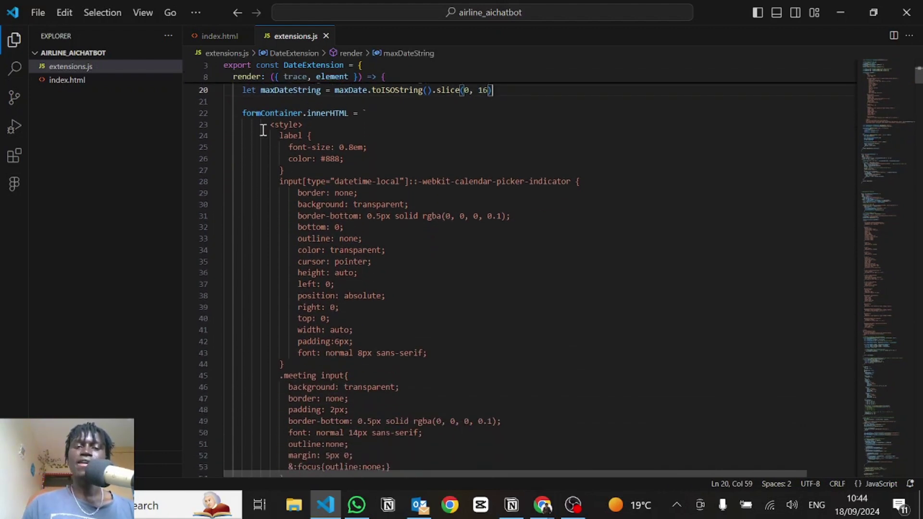
shift+click(377, 315)
scroll(377, 315, down, 2)
scroll(247, 153, up, 1)
click(299, 129)
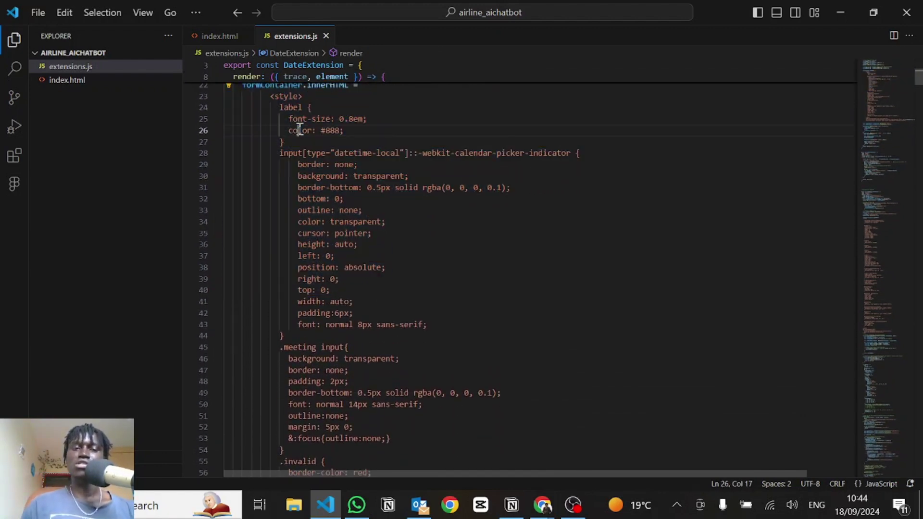
click(270, 96)
shift+click(359, 405)
shift+click(360, 413)
scroll(359, 411, down, 9)
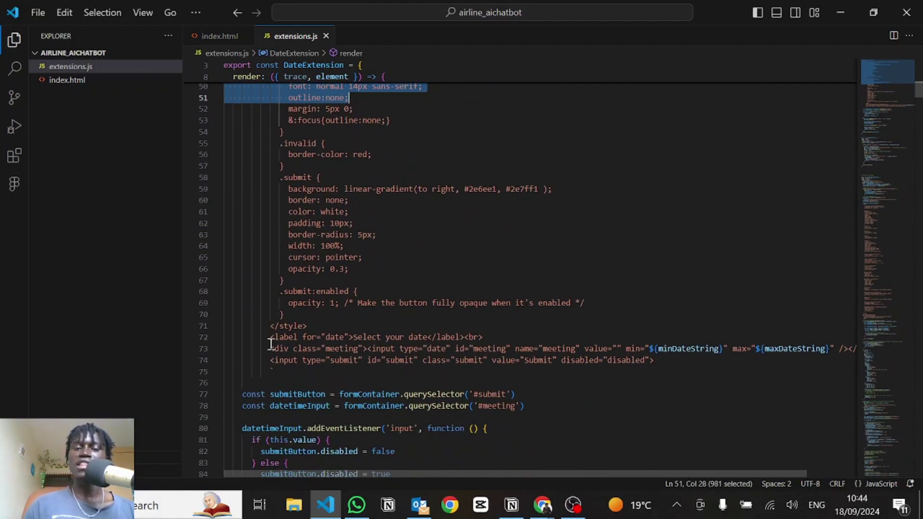
drag(271, 339, 409, 350)
click(446, 336)
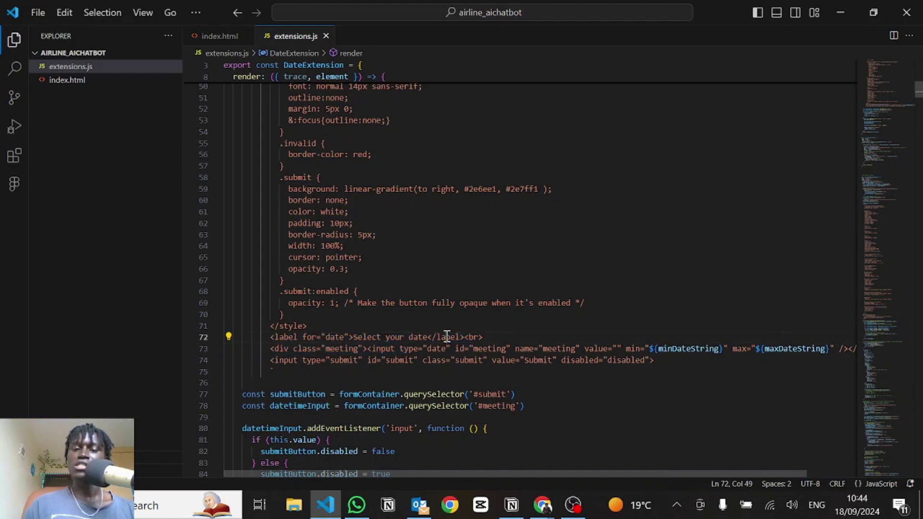
key(Down)
key(Down)
key(End)
scroll(363, 141, down, 5)
drag(364, 146, 575, 147)
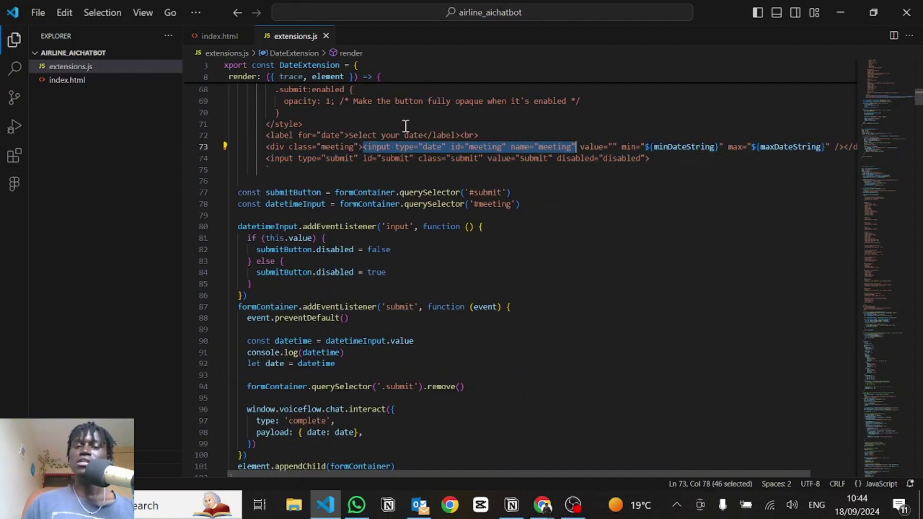
double_click(437, 148)
click(667, 155)
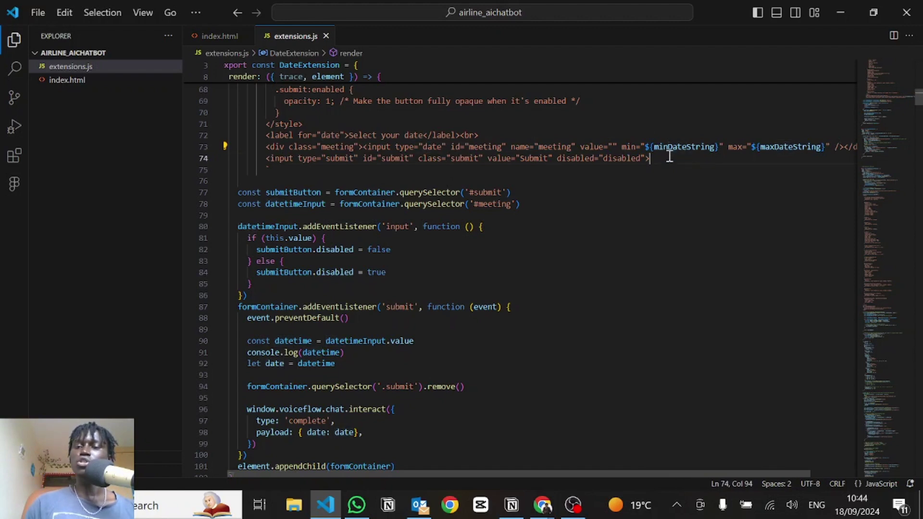
click(783, 145)
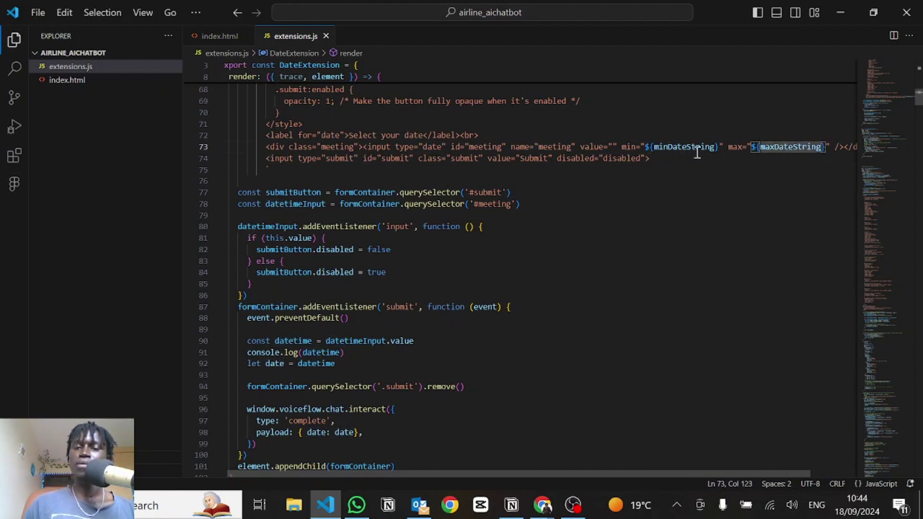
drag(661, 154, 268, 162)
scroll(312, 185, down, 2)
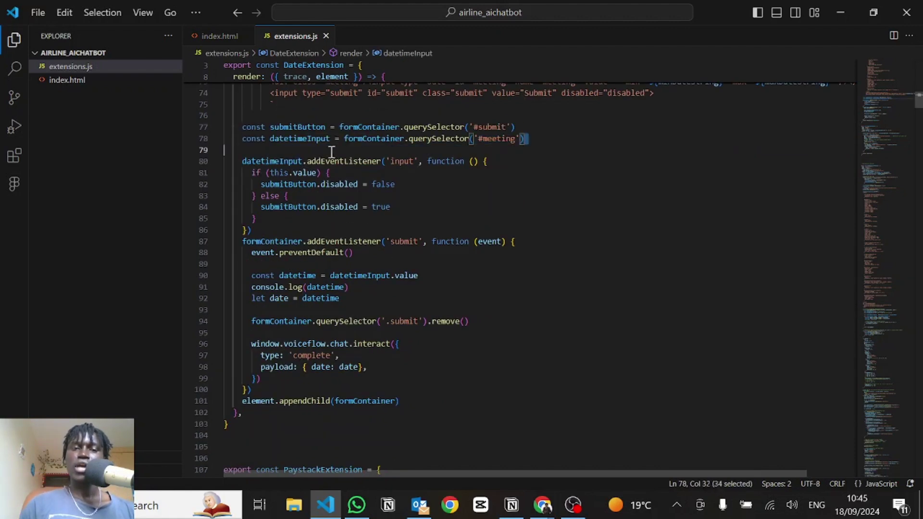
drag(523, 138, 251, 127)
click(297, 139)
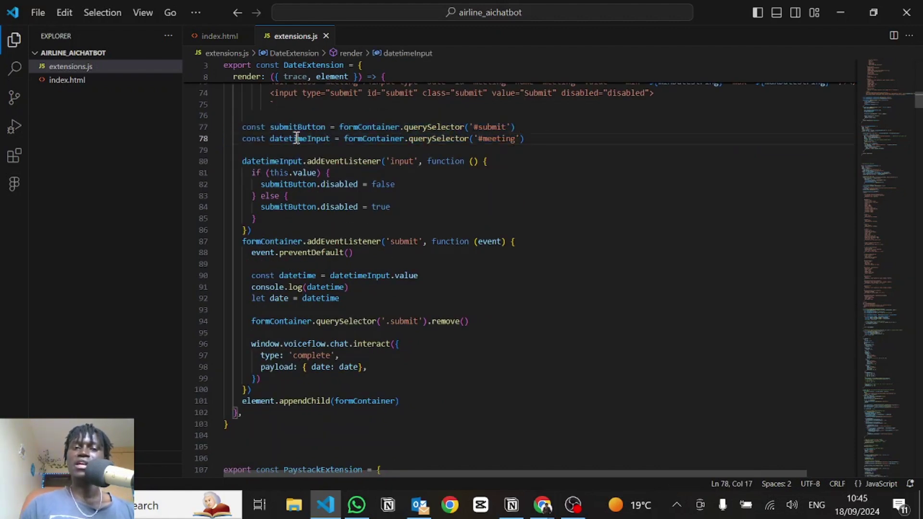
double_click(297, 139)
scroll(464, 121, up, 1)
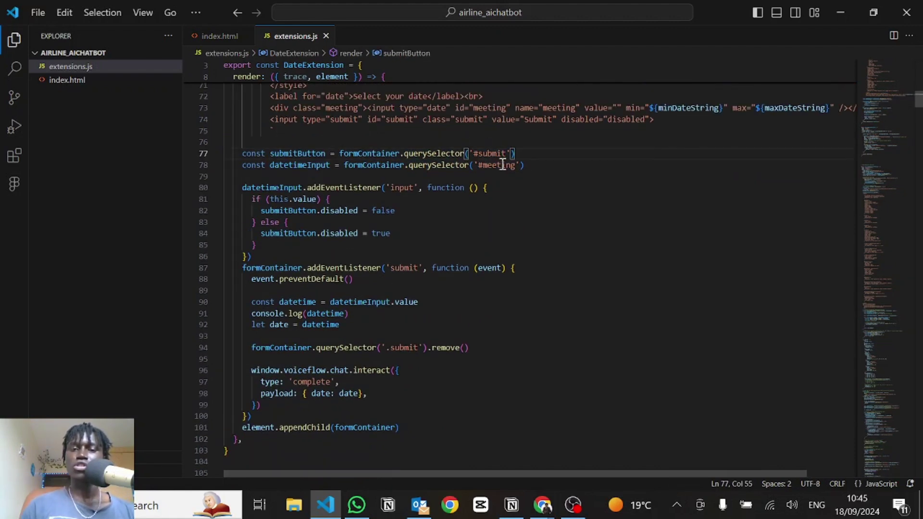
double_click(495, 165)
click(493, 108)
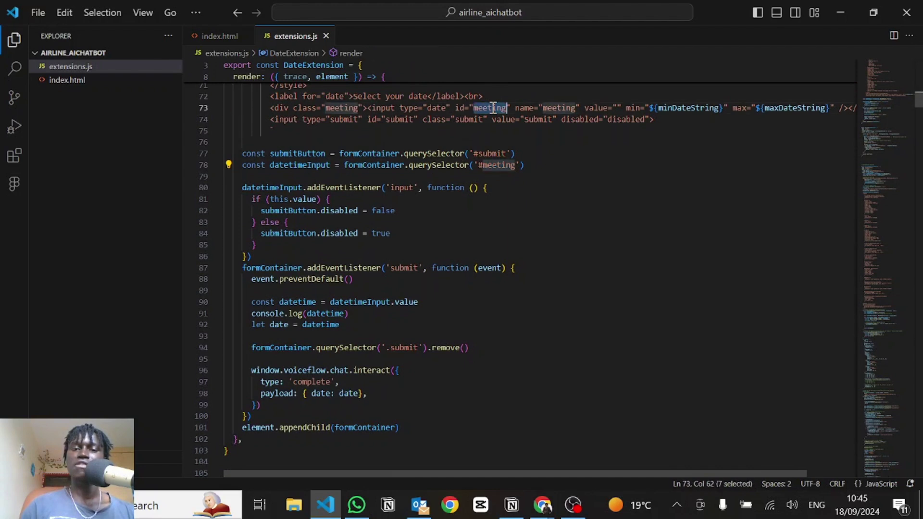
scroll(480, 111, down, 2)
drag(242, 112, 408, 118)
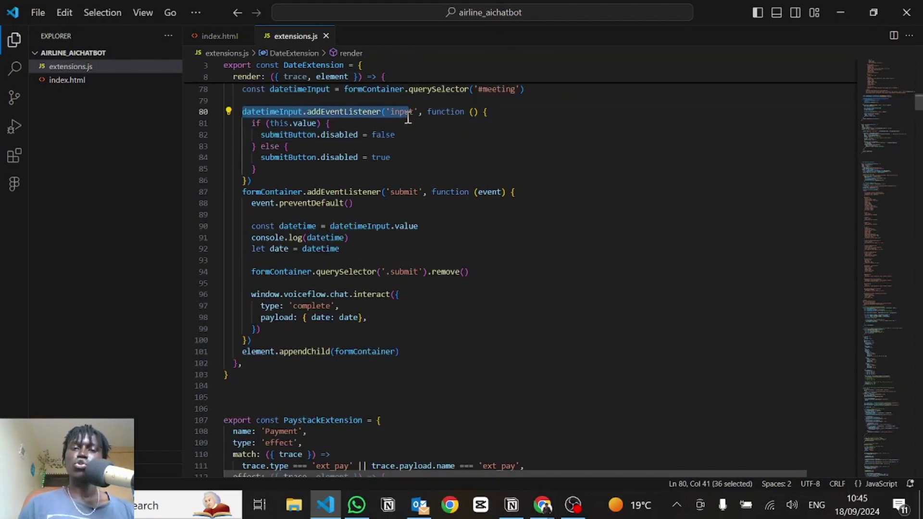
click(408, 118)
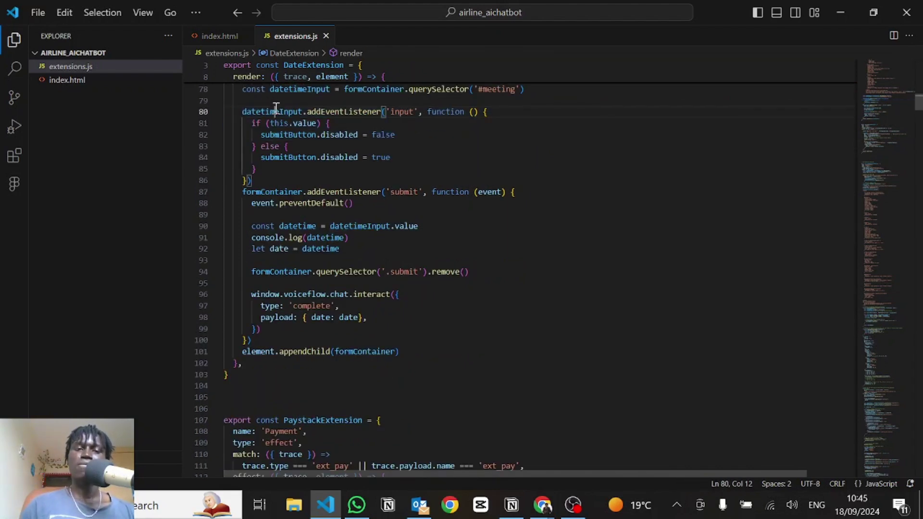
double_click(276, 110)
click(409, 117)
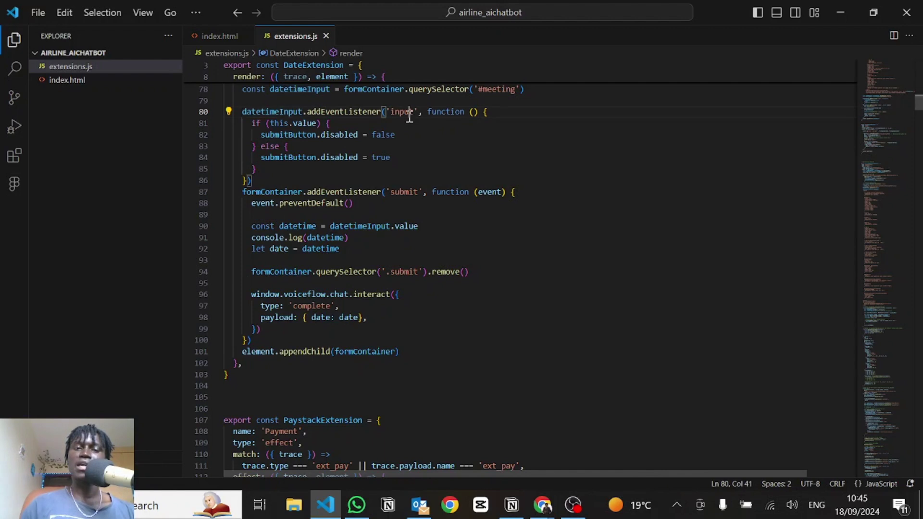
double_click(274, 135)
click(334, 134)
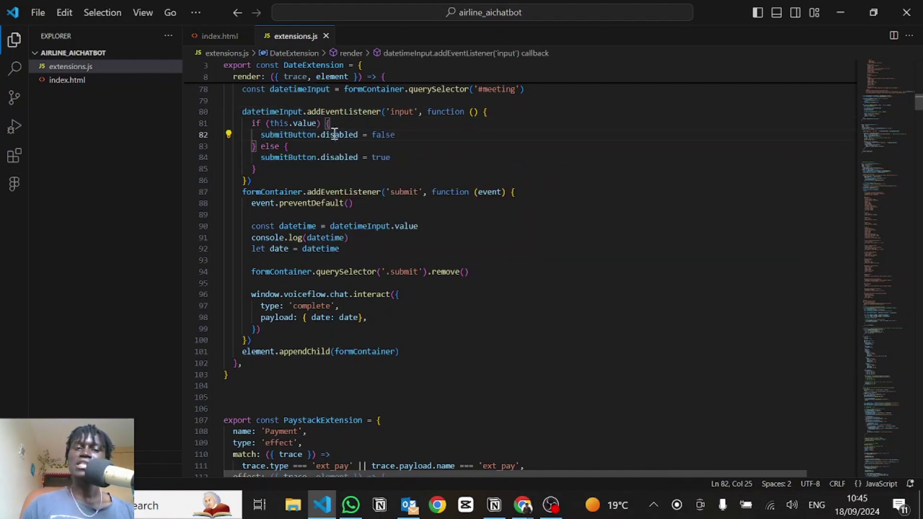
drag(319, 134, 358, 134)
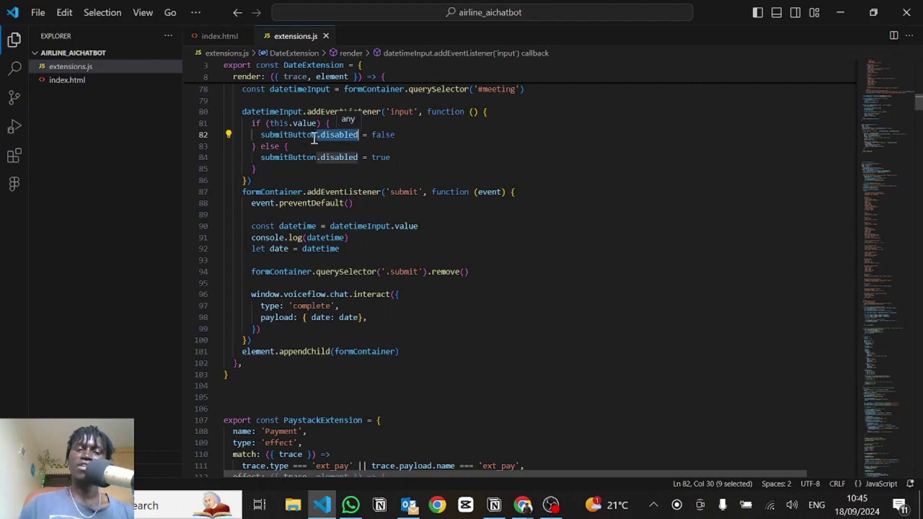
double_click(289, 135)
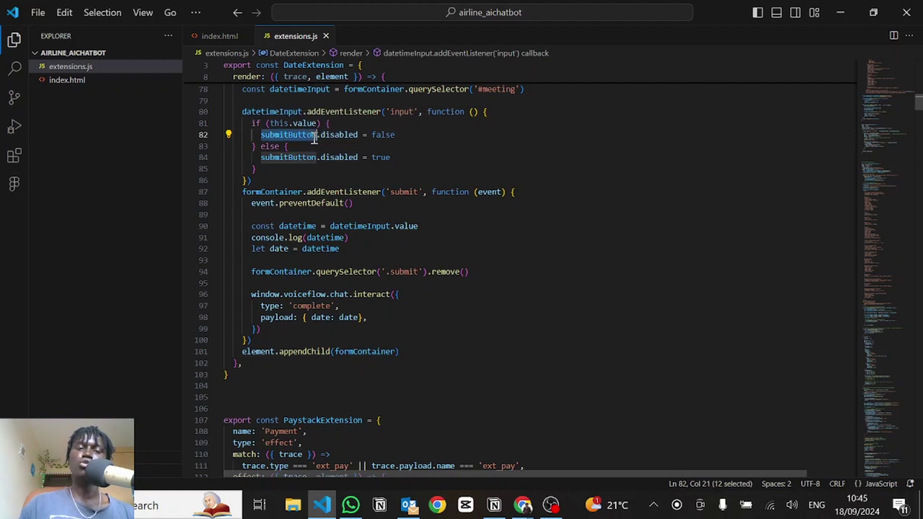
double_click(272, 159)
scroll(371, 172, down, 2)
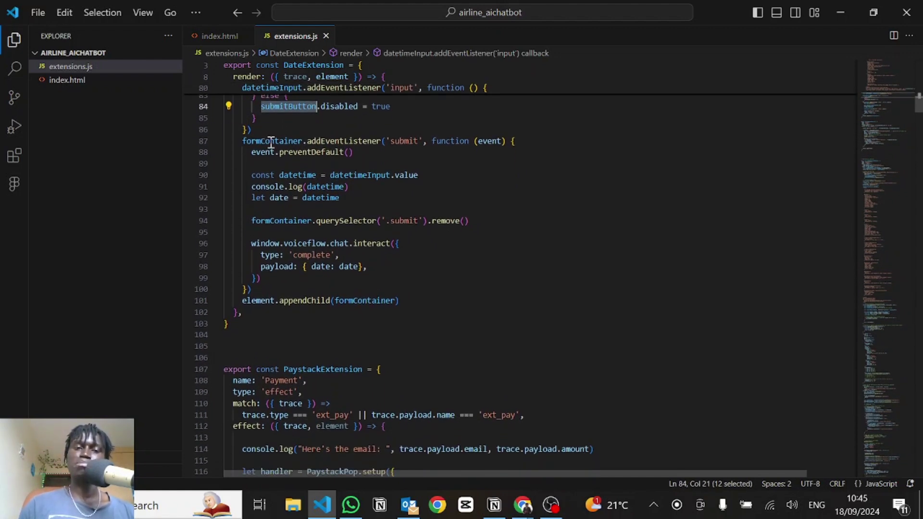
drag(243, 141, 395, 192)
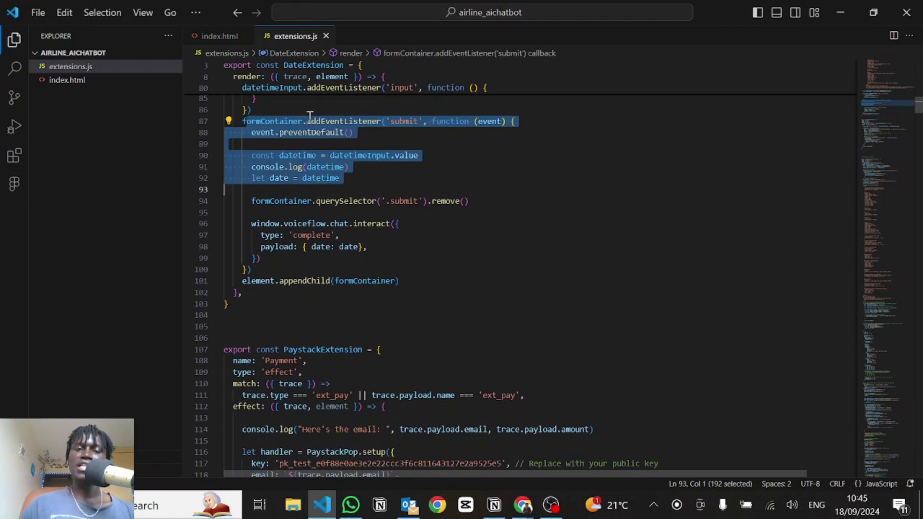
double_click(286, 122)
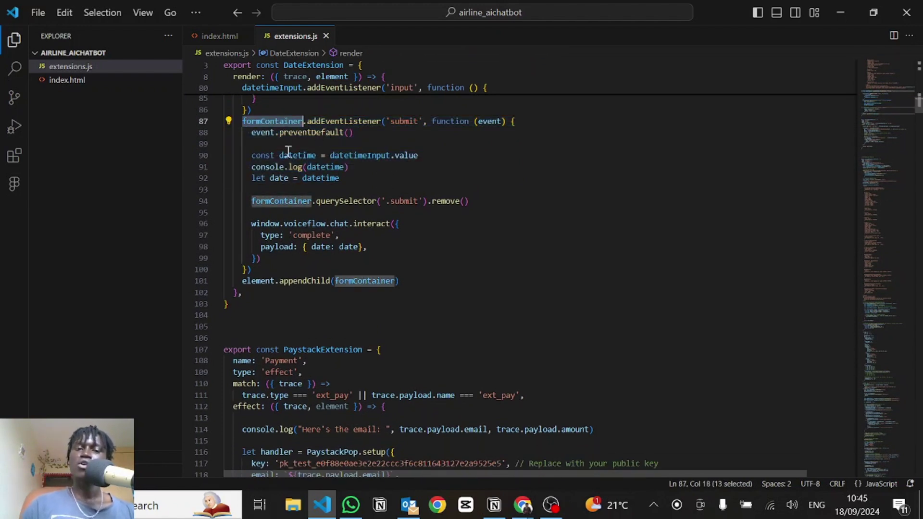
double_click(281, 131)
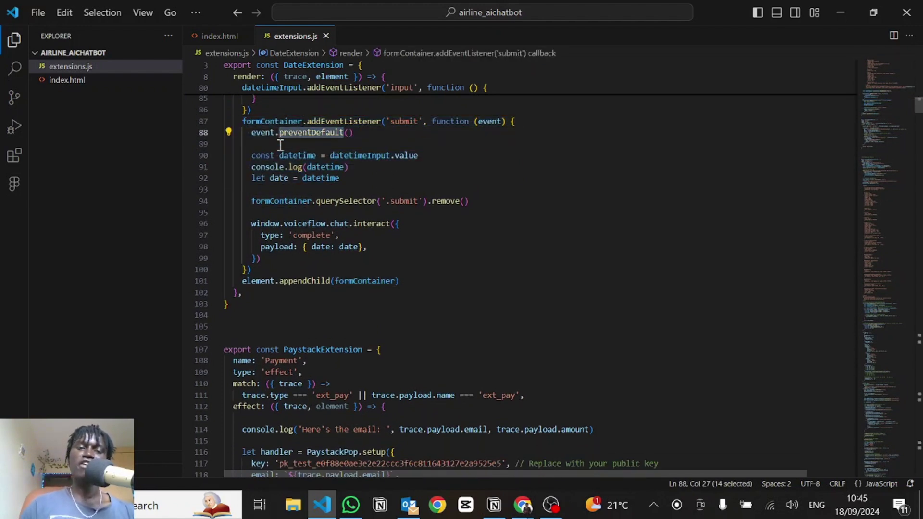
scroll(269, 160, down, 1)
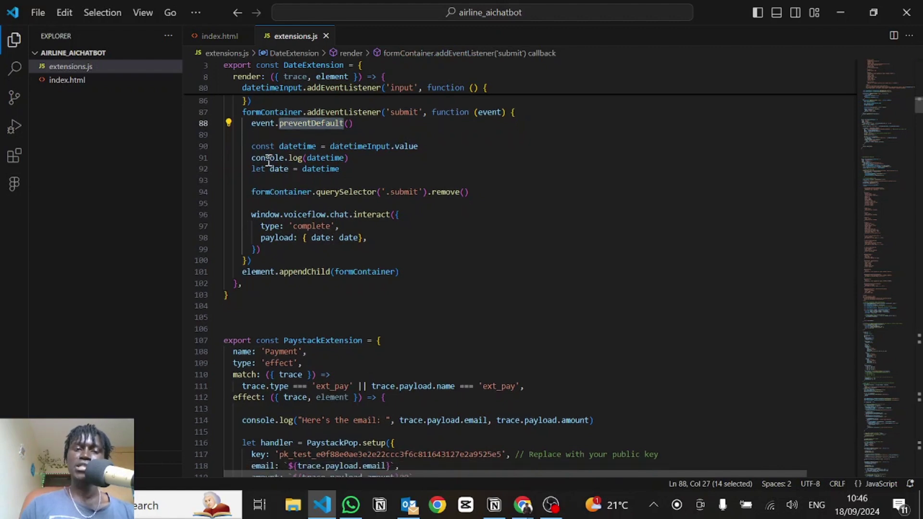
drag(253, 125, 356, 144)
click(345, 126)
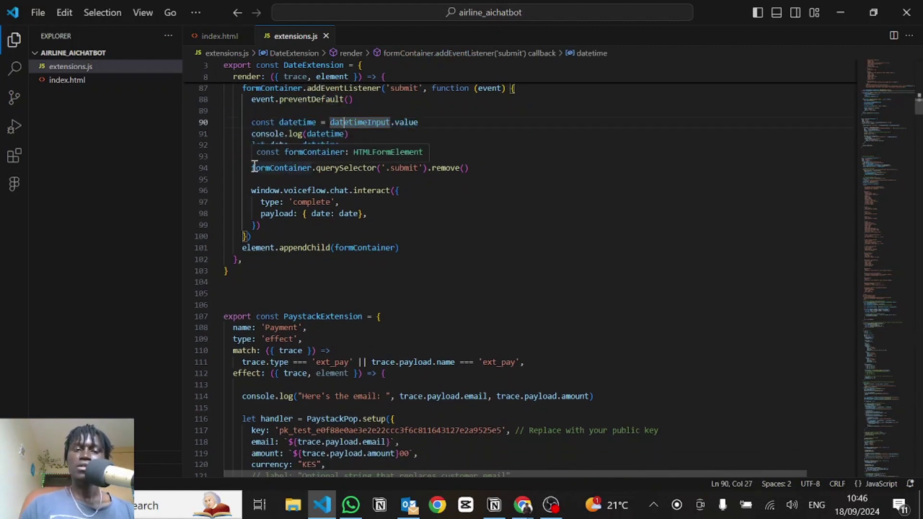
drag(250, 168, 480, 169)
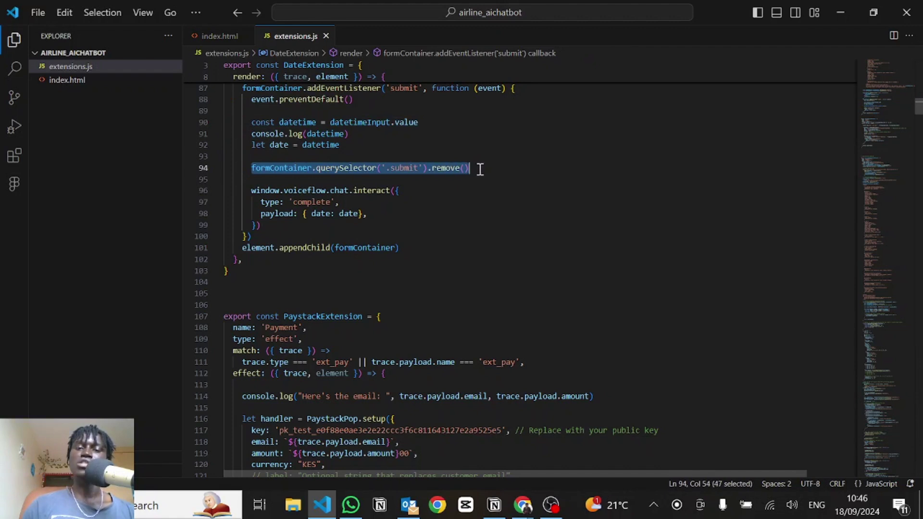
click(481, 169)
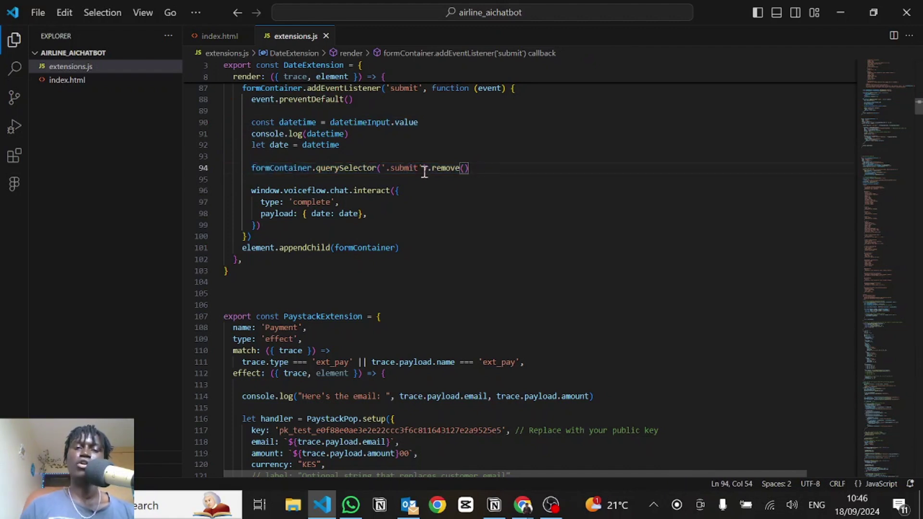
scroll(367, 168, down, 2)
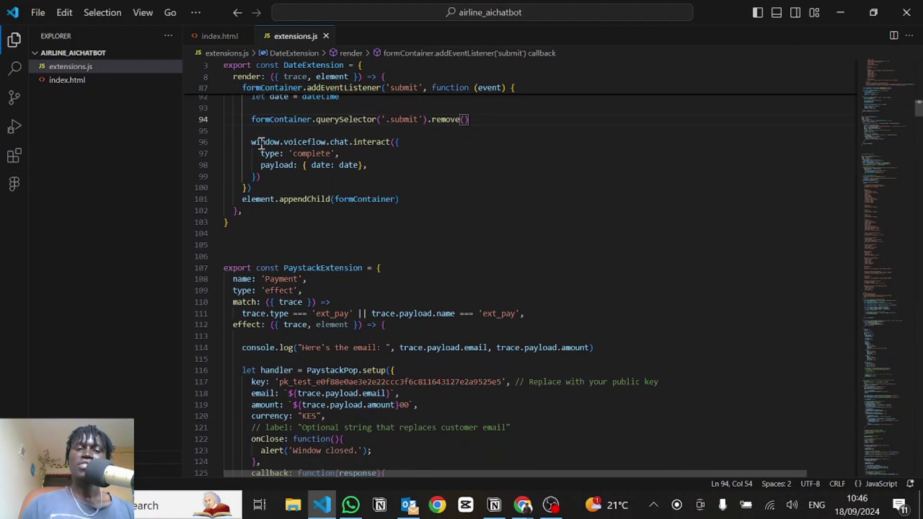
drag(250, 141, 275, 175)
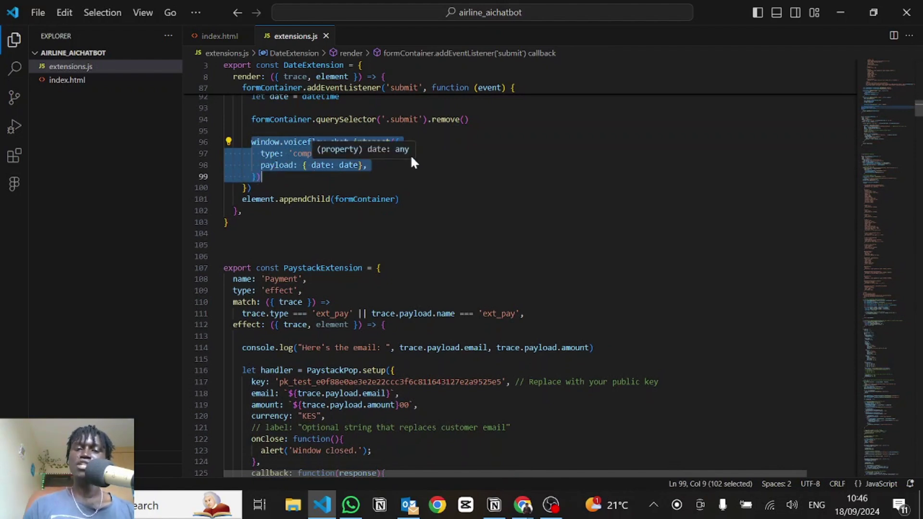
click(373, 167)
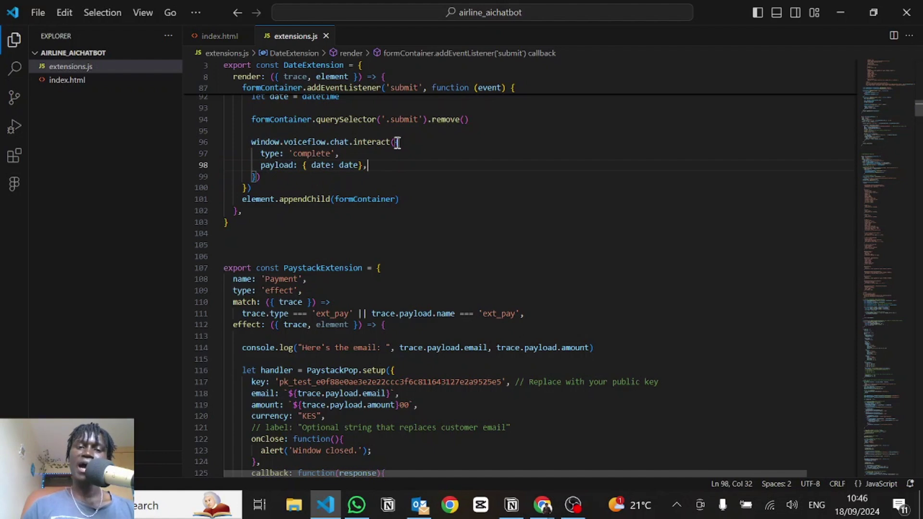
drag(392, 142, 348, 168)
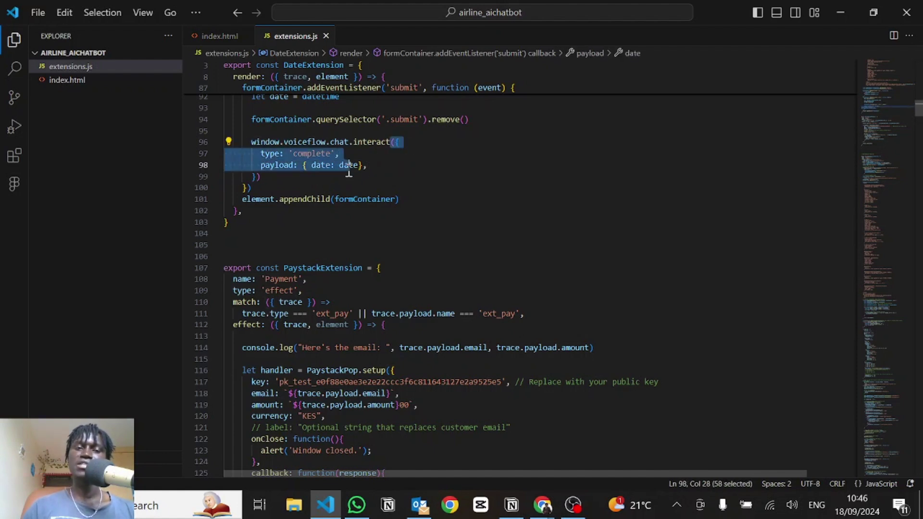
click(315, 162)
double_click(311, 154)
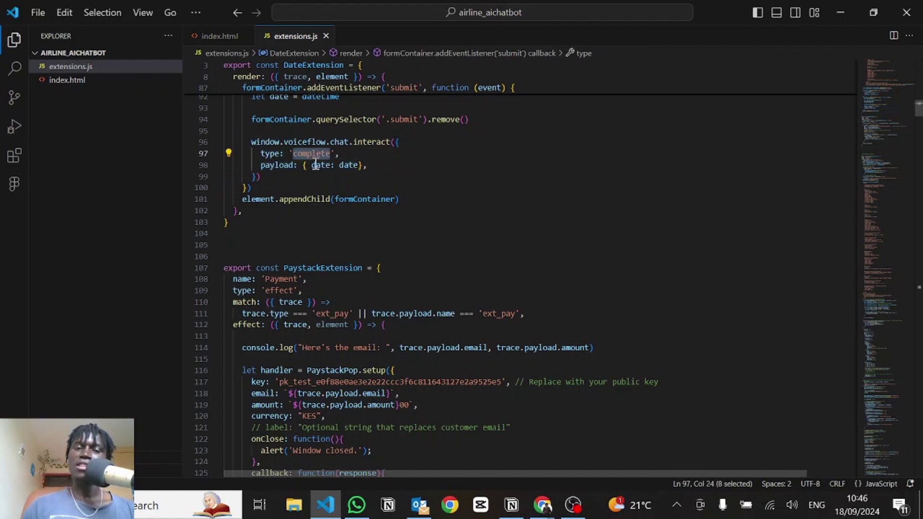
click(314, 165)
click(406, 177)
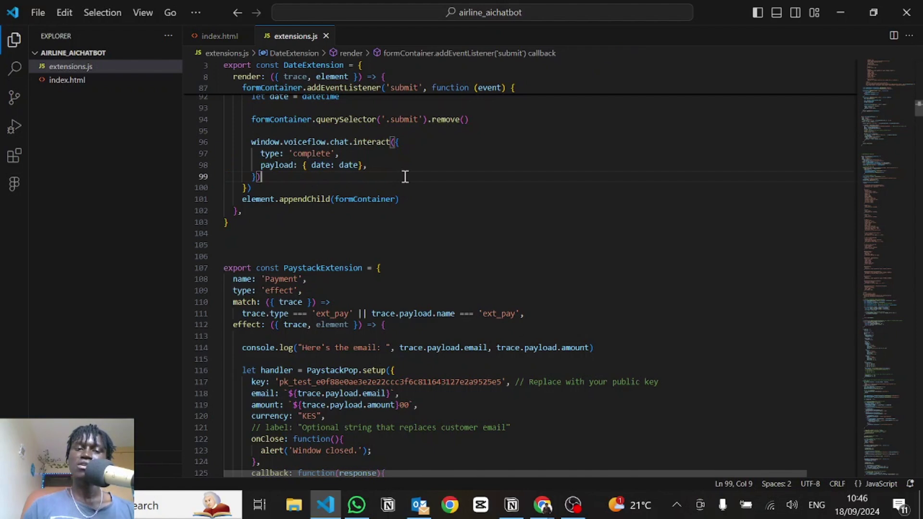
drag(408, 197, 246, 206)
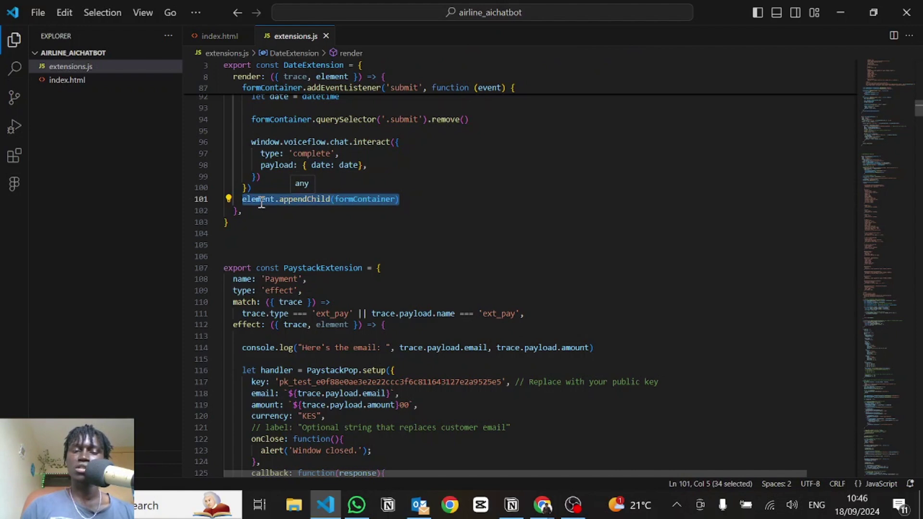
double_click(245, 200)
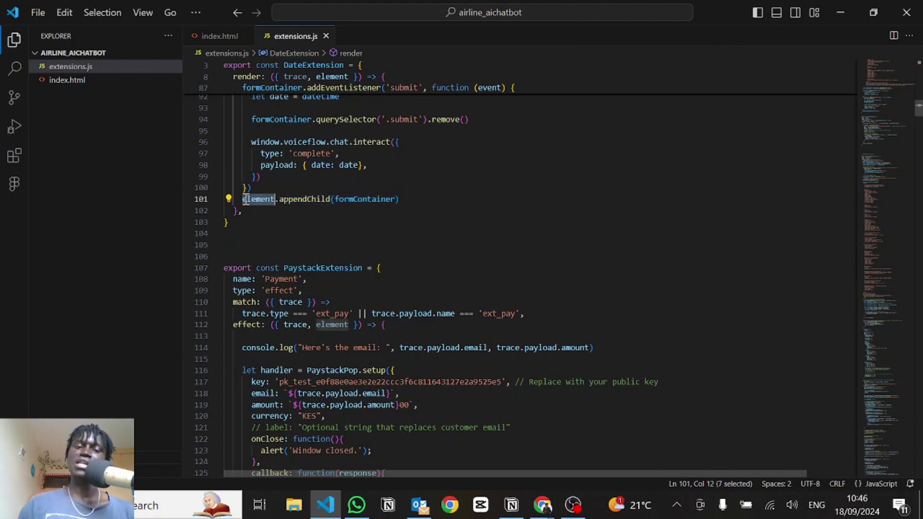
click(285, 200)
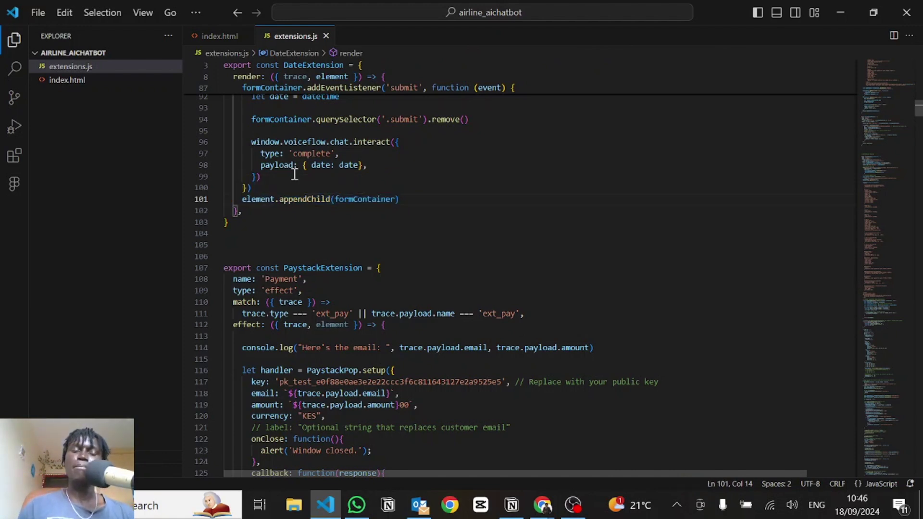
scroll(295, 174, up, 2)
click(262, 239)
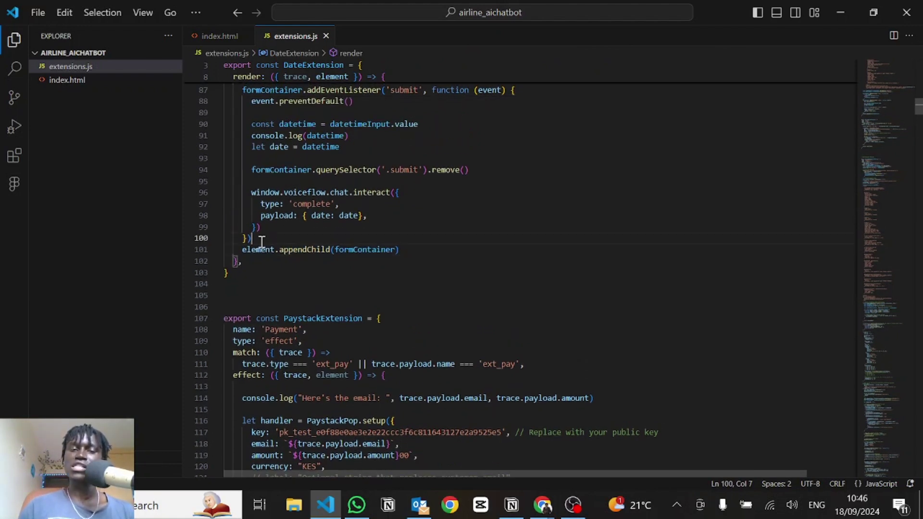
scroll(261, 241, up, 4)
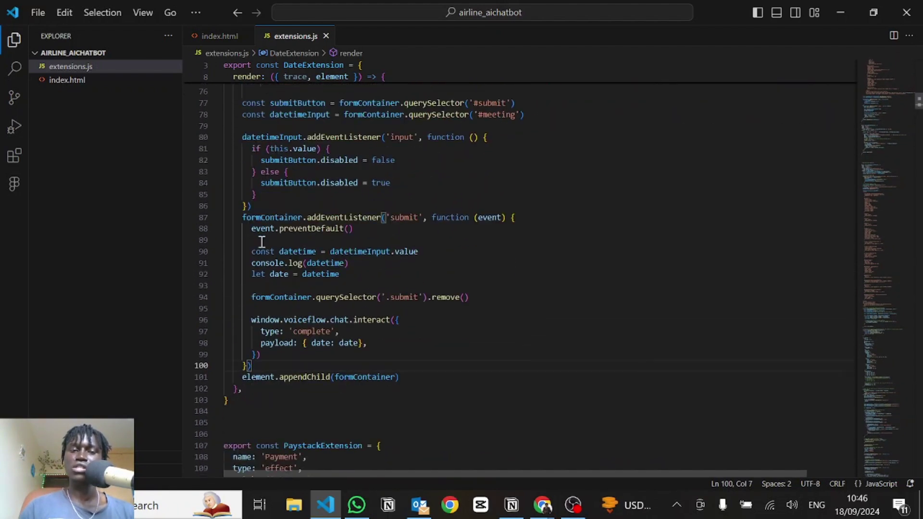
scroll(261, 241, down, 4)
click(323, 248)
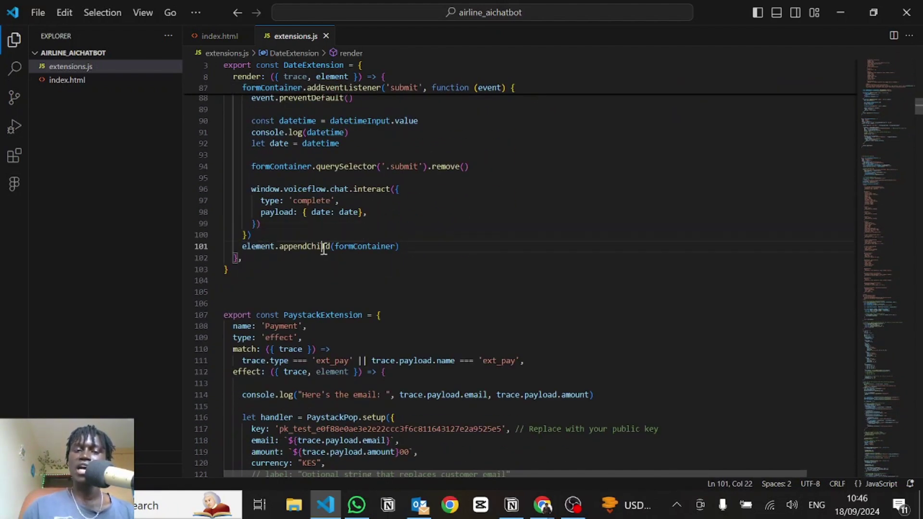
drag(394, 247, 331, 248)
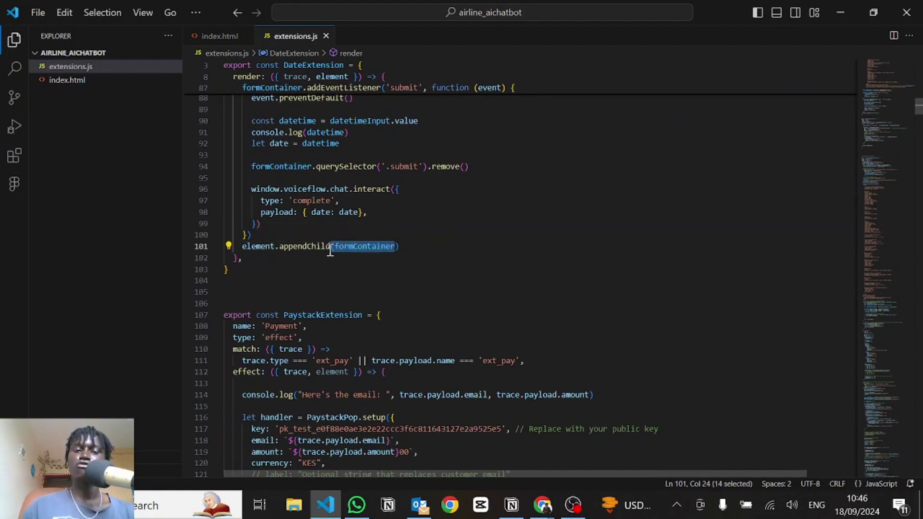
click(391, 233)
key(alt+Tab)
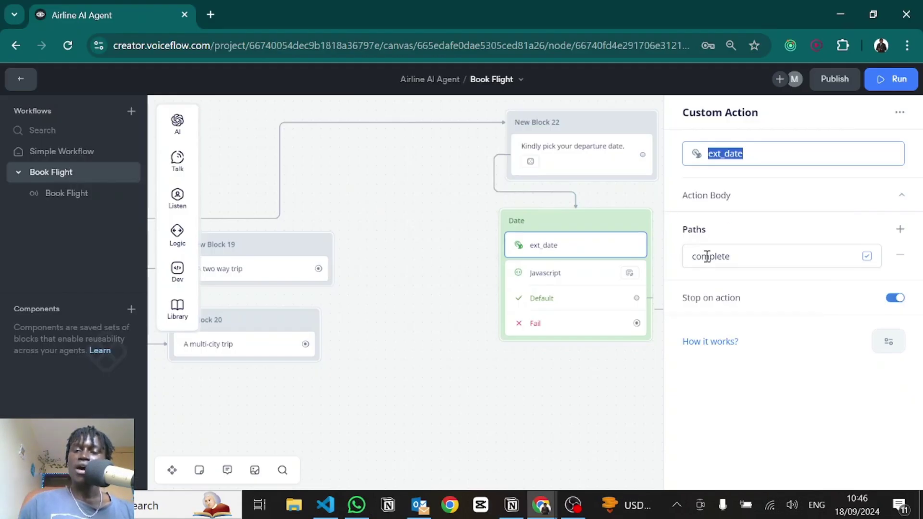
Step: Compare the ext_date action's complete path name with complete on extensions.js line 97
double_click(707, 257)
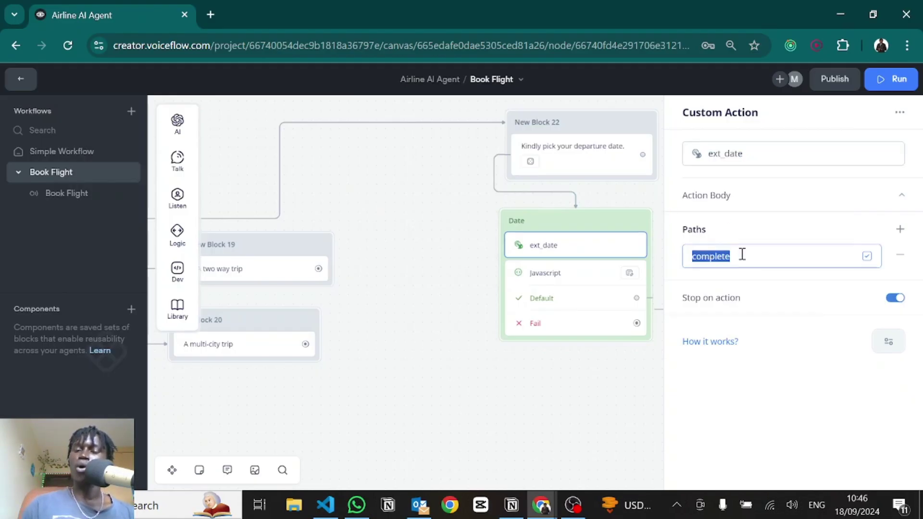
key(alt+Tab)
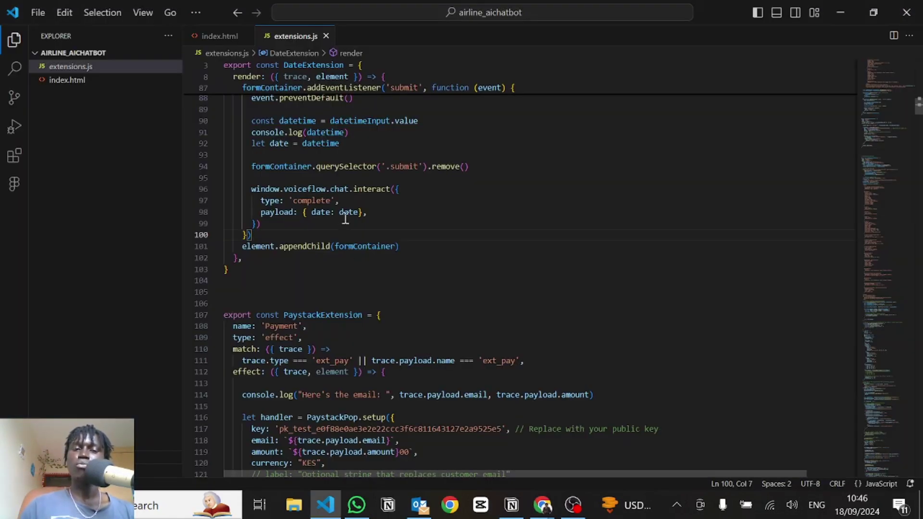
double_click(310, 200)
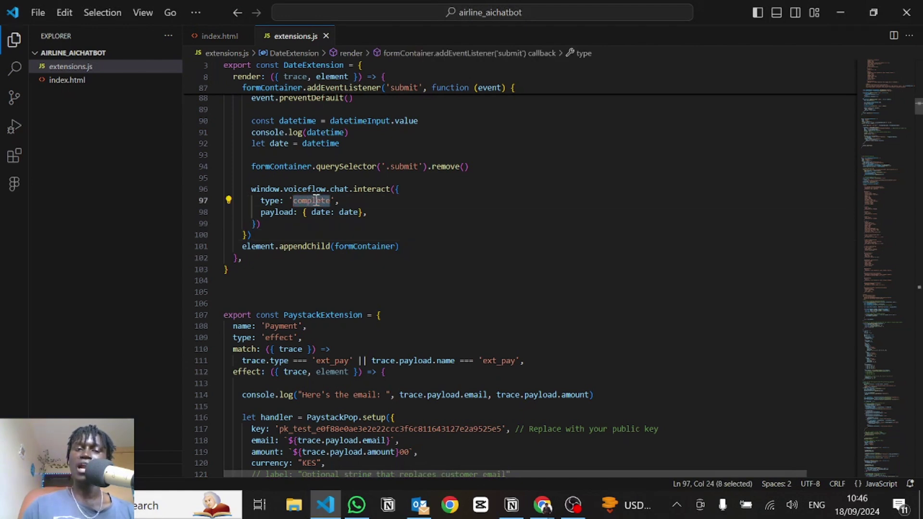
key(alt+Tab)
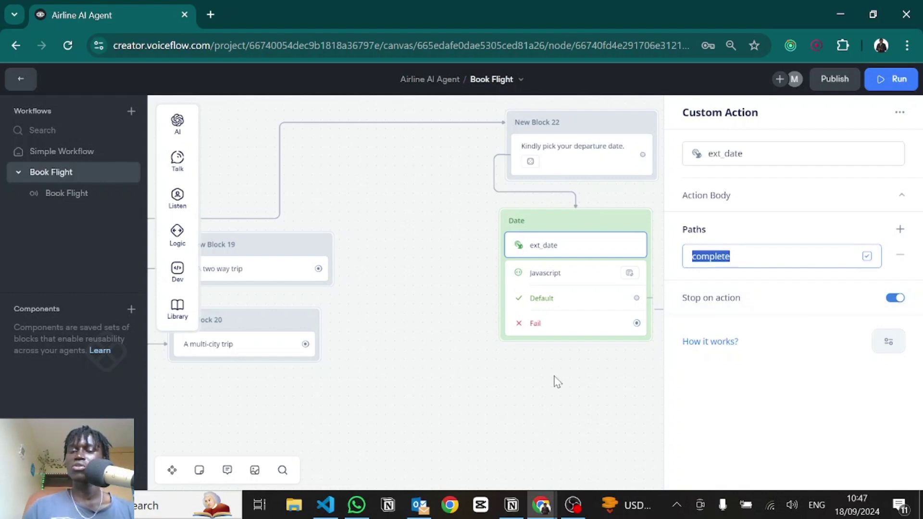
drag(468, 377, 258, 373)
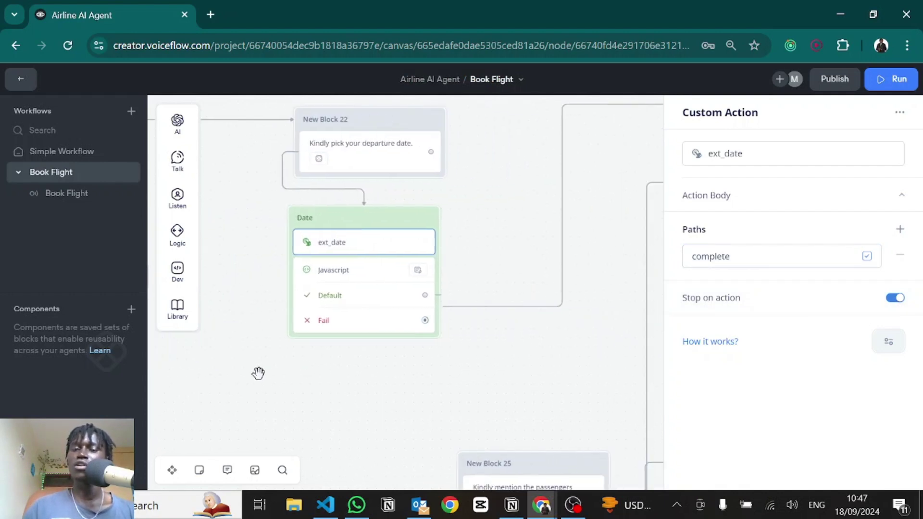
Step: Close the custom action panel and open New Block 24's Get Passengers step
click(558, 340)
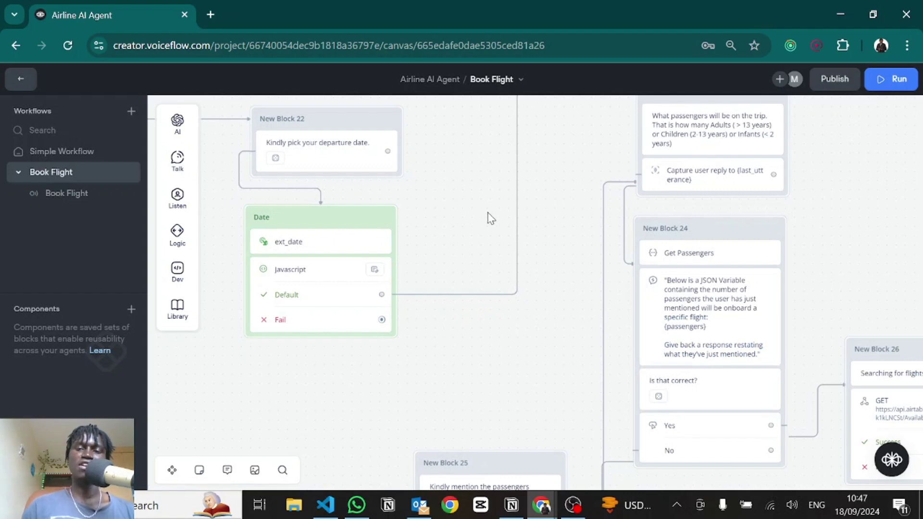
drag(577, 163, 480, 268)
scroll(645, 201, right, 3)
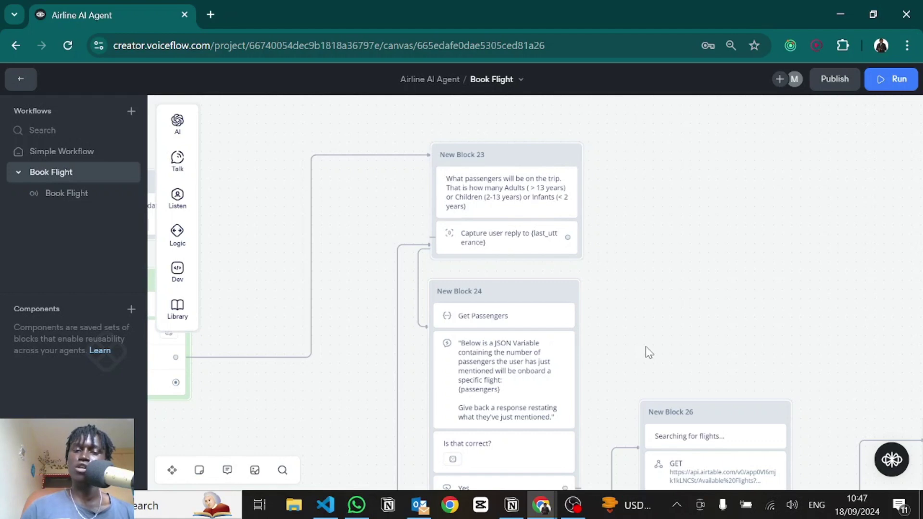
scroll(632, 251, down, 3)
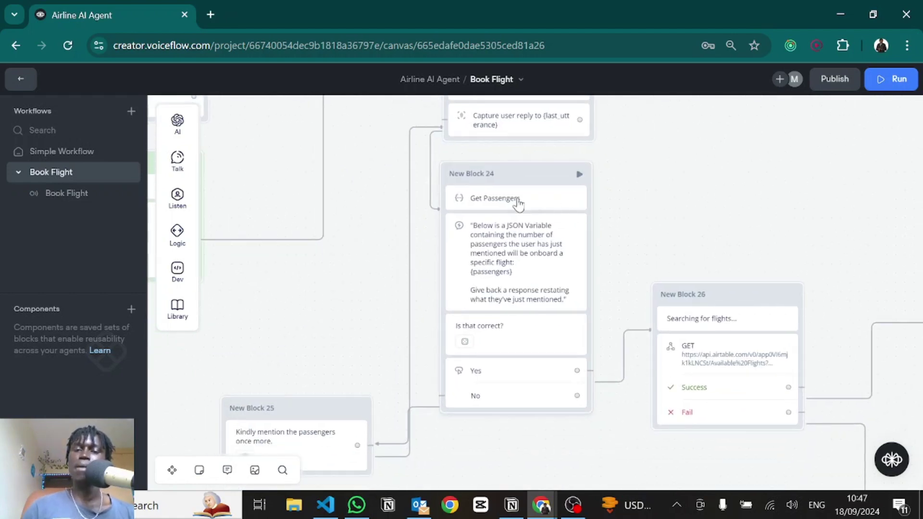
click(516, 200)
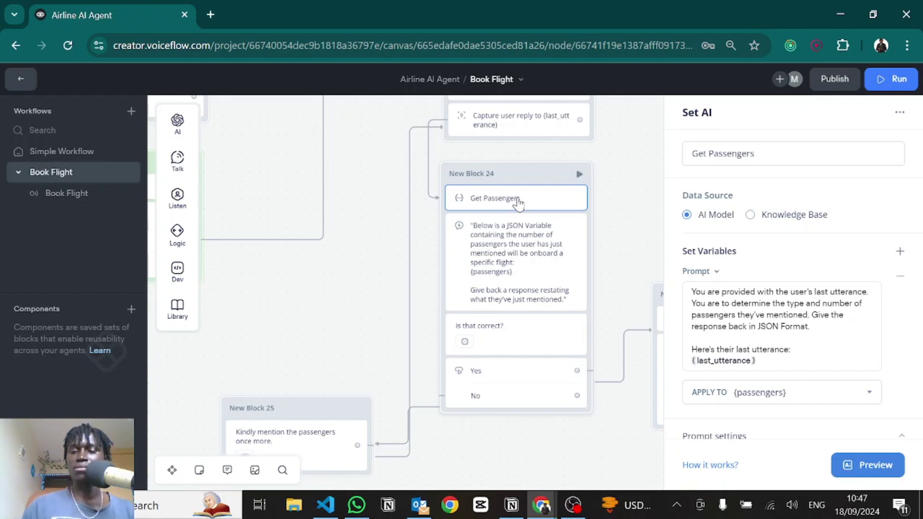
Step: Read the Get Passengers prompt and its System prompt's JSON example answers
drag(693, 278, 829, 315)
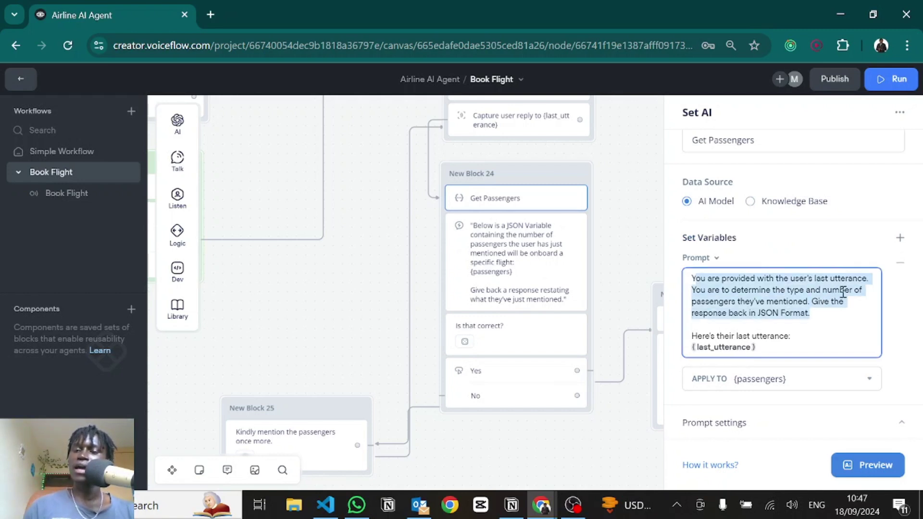
click(816, 314)
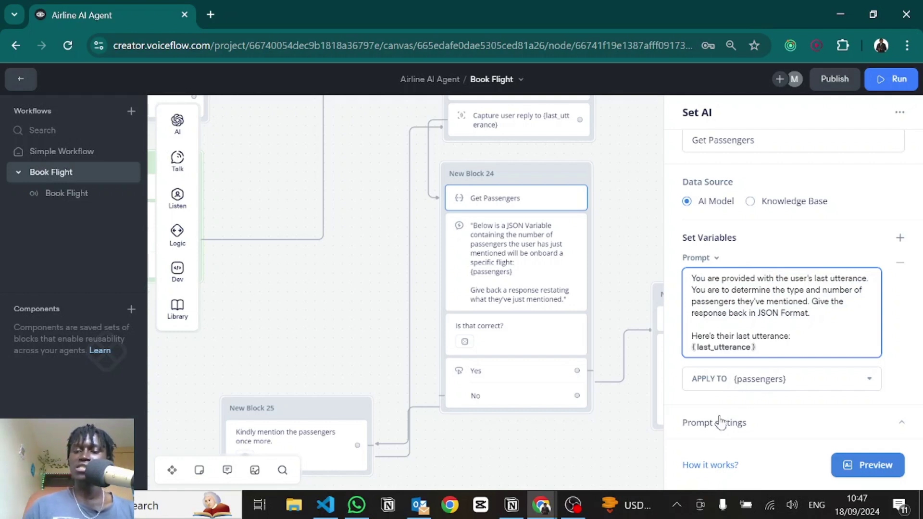
scroll(728, 312, down, 7)
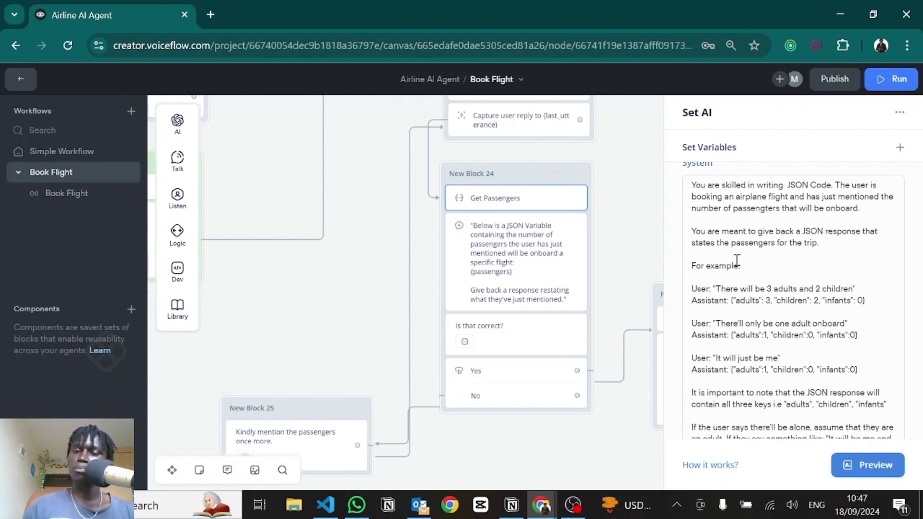
scroll(737, 262, down, 3)
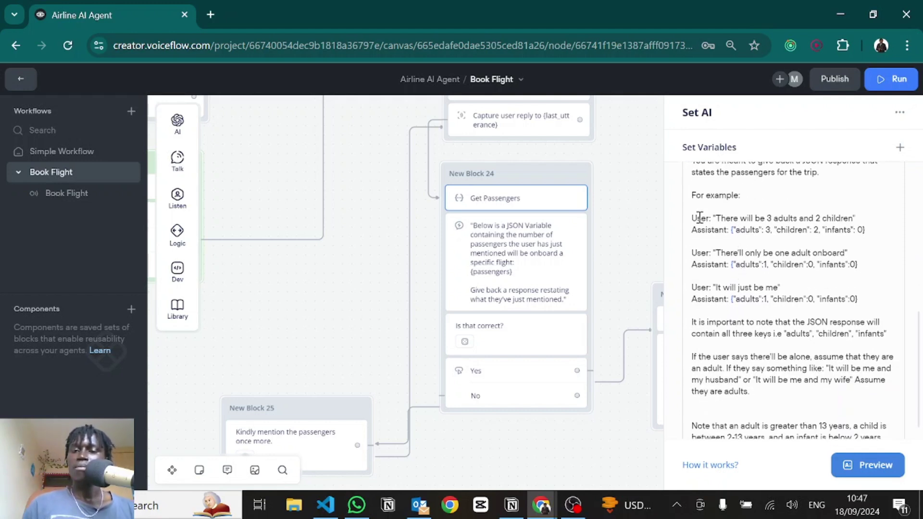
drag(699, 218, 707, 218)
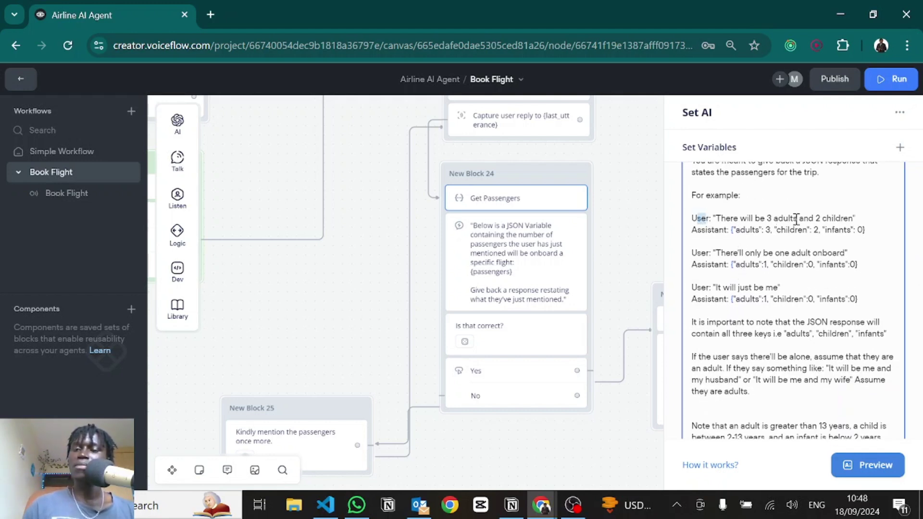
drag(730, 231, 894, 227)
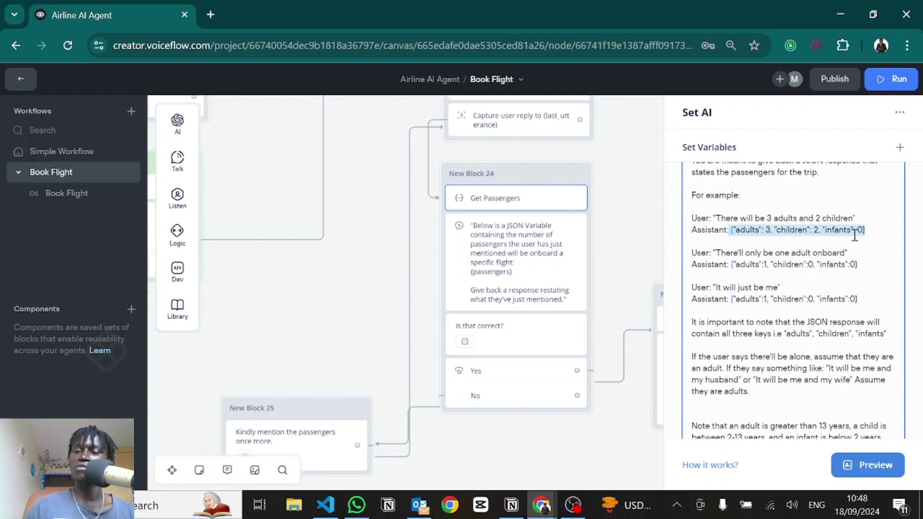
click(758, 255)
scroll(759, 256, down, 1)
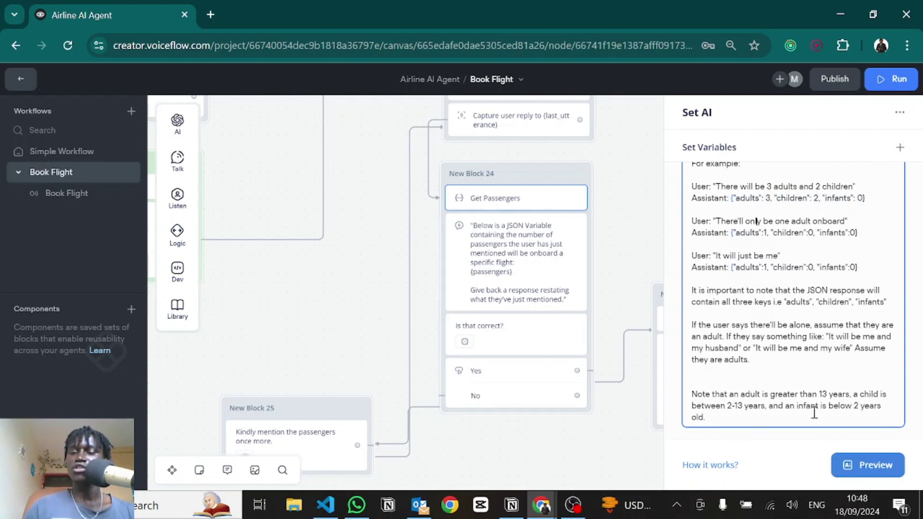
scroll(718, 242, up, 5)
click(569, 263)
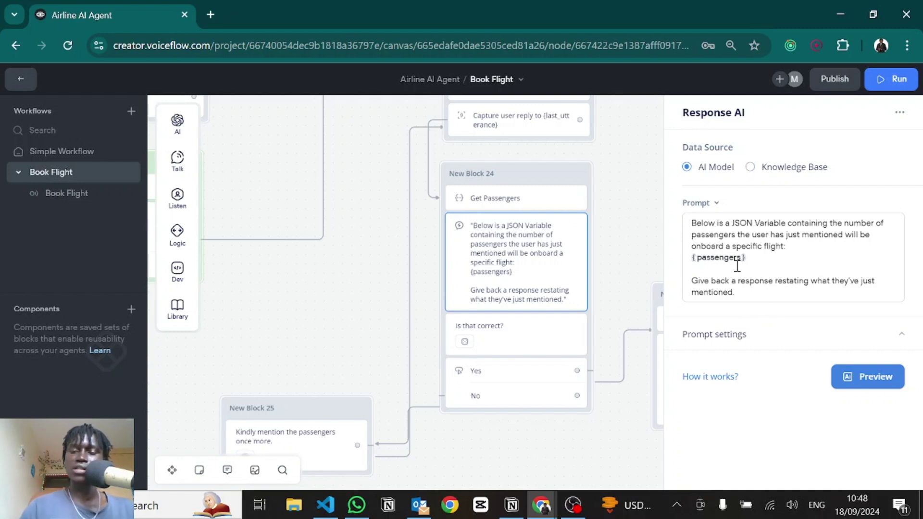
Step: Expand the prompt settings and highlight the first example's passenger JSON and plain-English reply
click(738, 344)
scroll(739, 350, down, 5)
scroll(739, 349, down, 1)
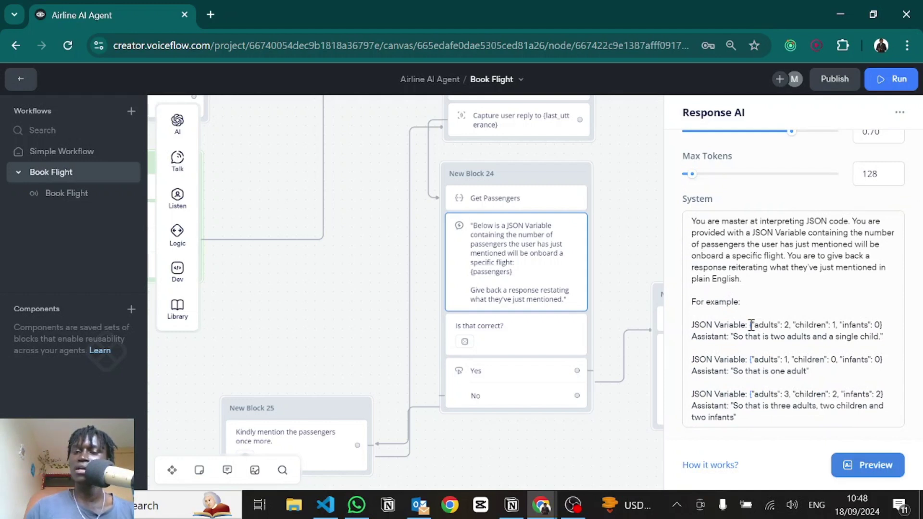
drag(751, 325, 884, 323)
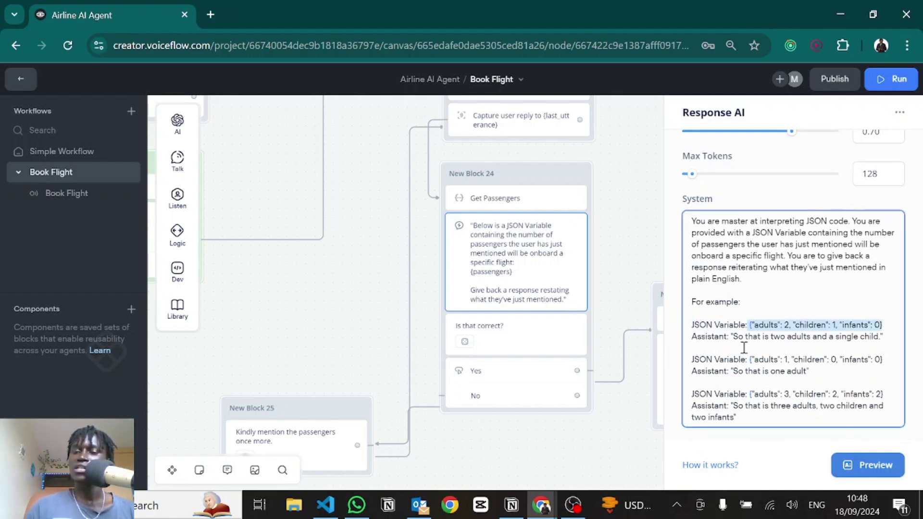
drag(734, 338, 884, 337)
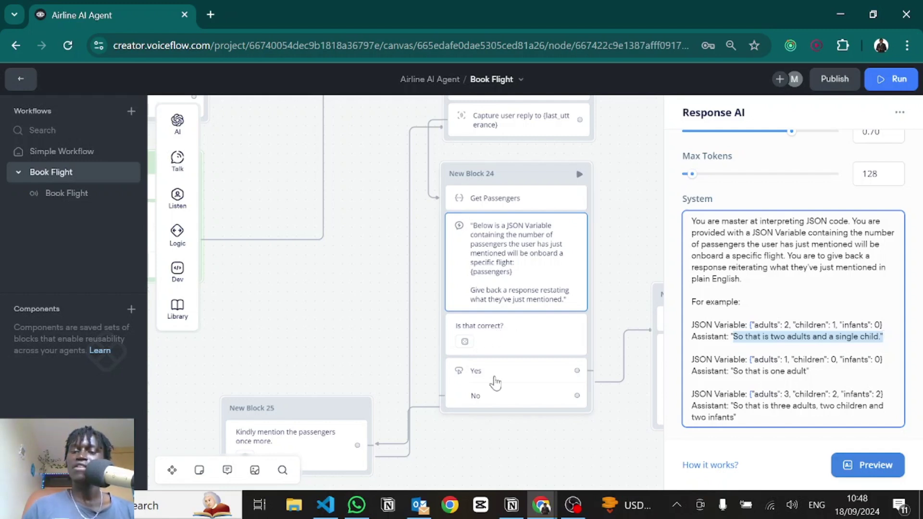
drag(587, 439, 427, 377)
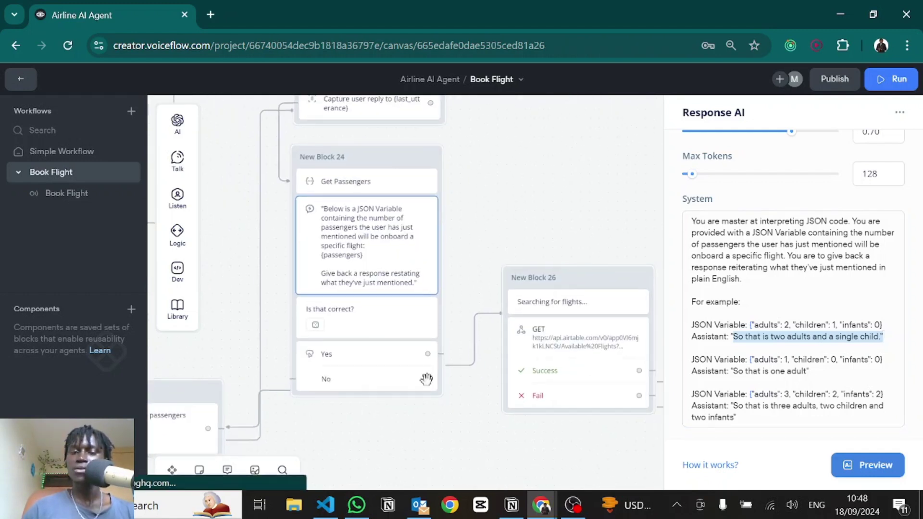
Step: Select the start of New Block 26's flight-search request URL, then bring up Airtable's API docs
click(312, 453)
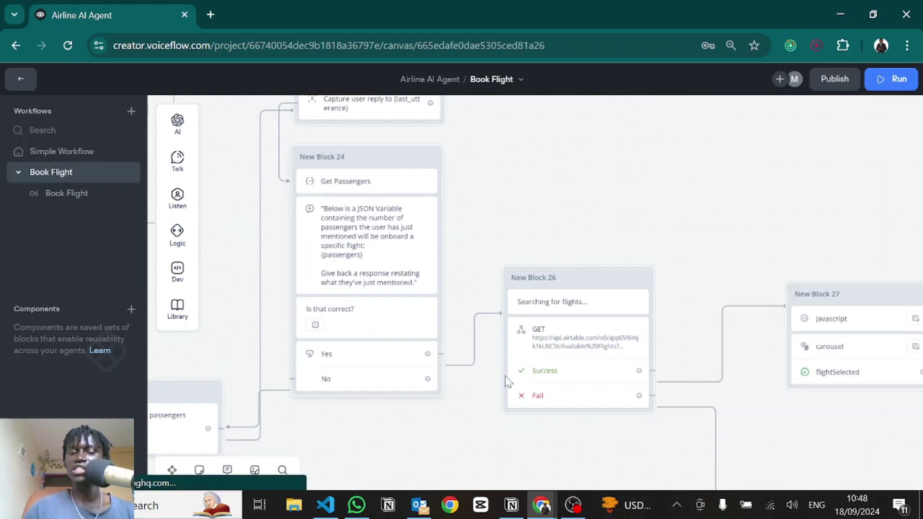
scroll(593, 340, left, 5)
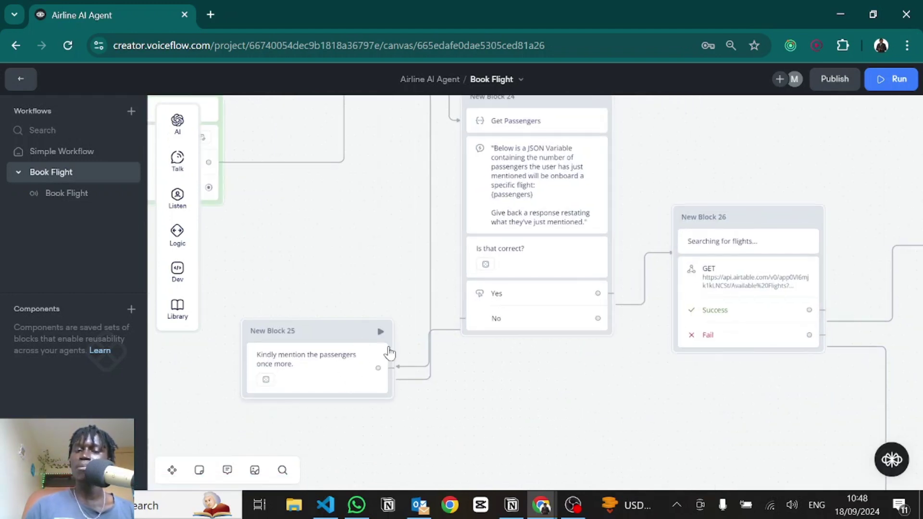
drag(377, 261, 324, 366)
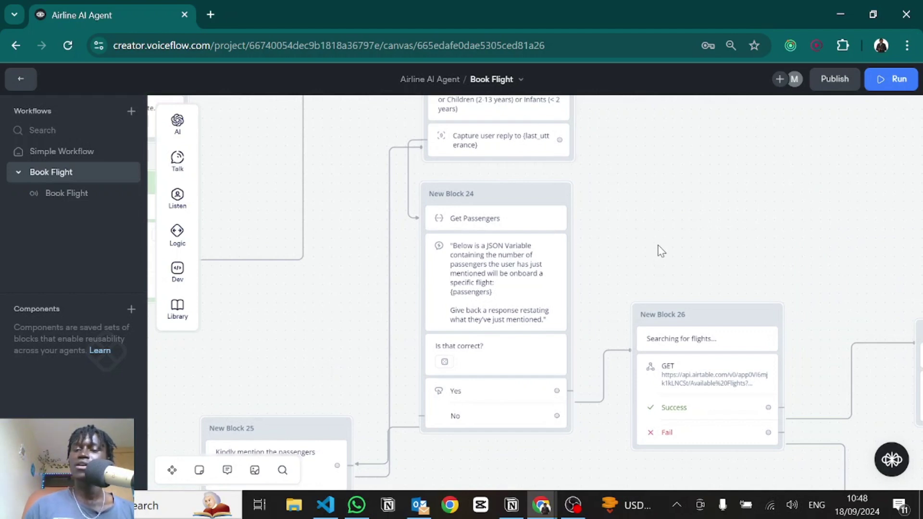
drag(633, 243, 554, 130)
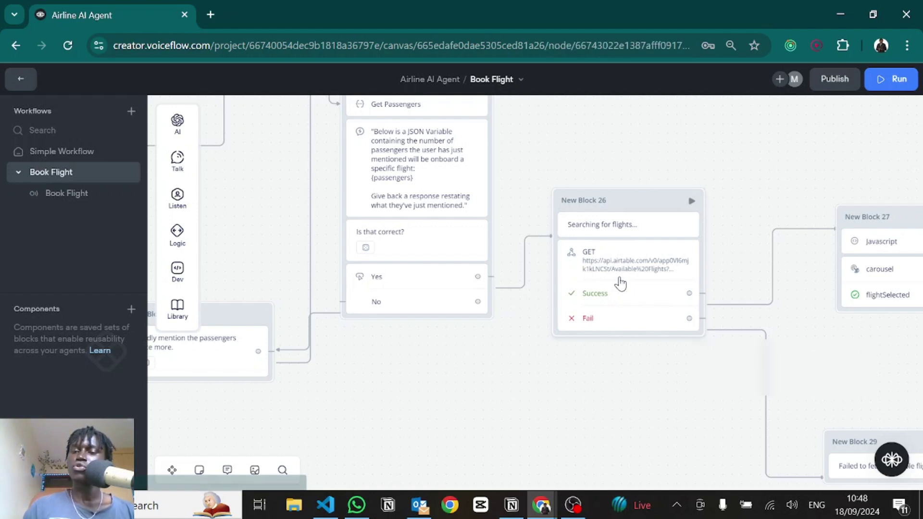
click(620, 283)
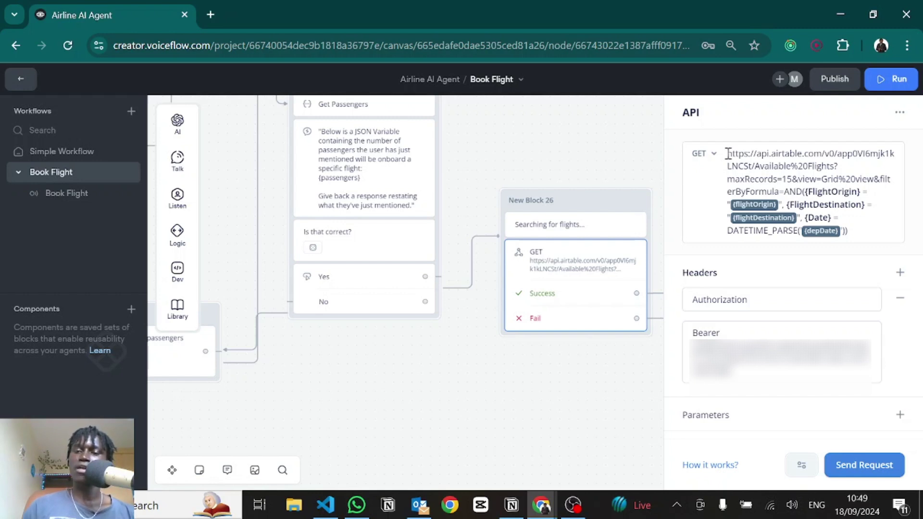
drag(727, 154, 828, 200)
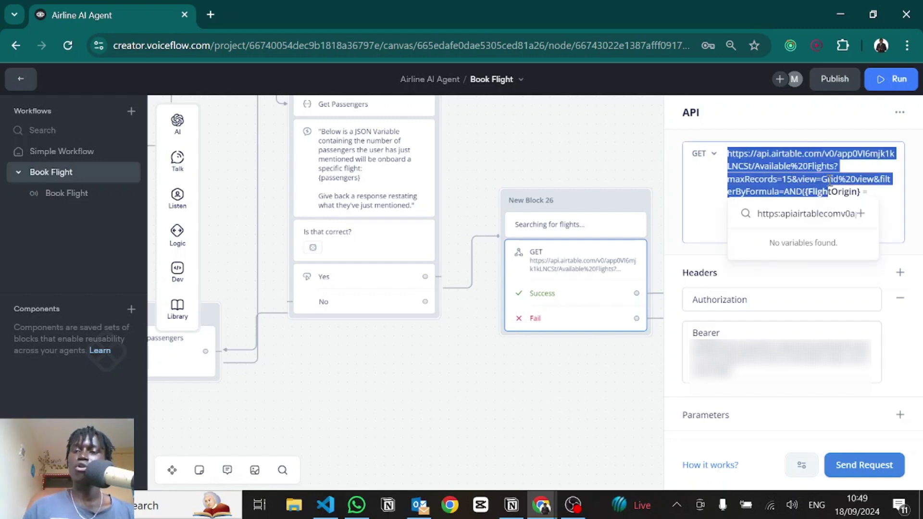
key(alt+Tab)
click(432, 15)
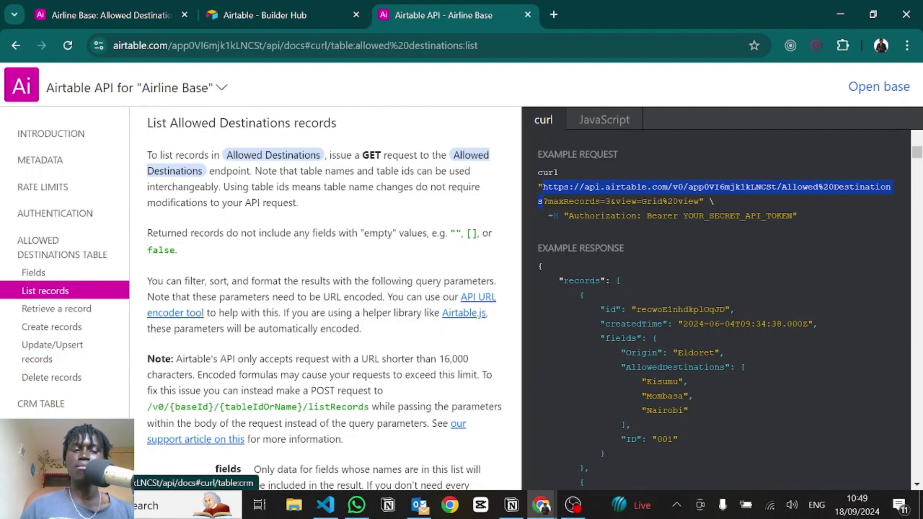
Step: Open the Available Flights Table's List records docs and select the example request URL
click(48, 433)
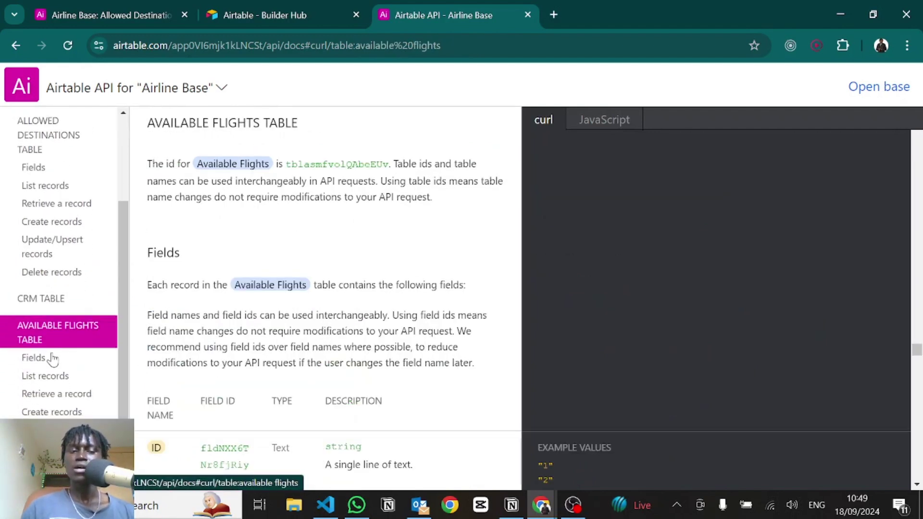
click(53, 377)
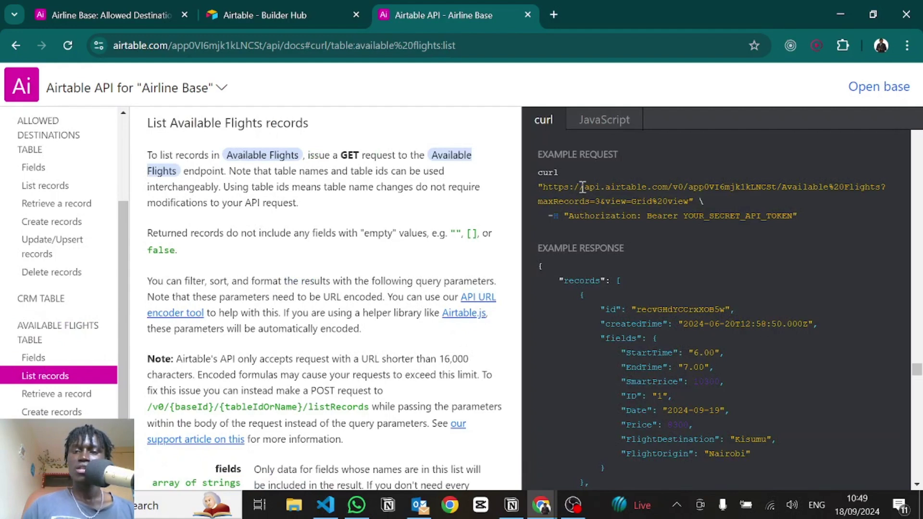
drag(542, 187, 683, 204)
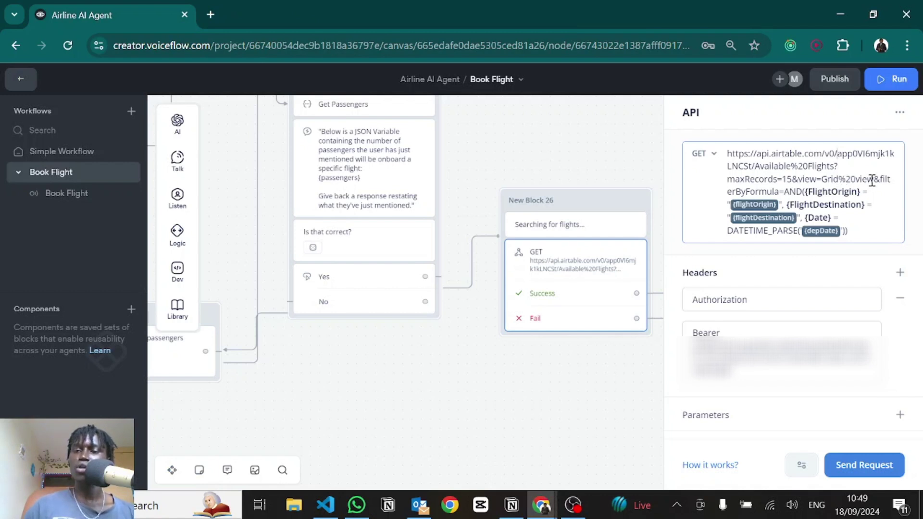
Step: Inspect the URL's filterByFormula and DATETIME_PARSE parts, then close the API settings
drag(873, 180, 862, 205)
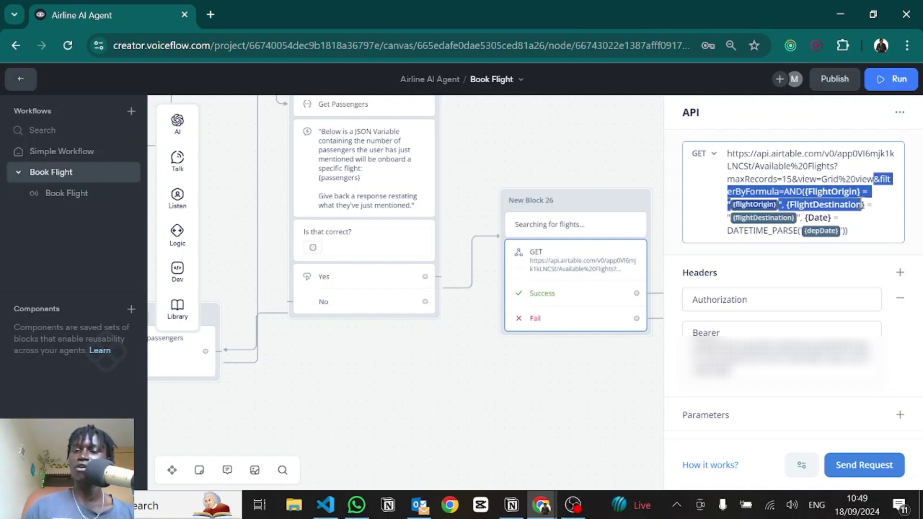
click(767, 196)
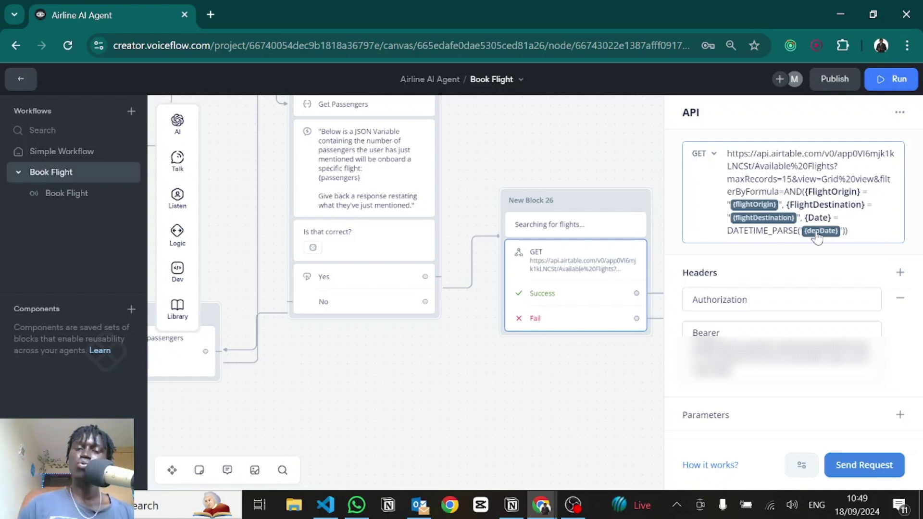
double_click(748, 230)
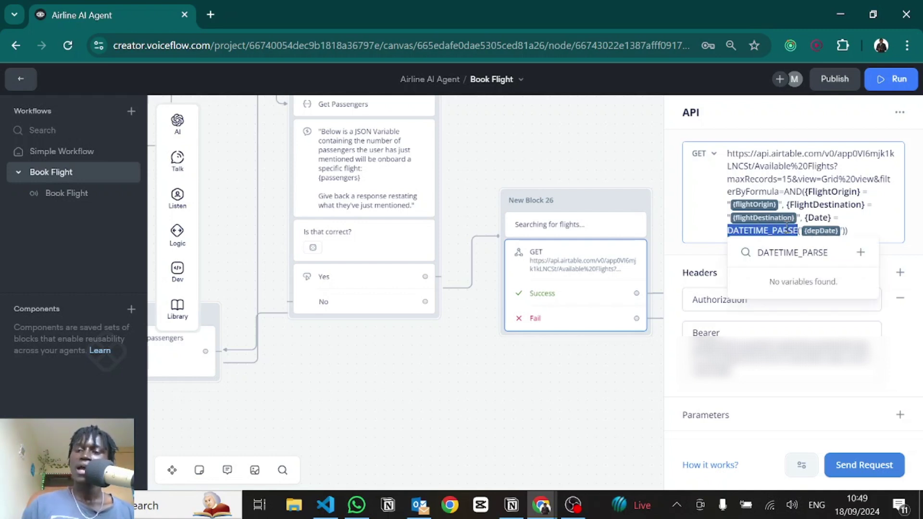
click(445, 416)
scroll(587, 385, left, 5)
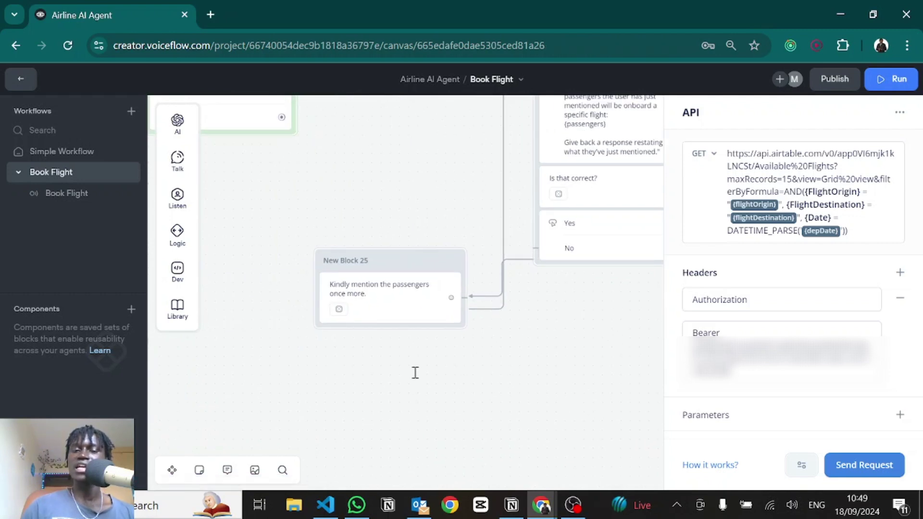
click(406, 328)
Step: Match the Date block's last_event.payload.date to the payload date key in extensions.js
scroll(365, 269, down, 5)
scroll(330, 325, up, 3)
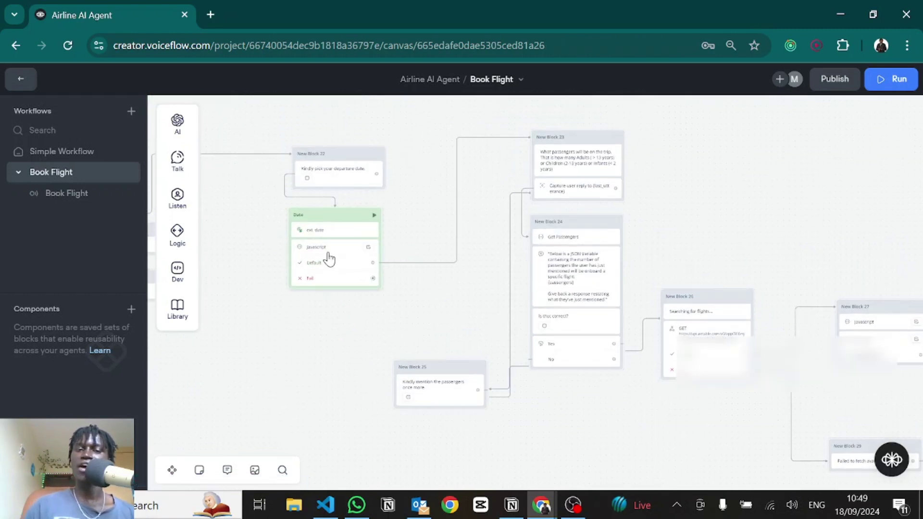
click(328, 260)
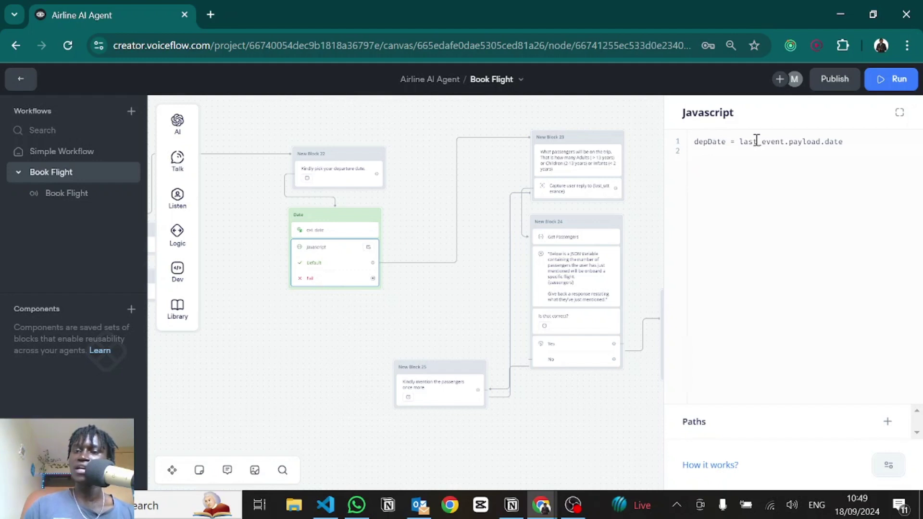
drag(740, 141, 843, 144)
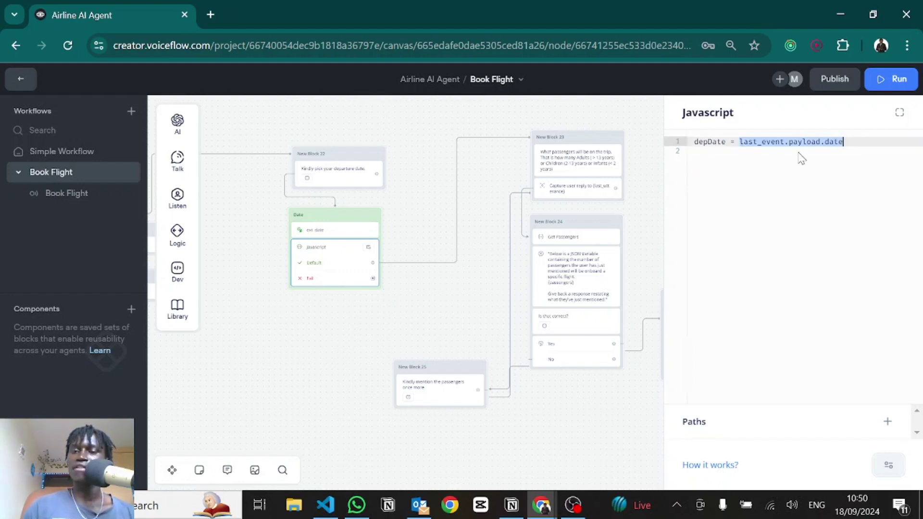
key(alt+Tab)
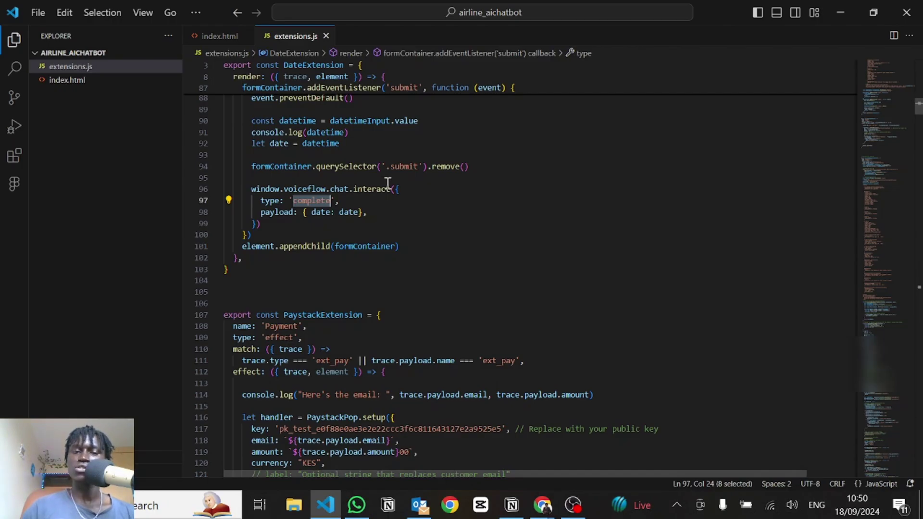
drag(397, 188, 294, 212)
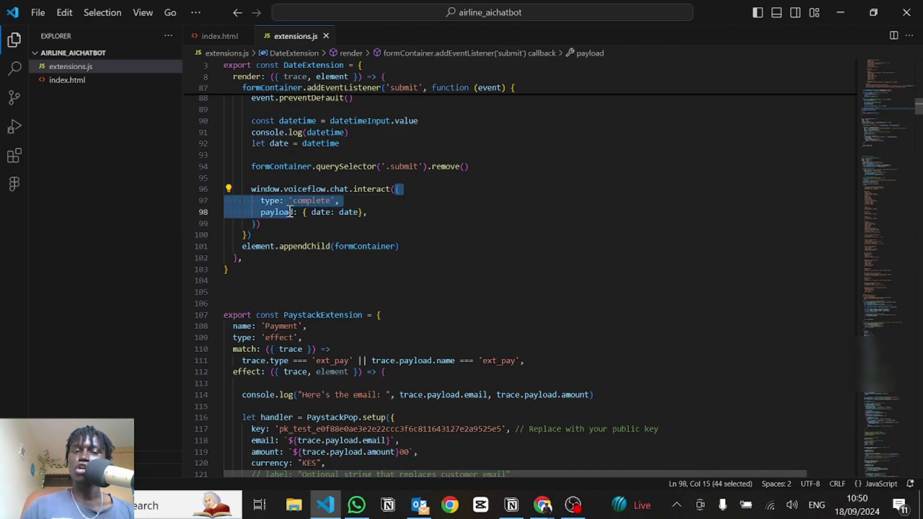
double_click(279, 212)
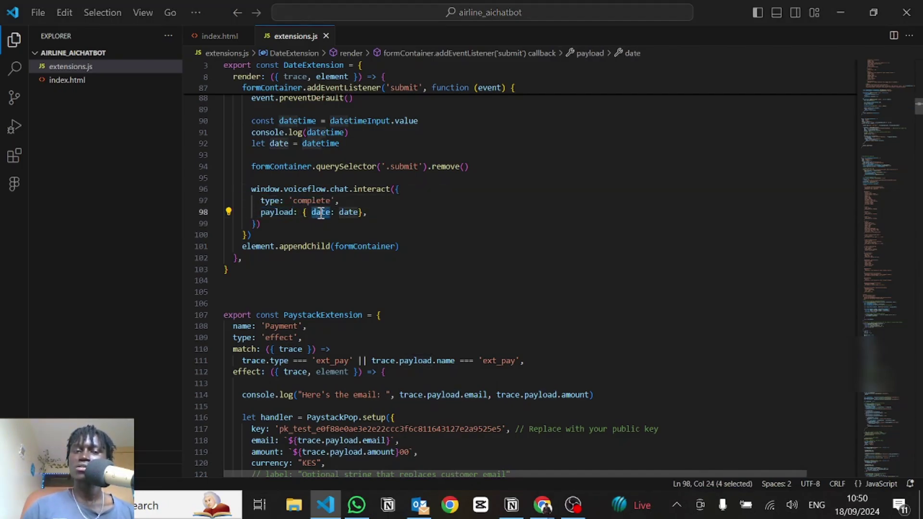
key(alt+Tab)
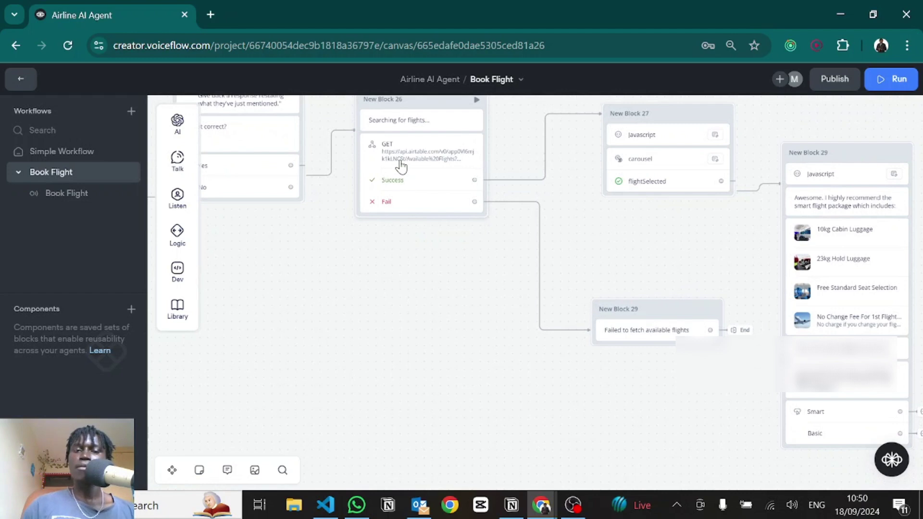
Step: Open the flight-search API step and check its authorization token and response.records capture
click(401, 166)
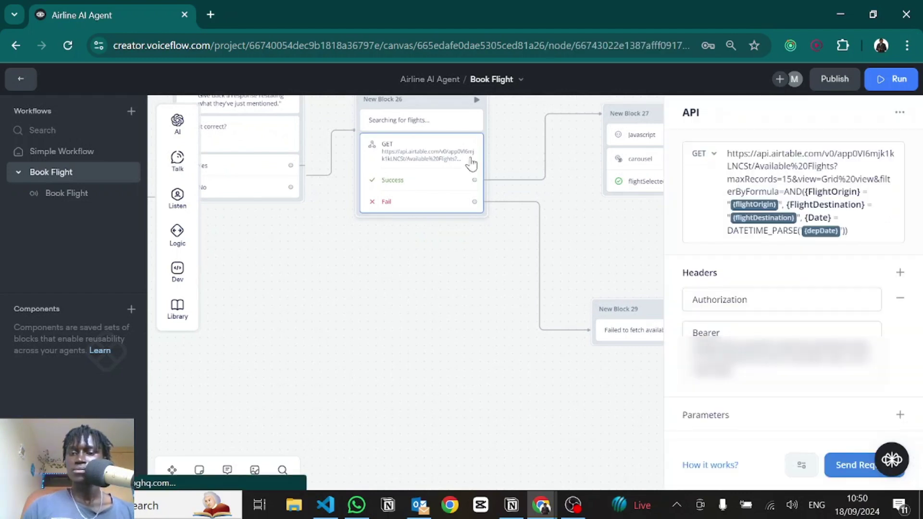
triple_click(735, 368)
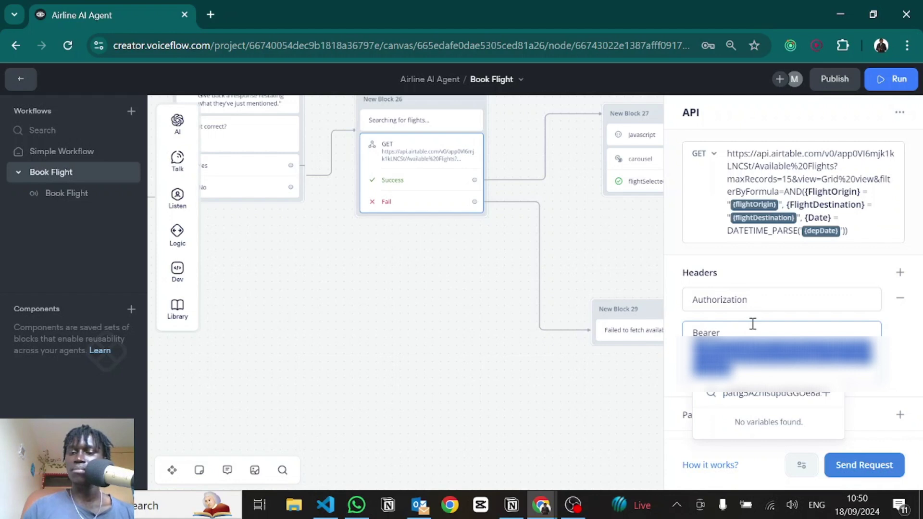
key(Escape)
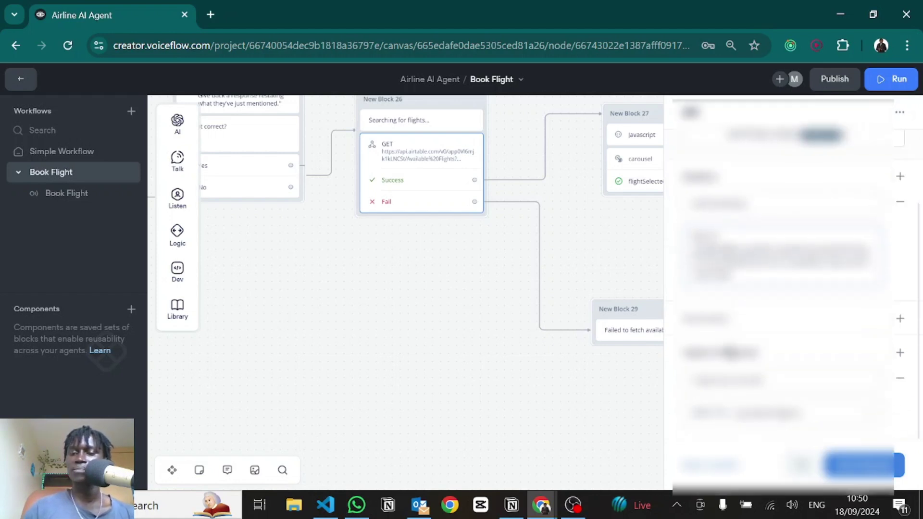
click(775, 378)
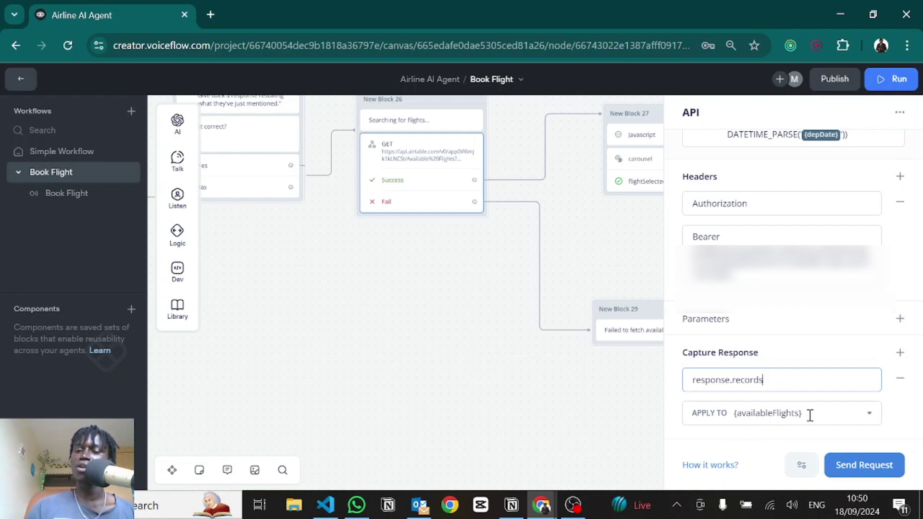
Step: Test the request with destination Kisumu and the pasted departure date, reviewing returned flight records
click(863, 464)
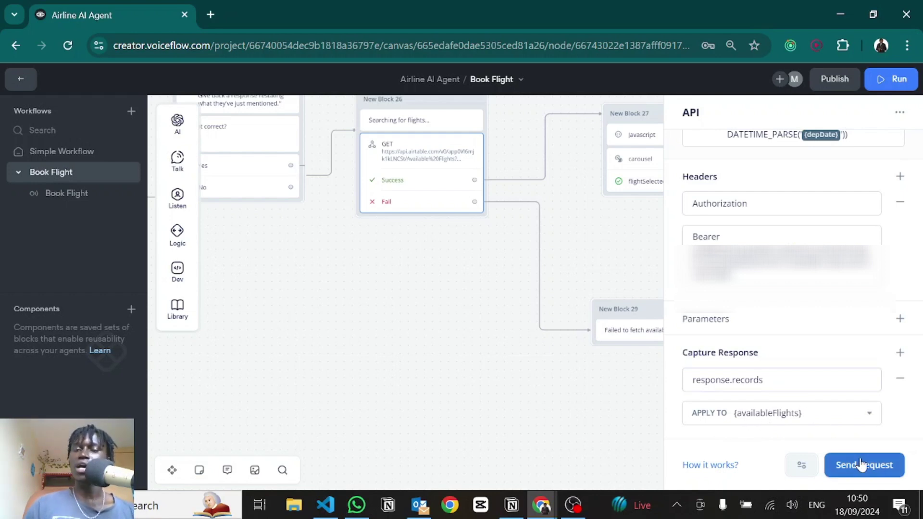
click(423, 187)
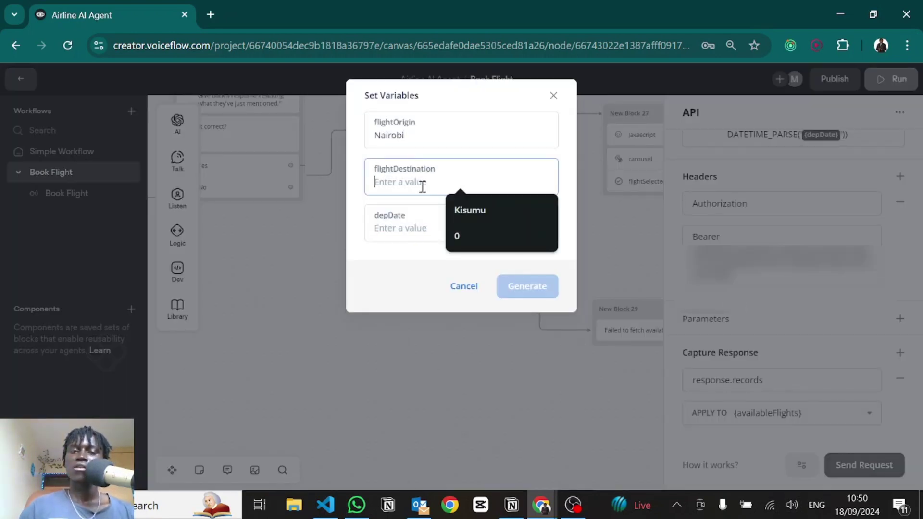
click(491, 211)
click(394, 230)
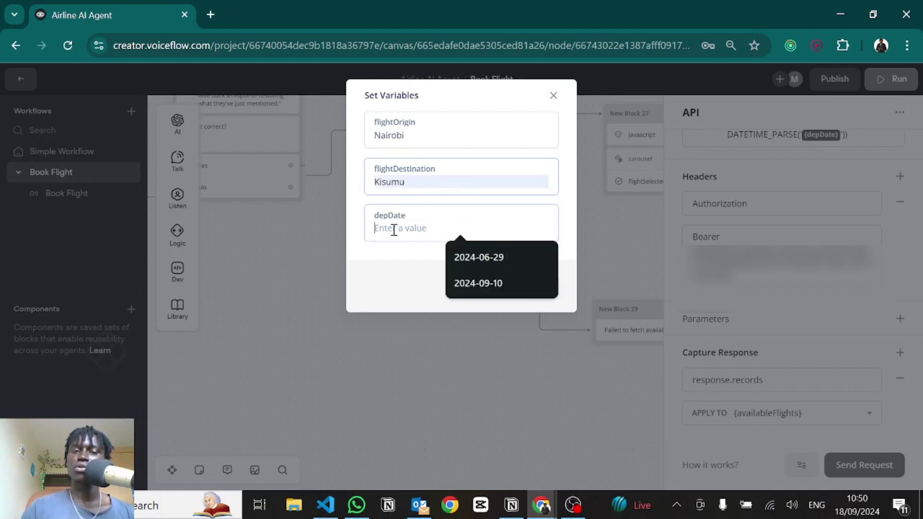
text(2024-09-29)
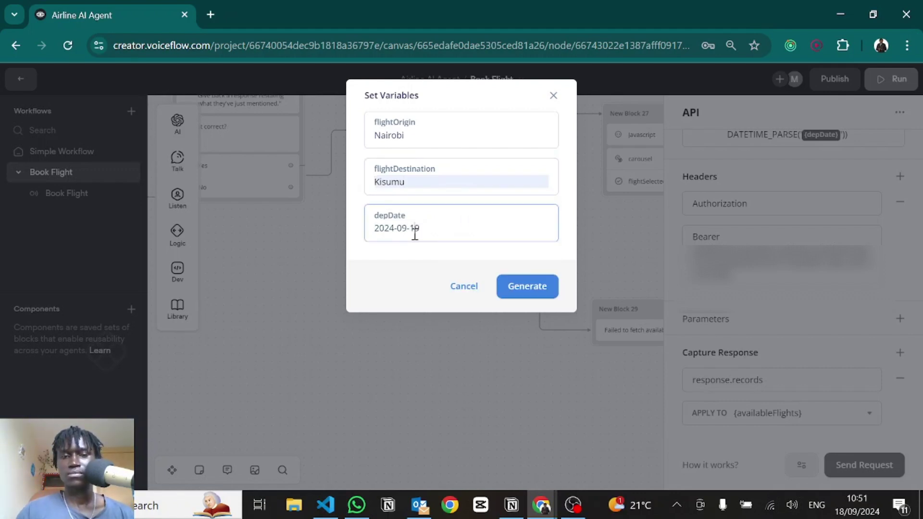
click(553, 286)
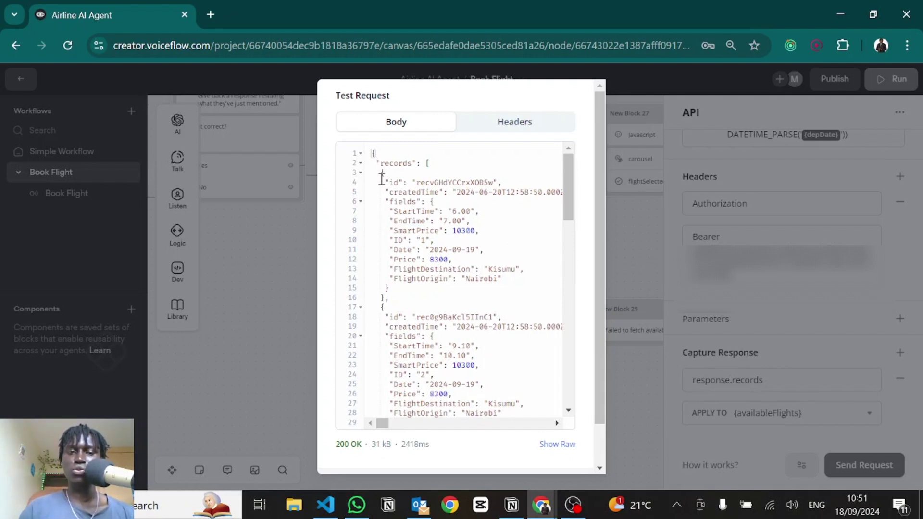
drag(381, 172, 412, 258)
click(412, 258)
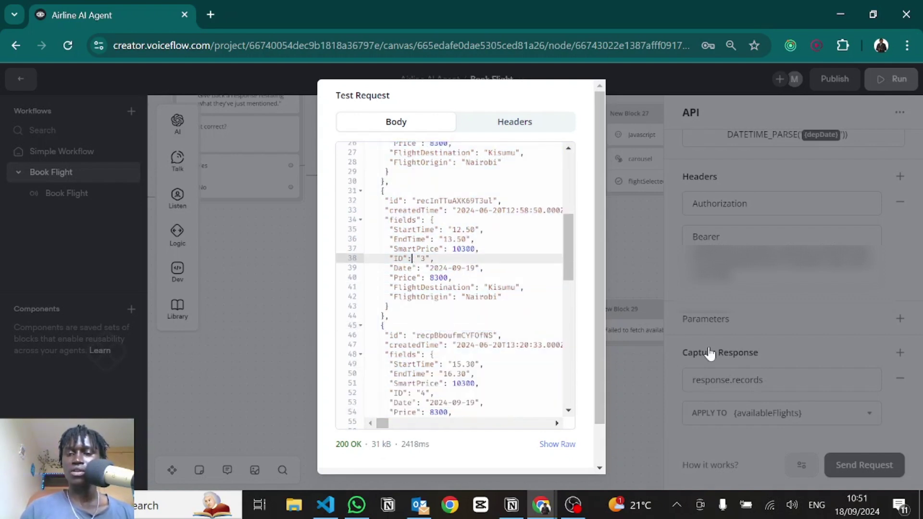
key(Escape)
click(488, 367)
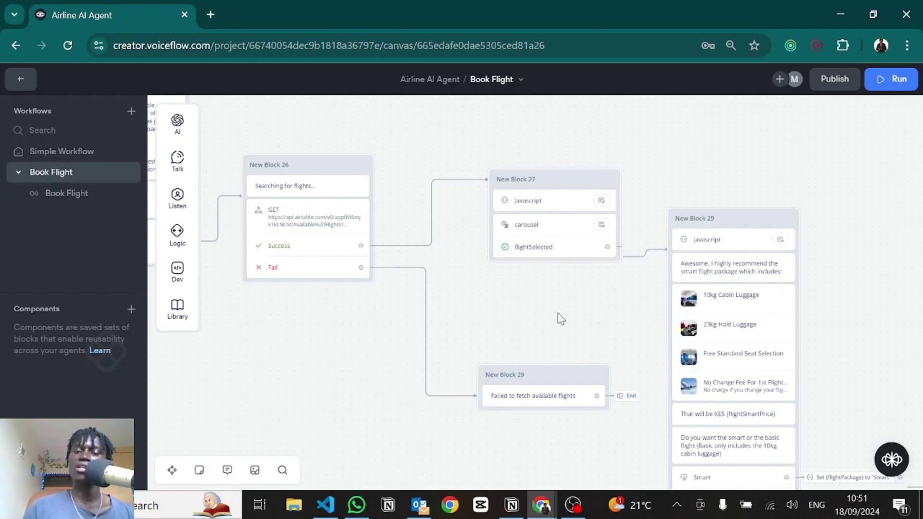
Step: Open New Block 27's carousel Javascript full width and highlight the cards list and availableFlights
drag(538, 292, 509, 315)
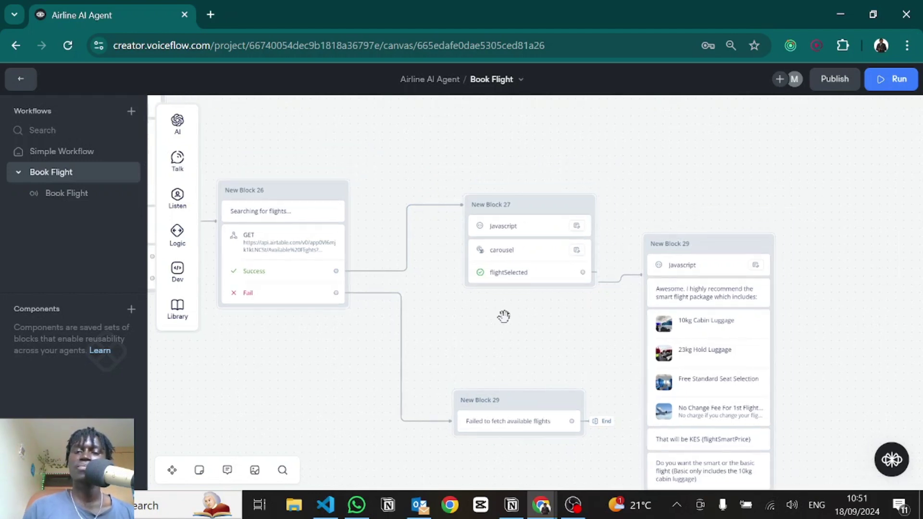
click(498, 227)
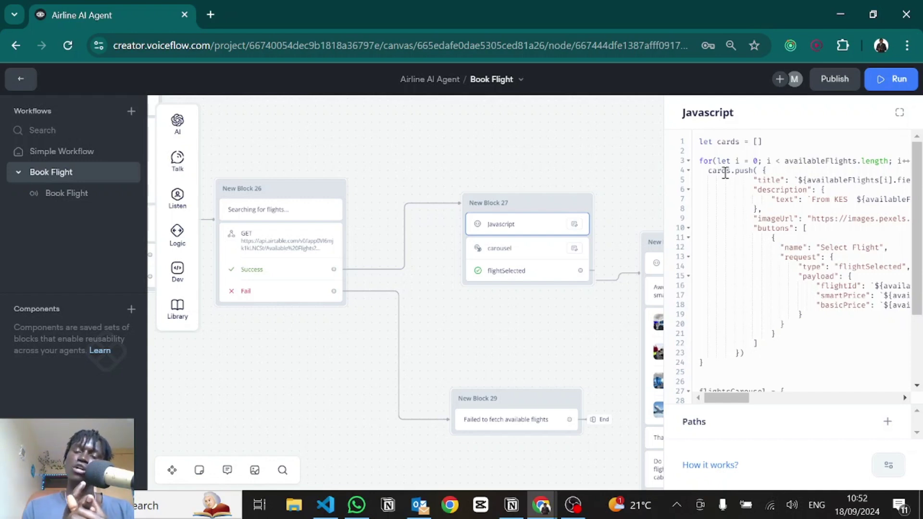
click(899, 113)
drag(315, 142, 225, 144)
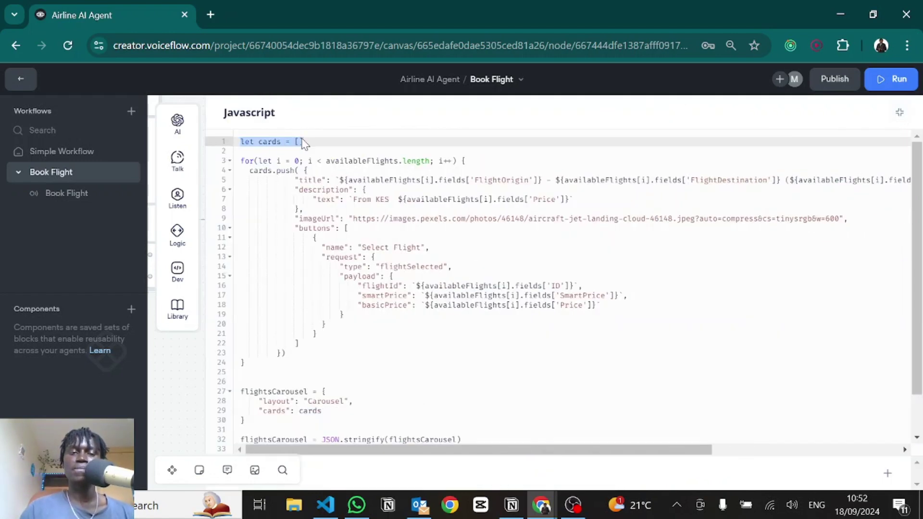
click(278, 151)
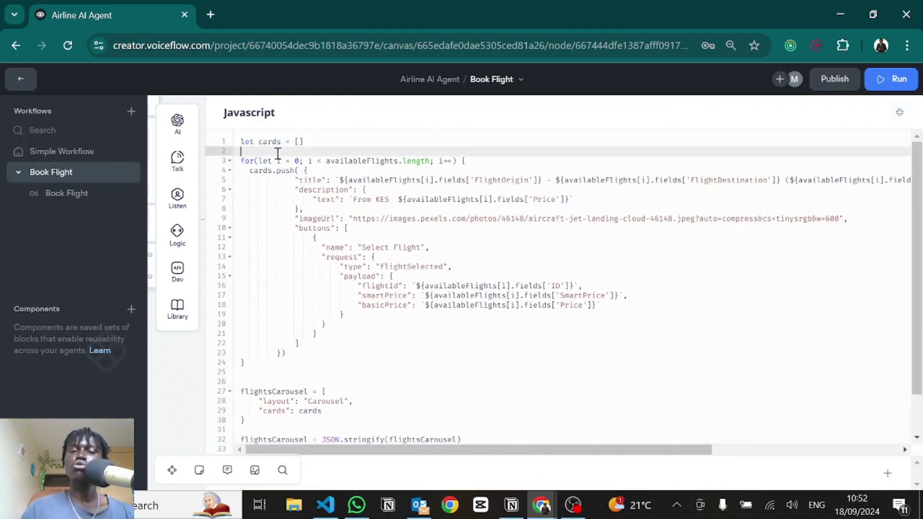
double_click(366, 161)
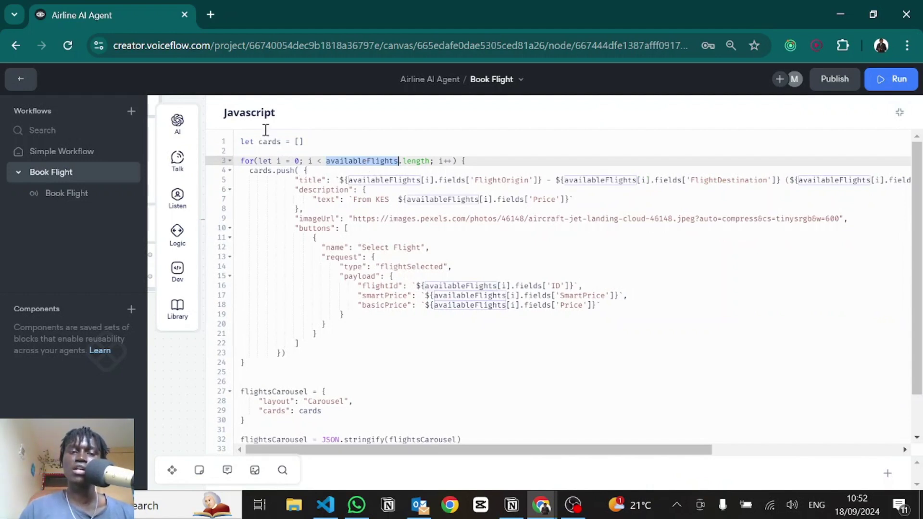
drag(303, 141, 240, 142)
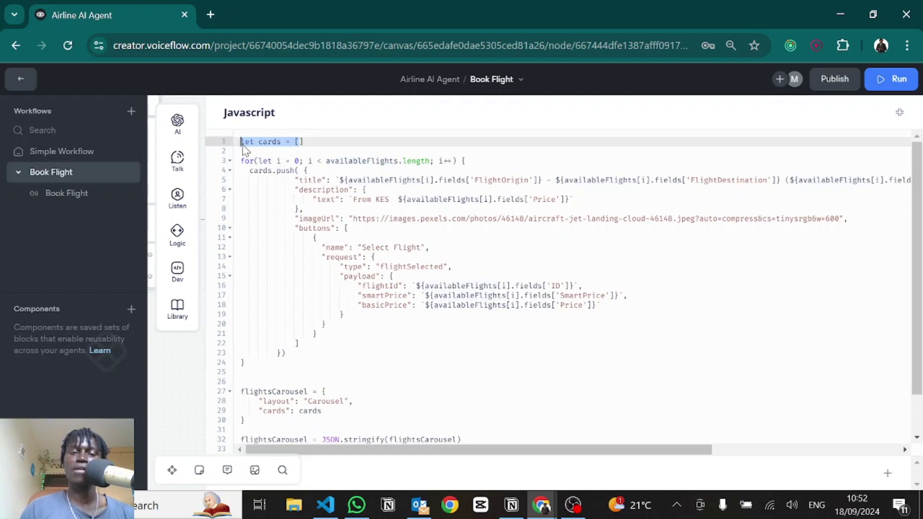
click(335, 140)
Step: Go over the card object's imageUrl, buttons, and FlightOrigin title and description lines
drag(302, 171, 281, 353)
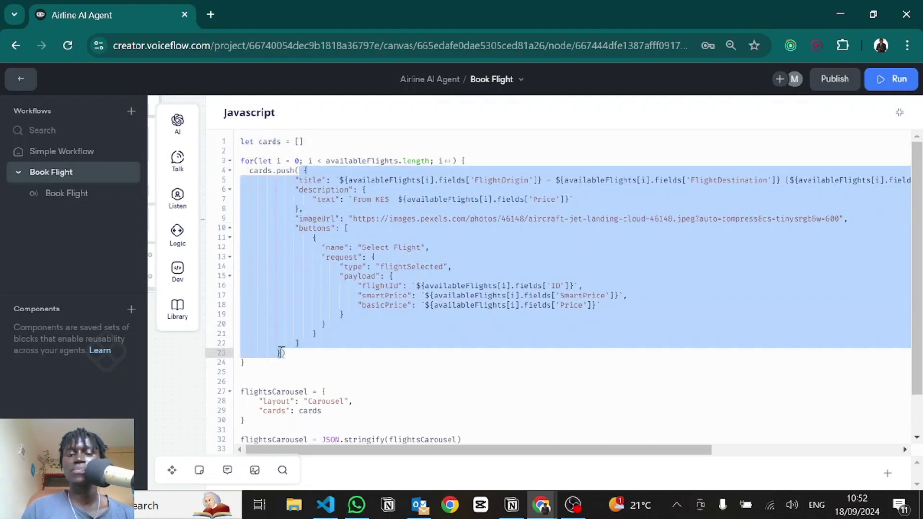
click(314, 191)
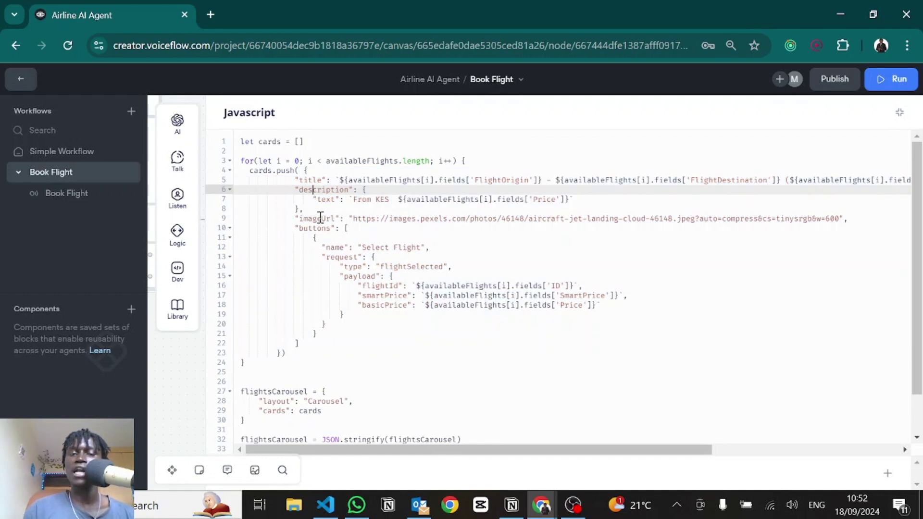
double_click(320, 219)
double_click(321, 228)
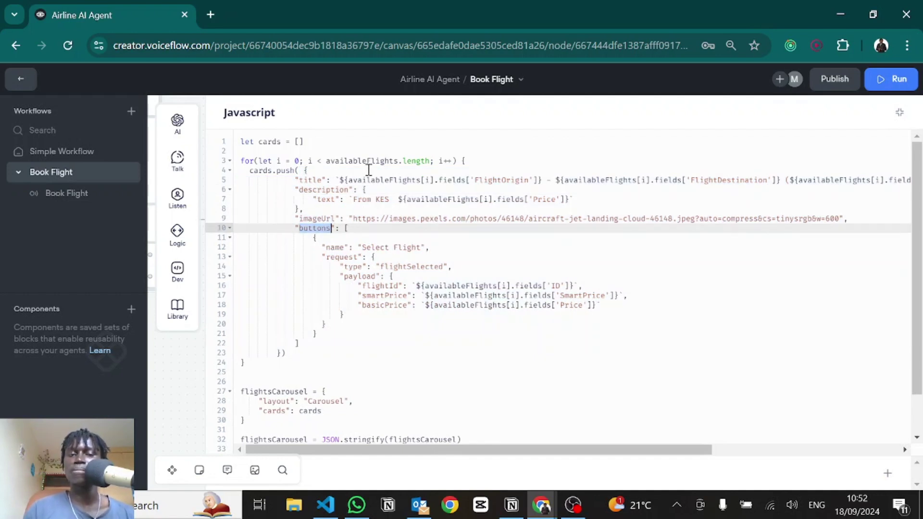
click(341, 180)
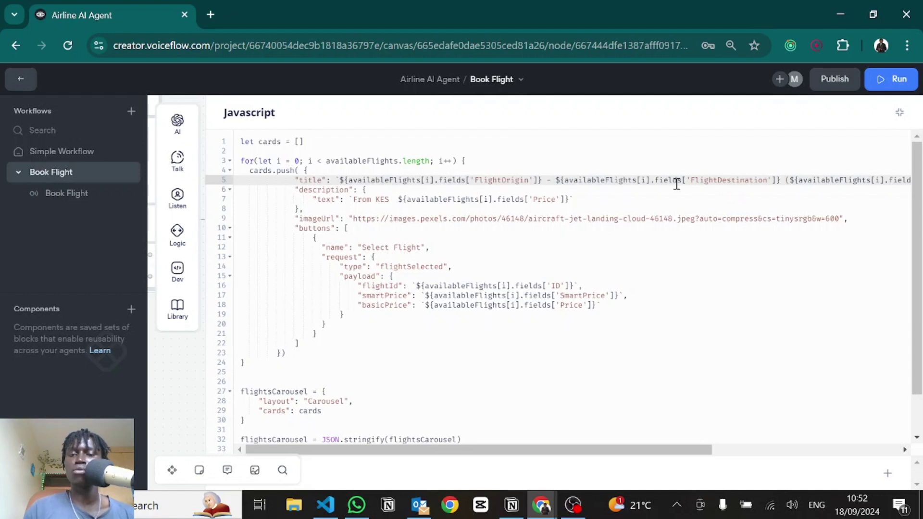
double_click(502, 180)
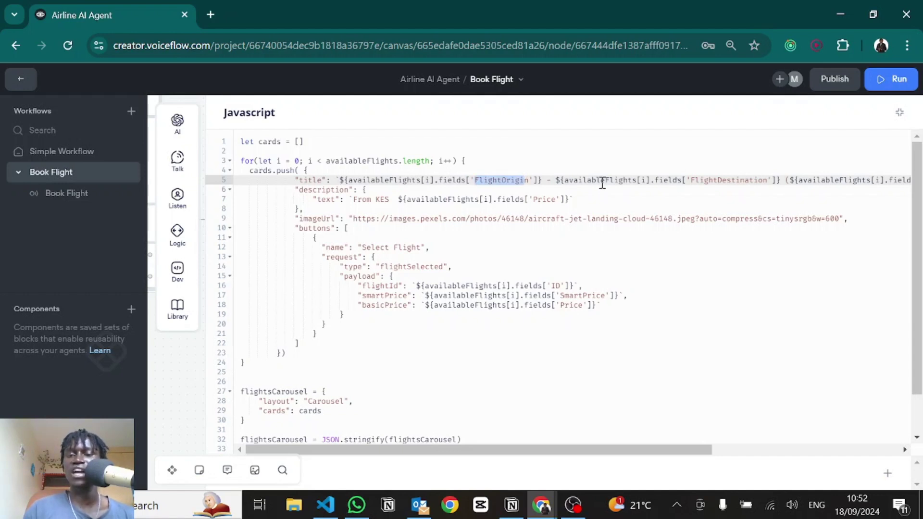
drag(602, 183, 750, 190)
click(711, 191)
Step: Mark the title's StartTime and description's Price fields, then view Airtable's Available Flights grid
scroll(708, 186, right, 3)
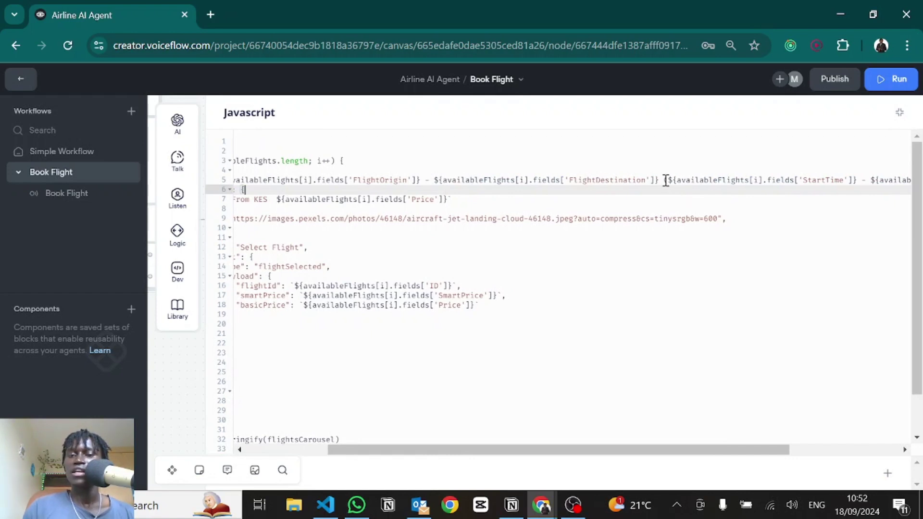
drag(665, 180, 896, 184)
scroll(844, 180, right, 3)
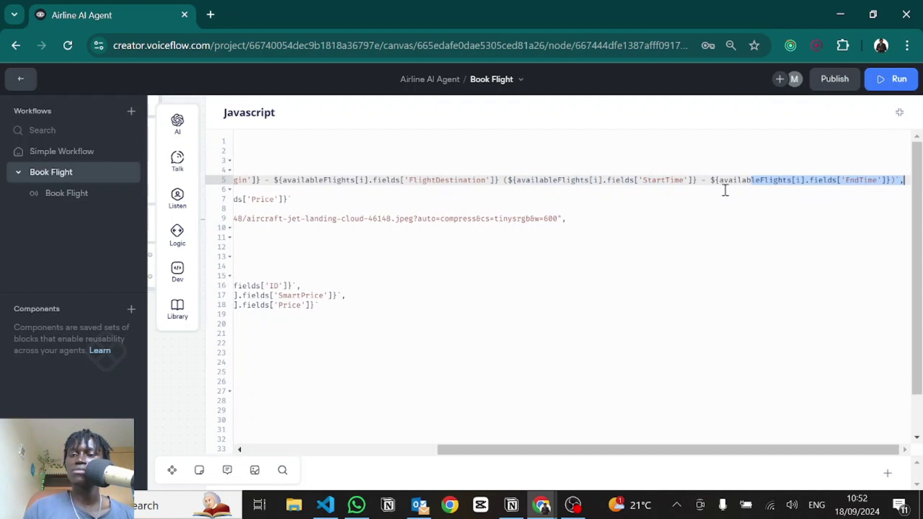
click(724, 189)
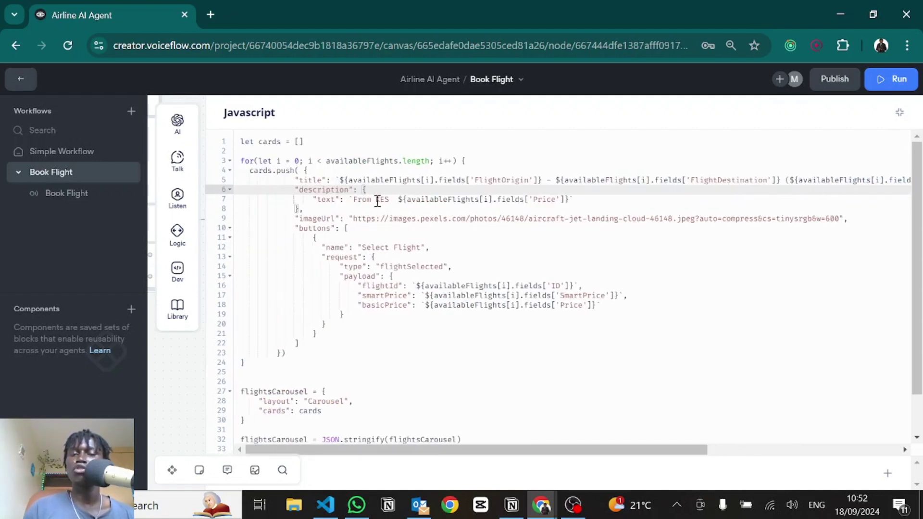
drag(398, 200, 563, 198)
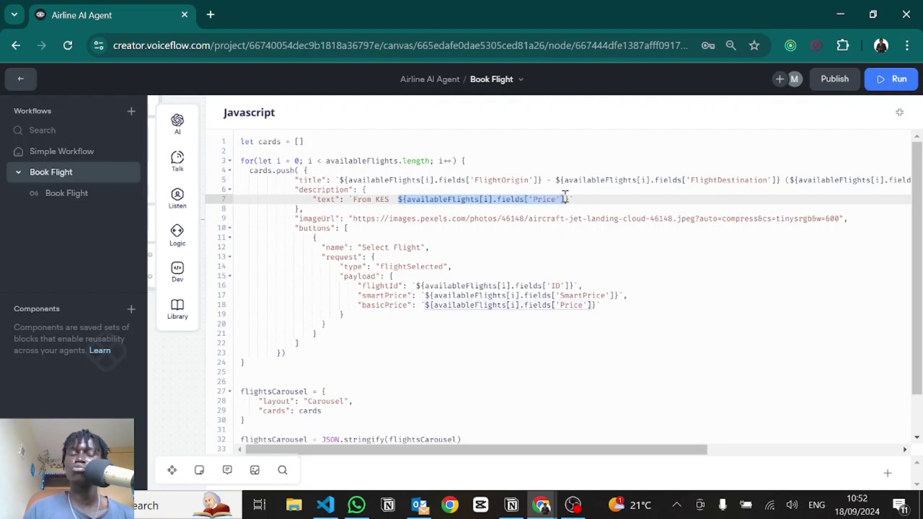
key(ctrl+z)
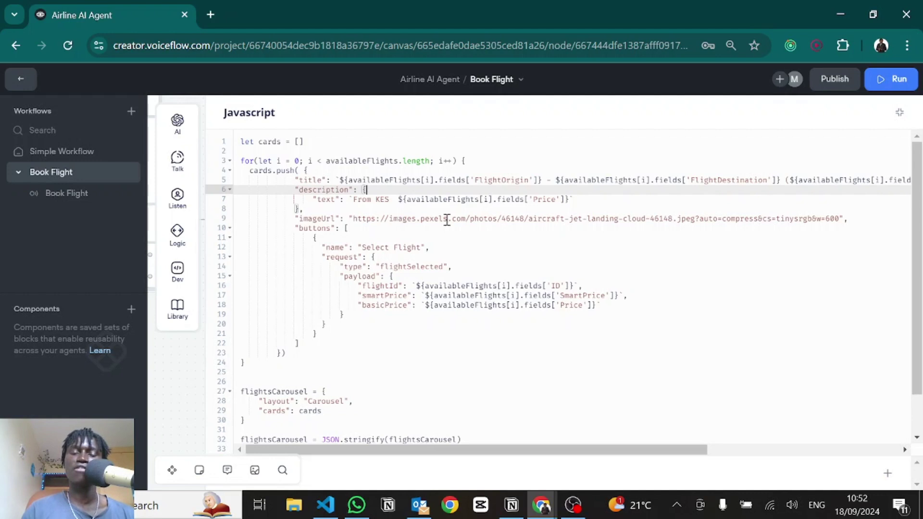
key(alt+Tab)
scroll(411, 247, right, 2)
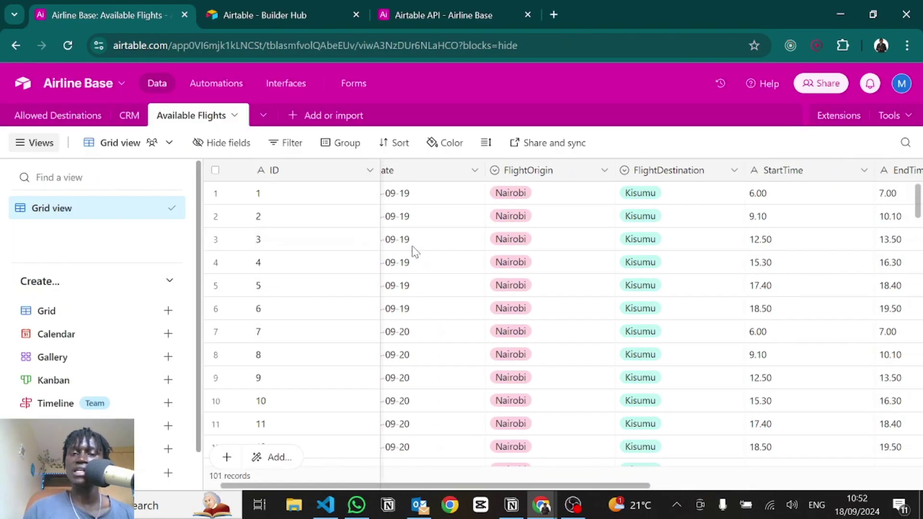
Step: Scroll the Available Flights grid right to show Price (KES 8,300, 9,300) and SmartPrice (KES 10,300)
scroll(586, 264, right, 5)
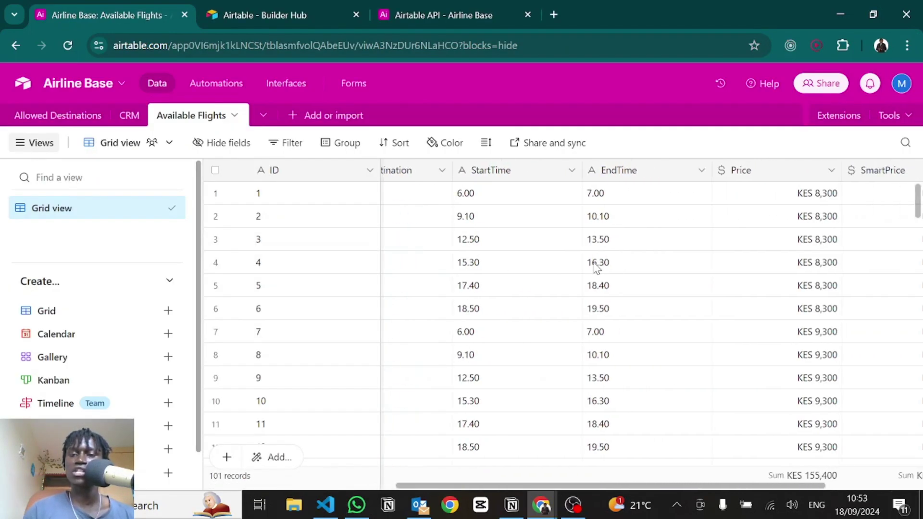
scroll(595, 268, right, 2)
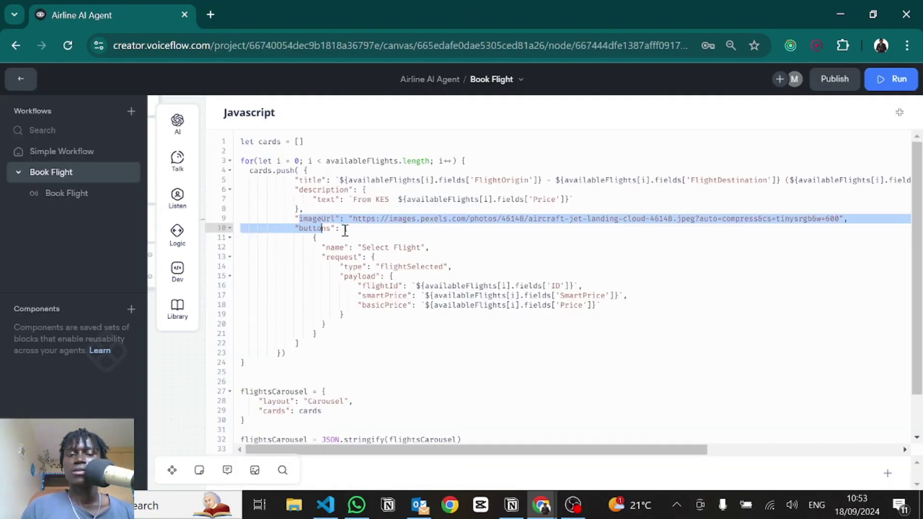
Step: Review the flight card's pexels image URL in the Javascript code
drag(345, 231, 441, 218)
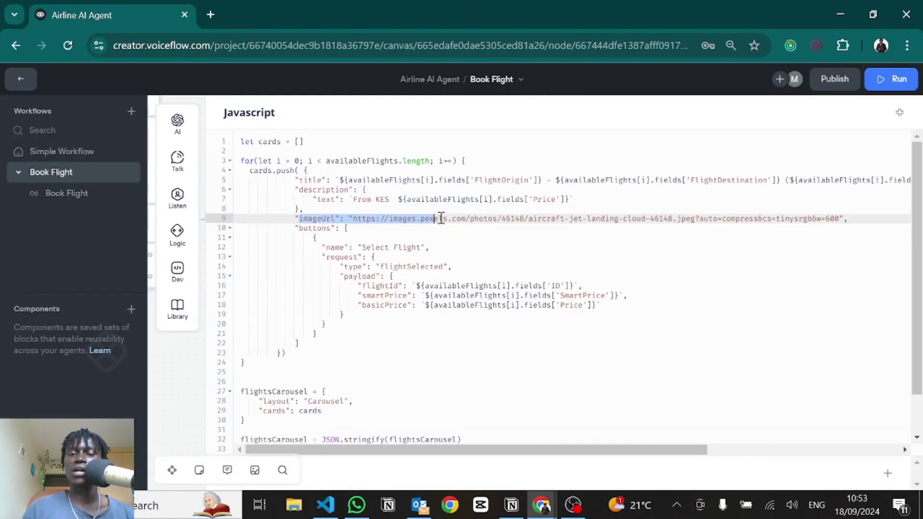
double_click(441, 218)
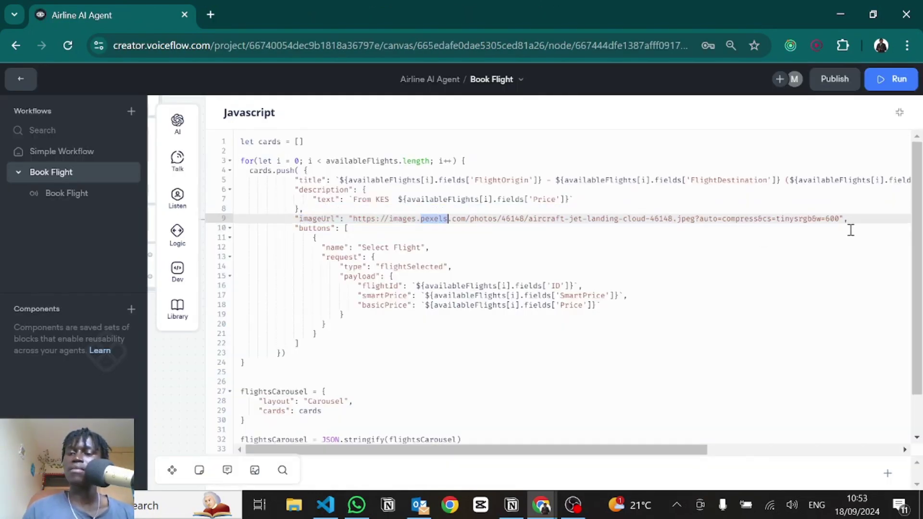
drag(839, 218, 349, 219)
click(306, 238)
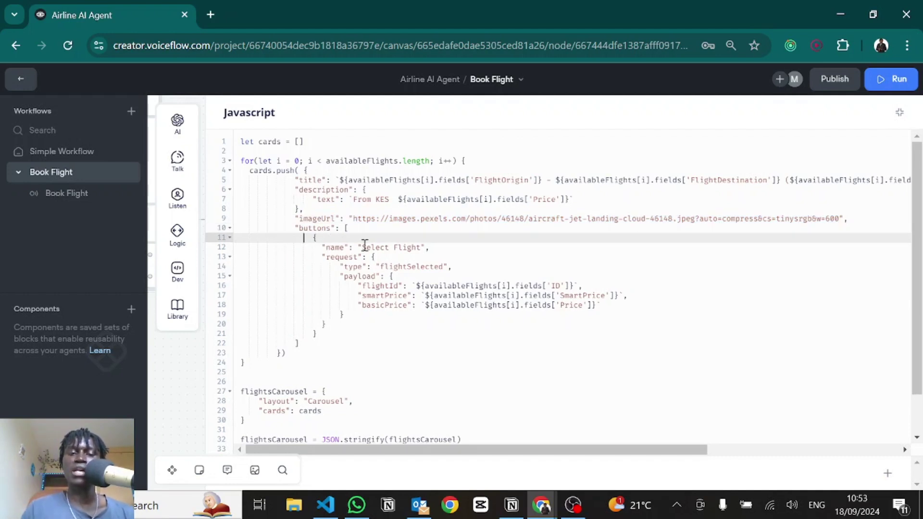
Step: Review the Select Flight button and its flightSelected request, then collapse the editor to show the canvas
drag(363, 246, 422, 244)
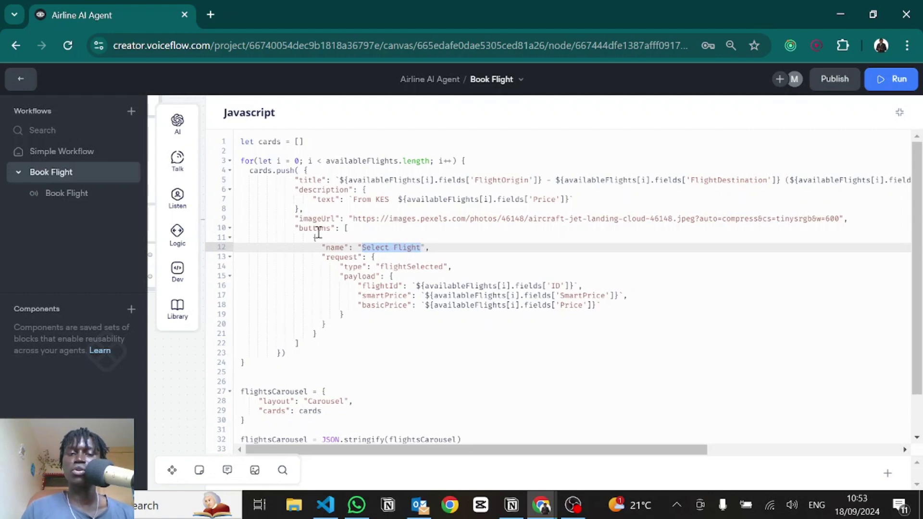
drag(314, 234, 324, 335)
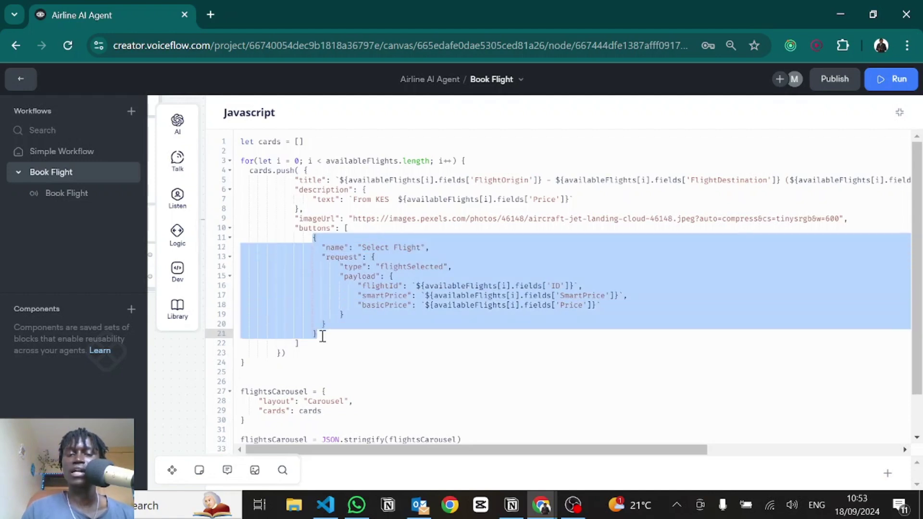
click(380, 247)
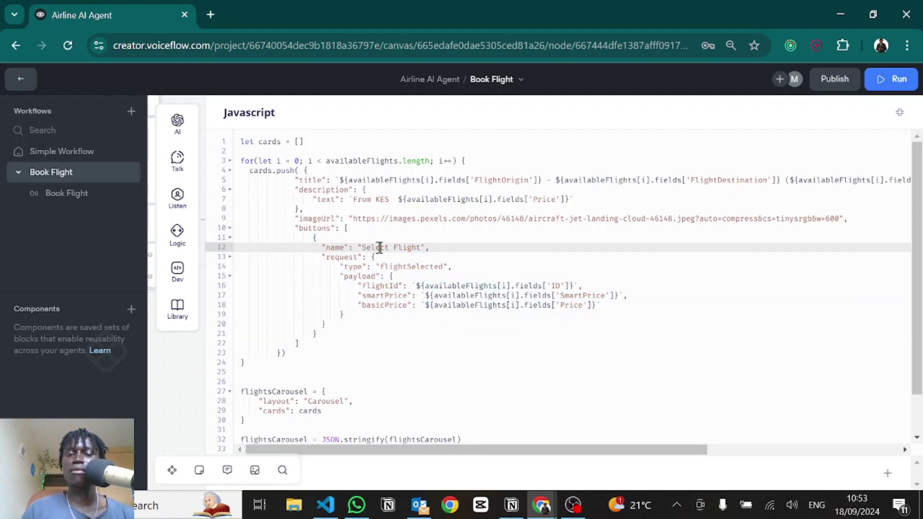
click(372, 257)
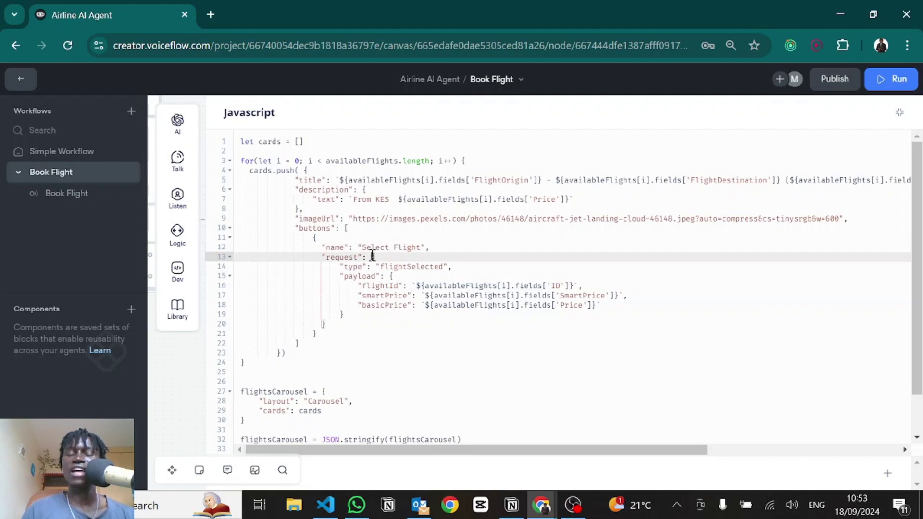
drag(372, 256, 331, 332)
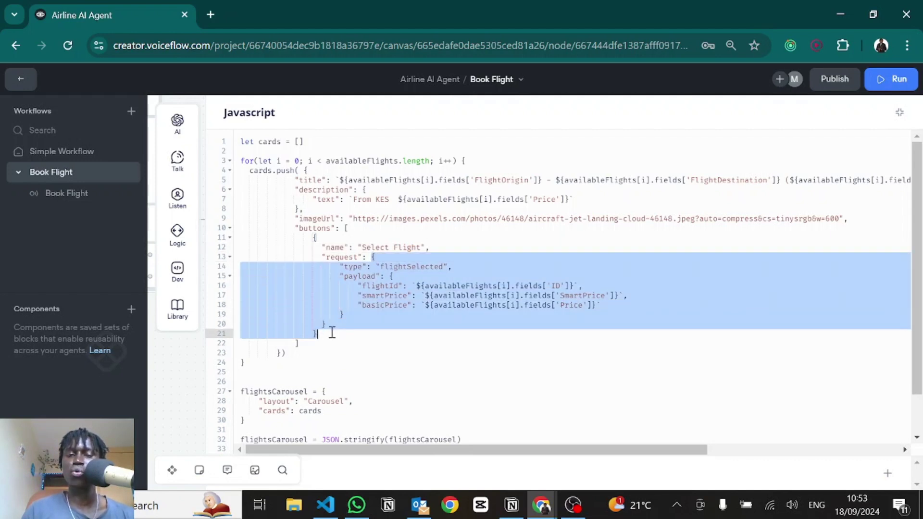
double_click(399, 267)
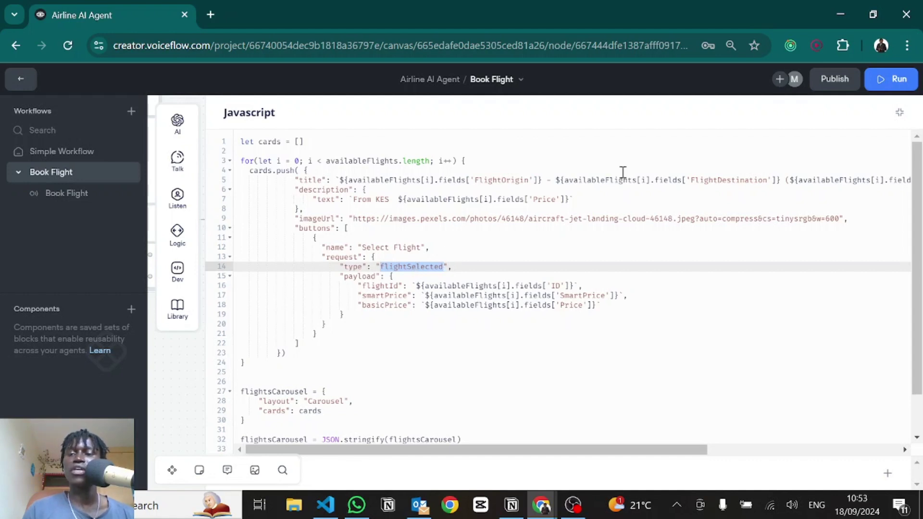
click(901, 119)
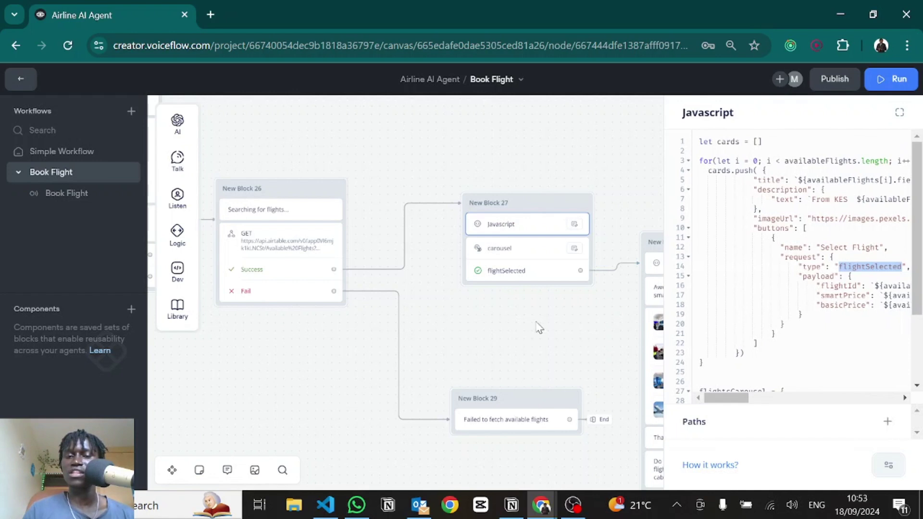
Step: Check New Block 27's carousel flightSelected path, then reopen the Javascript code full-width
click(466, 272)
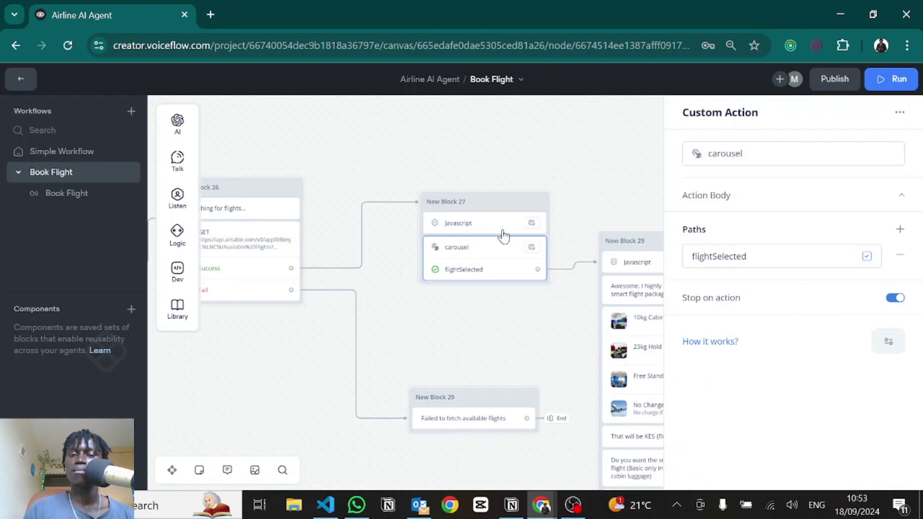
click(468, 225)
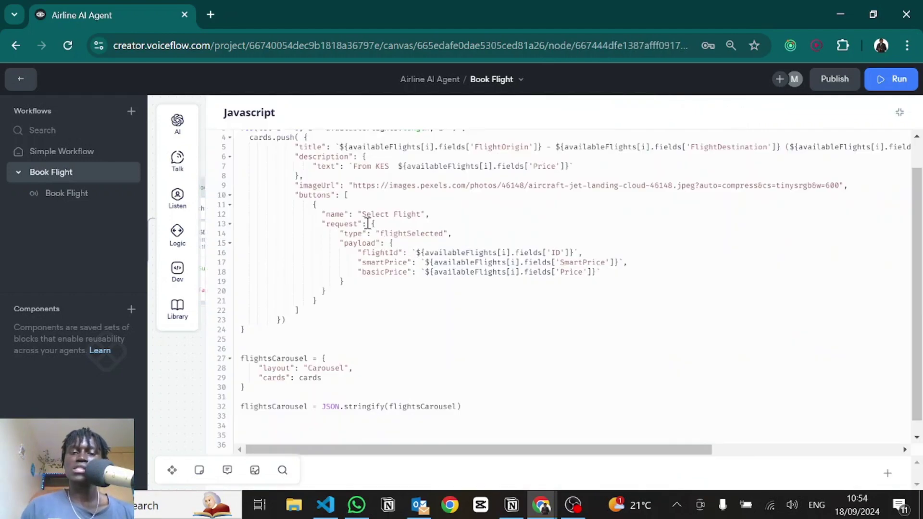
drag(392, 242, 361, 283)
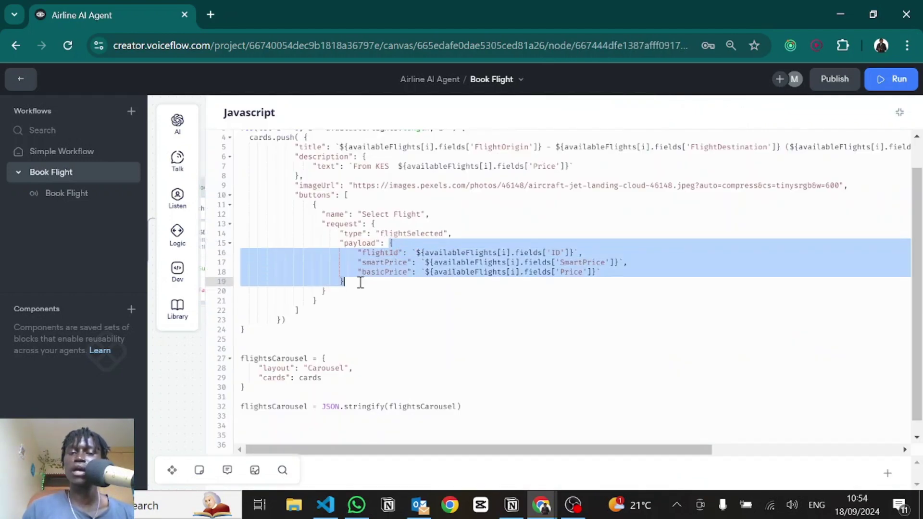
double_click(393, 253)
click(398, 262)
double_click(399, 262)
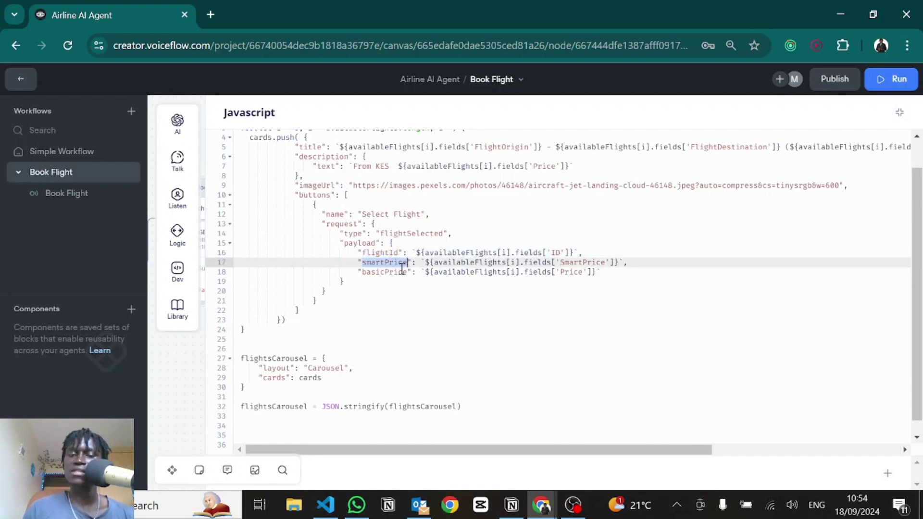
click(401, 271)
double_click(403, 272)
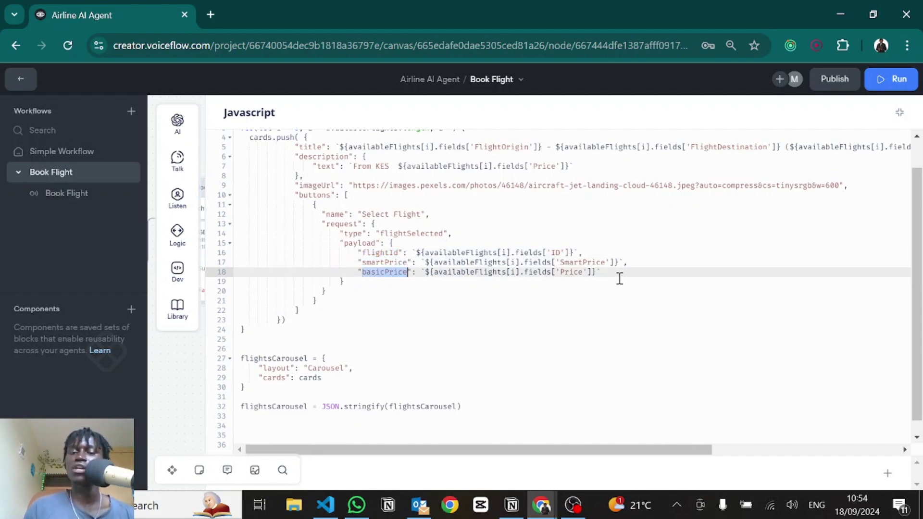
drag(619, 278, 358, 251)
click(350, 319)
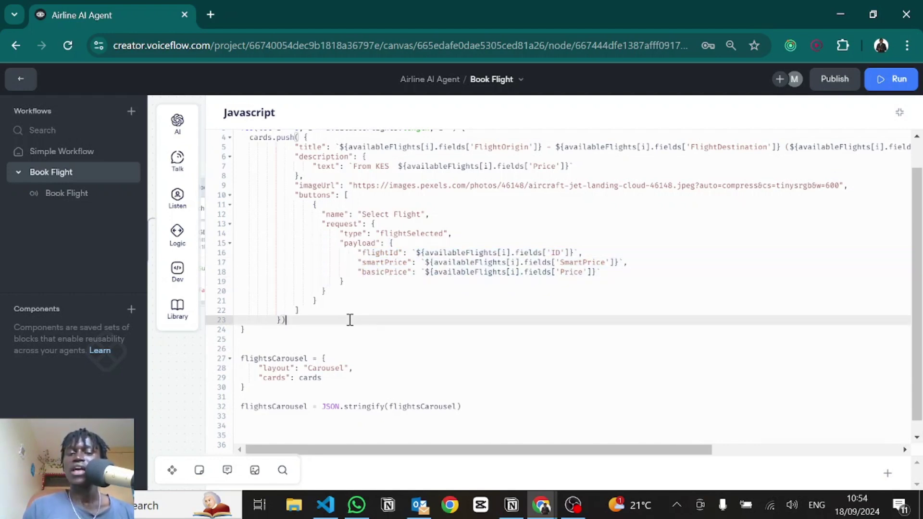
scroll(350, 319, down, 1)
drag(244, 374, 325, 341)
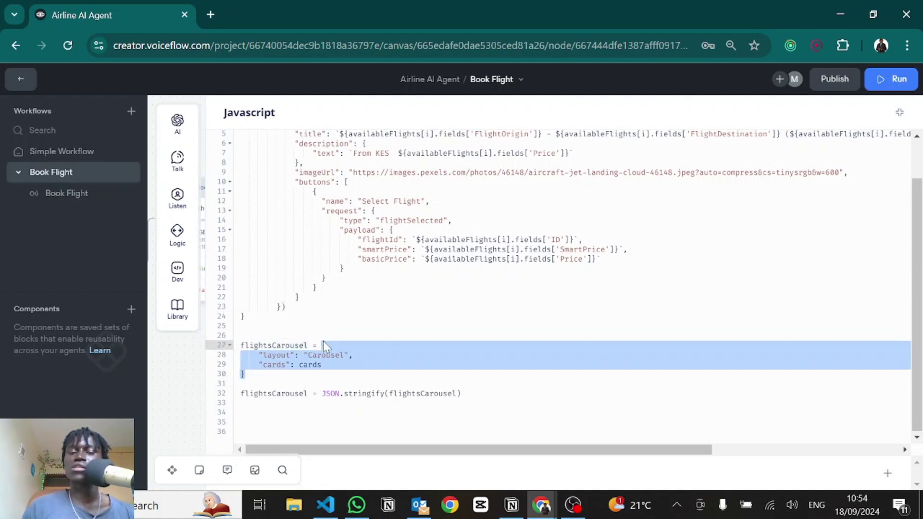
click(270, 355)
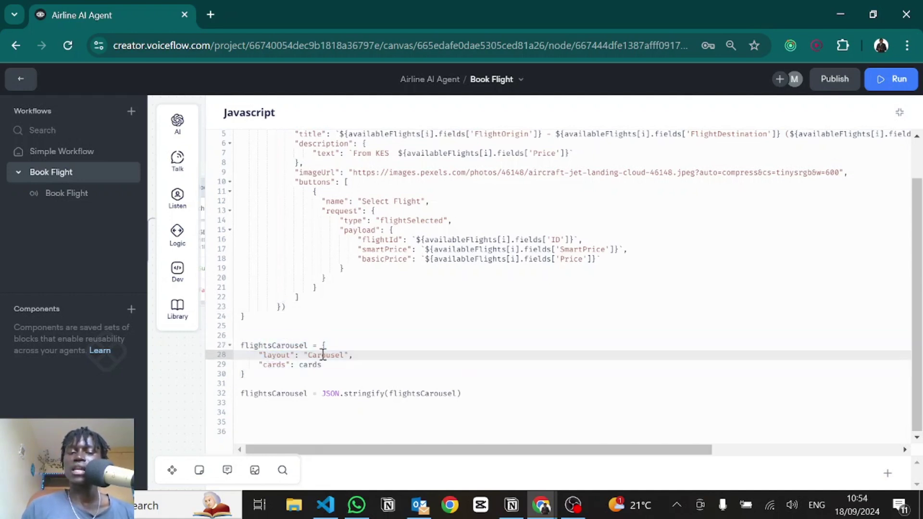
double_click(303, 365)
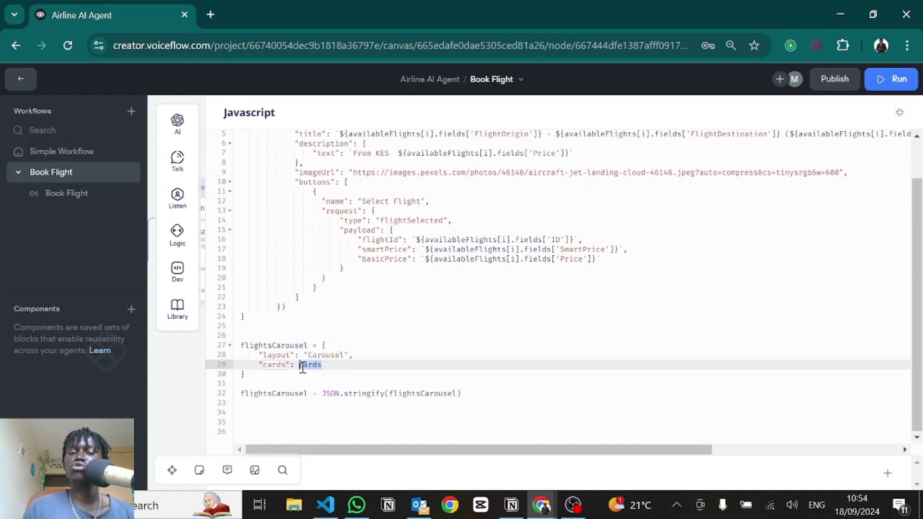
drag(308, 308, 269, 137)
scroll(309, 274, down, 2)
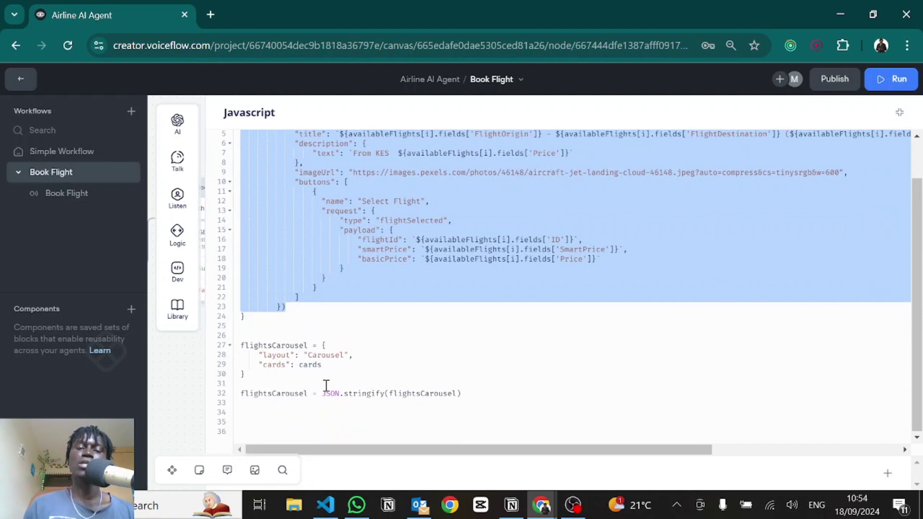
drag(326, 393, 489, 393)
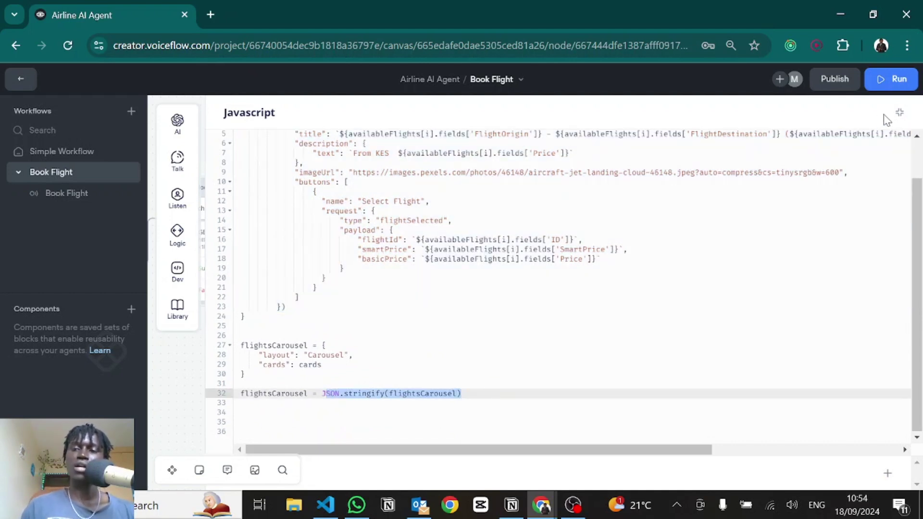
Step: Review the carousel action's name, {flightsCarousel} JSON body and flightSelected path, then close settings
click(898, 115)
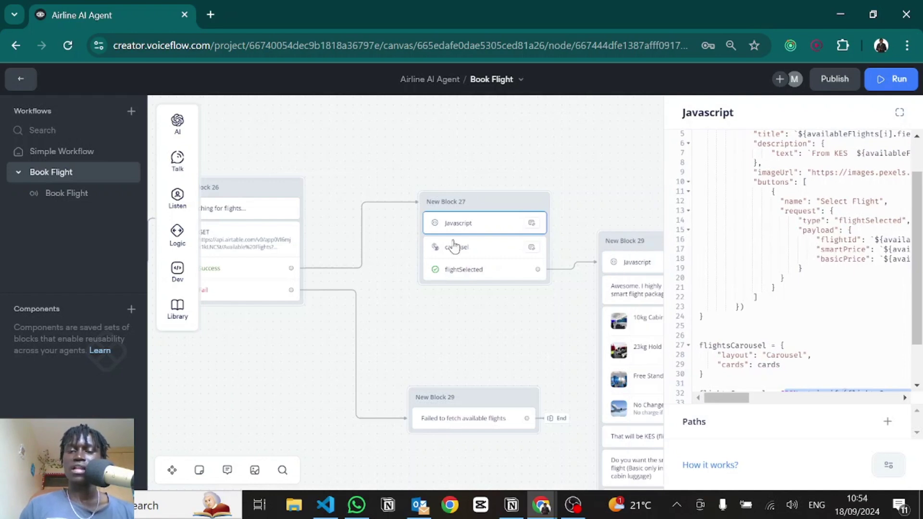
click(469, 255)
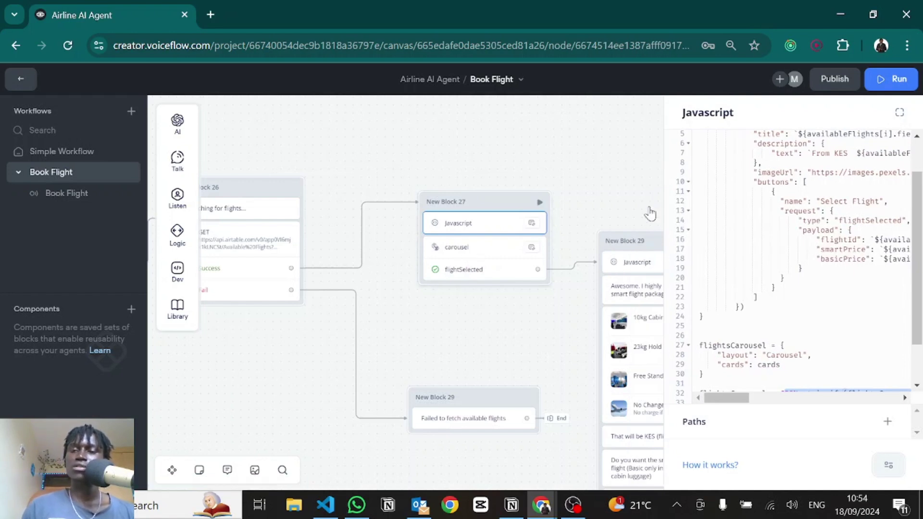
double_click(725, 152)
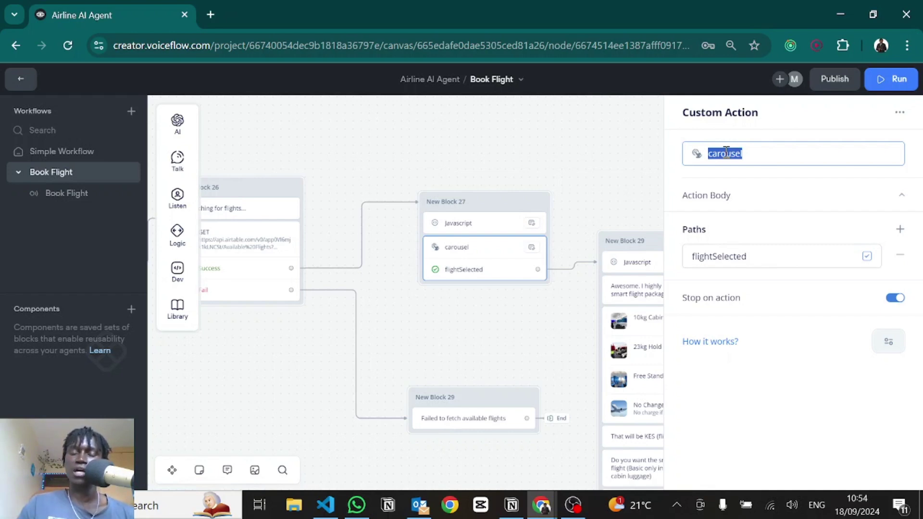
click(741, 194)
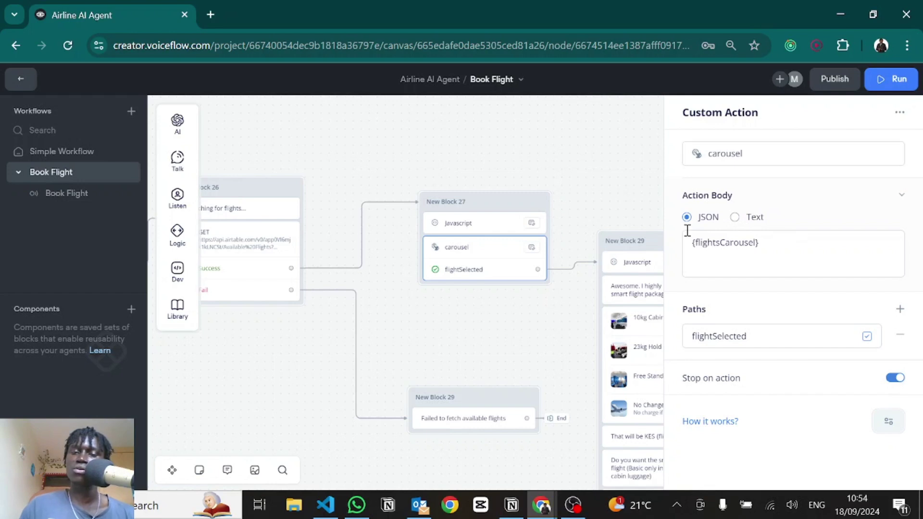
double_click(724, 336)
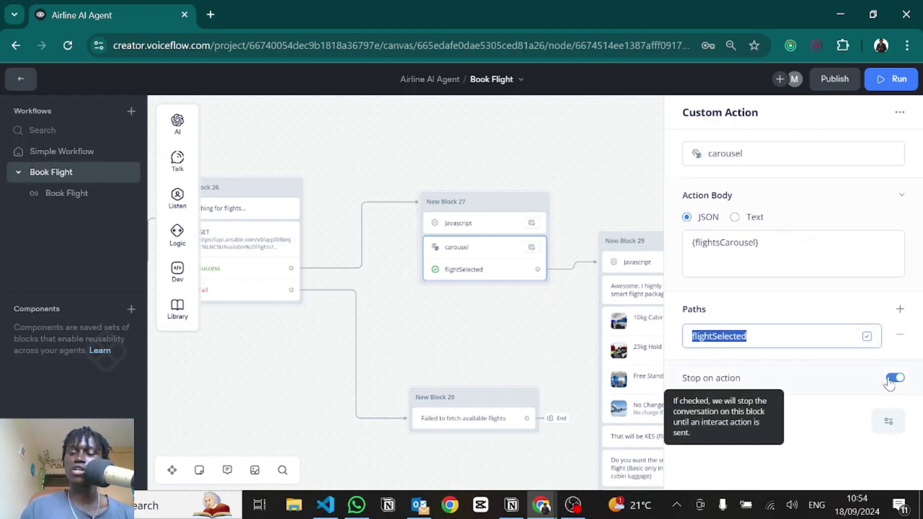
drag(570, 315, 442, 231)
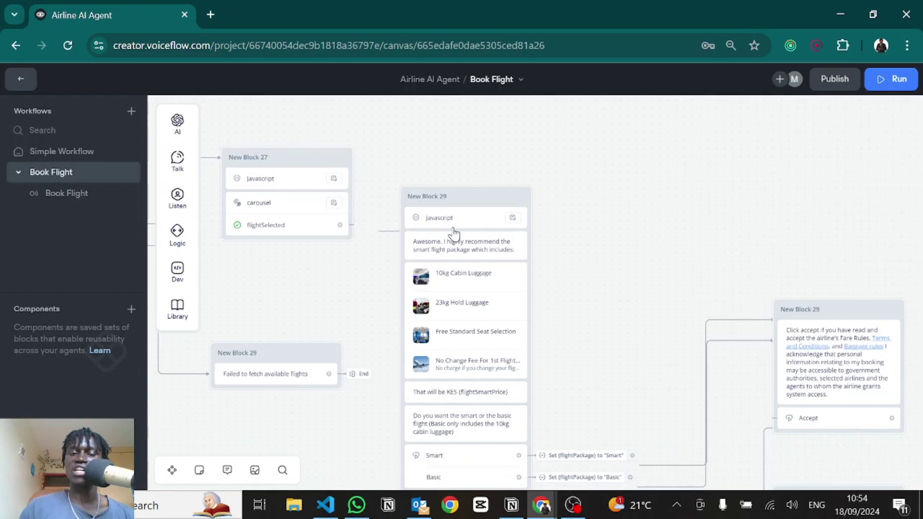
Step: Review New Block 29's code storing flightSelected's flightId into flightSmartPrice and flightBasicPrice
click(453, 224)
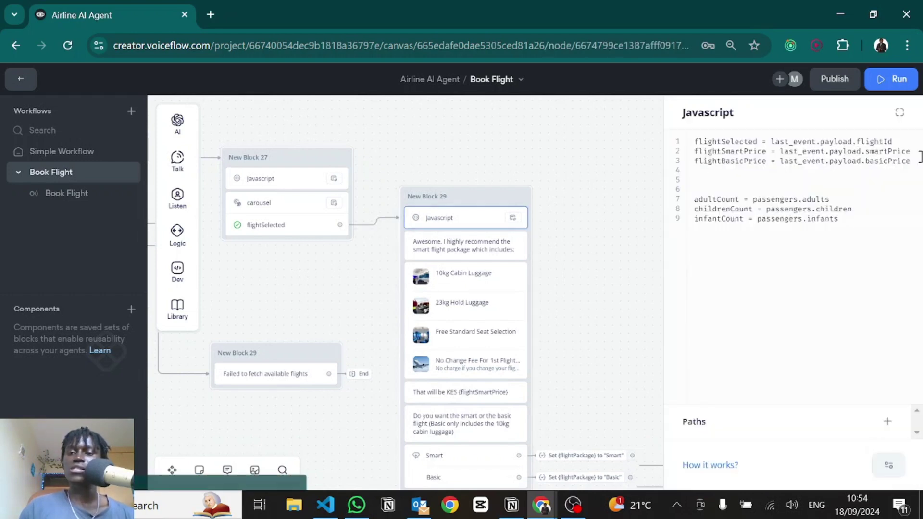
drag(708, 143, 737, 145)
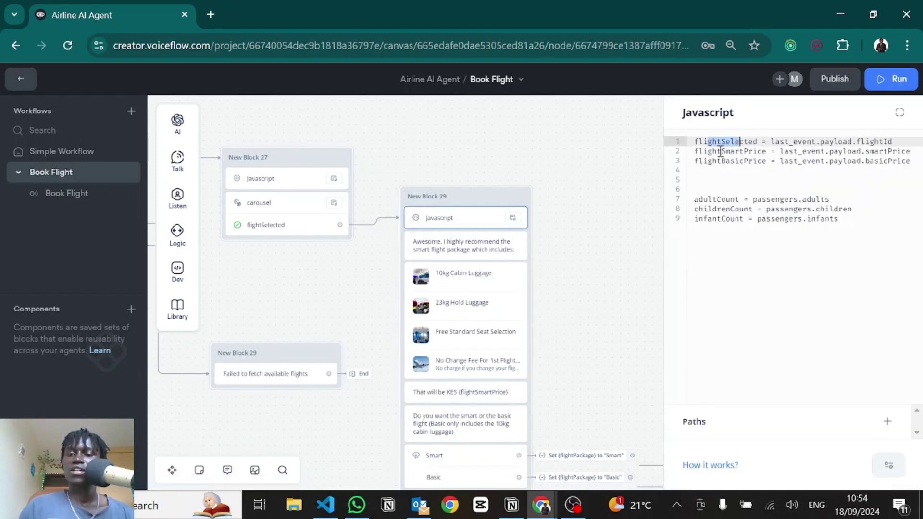
double_click(719, 152)
double_click(731, 162)
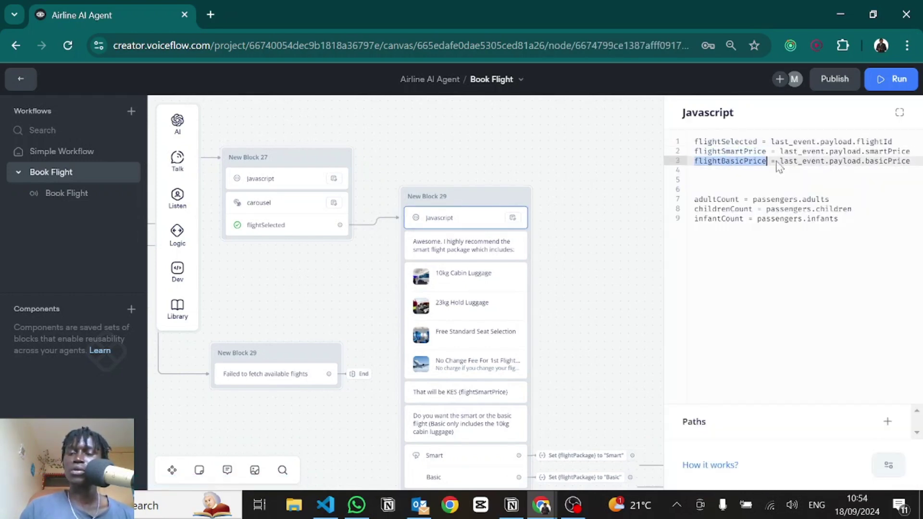
double_click(883, 142)
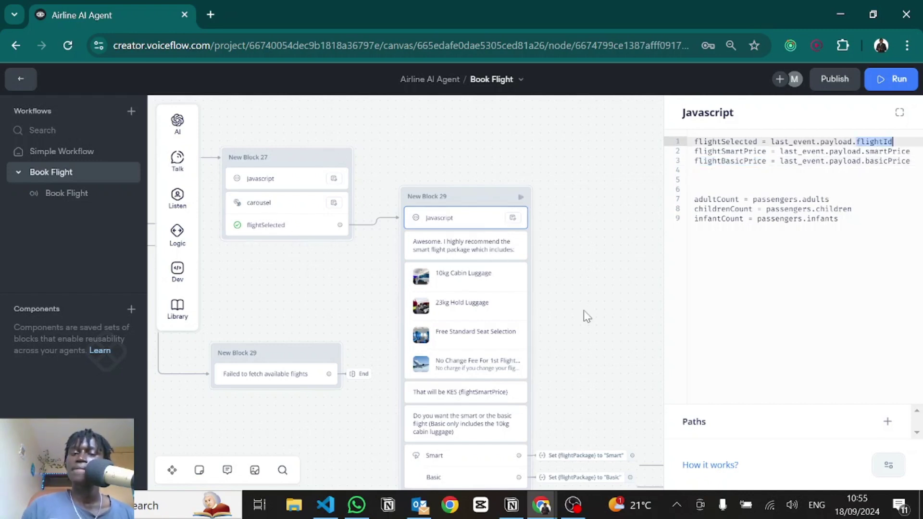
Step: Close the code panel and open the luggage package carousel's four cards
drag(579, 301, 547, 193)
click(548, 200)
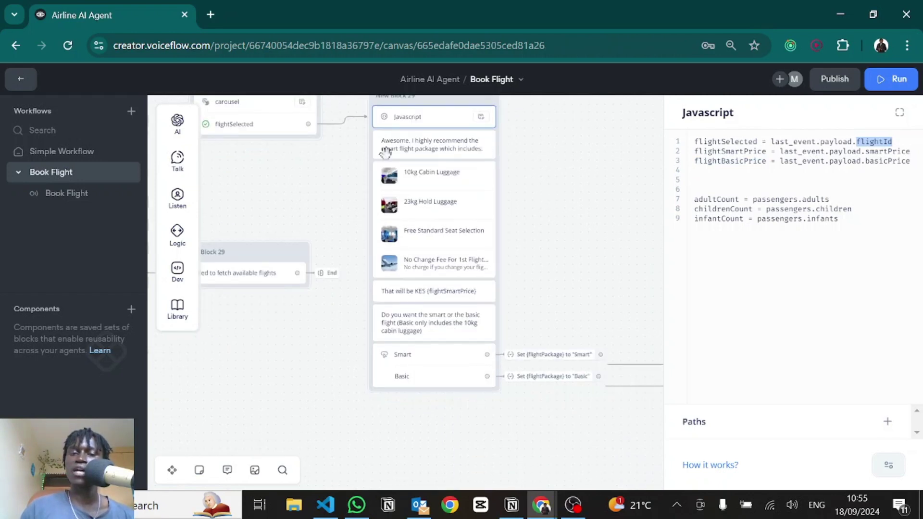
scroll(478, 200, up, 5)
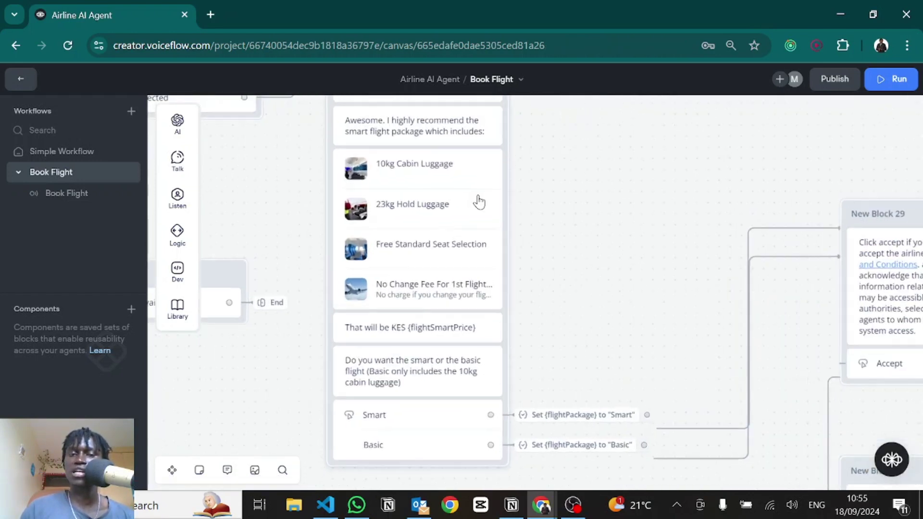
drag(622, 186, 678, 159)
click(505, 177)
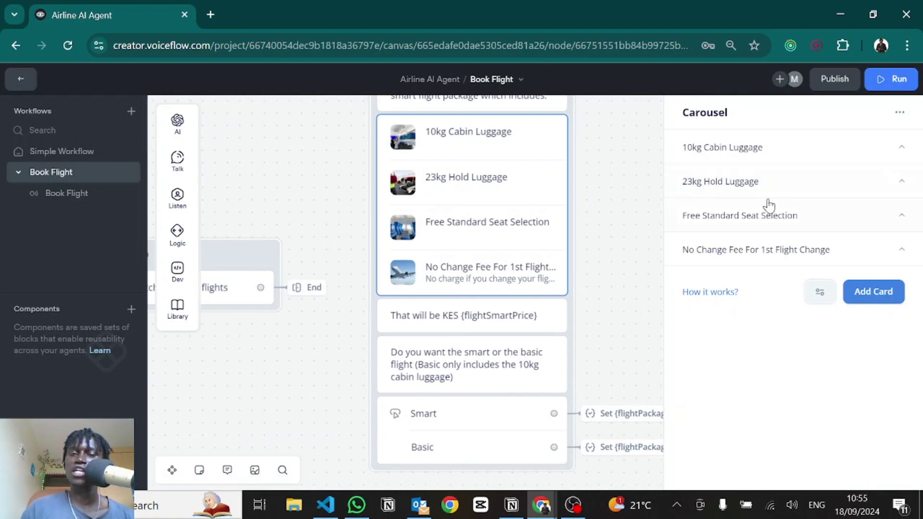
Step: Look over the 10kg Cabin Luggage card's image, title and description, then close the carousel
click(702, 149)
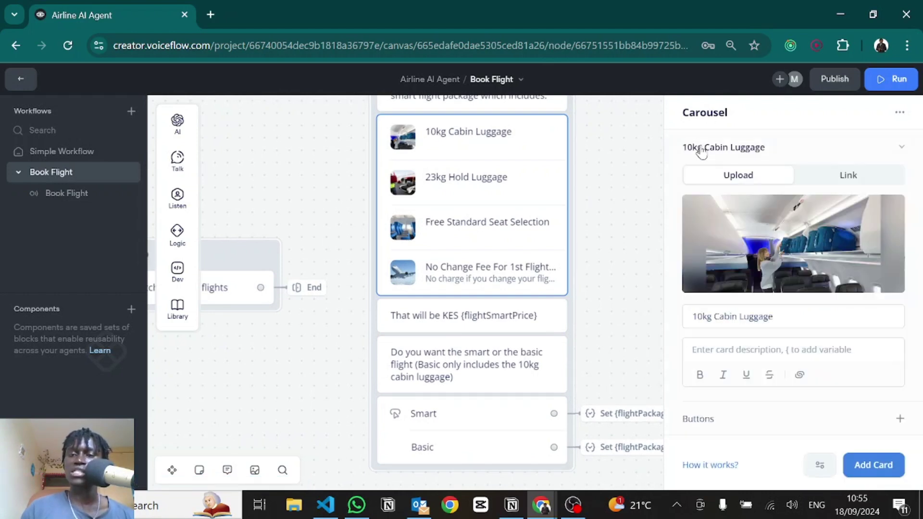
scroll(759, 240, up, 2)
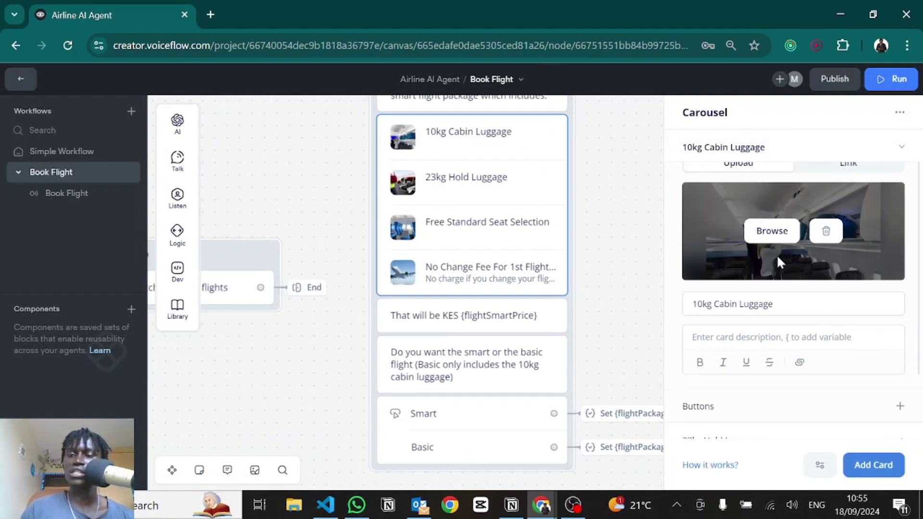
double_click(731, 307)
click(713, 339)
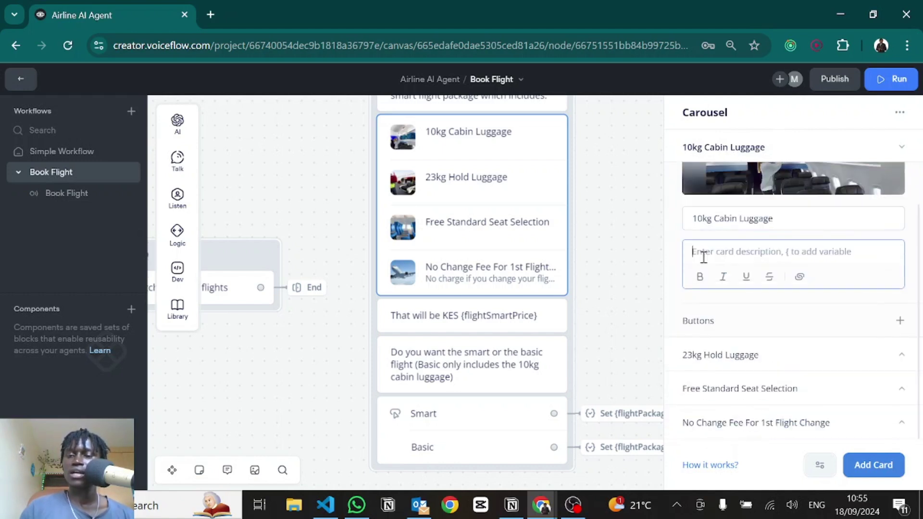
click(658, 210)
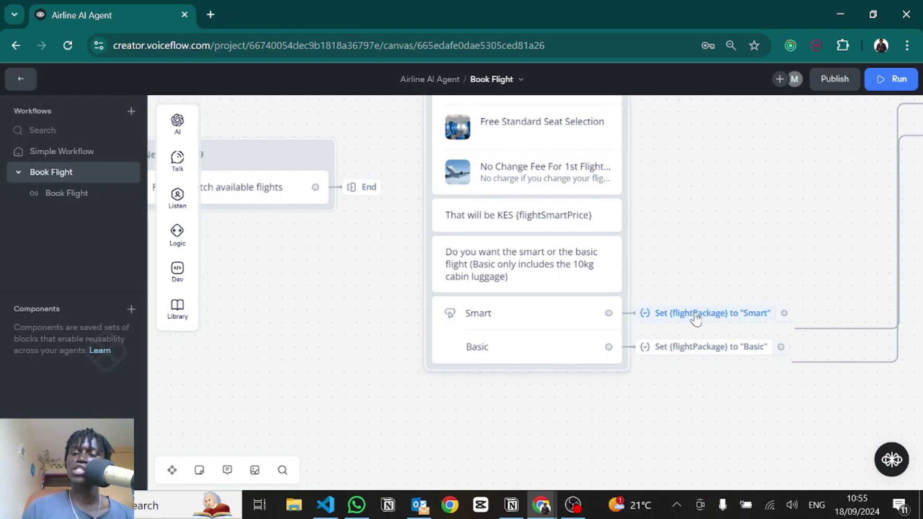
Step: Move past the Set {flightPackage} steps and open New Block 29's terms-acceptance message
mouse_move(692, 315)
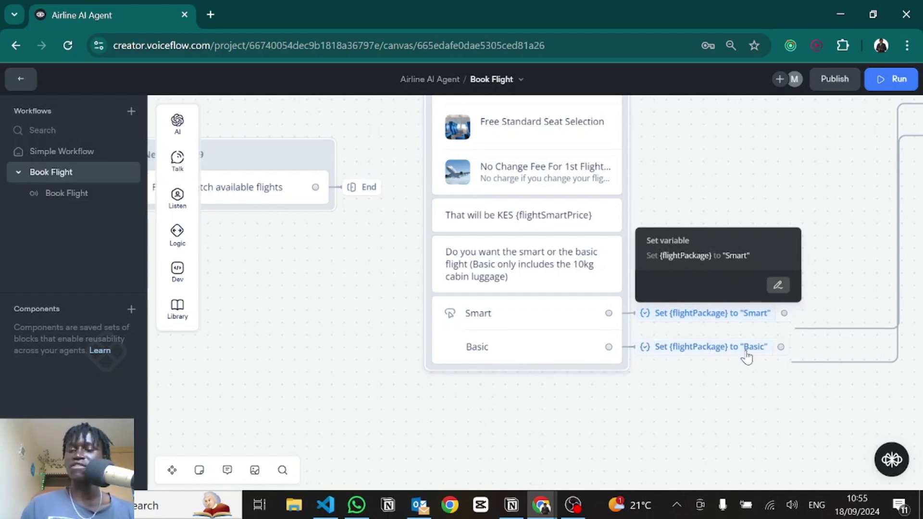
scroll(455, 290, right, 10)
scroll(455, 290, up, 3)
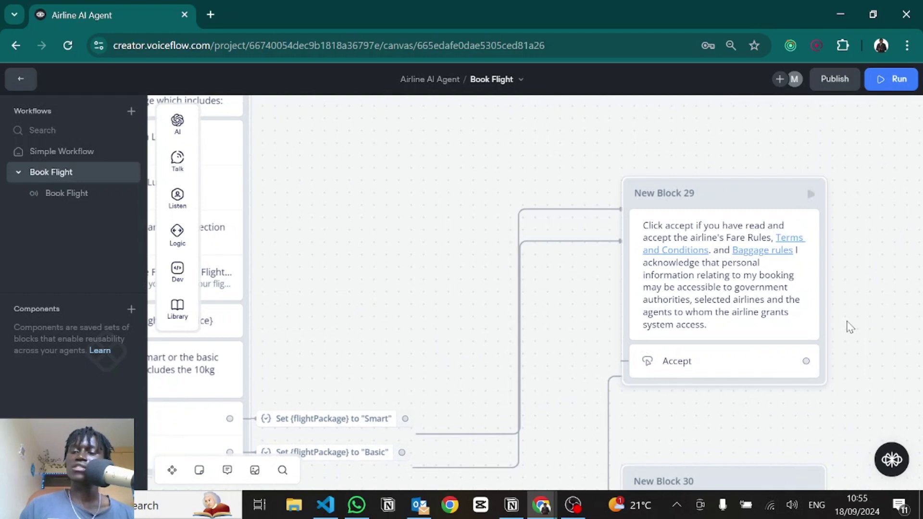
scroll(785, 269, down, 3)
scroll(785, 270, right, 3)
scroll(744, 224, right, 1)
scroll(743, 224, down, 1)
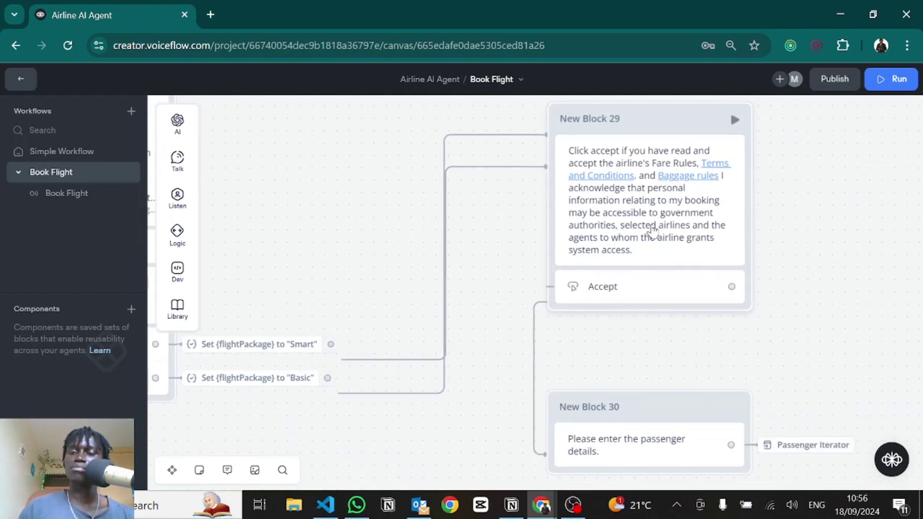
click(675, 230)
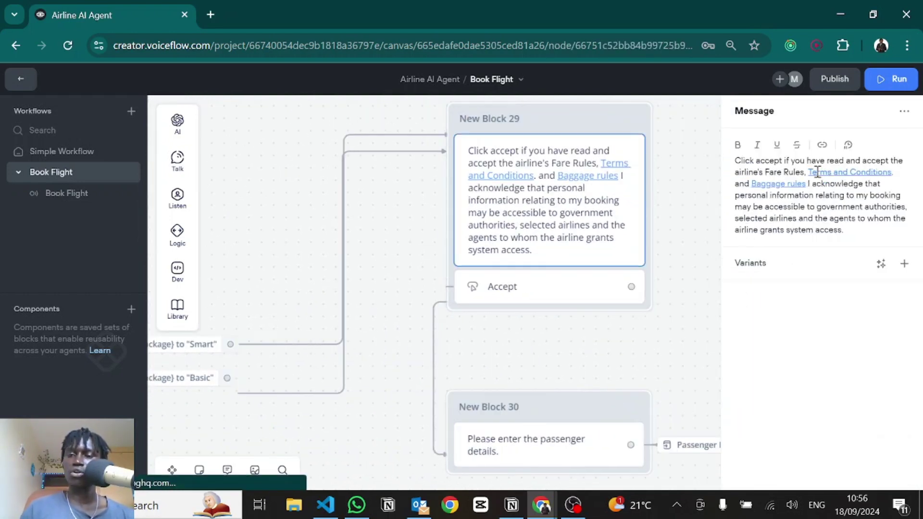
Step: Check the Terms and Conditions link's jambojet PDF address in the message
drag(810, 172, 894, 172)
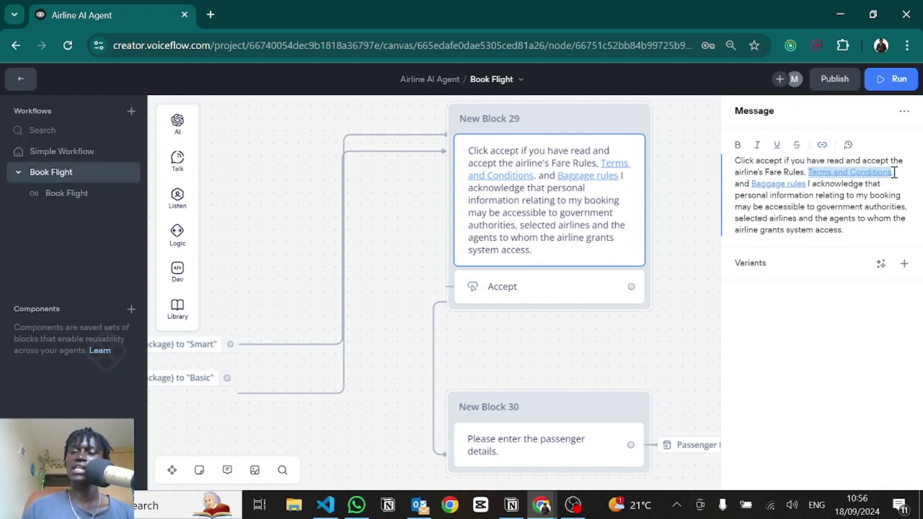
click(869, 172)
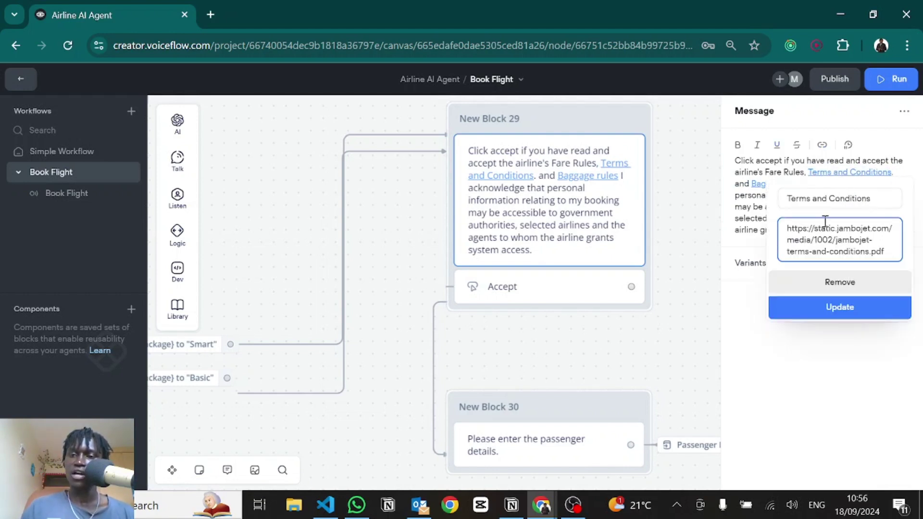
click(738, 197)
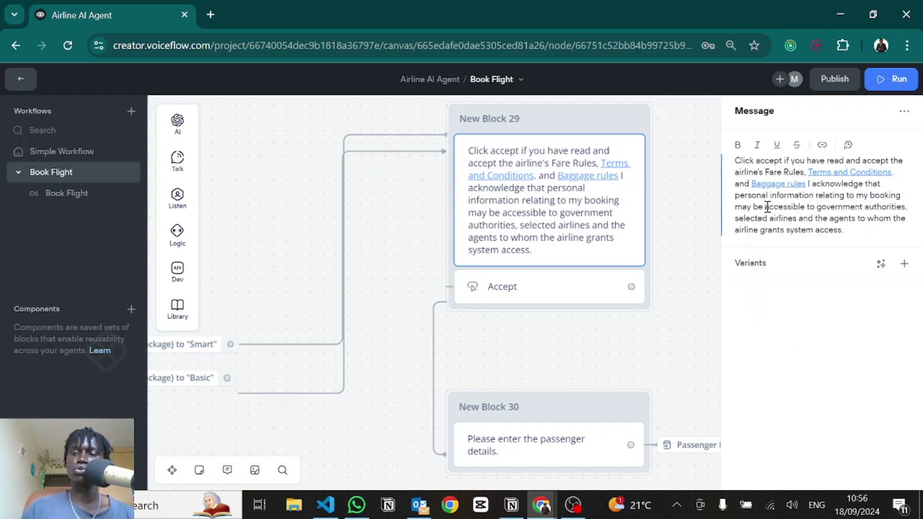
Step: Try linking the word 'accessible' without inserting, then close the editor to show New Block 30
drag(765, 206, 800, 209)
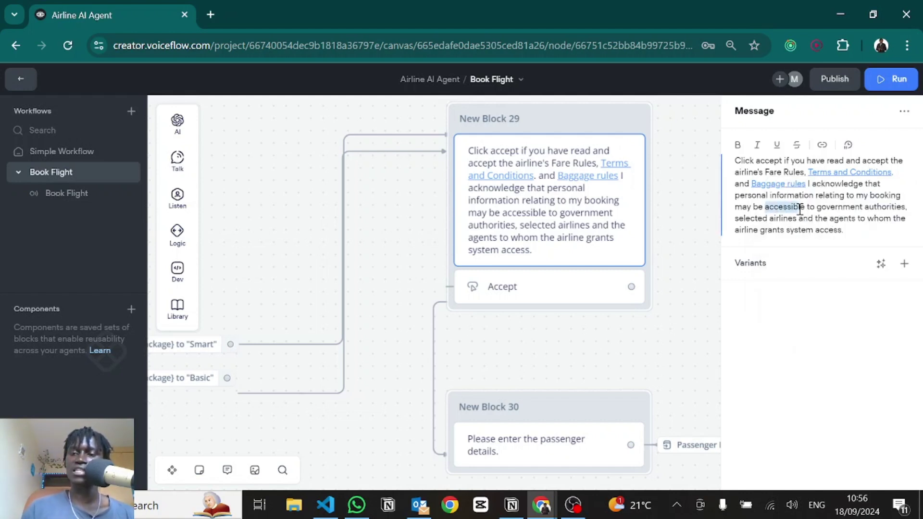
click(822, 145)
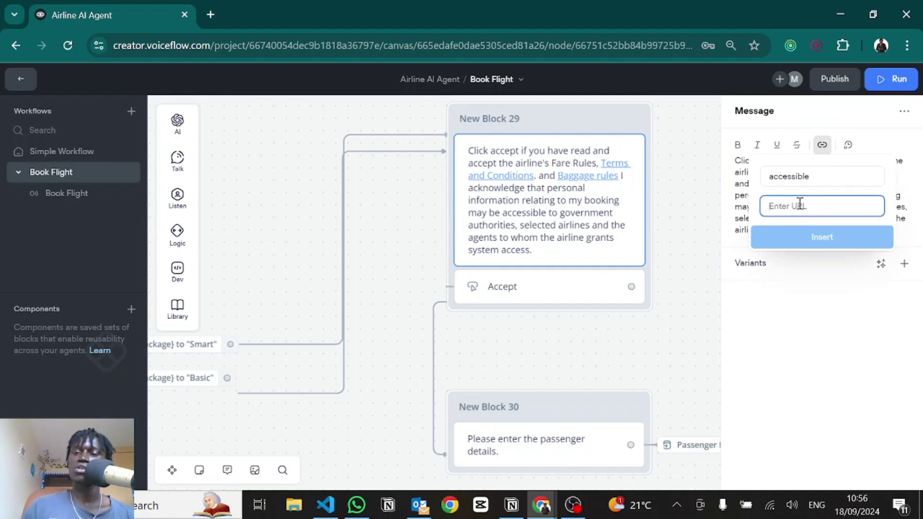
click(741, 202)
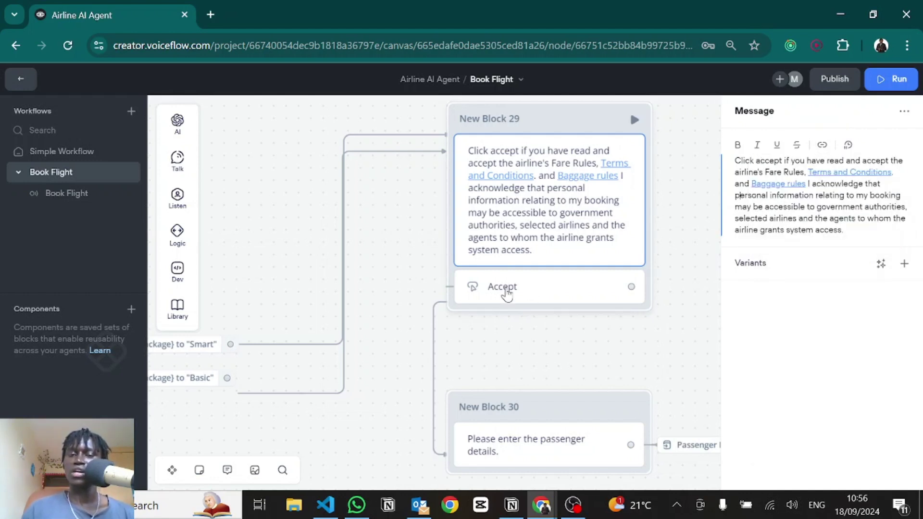
drag(515, 352, 420, 208)
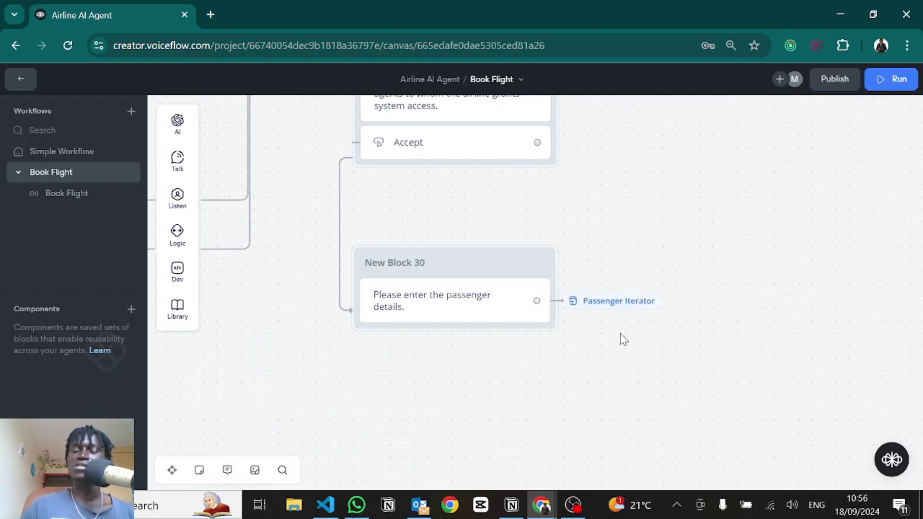
scroll(620, 335, down, 3)
scroll(607, 328, up, 5)
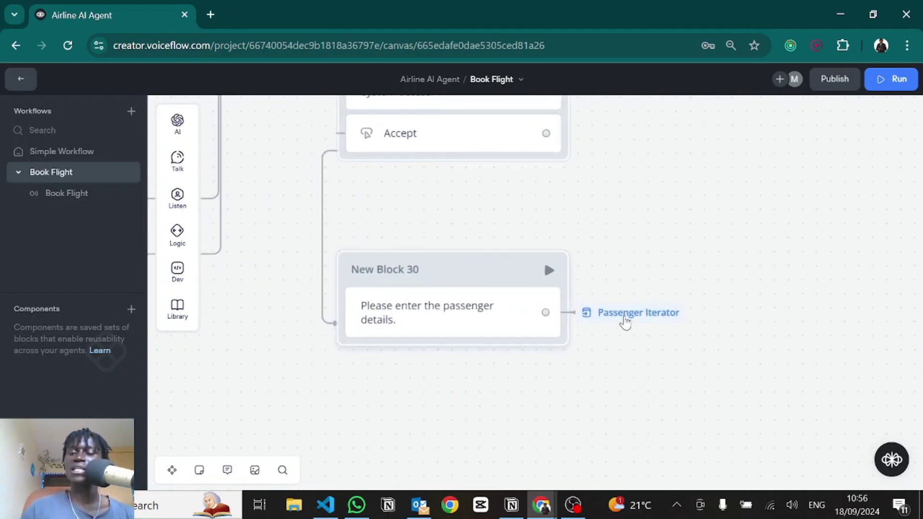
click(625, 313)
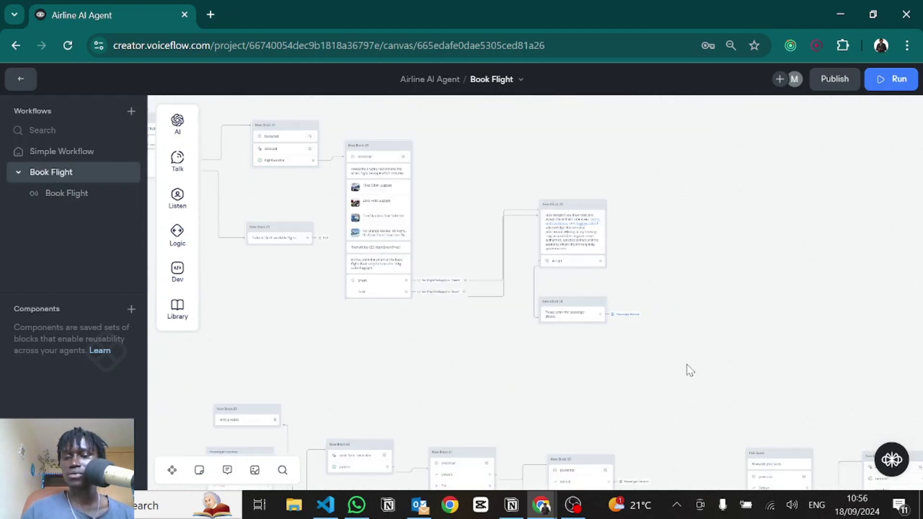
scroll(563, 188, up, 5)
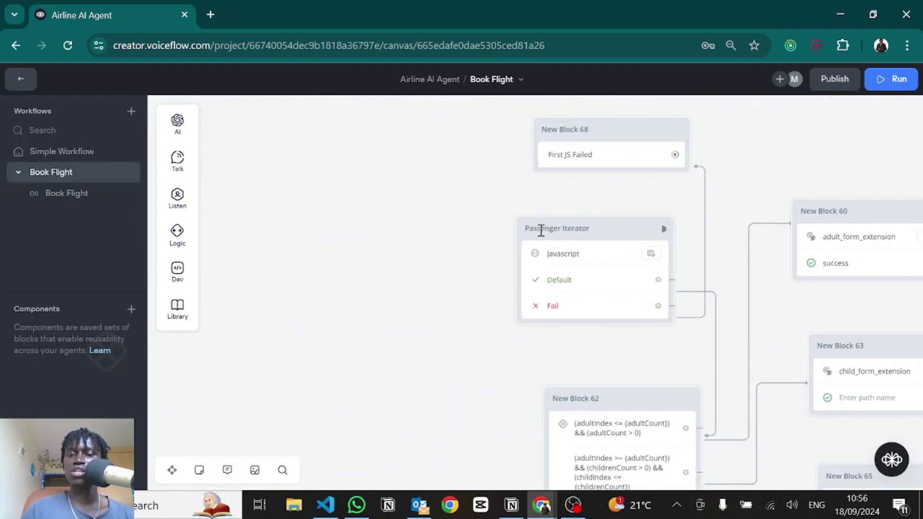
scroll(486, 274, down, 10)
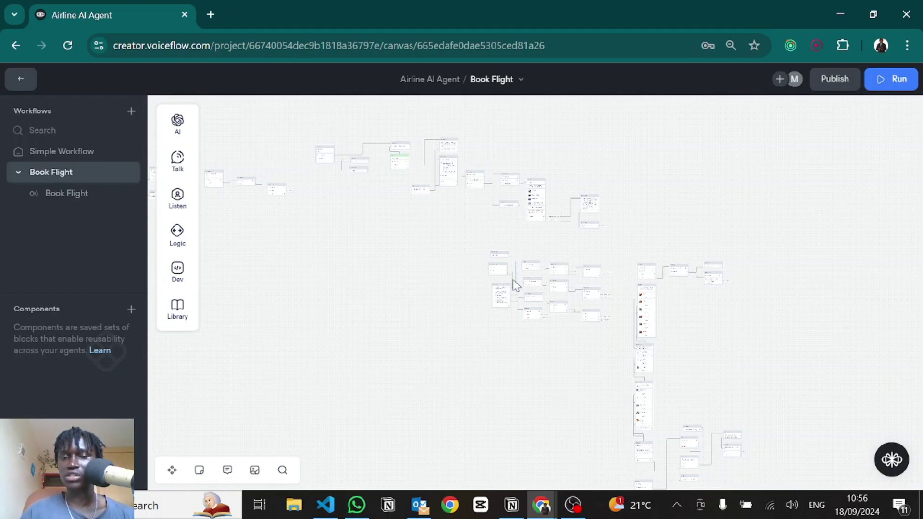
scroll(513, 278, up, 5)
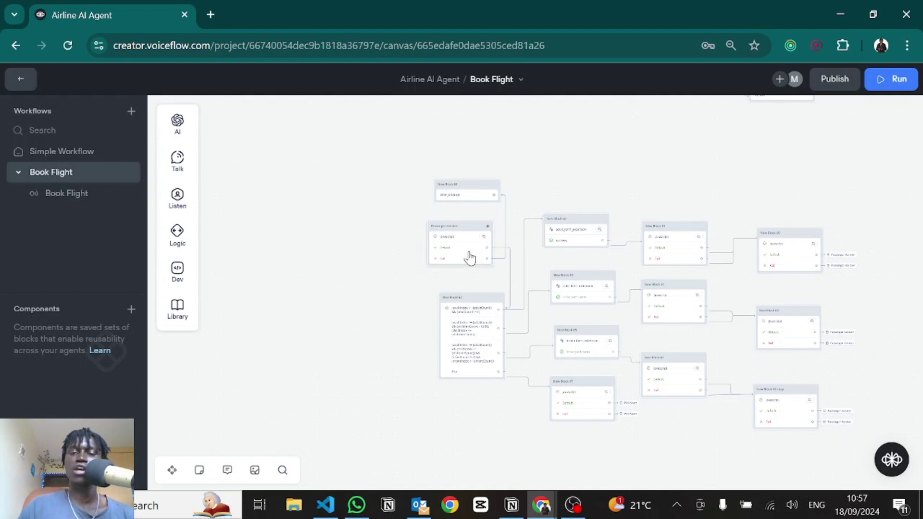
scroll(469, 258, up, 5)
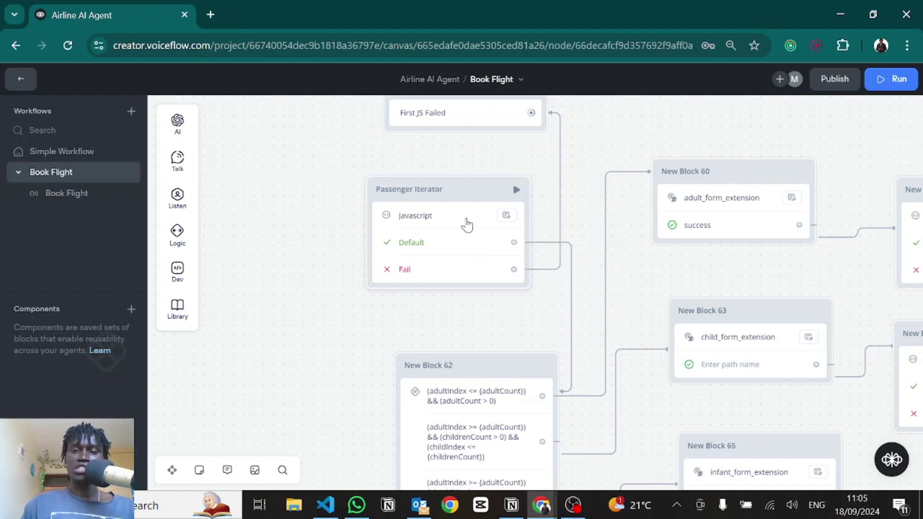
Step: Open Passenger Iterator's code full-width and review the check that JSON-parses passengers strings
click(465, 220)
click(898, 115)
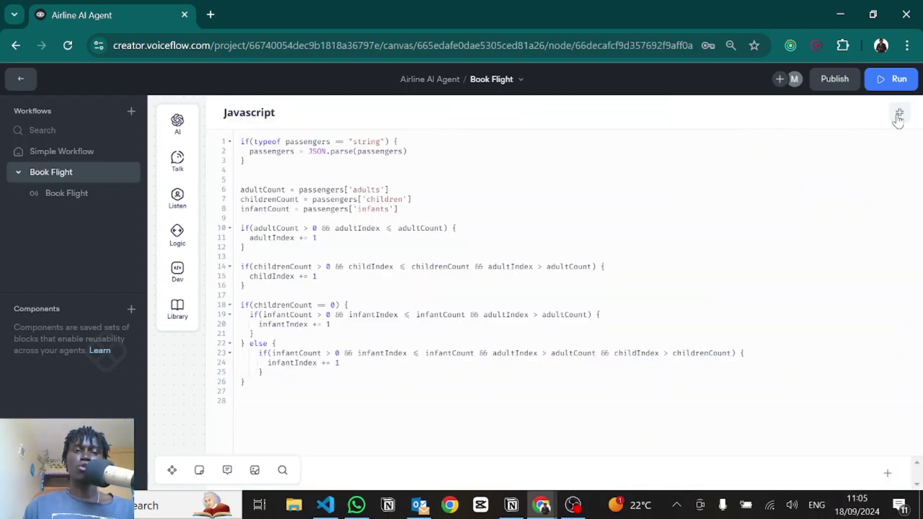
click(392, 192)
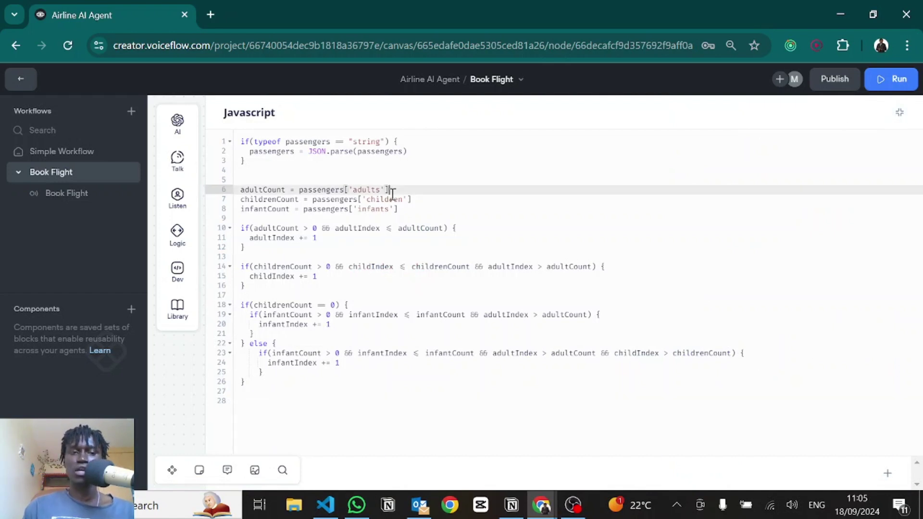
drag(257, 169, 243, 141)
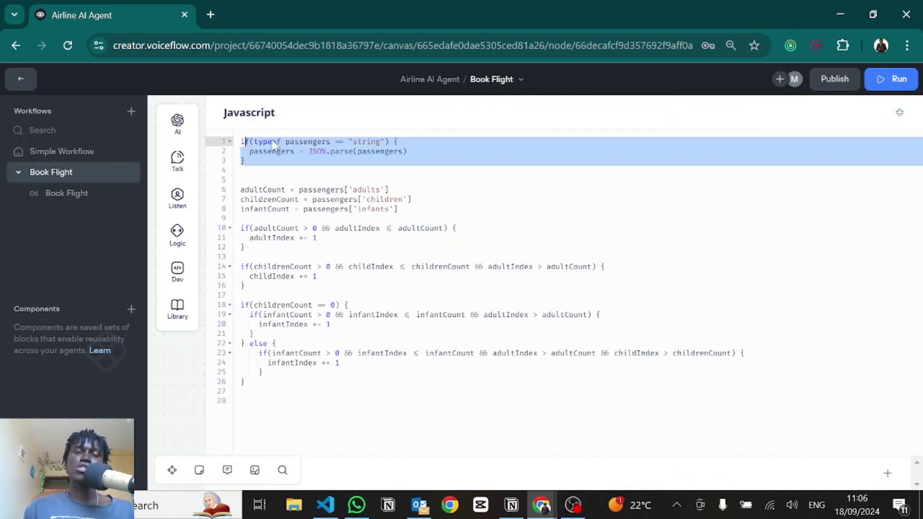
double_click(289, 140)
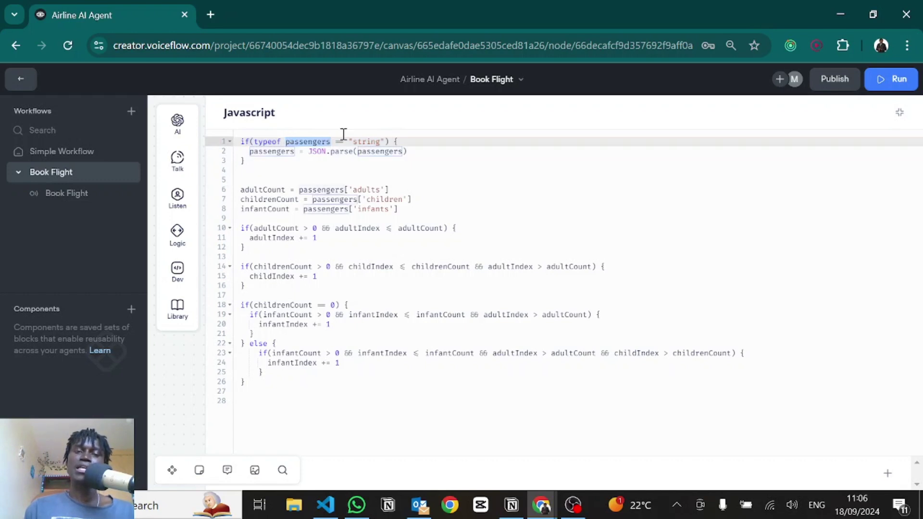
double_click(363, 140)
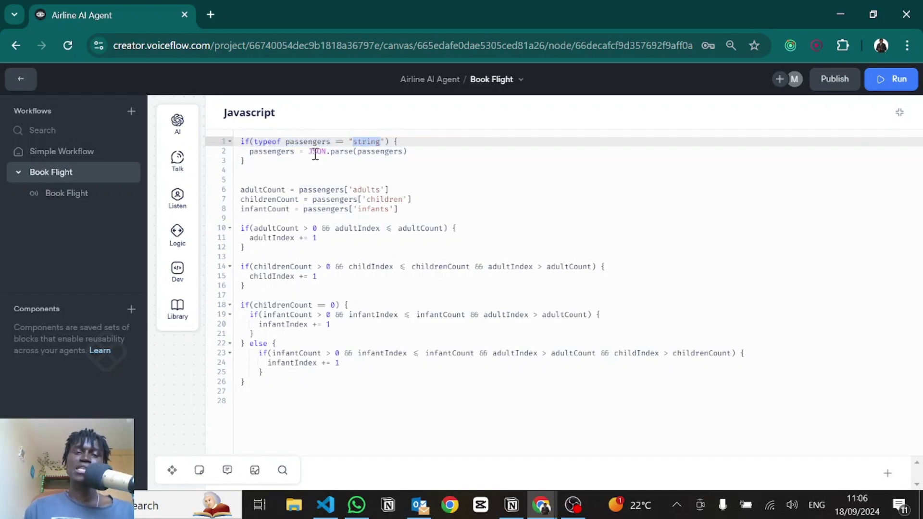
double_click(333, 151)
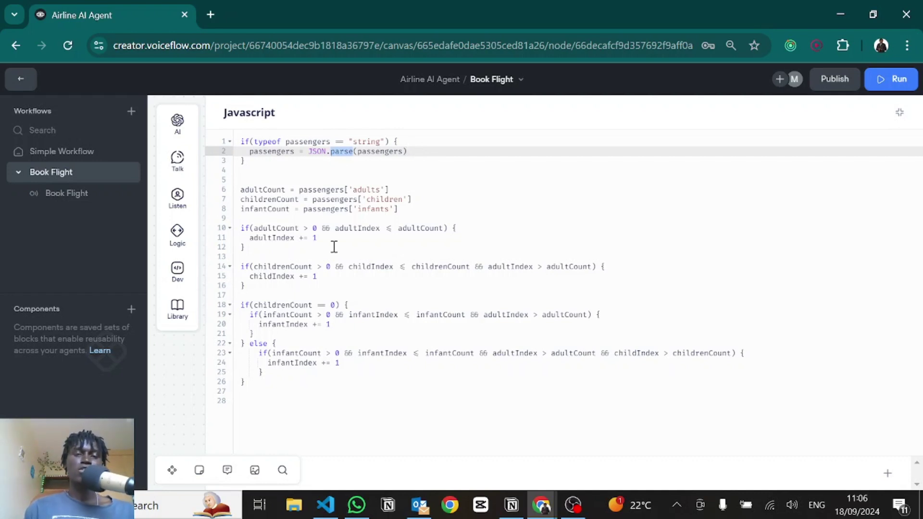
Step: Paste a sample passengers object starting "adult": 2 above the count assignments on lines 5–8
click(265, 189)
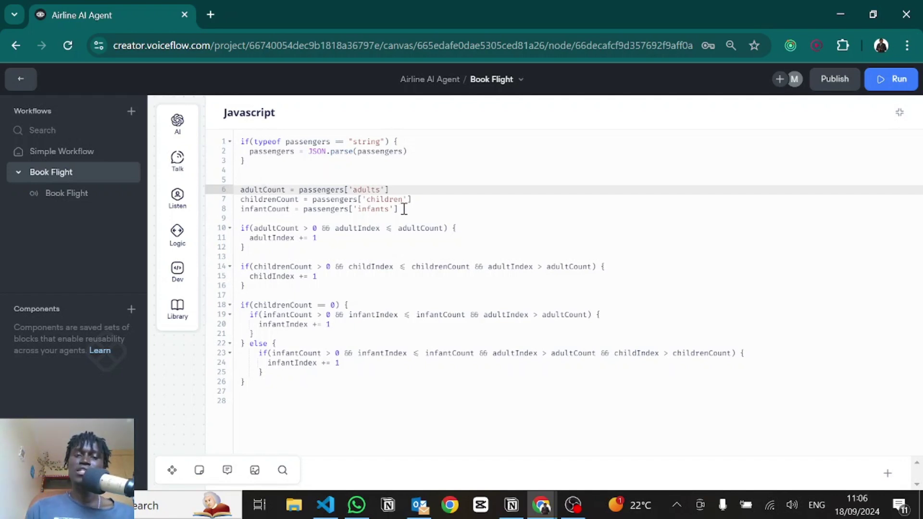
drag(400, 208, 304, 193)
click(305, 192)
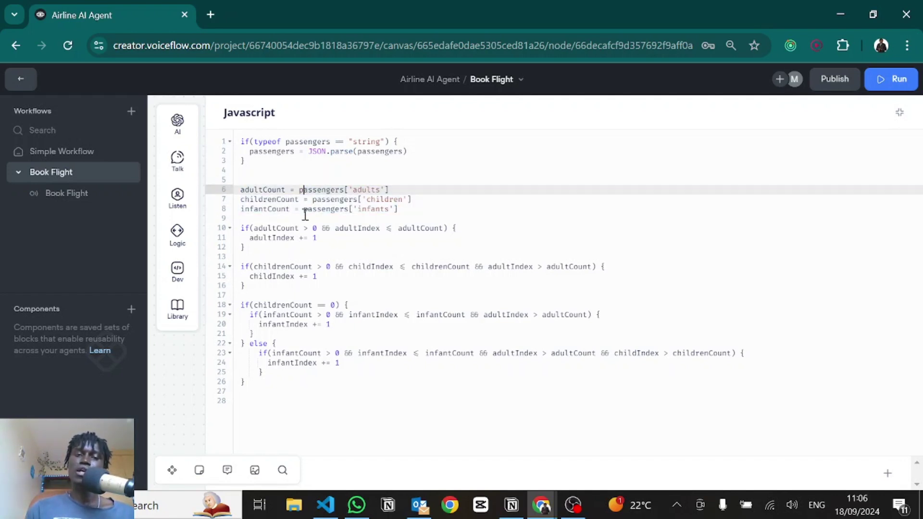
click(314, 169)
text({   "adult": 2 })
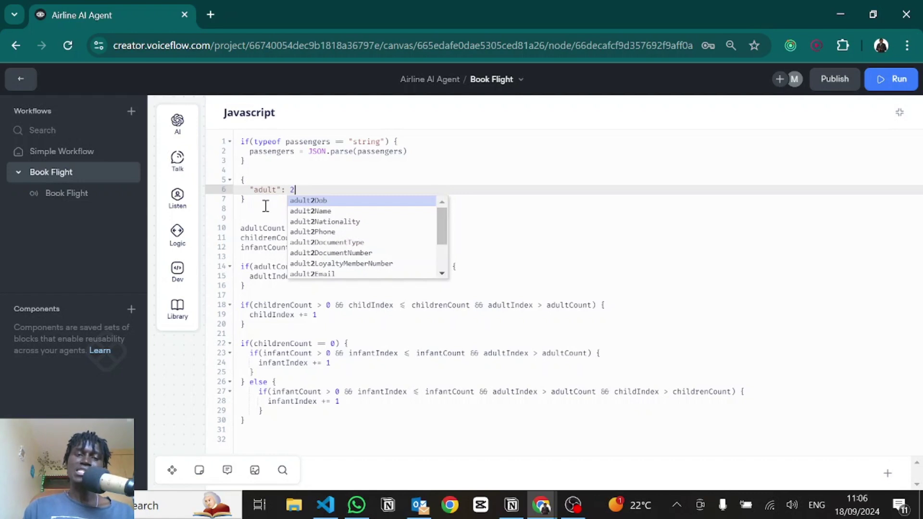
Step: Change the sample key to "adults", then undo to remove the sample object
click(264, 207)
drag(253, 212, 254, 182)
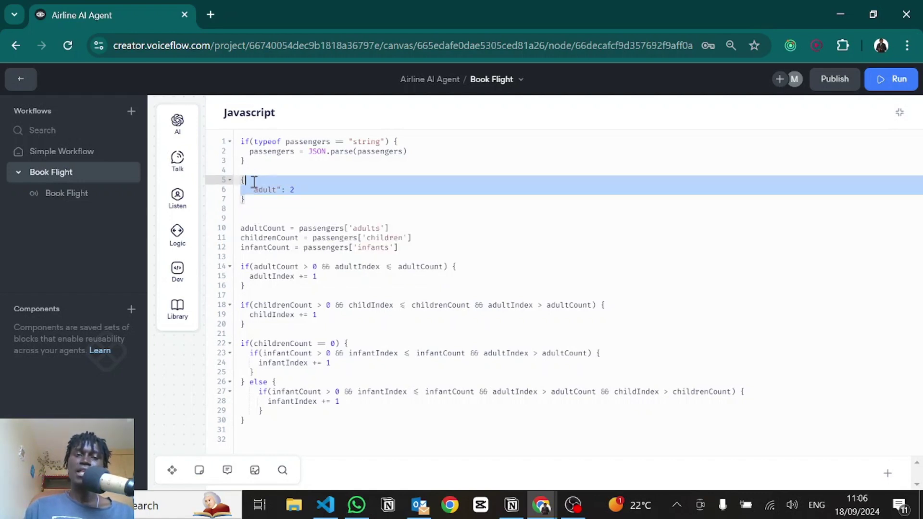
click(277, 191)
text(s)
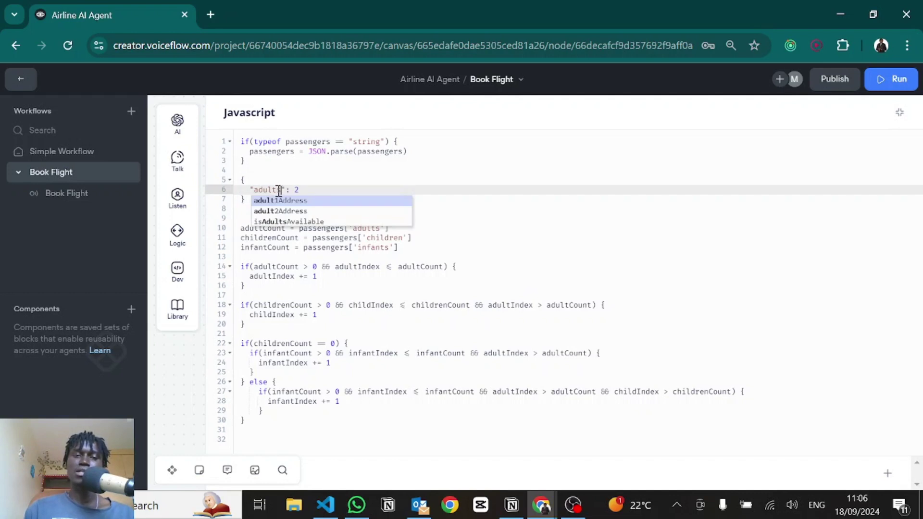
click(295, 192)
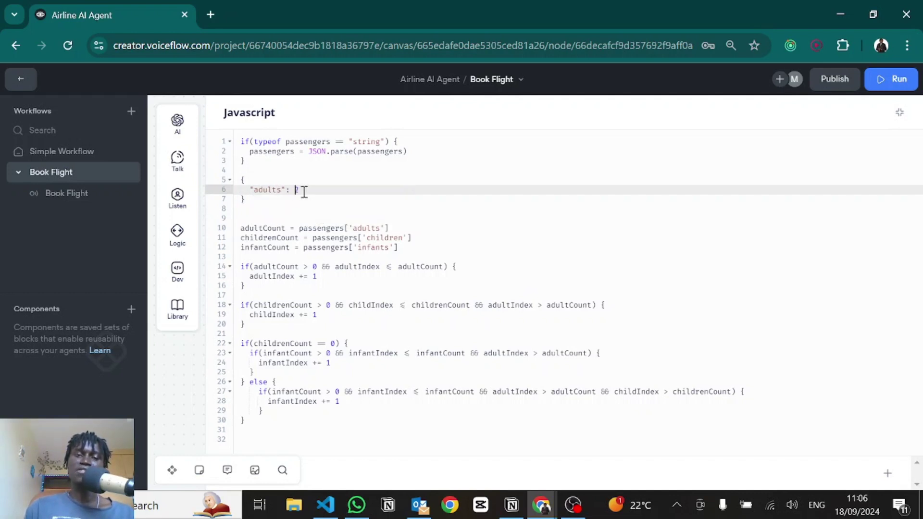
key(ctrl+z)
Step: Review adultCount and the adultIndex, childIndex and infantIndex conditions in the code
double_click(278, 229)
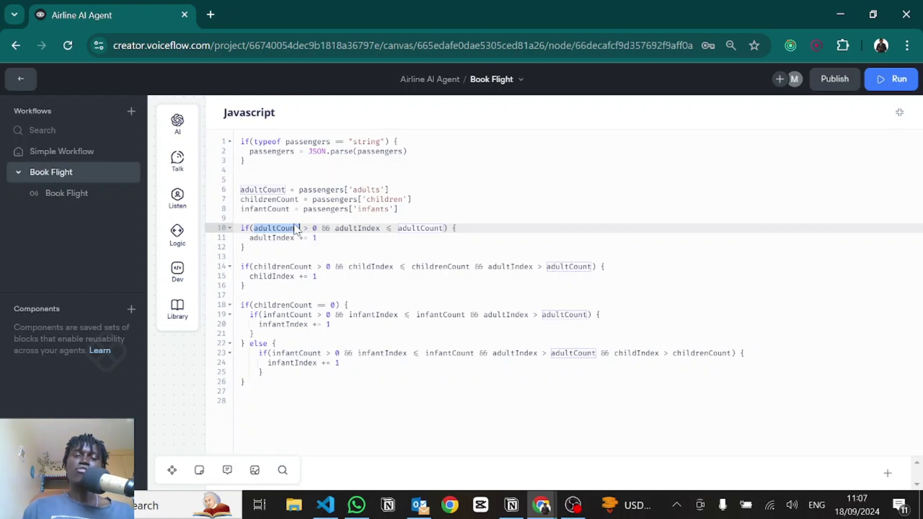
click(295, 226)
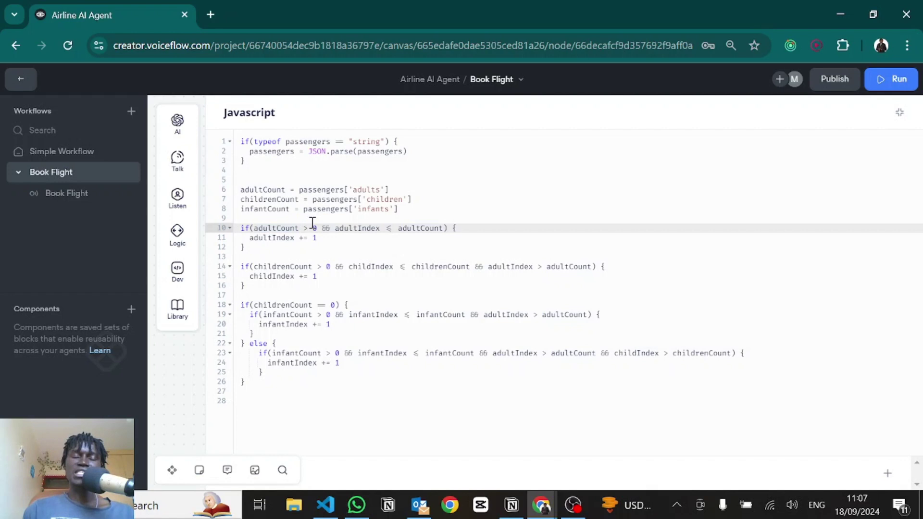
click(367, 266)
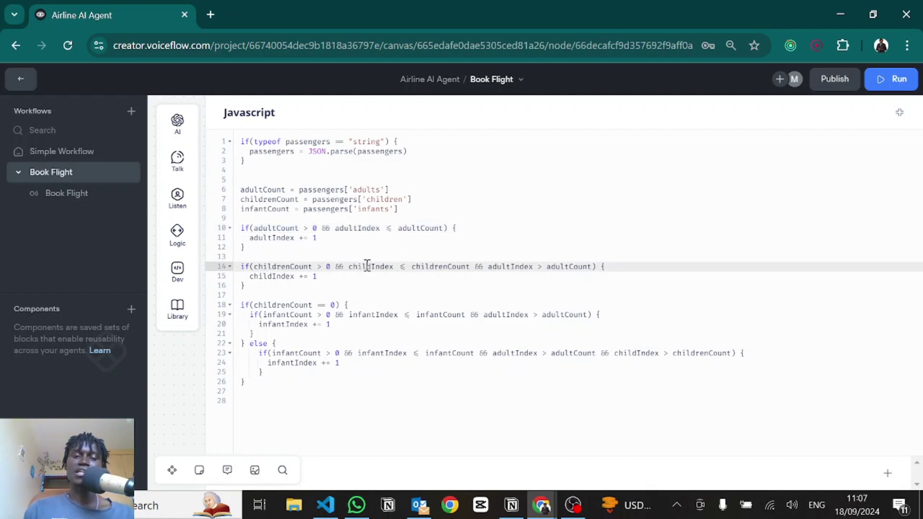
click(363, 314)
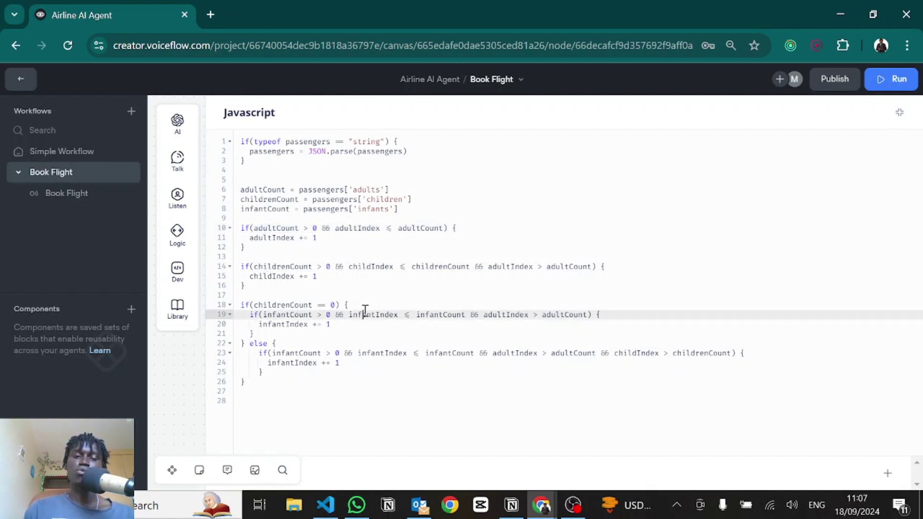
double_click(352, 227)
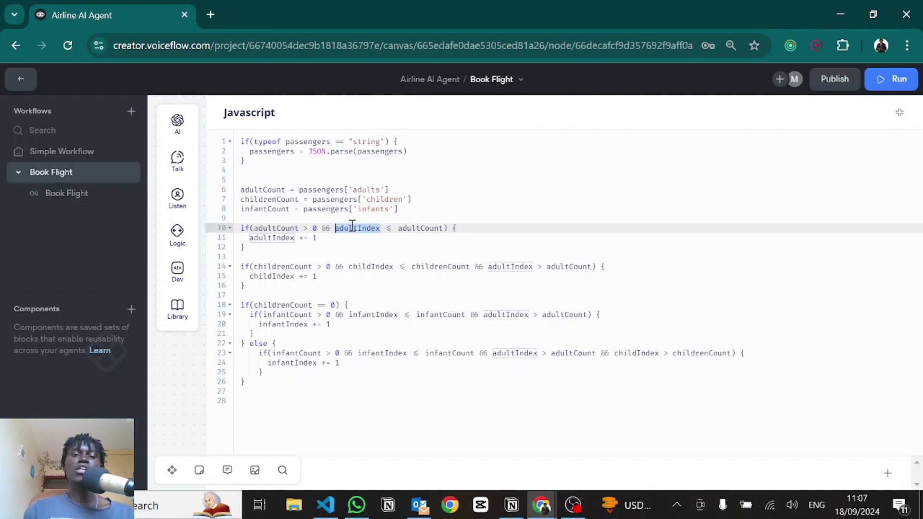
click(352, 226)
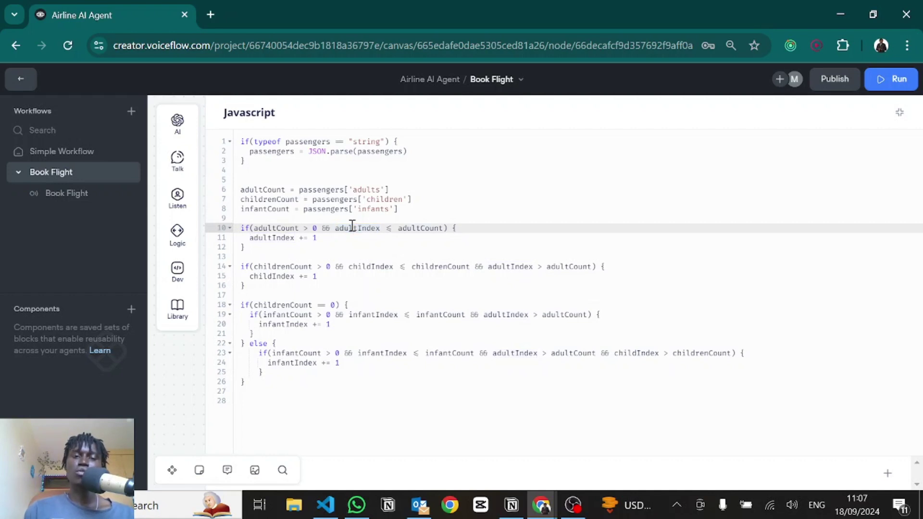
Step: Re-examine the adult condition's && clauses, adultIndex increment and the childIndex check
double_click(352, 226)
double_click(278, 228)
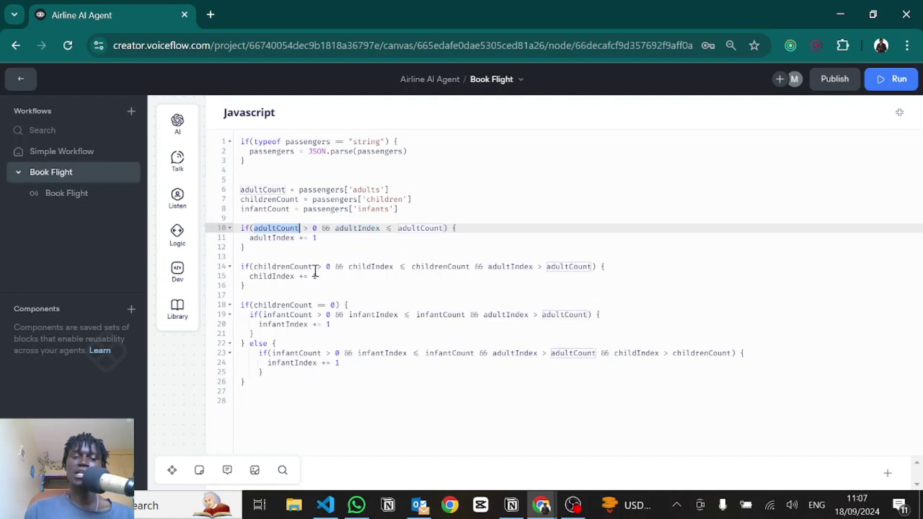
click(291, 266)
double_click(359, 267)
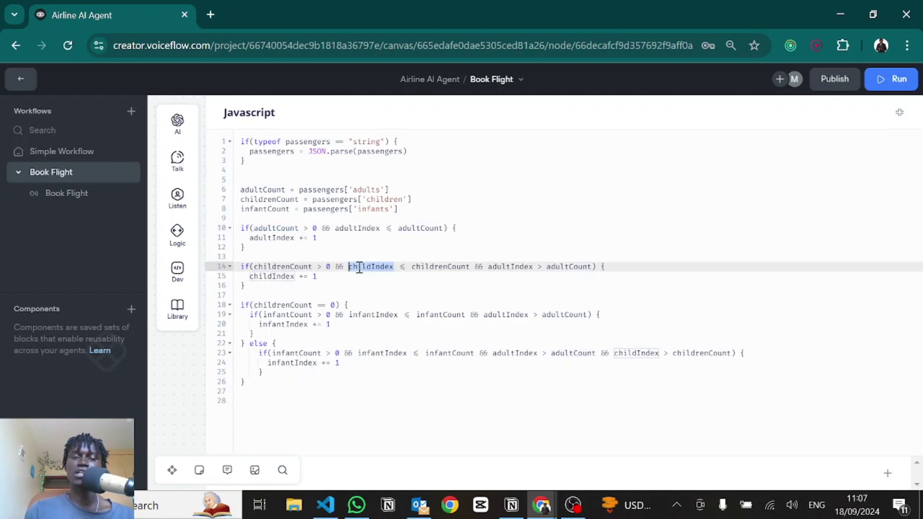
click(339, 227)
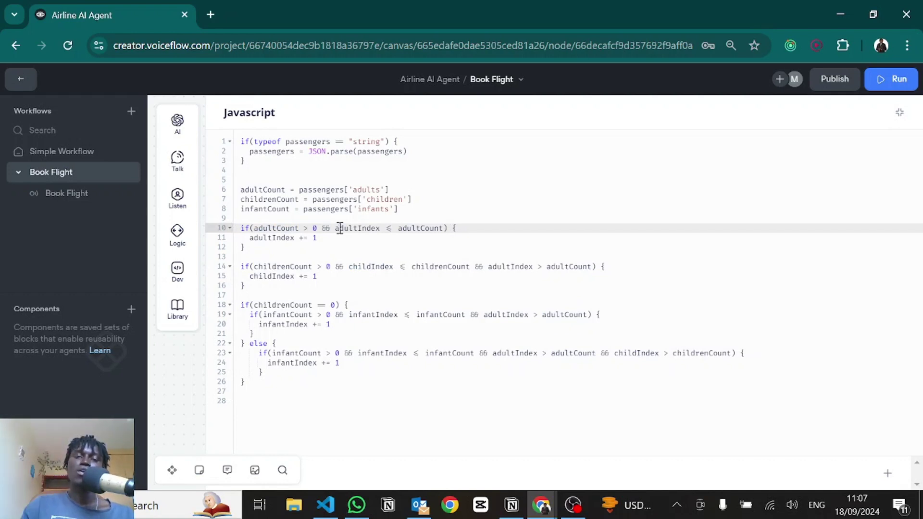
click(313, 238)
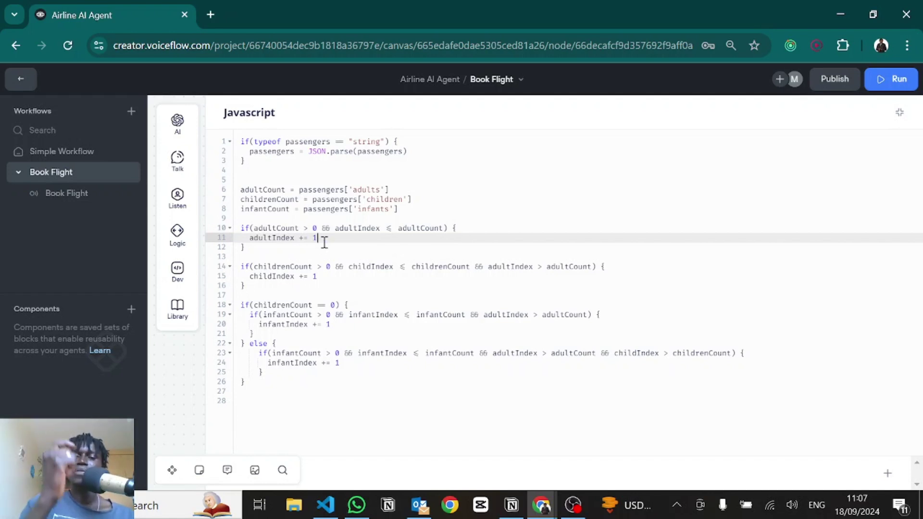
double_click(330, 227)
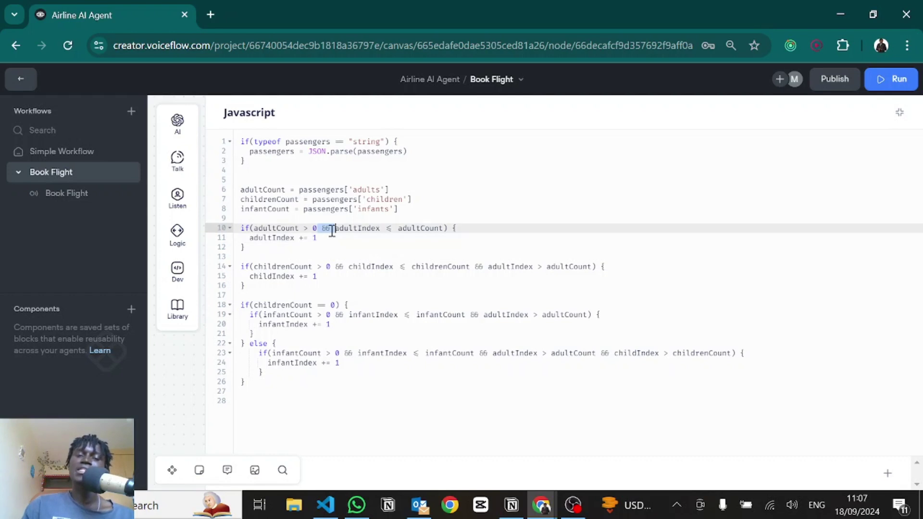
double_click(275, 226)
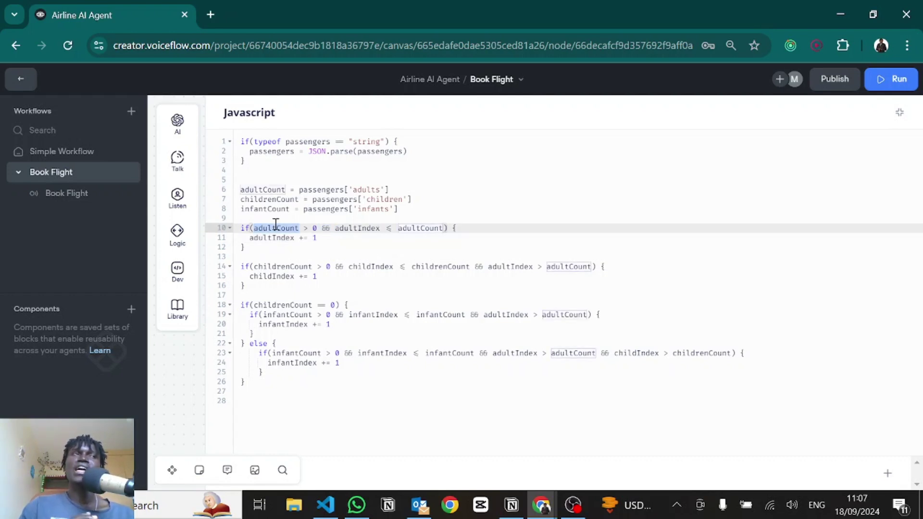
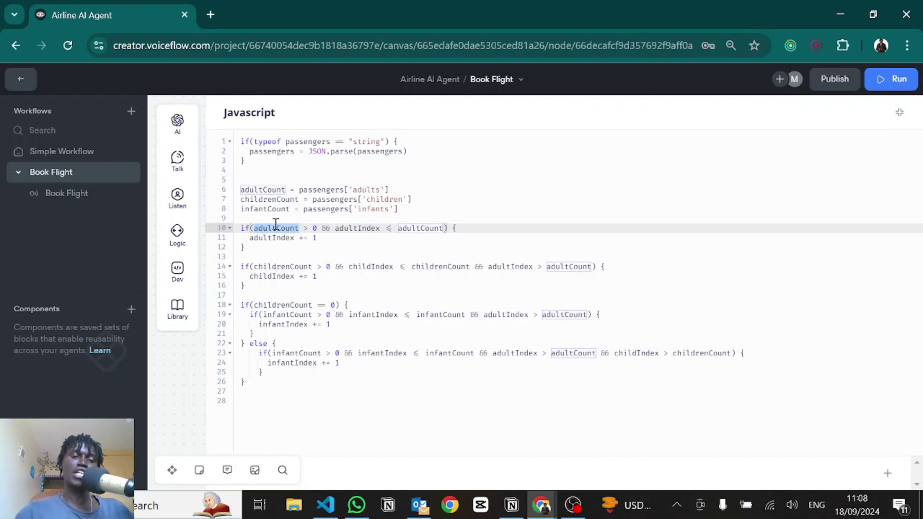
Step: Review the adult condition: adultCount > 0, adultIndex <= adultCount, and the adultIndex increment
drag(240, 266, 286, 277)
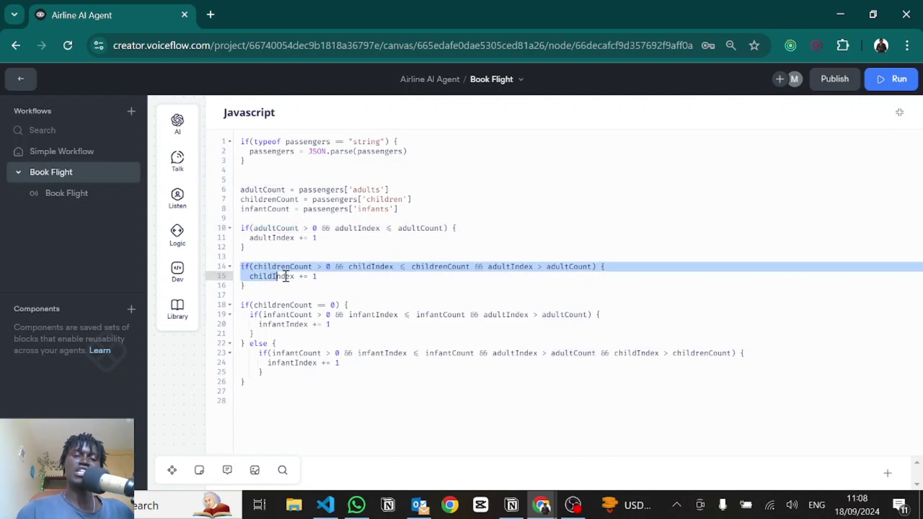
click(336, 264)
drag(263, 227, 386, 229)
click(312, 227)
click(393, 229)
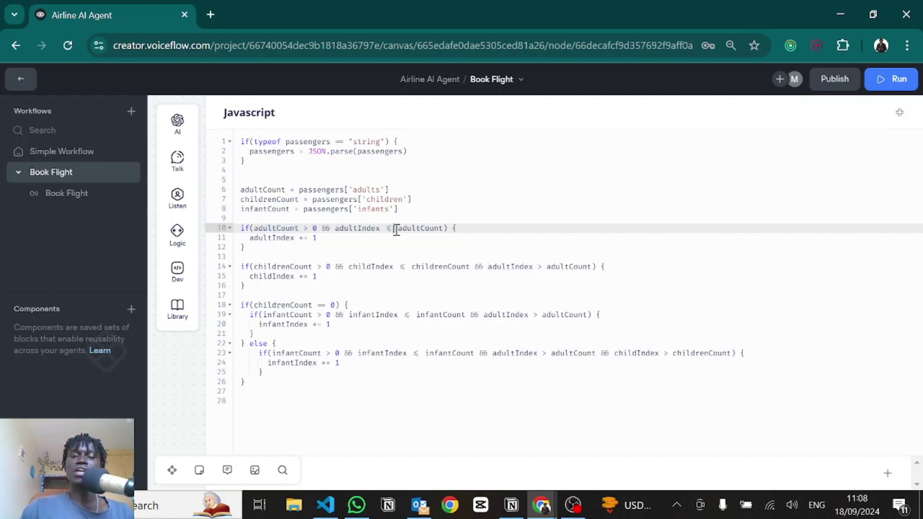
double_click(409, 229)
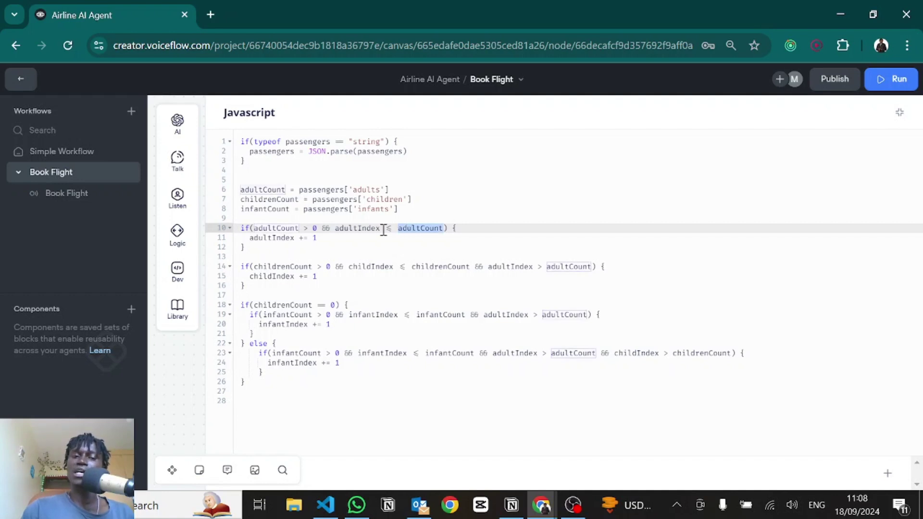
double_click(288, 239)
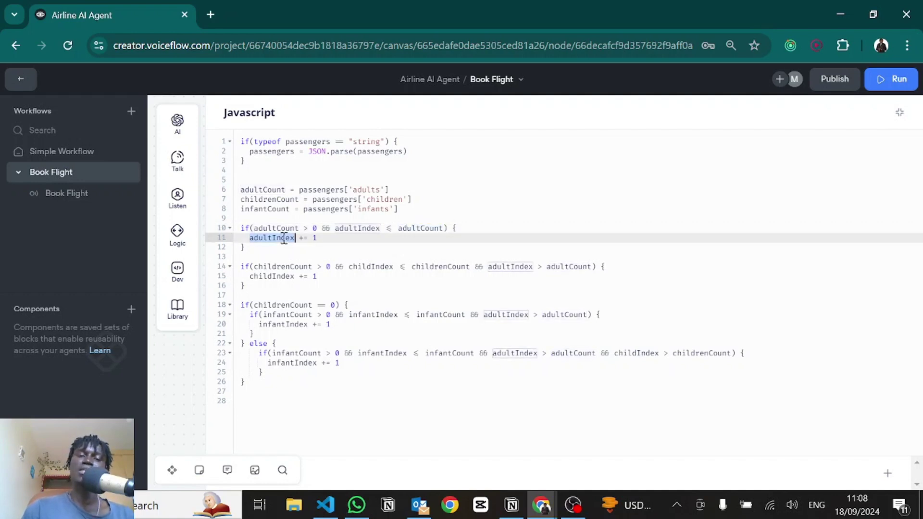
click(325, 237)
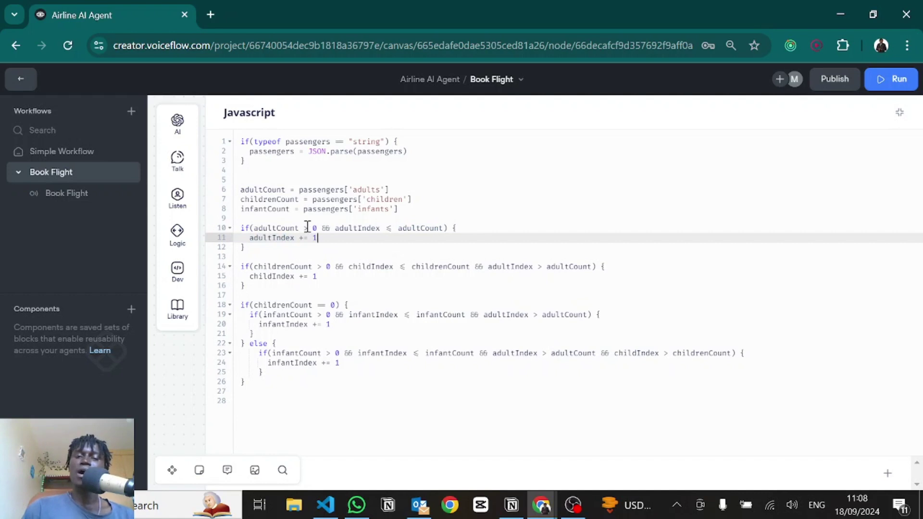
drag(335, 228, 412, 227)
click(412, 228)
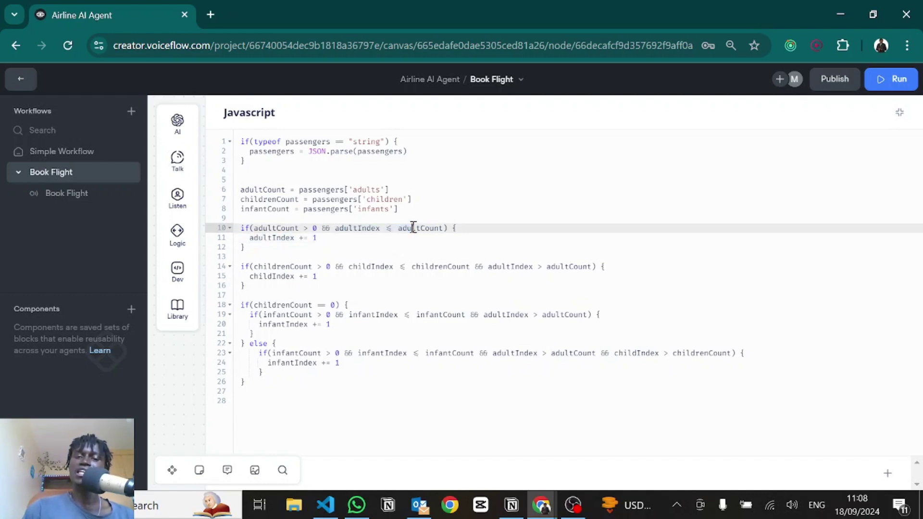
Step: Examine the children condition on line 14: childrenCount > 0, childIndex <= childrenCount, adultIndex > adultCount
click(271, 255)
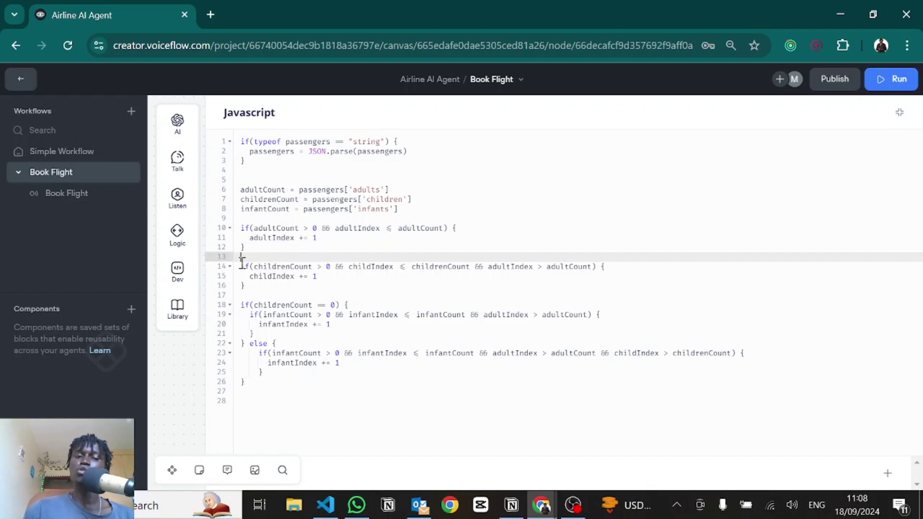
drag(240, 265, 306, 267)
double_click(306, 267)
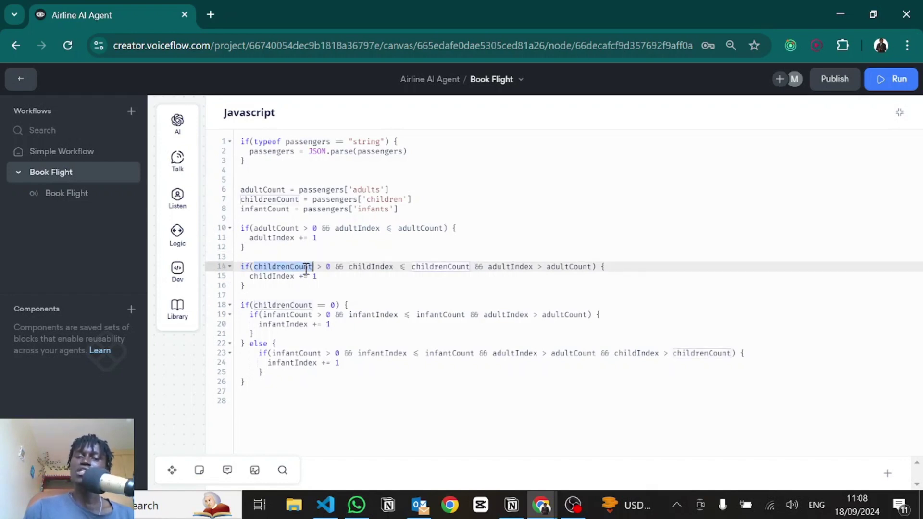
click(333, 267)
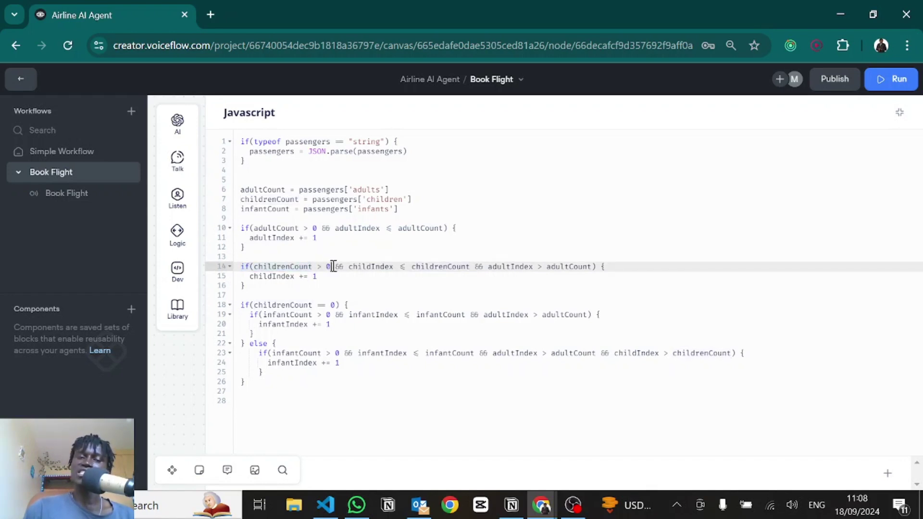
double_click(358, 267)
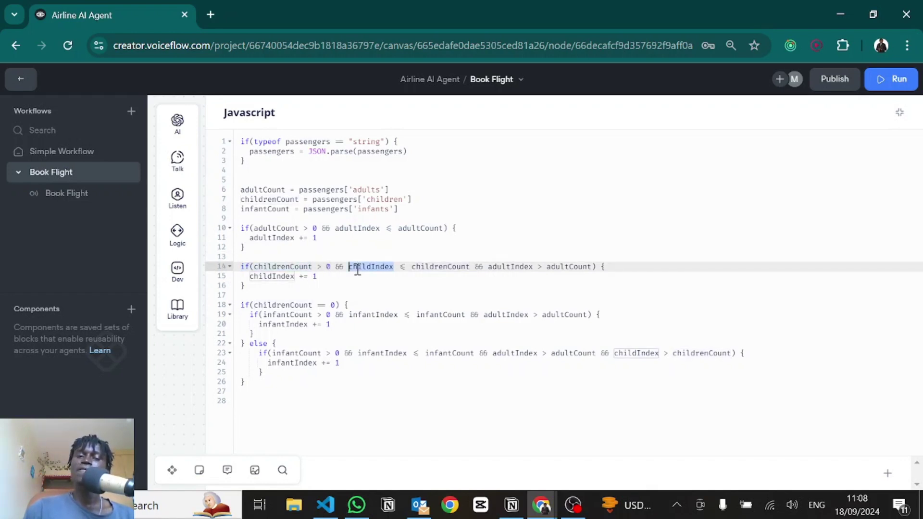
double_click(420, 267)
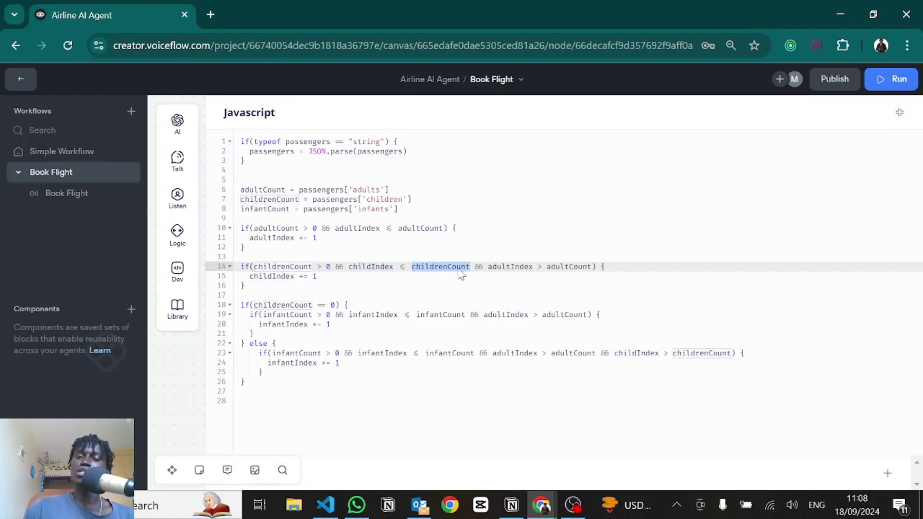
click(479, 267)
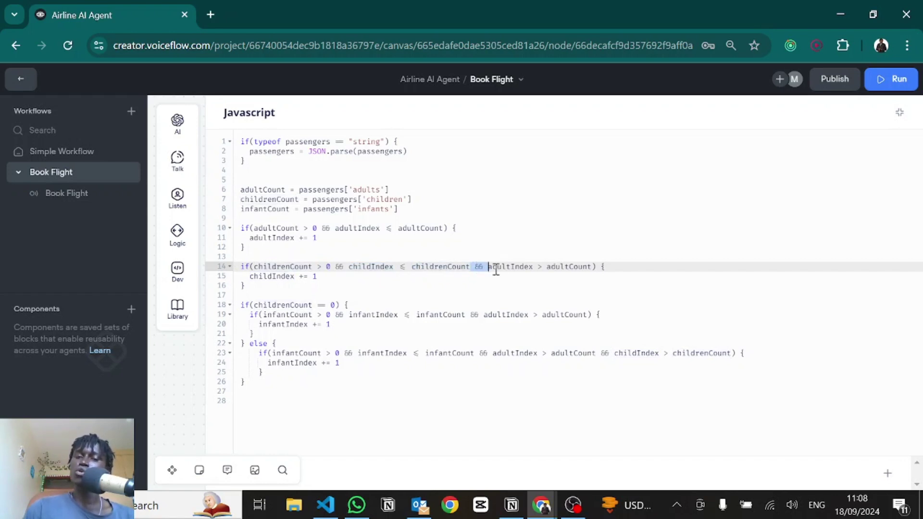
double_click(503, 268)
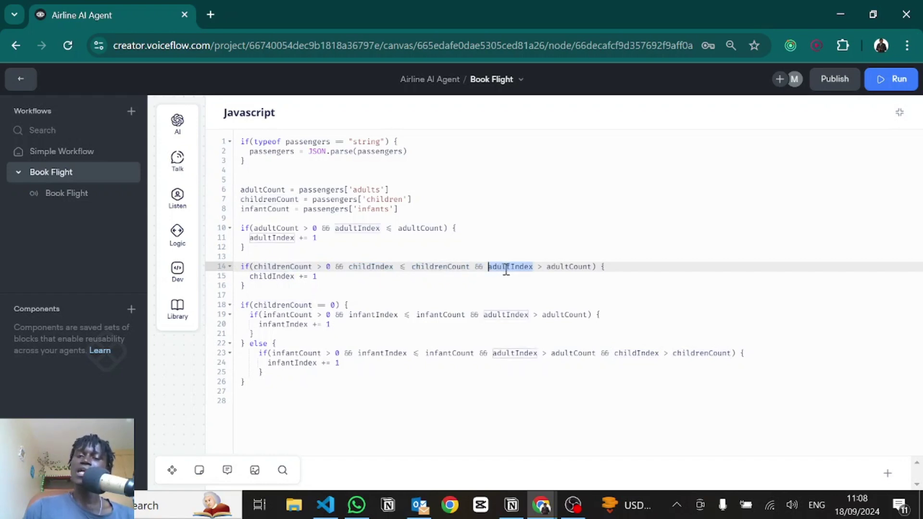
double_click(558, 268)
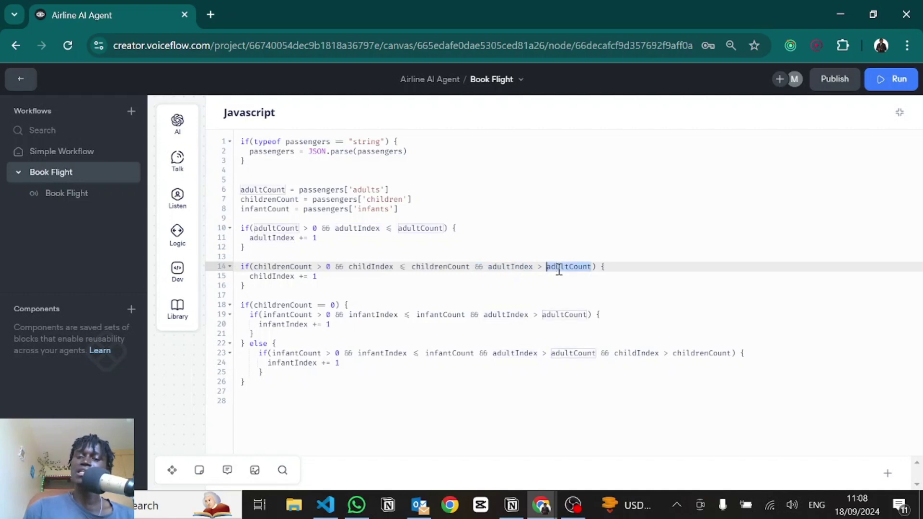
click(489, 267)
drag(515, 270, 594, 267)
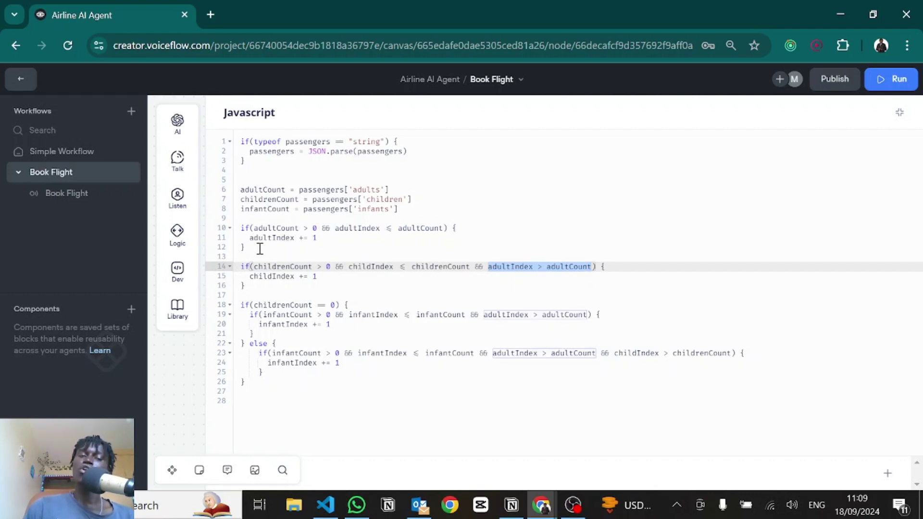
Step: Compare the adult block with the childIndex increment and the childrenCount == 0 infant branch
drag(258, 247, 223, 234)
click(309, 267)
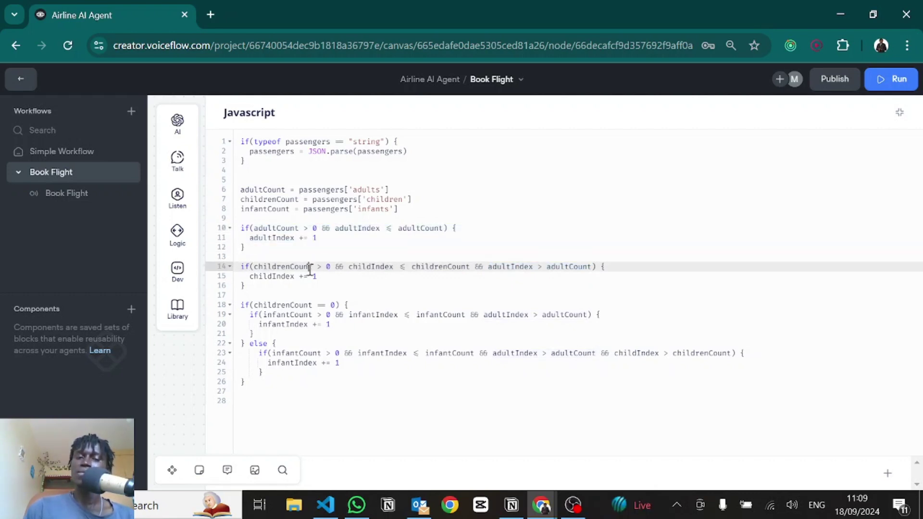
drag(324, 274, 273, 276)
click(277, 276)
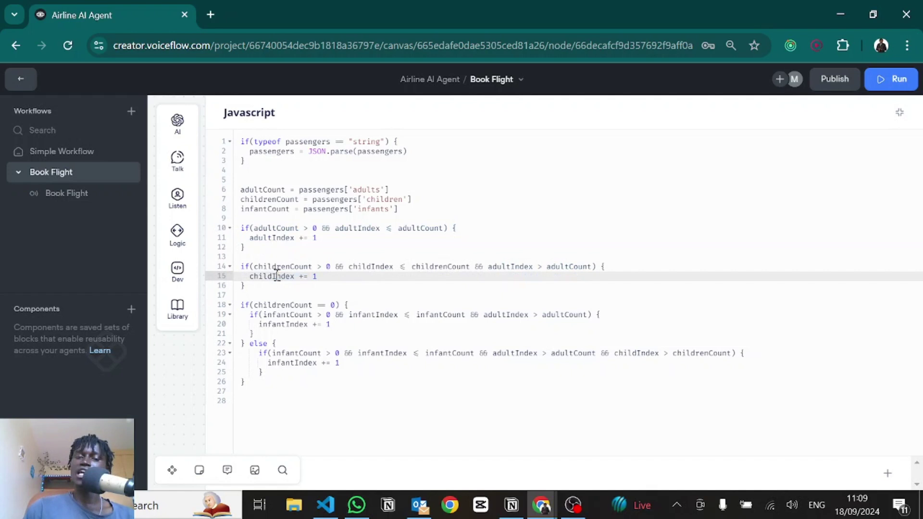
click(291, 333)
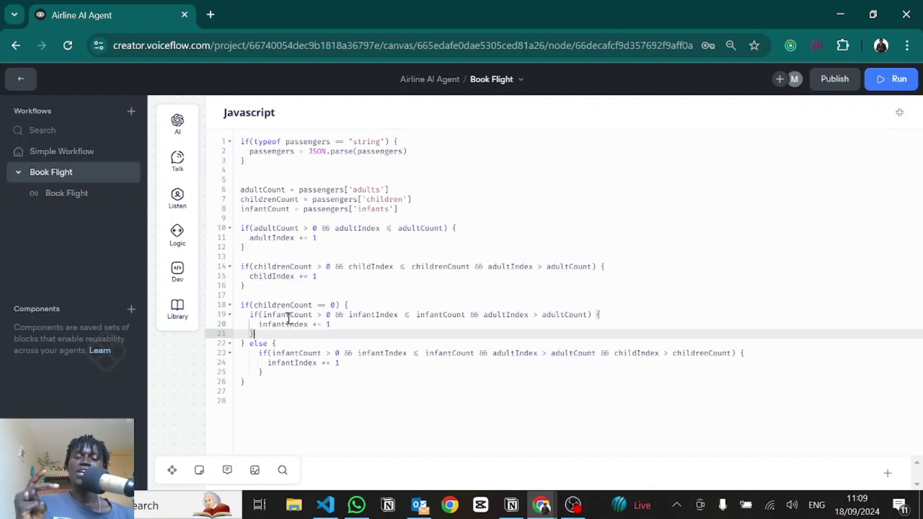
drag(254, 305, 332, 305)
click(331, 305)
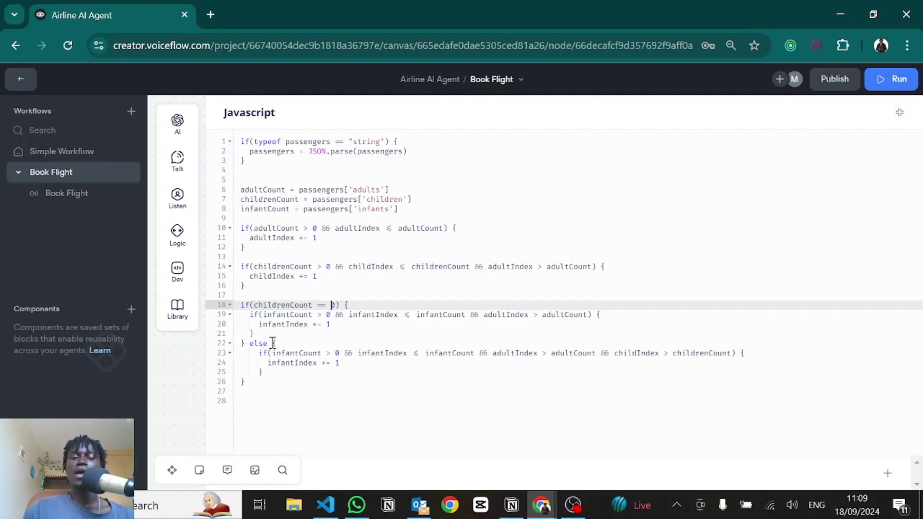
click(255, 343)
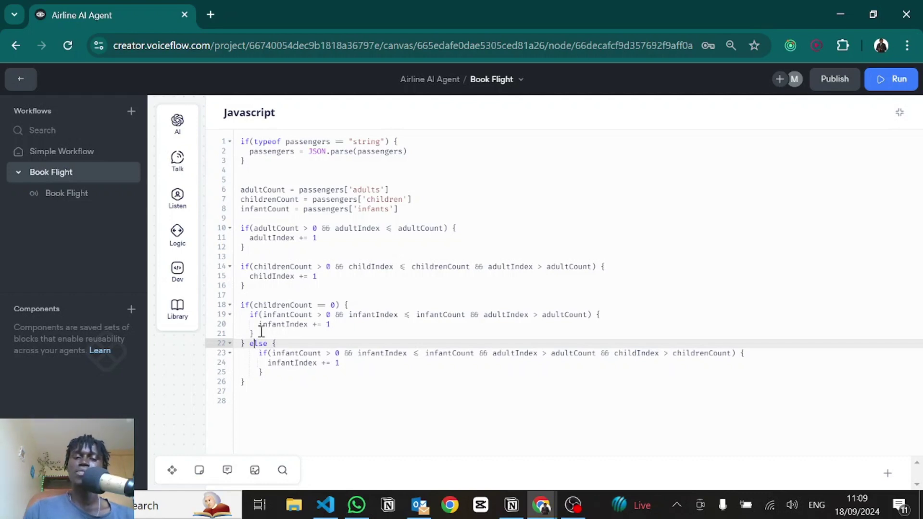
drag(249, 314, 269, 333)
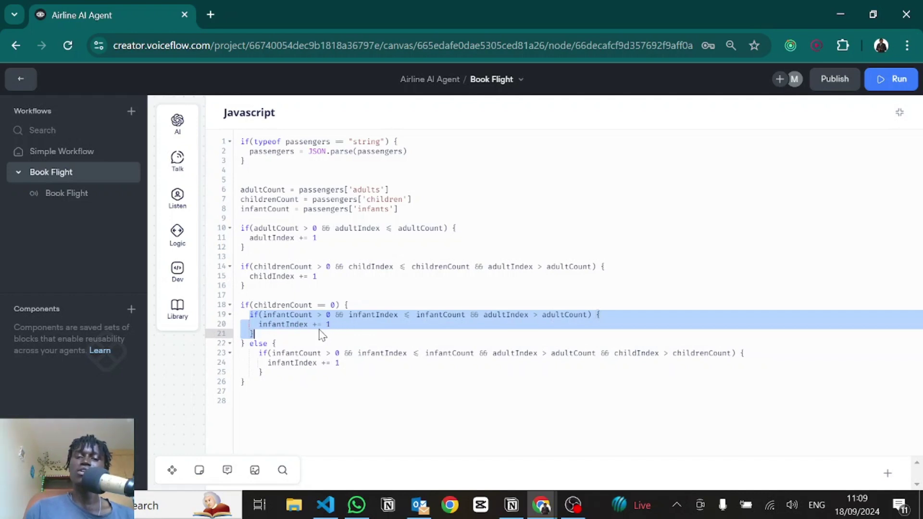
click(434, 308)
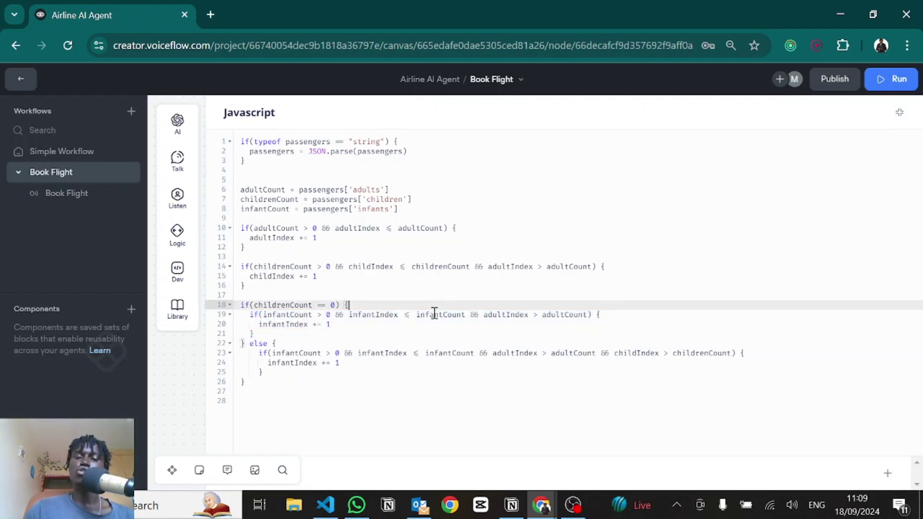
Step: Check line 19's nested infant condition: infantIndex, infantCount and adultIndex > adultCount
double_click(362, 315)
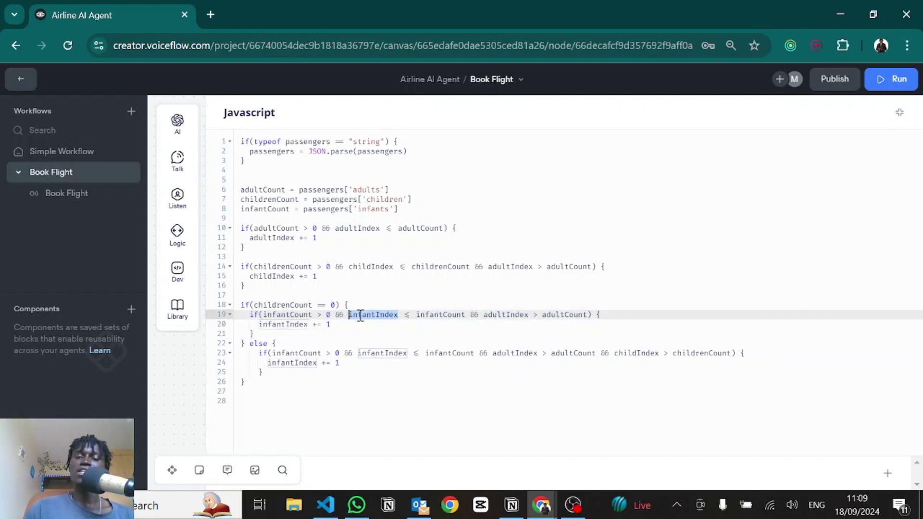
double_click(438, 315)
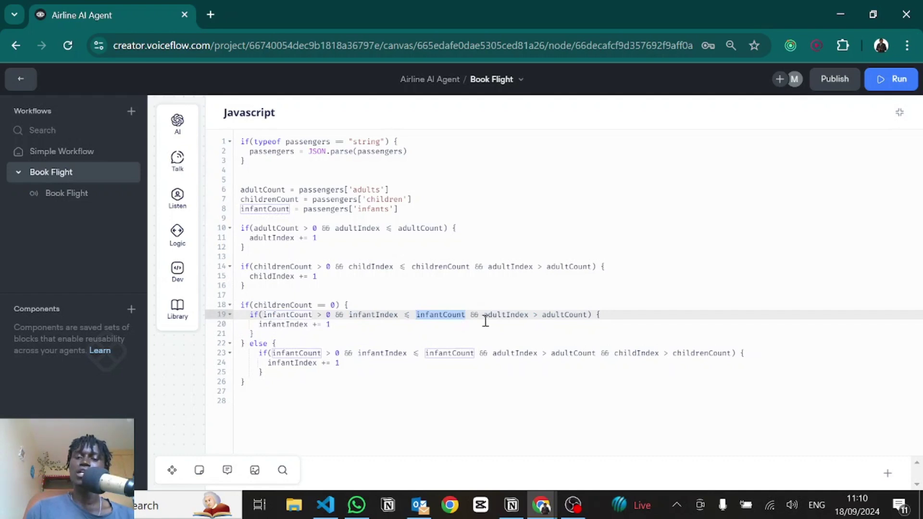
drag(483, 315, 588, 315)
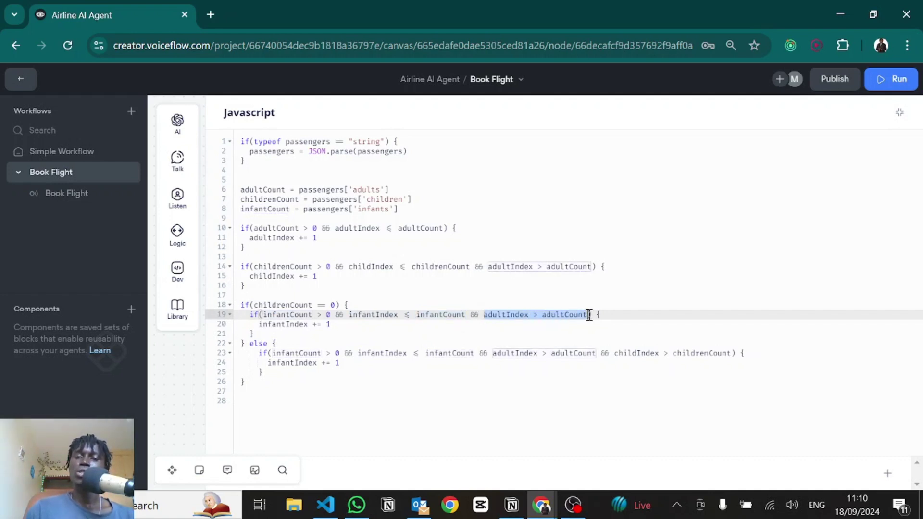
click(589, 315)
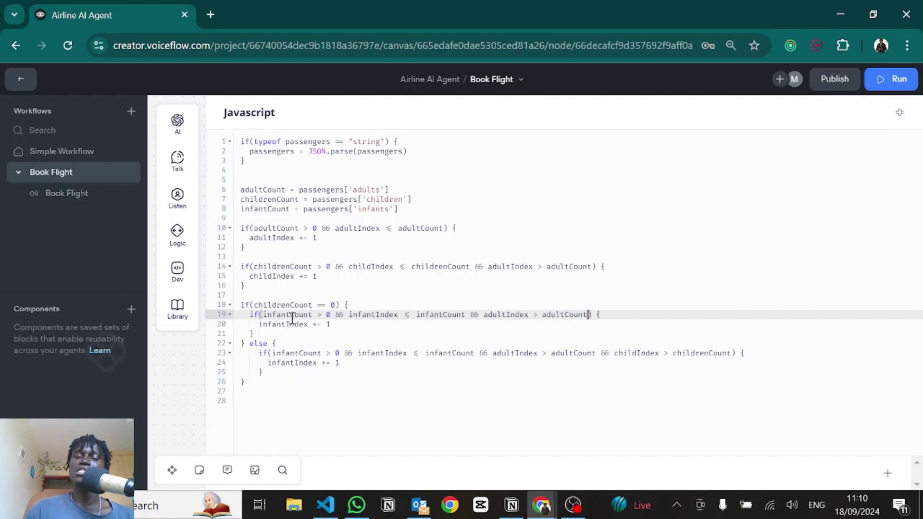
drag(271, 251, 232, 230)
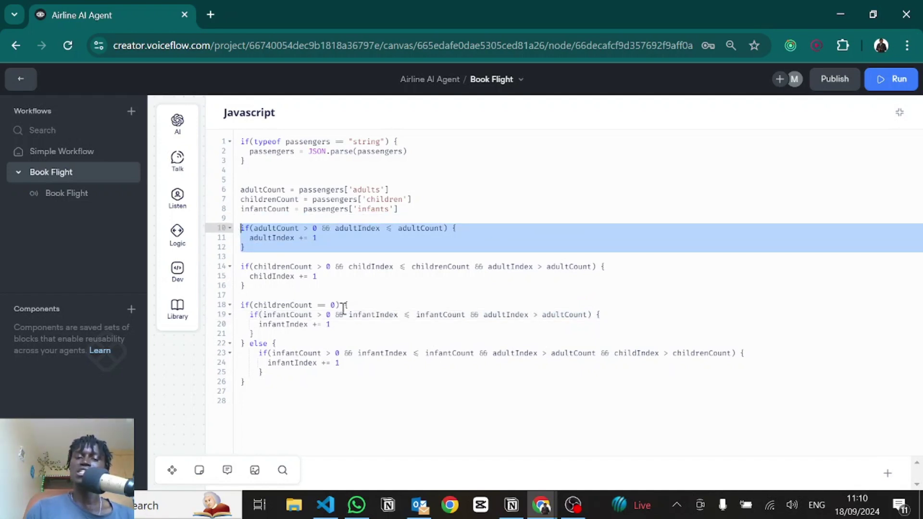
Step: Inspect the else-branch infant condition on line 23: infantCount > 0, infantIndex <= infantCount, adultIndex and childrenCount checks
click(313, 353)
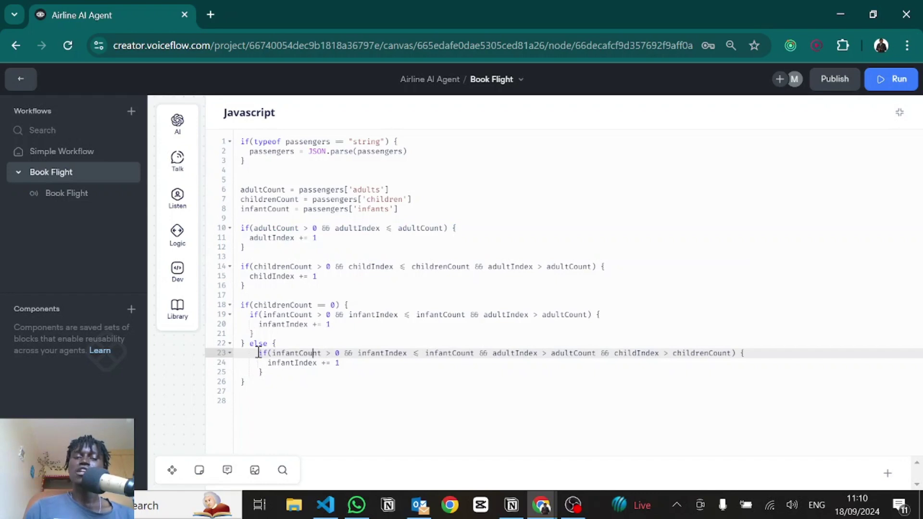
drag(259, 353, 276, 372)
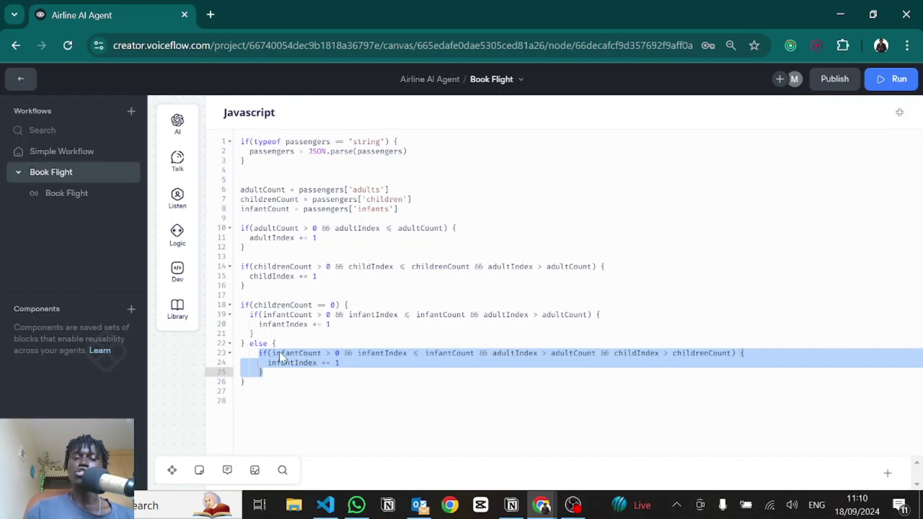
click(279, 352)
drag(281, 352, 386, 354)
click(322, 355)
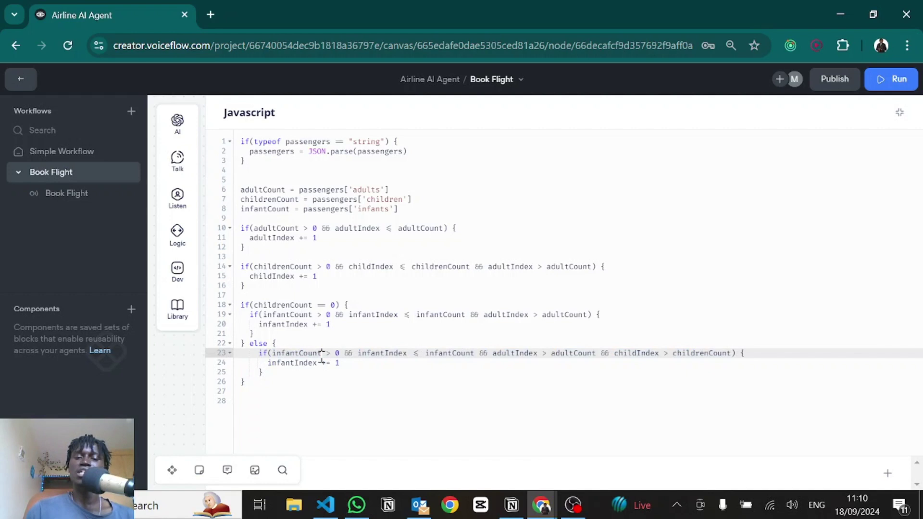
drag(360, 354, 451, 354)
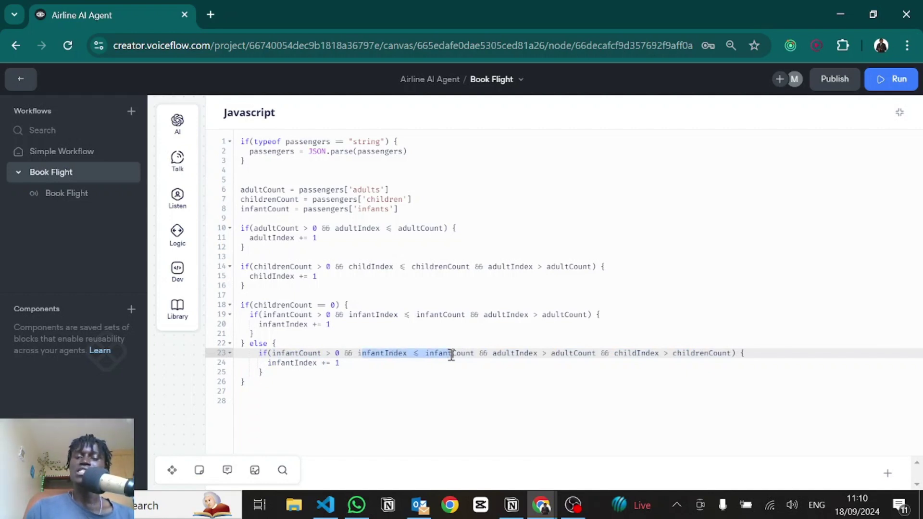
double_click(451, 354)
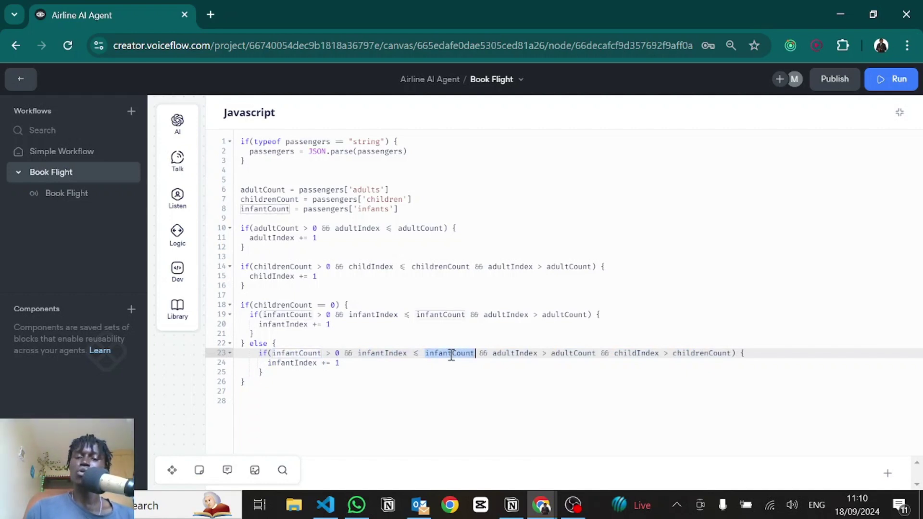
double_click(502, 354)
drag(551, 353, 731, 354)
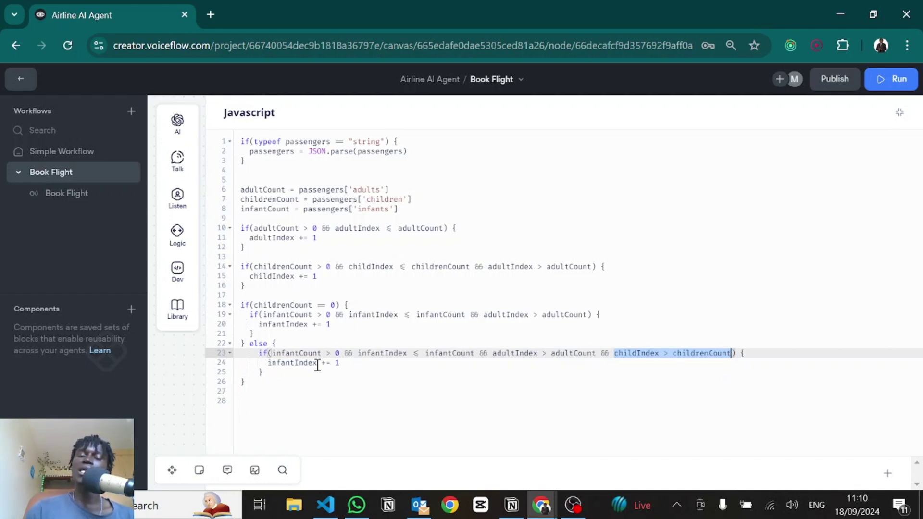
double_click(690, 356)
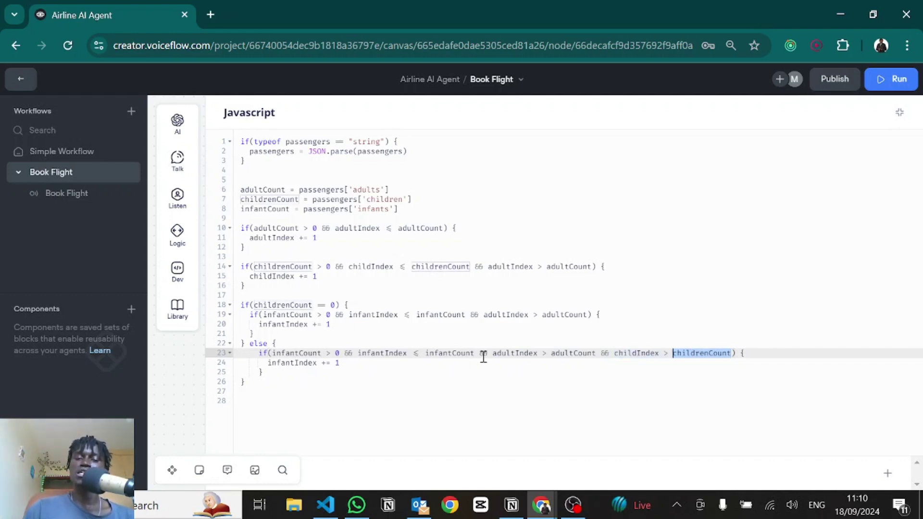
click(349, 324)
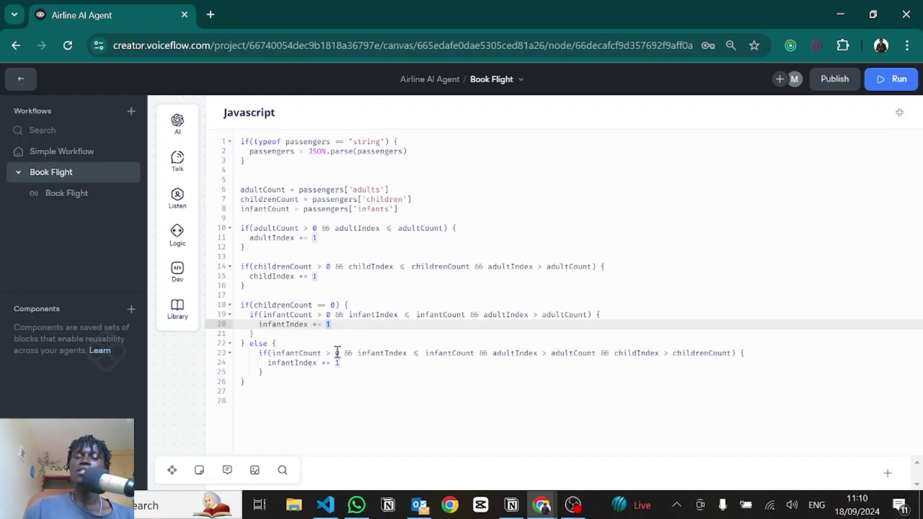
double_click(305, 364)
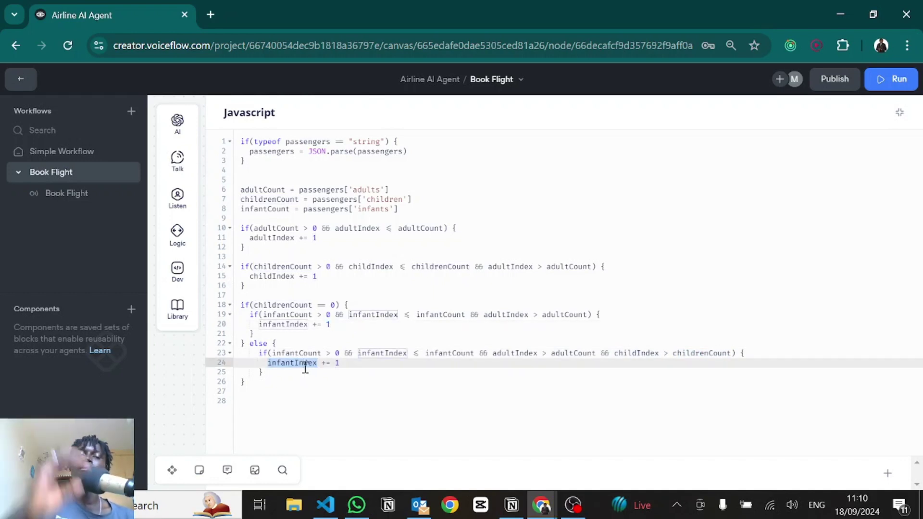
Step: Return to the canvas and expand New Block 62's Condition 1: adultIndex ≤ adultCount, adultCount > 0
click(899, 114)
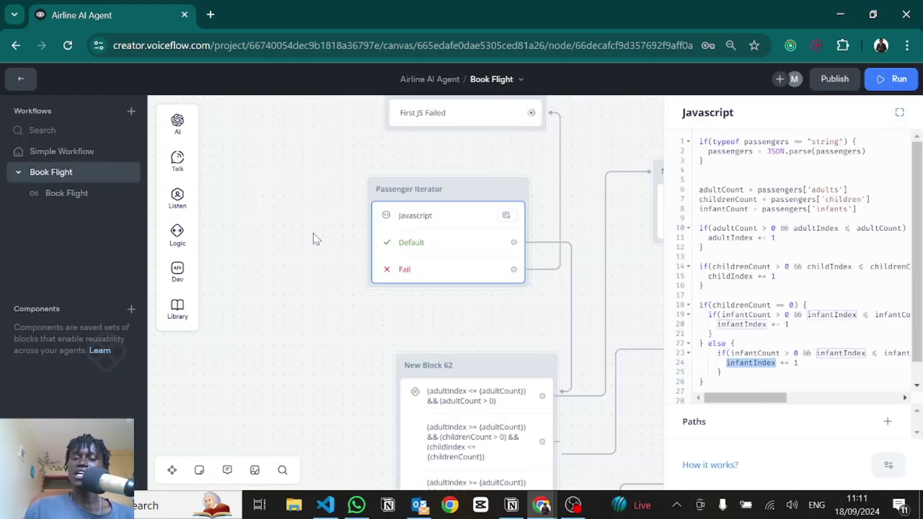
drag(312, 239, 249, 199)
click(525, 216)
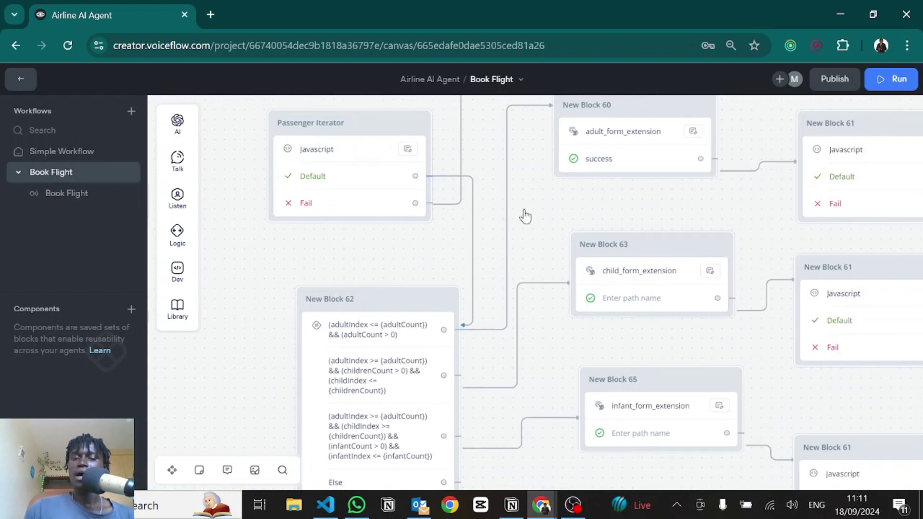
click(373, 366)
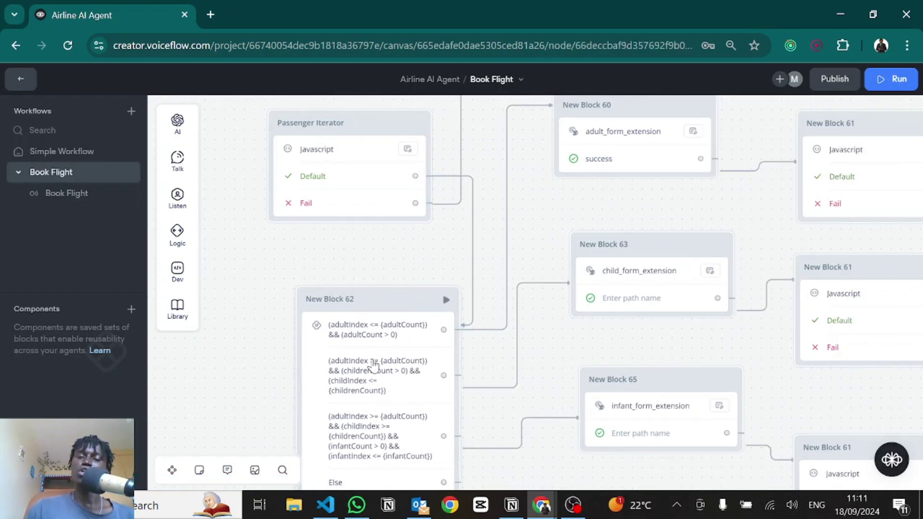
mouse_move(177, 235)
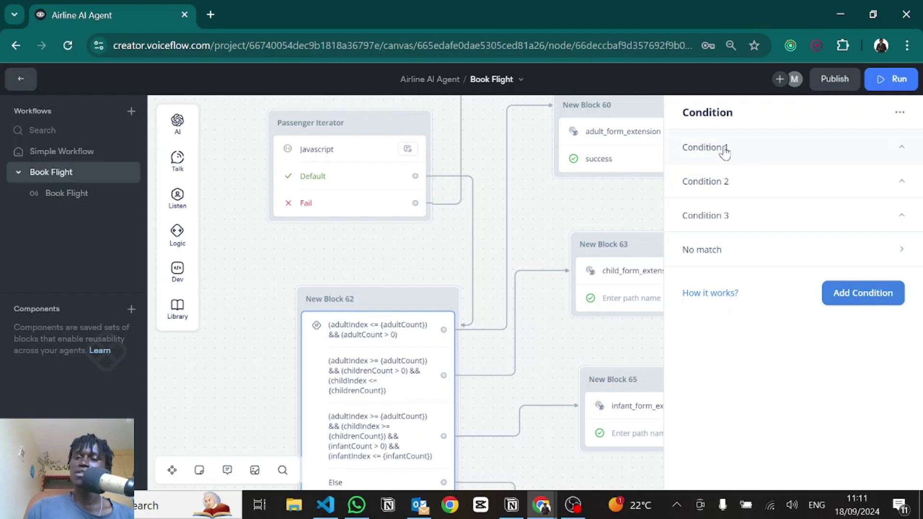
click(724, 153)
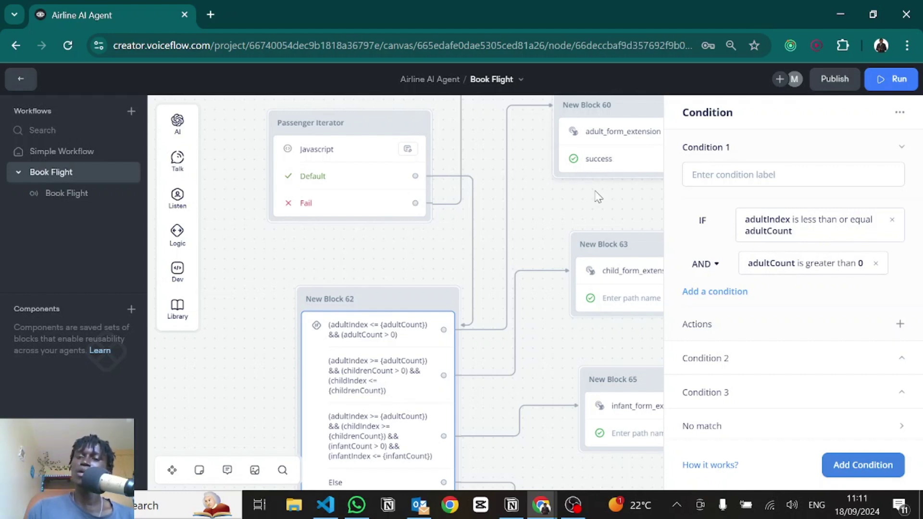
drag(604, 168, 389, 210)
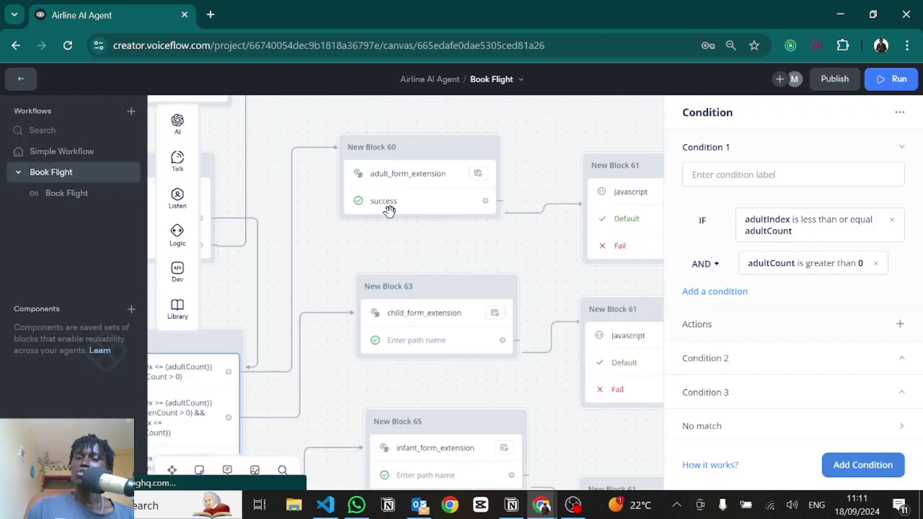
Step: Delete the adult_form_extension name from New Block 60's custom action, then switch to VS Code
click(391, 187)
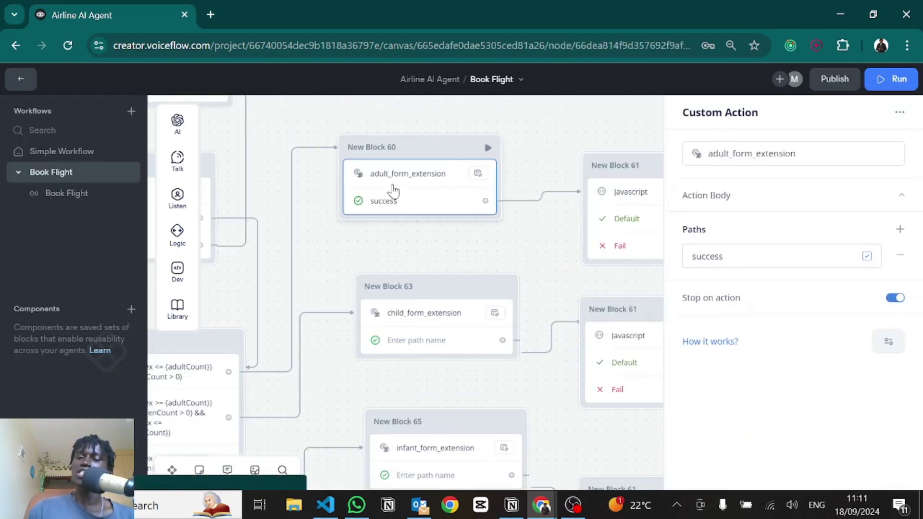
click(771, 160)
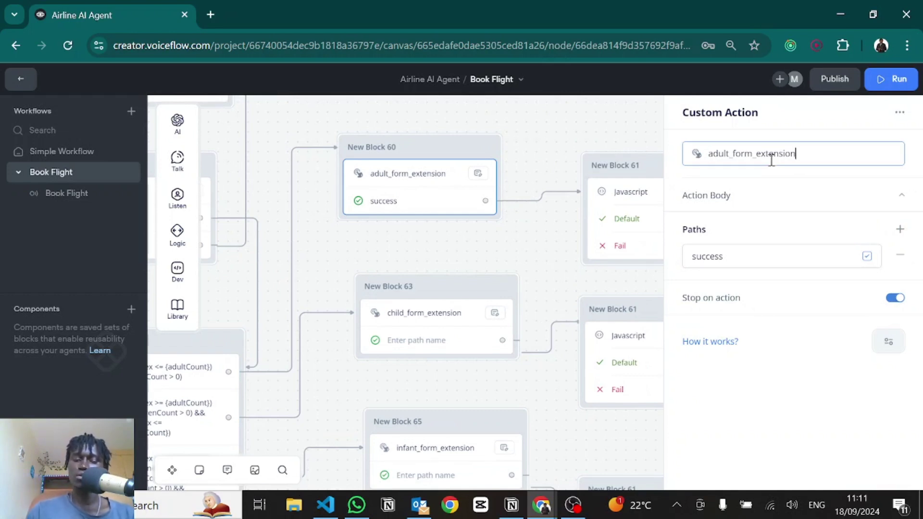
double_click(770, 160)
key(BackSpace)
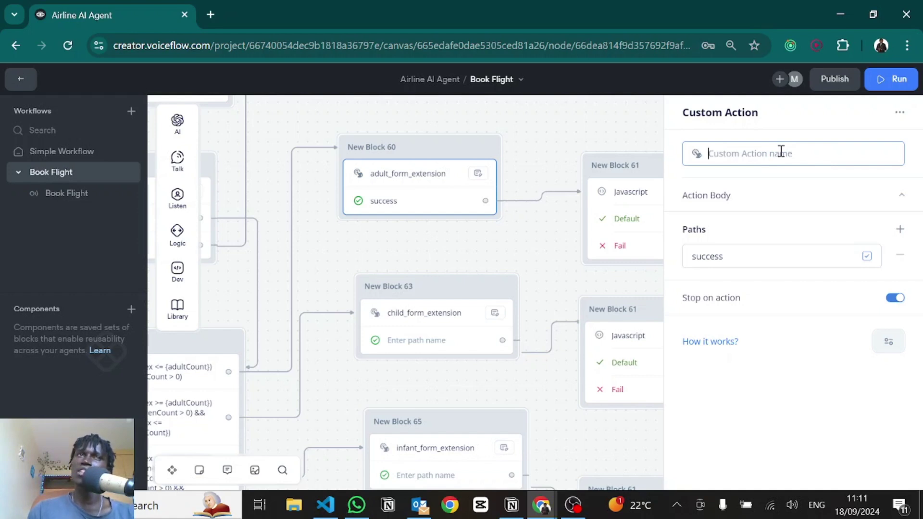
key(alt+Tab)
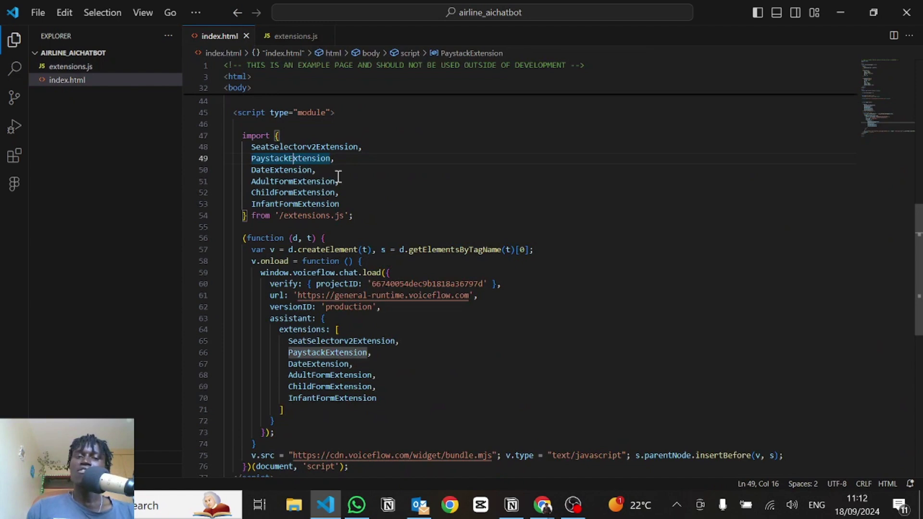
Step: Highlight the AdultFormExtension, ChildFormExtension and InfantFormExtension imports in index.html, then go to extensions.js
drag(350, 206, 252, 184)
double_click(287, 192)
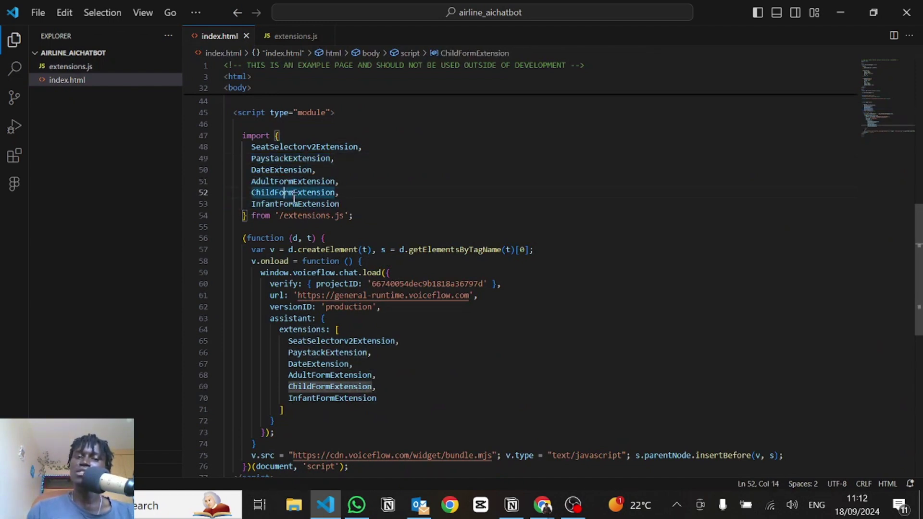
double_click(287, 201)
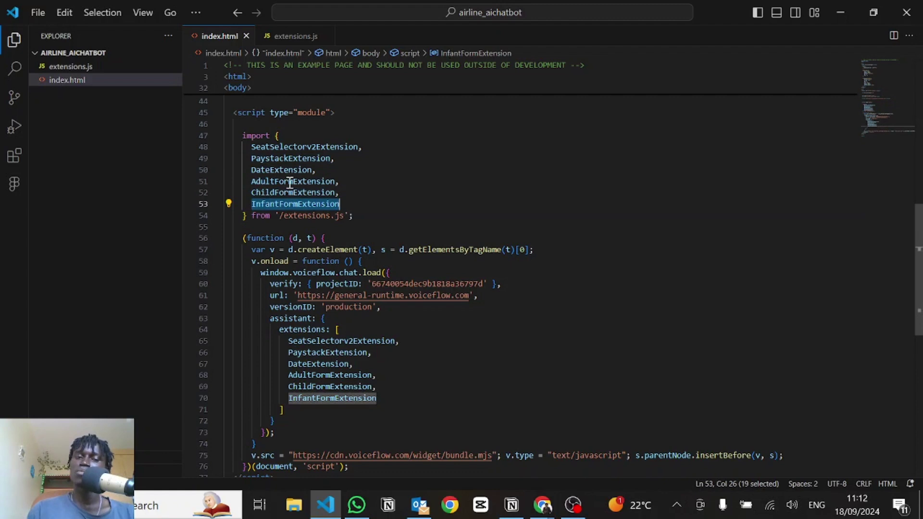
click(282, 181)
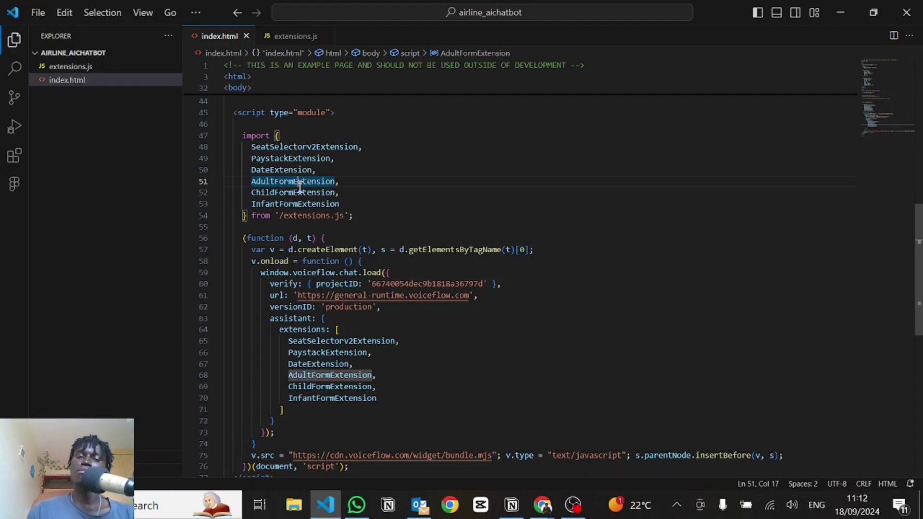
double_click(300, 185)
click(295, 196)
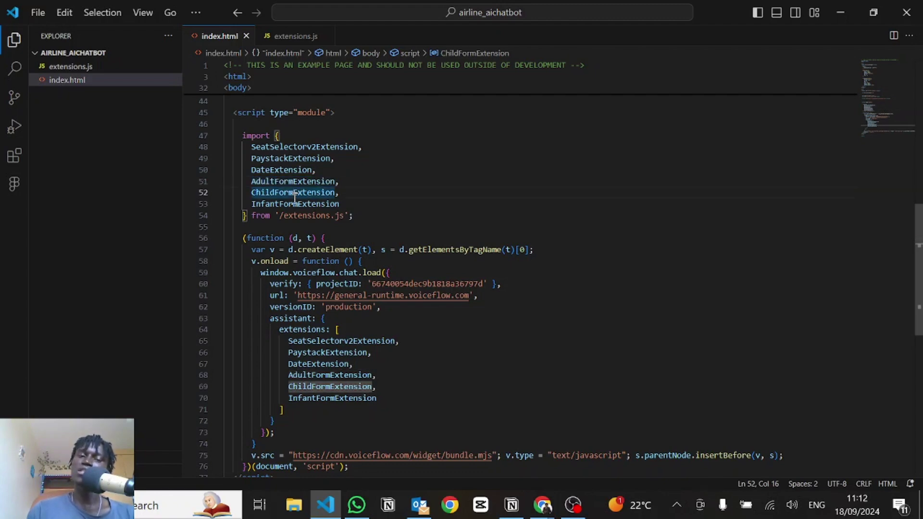
double_click(290, 202)
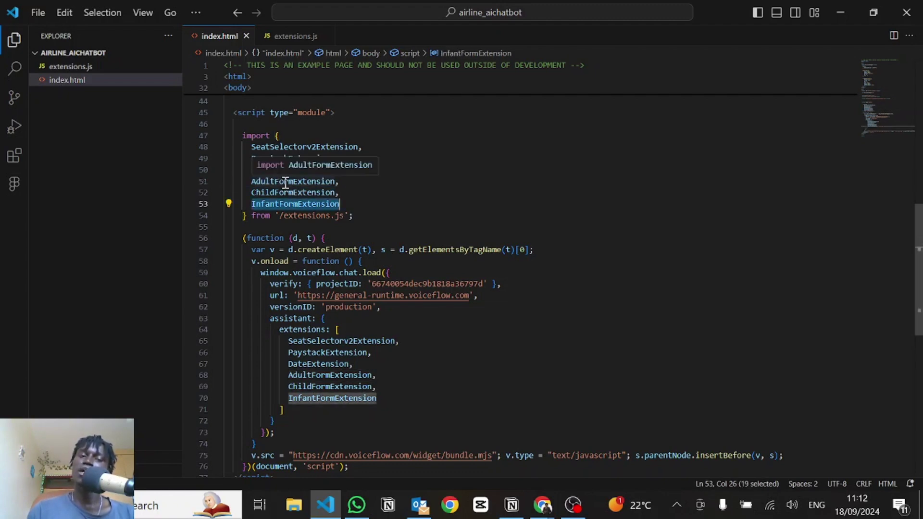
click(283, 38)
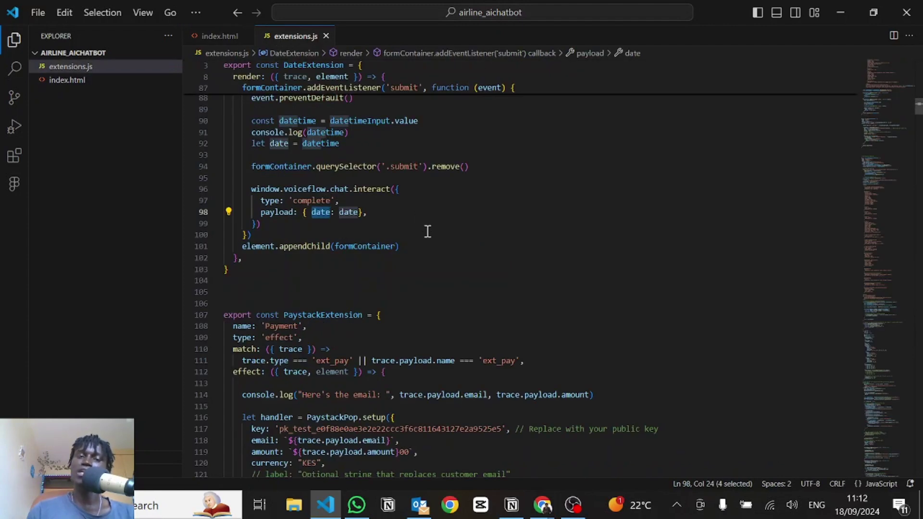
Step: Find AdultFormExtension in extensions.js and inspect its name, type, 'adult_form_extension' match and form creation
scroll(426, 237, down, 2)
drag(886, 158, 652, 245)
scroll(652, 245, up, 2)
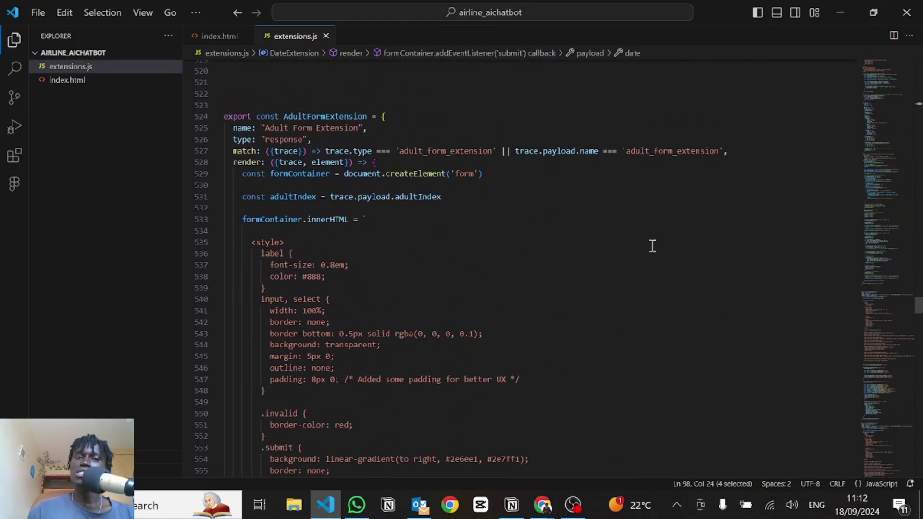
drag(274, 128, 353, 128)
double_click(292, 139)
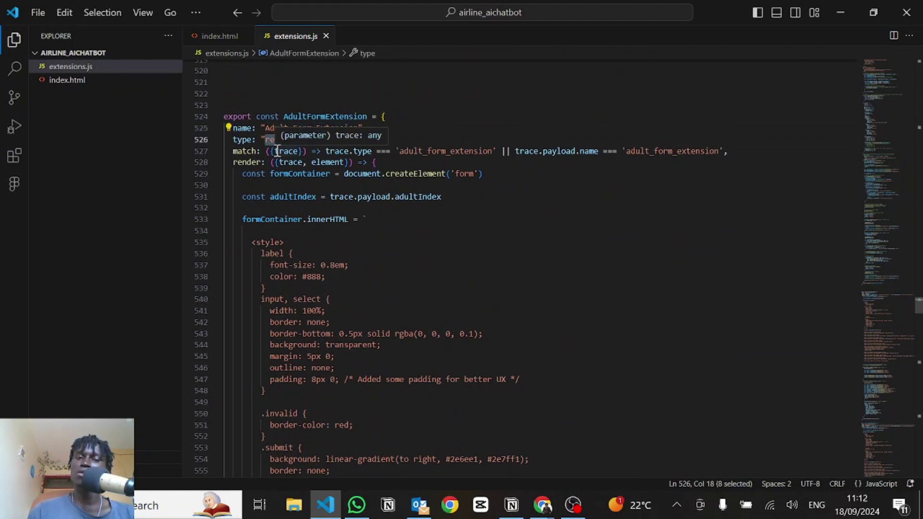
drag(402, 154, 493, 153)
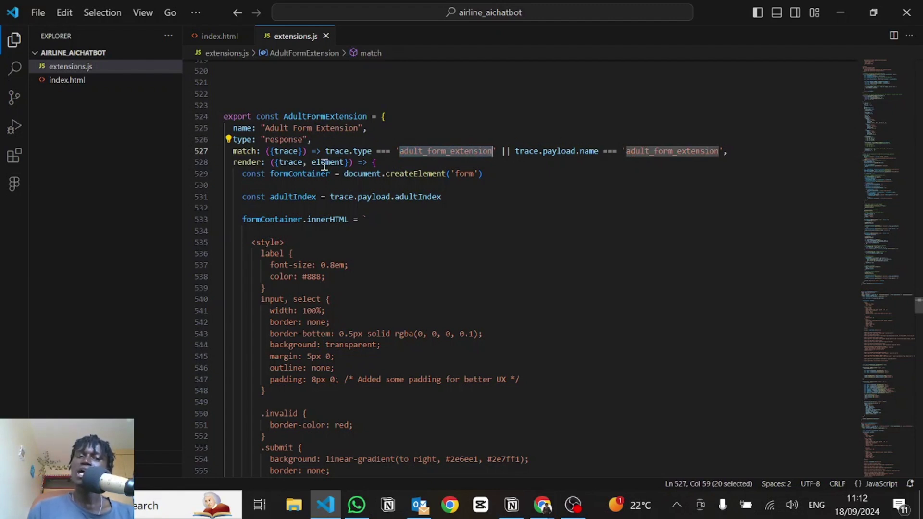
click(272, 162)
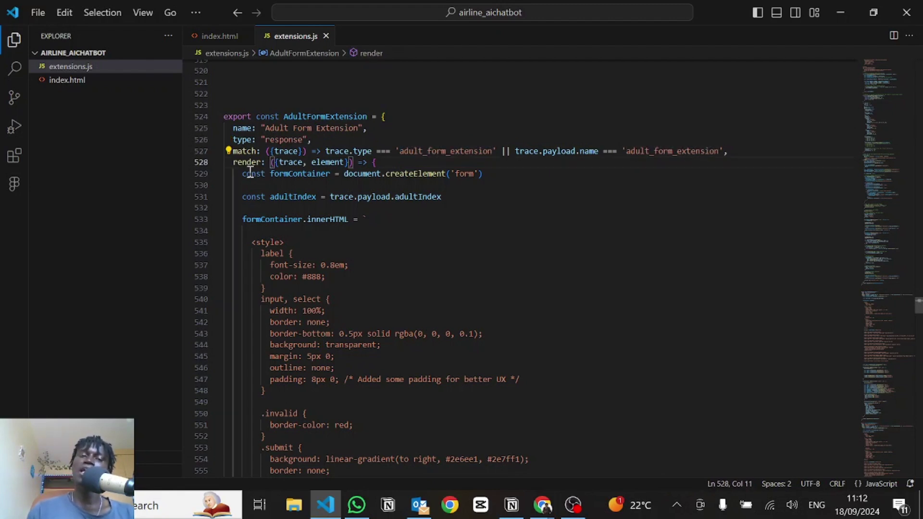
drag(243, 173, 266, 187)
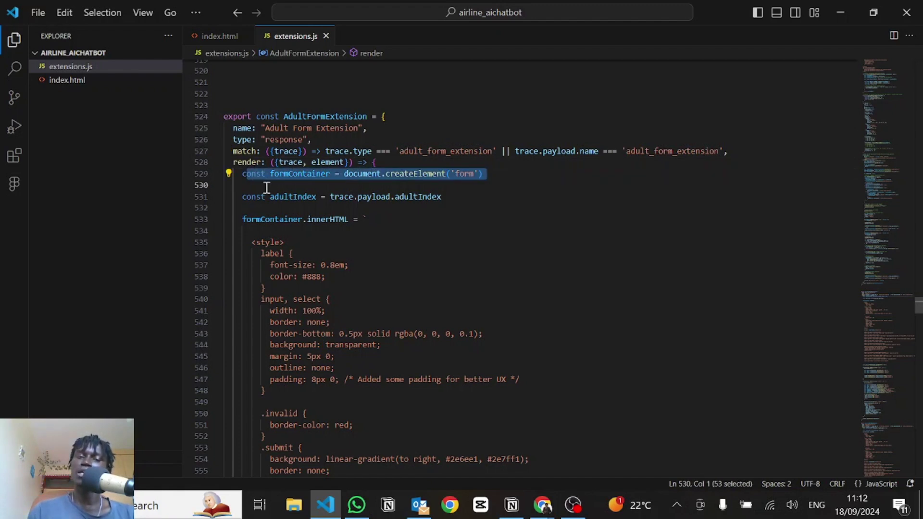
click(371, 190)
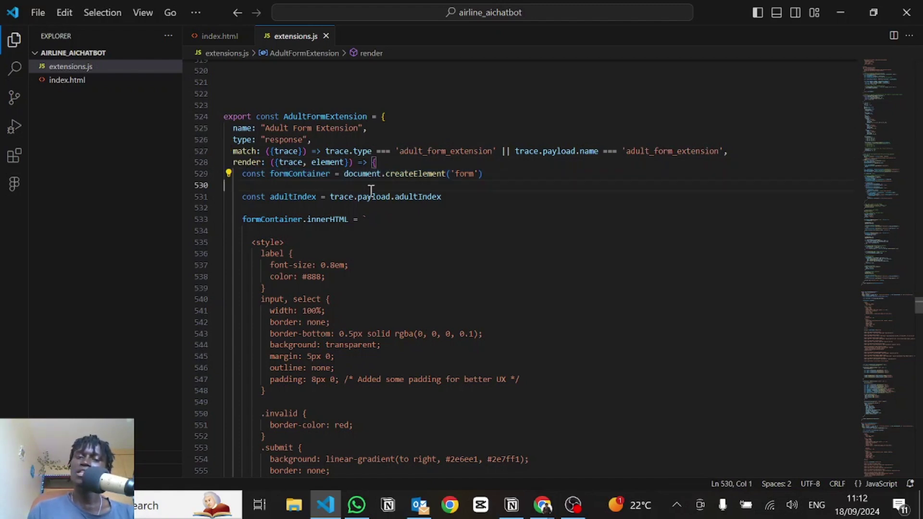
scroll(376, 219, down, 3)
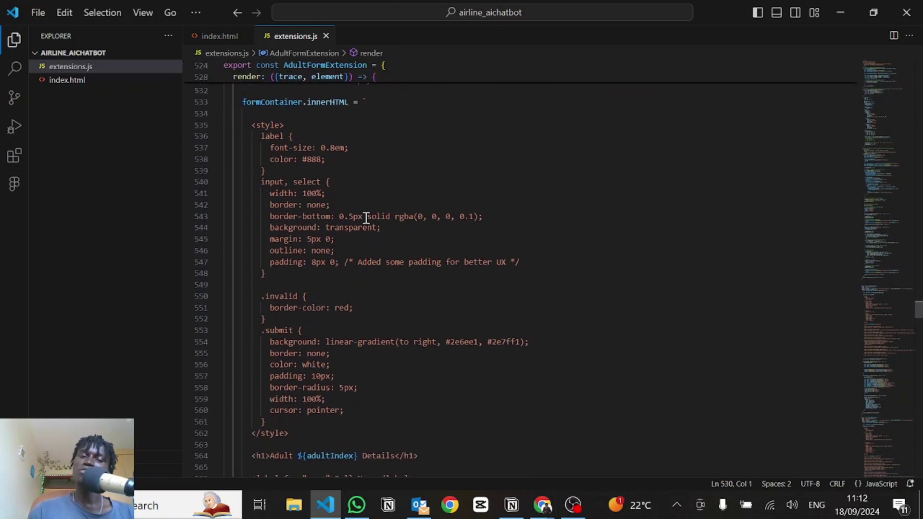
scroll(366, 217, up, 1)
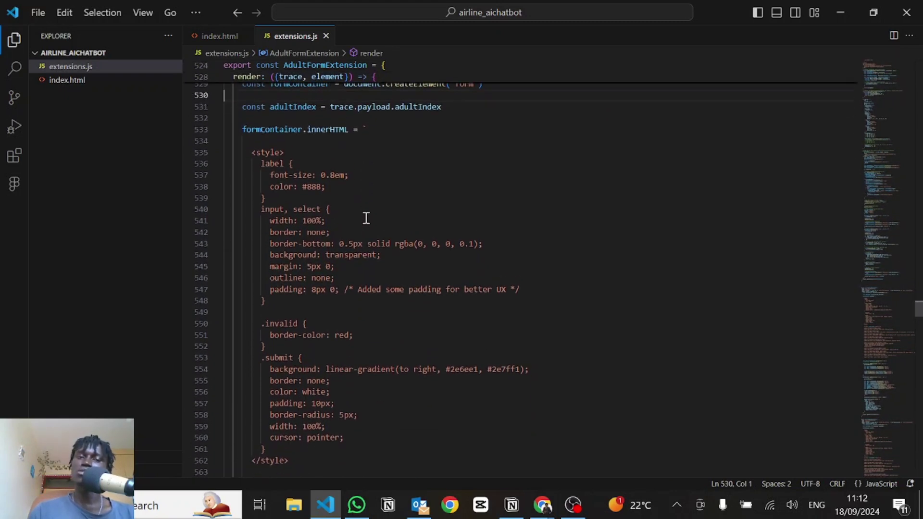
double_click(284, 105)
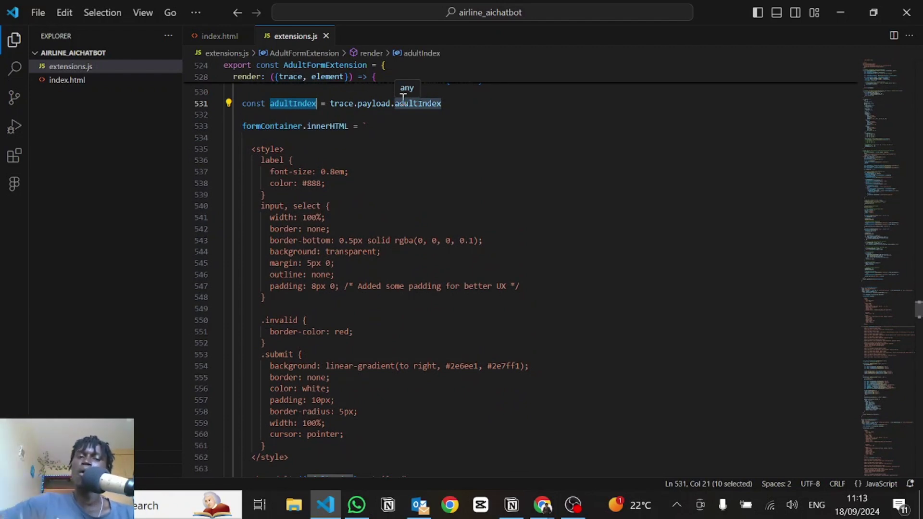
scroll(221, 227, down, 3)
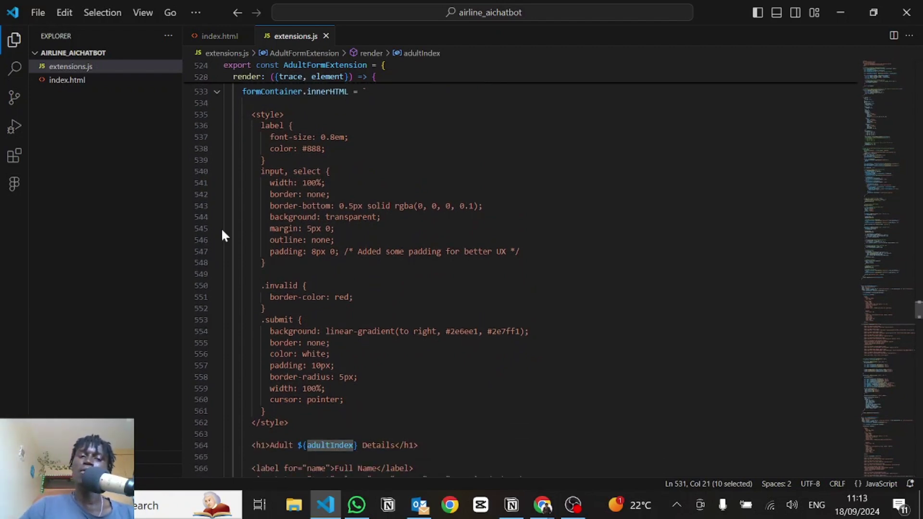
scroll(226, 215, down, 2)
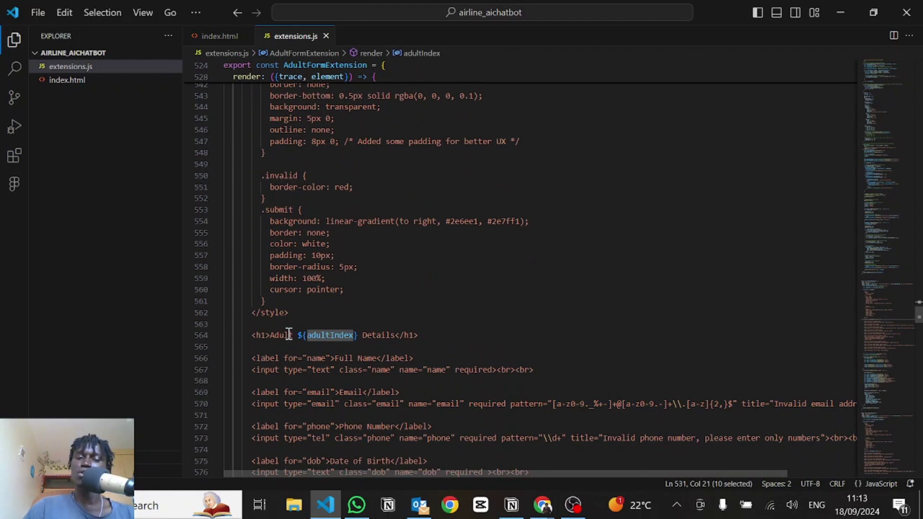
double_click(327, 335)
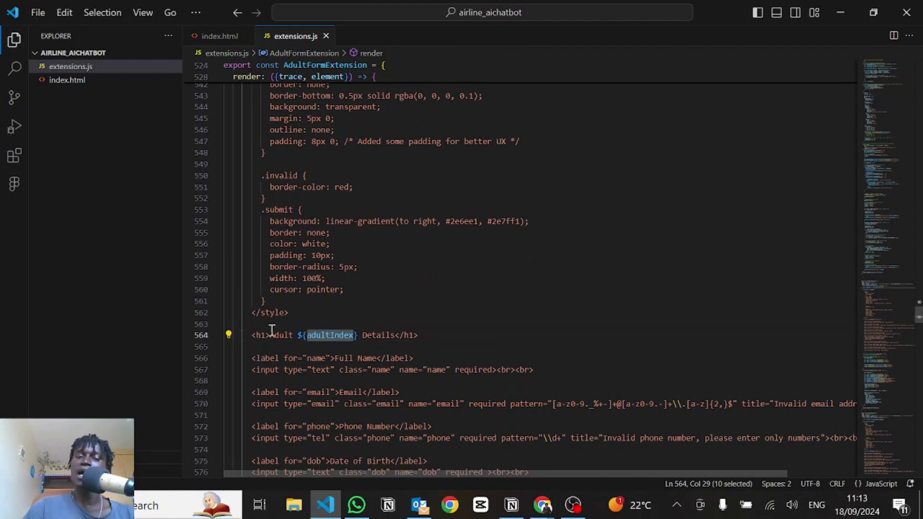
scroll(322, 365, down, 8)
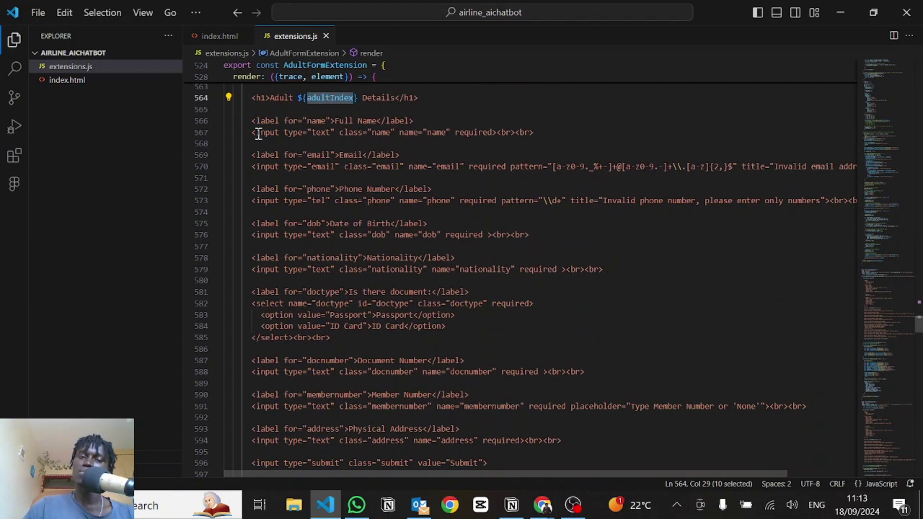
drag(258, 132, 538, 143)
double_click(405, 166)
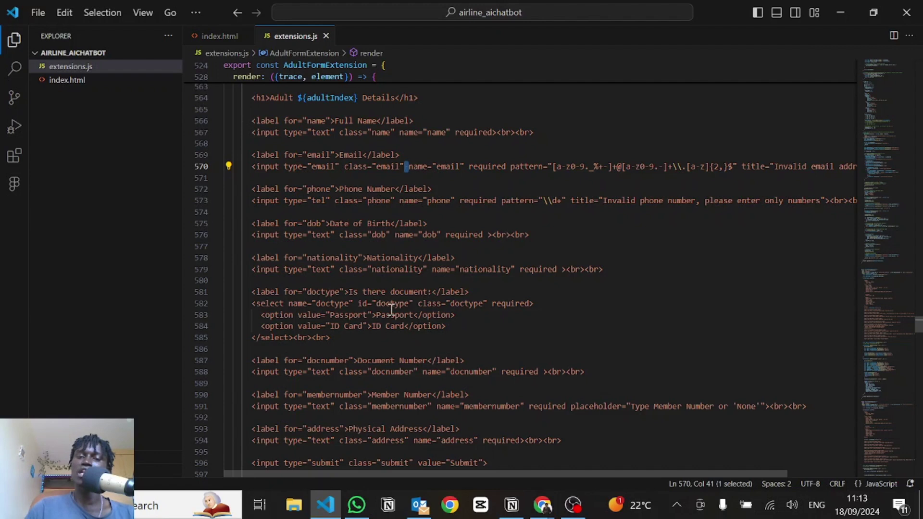
scroll(375, 269, down, 2)
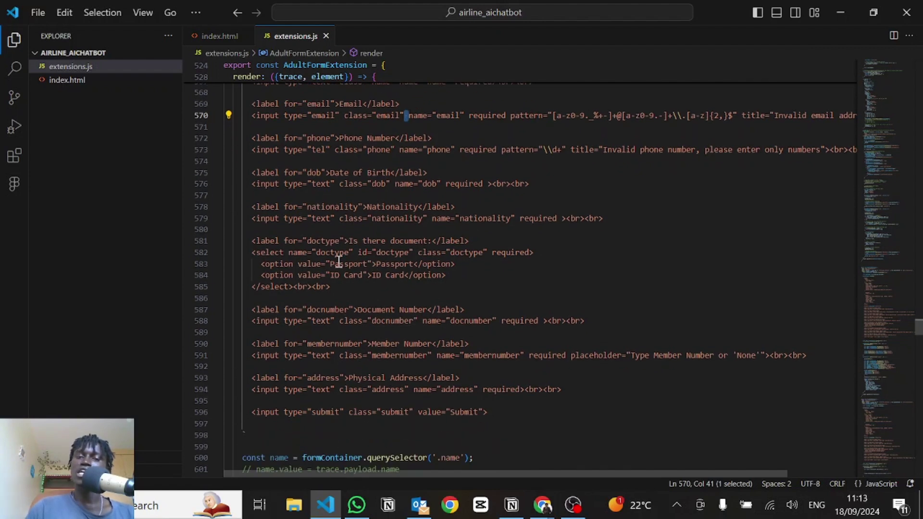
scroll(352, 287, down, 2)
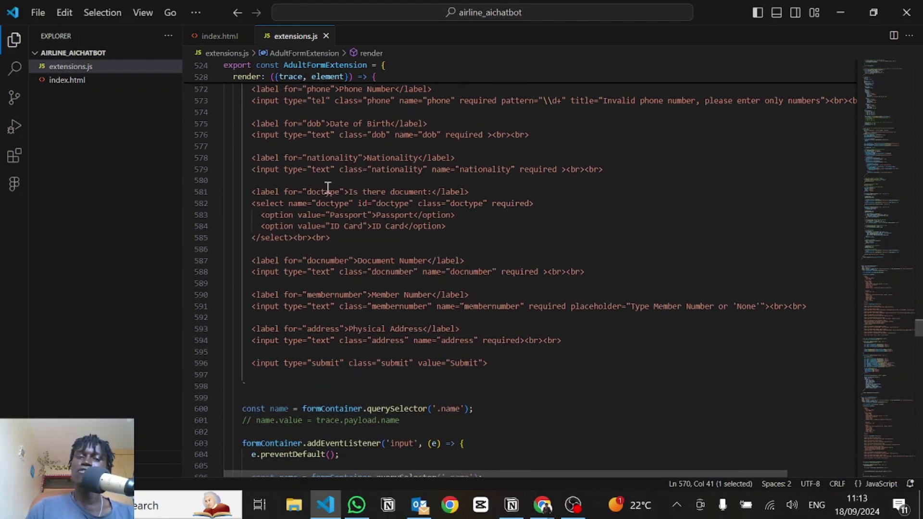
scroll(321, 298, down, 2)
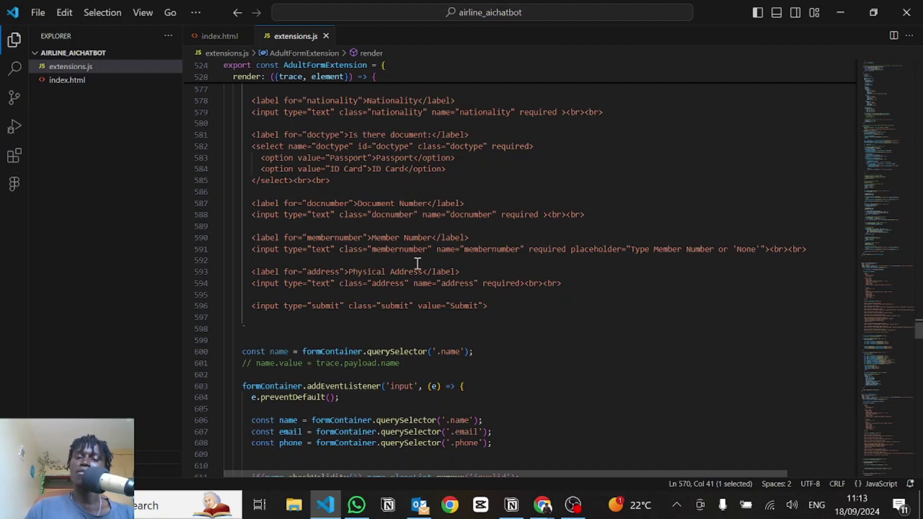
click(381, 308)
scroll(377, 305, down, 5)
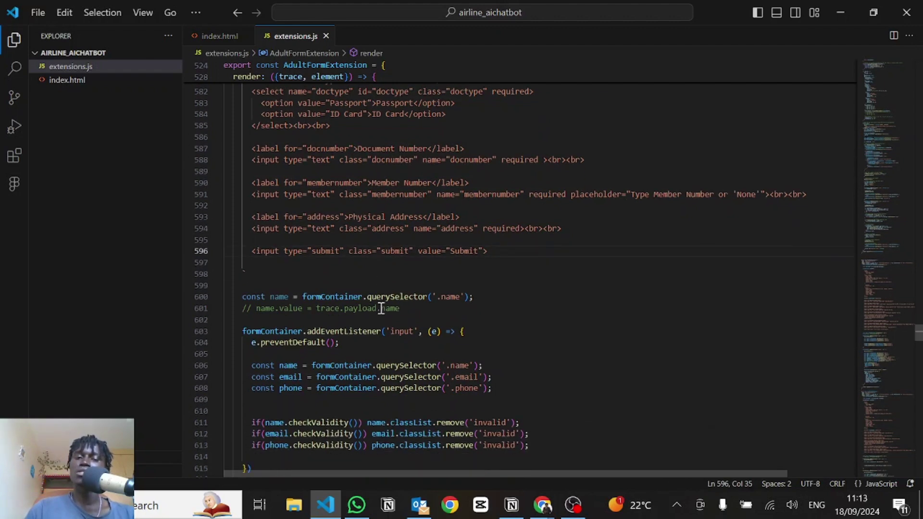
click(245, 209)
drag(245, 209, 421, 207)
click(399, 208)
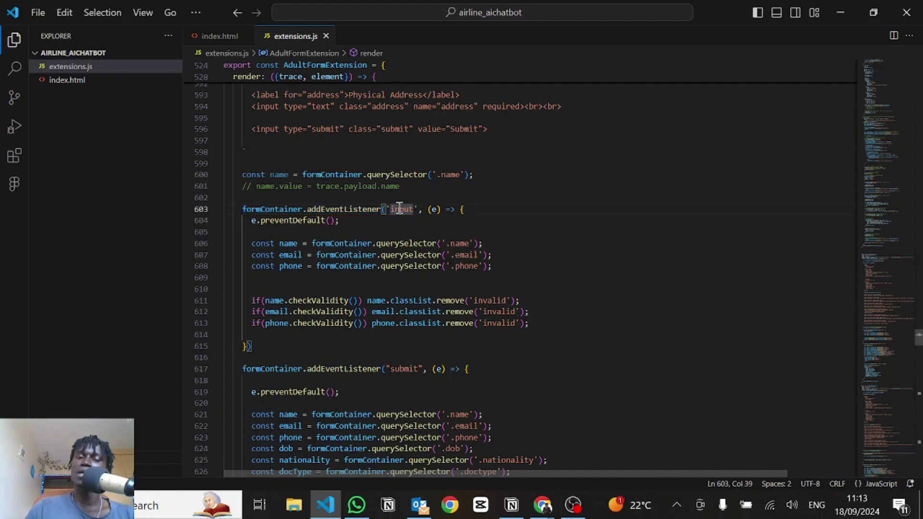
double_click(275, 221)
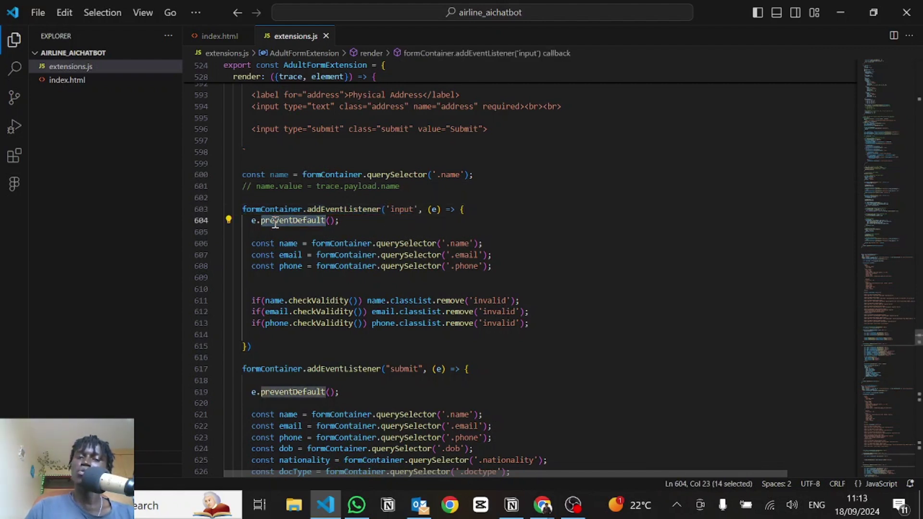
click(333, 210)
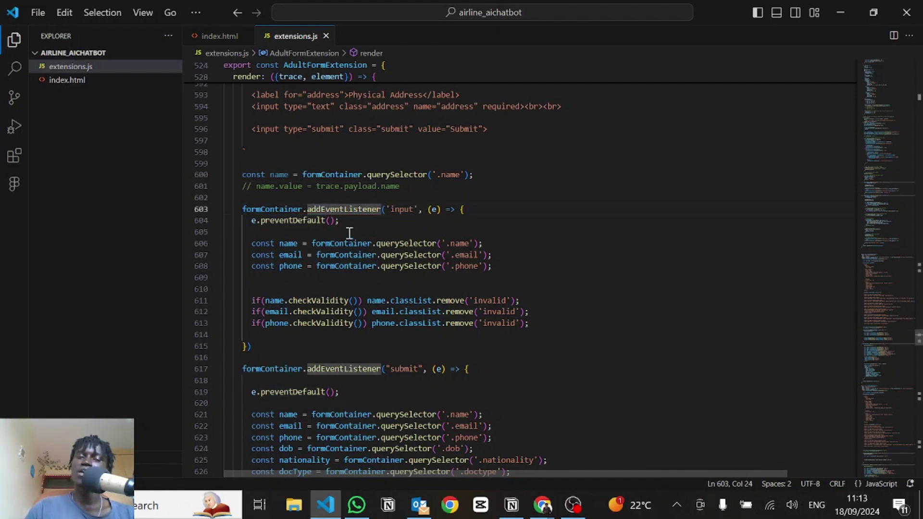
scroll(349, 233, down, 1)
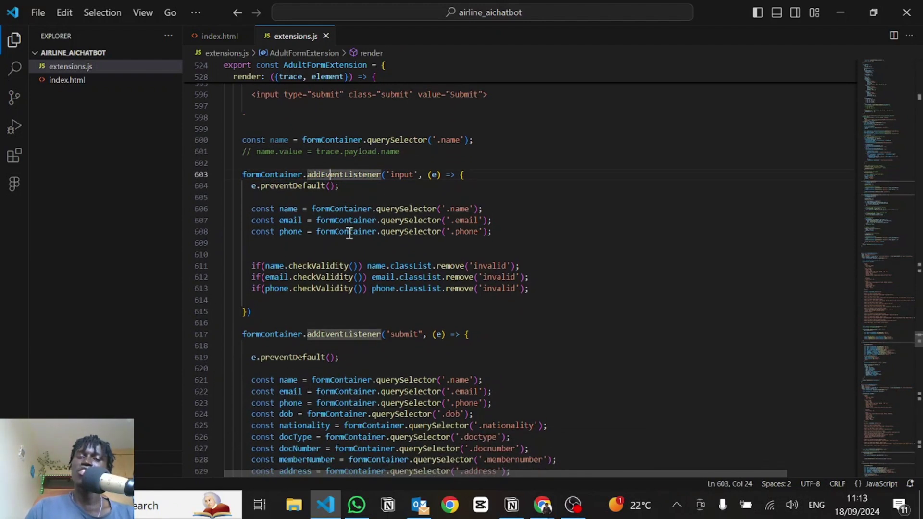
click(316, 209)
drag(373, 210, 488, 231)
click(495, 232)
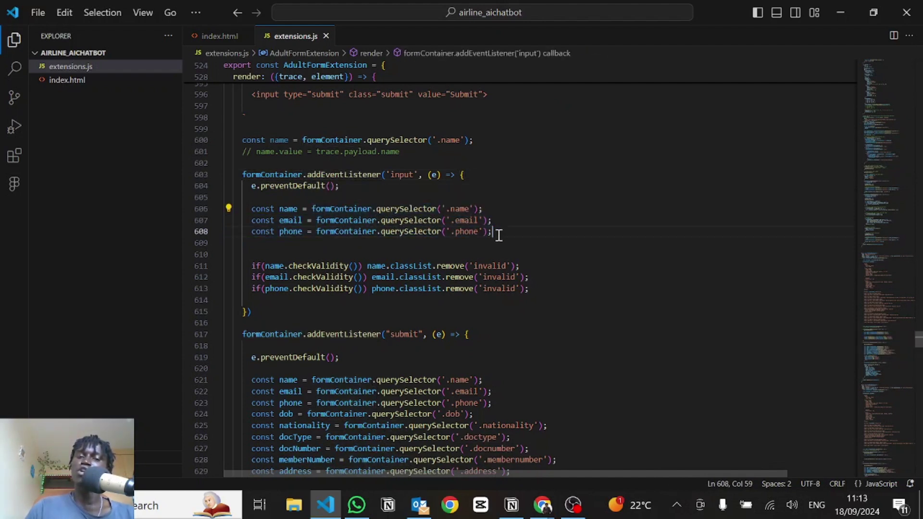
drag(341, 267, 548, 289)
click(548, 290)
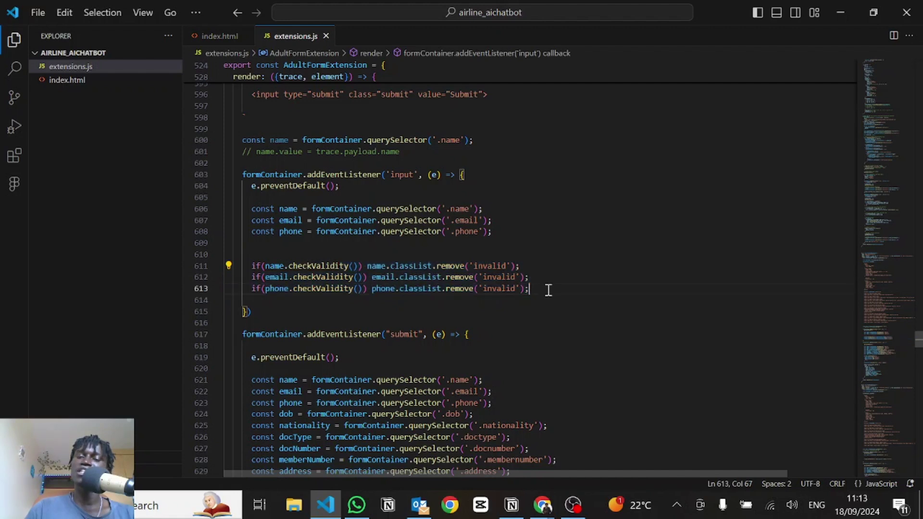
click(403, 266)
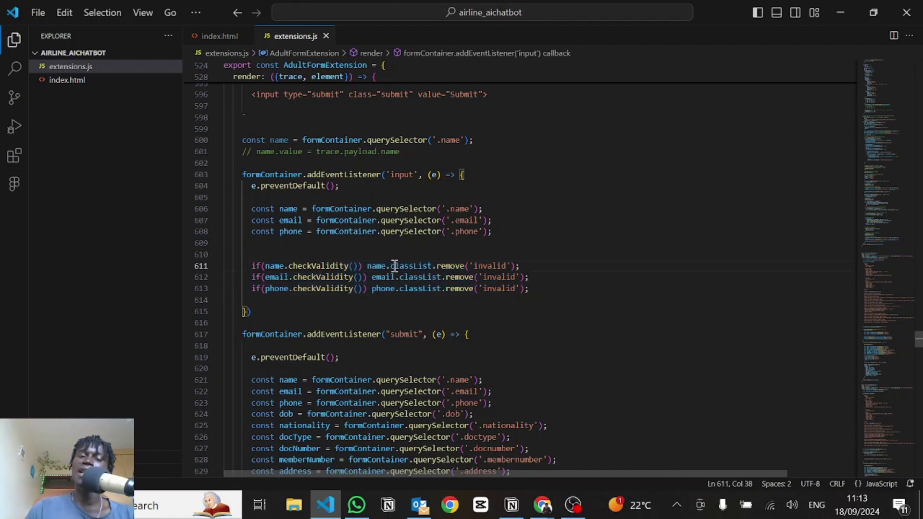
double_click(484, 266)
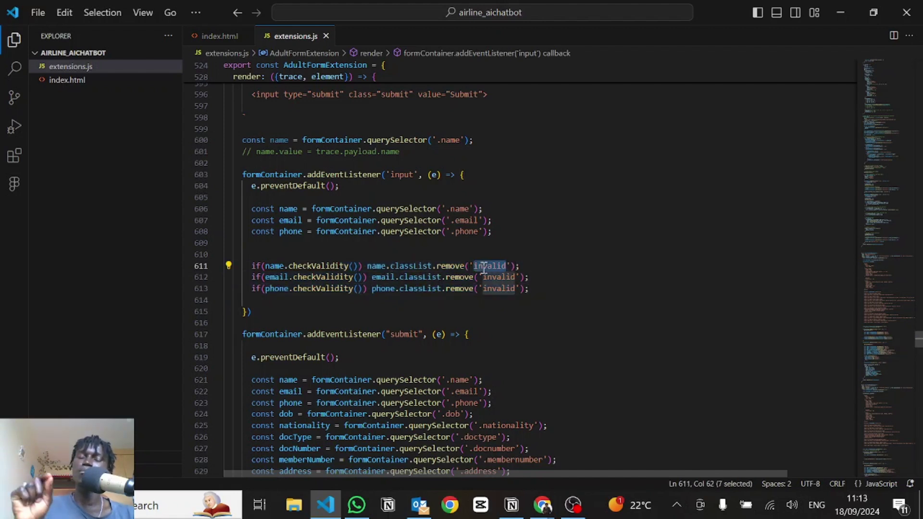
click(483, 267)
scroll(484, 267, up, 10)
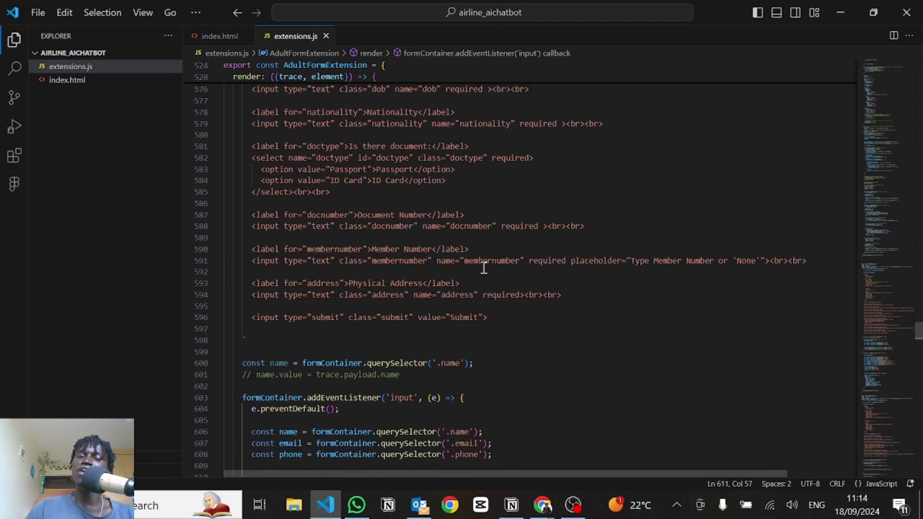
scroll(483, 268, up, 6)
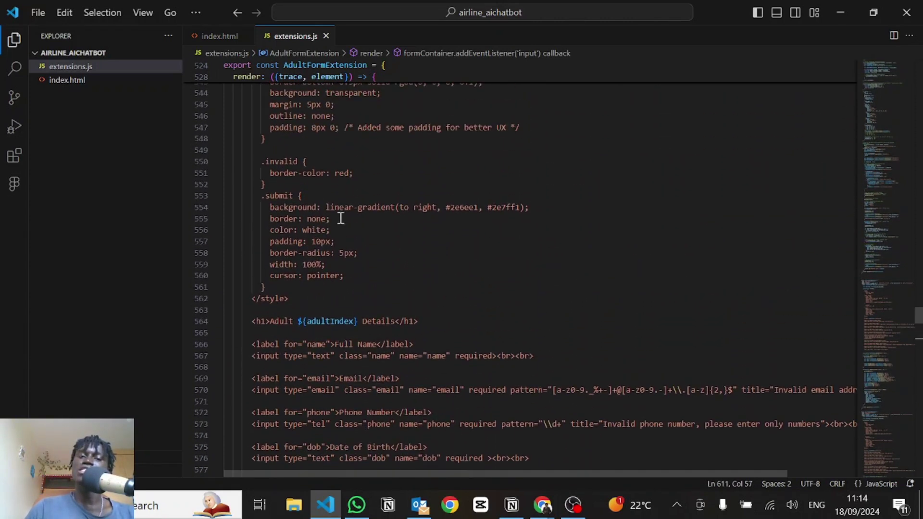
drag(270, 173, 369, 173)
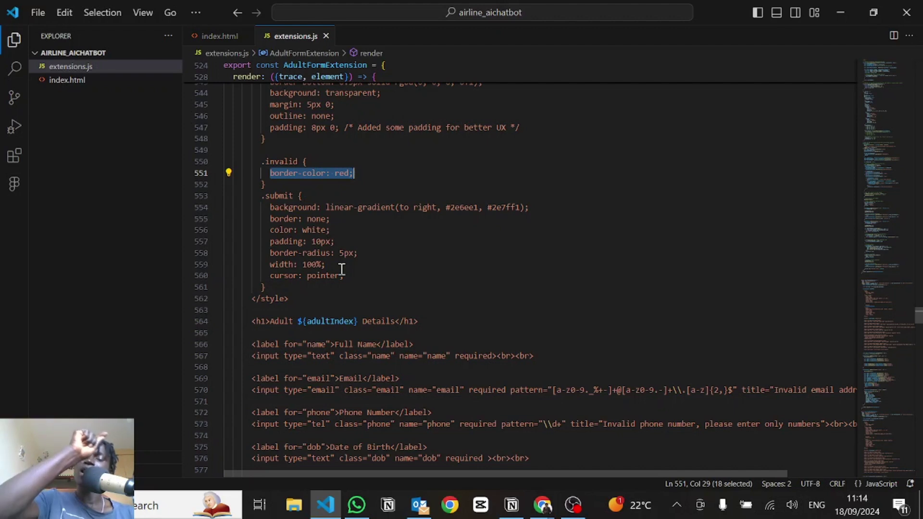
scroll(341, 269, down, 8)
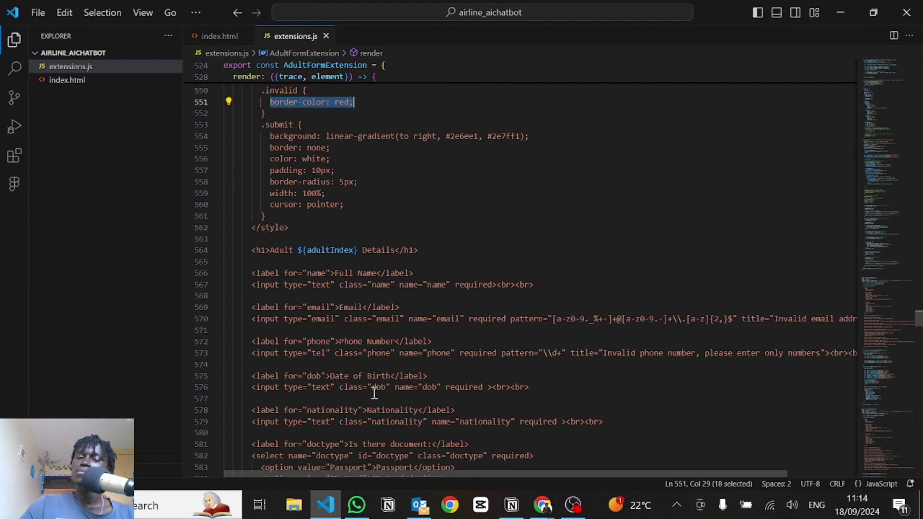
scroll(374, 394, up, 1)
scroll(379, 202, up, 1)
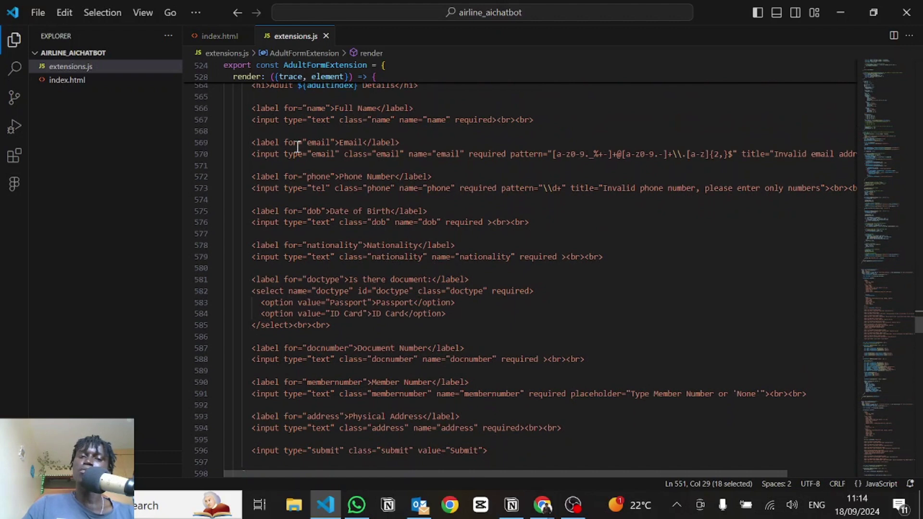
double_click(321, 154)
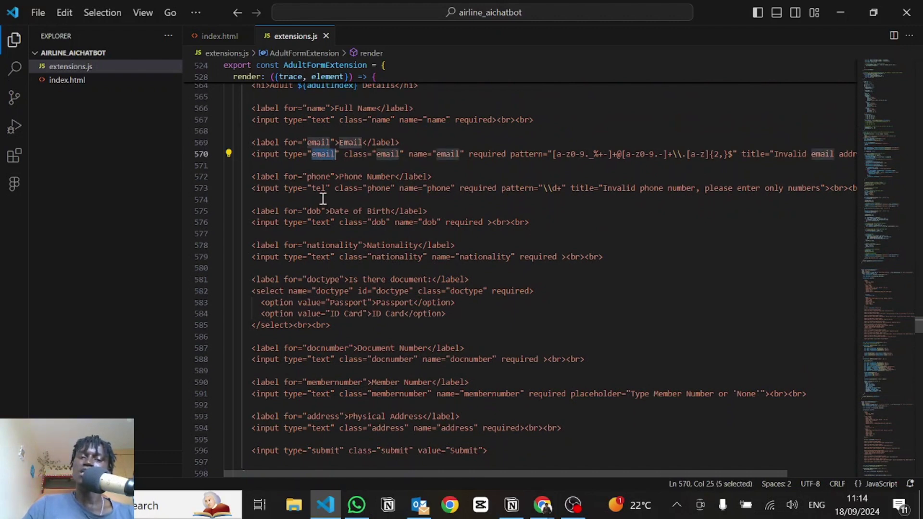
scroll(299, 278, down, 5)
scroll(300, 278, down, 12)
drag(243, 138, 242, 162)
click(353, 164)
scroll(374, 252, down, 1)
scroll(374, 252, down, 1)
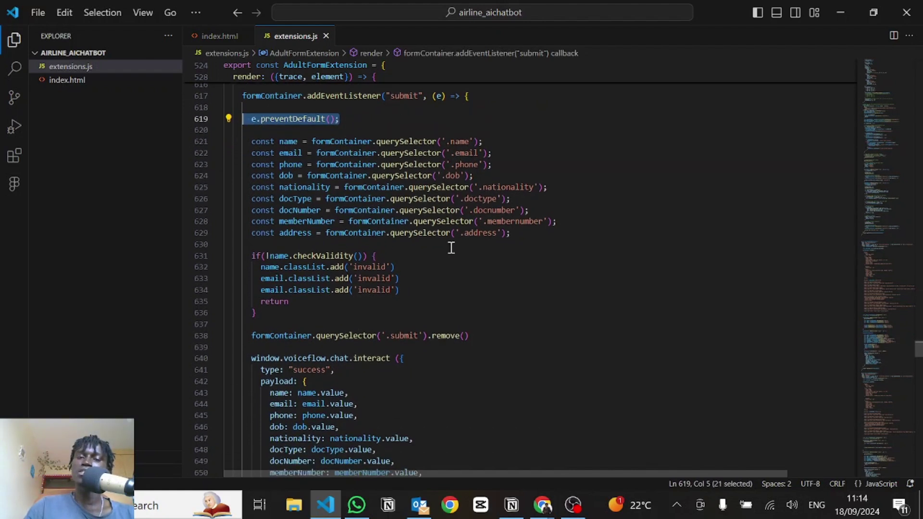
drag(521, 235, 250, 141)
click(503, 259)
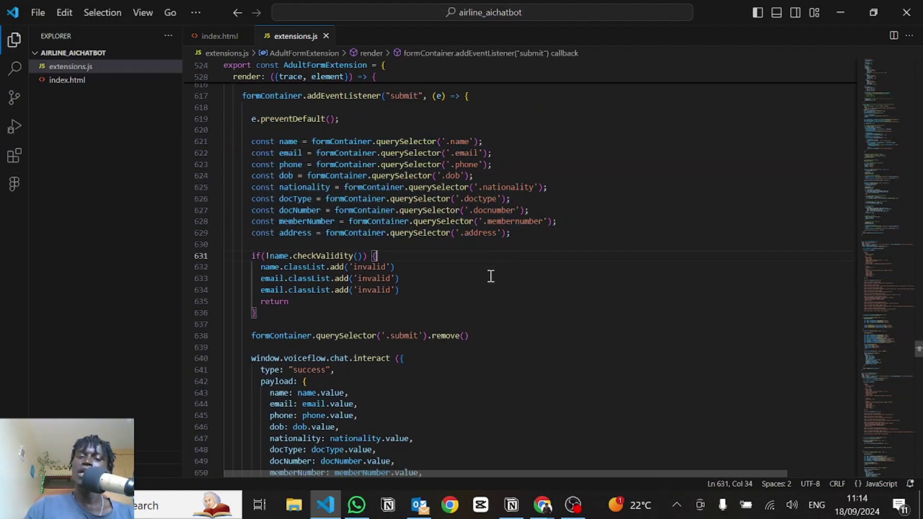
drag(406, 291, 256, 258)
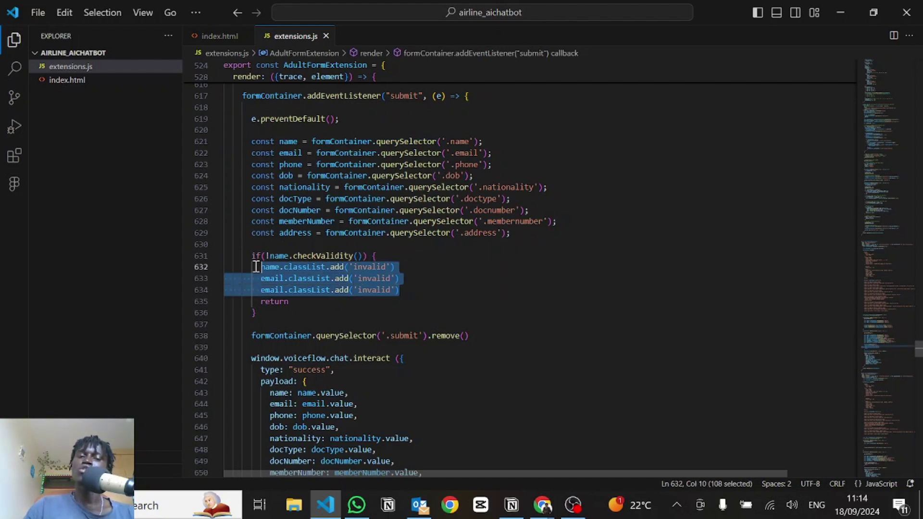
key(Escape)
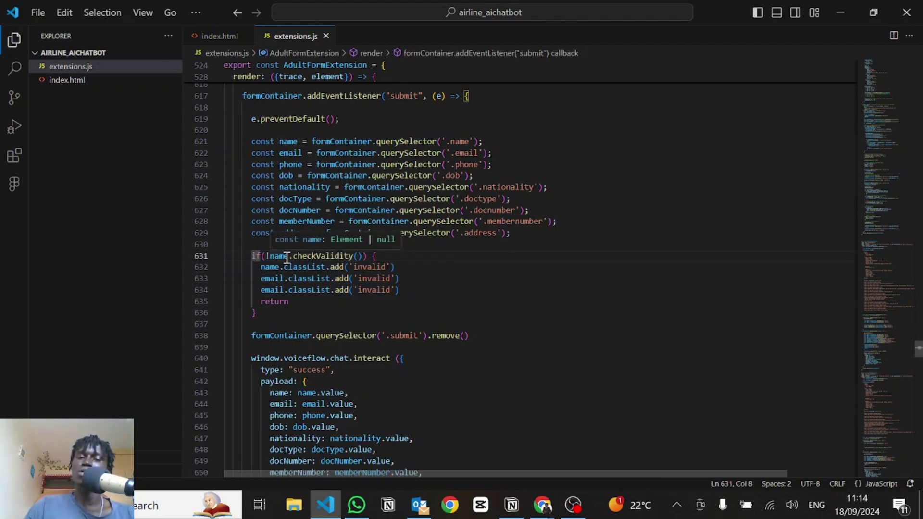
double_click(284, 256)
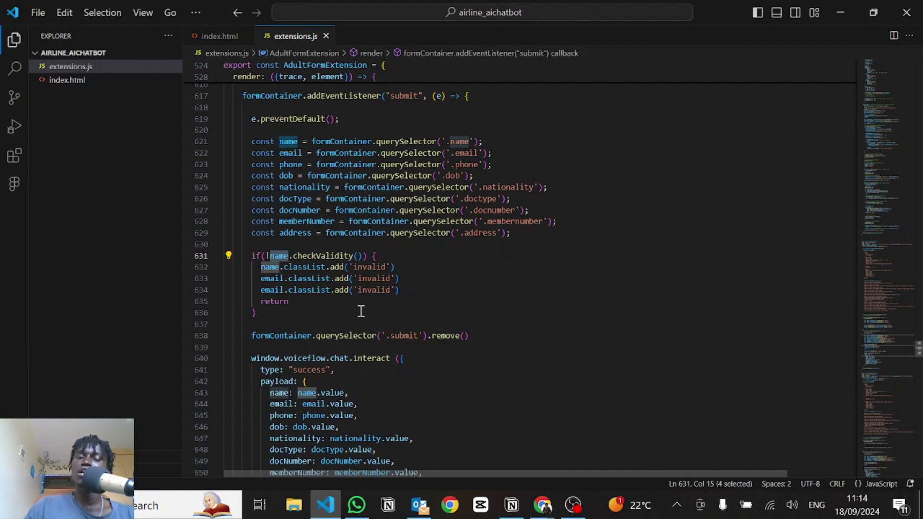
scroll(361, 311, down, 4)
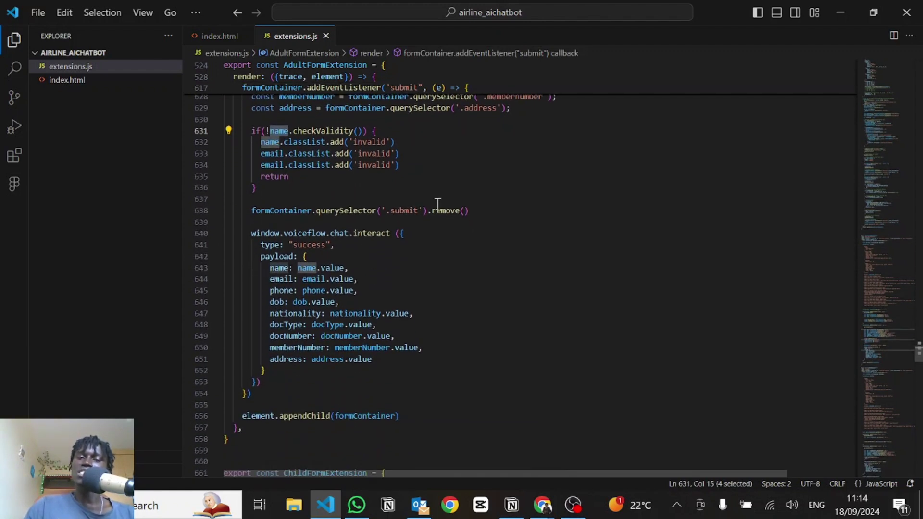
click(480, 213)
shift+click(251, 215)
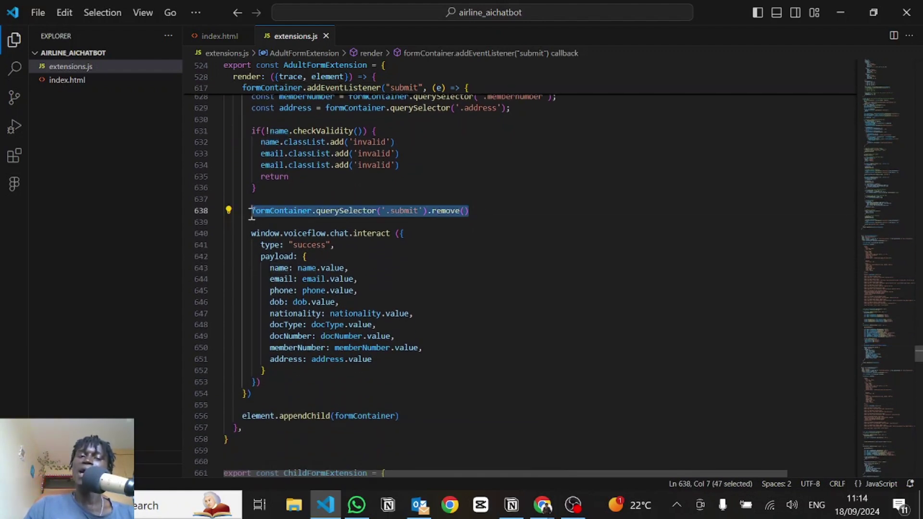
click(413, 206)
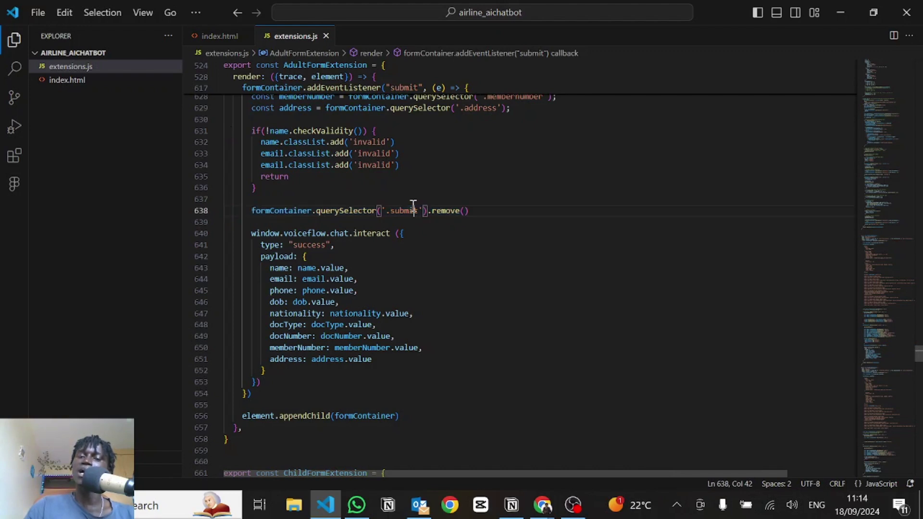
scroll(434, 230, down, 2)
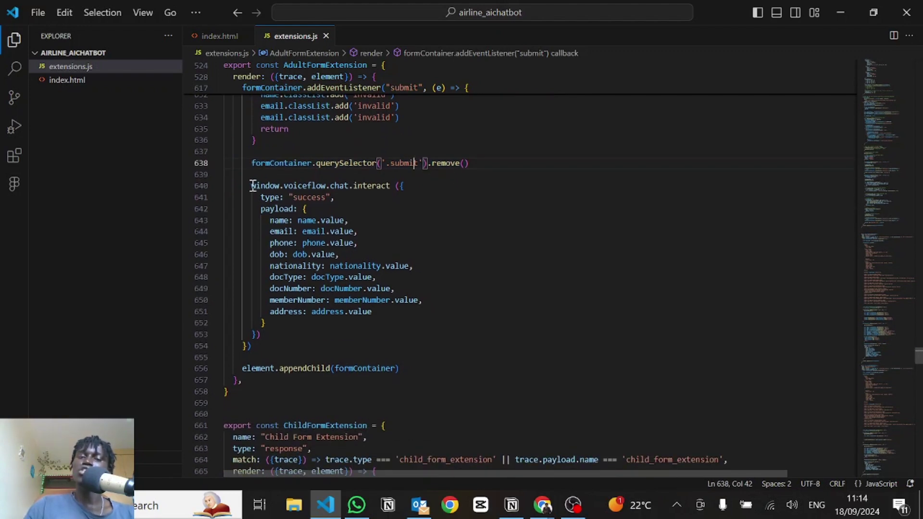
drag(251, 186, 292, 324)
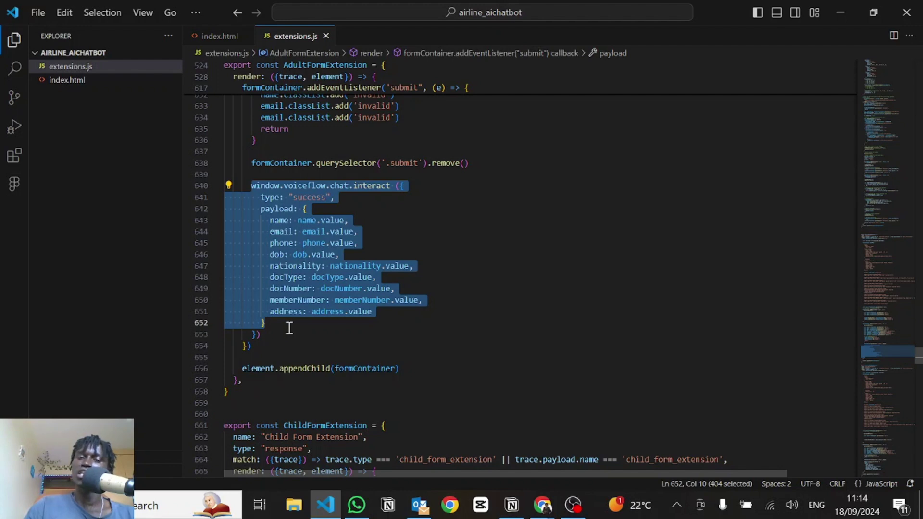
click(304, 192)
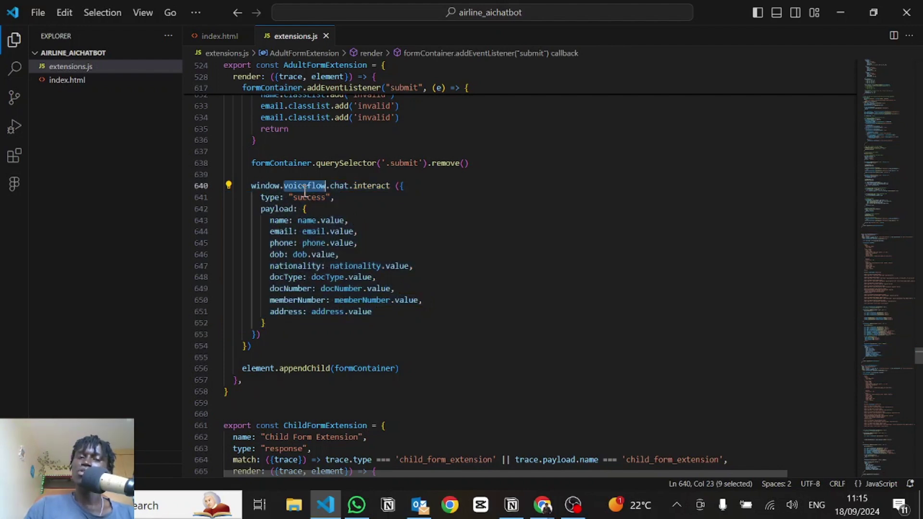
double_click(306, 196)
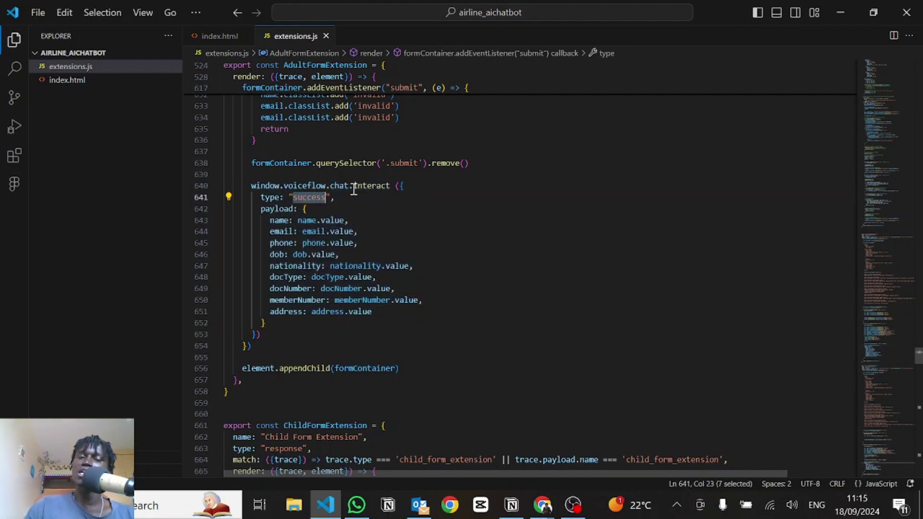
drag(355, 186, 384, 187)
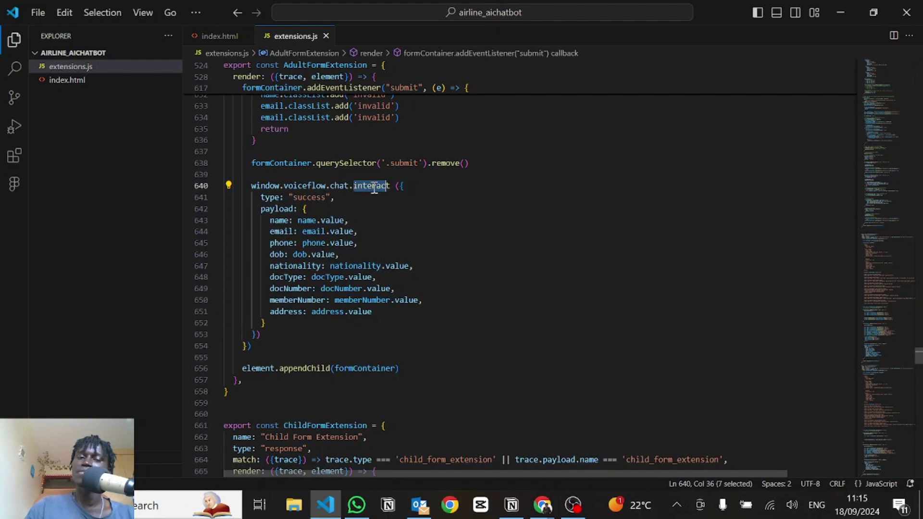
double_click(308, 196)
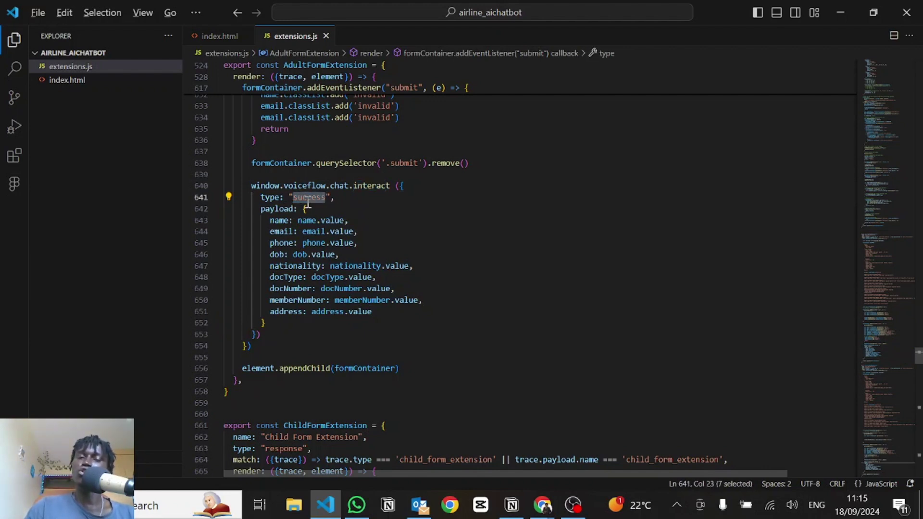
key(alt+Tab)
click(712, 260)
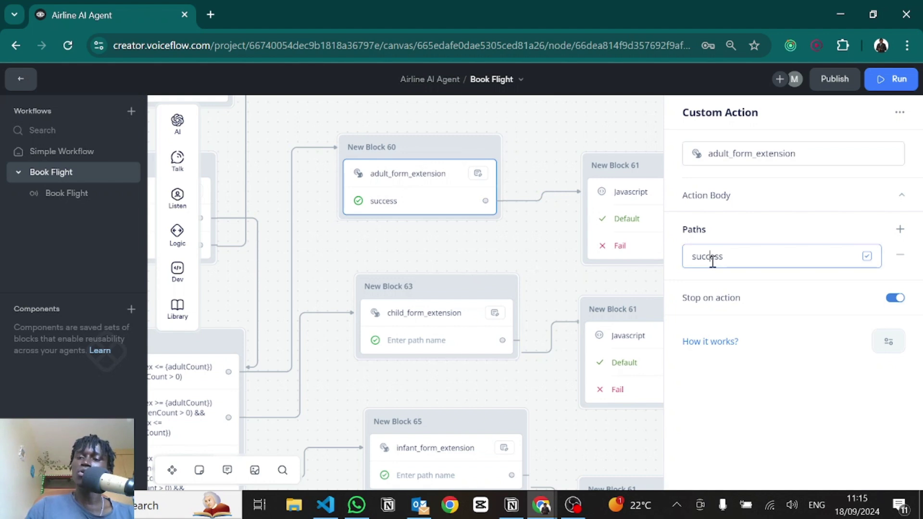
double_click(712, 260)
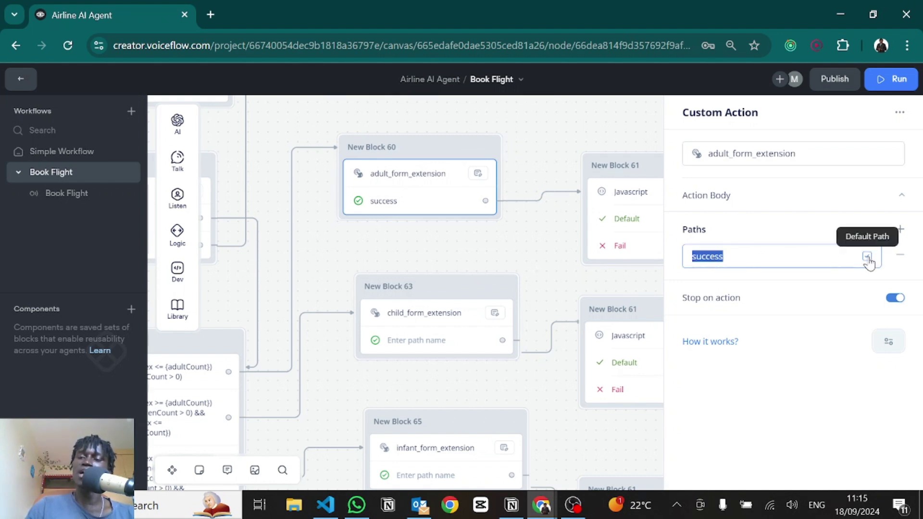
key(alt+Tab)
drag(304, 210, 322, 220)
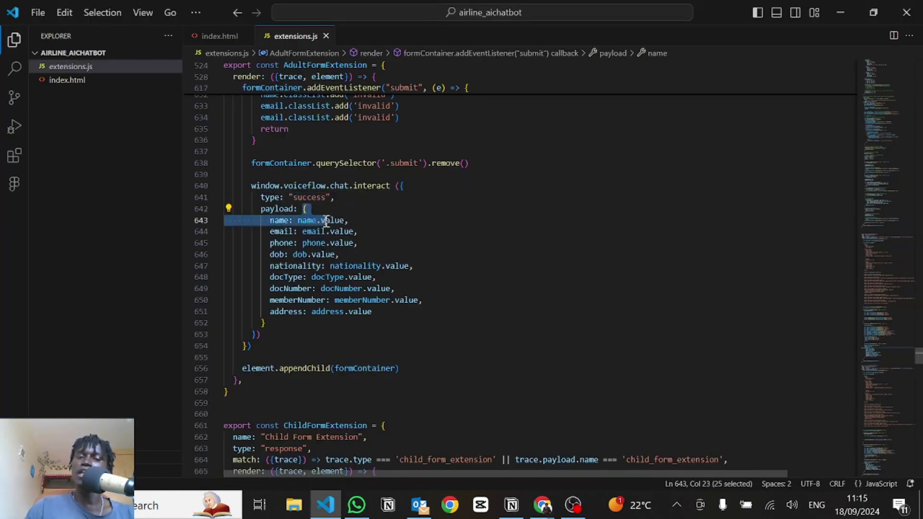
drag(410, 310, 281, 187)
mouse_move(244, 368)
mouse_down()
mouse_move(415, 370)
mouse_move(226, 358)
mouse_move(239, 368)
mouse_up()
click(414, 370)
click(301, 335)
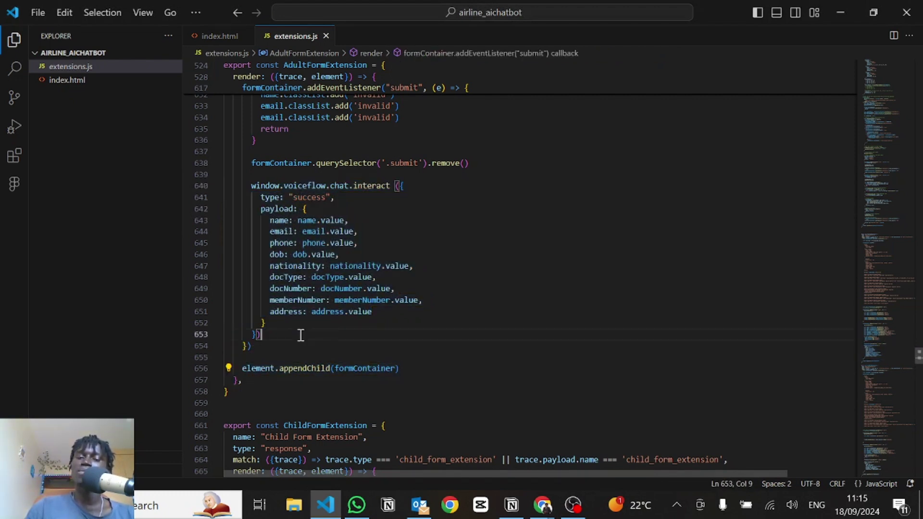
scroll(342, 282, up, 1)
scroll(342, 282, down, 8)
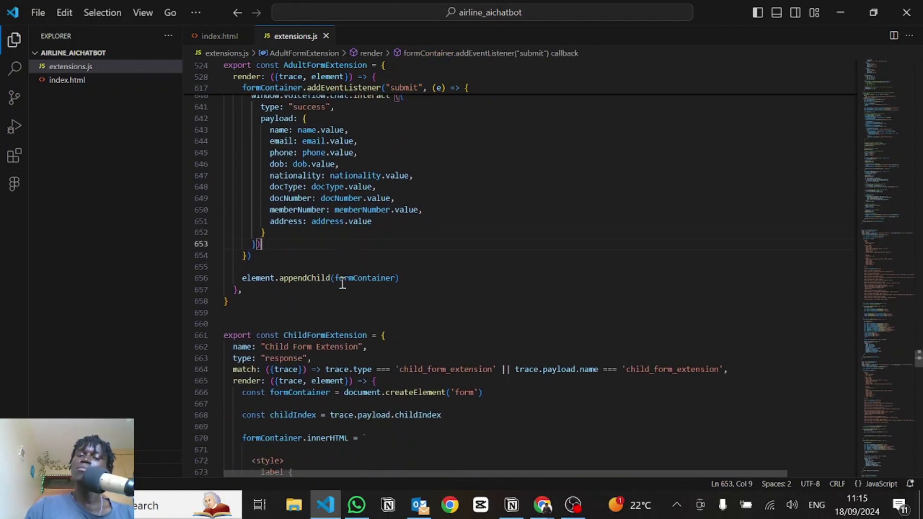
scroll(342, 282, down, 3)
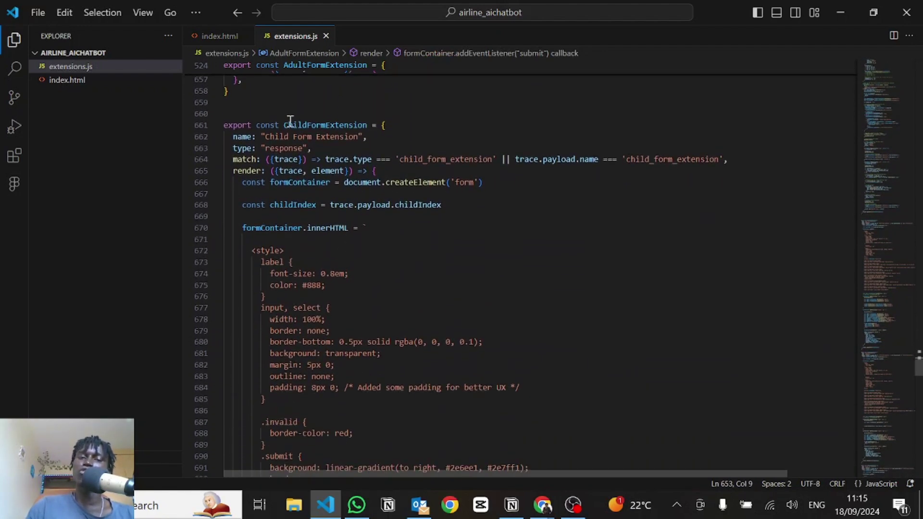
scroll(328, 294, down, 14)
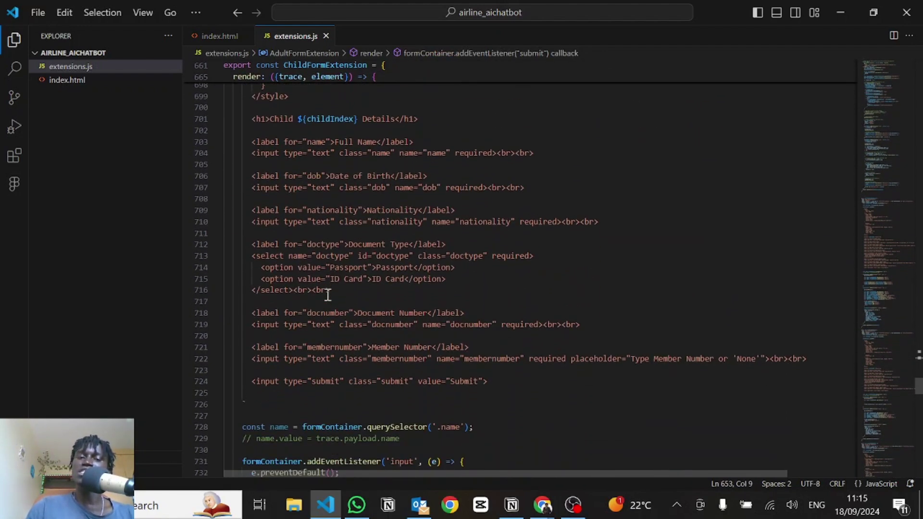
drag(257, 150, 404, 333)
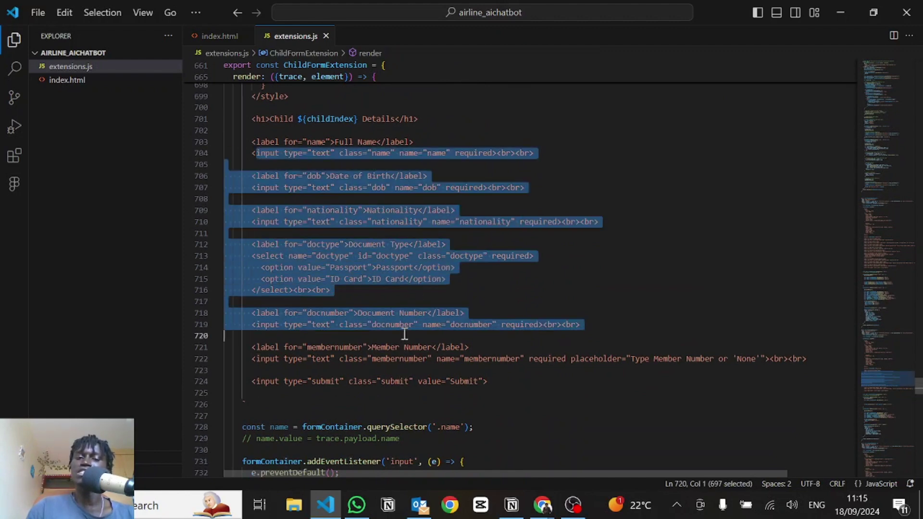
click(404, 333)
scroll(404, 334, down, 20)
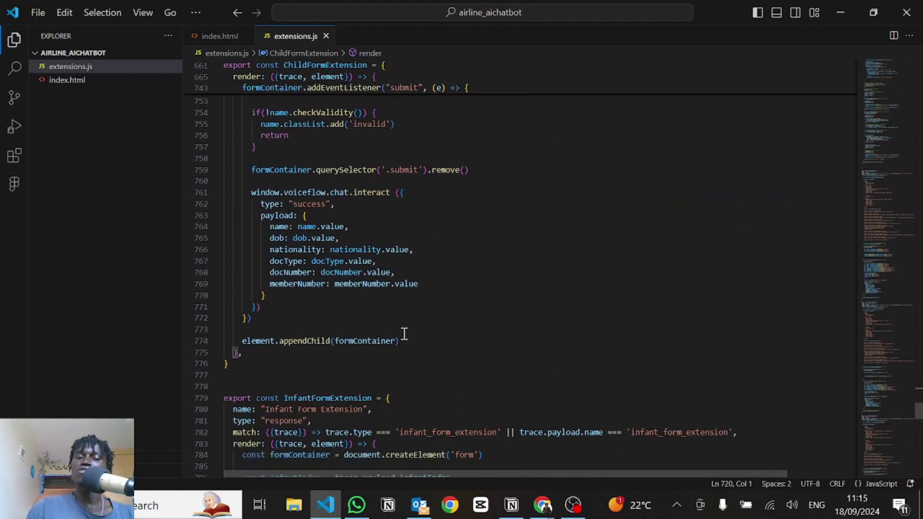
scroll(404, 333, down, 12)
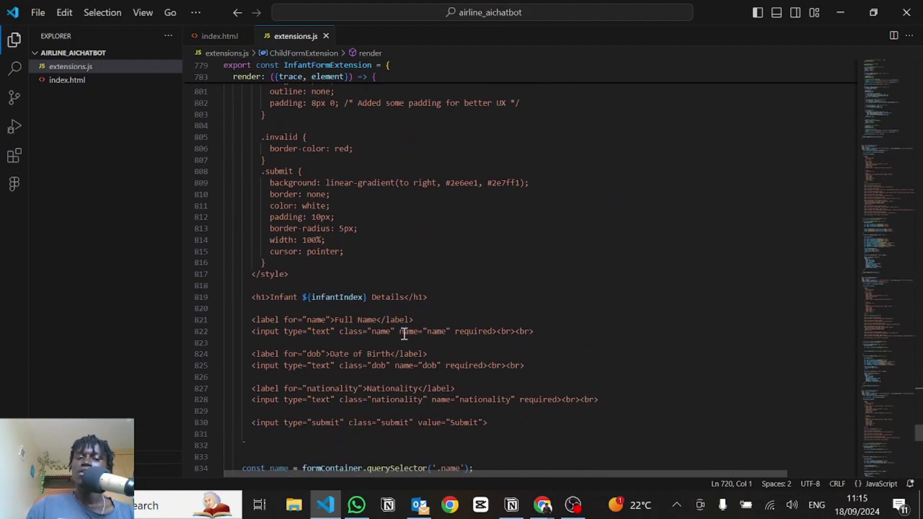
drag(251, 267, 492, 339)
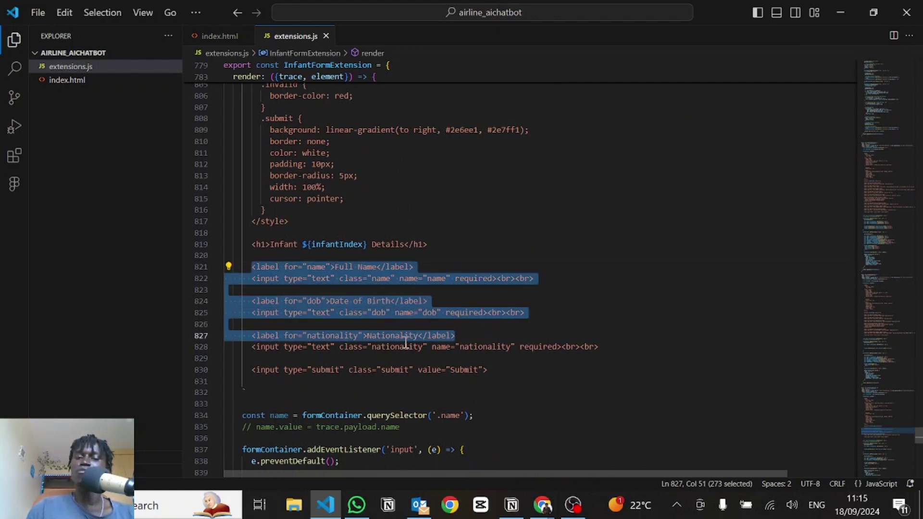
click(474, 364)
scroll(474, 363, down, 4)
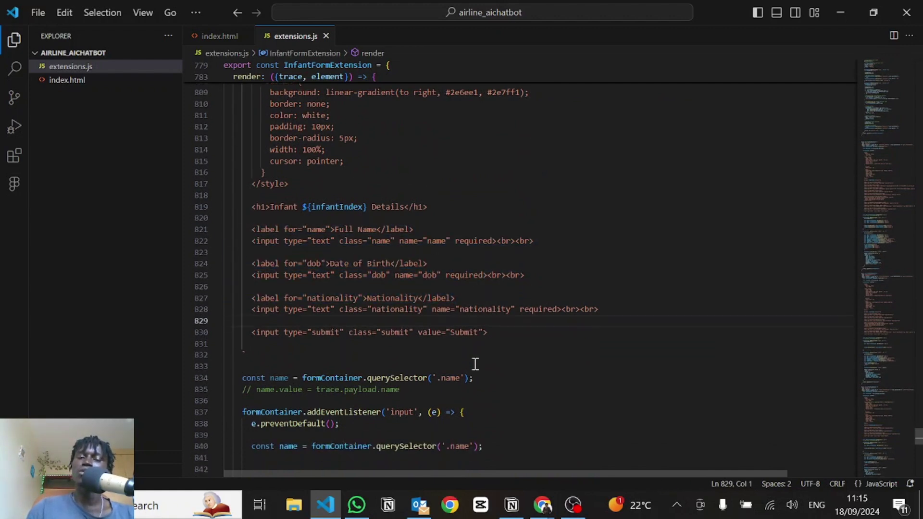
scroll(475, 363, down, 5)
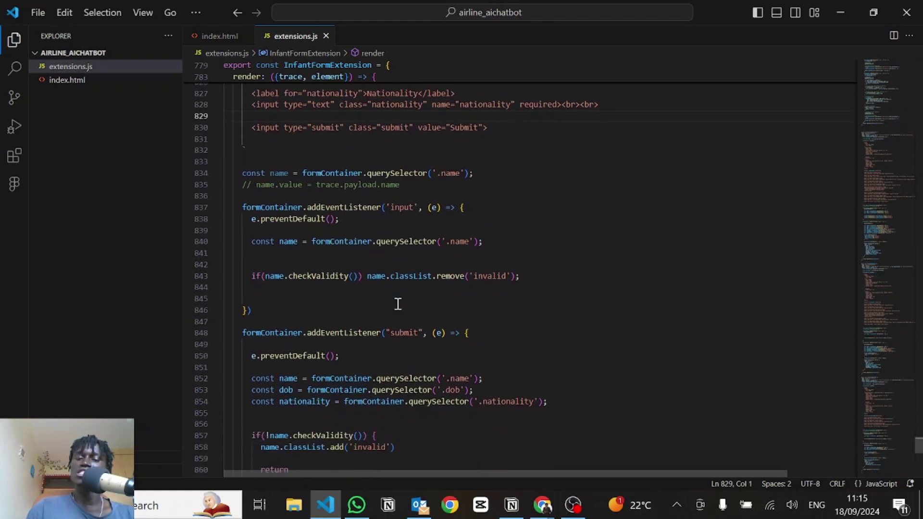
scroll(397, 303, up, 9)
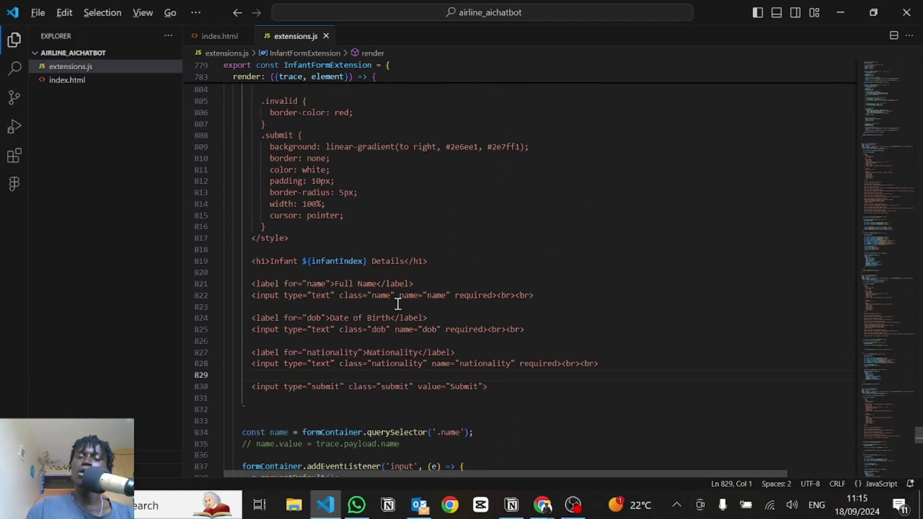
Step: Open New Block 61's Javascript step, enlarged, to inspect passengerPayload = JSON.stringify(last_event.payload)
key(alt+Tab)
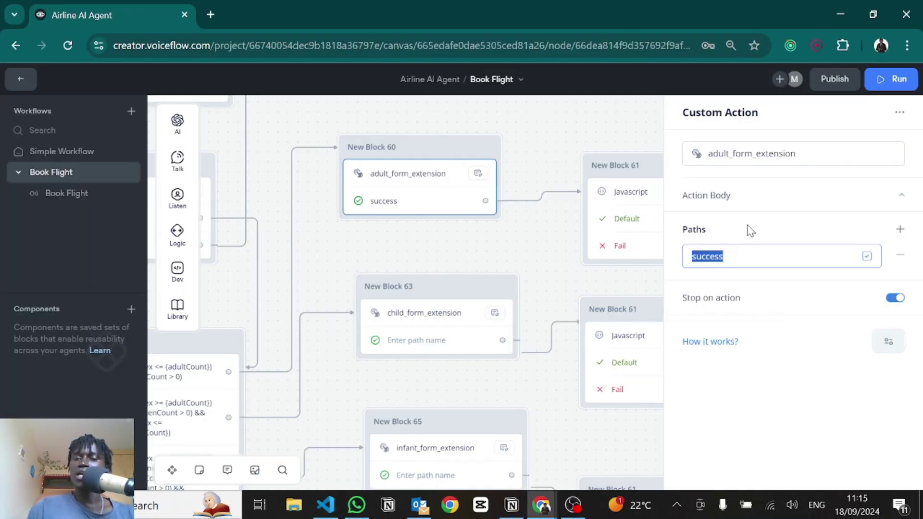
drag(479, 237, 322, 231)
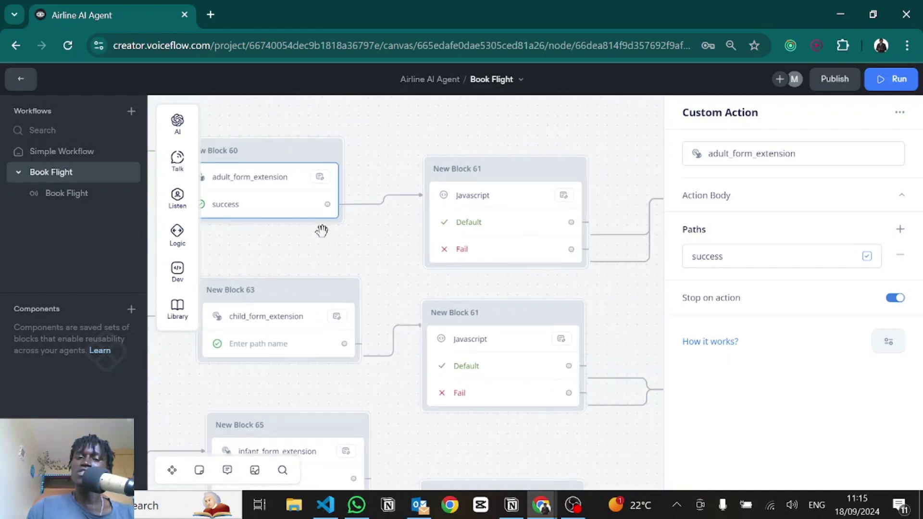
click(486, 203)
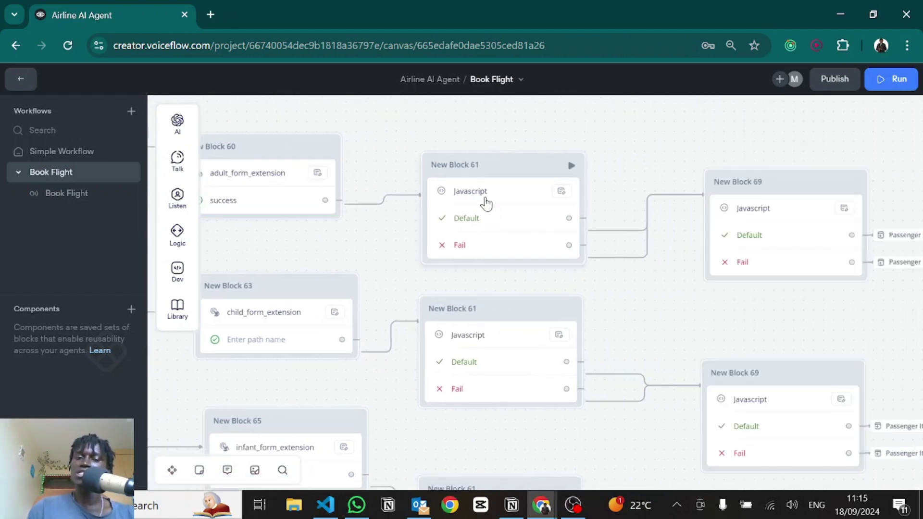
click(495, 198)
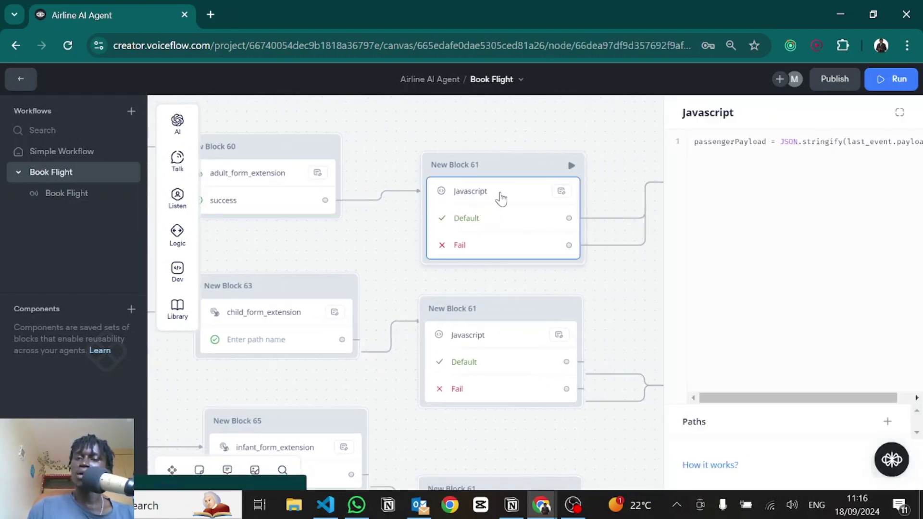
double_click(728, 143)
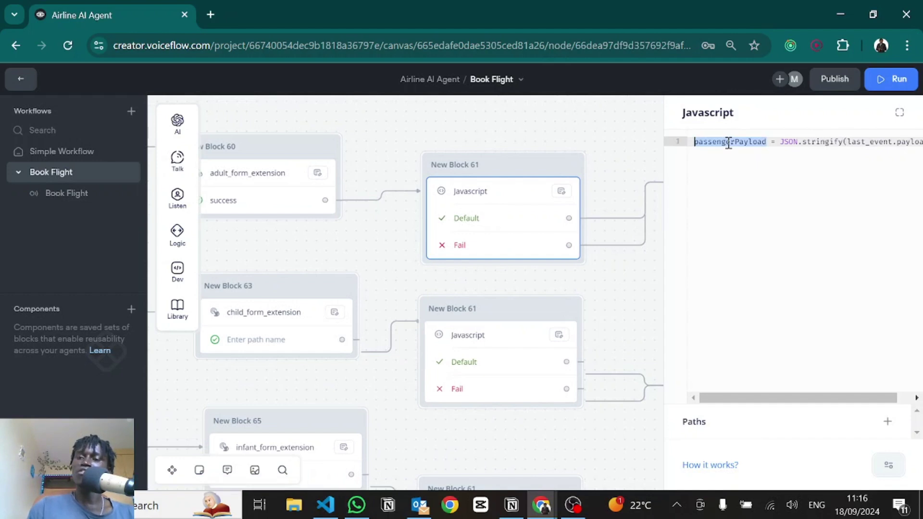
click(799, 141)
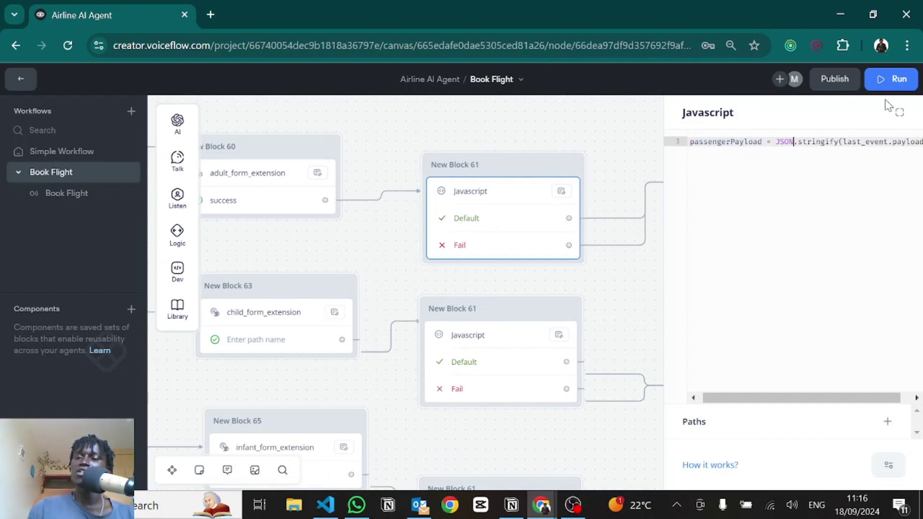
click(898, 114)
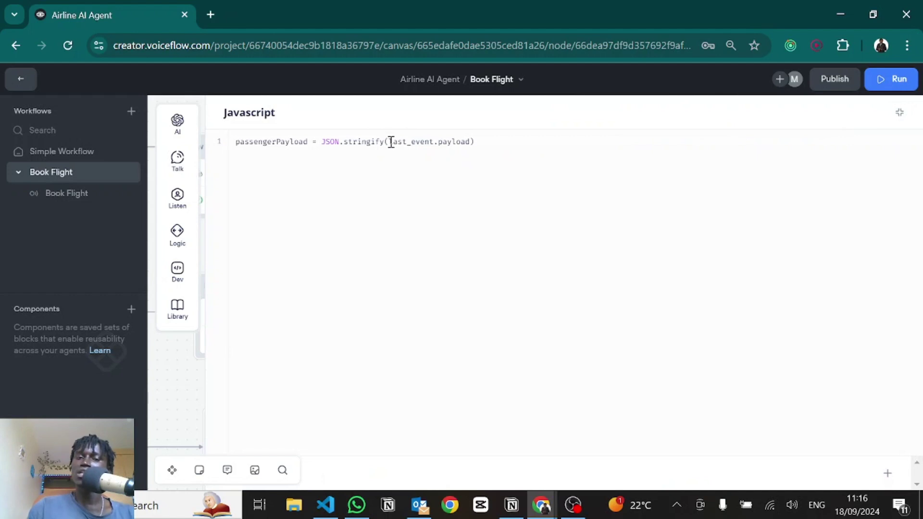
click(392, 141)
drag(393, 142, 470, 140)
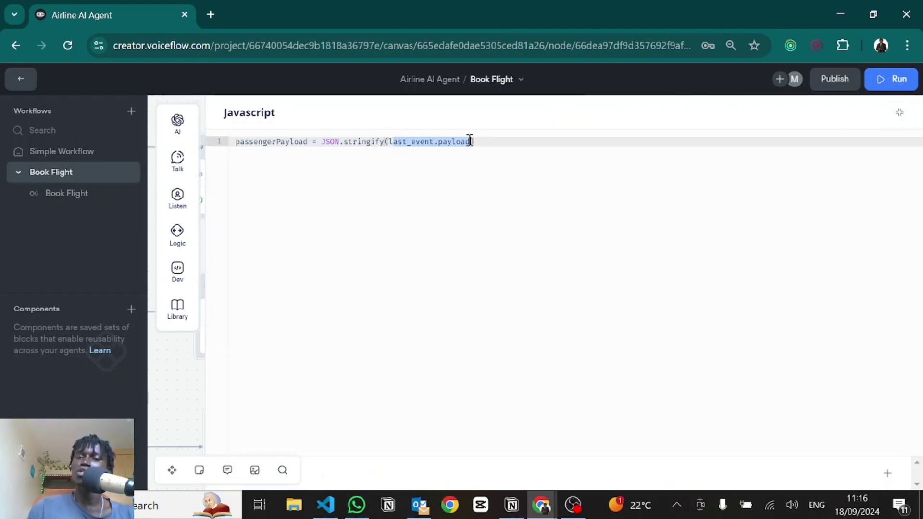
click(470, 141)
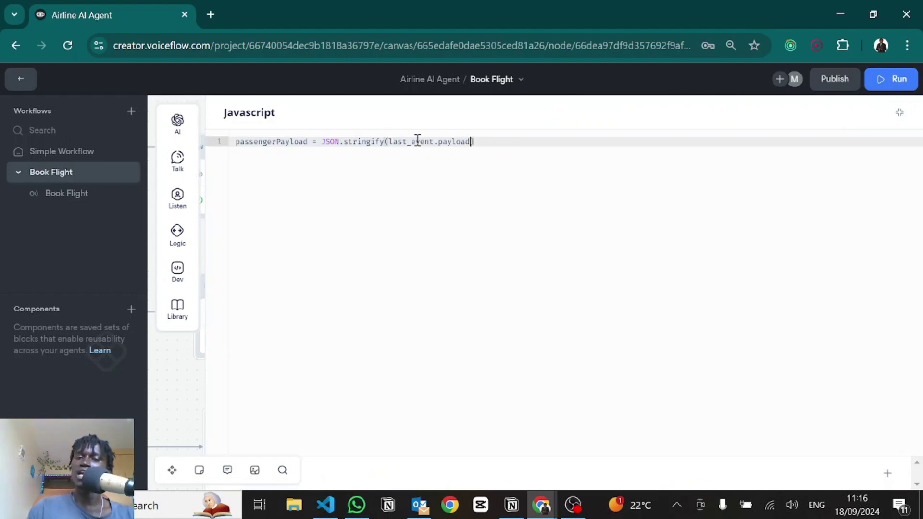
Step: Compare against the extension's interact payload fields in VS Code, then shrink the editor and pan to New Block 69
key(alt+Tab)
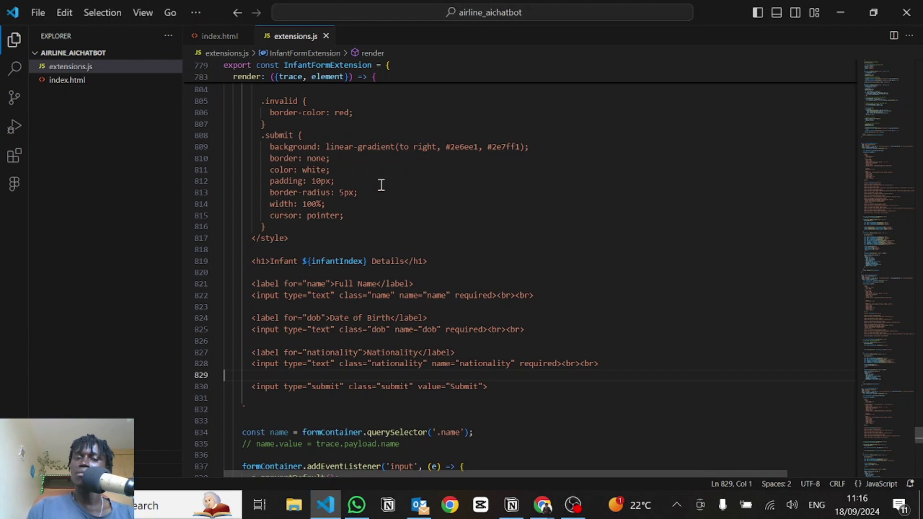
scroll(390, 190, down, 10)
scroll(355, 177, up, 20)
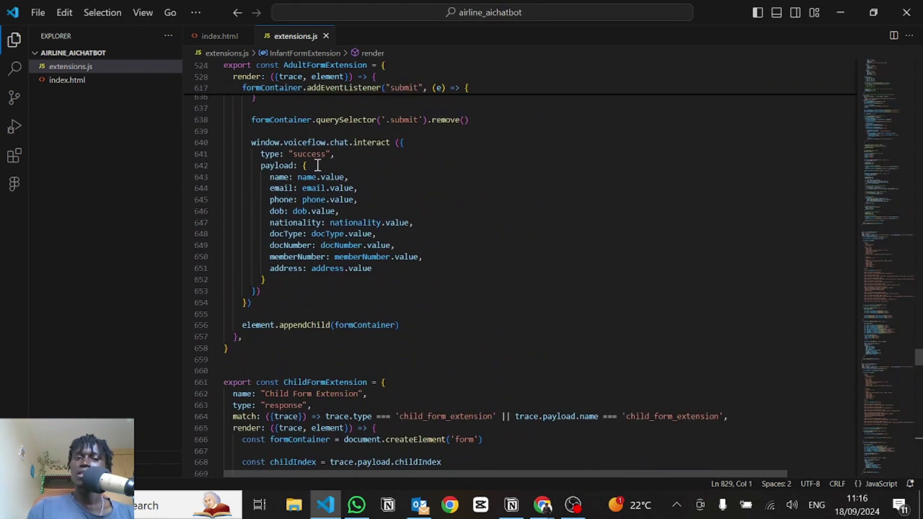
drag(402, 142, 259, 288)
click(283, 165)
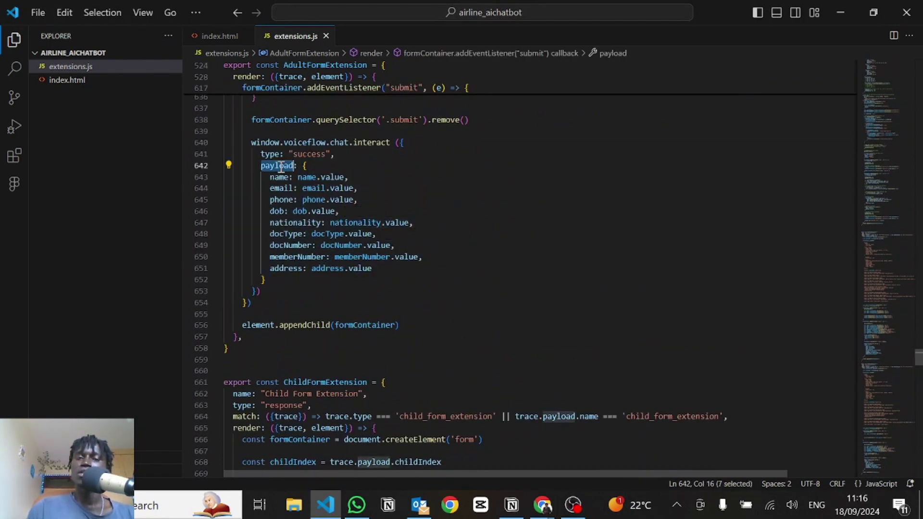
drag(303, 165, 270, 279)
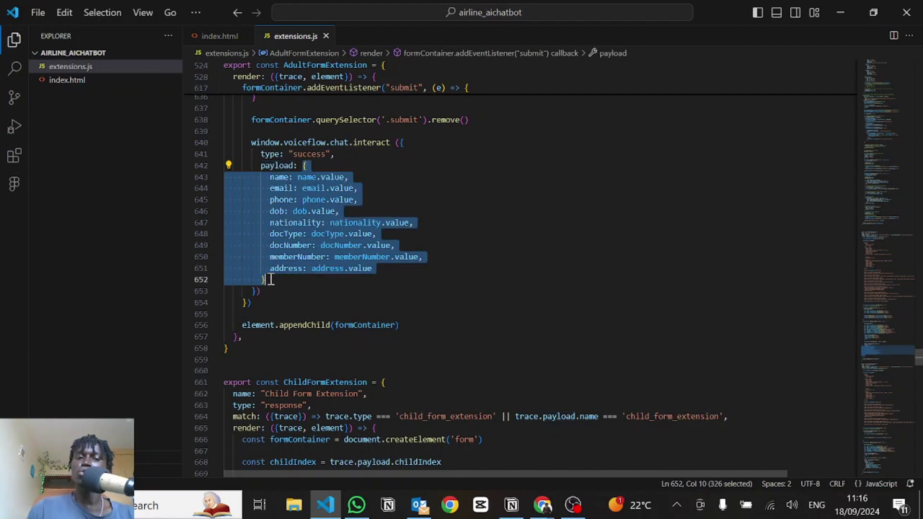
key(alt+Tab)
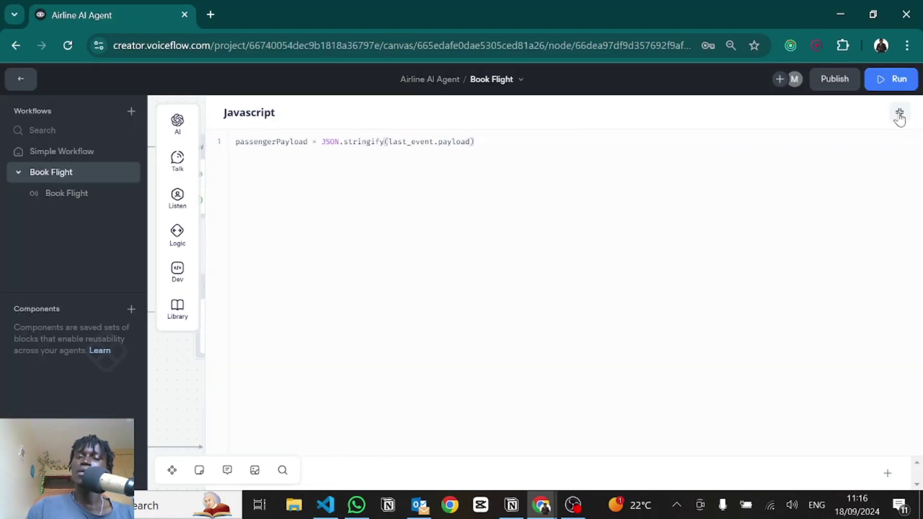
click(899, 113)
drag(550, 278, 319, 284)
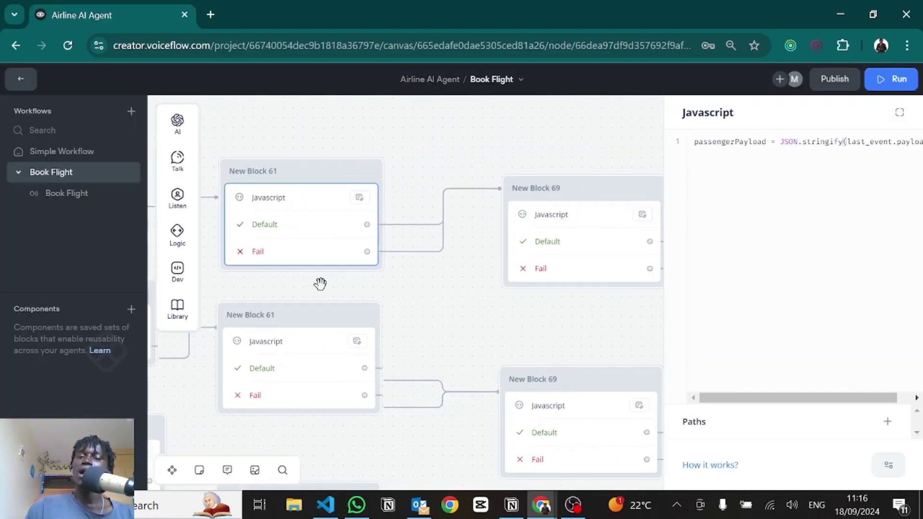
click(535, 232)
click(537, 236)
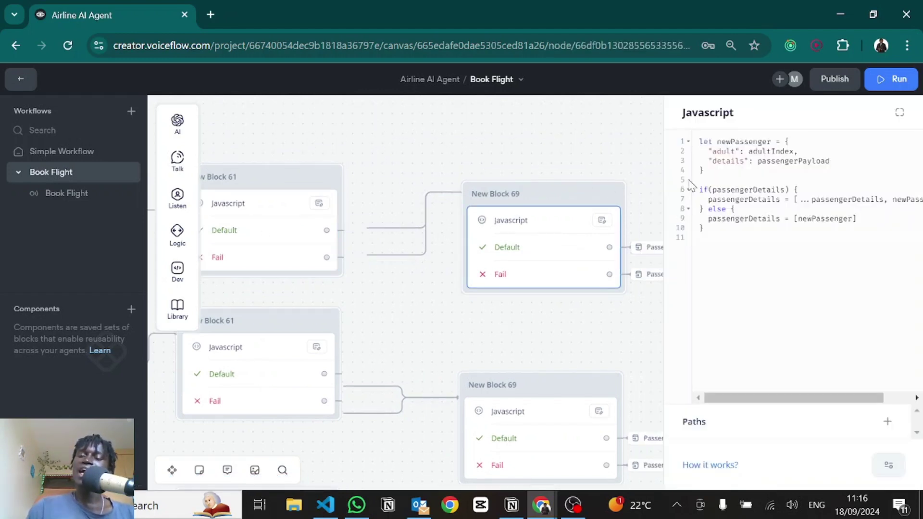
triple_click(736, 189)
click(736, 189)
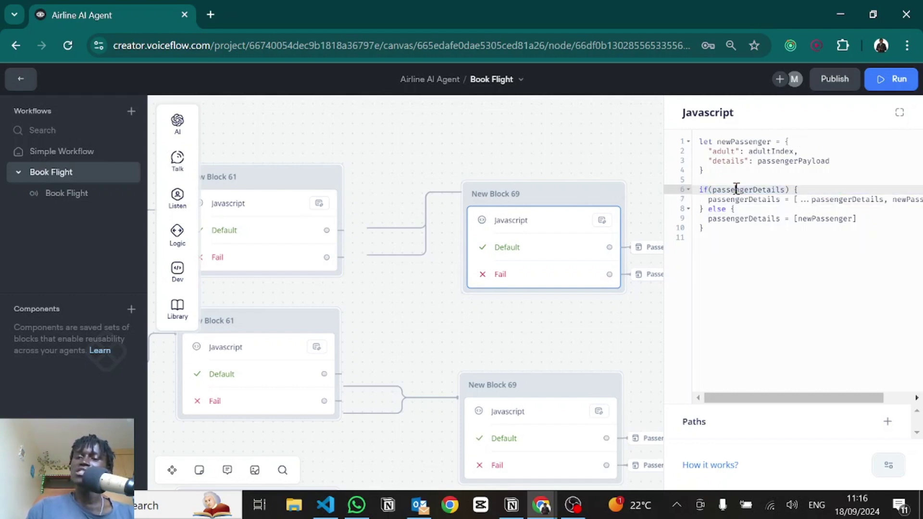
double_click(735, 189)
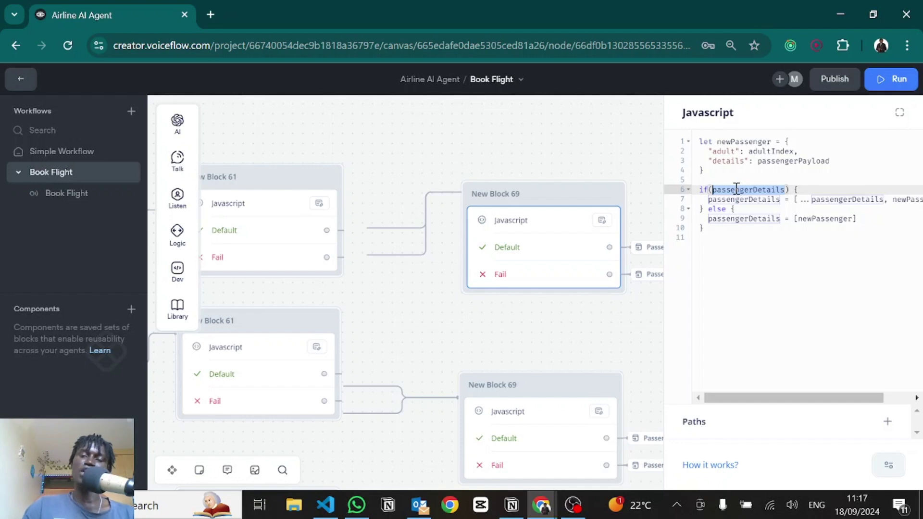
drag(708, 172, 784, 140)
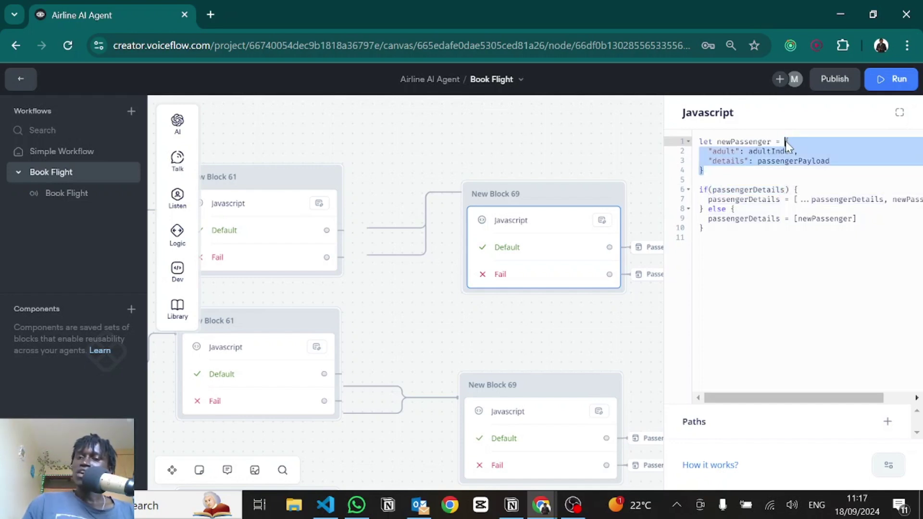
click(786, 141)
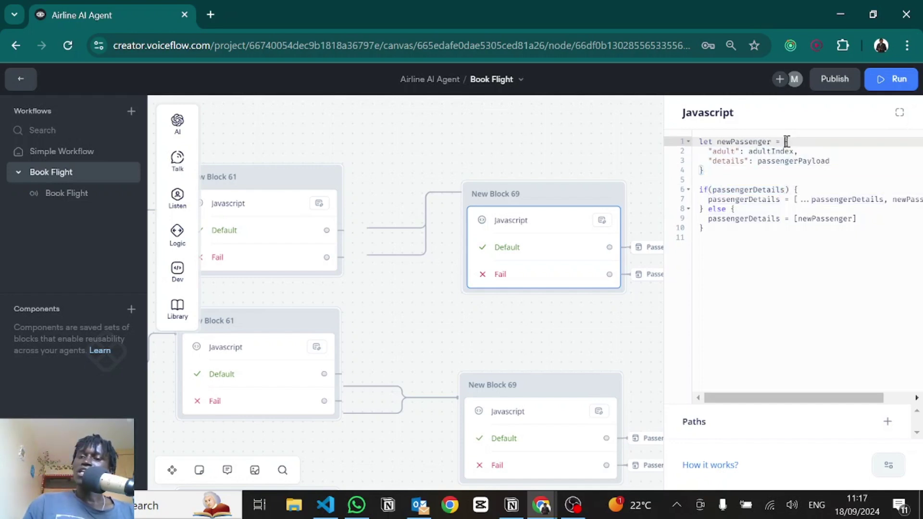
double_click(727, 151)
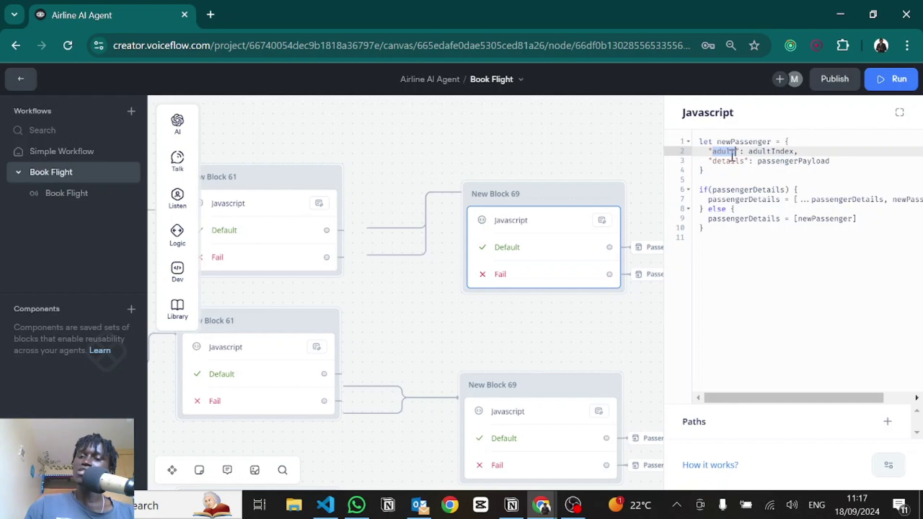
click(759, 149)
double_click(759, 150)
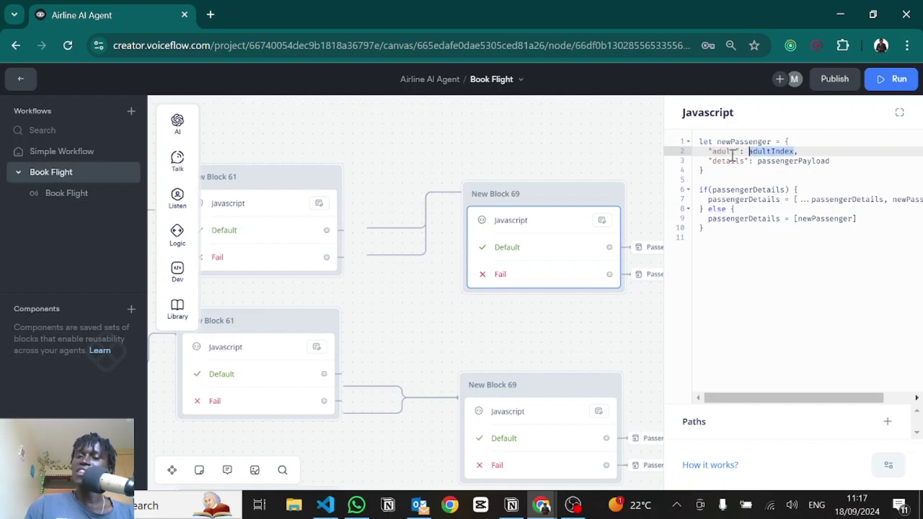
double_click(730, 160)
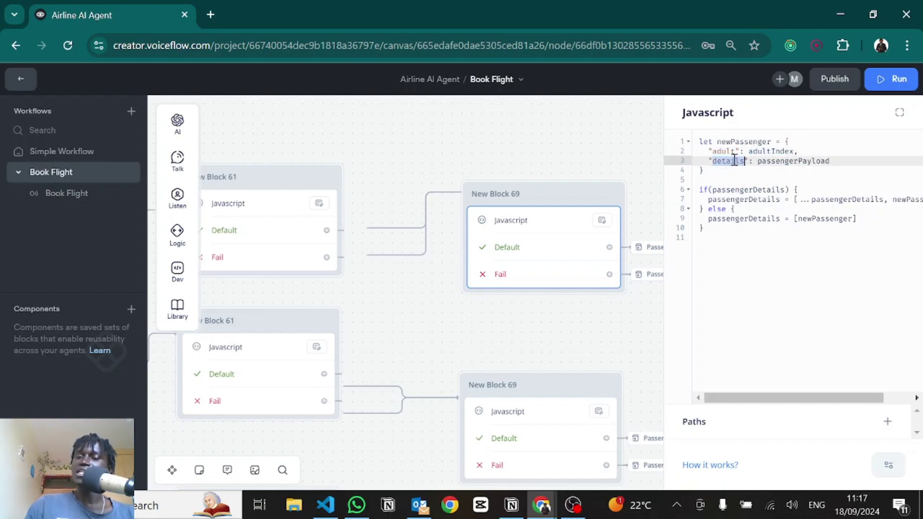
double_click(760, 161)
click(748, 171)
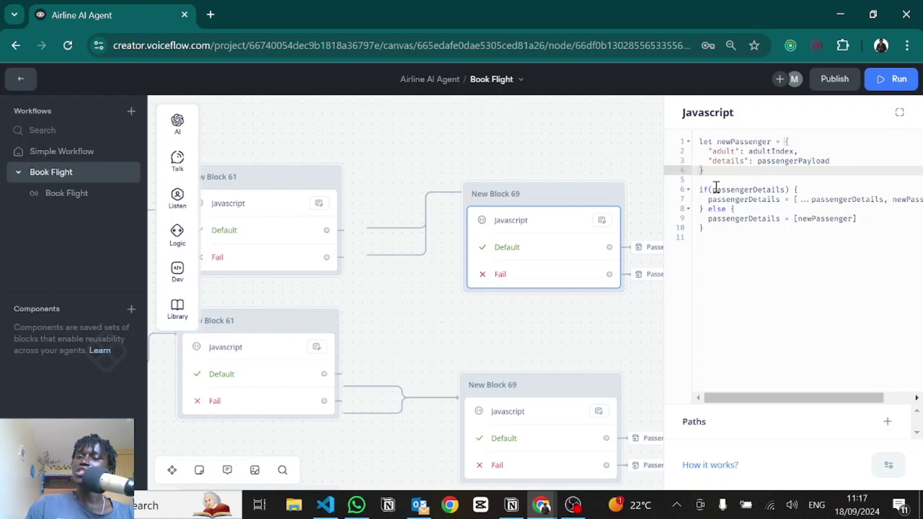
drag(714, 190, 786, 190)
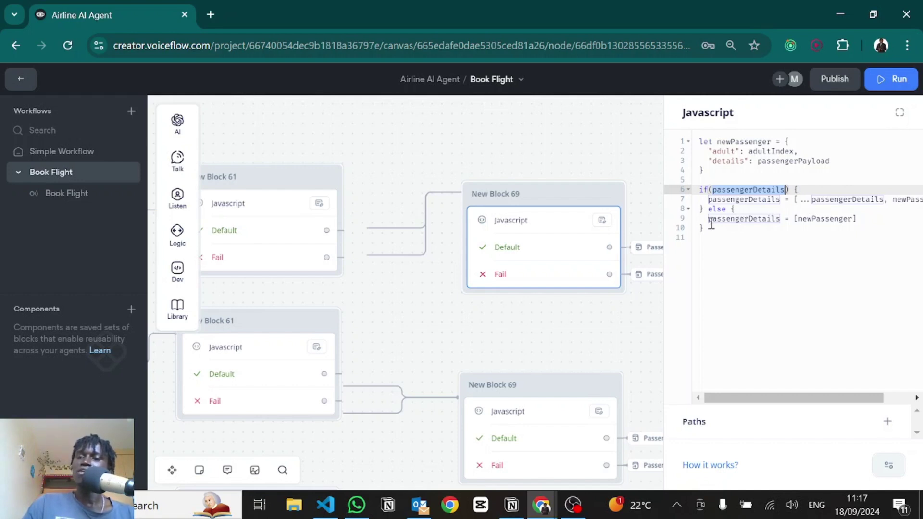
drag(708, 220, 853, 223)
click(796, 219)
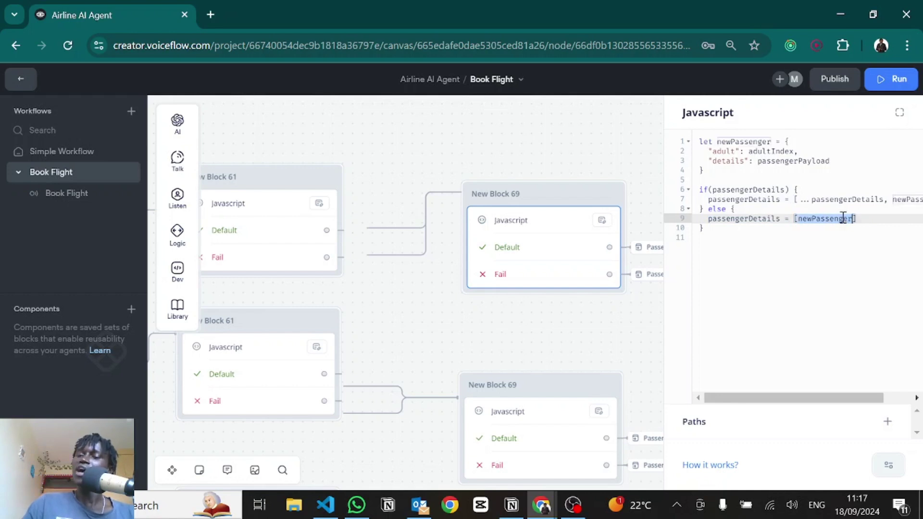
drag(708, 173, 787, 141)
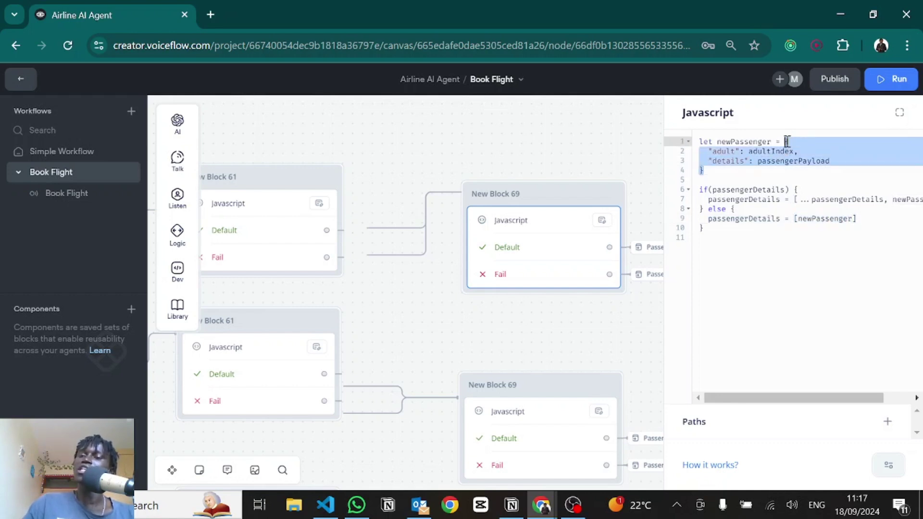
click(739, 188)
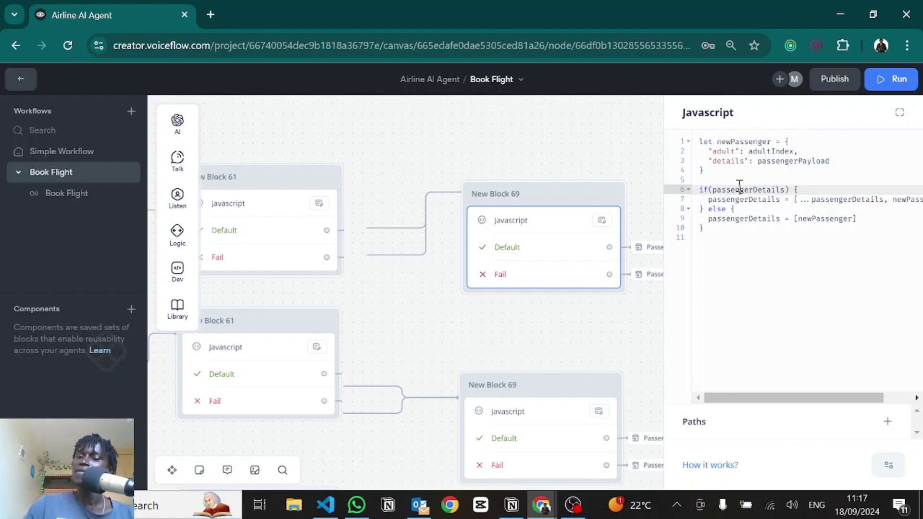
double_click(739, 189)
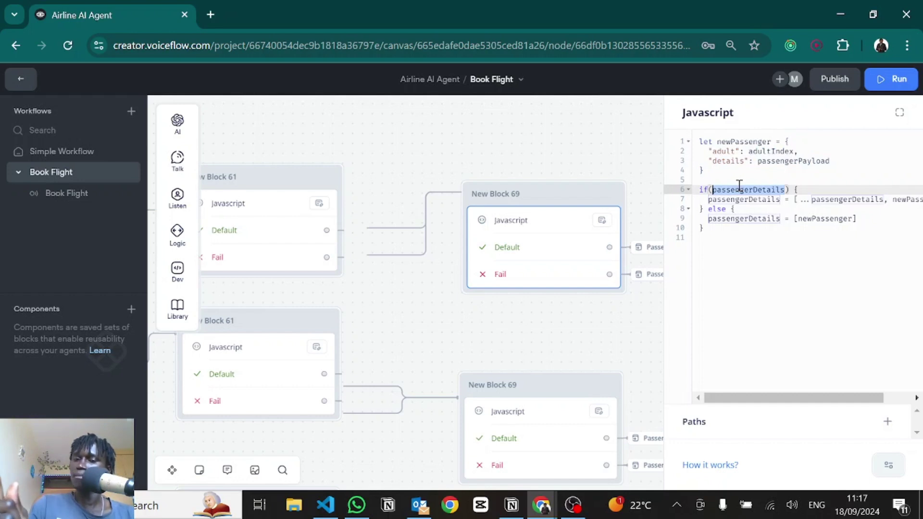
click(725, 200)
key(End)
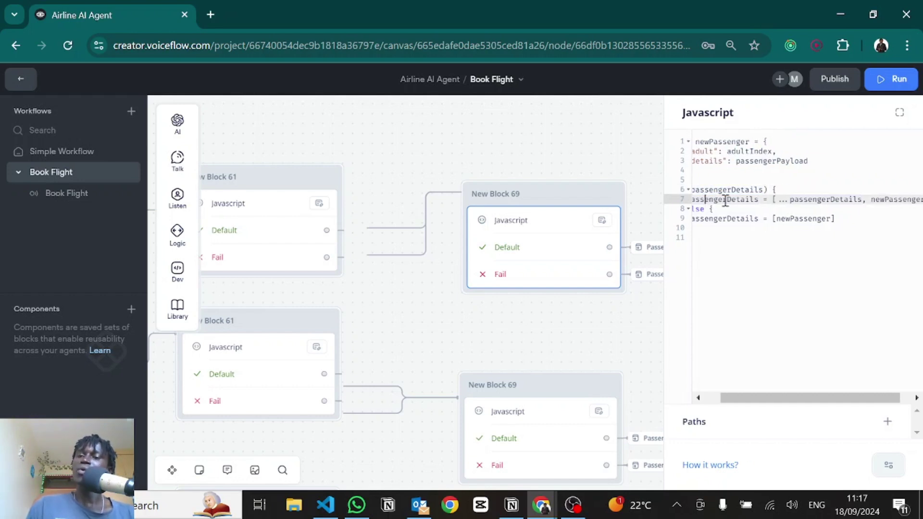
click(886, 198)
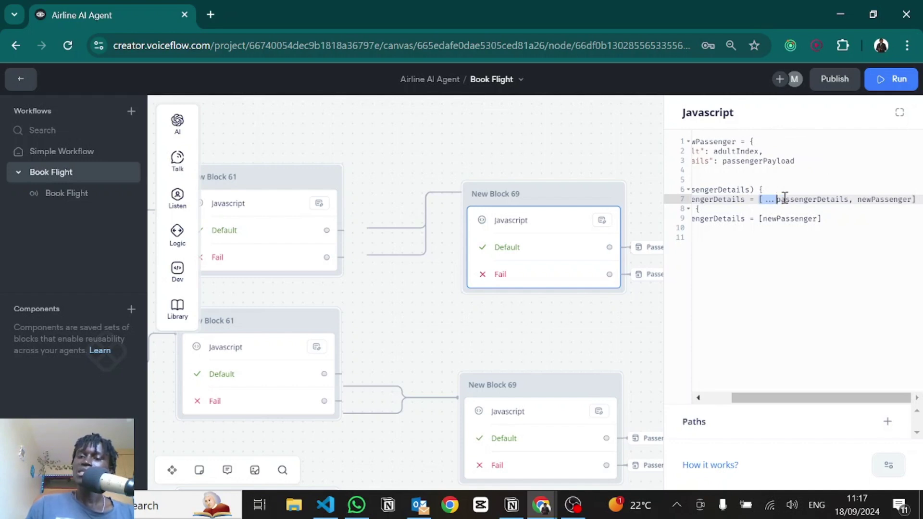
double_click(811, 197)
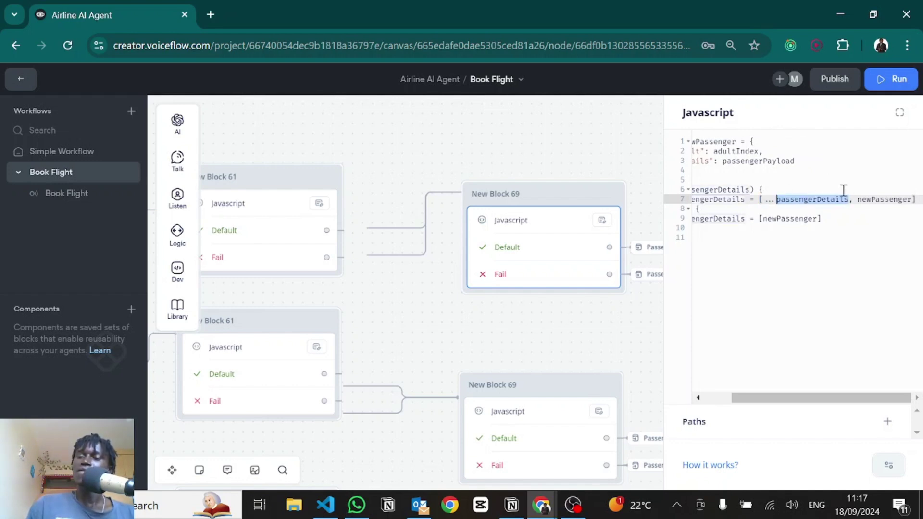
drag(858, 201, 912, 199)
Step: Expand New Block 62's Condition 2: adultIndex ≥ adultCount, childrenCount > 0, childIndex ≤ childrenCount
click(576, 360)
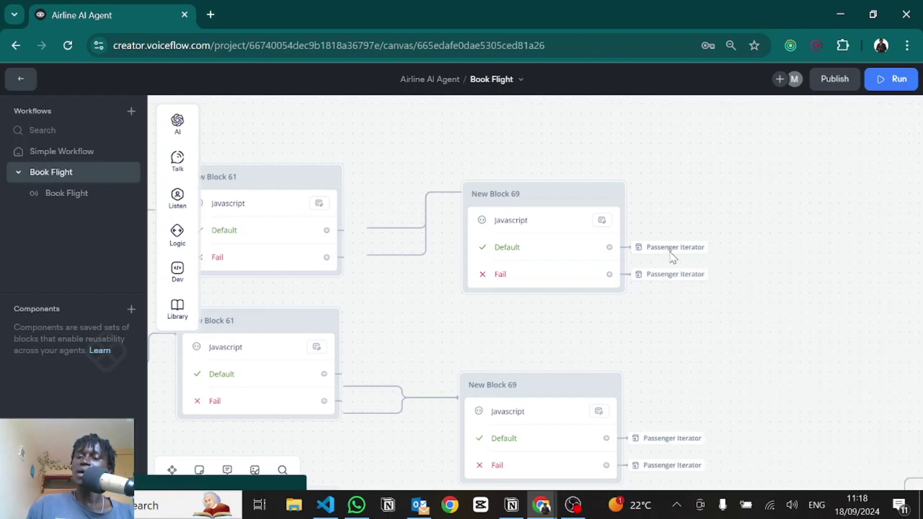
scroll(595, 303, down, 5)
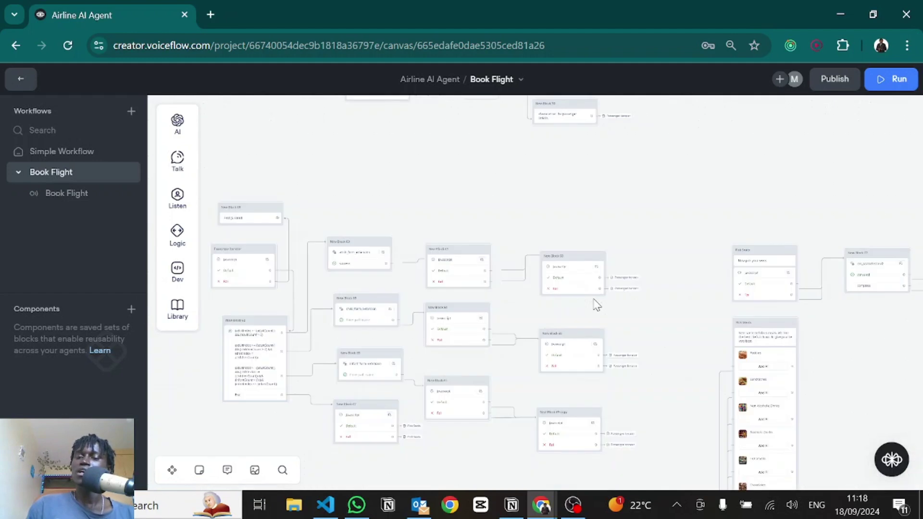
scroll(305, 279, up, 5)
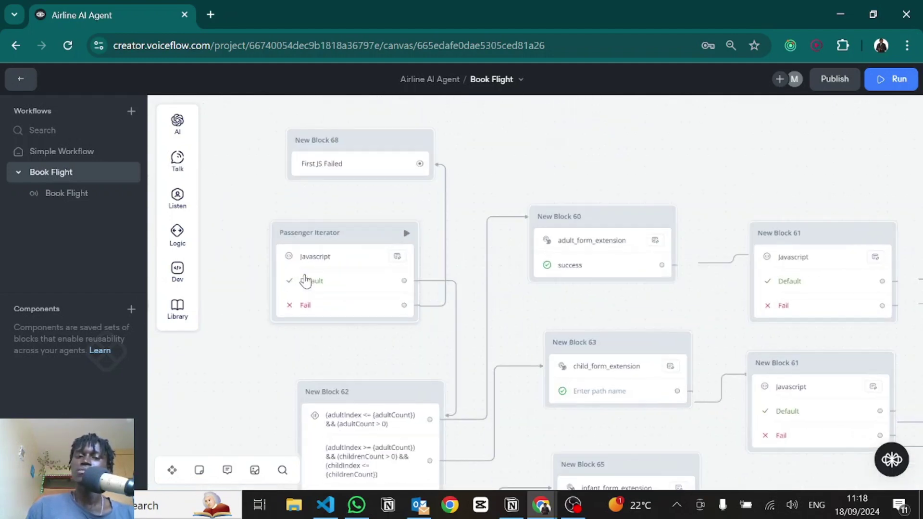
drag(341, 343, 314, 199)
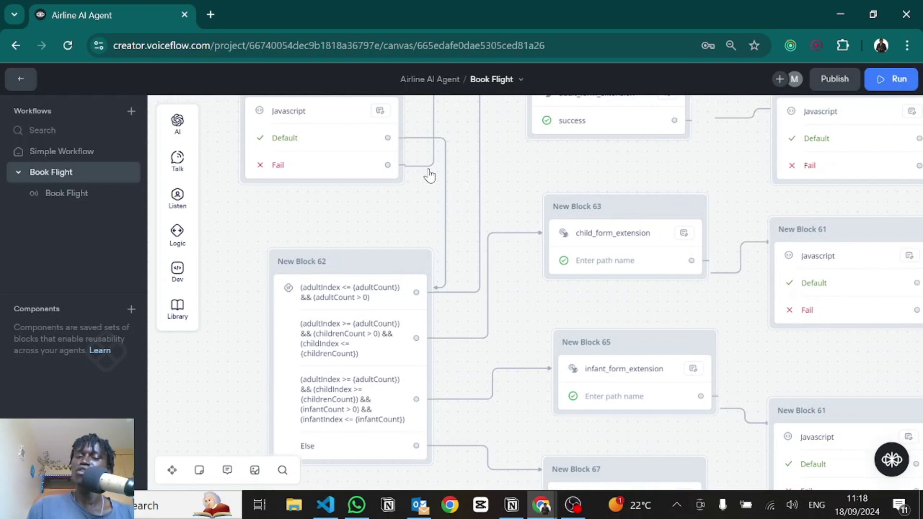
click(368, 355)
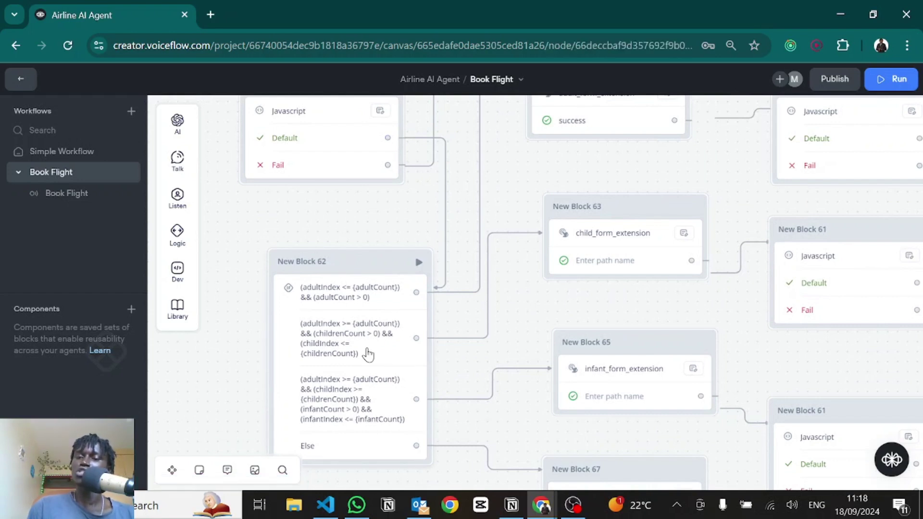
click(705, 357)
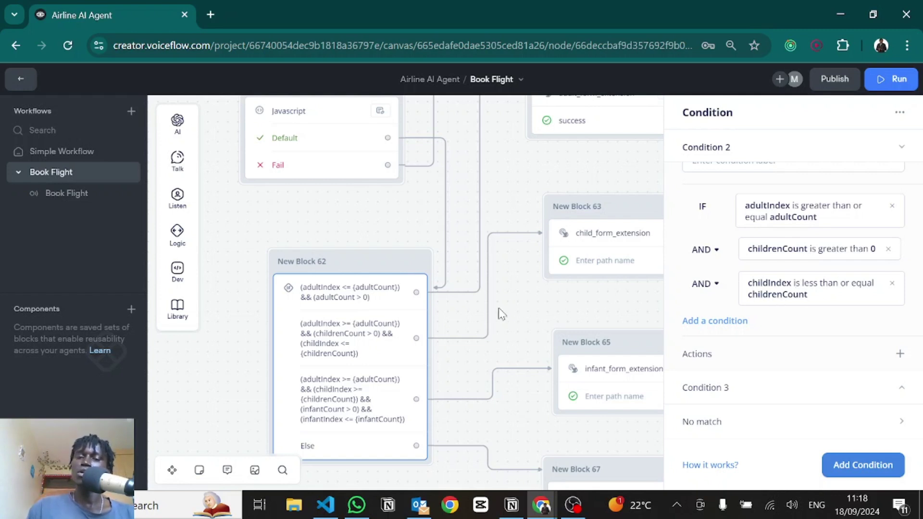
drag(498, 308, 350, 311)
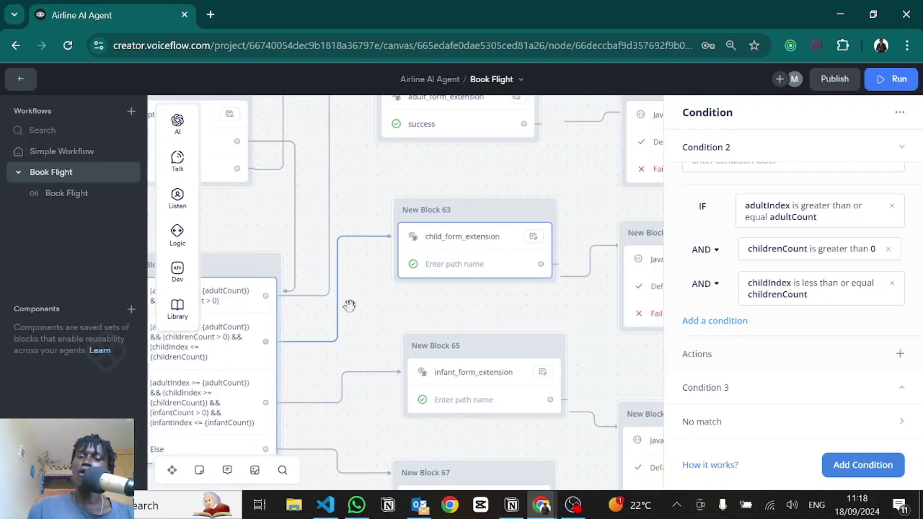
Step: Focus the child_form_extension custom action's Add path name field, then switch to extensions.js in VS Code
click(449, 255)
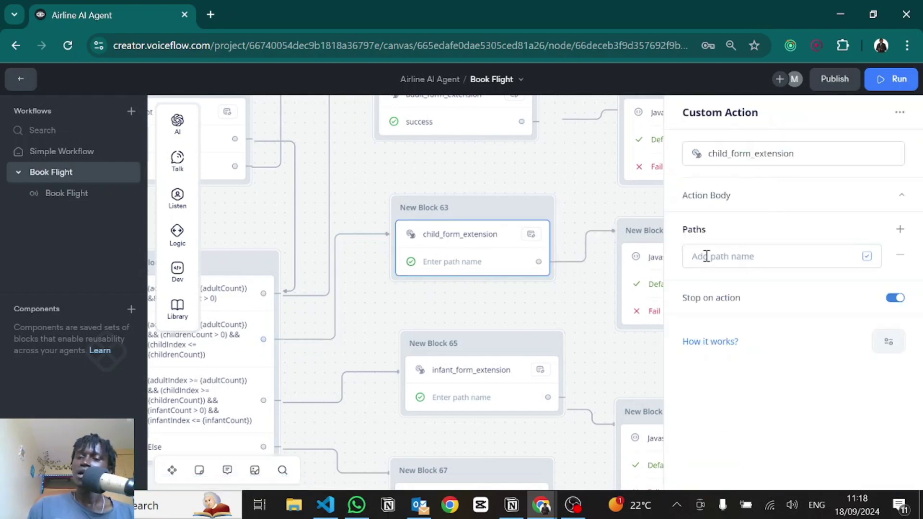
click(706, 256)
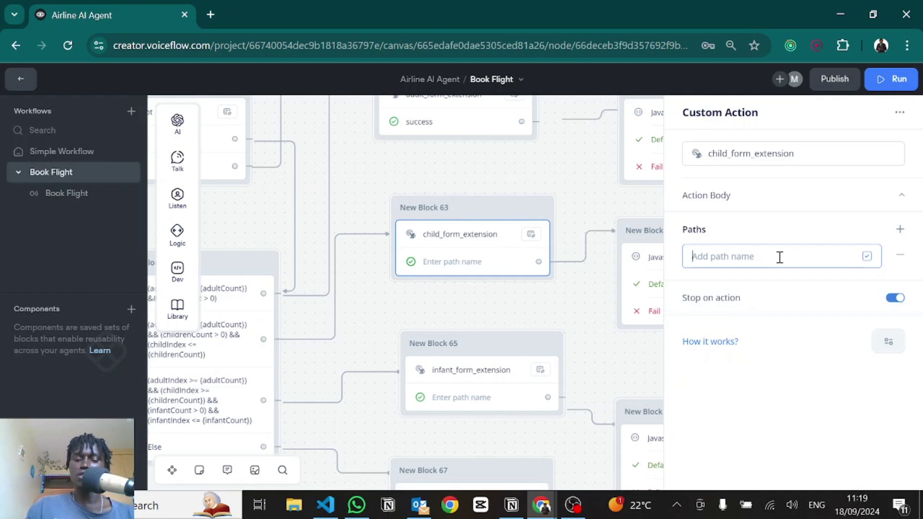
key(alt+Tab)
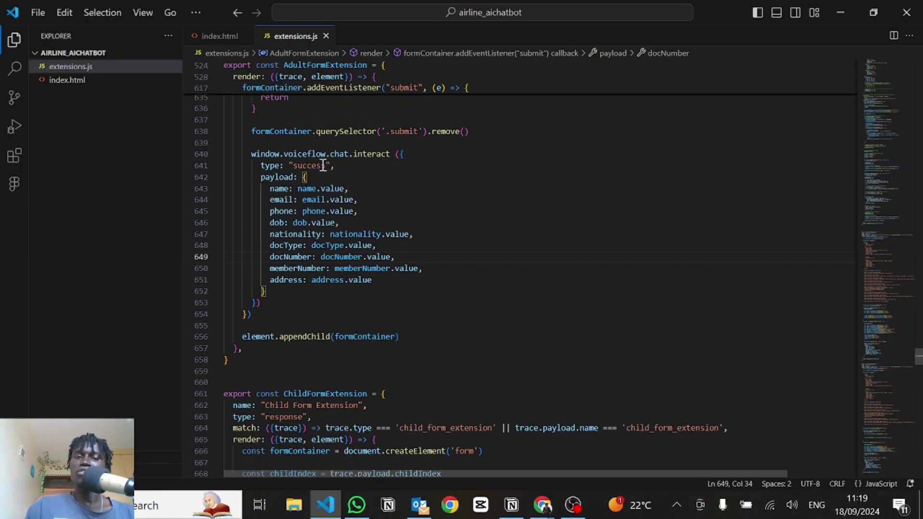
Step: Confirm the extension sends type 'success' on line 641, removing stray typed text, and return to Voiceflow
click(322, 165)
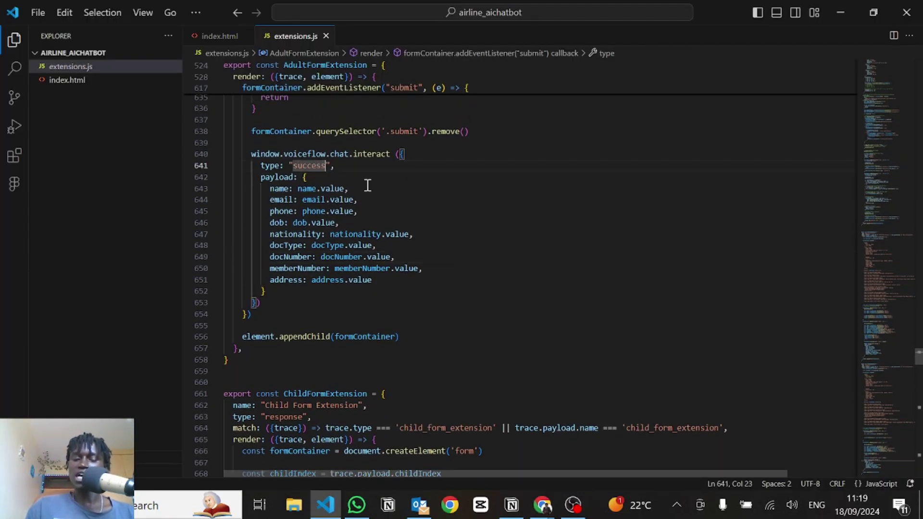
text(dsf)
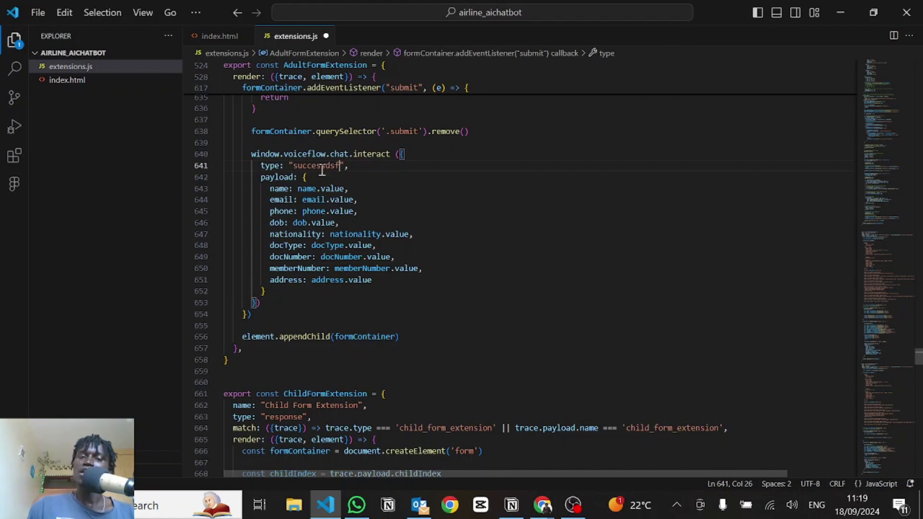
key(alt+Tab)
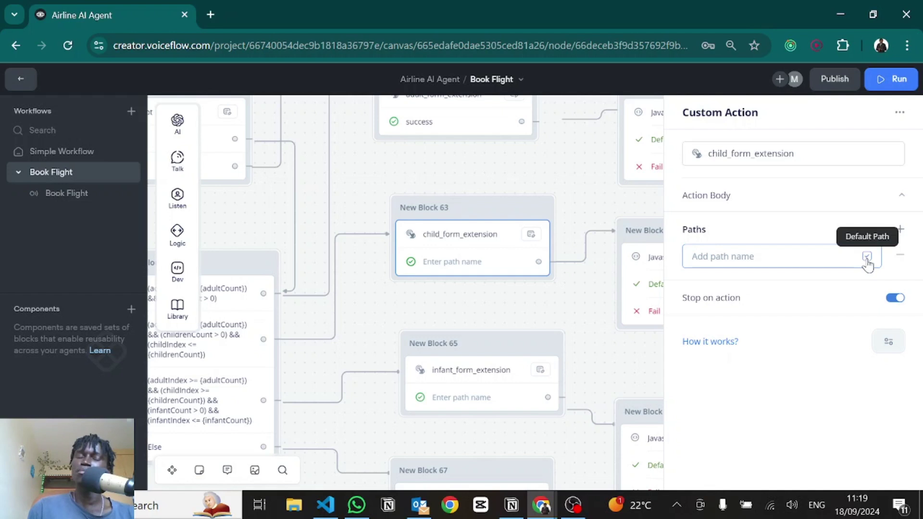
key(alt+Tab)
key(BackSpace)
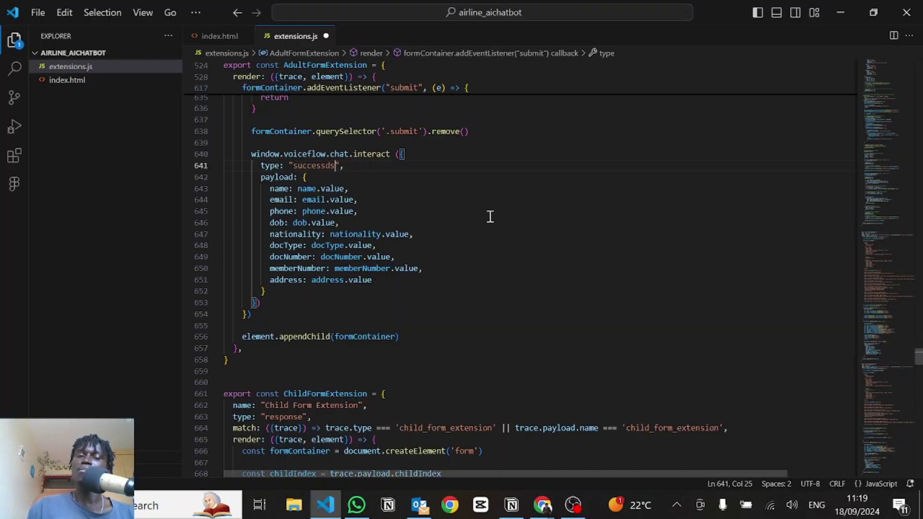
double_click(311, 165)
key(alt+Tab)
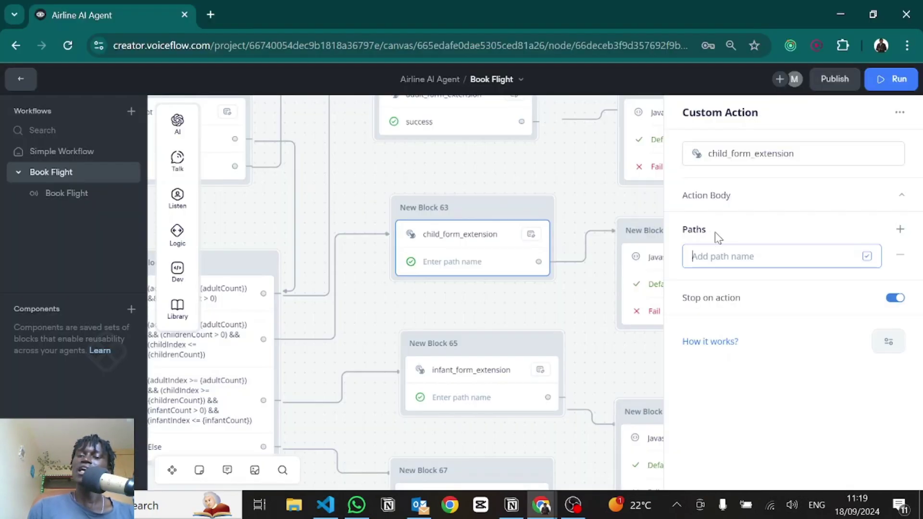
Step: Save 'success' as the child_form_extension path and review New Block 61's payload code
text(success)
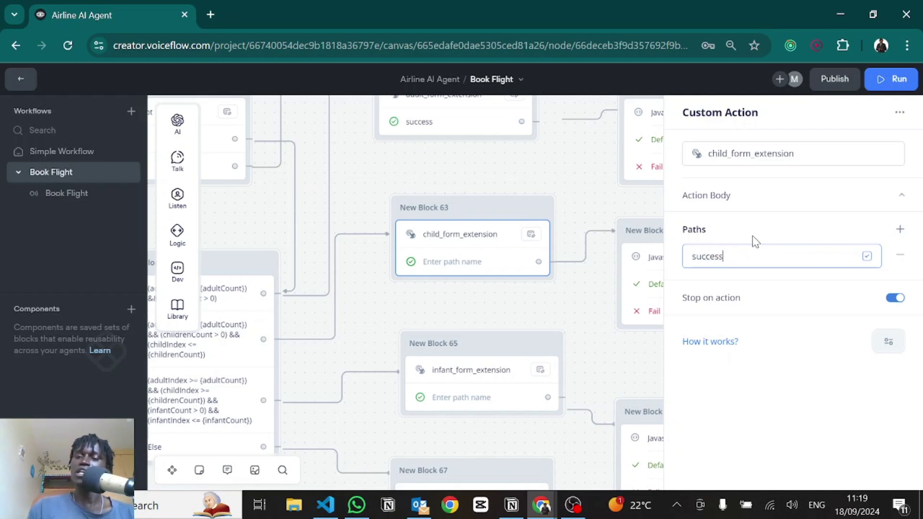
key(Return)
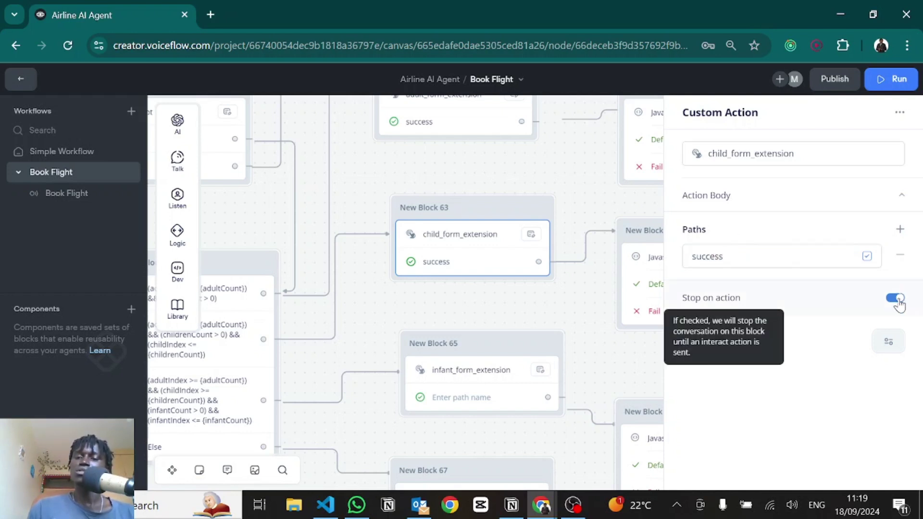
drag(551, 306, 284, 274)
click(444, 247)
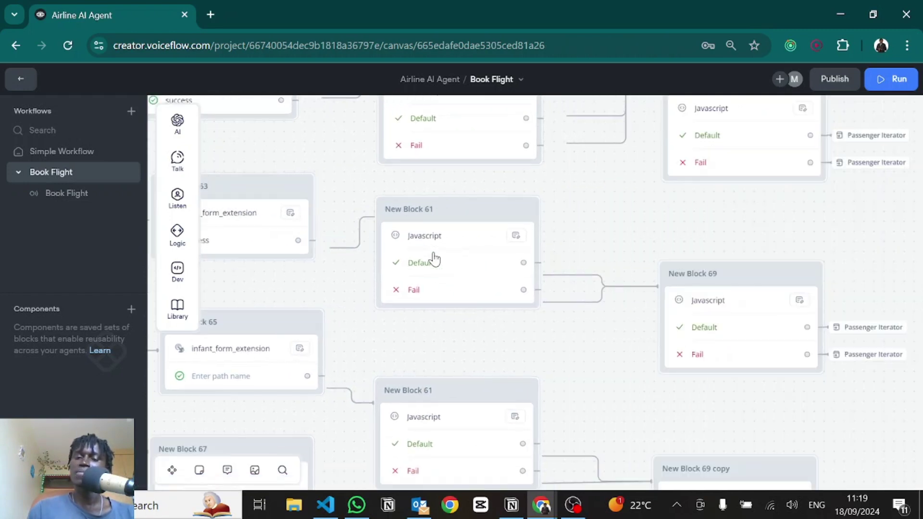
click(435, 259)
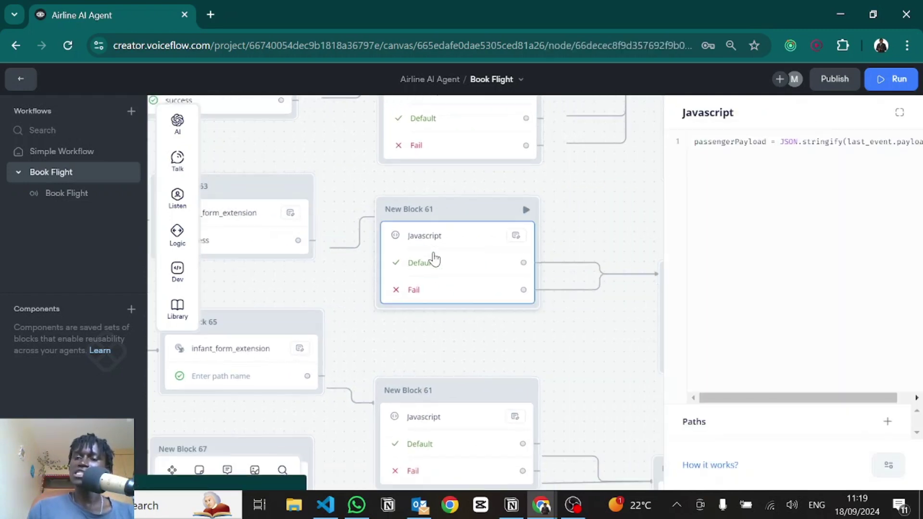
click(786, 151)
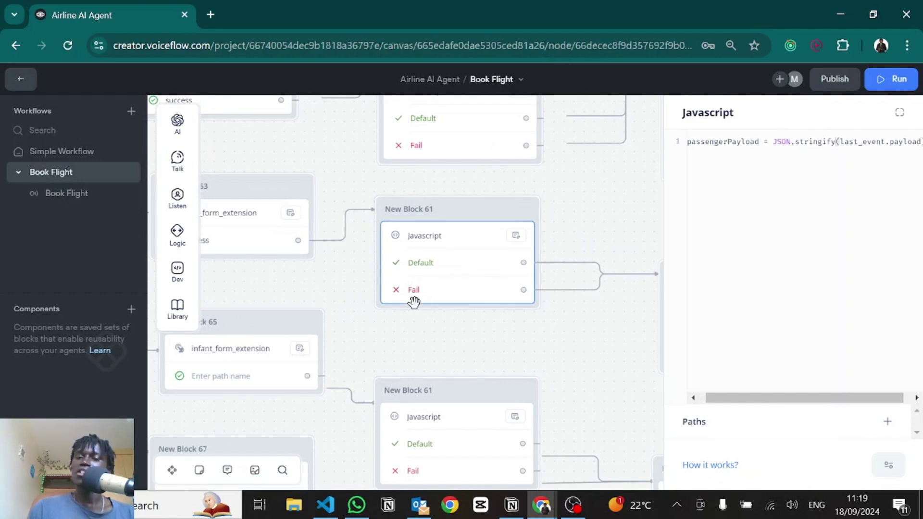
scroll(412, 301, right, 5)
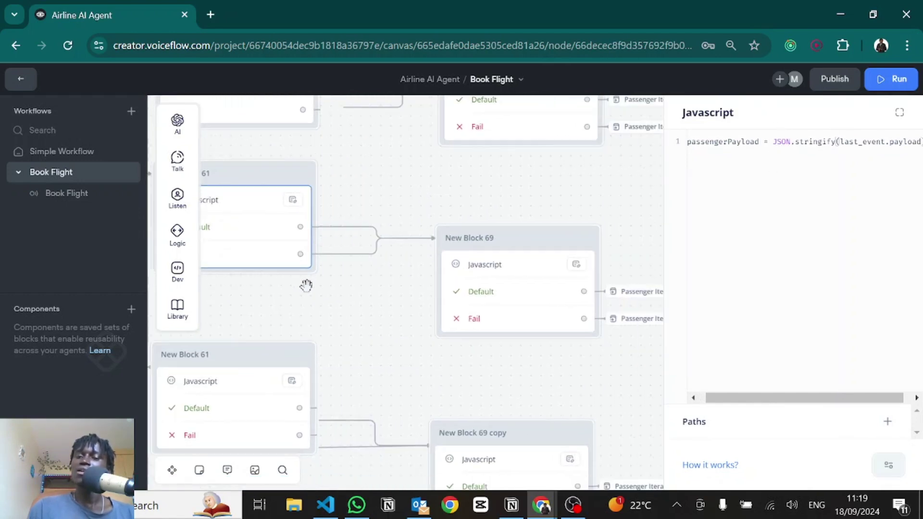
Step: Inspect New Block 69's code pushing childIndex and passengerPayload details into passengerDetails, then close it
click(460, 267)
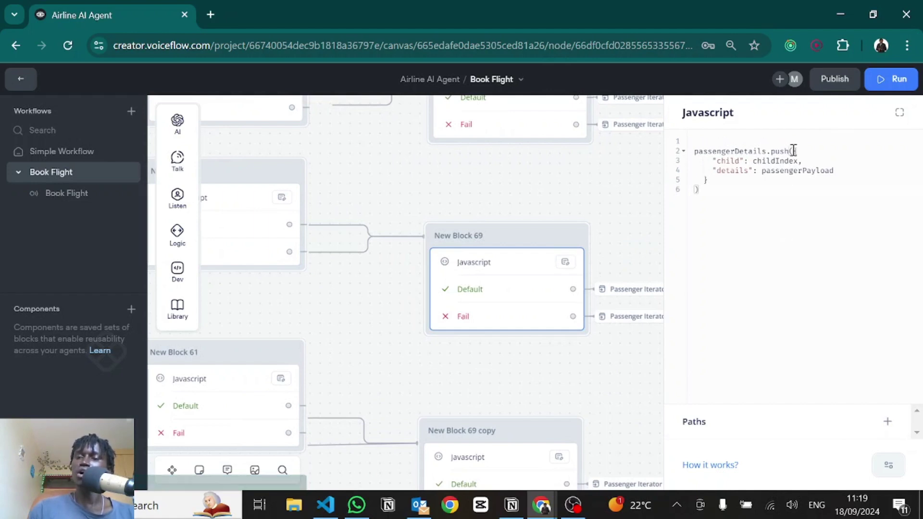
drag(792, 151, 713, 183)
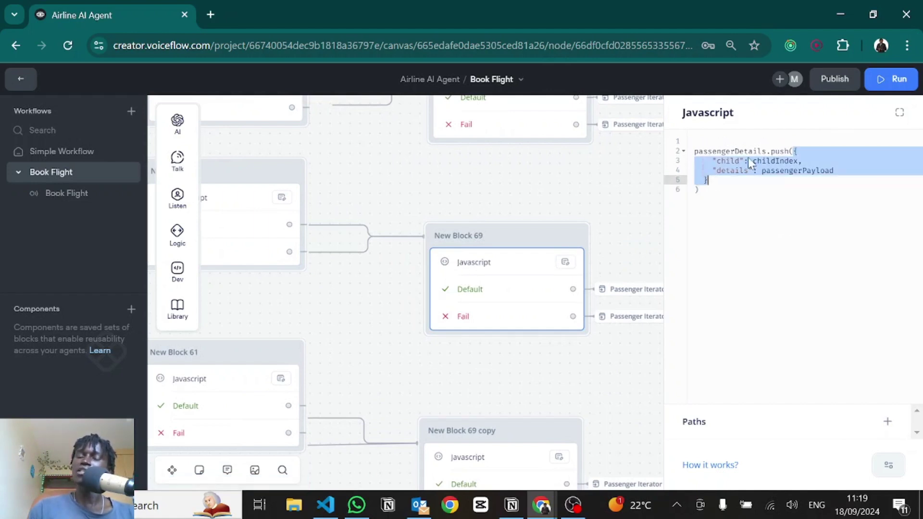
click(729, 160)
double_click(768, 159)
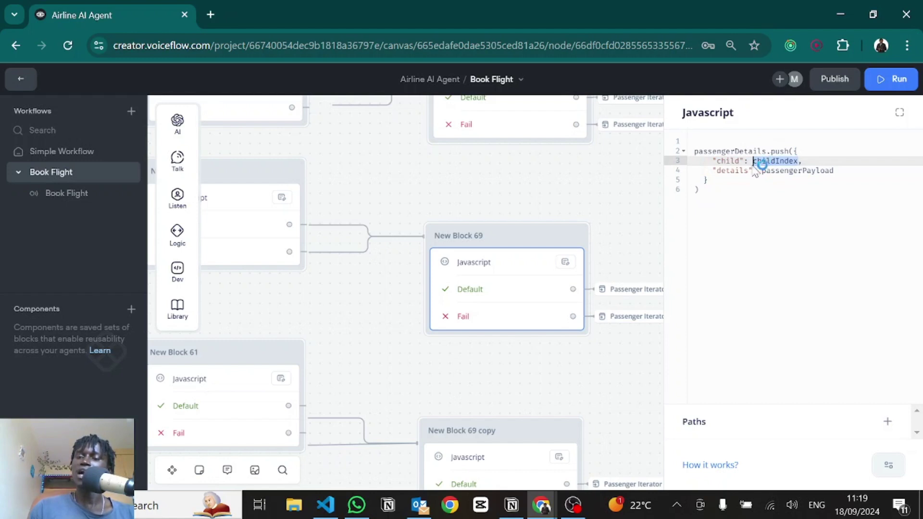
double_click(738, 171)
click(791, 171)
double_click(790, 171)
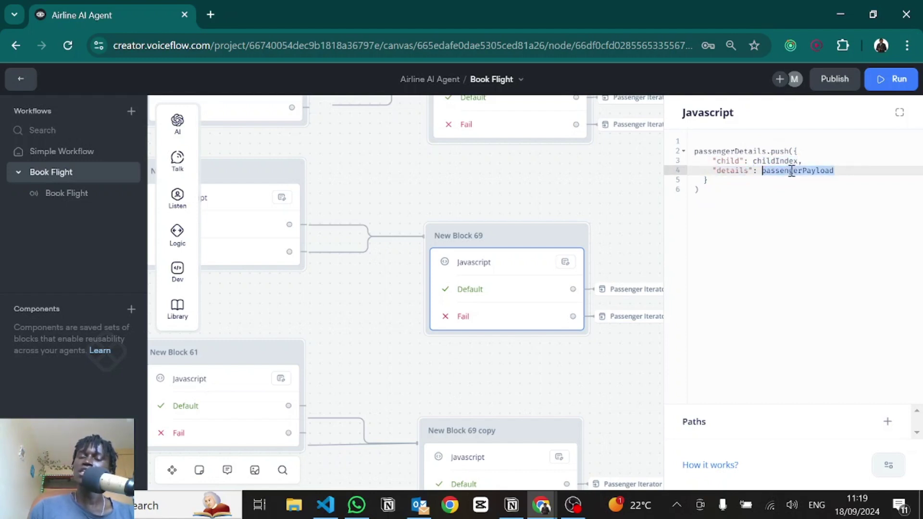
click(624, 356)
scroll(632, 326, down, 2)
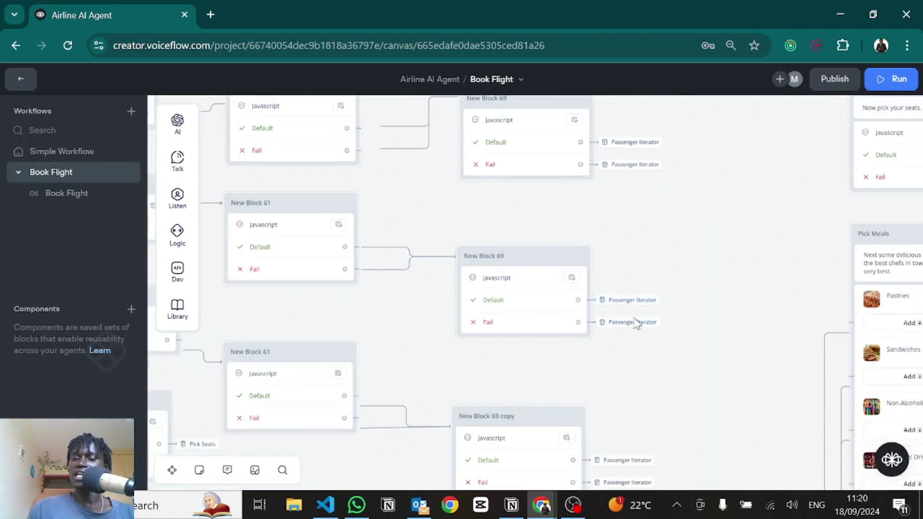
scroll(577, 336, left, 5)
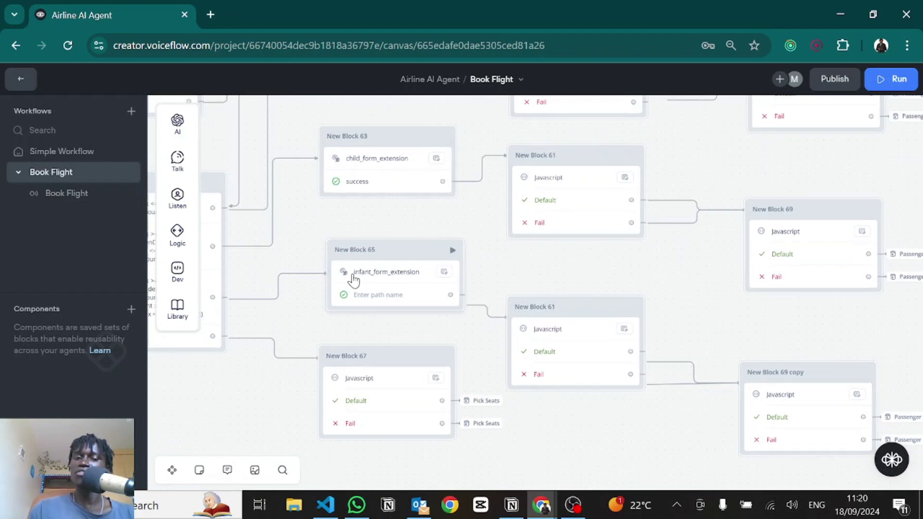
scroll(354, 280, up, 2)
scroll(354, 280, down, 4)
scroll(270, 206, up, 3)
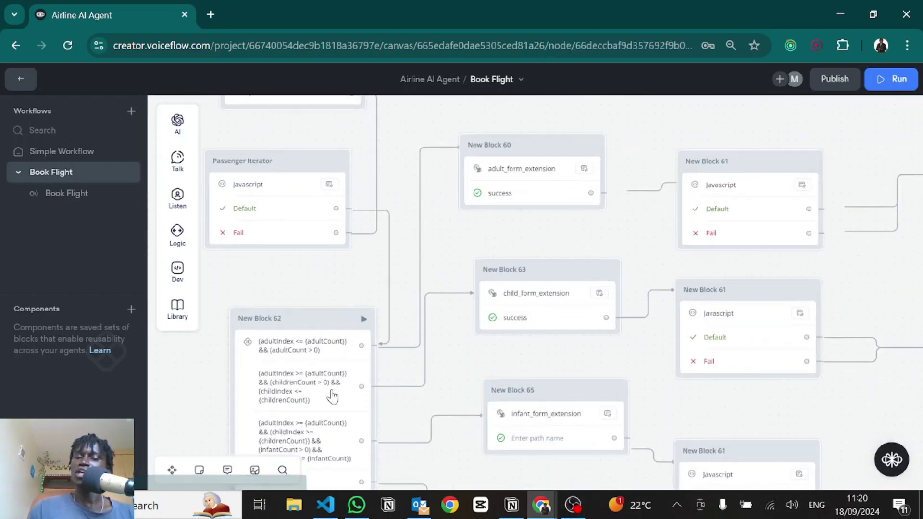
click(374, 369)
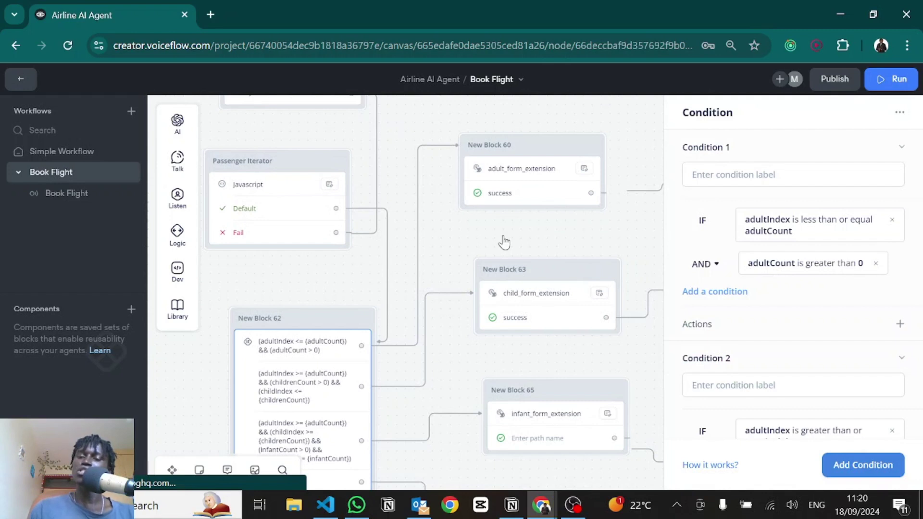
scroll(728, 330, down, 2)
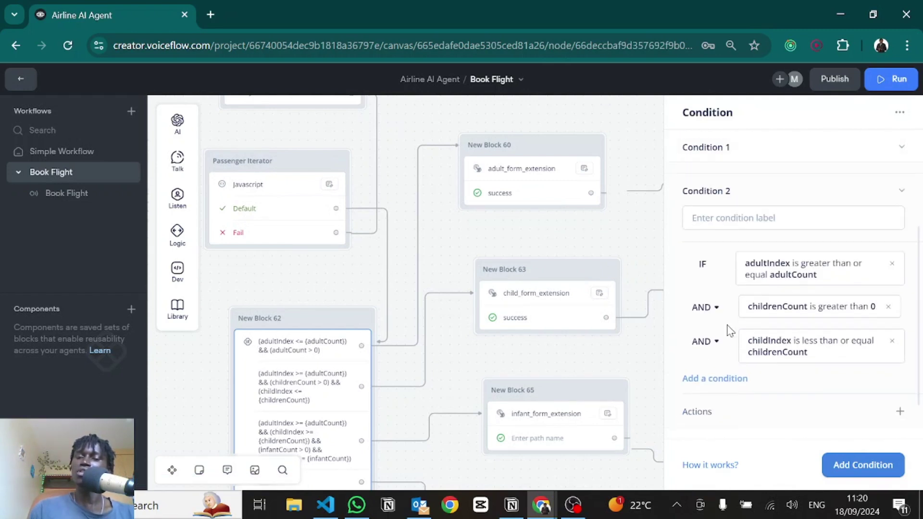
scroll(735, 217, down, 4)
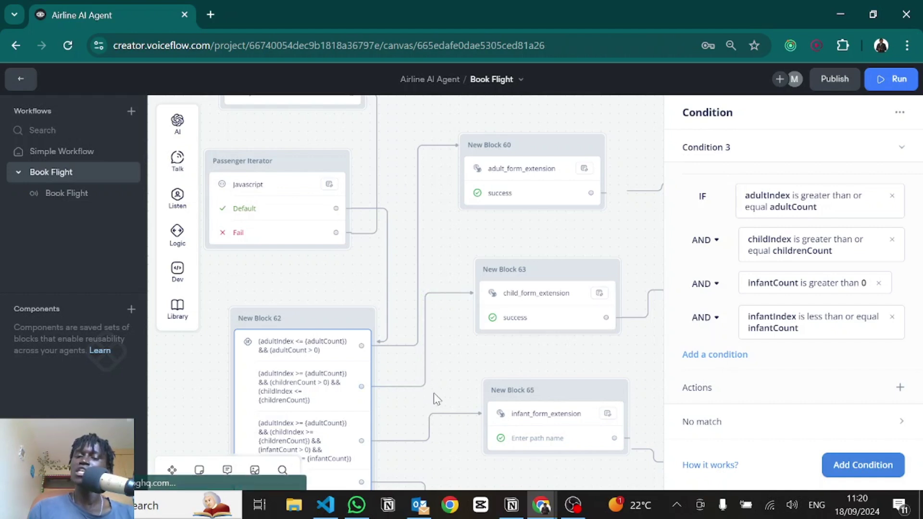
drag(439, 275, 437, 220)
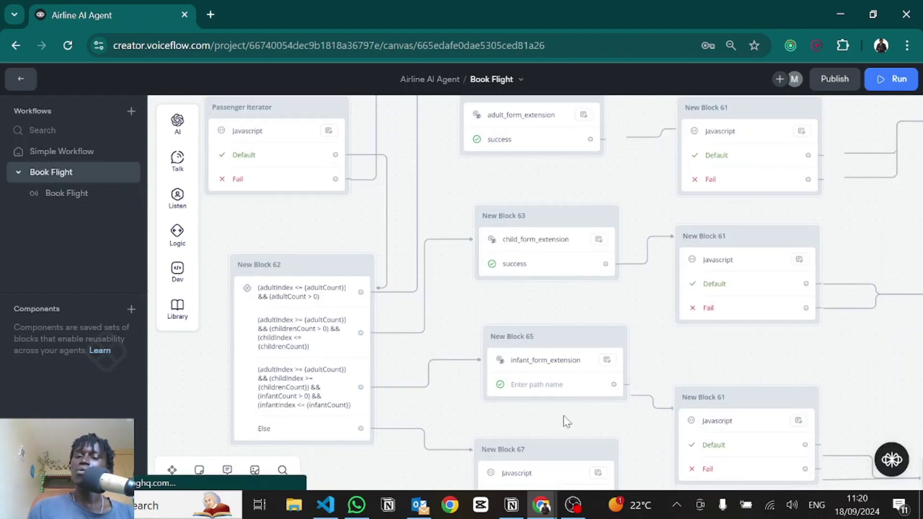
click(495, 353)
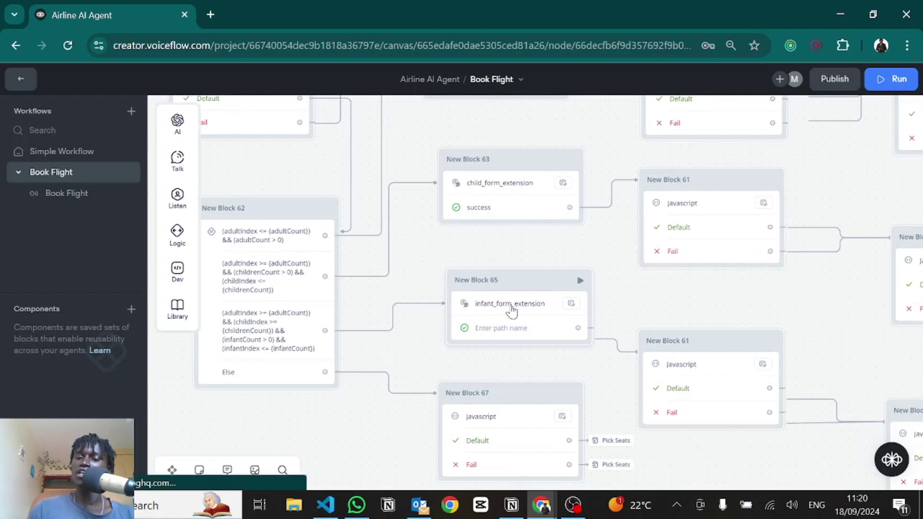
click(511, 308)
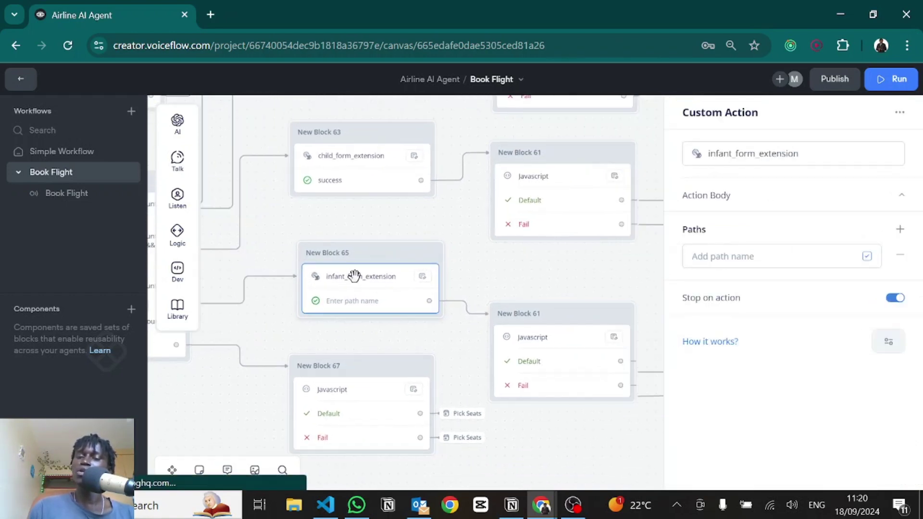
click(519, 355)
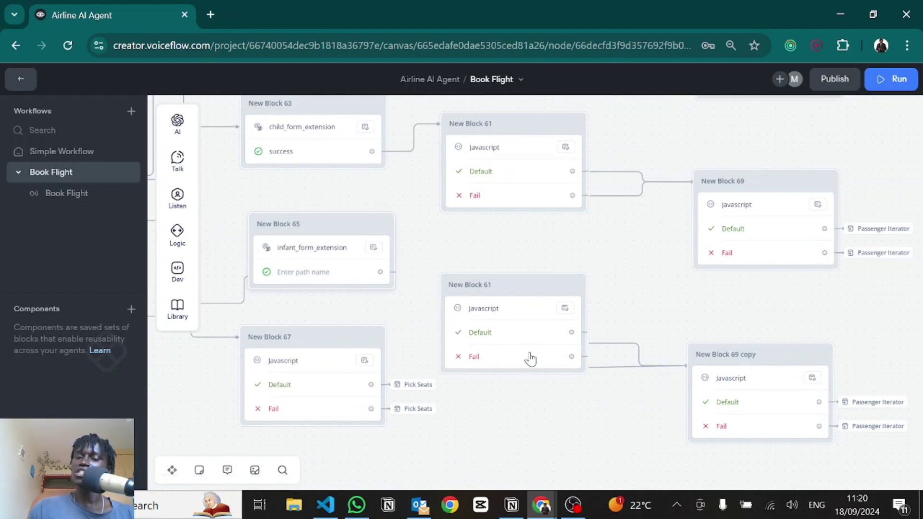
click(517, 334)
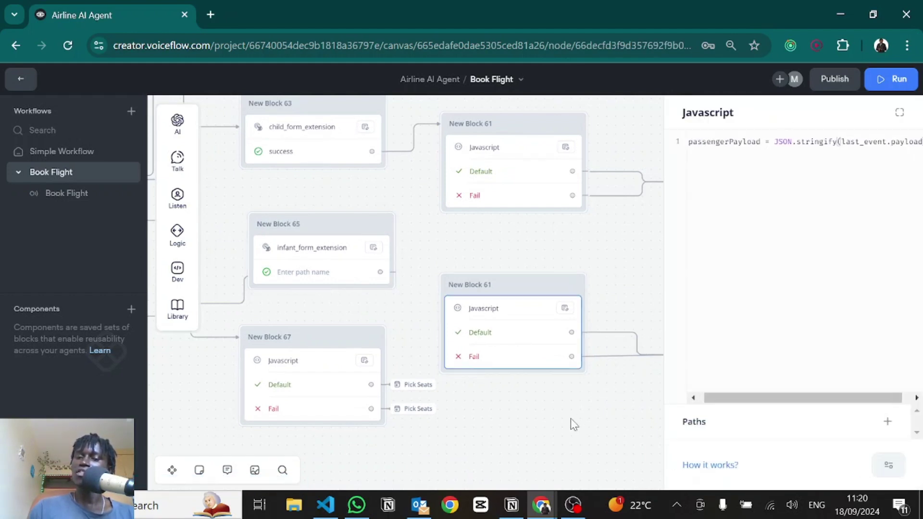
drag(529, 414, 303, 377)
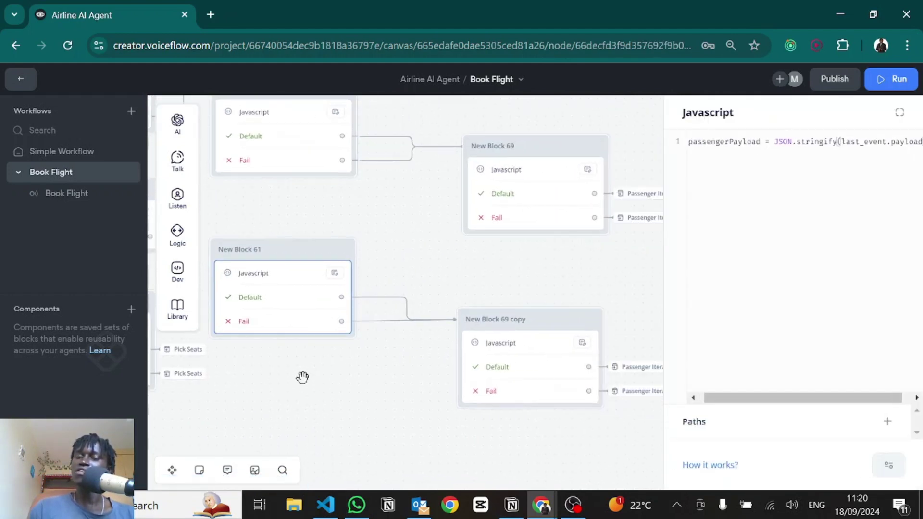
click(514, 364)
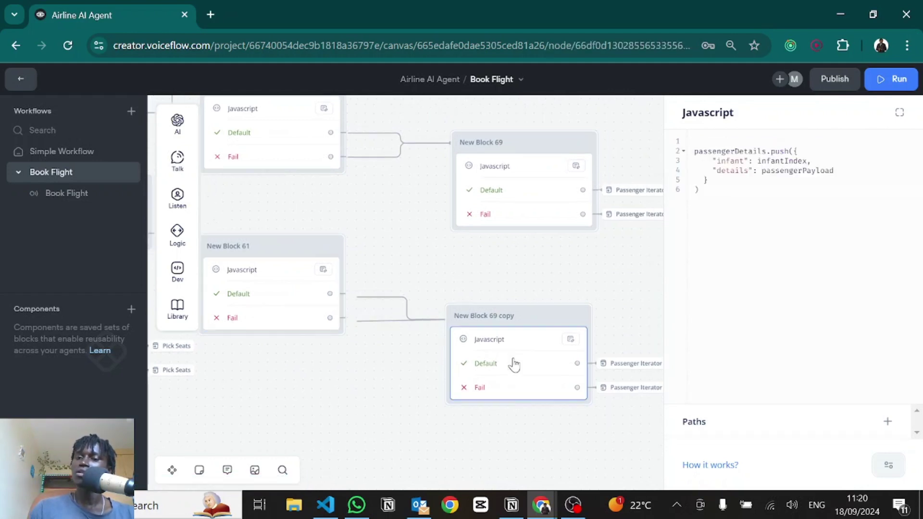
drag(795, 150, 775, 171)
click(725, 158)
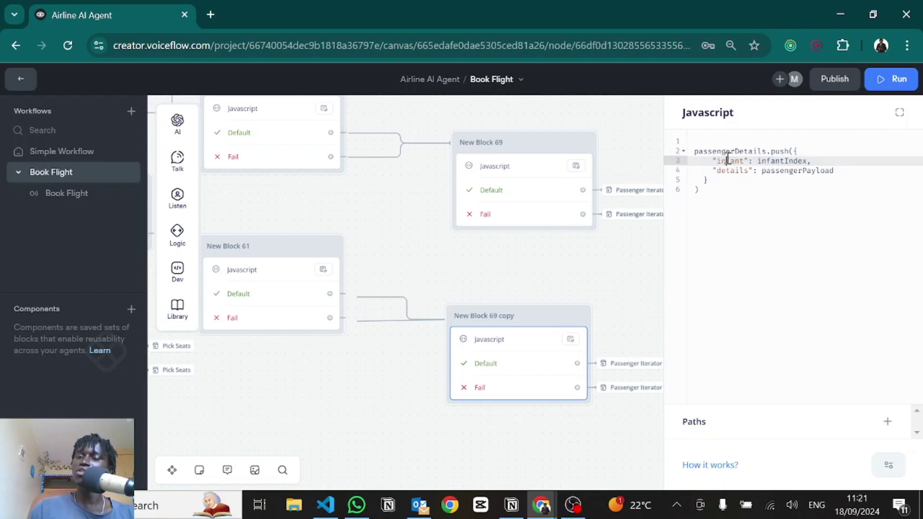
double_click(782, 160)
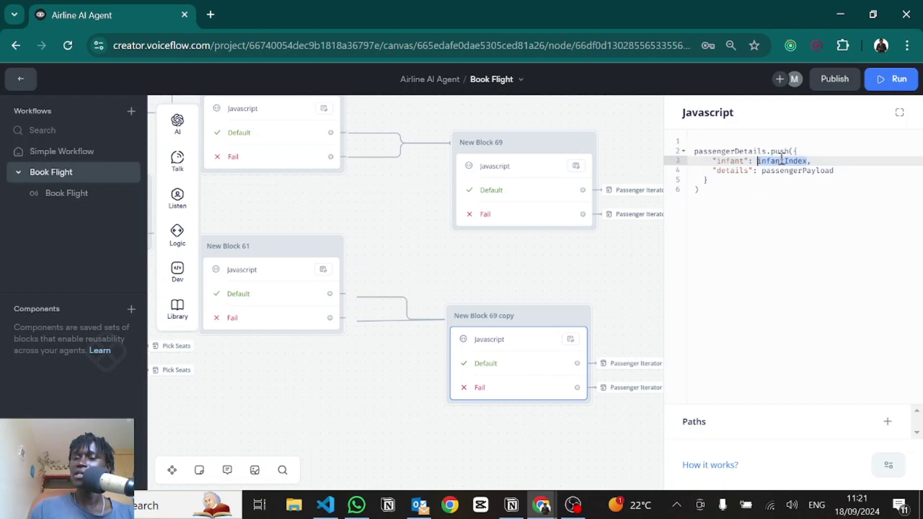
double_click(739, 171)
double_click(792, 171)
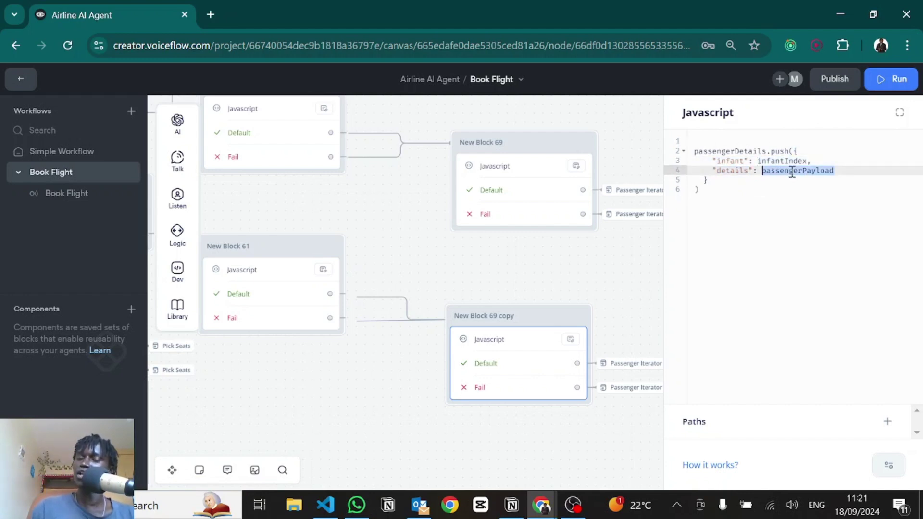
click(628, 263)
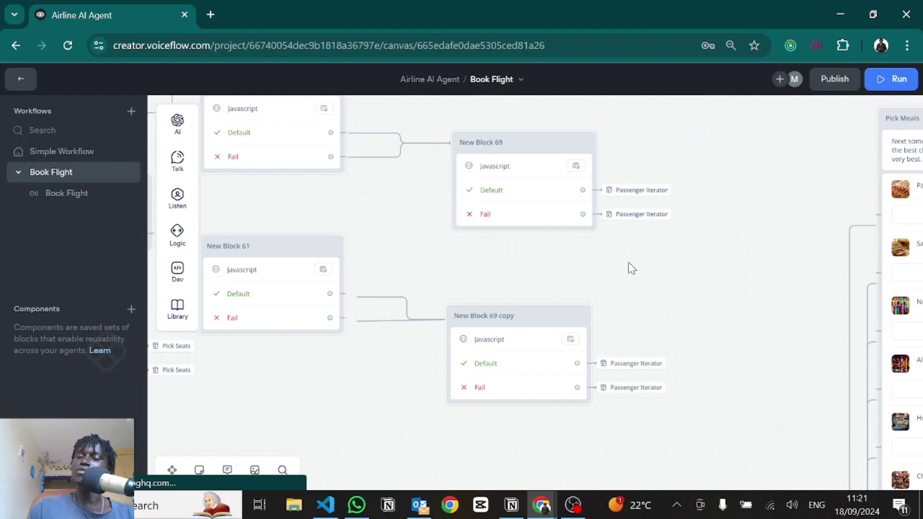
scroll(603, 324, down, 6)
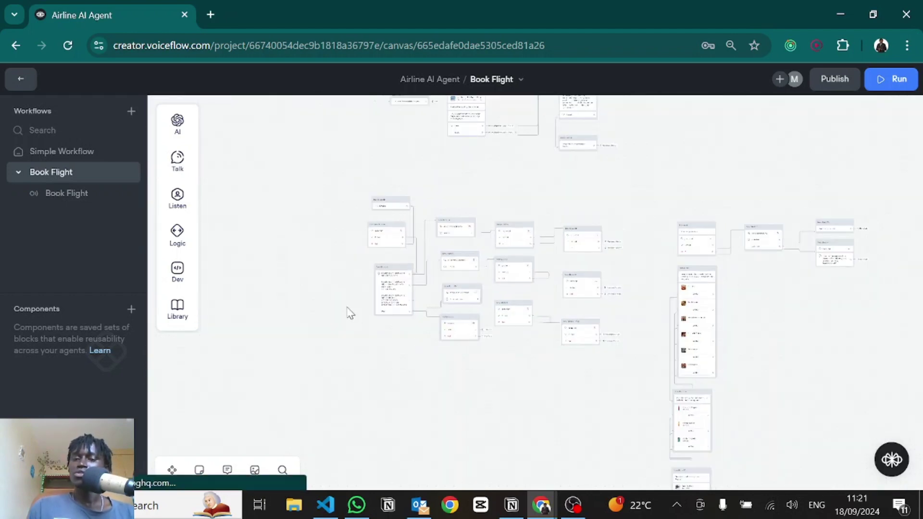
scroll(406, 300, up, 5)
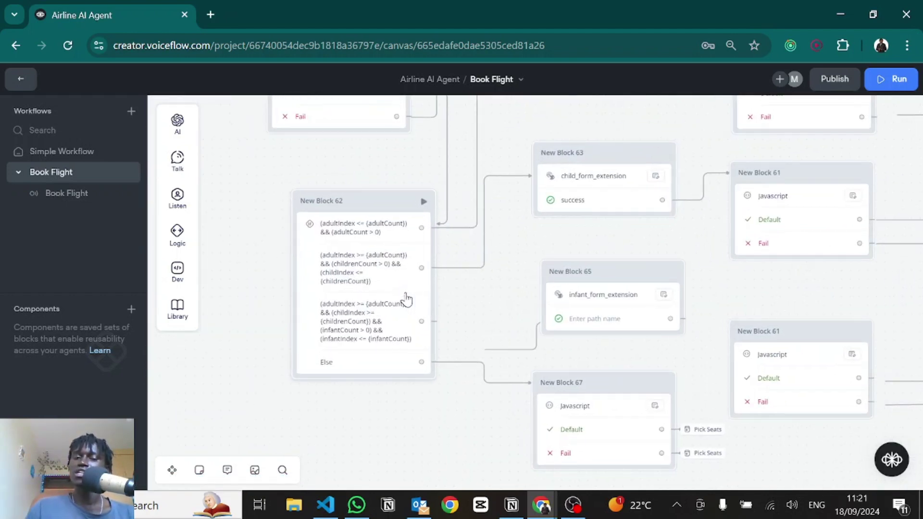
Step: Check New Block 62's no-match path settings, then pan over to New Block 67
click(406, 300)
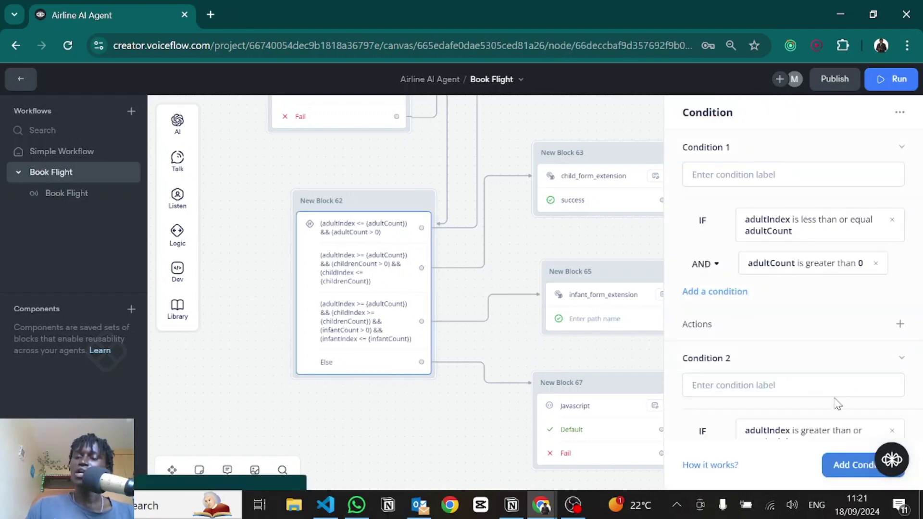
scroll(836, 404, down, 8)
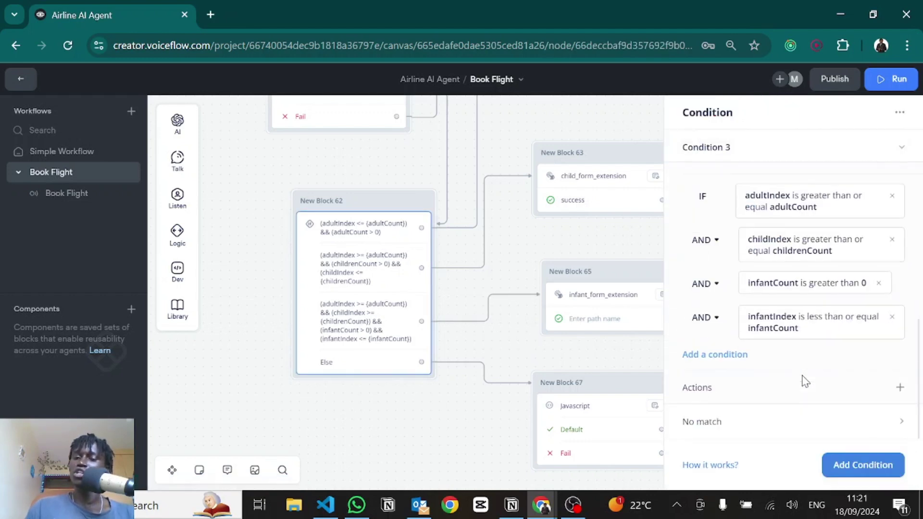
click(702, 432)
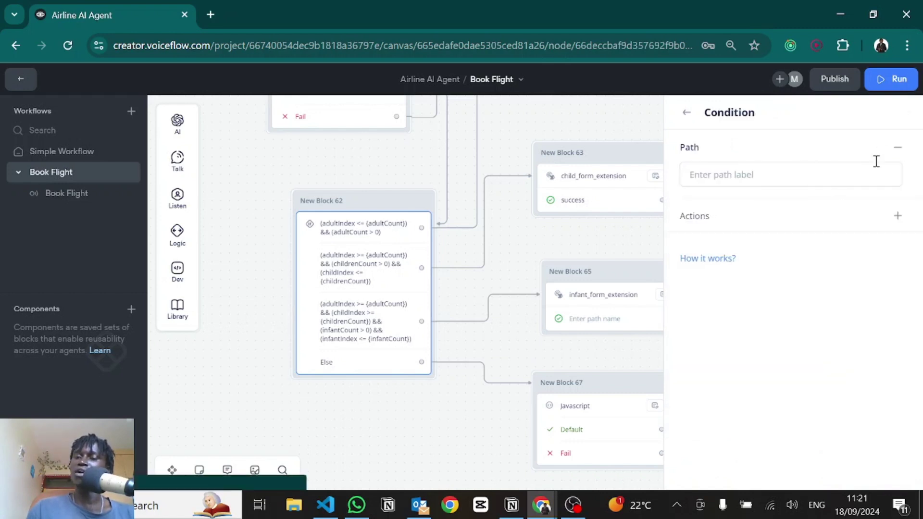
click(687, 112)
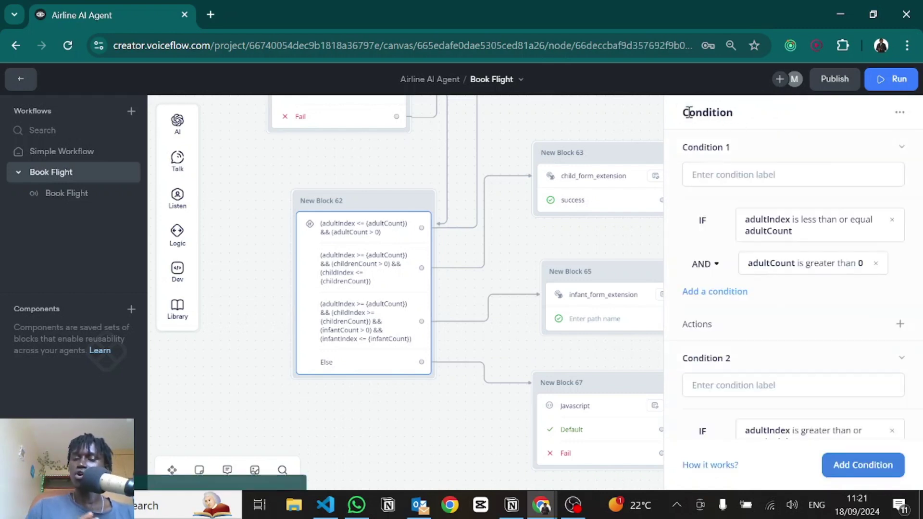
drag(462, 425, 268, 268)
Step: Review the passengerDetails variable in New Block 67's JavaScript code
click(379, 283)
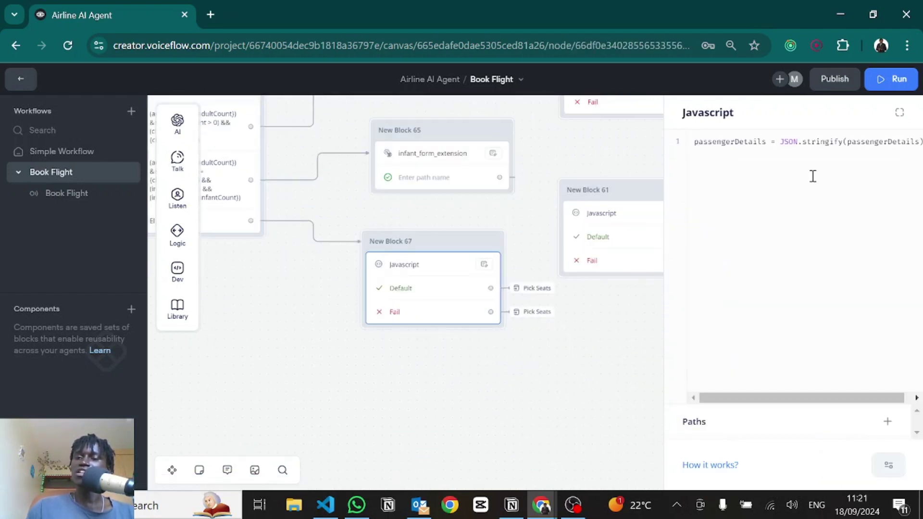
double_click(721, 141)
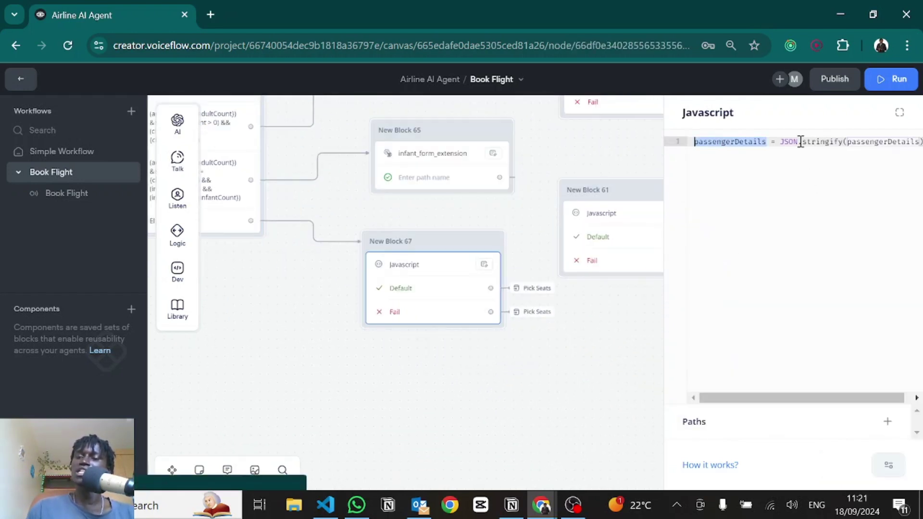
click(799, 141)
Step: Leave the code and jump to the Pick Seats block through New Block 67's go-to link
click(532, 298)
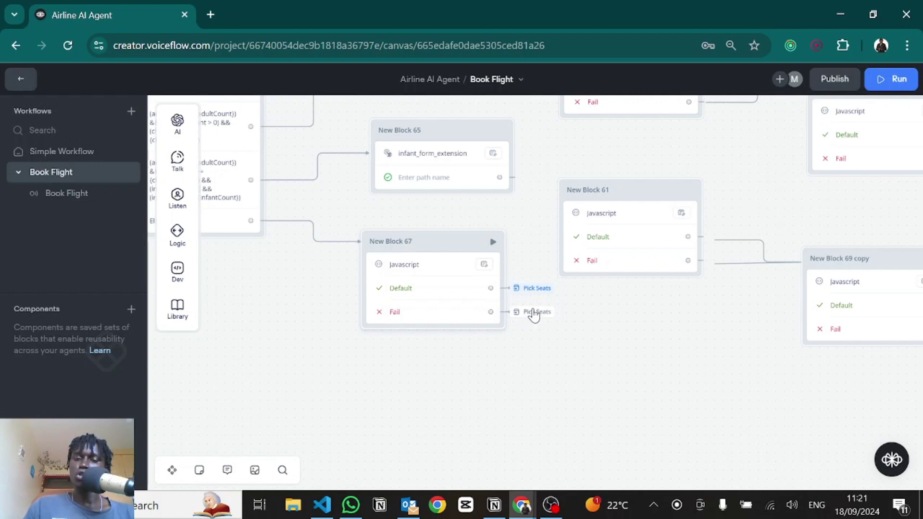
click(535, 291)
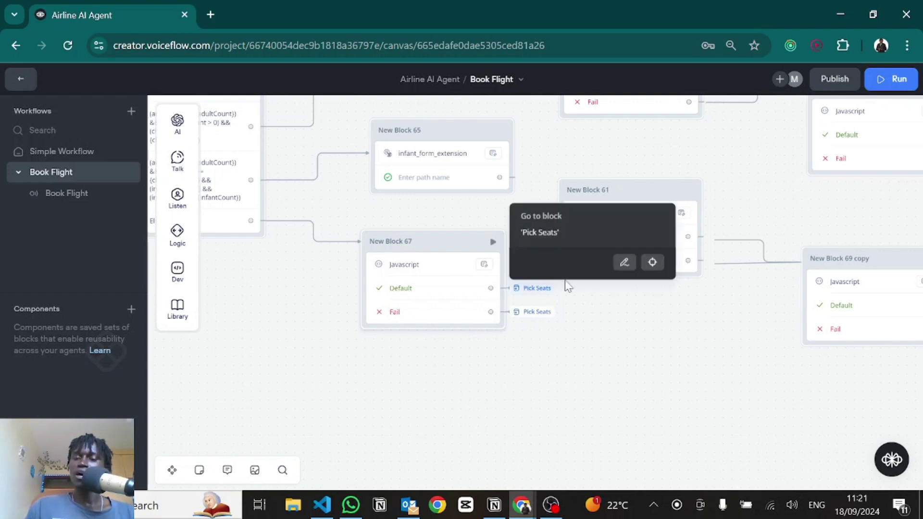
click(652, 263)
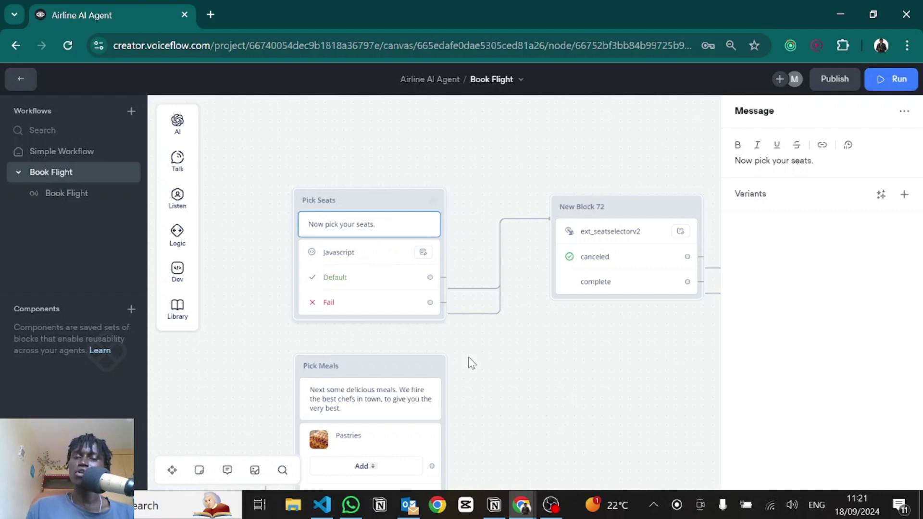
Step: In the Pick Seats JavaScript, examine numberOfSeats computed from adults and children
drag(480, 362, 477, 344)
click(341, 235)
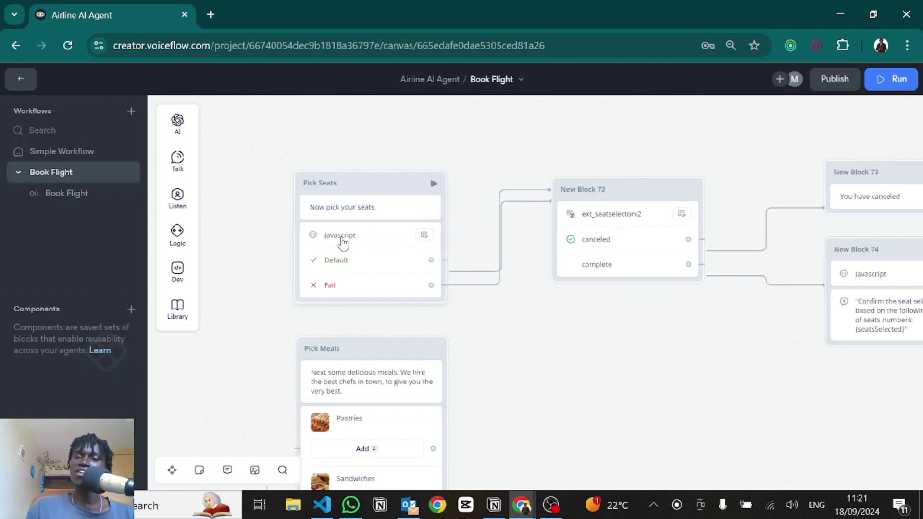
double_click(729, 142)
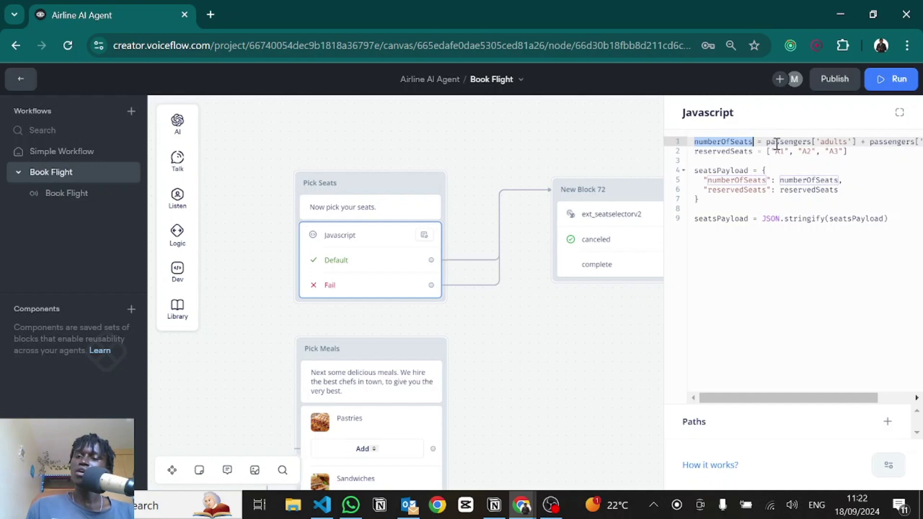
scroll(776, 144, right, 2)
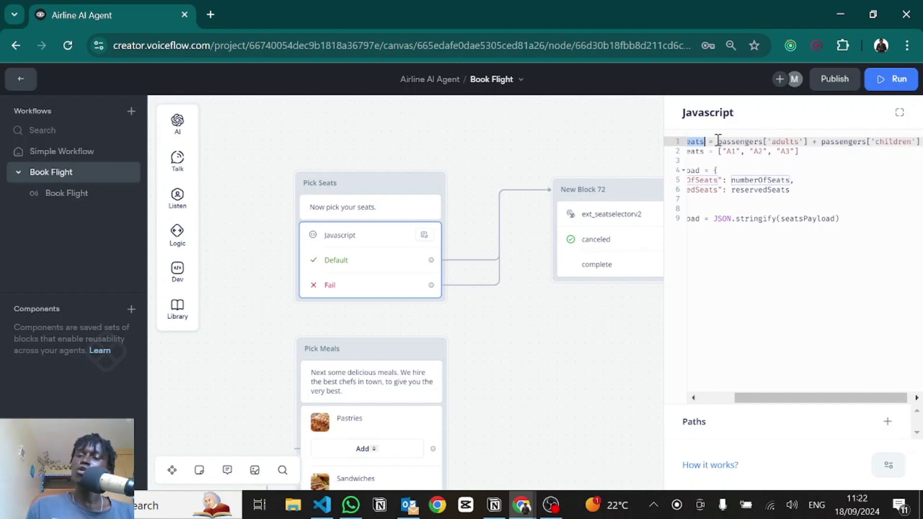
double_click(784, 141)
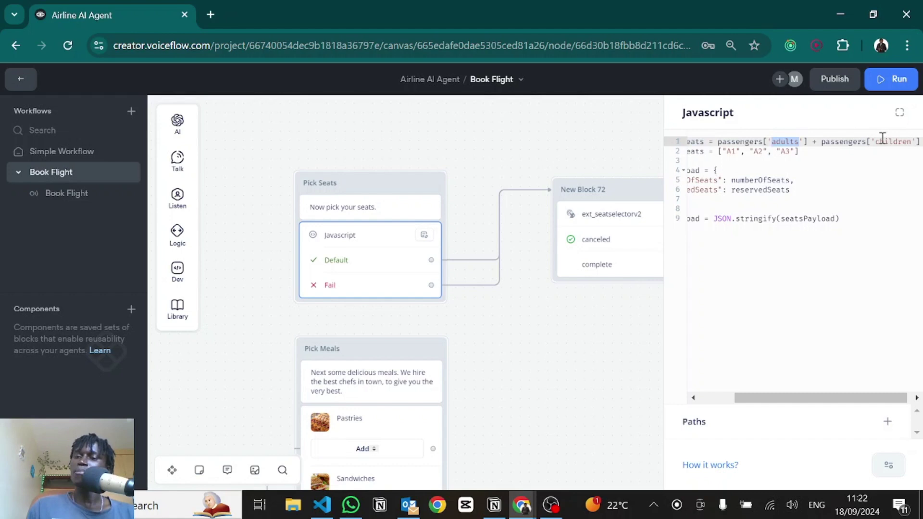
double_click(880, 142)
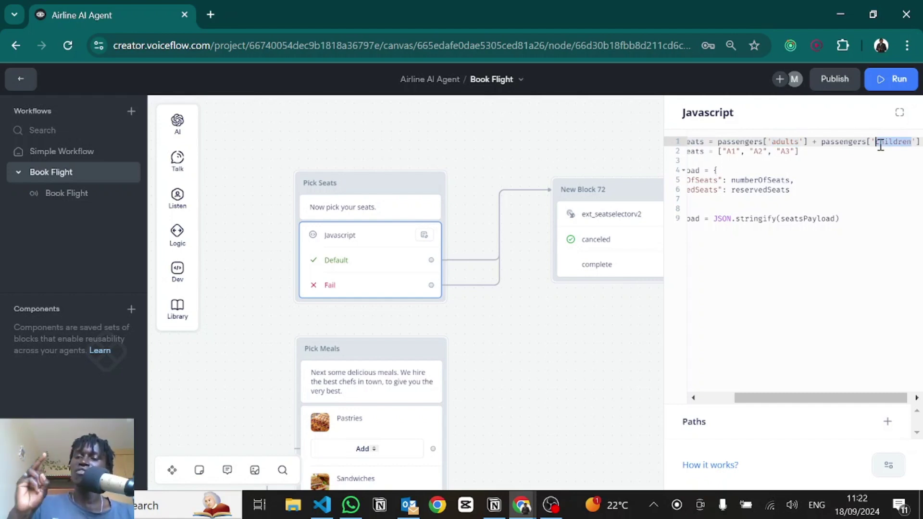
scroll(880, 144, left, 3)
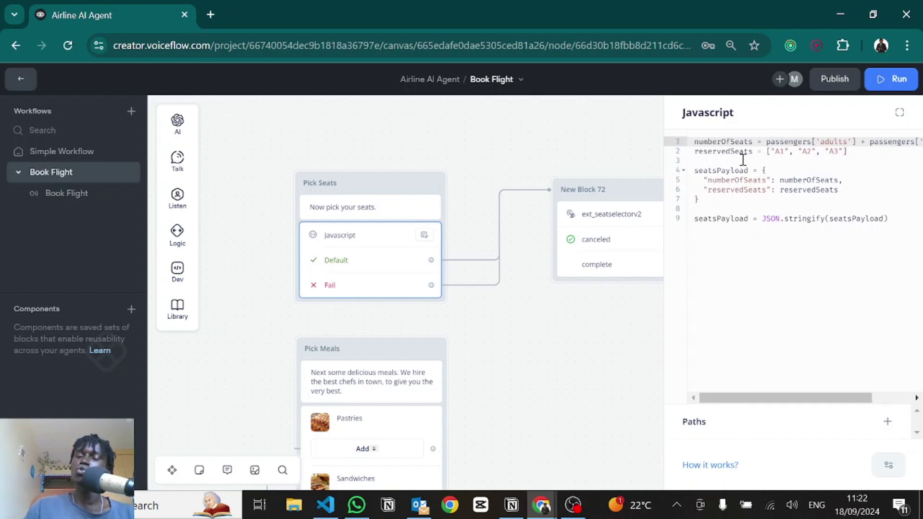
Step: Examine the reservedSeats list of A1, A2 and A3
double_click(726, 151)
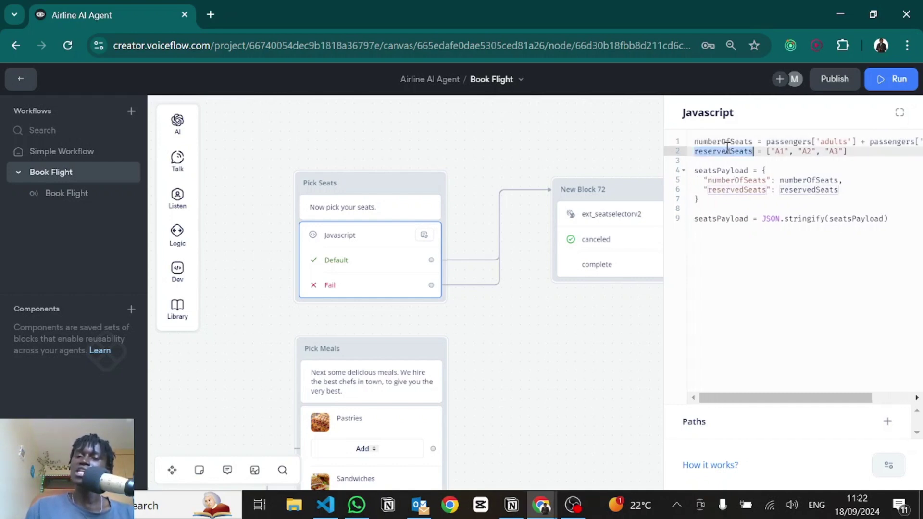
click(838, 160)
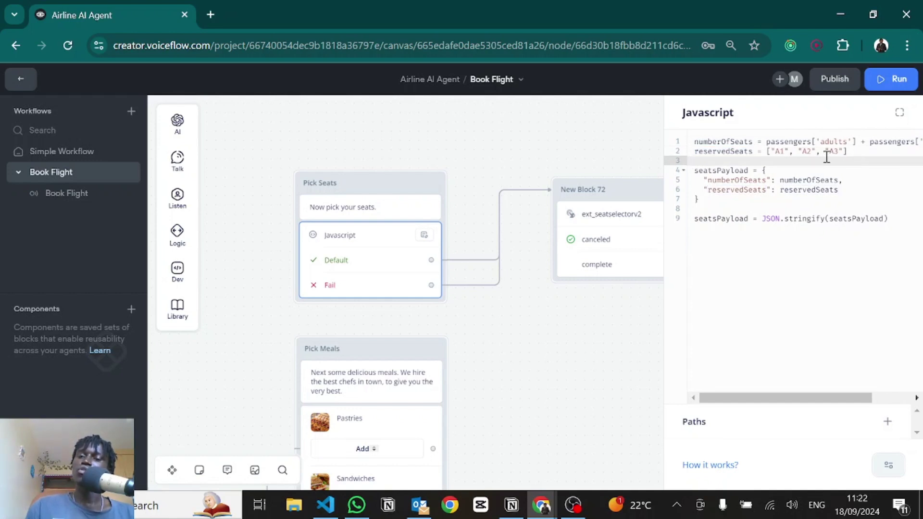
click(866, 144)
drag(848, 151, 765, 154)
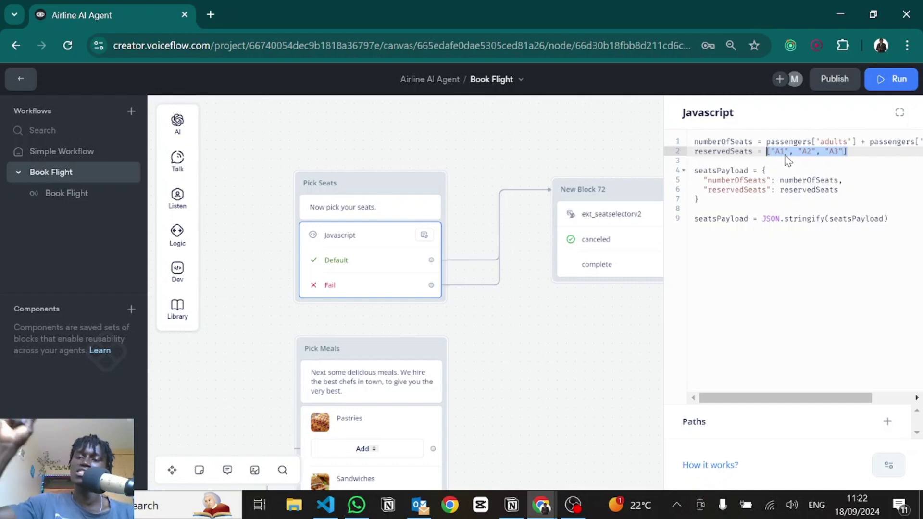
click(701, 199)
Step: Examine the seatsPayload object with numberOfSeats and reservedSeats keys, and its stringify line
drag(700, 199, 703, 181)
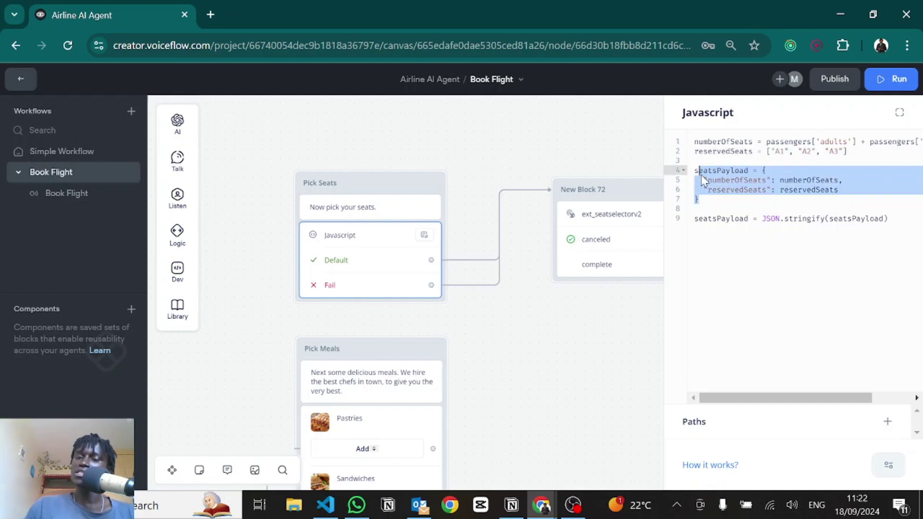
click(723, 180)
double_click(715, 169)
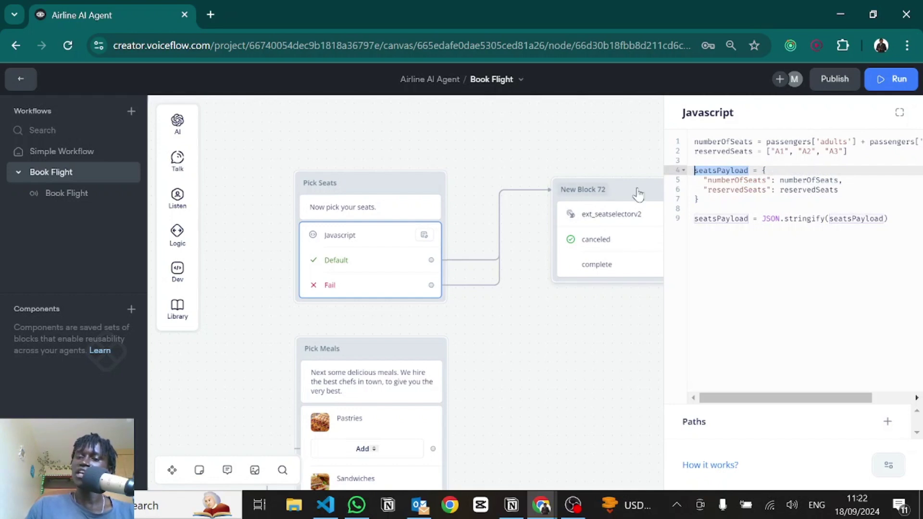
double_click(742, 180)
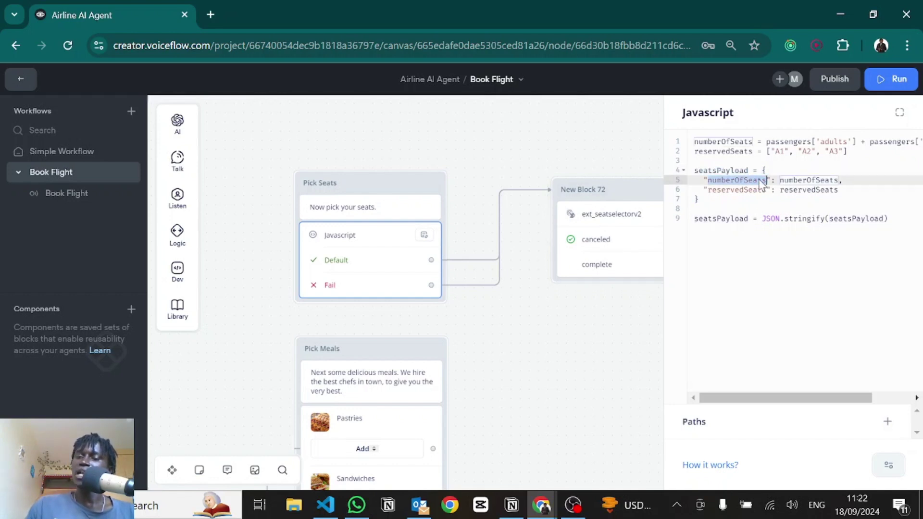
double_click(736, 191)
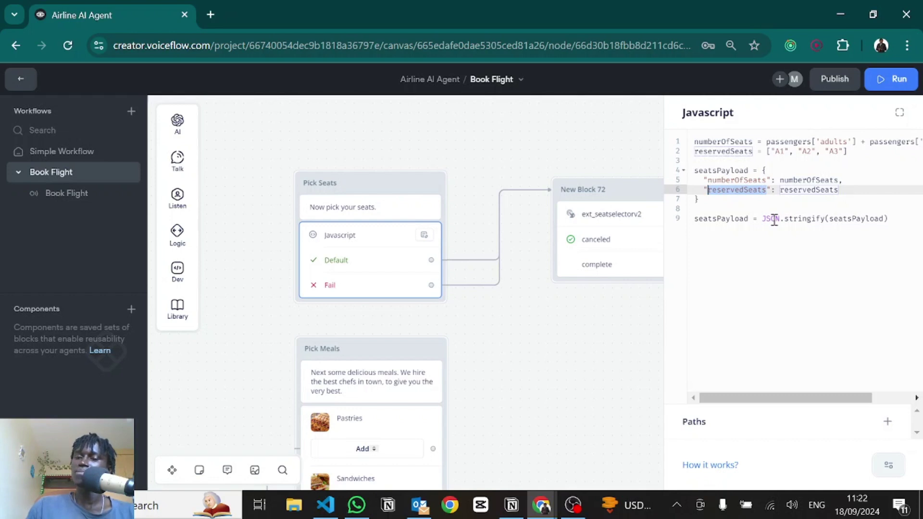
drag(708, 219, 875, 218)
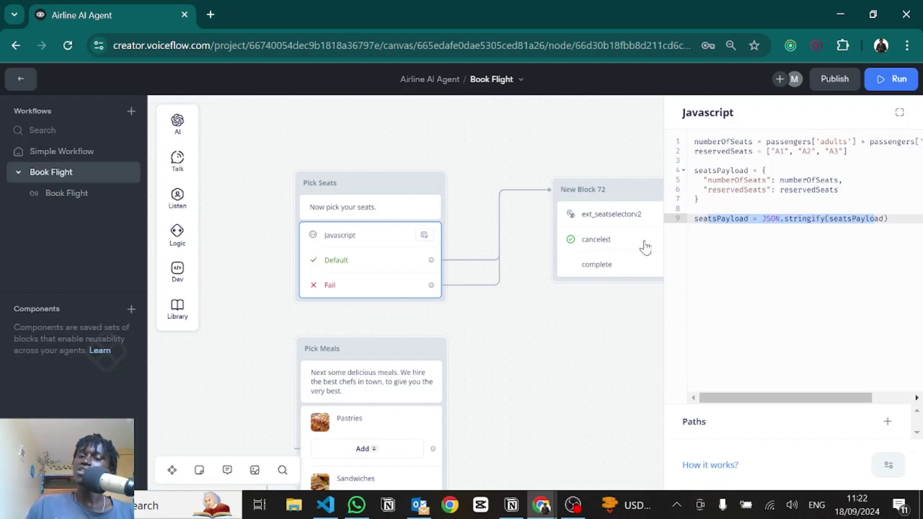
click(602, 242)
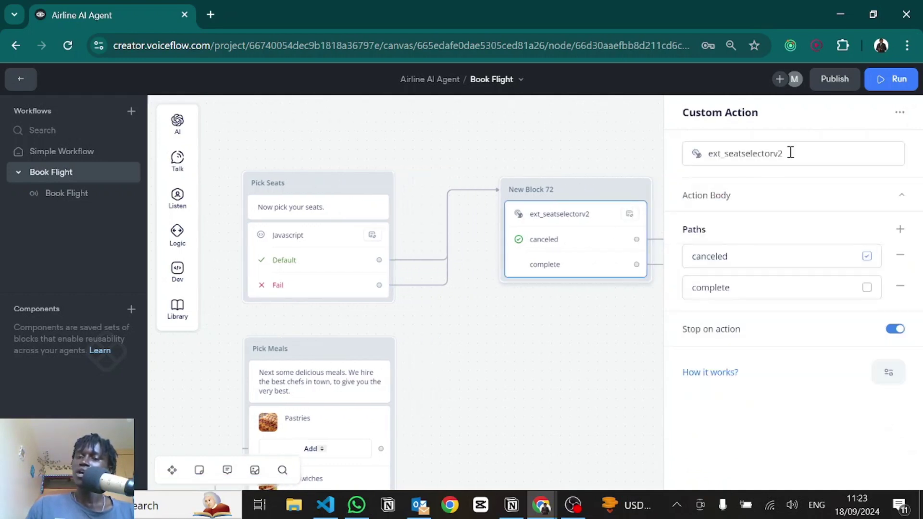
Step: Inspect ext_seatselectorv2's {seatsPayload} JSON action body and its canceled and complete paths
drag(799, 152, 697, 154)
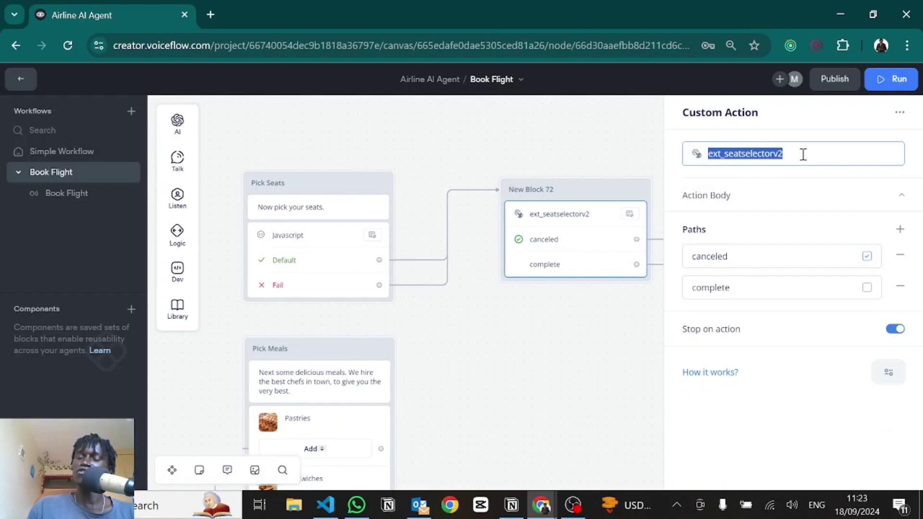
click(710, 211)
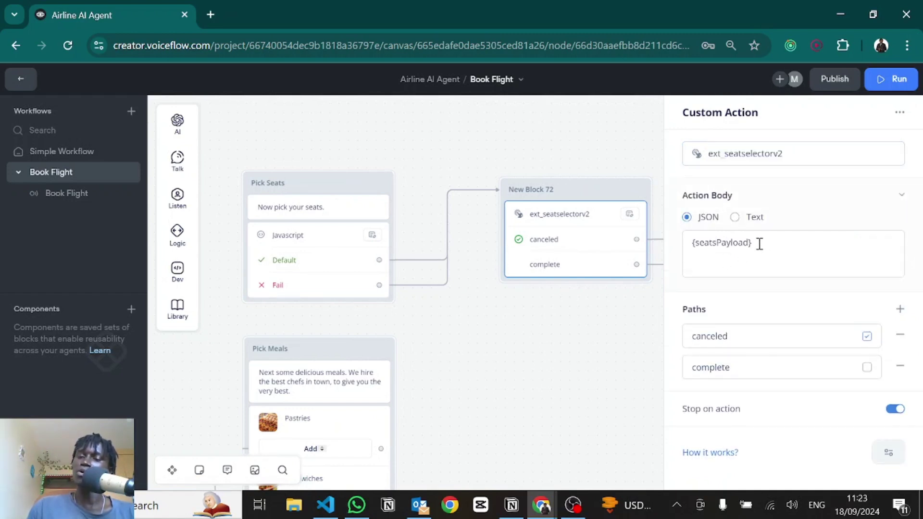
click(732, 335)
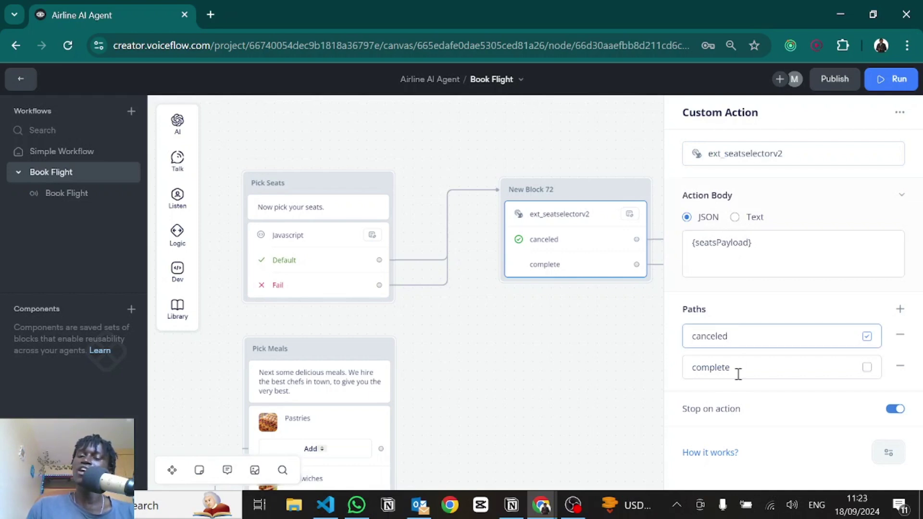
click(737, 373)
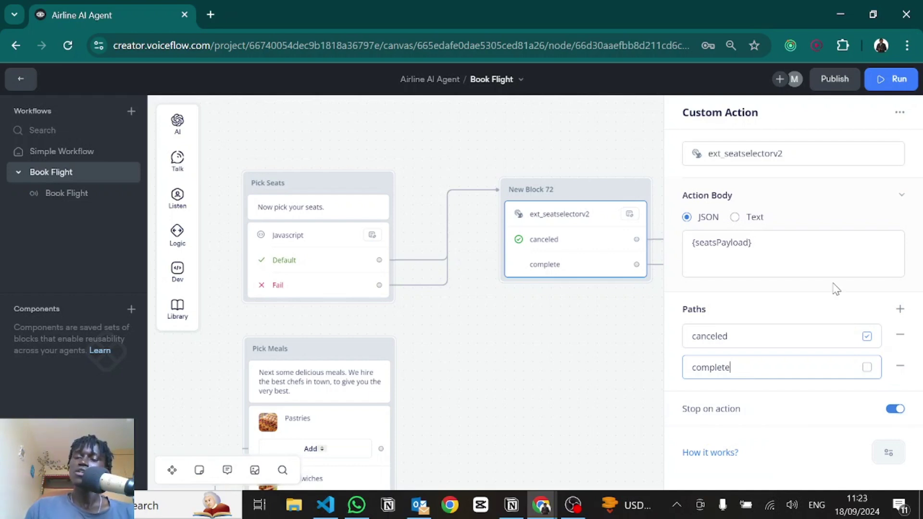
click(786, 249)
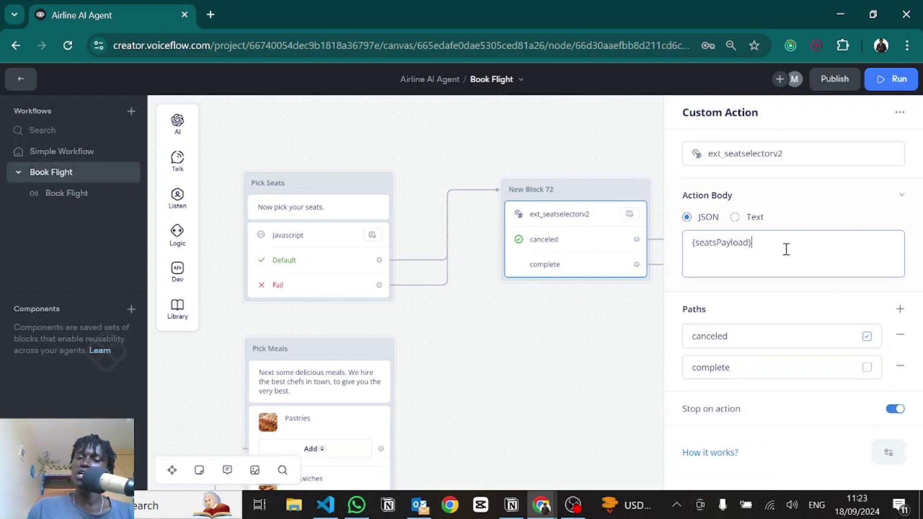
key(alt+Tab)
scroll(494, 244, up, 15)
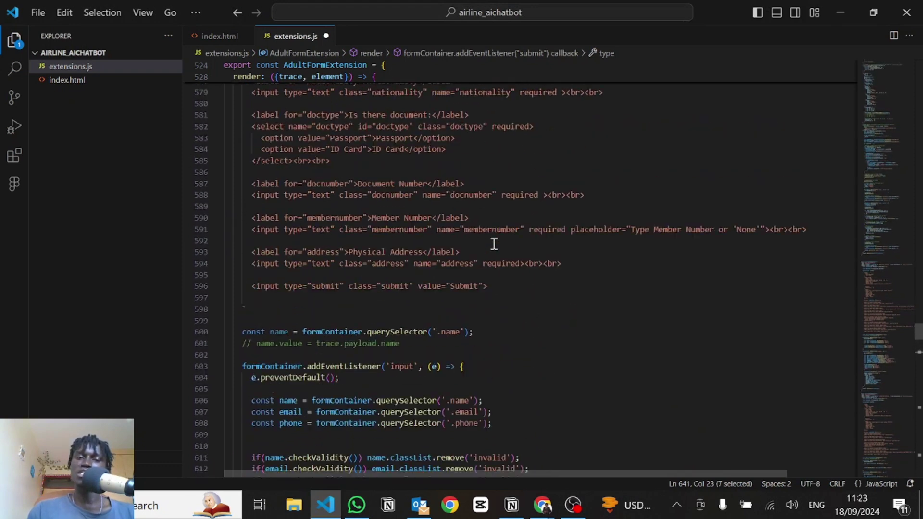
scroll(884, 350, up, 10)
drag(876, 322, 471, 237)
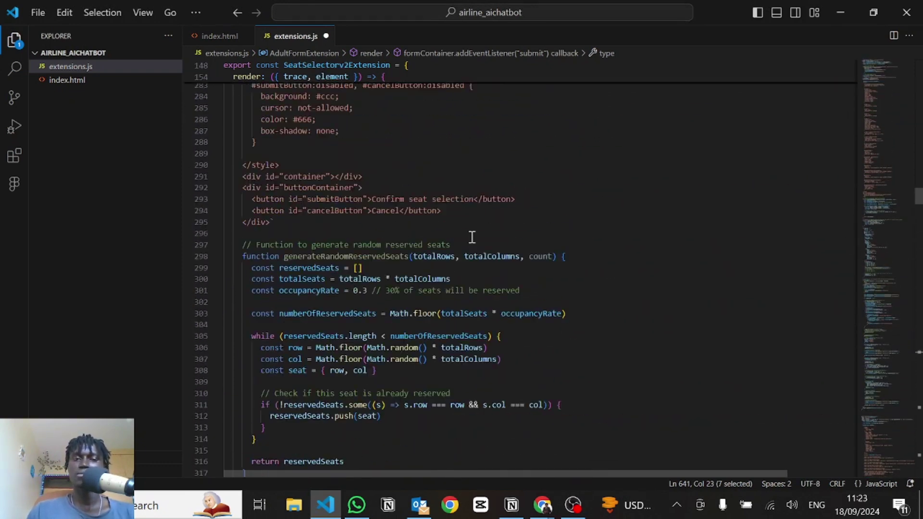
scroll(471, 237, up, 20)
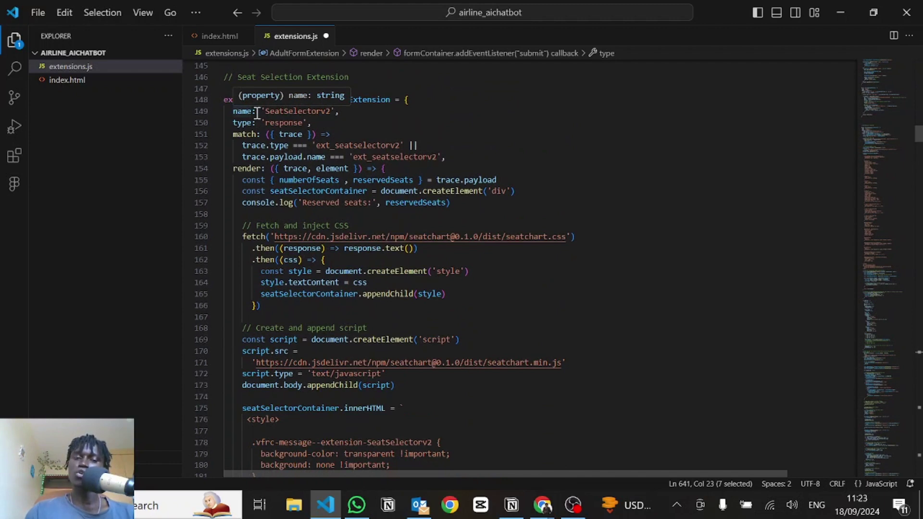
click(320, 124)
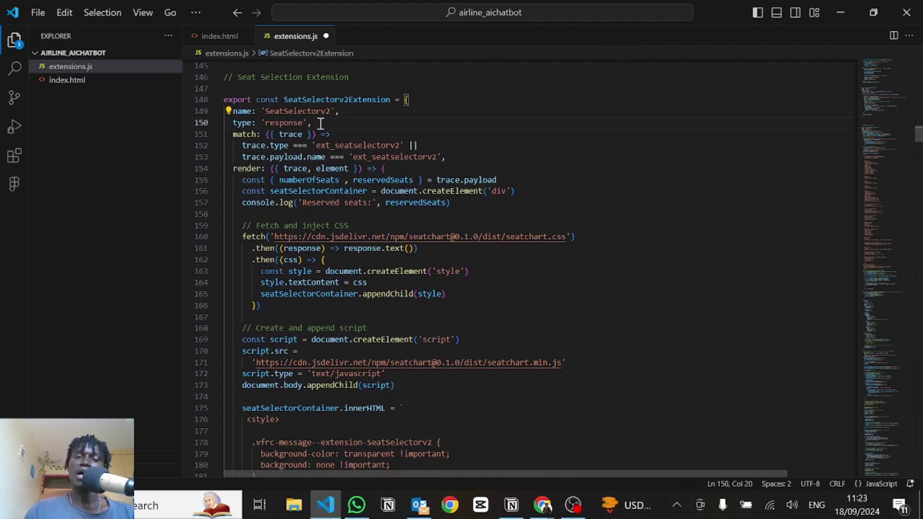
click(310, 106)
click(295, 109)
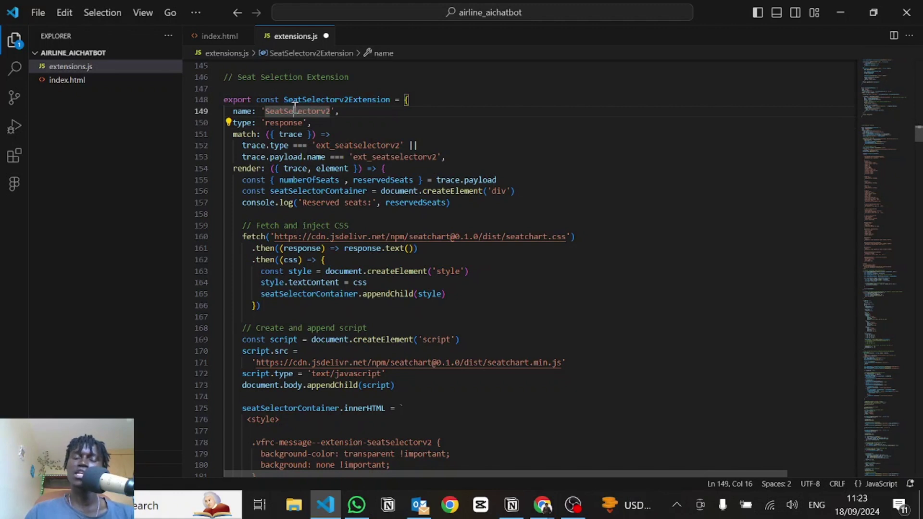
click(261, 110)
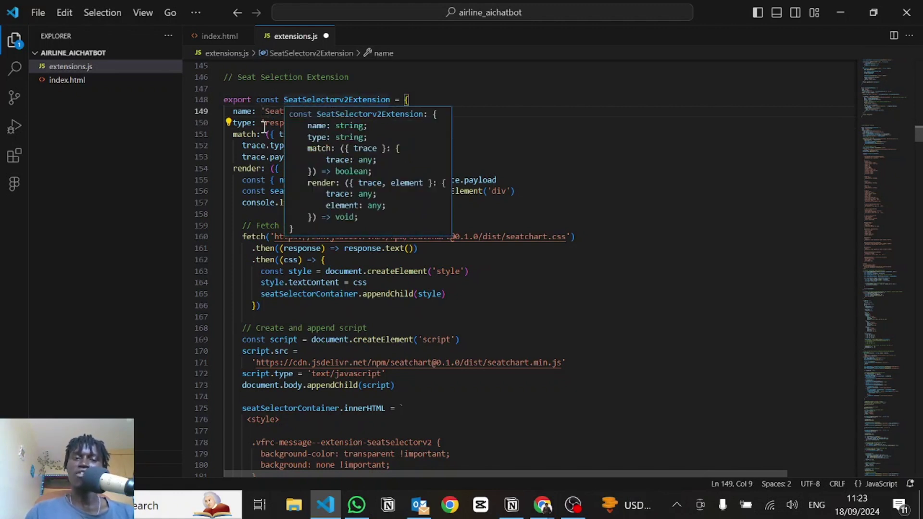
key(Down)
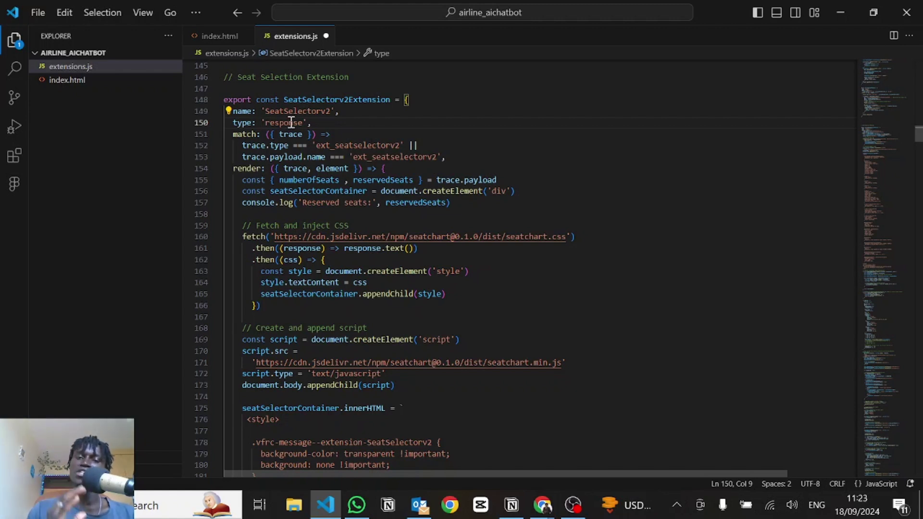
double_click(345, 143)
double_click(403, 157)
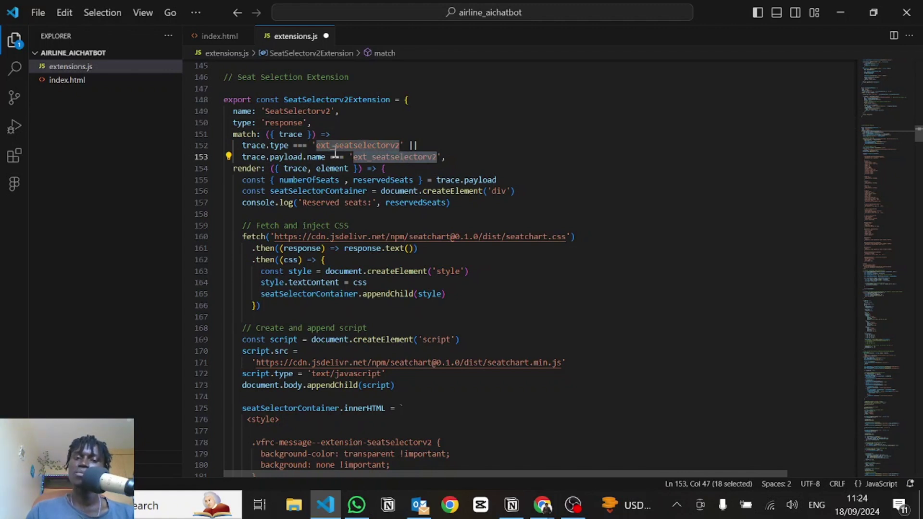
click(333, 145)
double_click(334, 145)
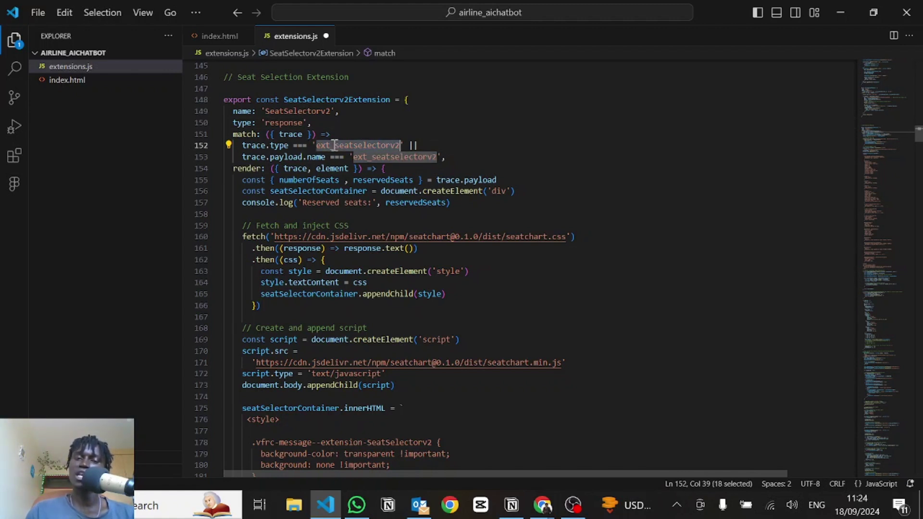
key(alt+Tab)
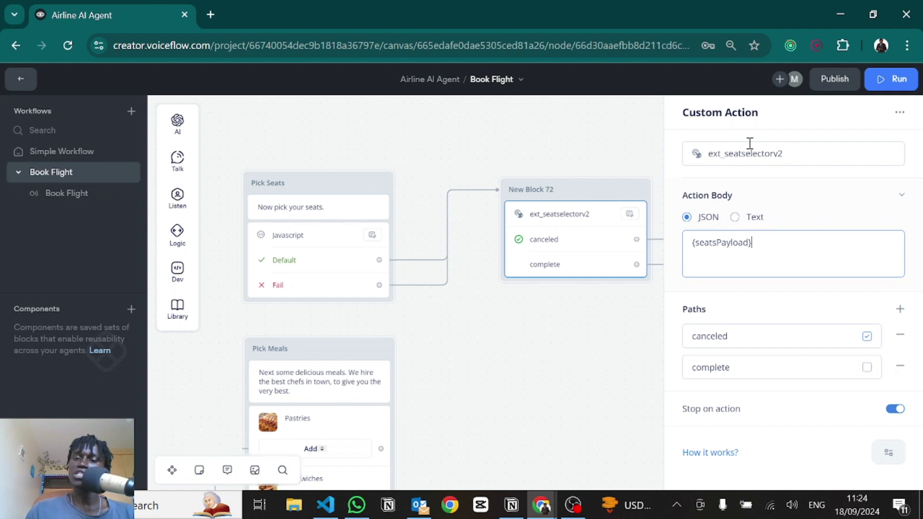
key(alt+Tab)
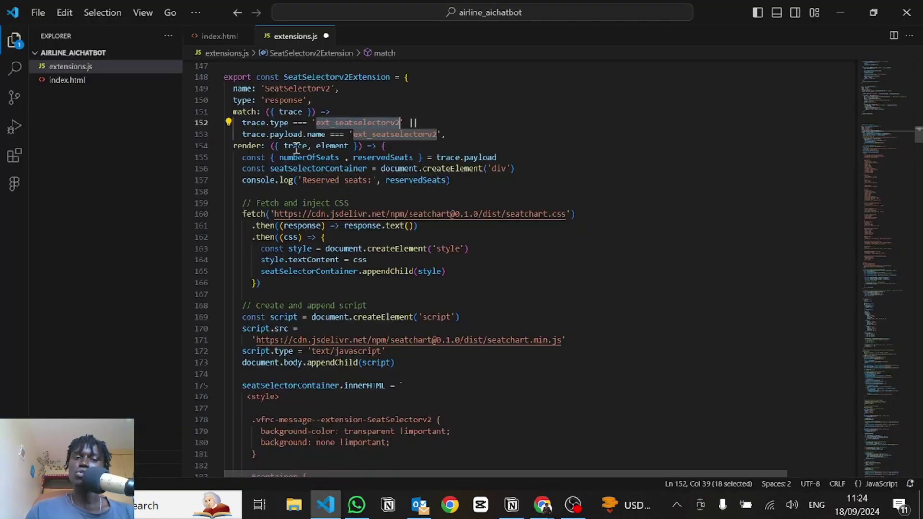
click(284, 145)
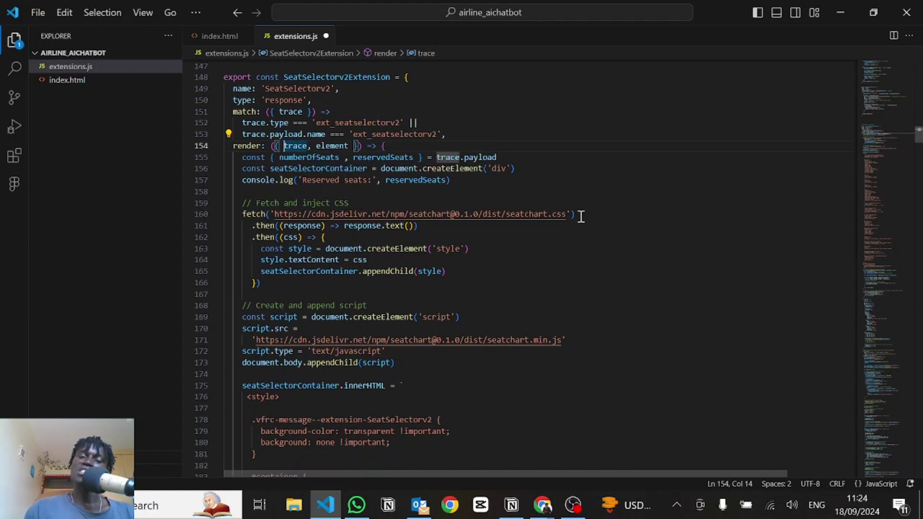
drag(575, 214, 270, 217)
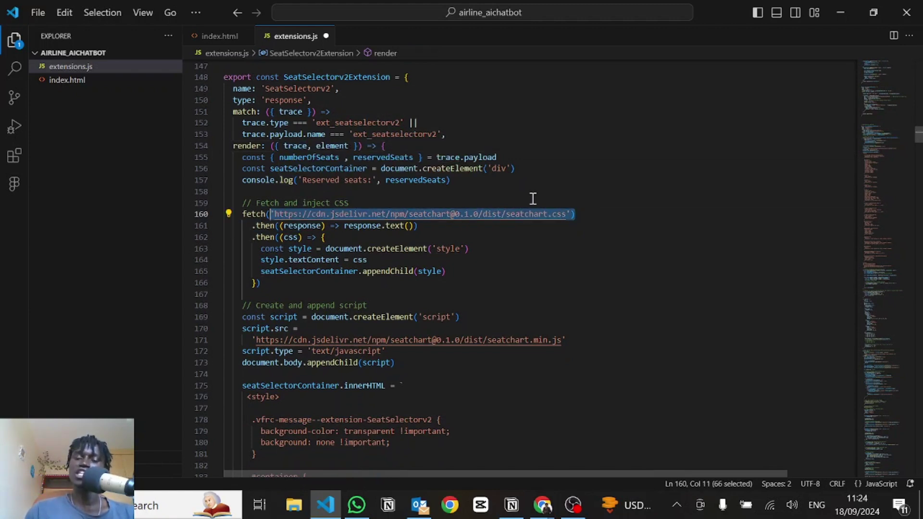
click(602, 208)
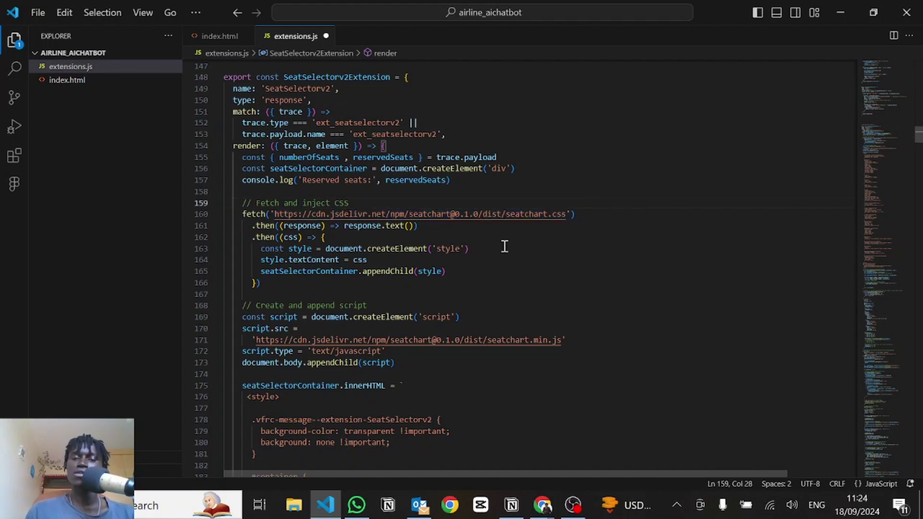
scroll(444, 252, down, 15)
scroll(445, 253, down, 20)
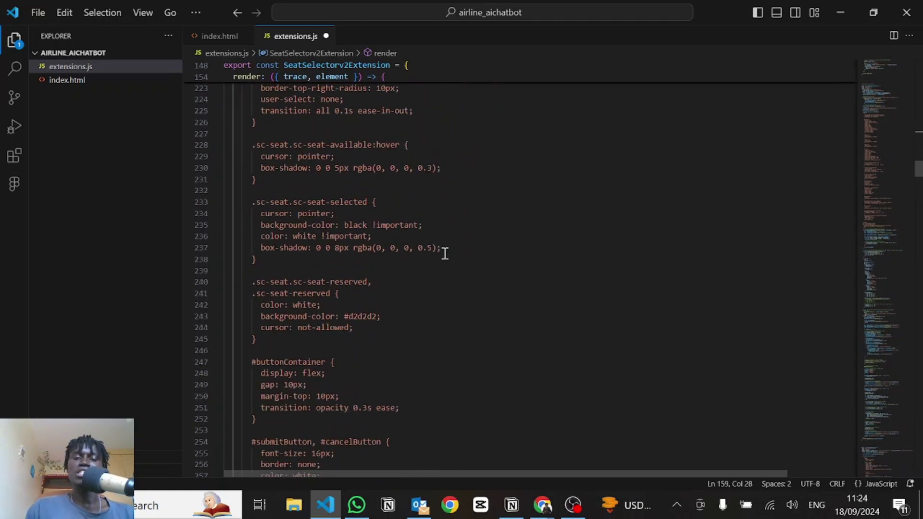
scroll(445, 253, down, 10)
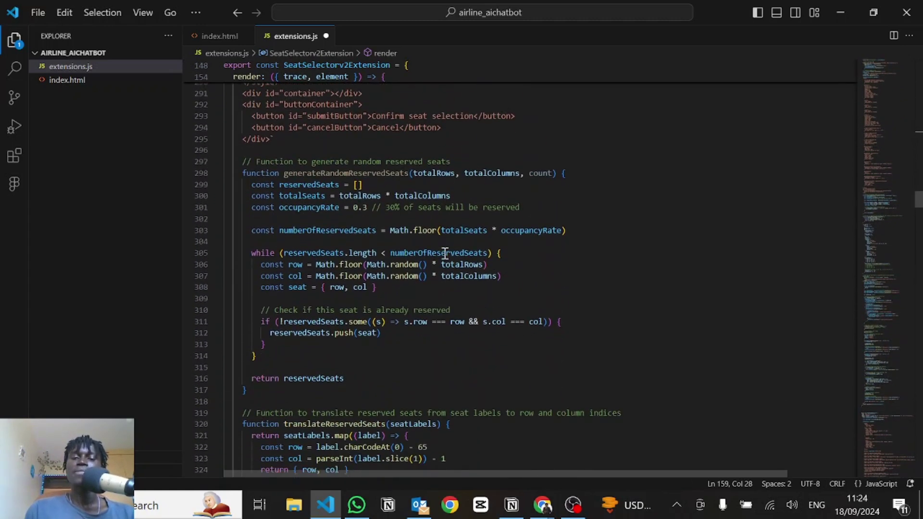
scroll(444, 253, down, 5)
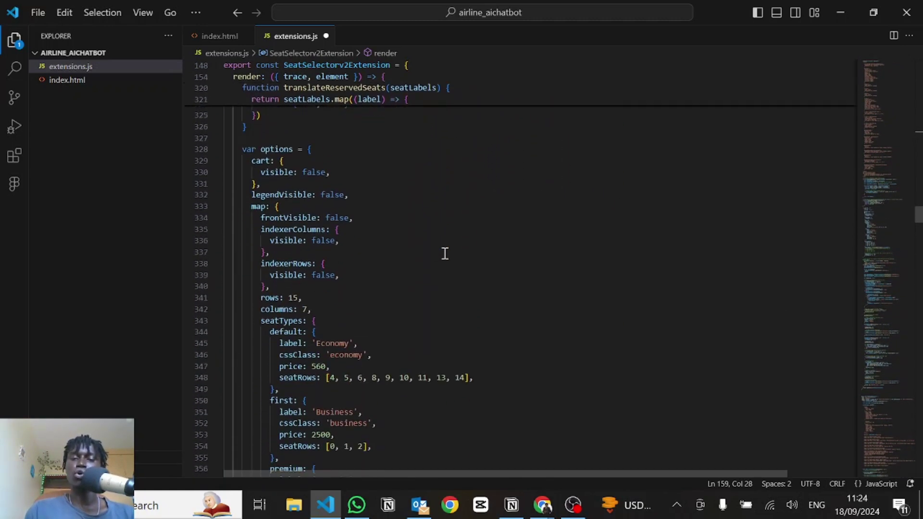
scroll(445, 253, up, 4)
scroll(445, 253, down, 17)
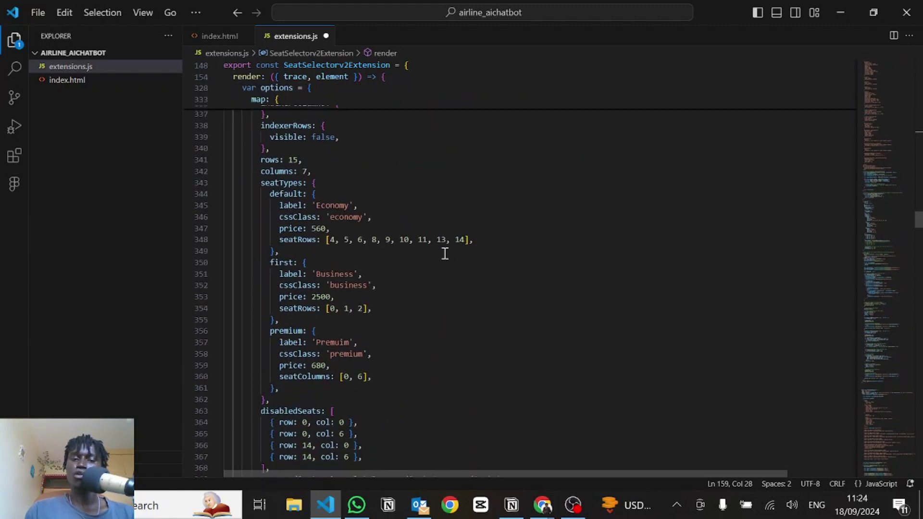
scroll(445, 254, down, 1)
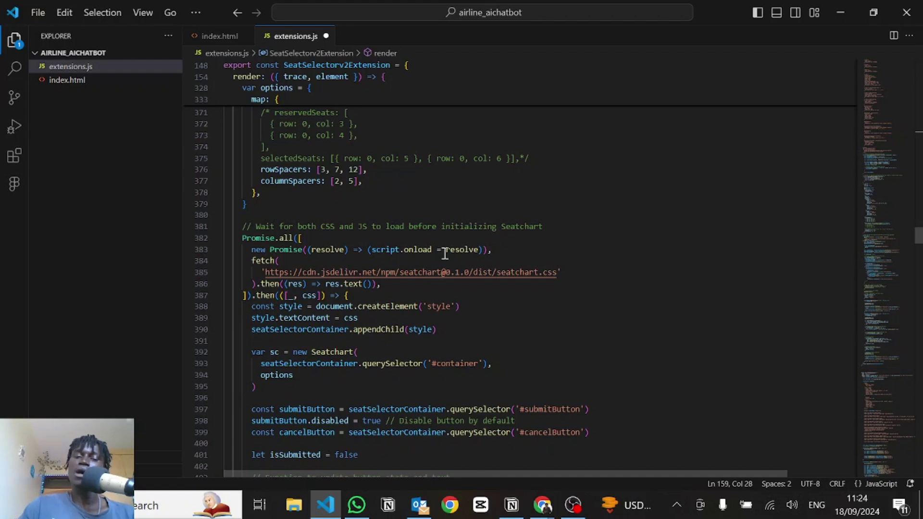
scroll(444, 253, down, 6)
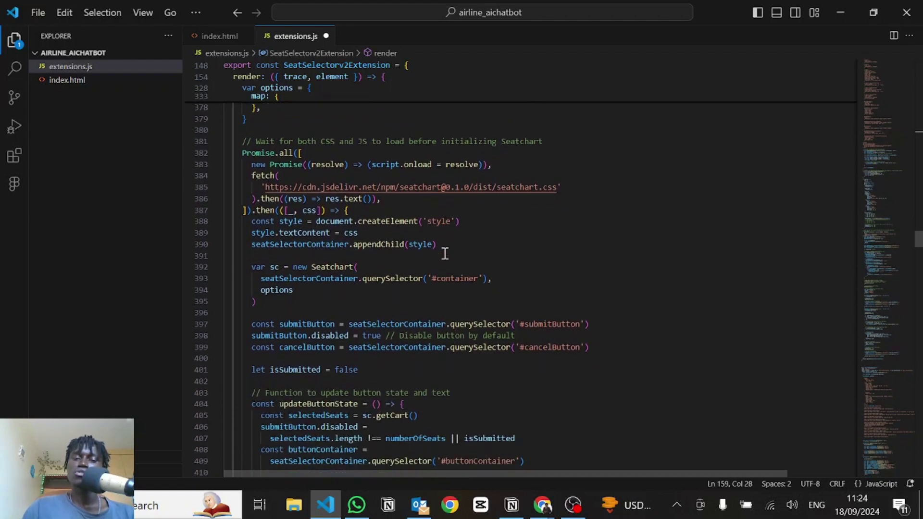
scroll(444, 253, down, 8)
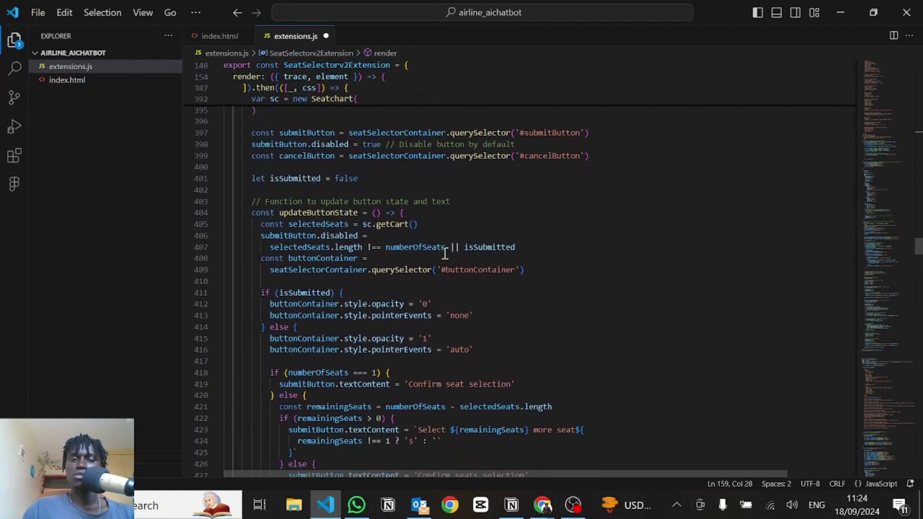
scroll(444, 253, down, 20)
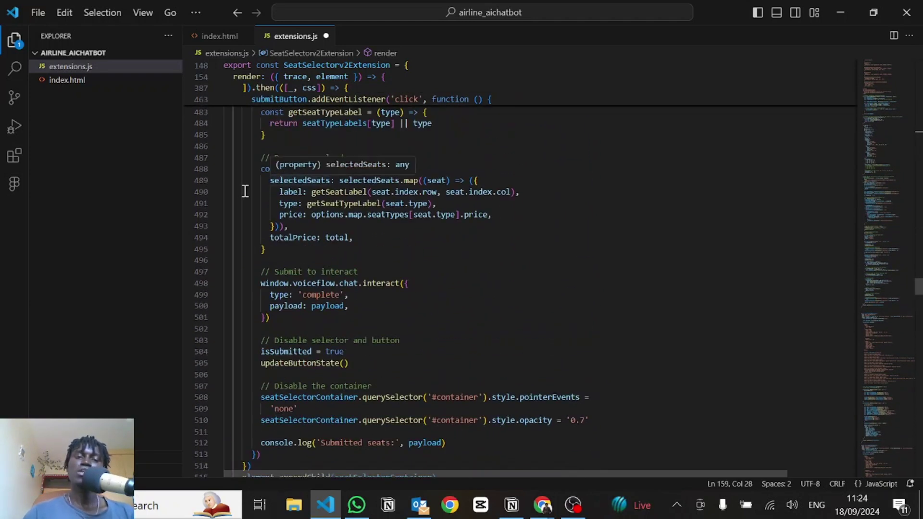
Step: Review how the payload maps each selectedSeats entry to label, type and price fields
click(270, 168)
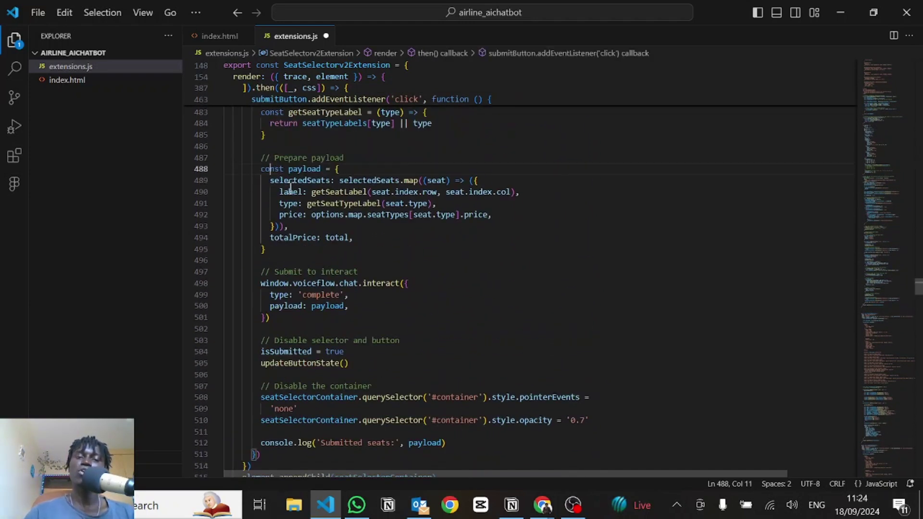
click(265, 180)
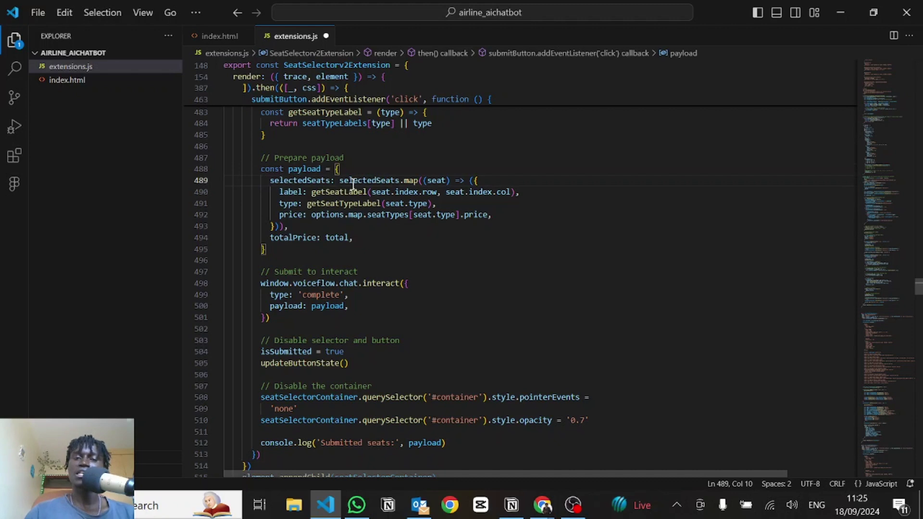
double_click(381, 185)
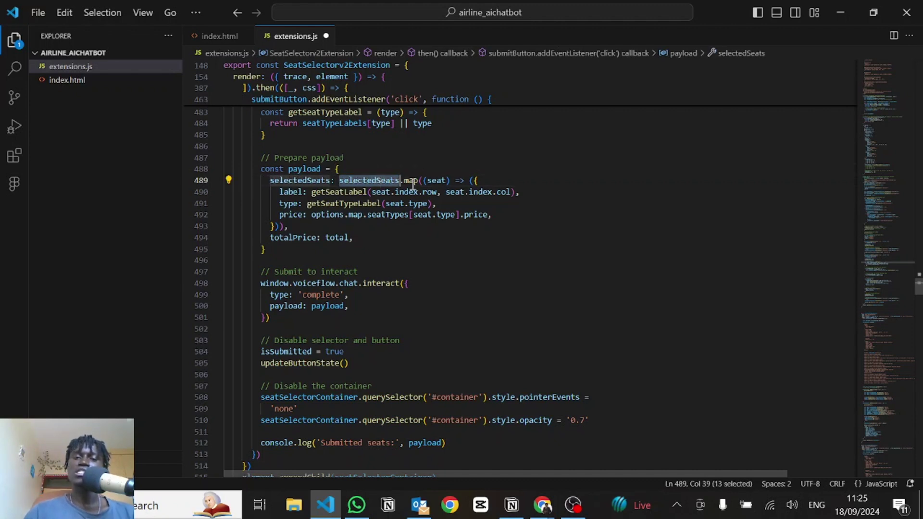
click(440, 182)
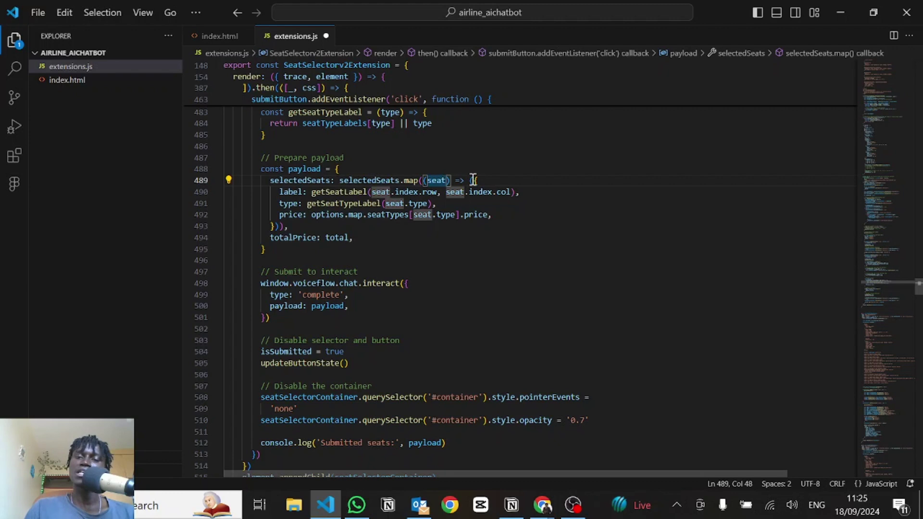
drag(474, 180, 273, 226)
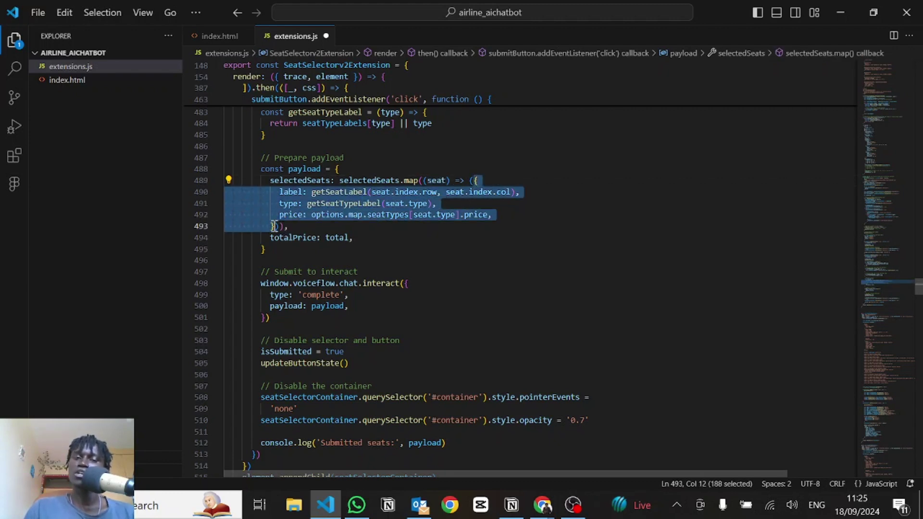
click(288, 197)
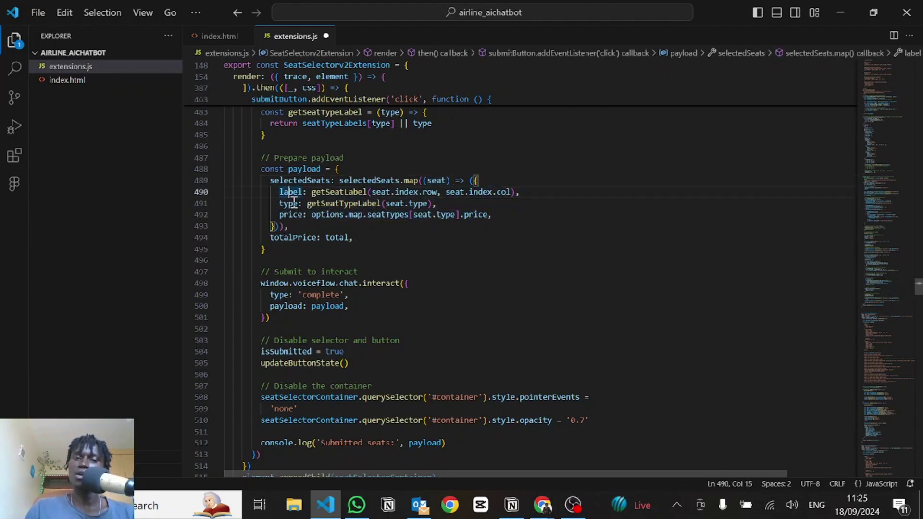
double_click(291, 203)
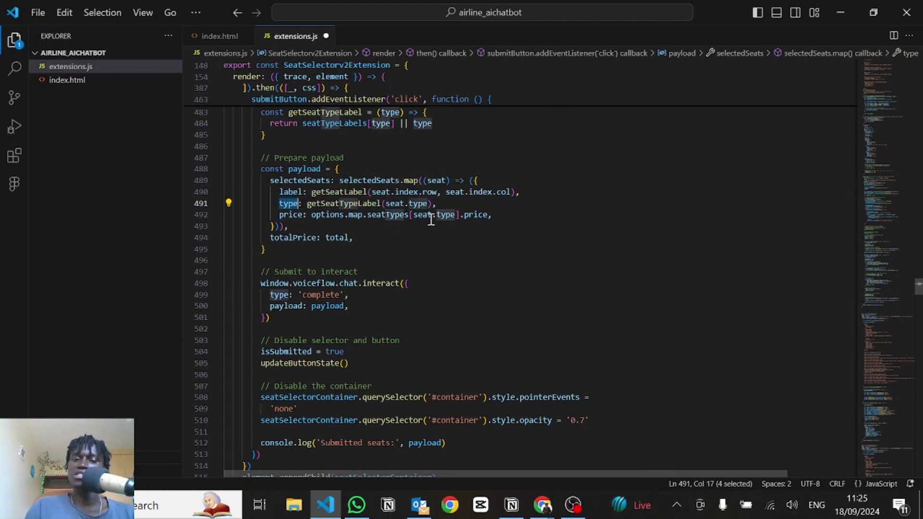
click(505, 214)
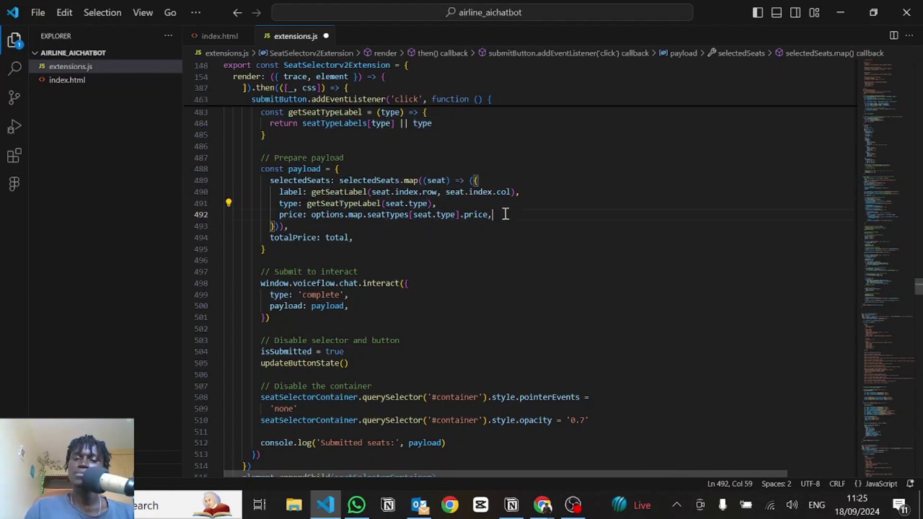
Step: Add a trailing comma after totalPrice: total on line 494
double_click(298, 238)
click(350, 238)
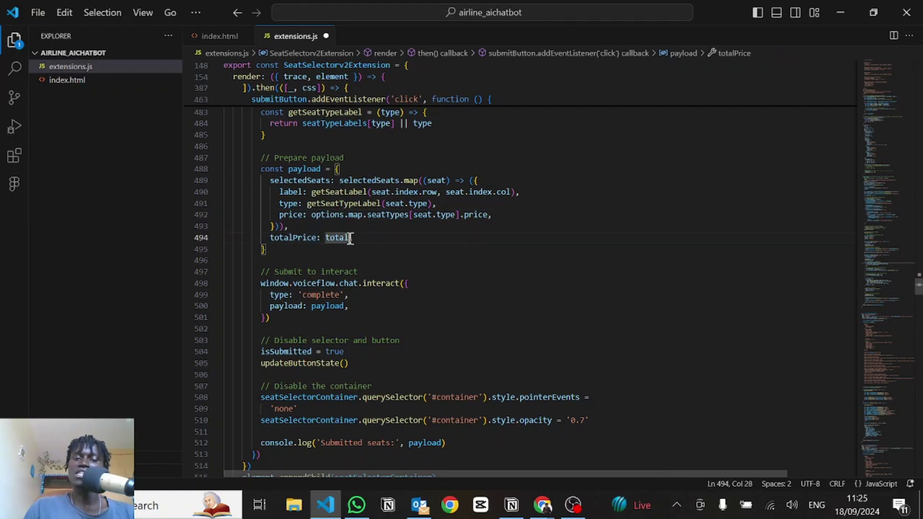
text(,)
Step: Inspect the interact call's 'complete' type and payload, then return to Voiceflow
scroll(401, 226, down, 2)
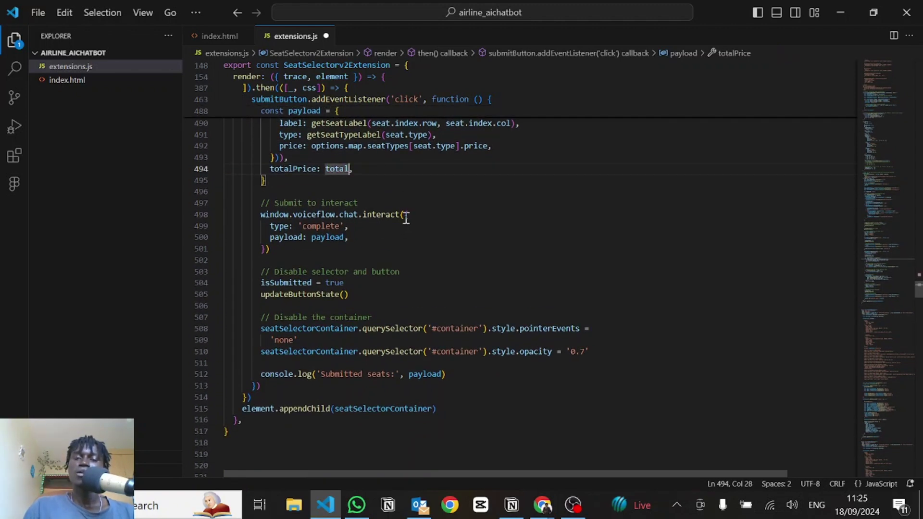
drag(405, 214, 265, 249)
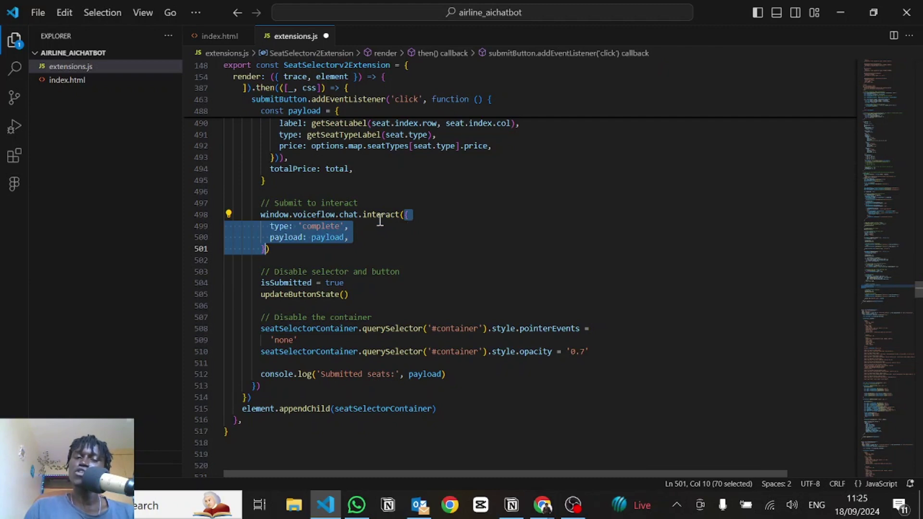
double_click(319, 228)
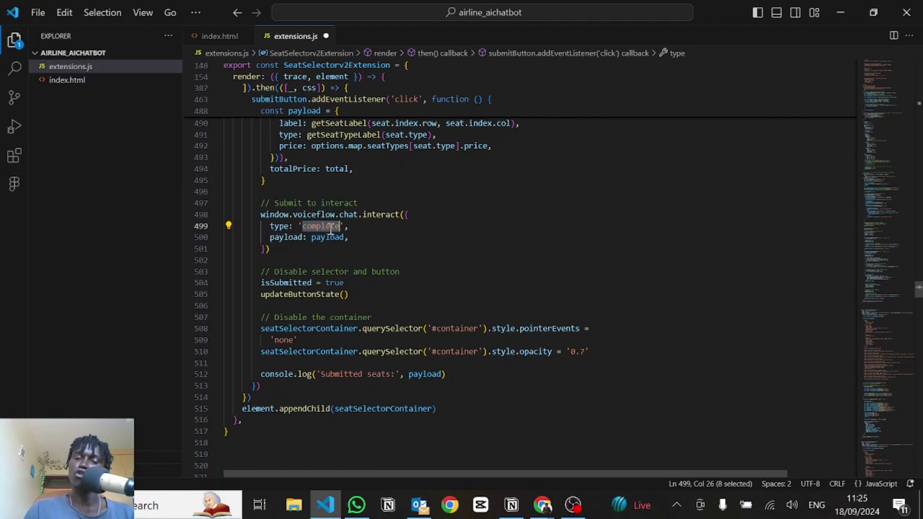
key(alt+Tab)
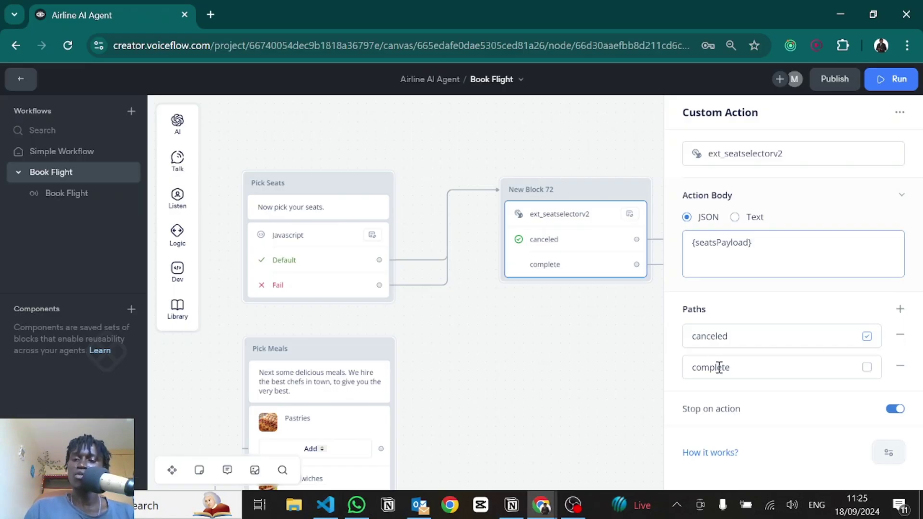
Step: Recheck the payload object definition on line 488 and its use on line 500 in extensions.js
key(alt+Tab)
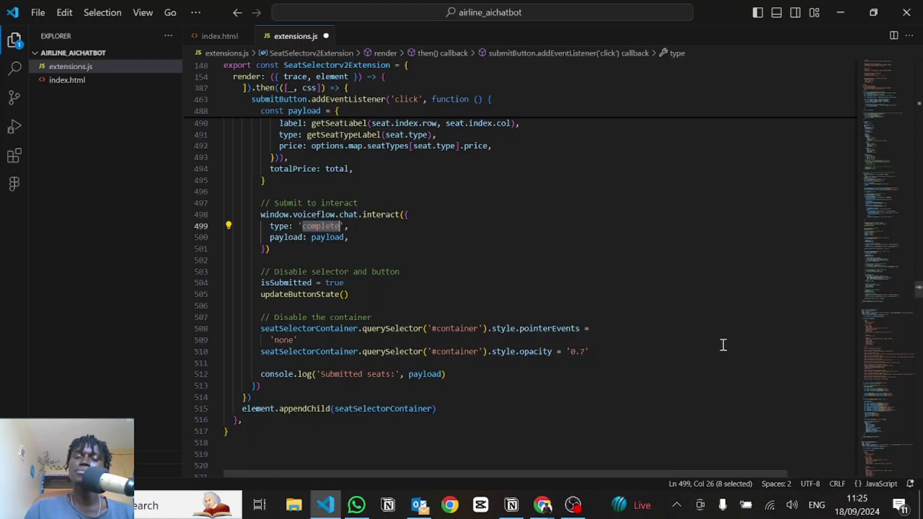
double_click(330, 236)
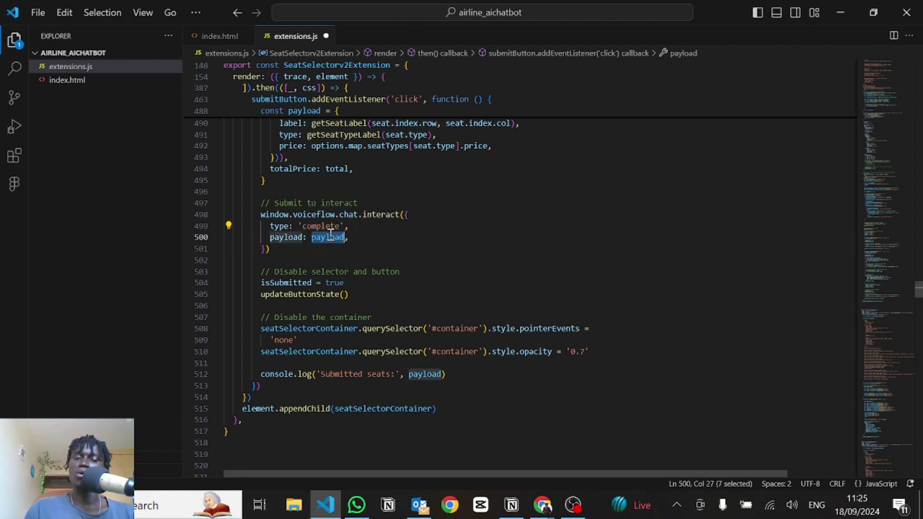
scroll(332, 145, up, 2)
click(300, 139)
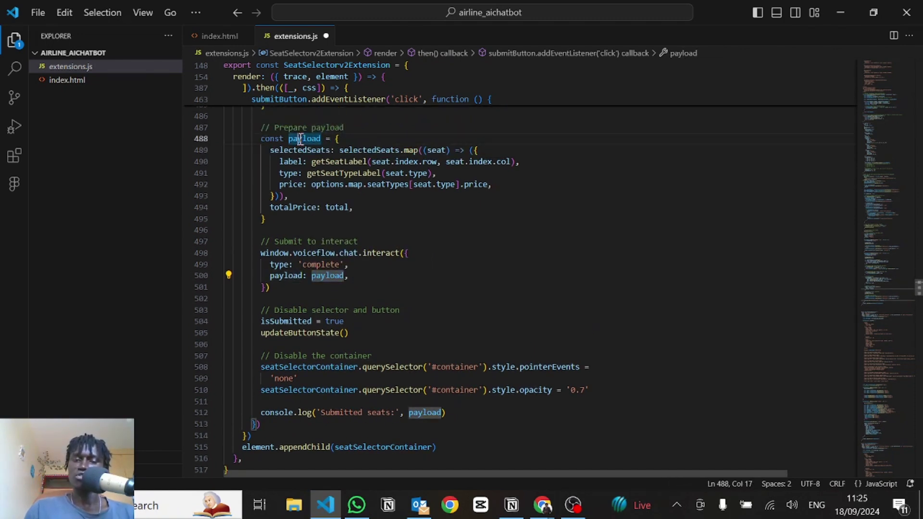
drag(300, 139, 363, 194)
click(363, 194)
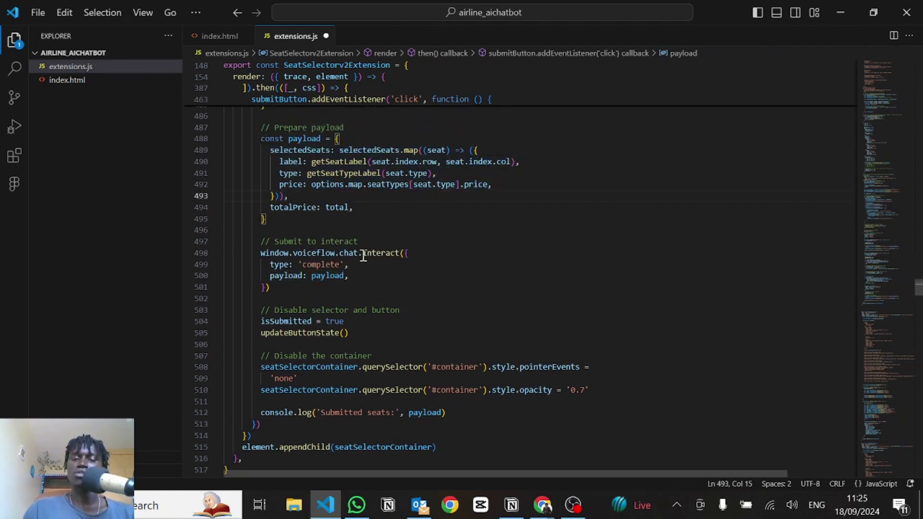
Step: Pan the Voiceflow canvas to show New Blocks 72, 73 and 74
scroll(363, 255, down, 2)
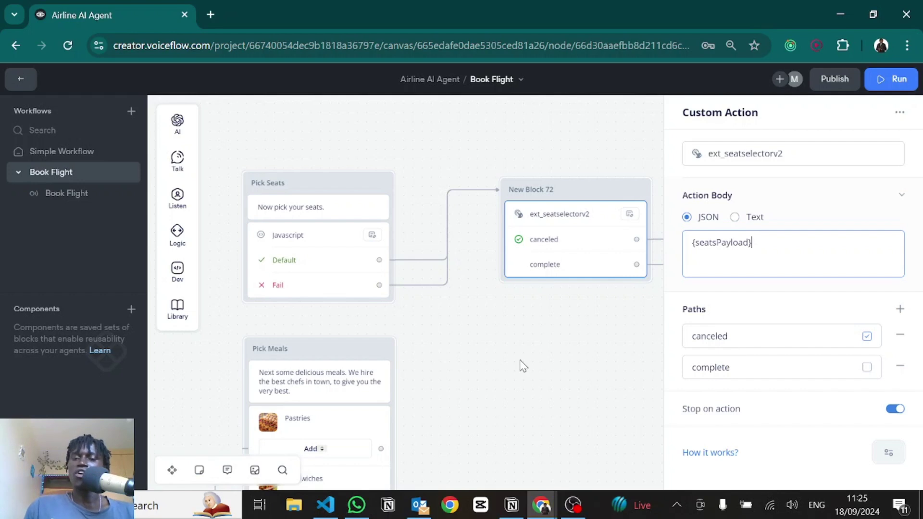
drag(521, 366, 245, 311)
scroll(365, 235, up, 1)
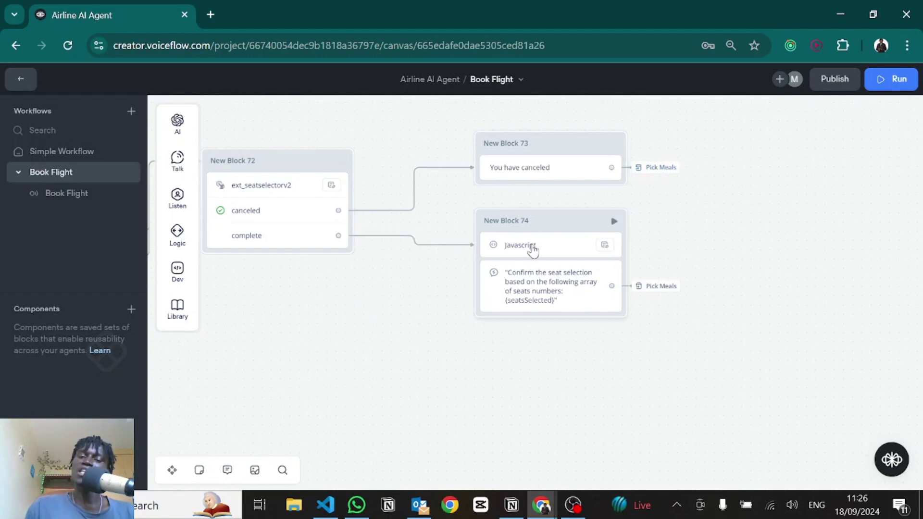
click(532, 247)
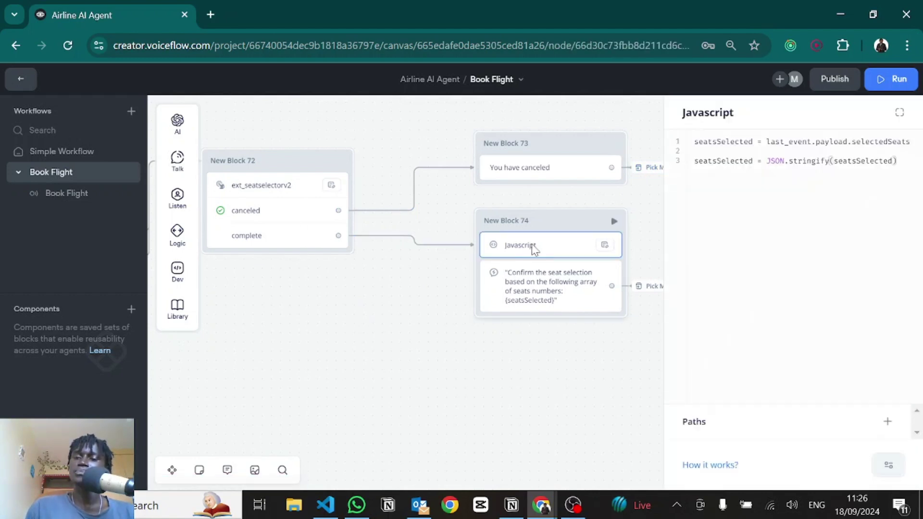
double_click(740, 142)
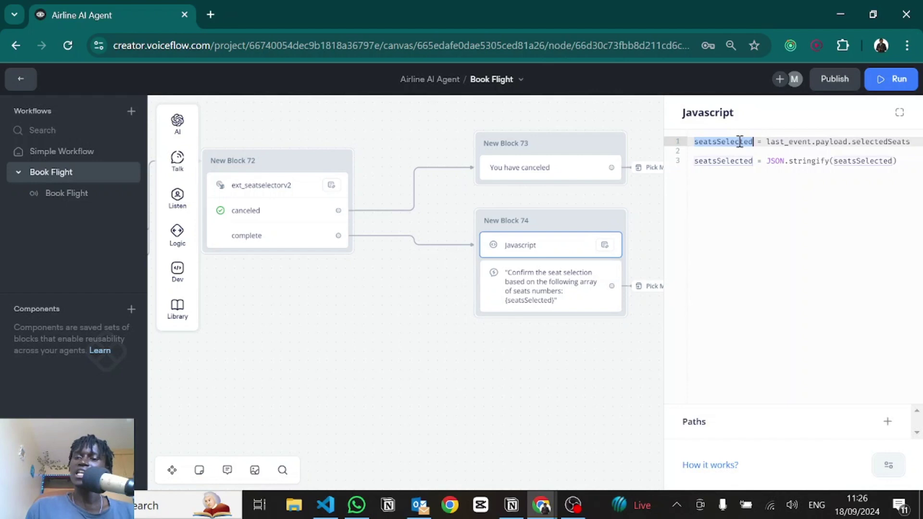
click(793, 140)
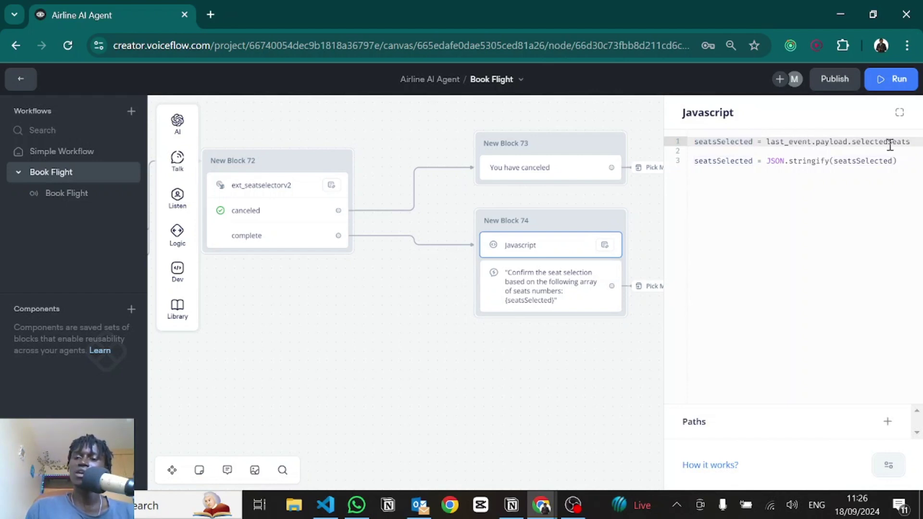
click(888, 142)
key(alt+Tab)
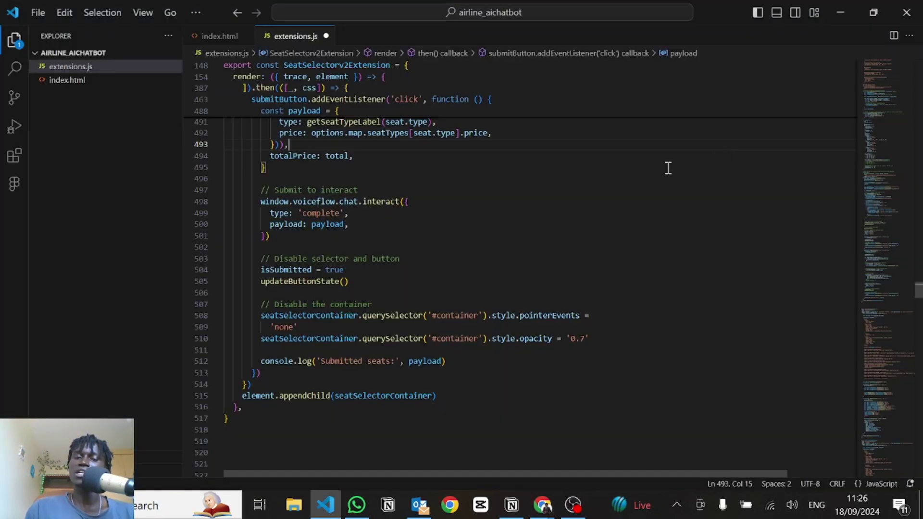
scroll(325, 166, up, 2)
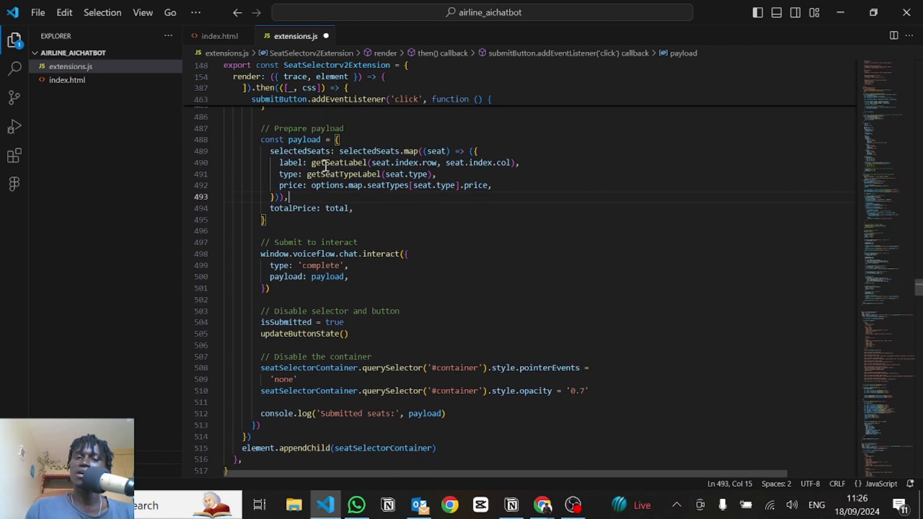
double_click(297, 152)
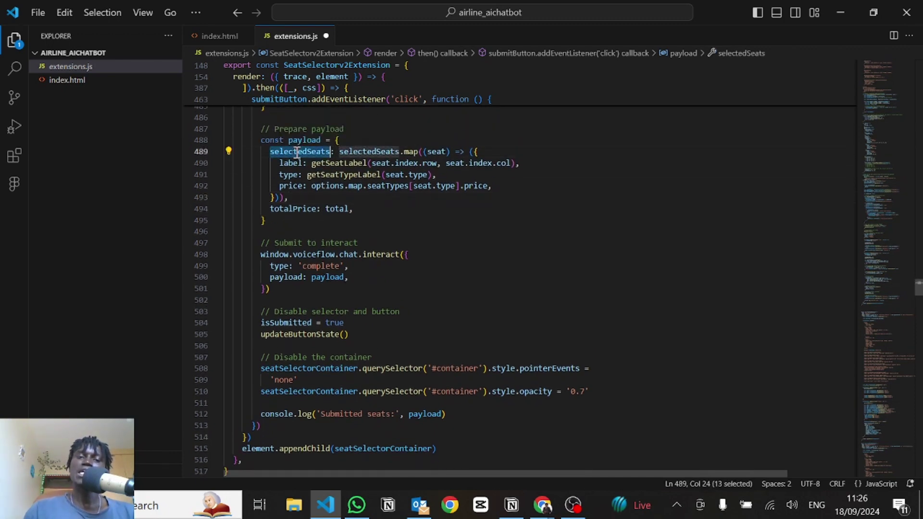
double_click(352, 151)
key(alt+Tab)
double_click(724, 161)
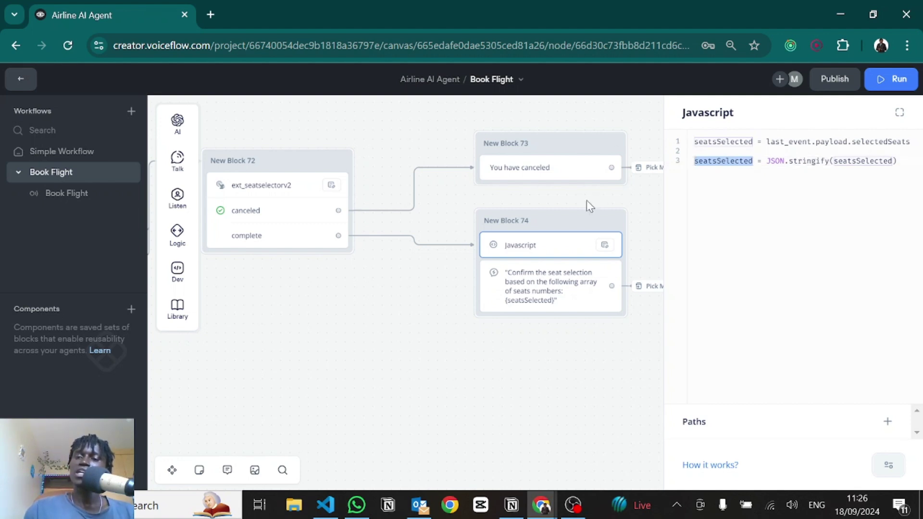
click(531, 284)
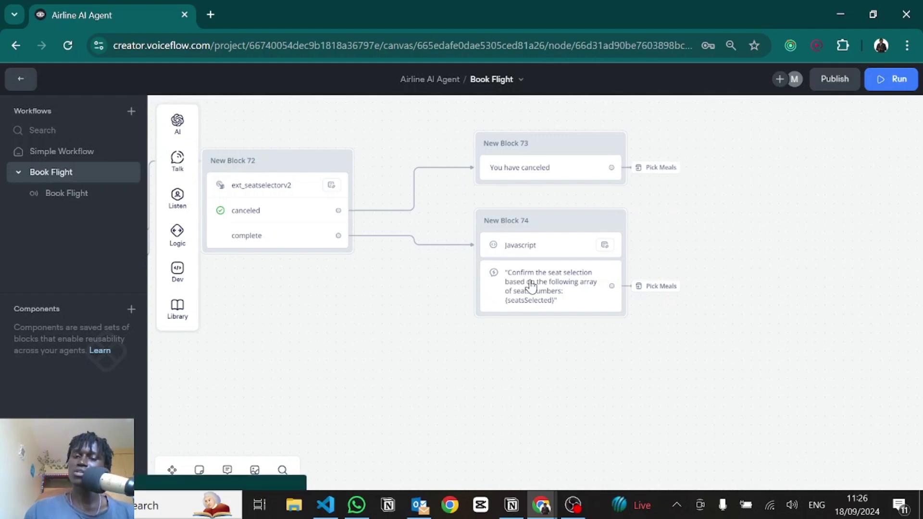
Step: Open the Response AI step and expand its prompt settings to show the system prompt
click(531, 284)
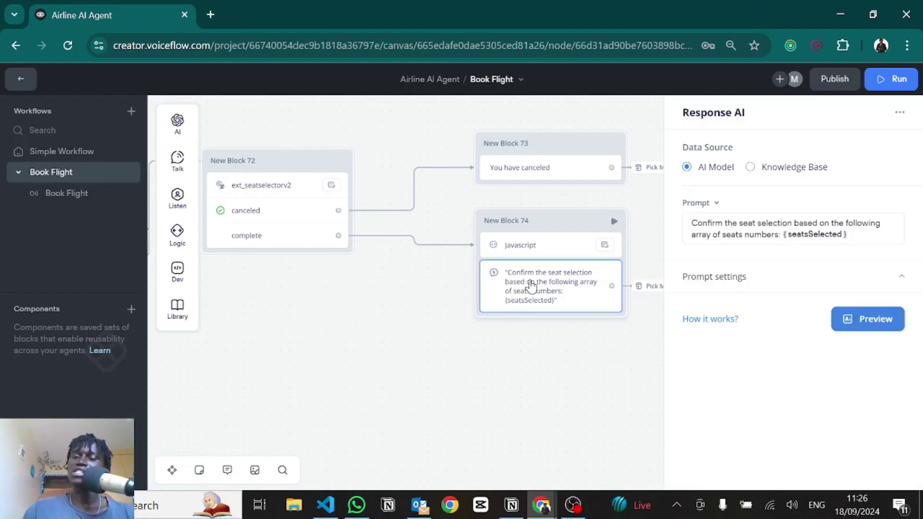
scroll(545, 370, right, 5)
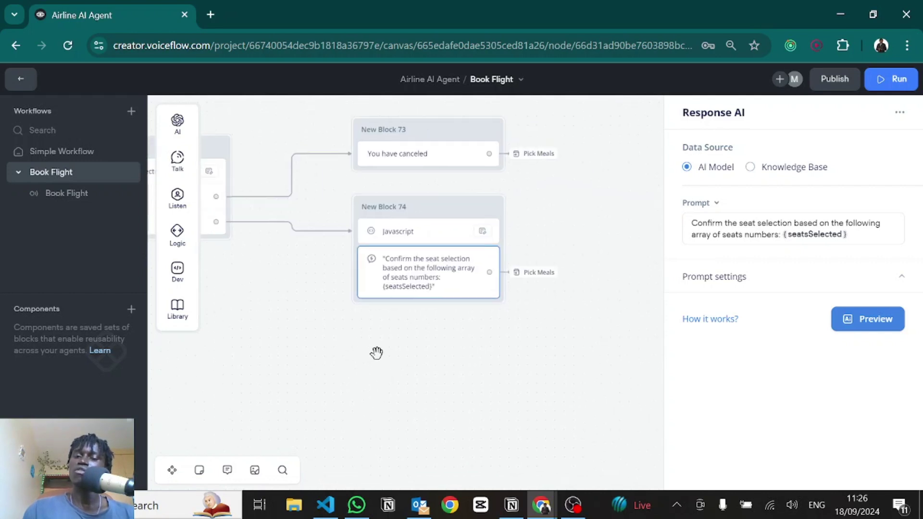
click(768, 278)
scroll(713, 264, down, 5)
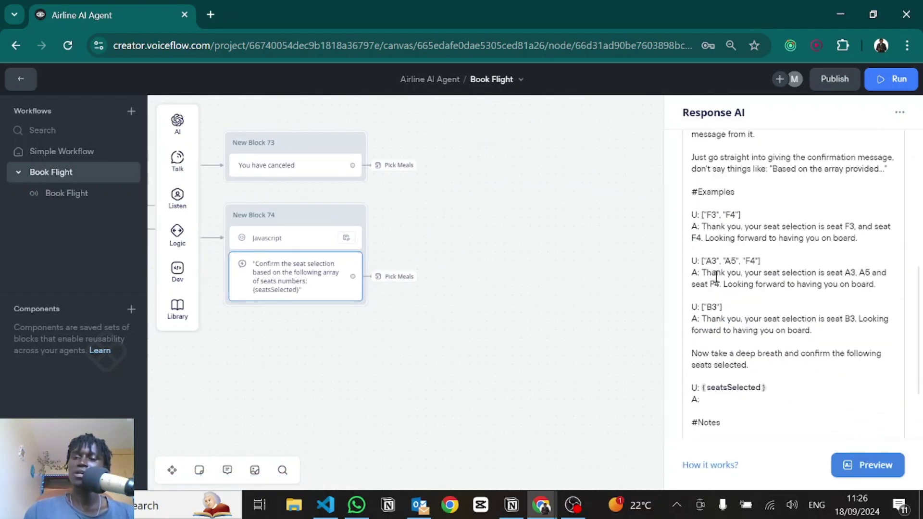
scroll(715, 277, up, 1)
scroll(715, 276, up, 1)
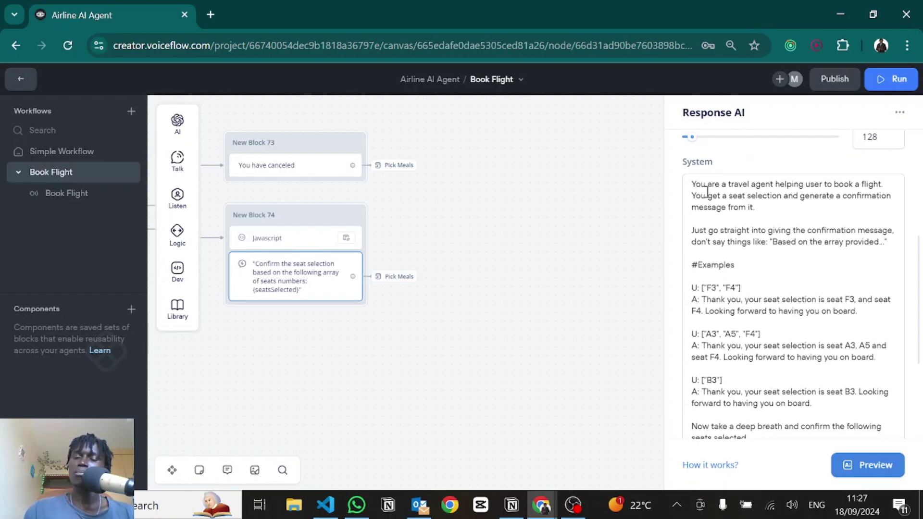
Step: Highlight the system prompt's examples, including the ["F3", "F4"] seat input
drag(694, 179, 817, 332)
scroll(816, 331, down, 2)
scroll(812, 327, up, 1)
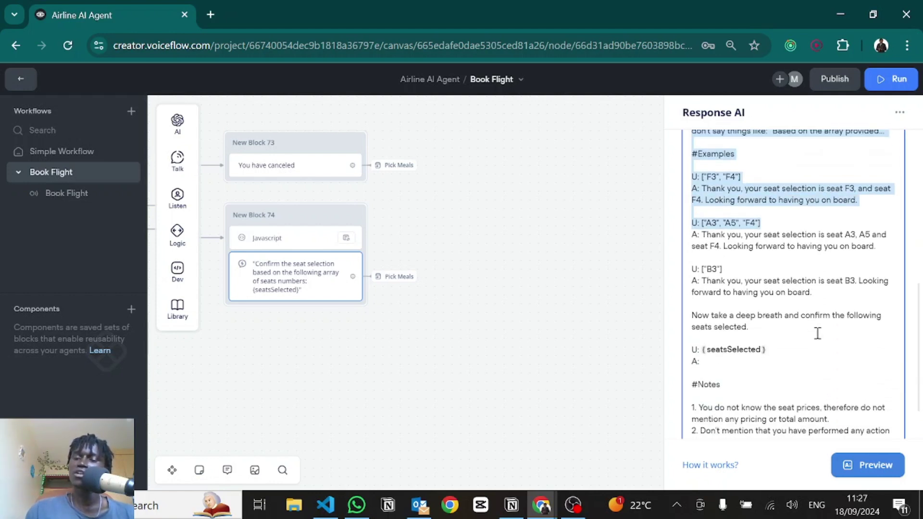
drag(751, 239, 702, 238)
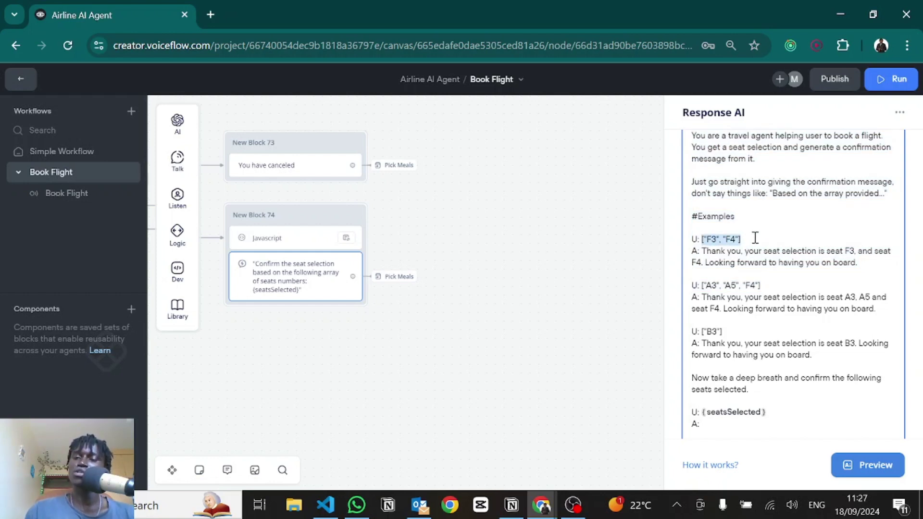
drag(755, 237, 703, 238)
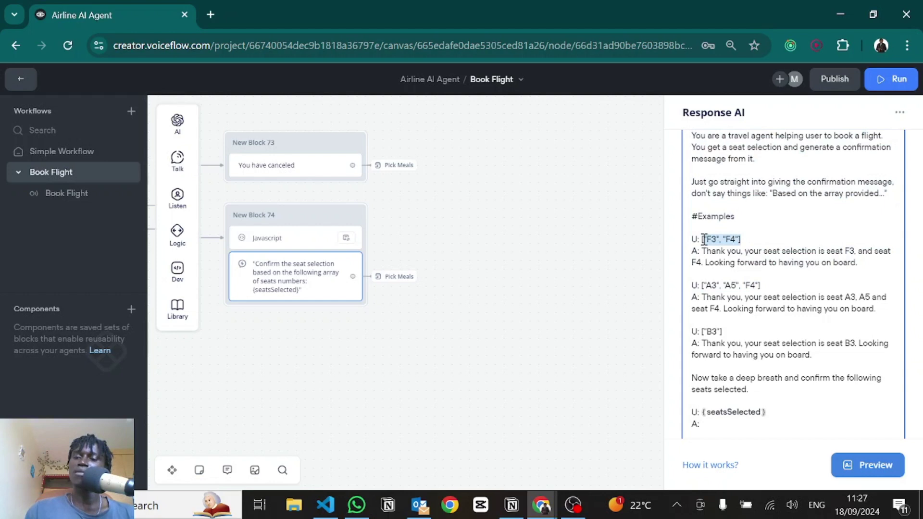
scroll(702, 239, up, 1)
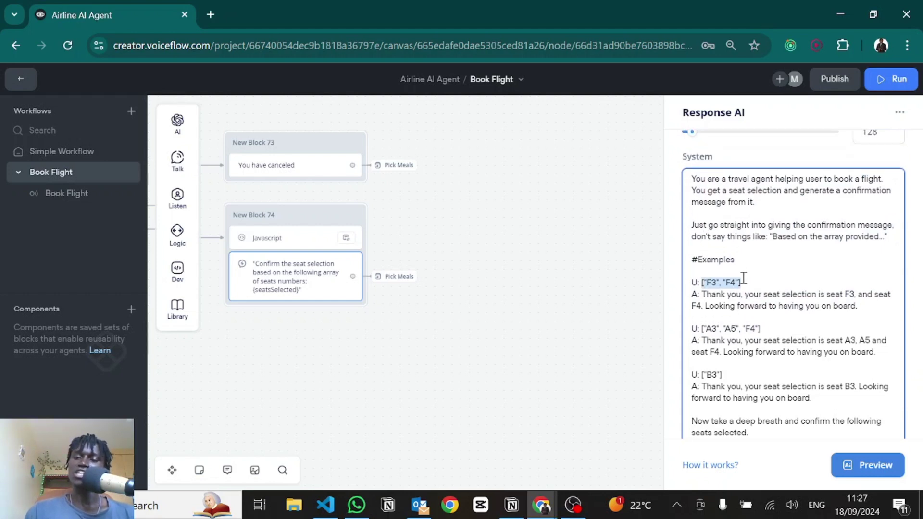
key(alt+Tab)
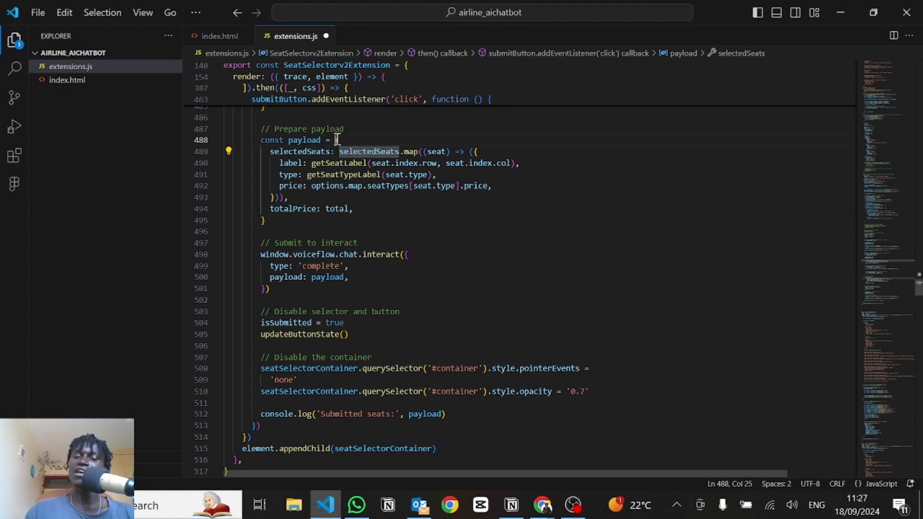
Step: Review the payload object on lines 488–493, checking each seat's type and price fields
drag(337, 140, 277, 198)
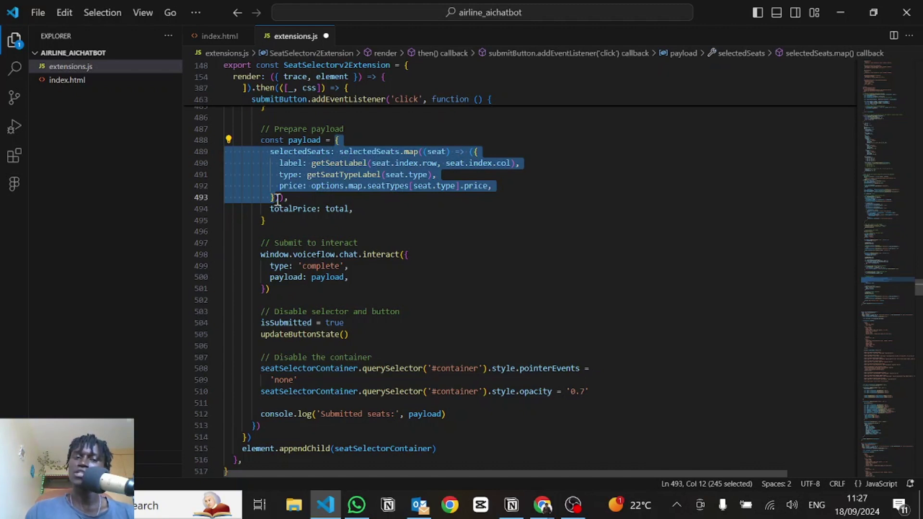
click(294, 154)
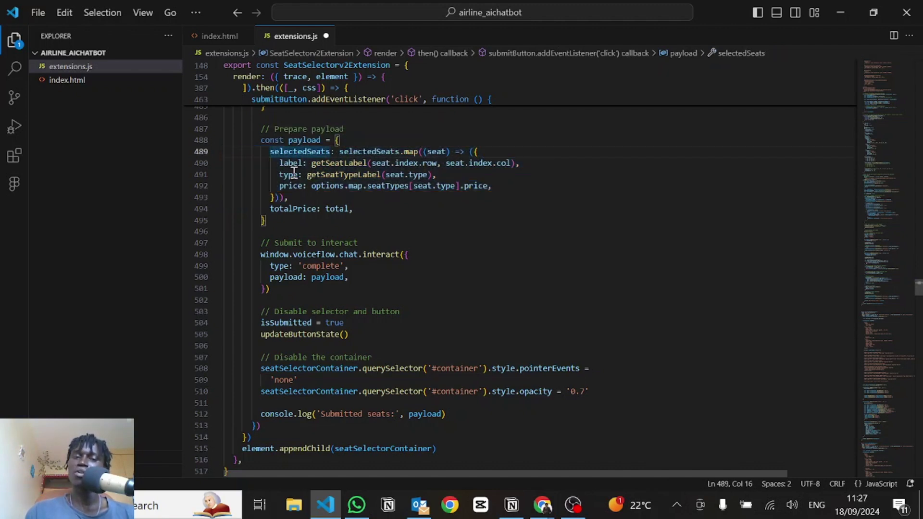
click(294, 174)
click(283, 185)
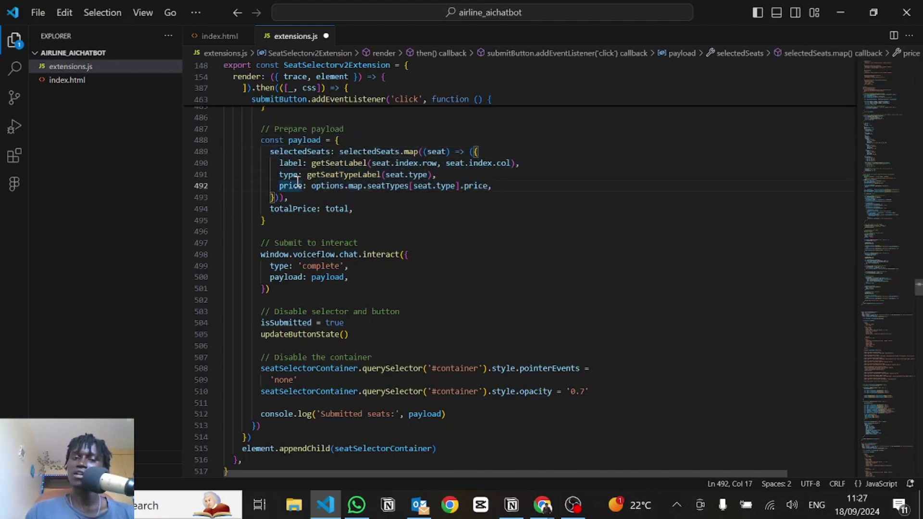
Step: Go back to the Response AI seat-confirmation examples and no-price notes
key(alt+Tab)
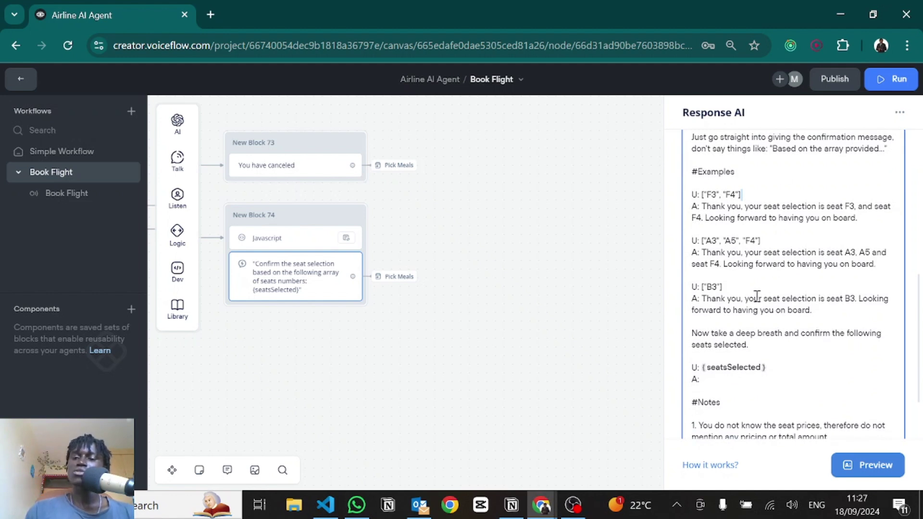
scroll(756, 296, down, 3)
scroll(757, 296, up, 1)
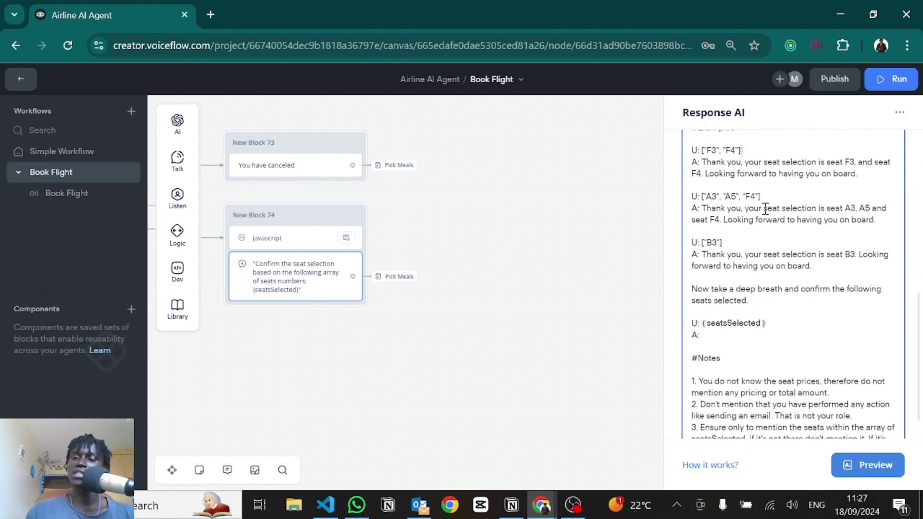
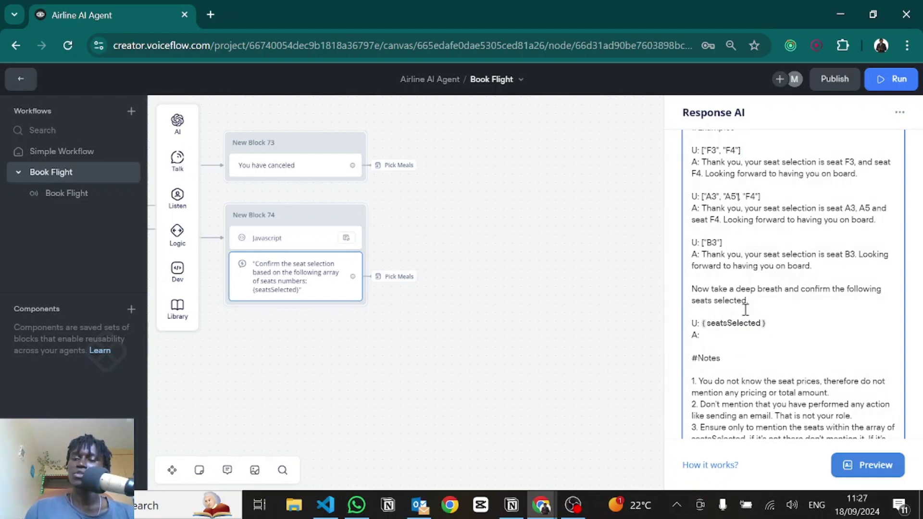
Step: Close Block 74's seat-confirmation prompt and show where its Pick Meals link leads
scroll(730, 329, down, 1)
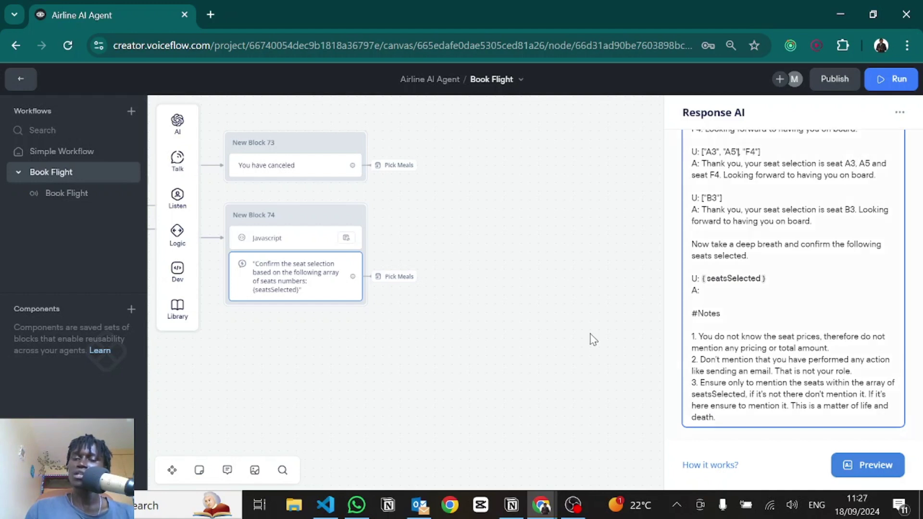
click(542, 331)
click(410, 278)
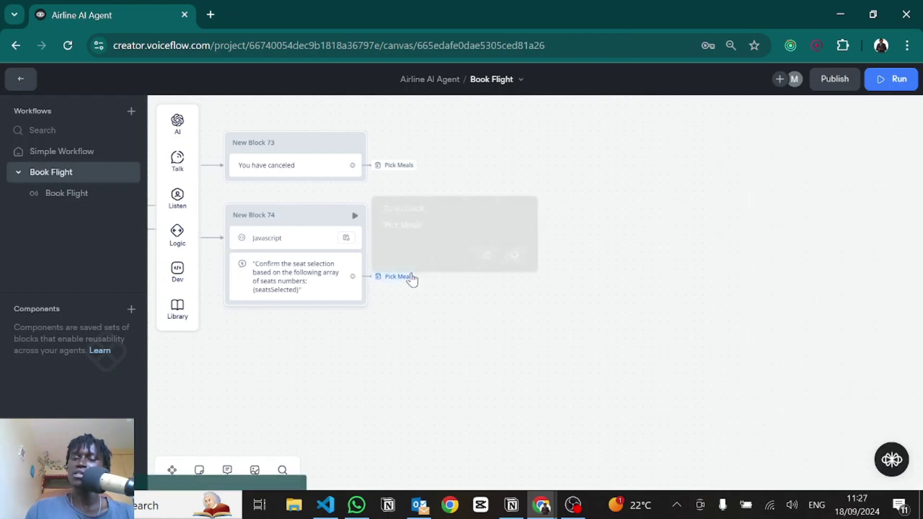
Step: Jump to the Pick Meals block and pan through its meal and sodas blocks
click(514, 251)
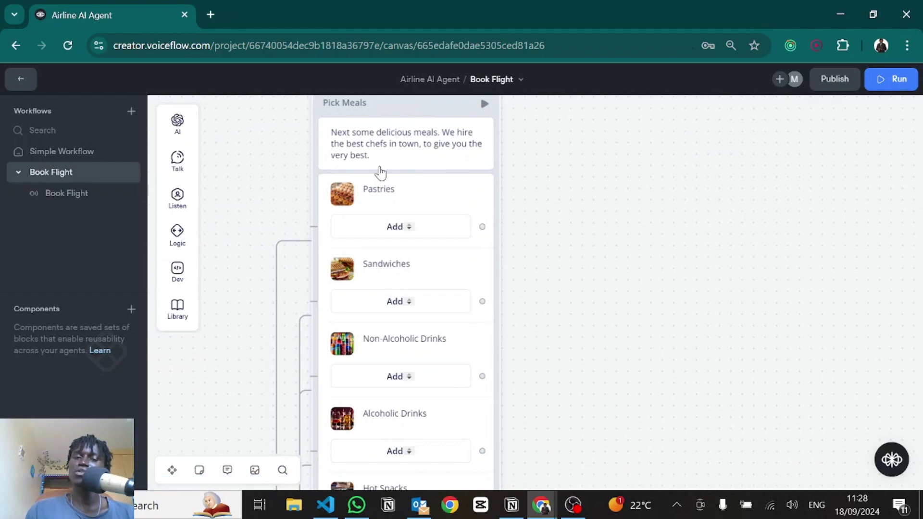
drag(576, 290, 607, 204)
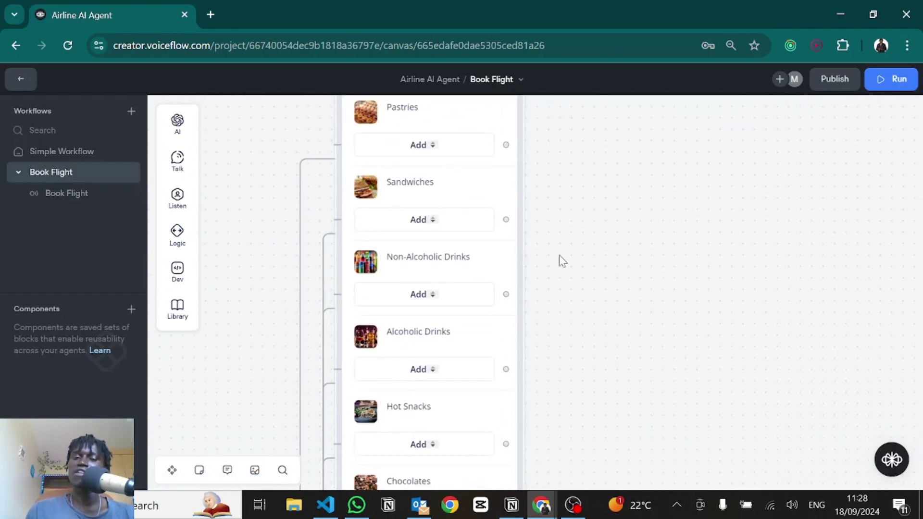
drag(558, 254, 649, 209)
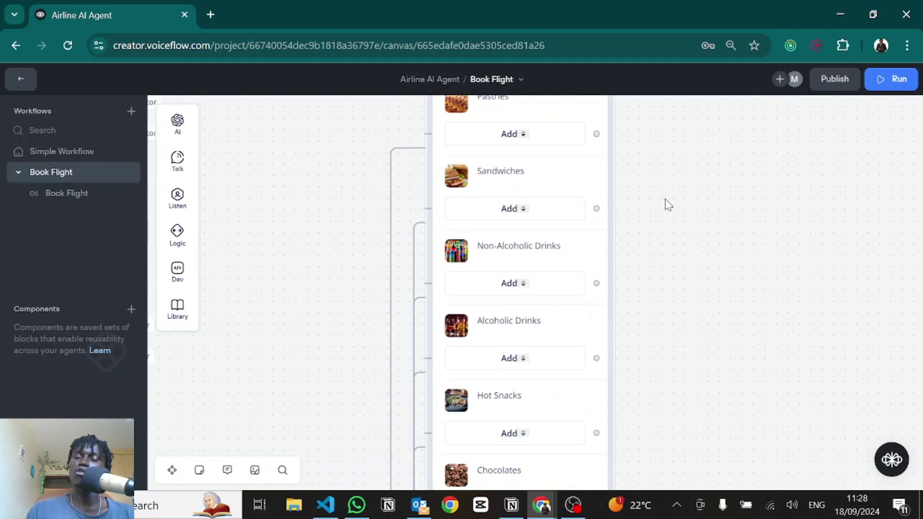
scroll(664, 291, up, 2)
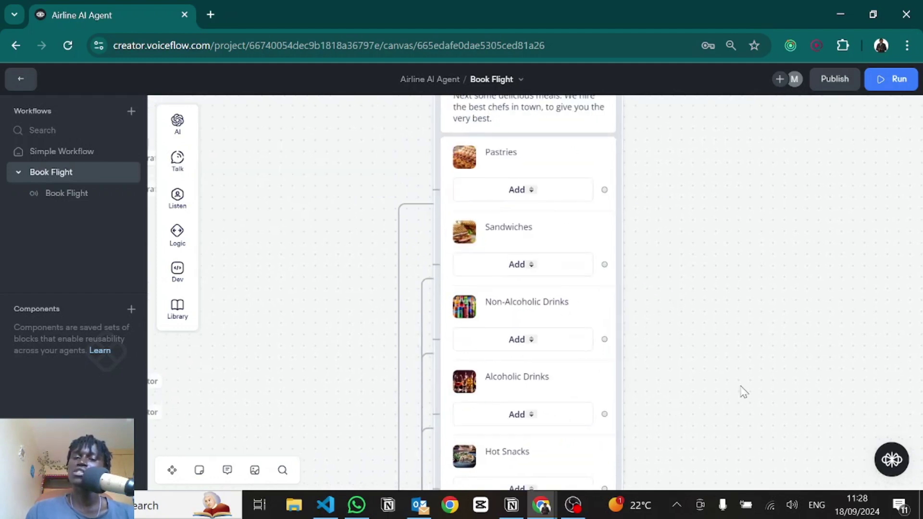
drag(732, 308, 764, 147)
scroll(640, 280, down, 2)
scroll(647, 309, down, 2)
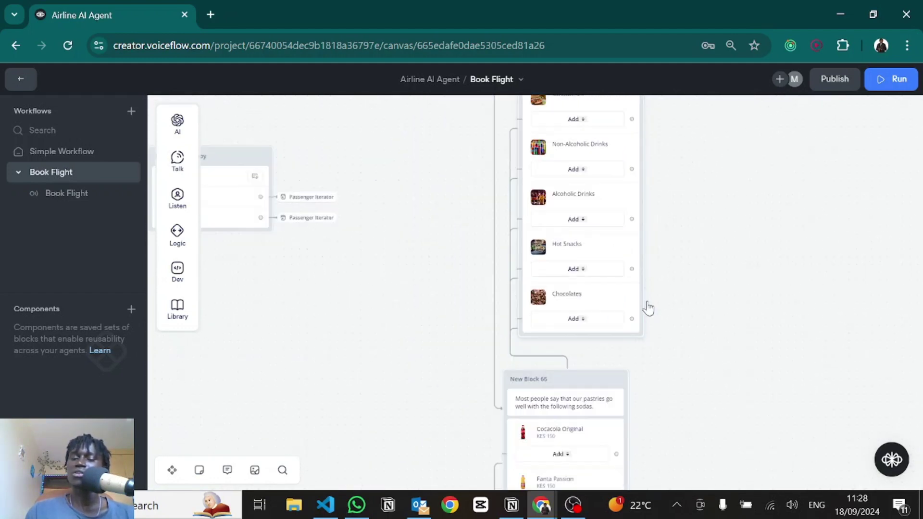
scroll(665, 275, down, 3)
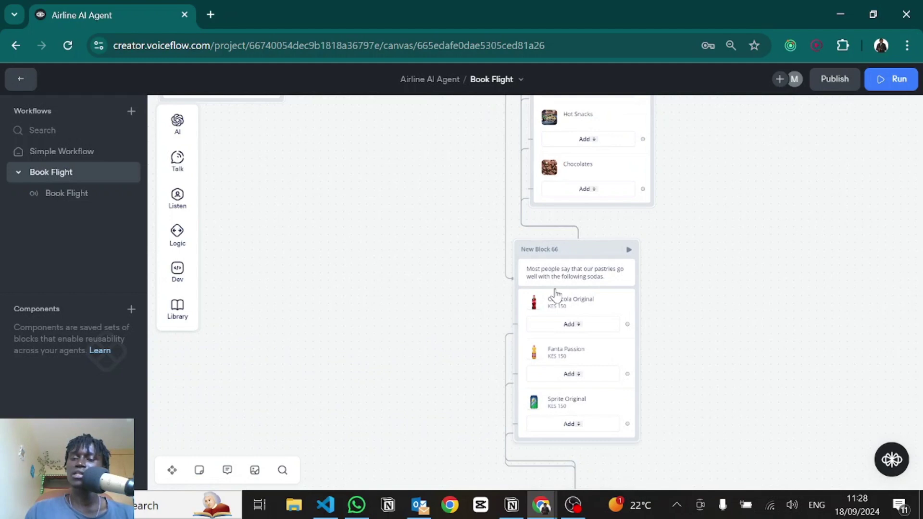
scroll(552, 298, up, 3)
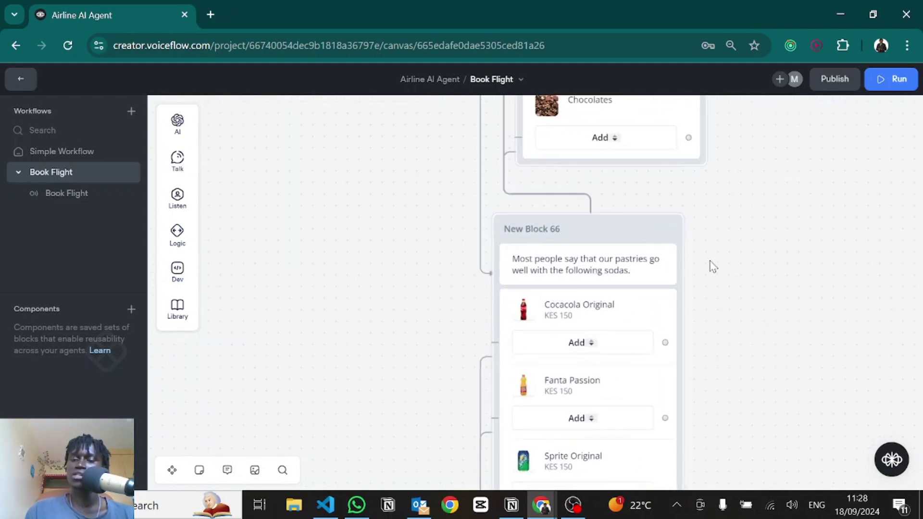
scroll(736, 335, down, 4)
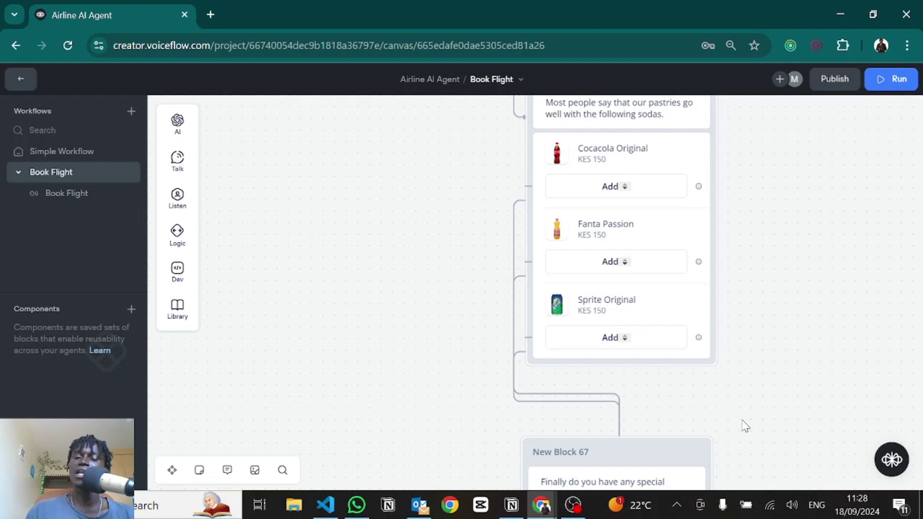
Step: Review New Block 67's special luggage options, then open New Block 68's JavaScript step
drag(693, 373, 679, 271)
scroll(680, 271, down, 2)
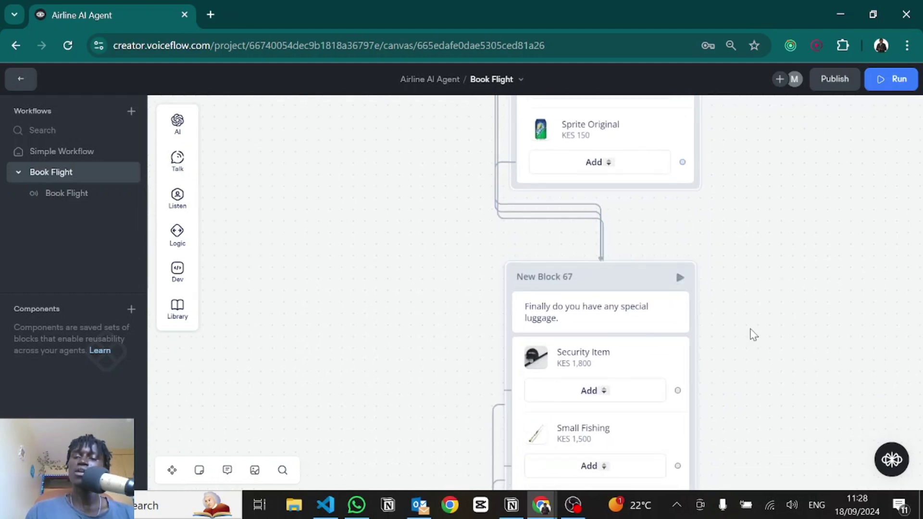
scroll(729, 273, down, 7)
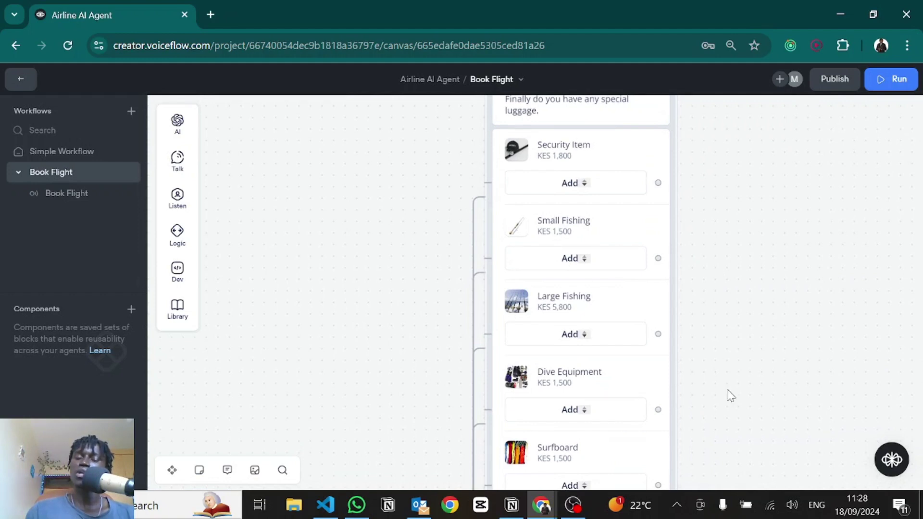
scroll(729, 391, down, 5)
scroll(716, 288, down, 3)
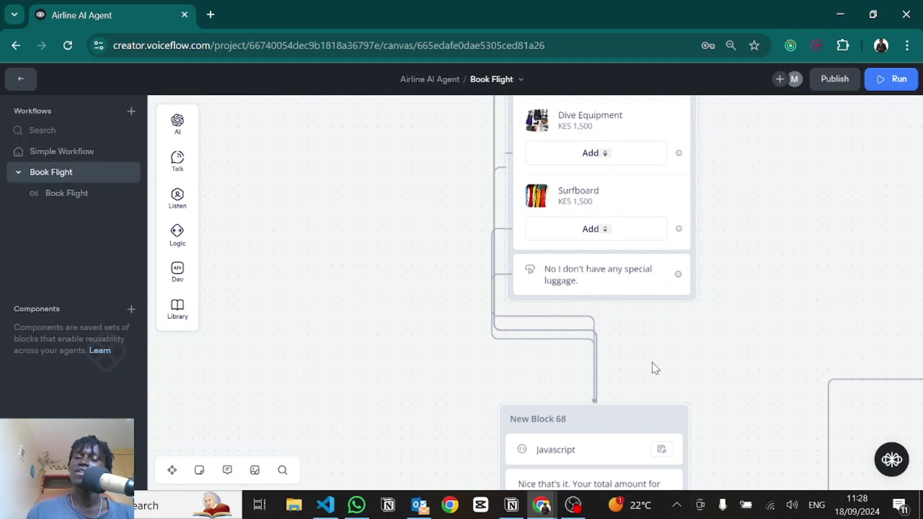
scroll(653, 369, down, 5)
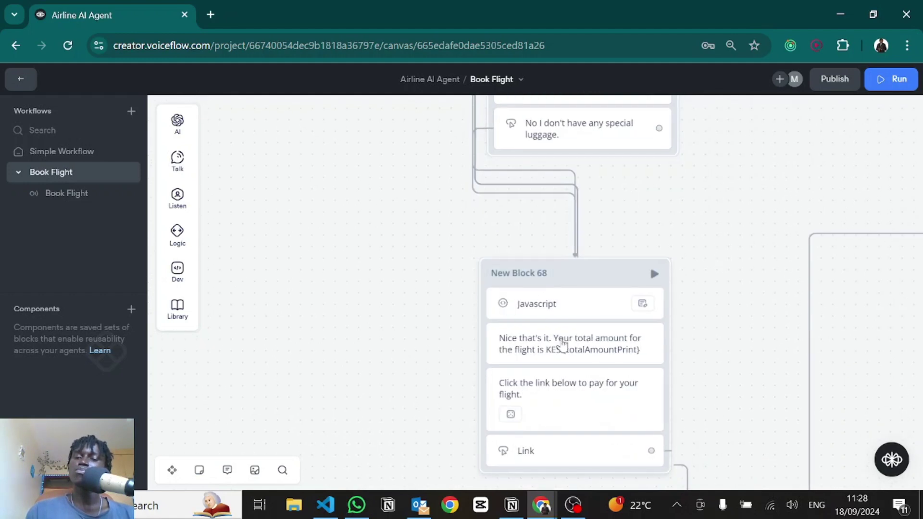
click(536, 304)
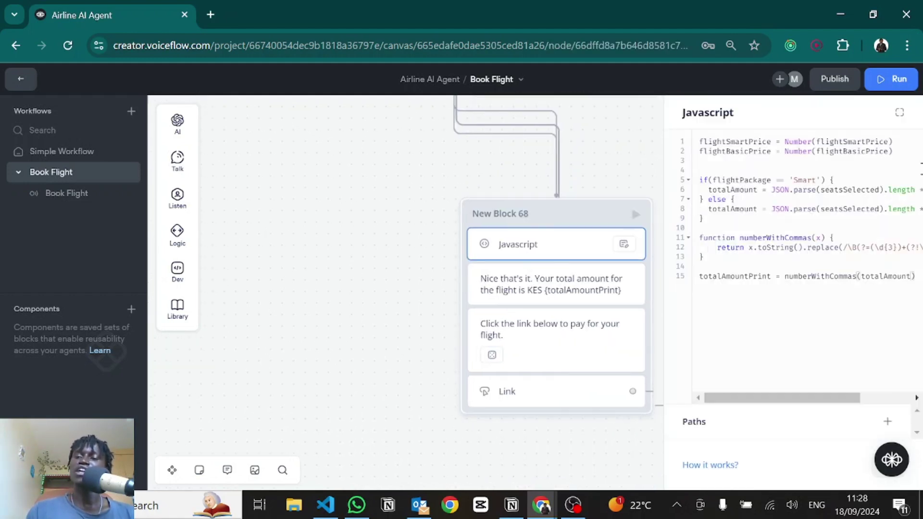
Step: Expand the code and examine the flightSmartPrice/flightBasicPrice Number conversions and the 'Smart' package check
click(899, 113)
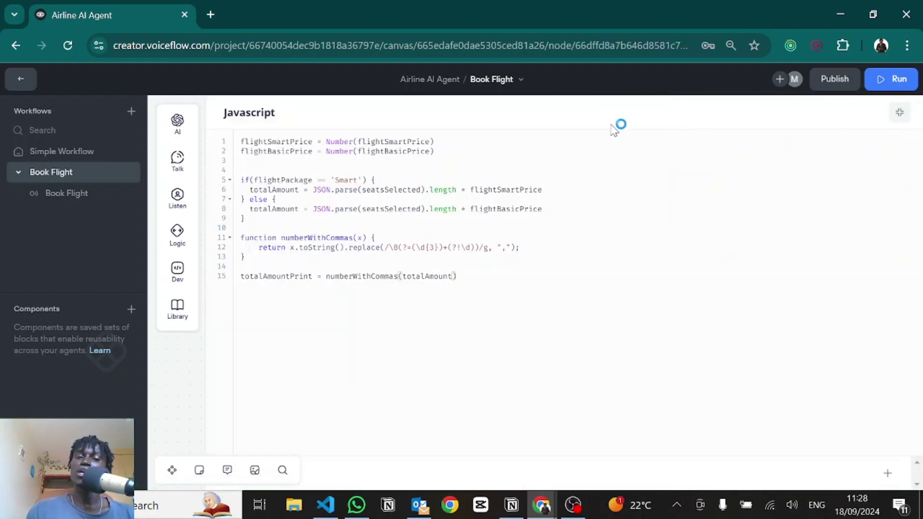
double_click(271, 141)
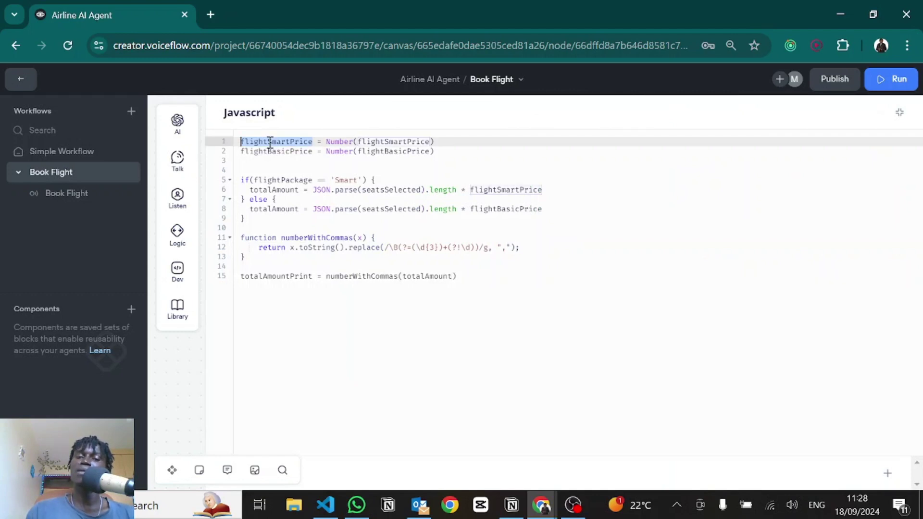
double_click(265, 152)
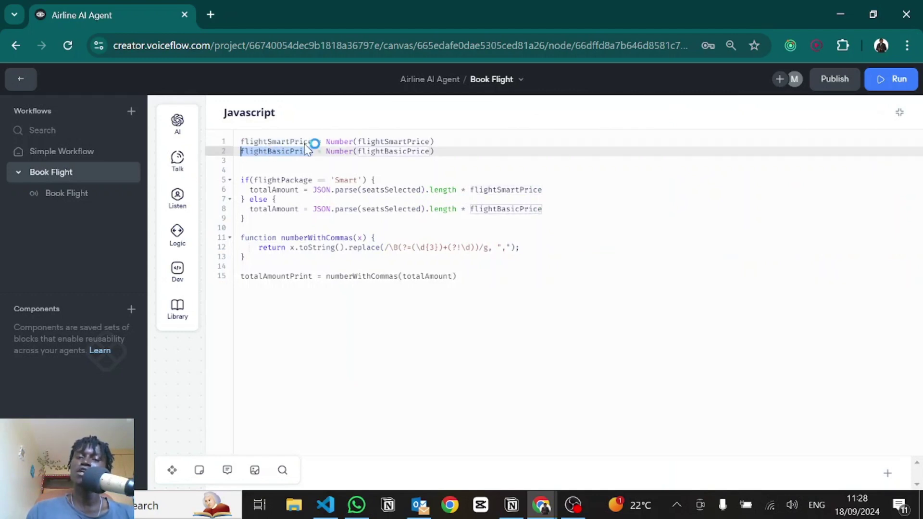
double_click(406, 142)
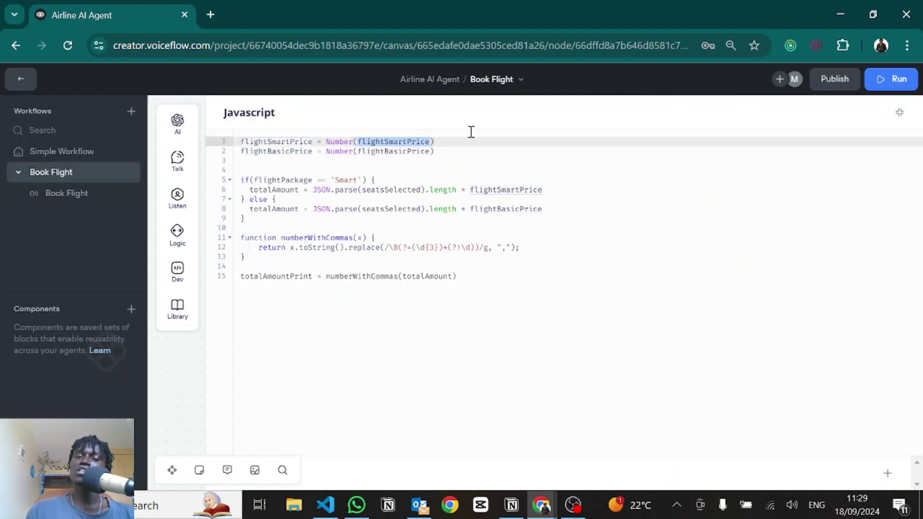
drag(450, 141, 327, 142)
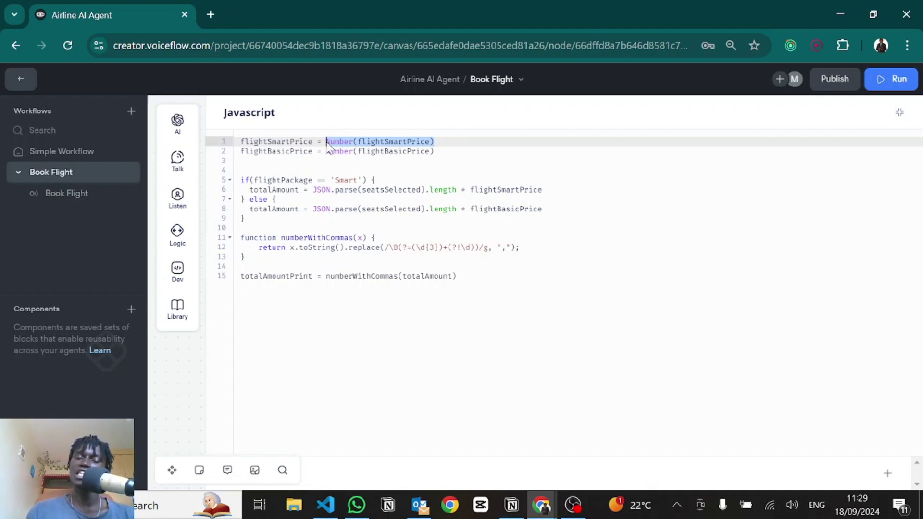
click(248, 180)
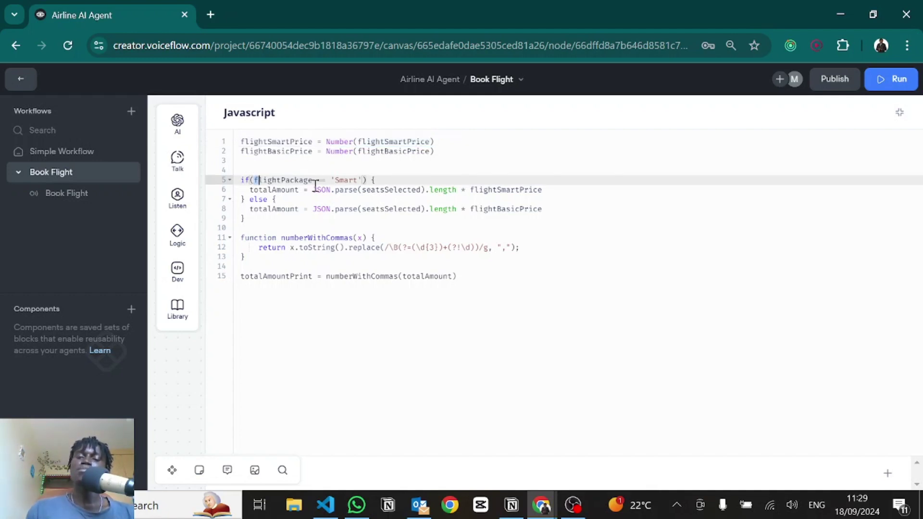
drag(254, 180, 357, 180)
click(349, 179)
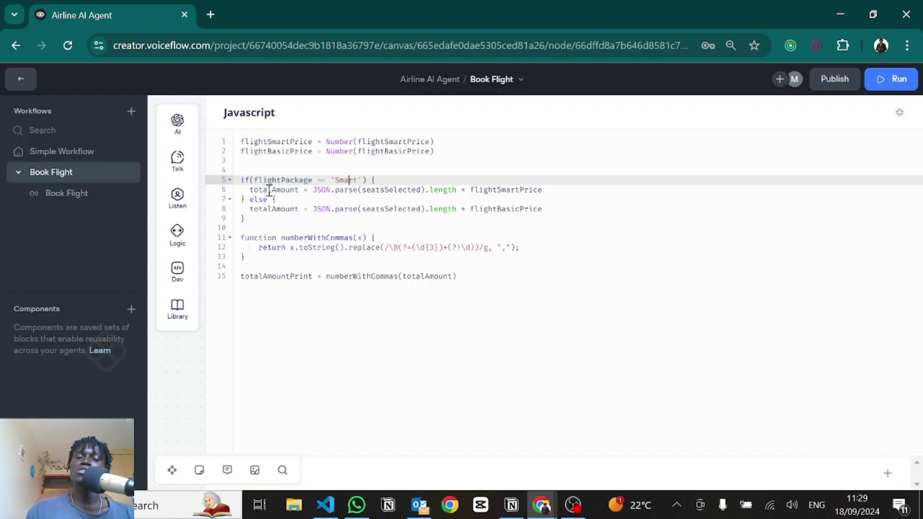
Step: Trace the Smart totalAmount: parsed seatsSelected length multiplied by flightSmartPrice
double_click(269, 190)
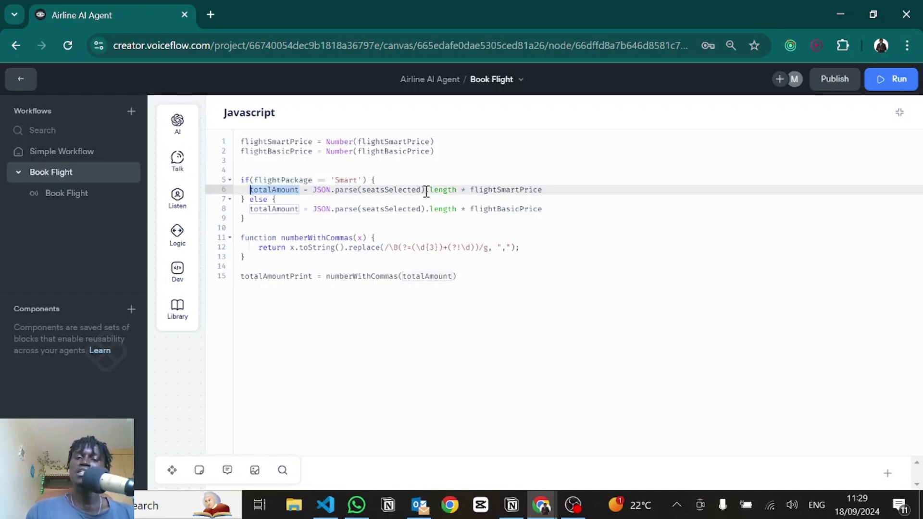
drag(426, 191, 317, 189)
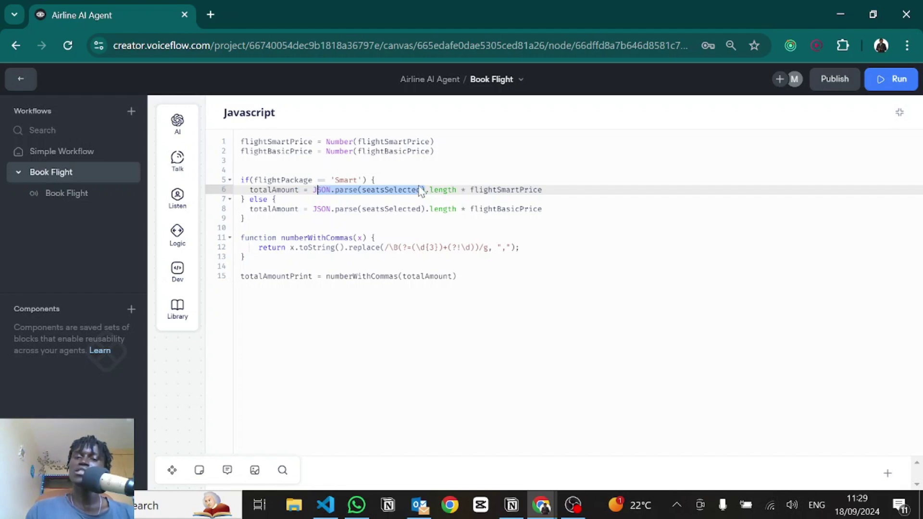
click(433, 189)
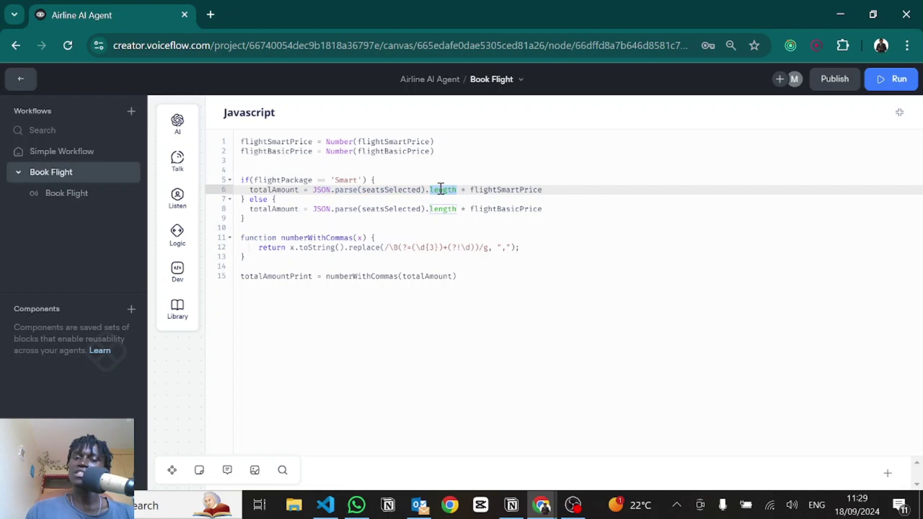
click(468, 190)
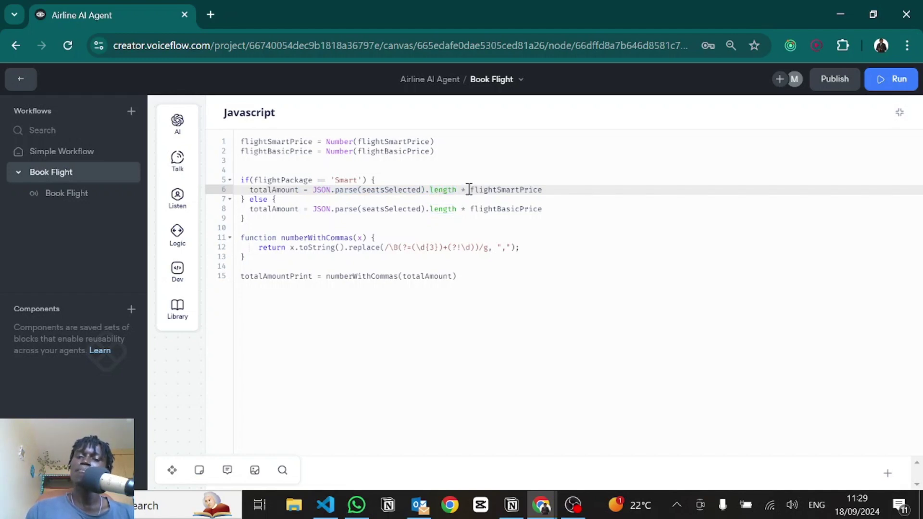
drag(469, 189, 547, 191)
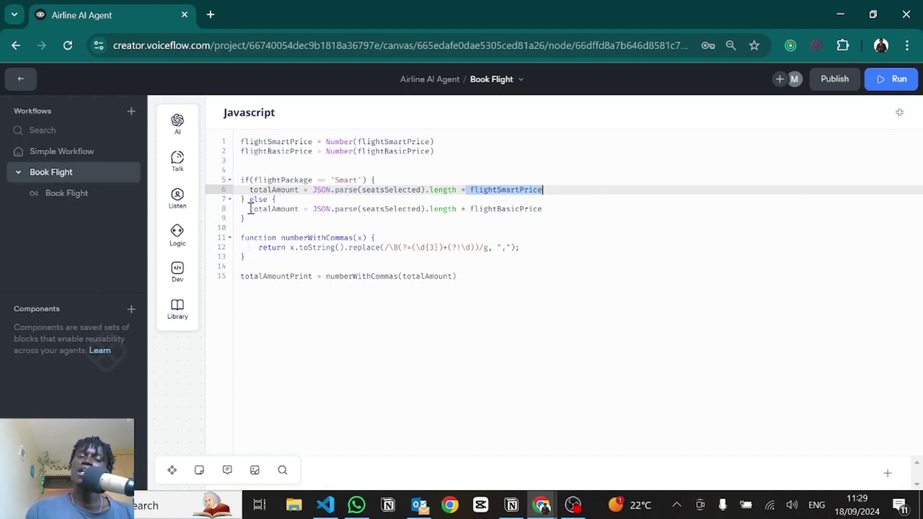
double_click(287, 182)
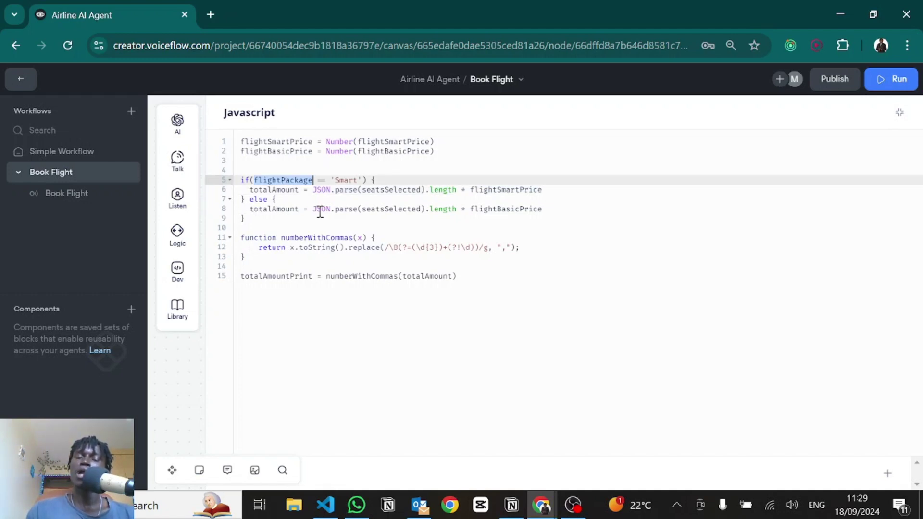
Step: Review the Basic total and numberWithCommas formatting of totalAmountPrint, then collapse the editor
drag(316, 210, 482, 209)
double_click(482, 209)
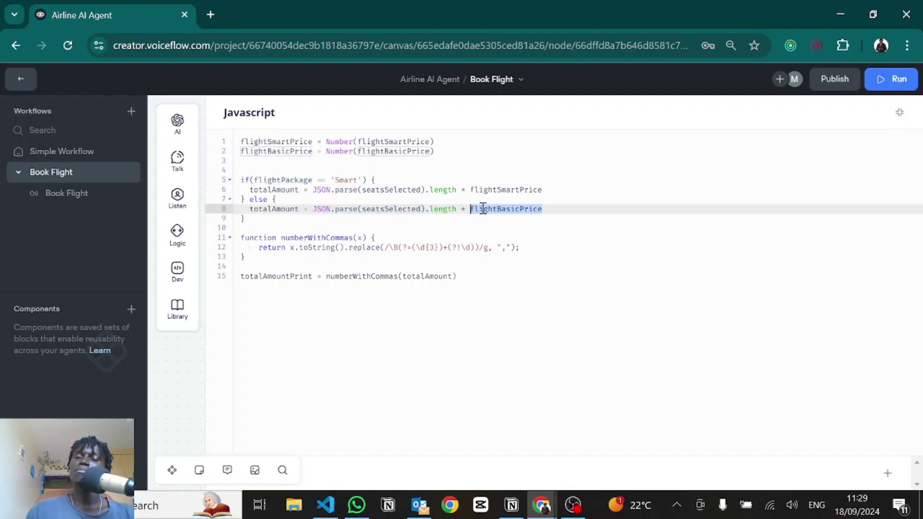
click(554, 213)
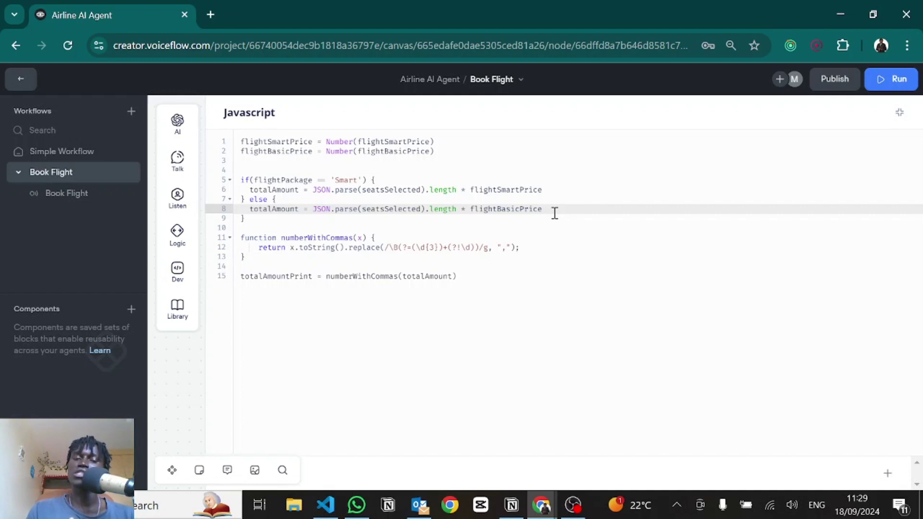
drag(246, 257, 236, 239)
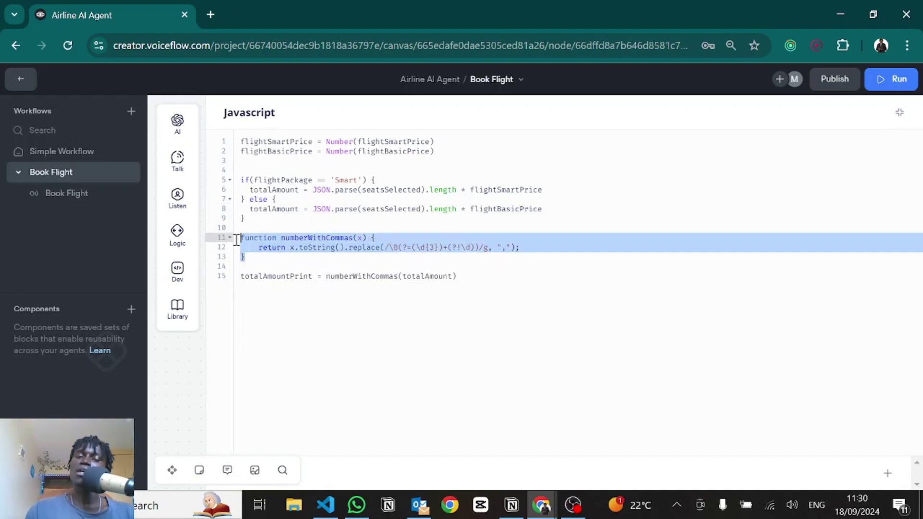
click(315, 237)
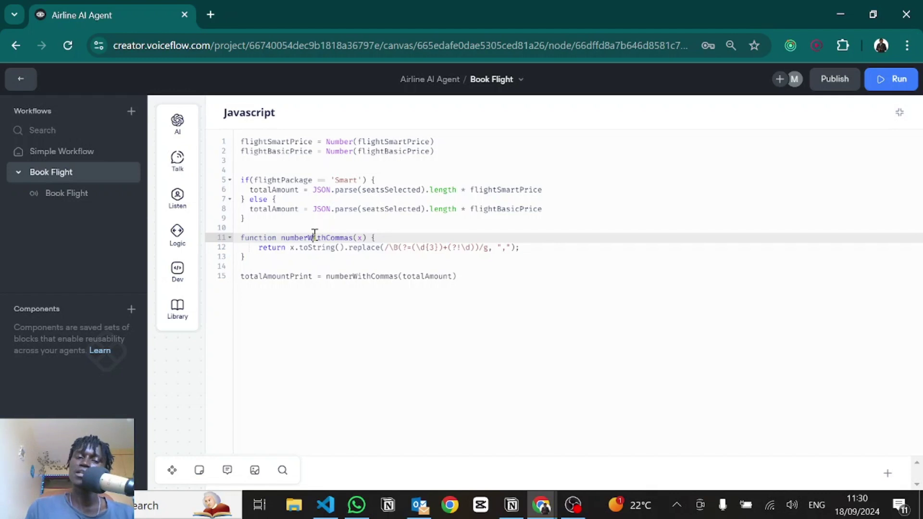
drag(330, 276, 476, 279)
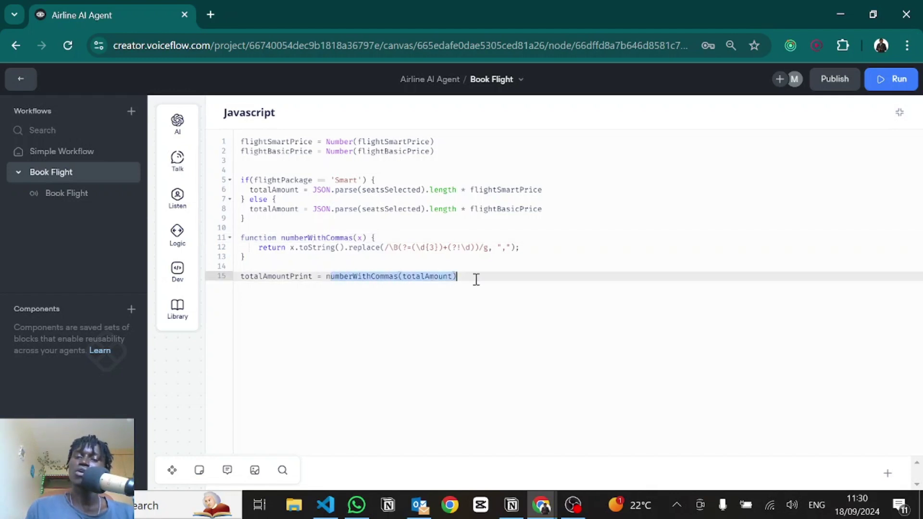
click(277, 269)
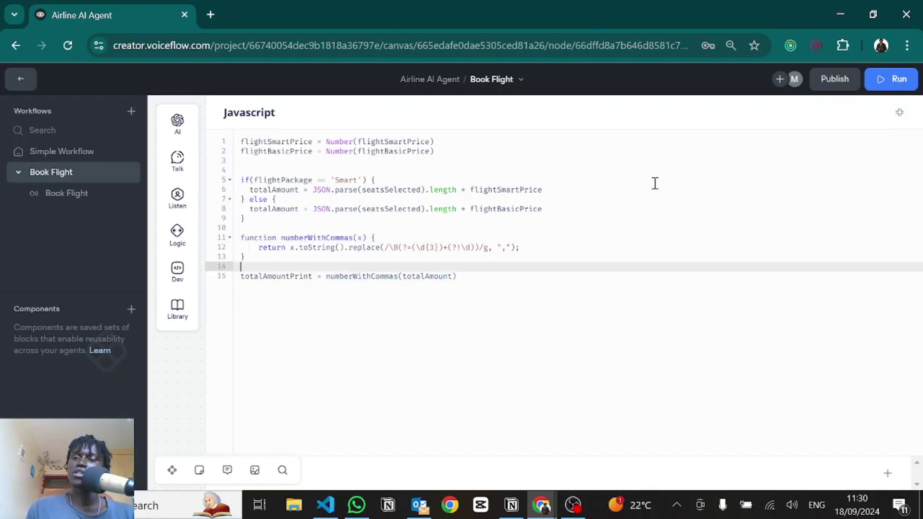
click(898, 112)
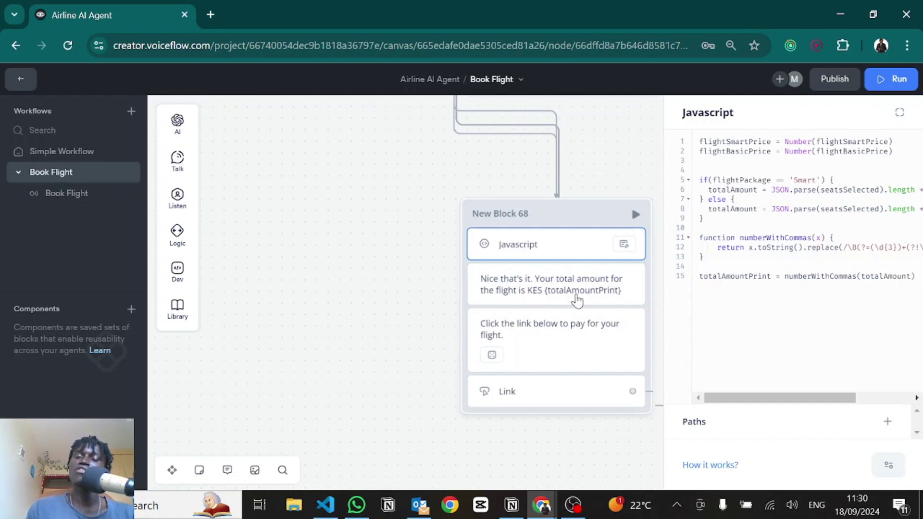
Step: Highlight totalAmountPrint on line 15 and close the JavaScript panel
double_click(729, 277)
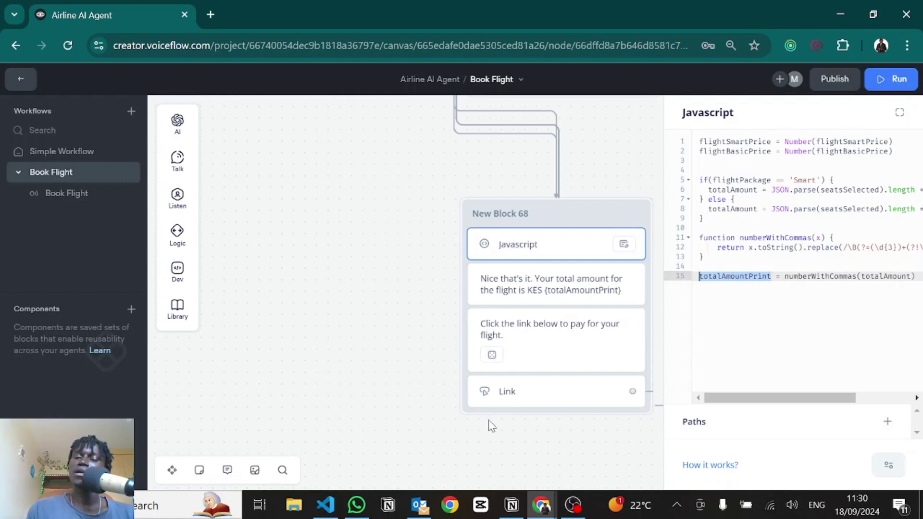
drag(465, 401, 389, 326)
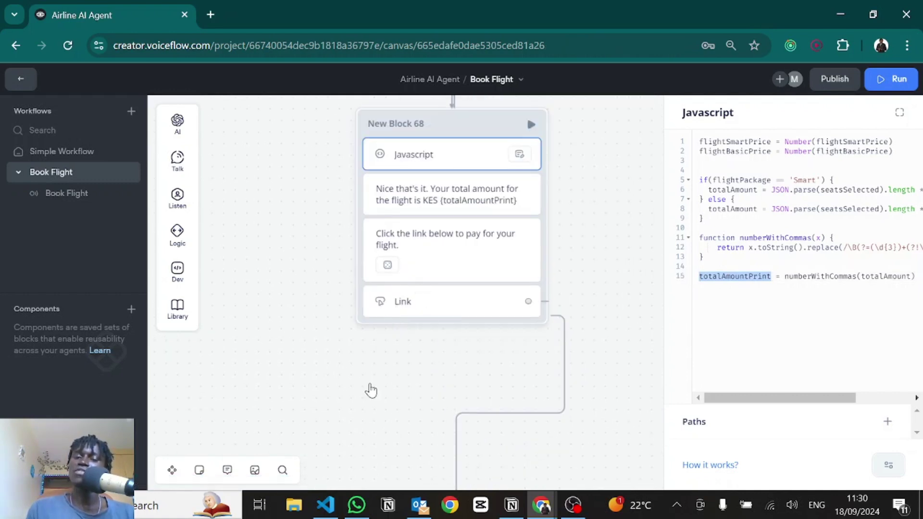
click(316, 206)
scroll(316, 200, down, 3)
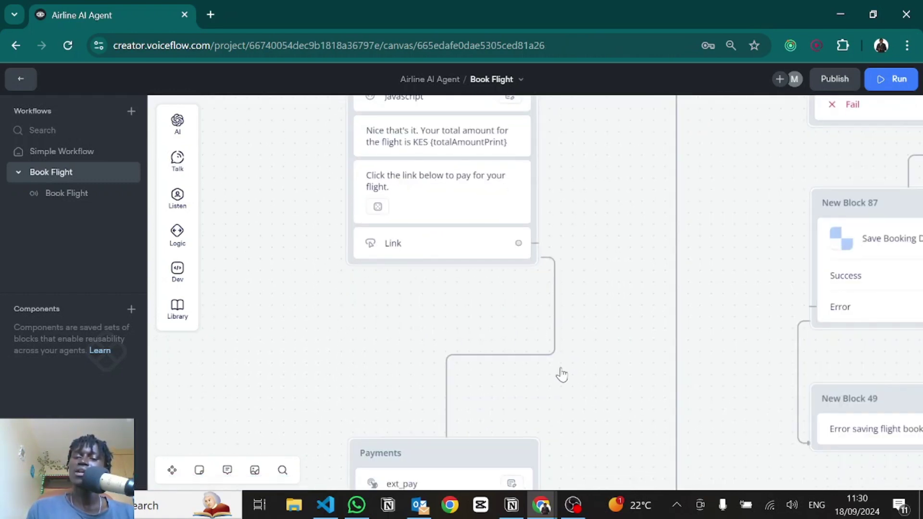
scroll(572, 271, down, 5)
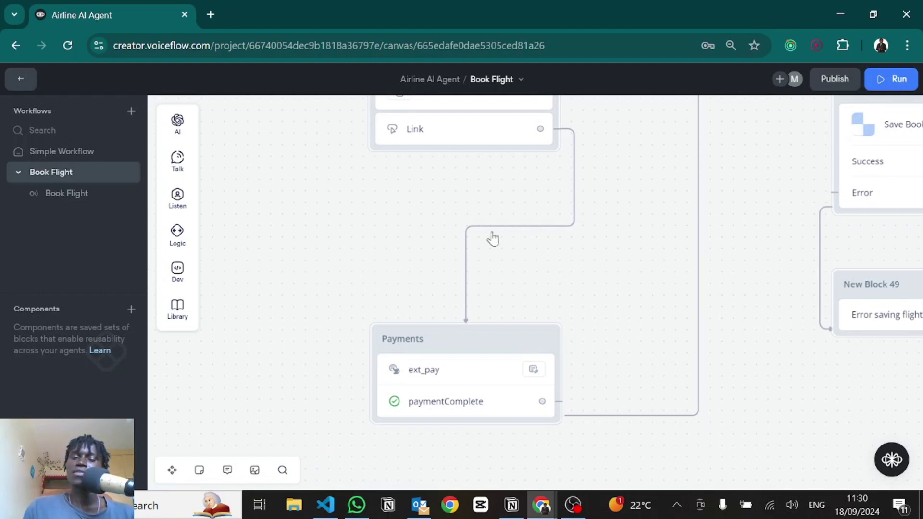
Step: Open the Payments block's ext_pay custom action and highlight its action name
click(445, 375)
drag(747, 154, 695, 155)
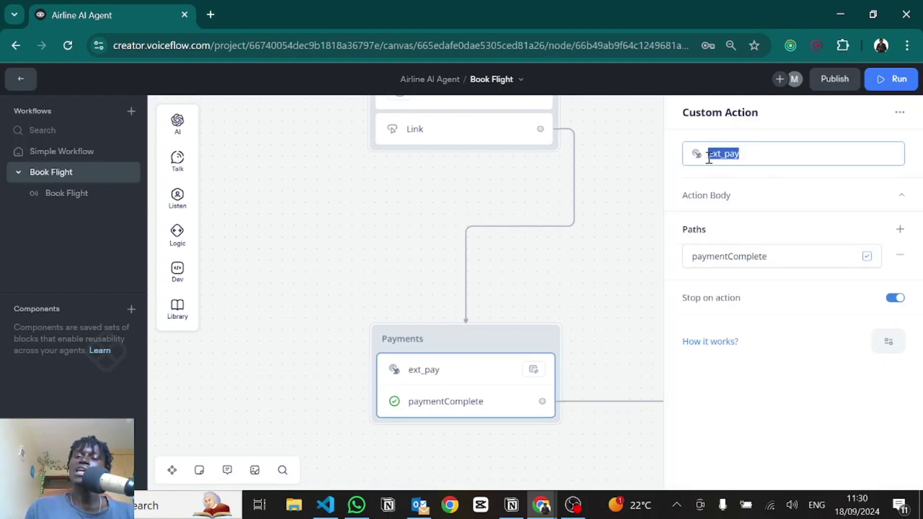
click(778, 159)
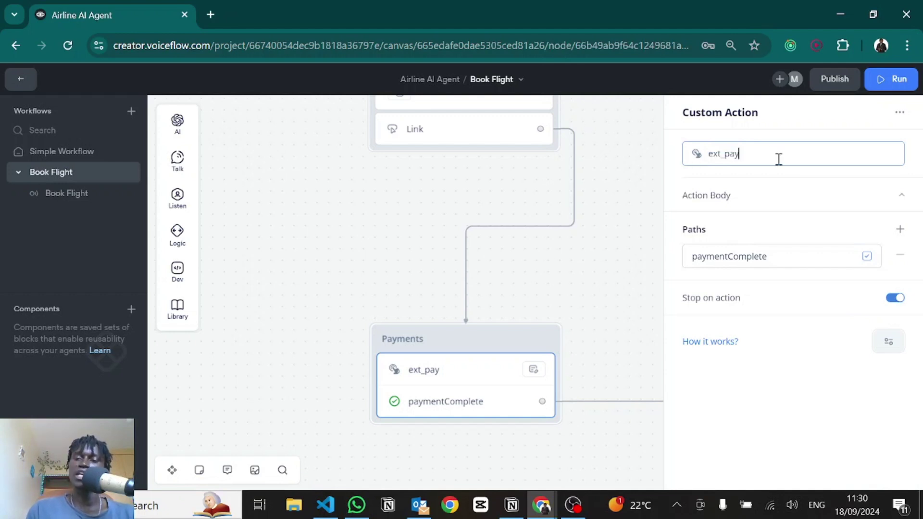
key(alt+Tab)
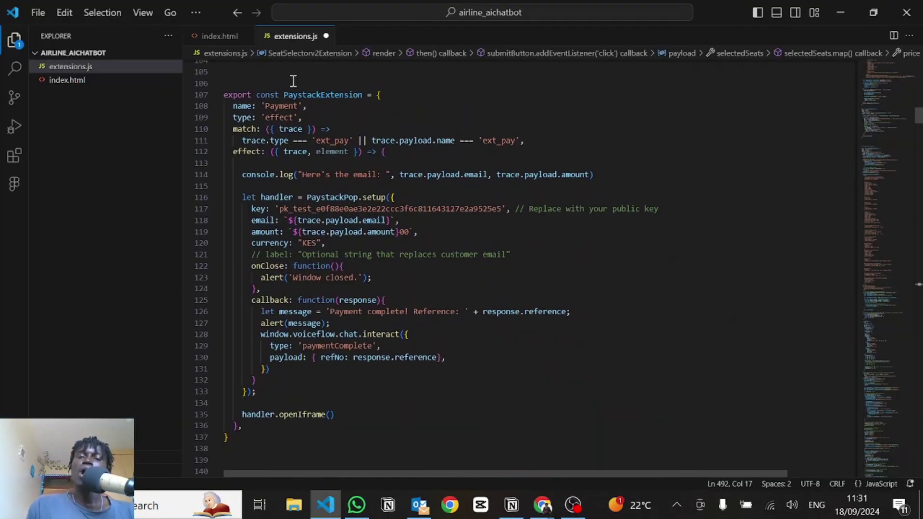
Step: Inspect PaystackExtension's name and effect type, then delete the element parameter from effect
click(304, 96)
double_click(304, 96)
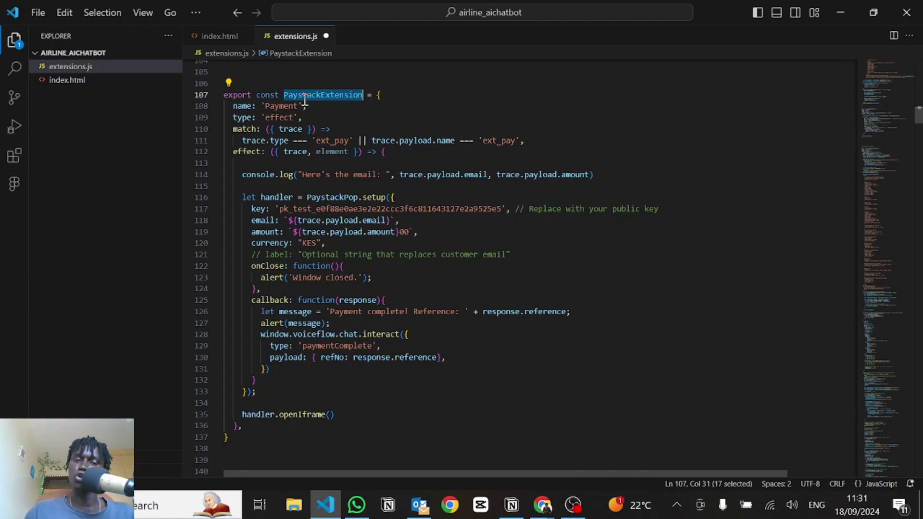
click(301, 116)
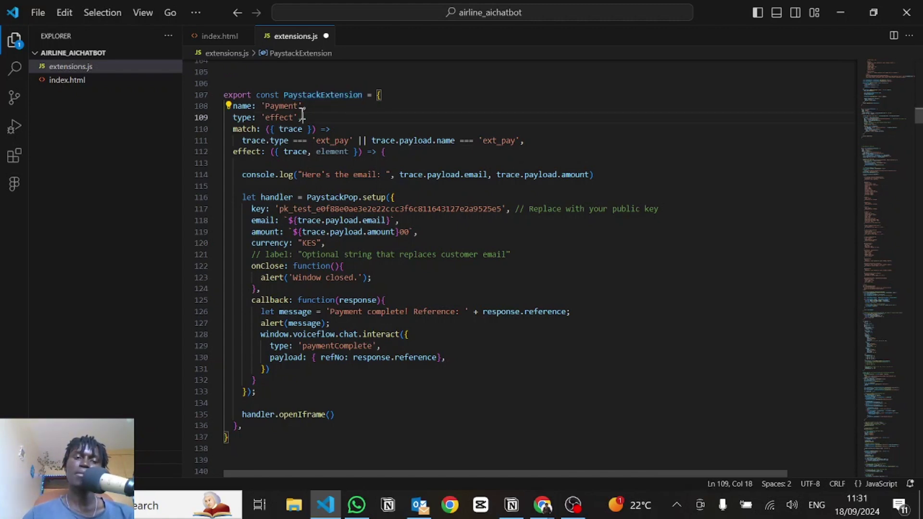
double_click(272, 117)
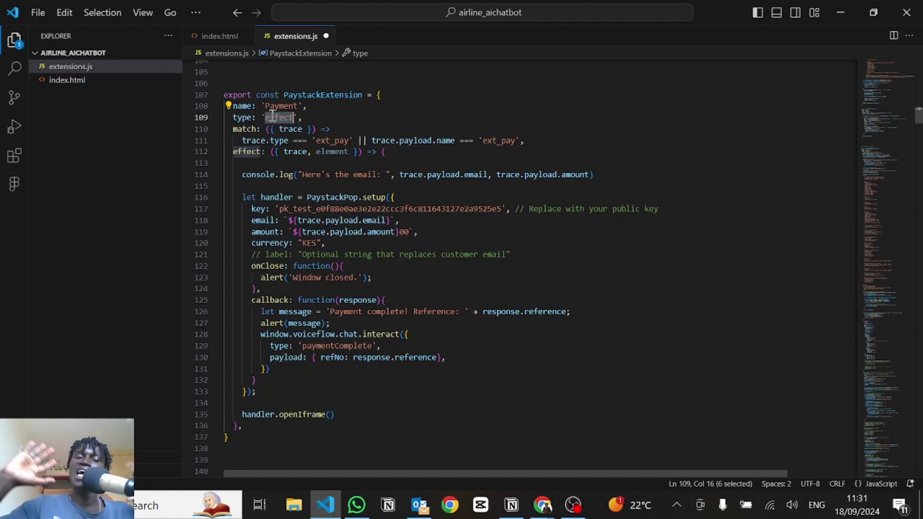
double_click(332, 152)
key(BackSpace)
key(BackSpace)
key(BackSpace)
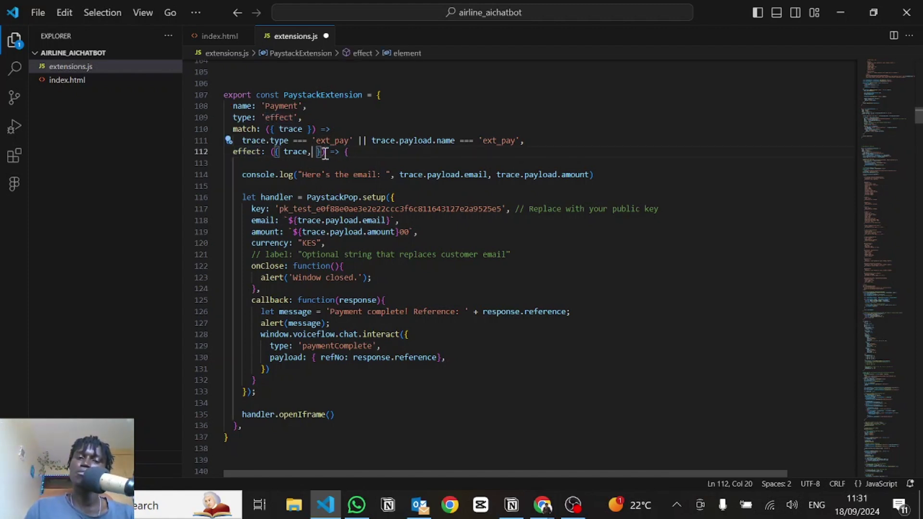
Step: Review the email and amount fields in line 114's log message
click(297, 151)
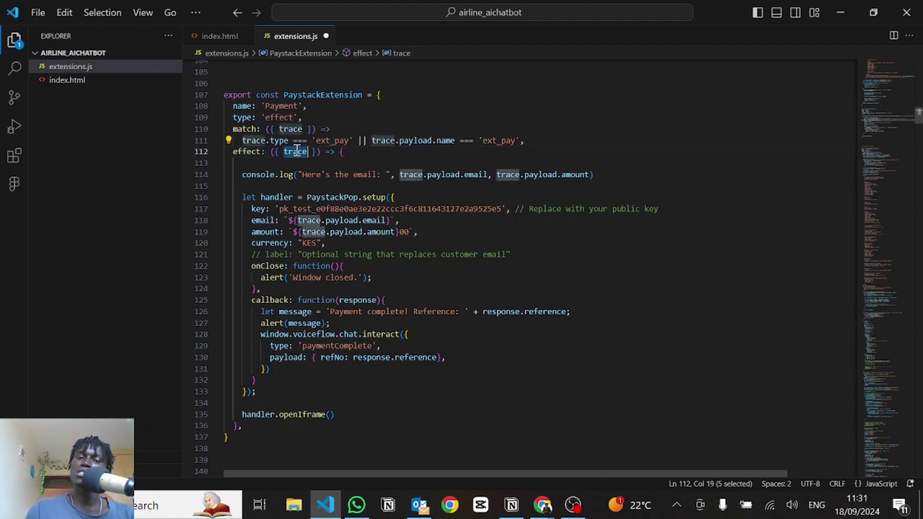
click(311, 174)
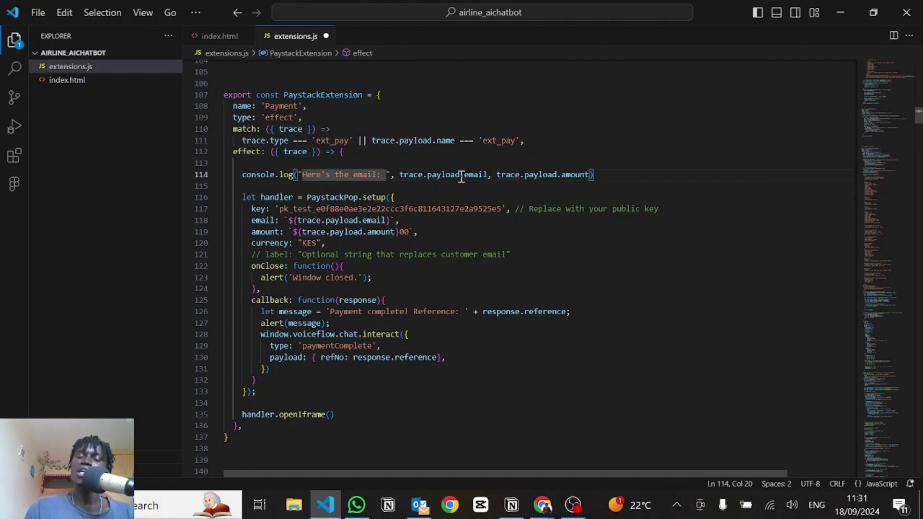
double_click(475, 175)
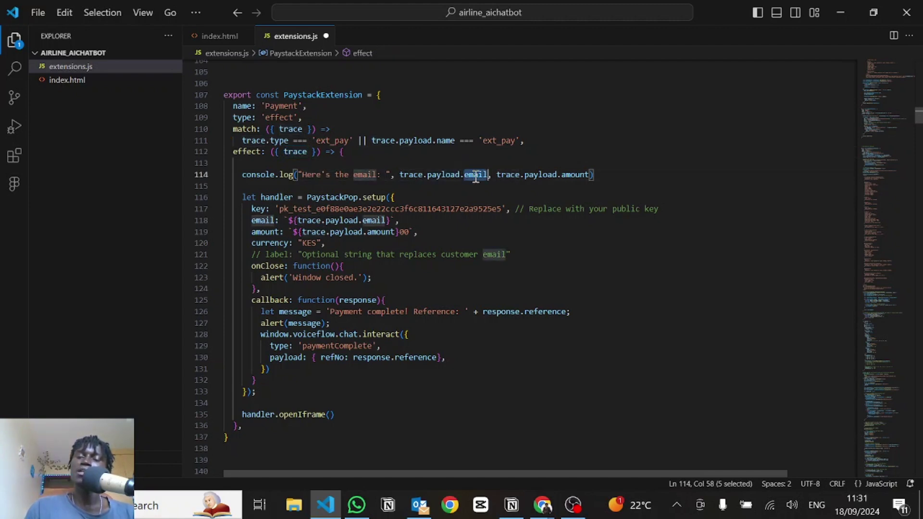
double_click(575, 174)
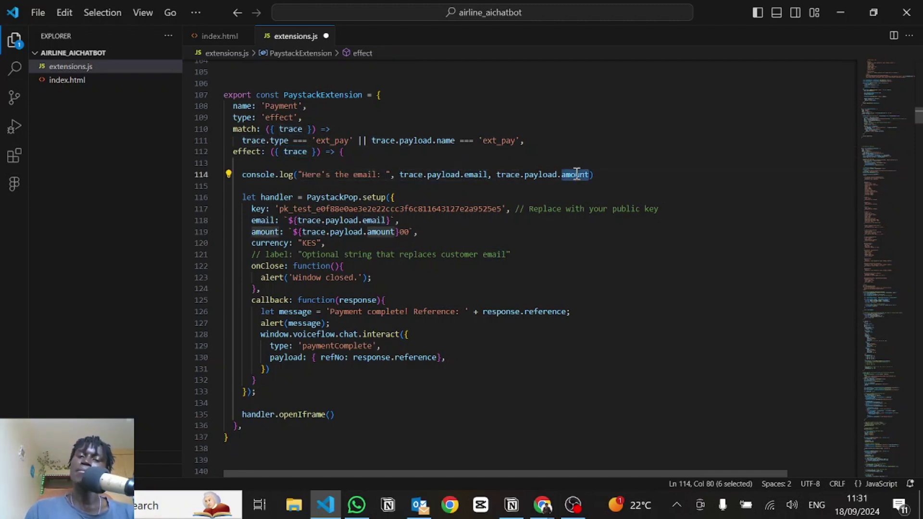
click(445, 162)
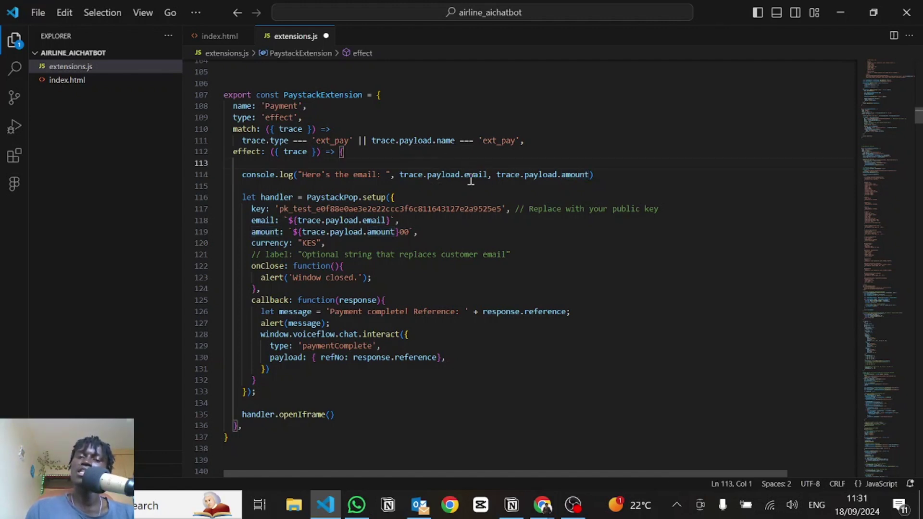
double_click(471, 174)
double_click(581, 173)
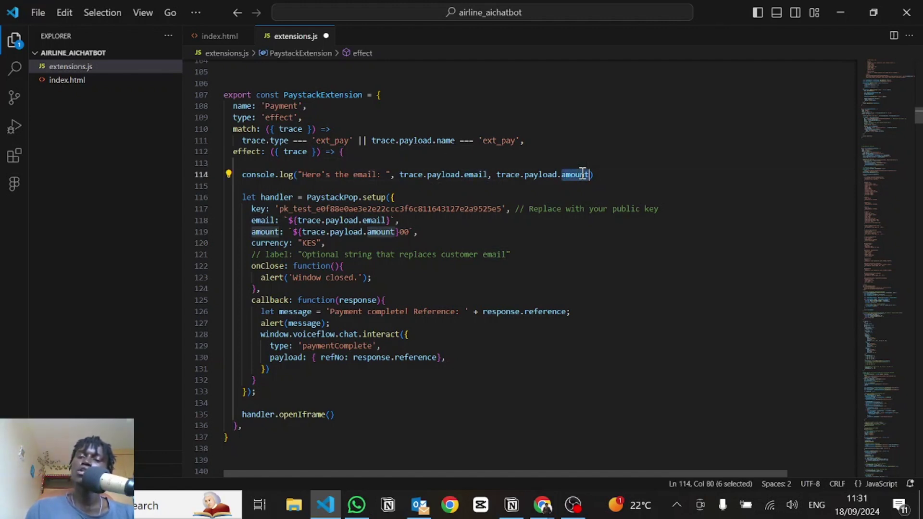
key(alt+Tab)
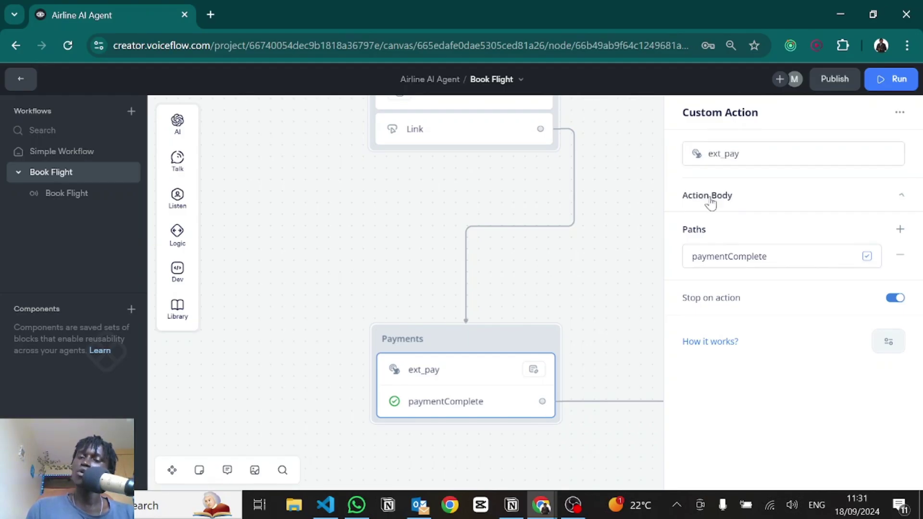
Step: Inspect ext_pay's JSON body sending the email and totalAmount, and its paymentComplete path
click(709, 198)
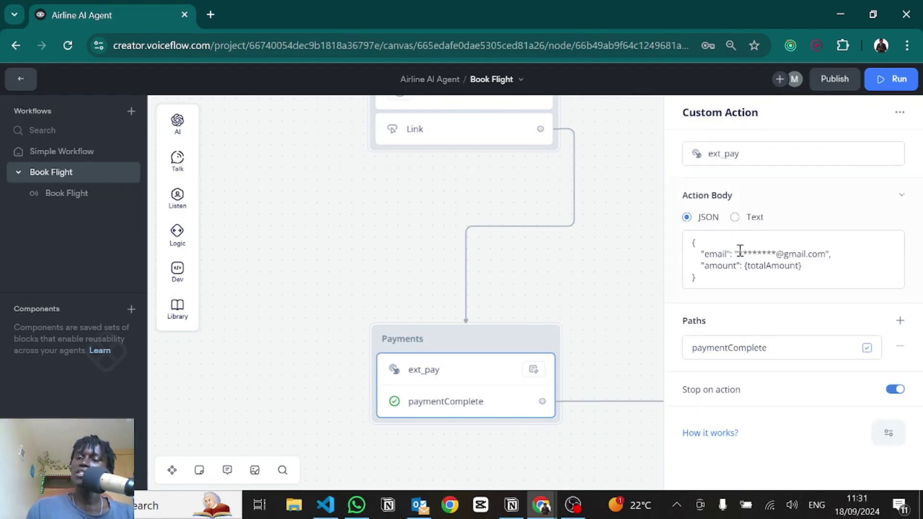
drag(737, 251, 776, 249)
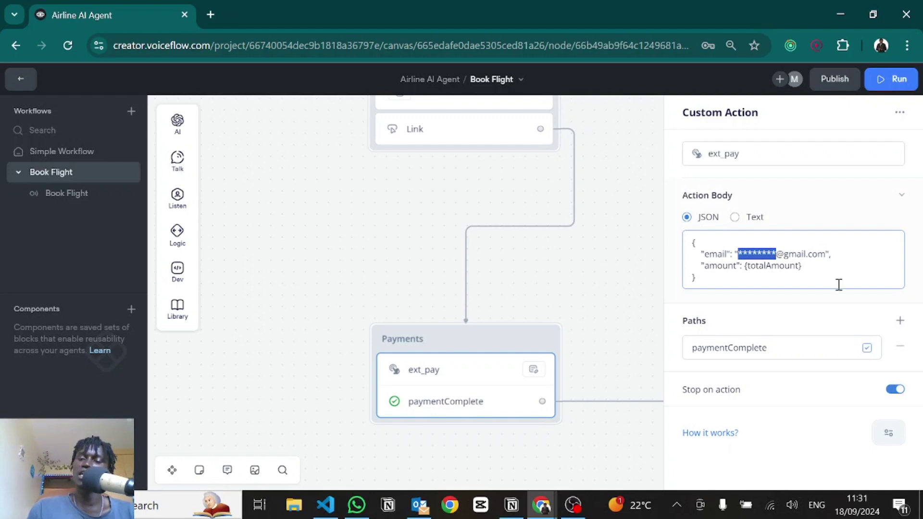
click(703, 262)
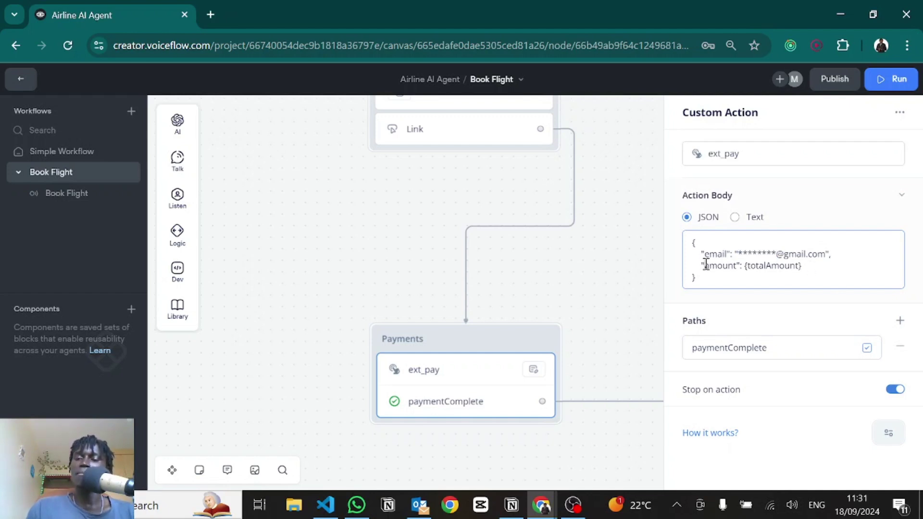
drag(812, 263, 742, 263)
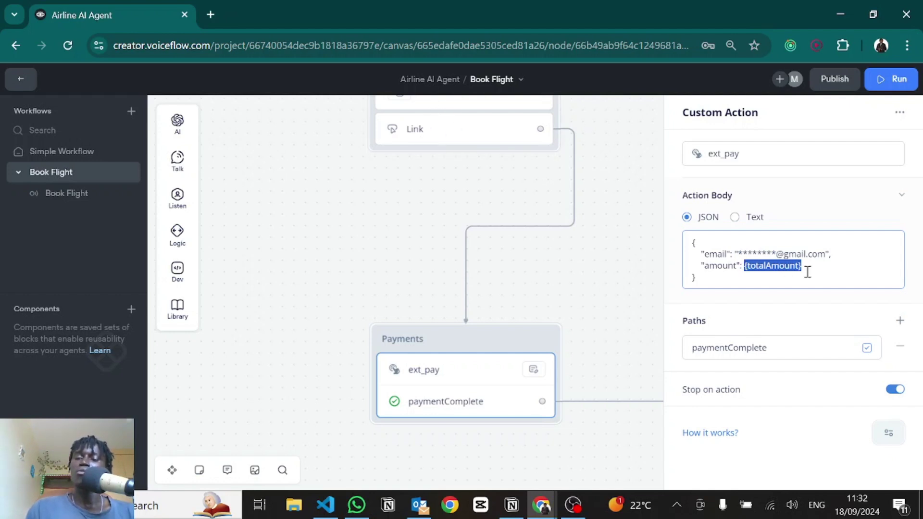
double_click(727, 349)
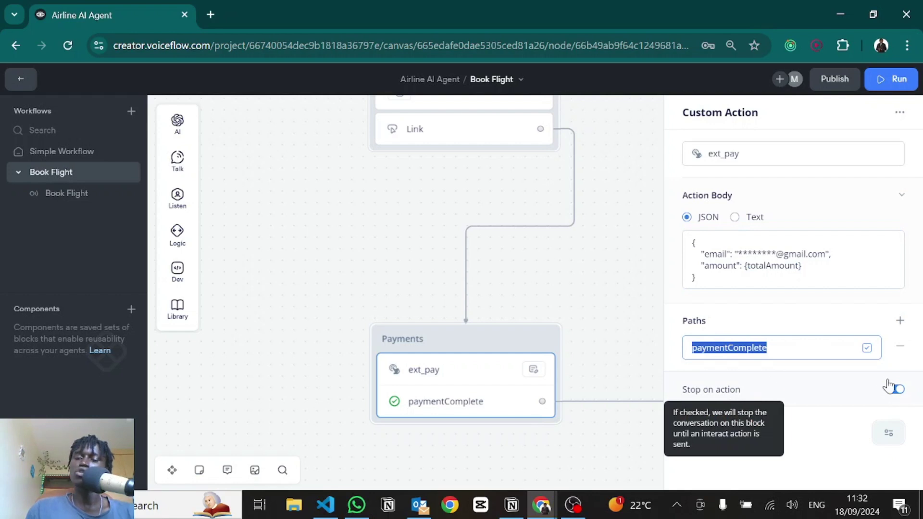
key(alt+Tab)
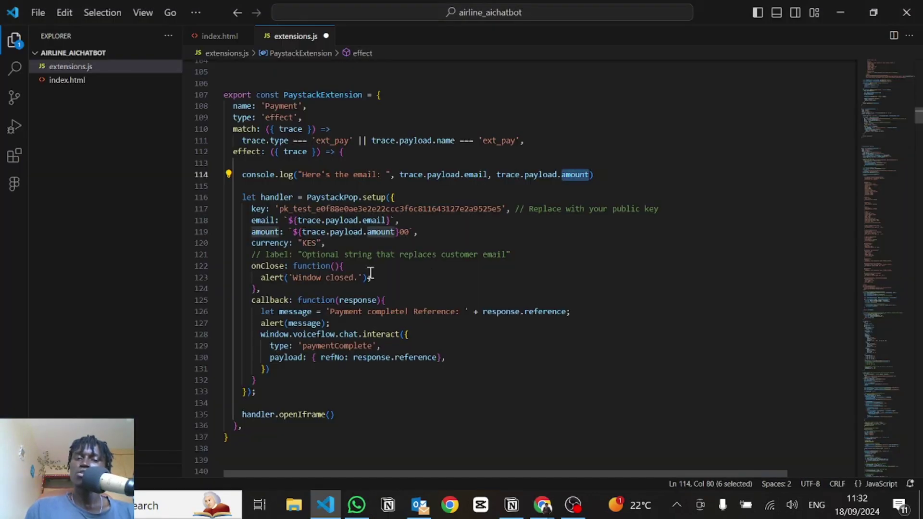
scroll(361, 268, down, 1)
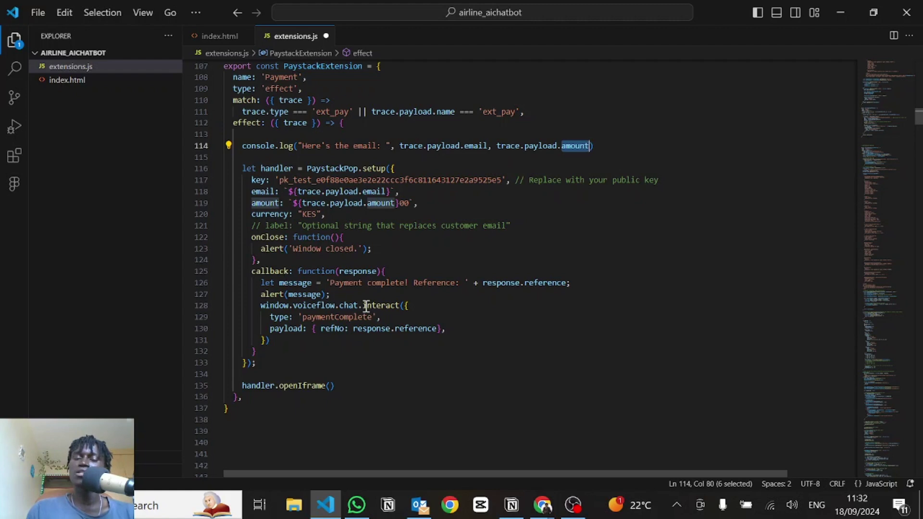
drag(401, 308, 265, 340)
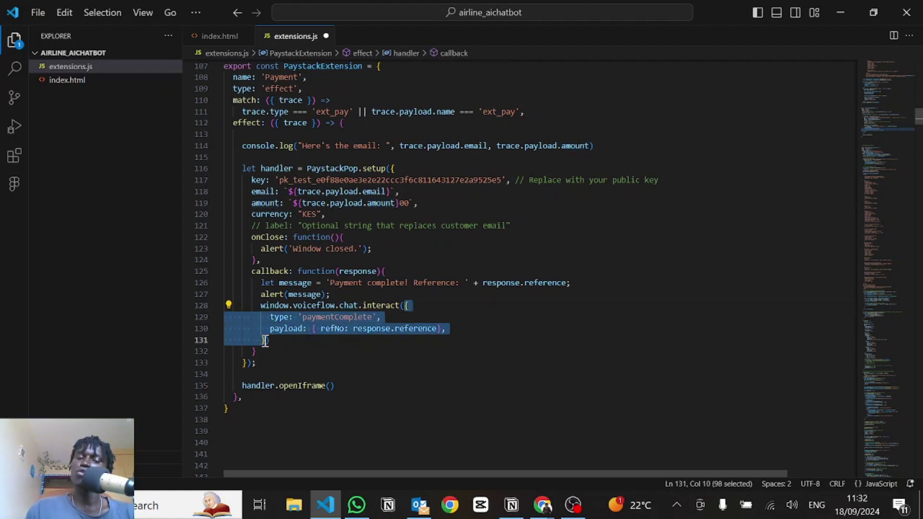
double_click(320, 317)
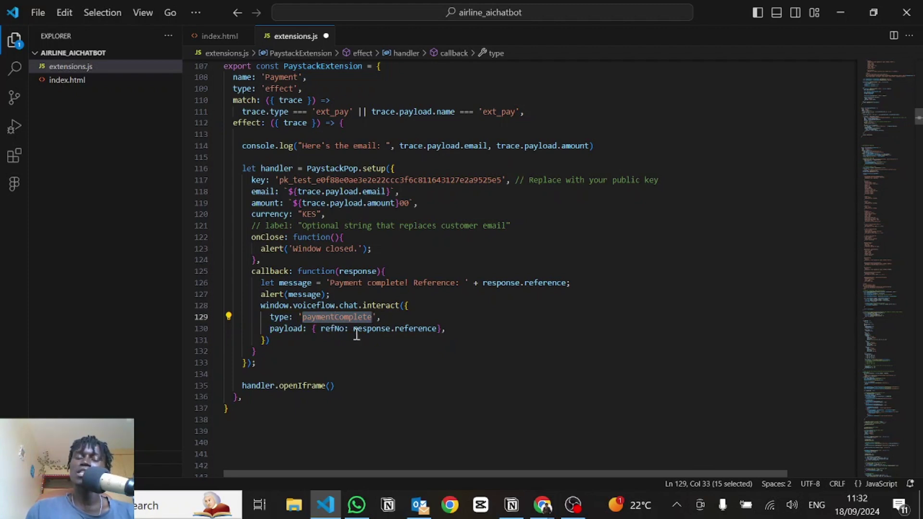
double_click(338, 331)
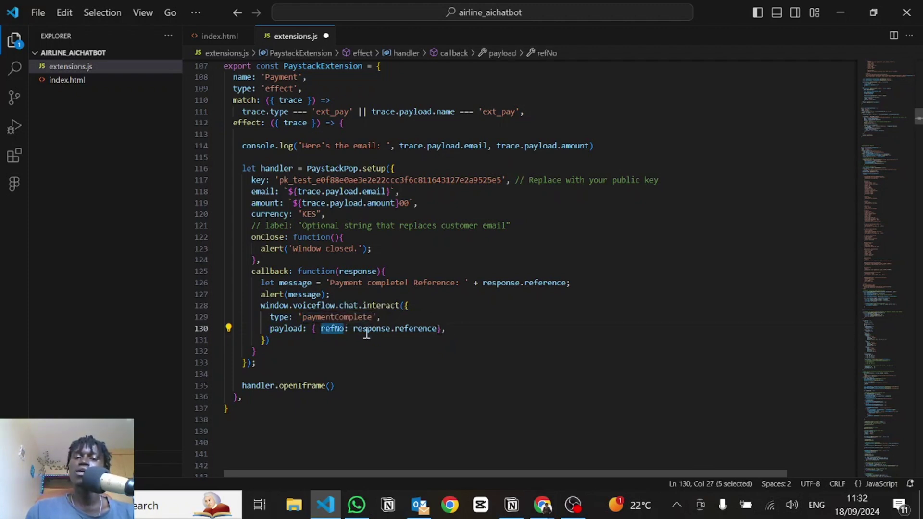
drag(358, 332, 434, 332)
click(435, 331)
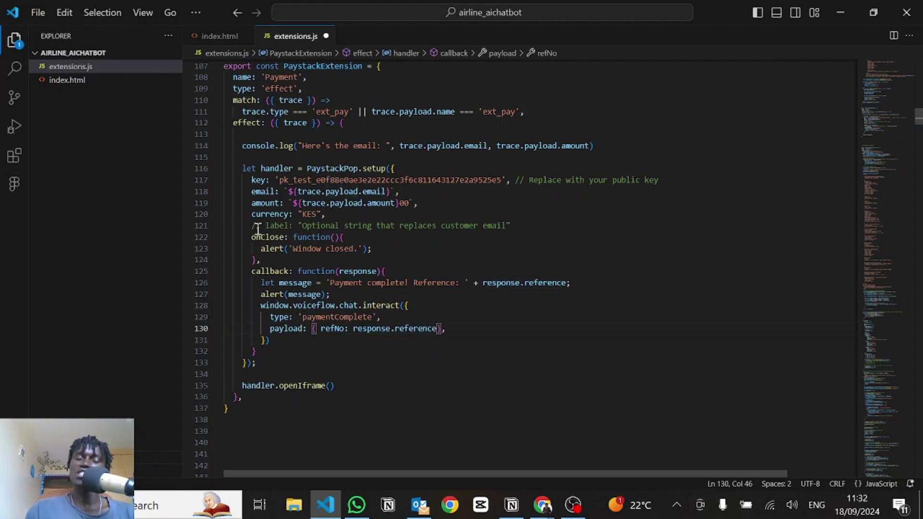
click(297, 354)
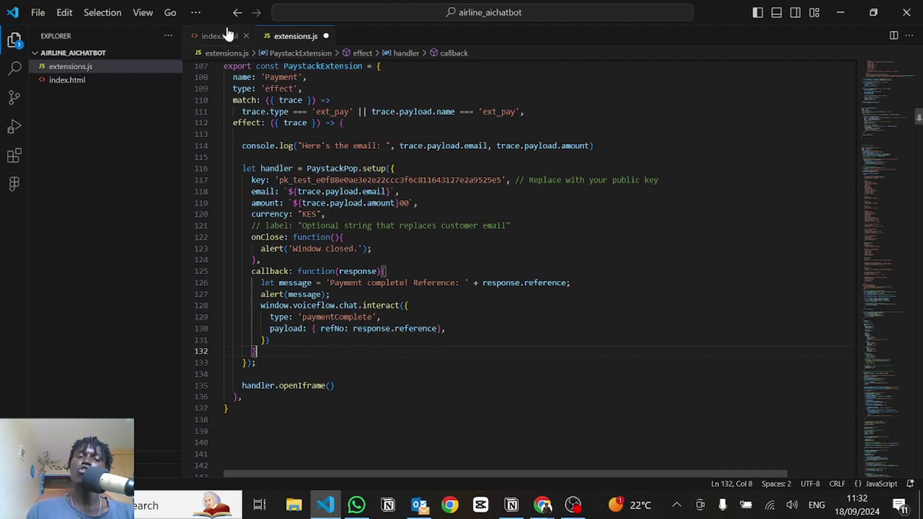
Step: In index.html, select the Paystack inline.js script tag on line 41
click(210, 37)
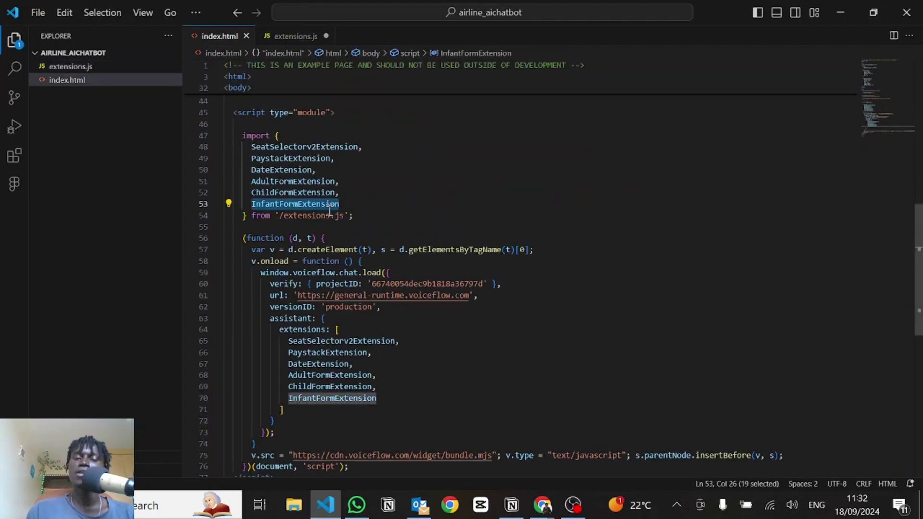
scroll(326, 206, up, 4)
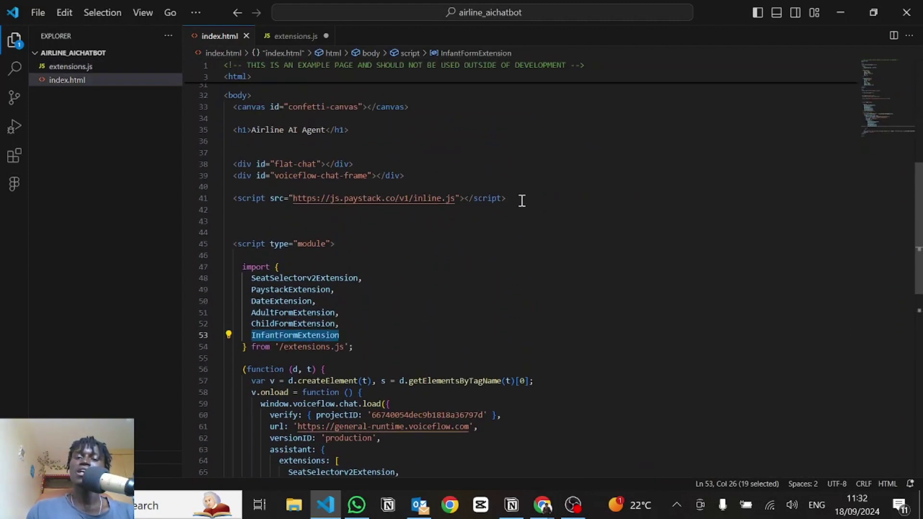
drag(521, 200, 233, 201)
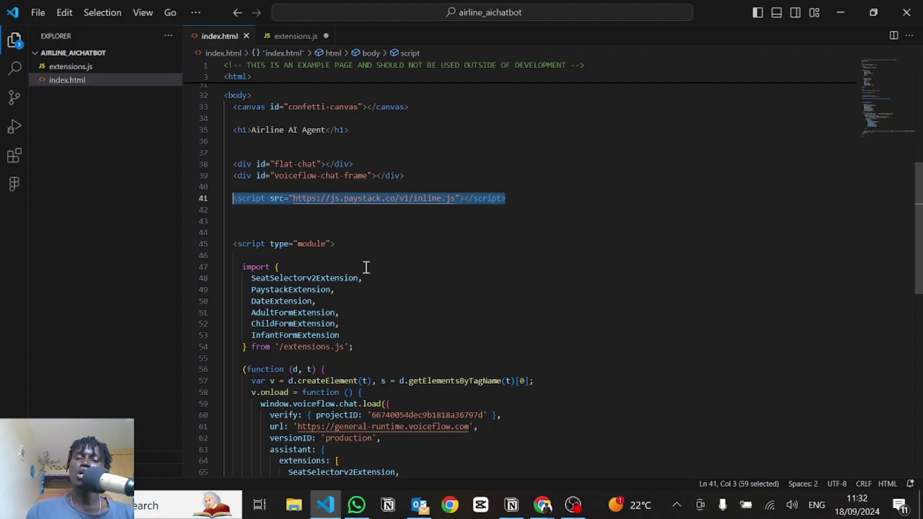
scroll(357, 306, down, 1)
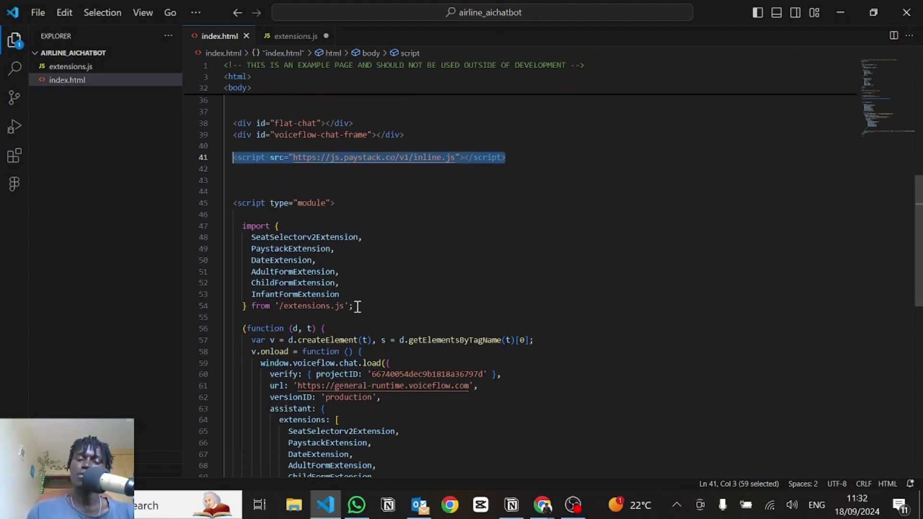
key(alt+Tab)
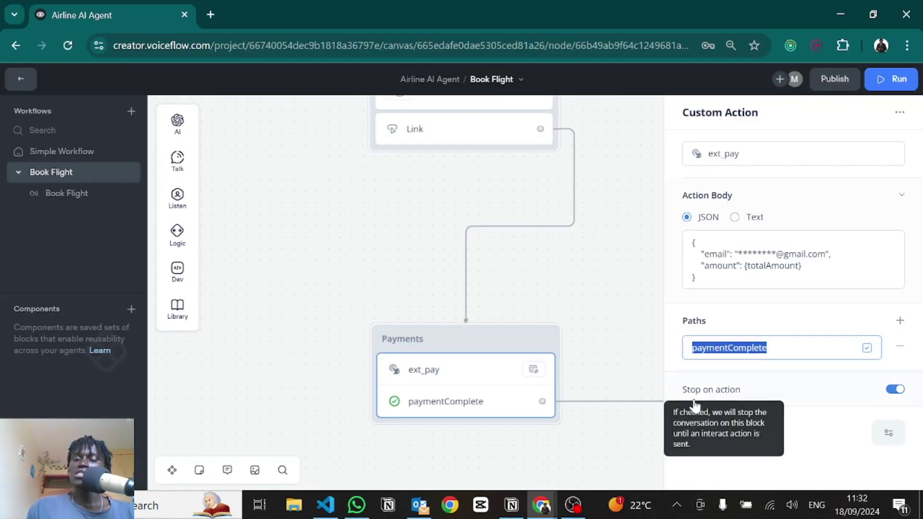
Step: Close ext_pay and inspect New Block 88's code setting paymentId from last_event.payload.refNo
scroll(388, 328, right, 5)
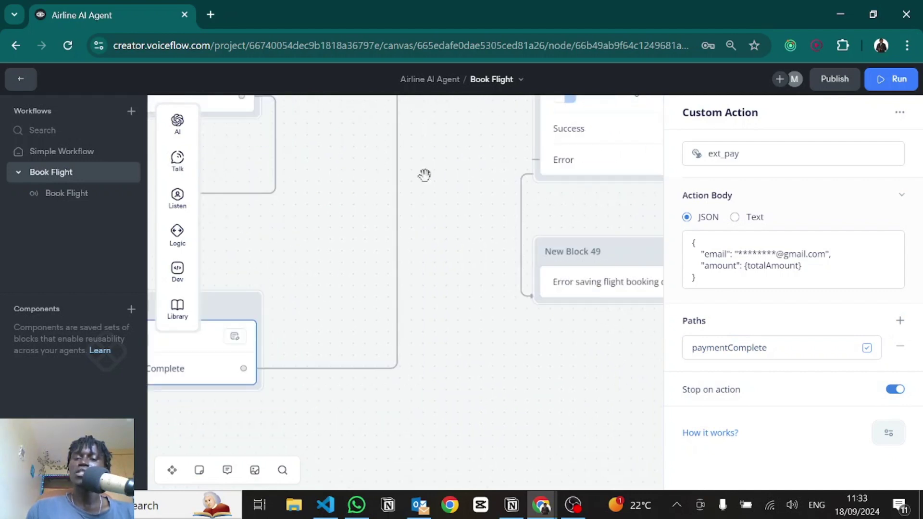
click(379, 381)
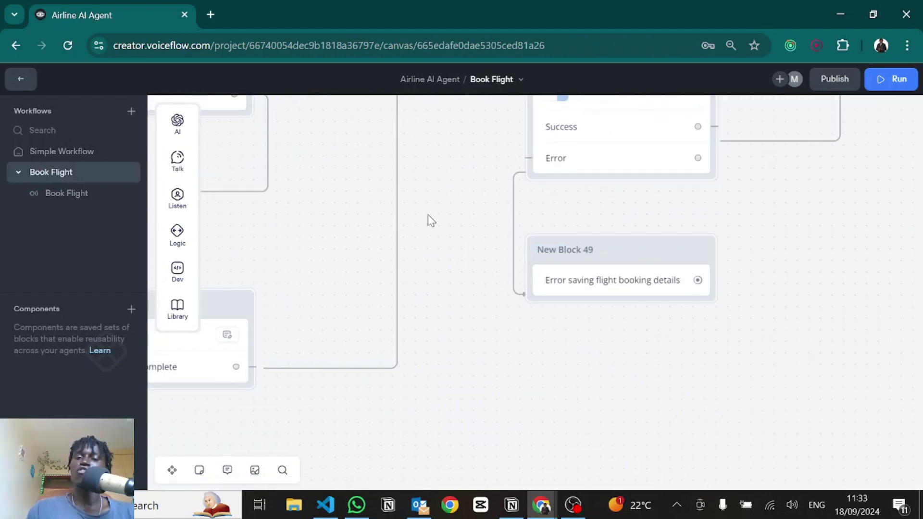
scroll(442, 183, up, 4)
scroll(451, 333, up, 3)
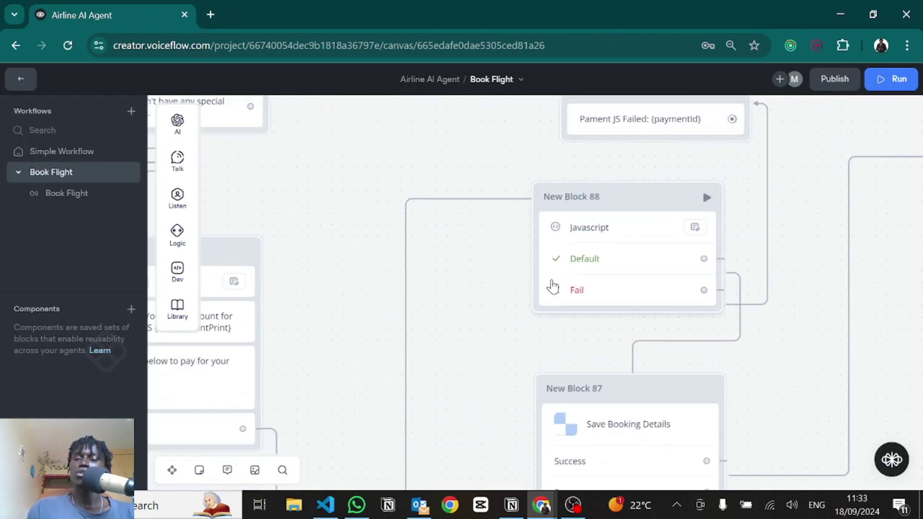
click(620, 267)
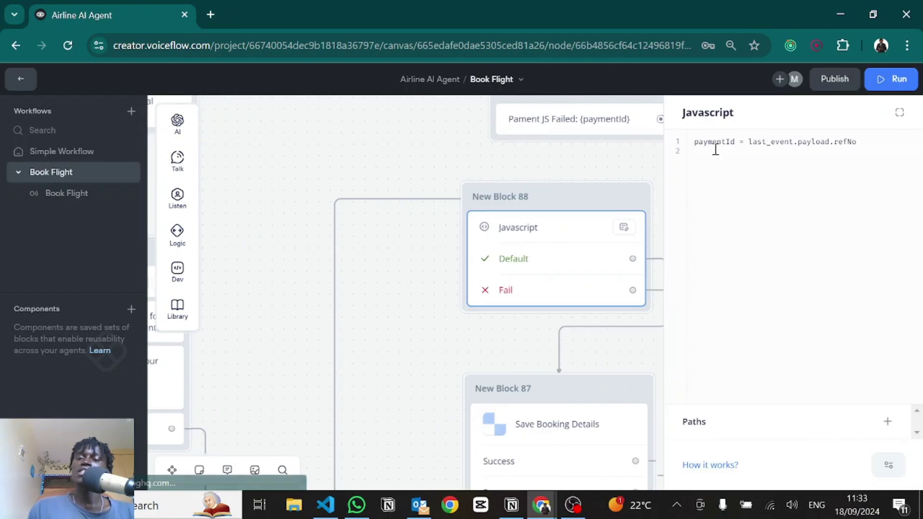
double_click(716, 142)
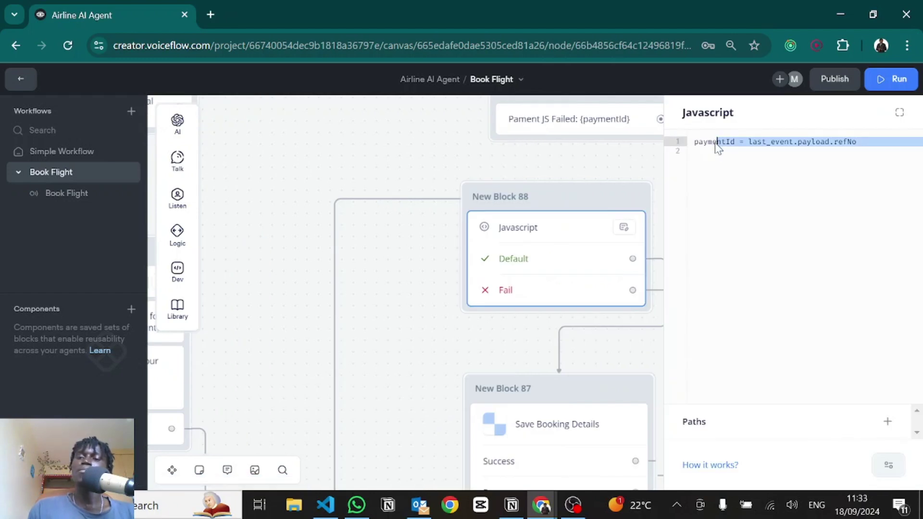
double_click(828, 141)
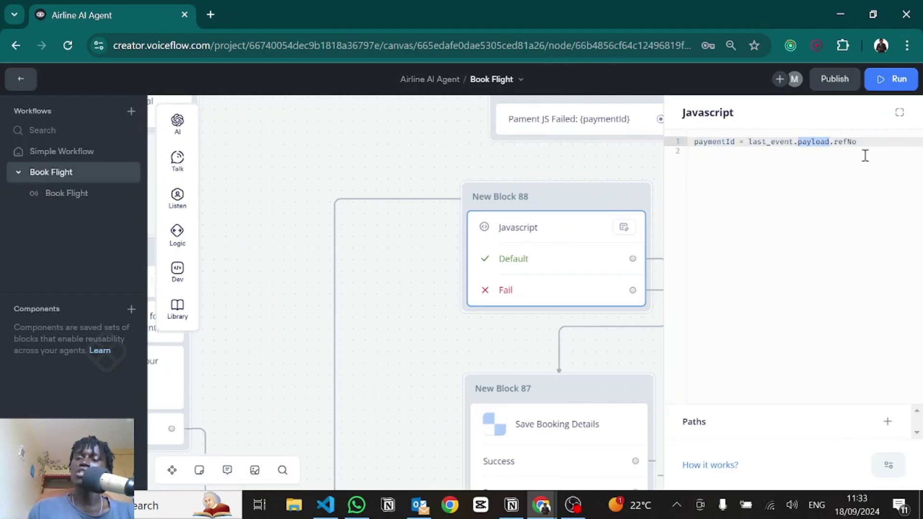
click(848, 150)
double_click(849, 141)
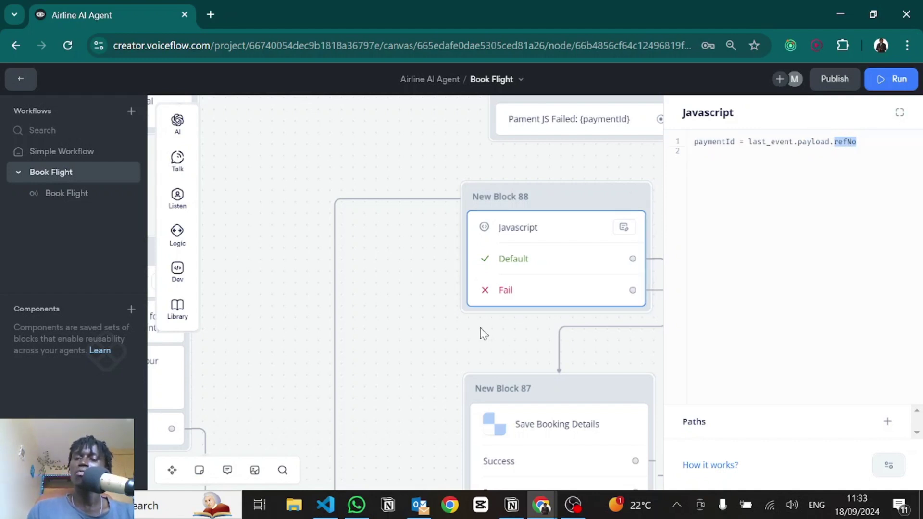
drag(482, 332, 482, 237)
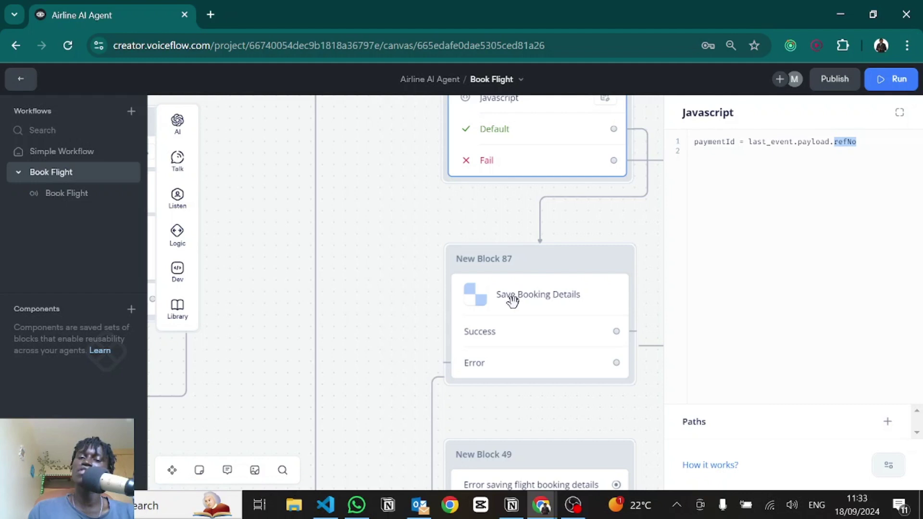
Step: Open New Block 87's Save Booking Details step and then its function editor
click(513, 301)
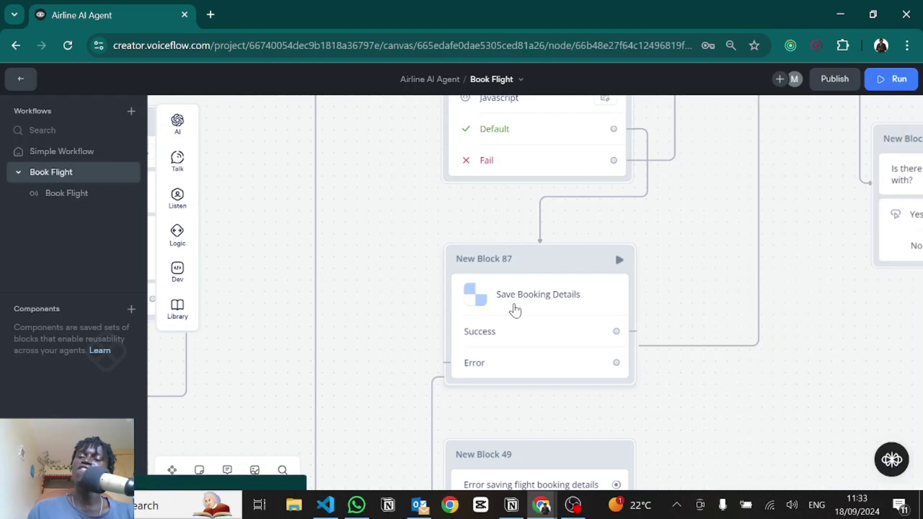
click(514, 309)
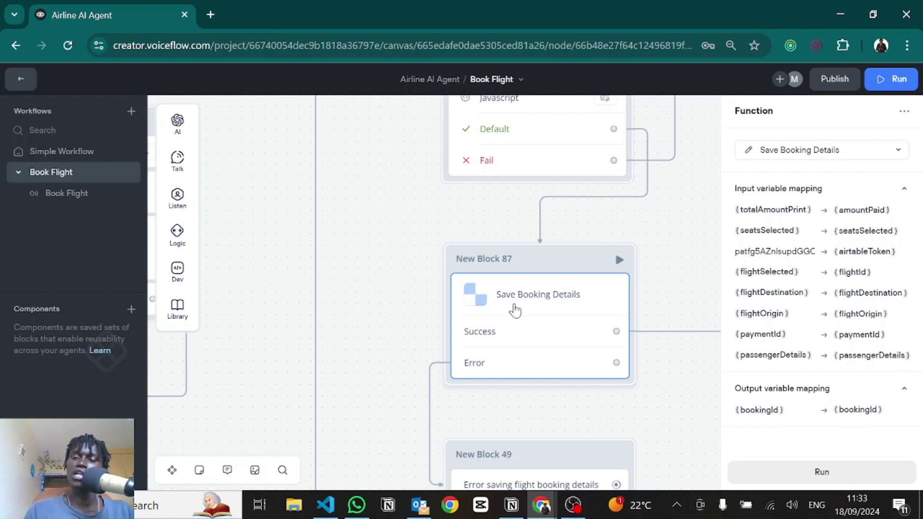
click(749, 152)
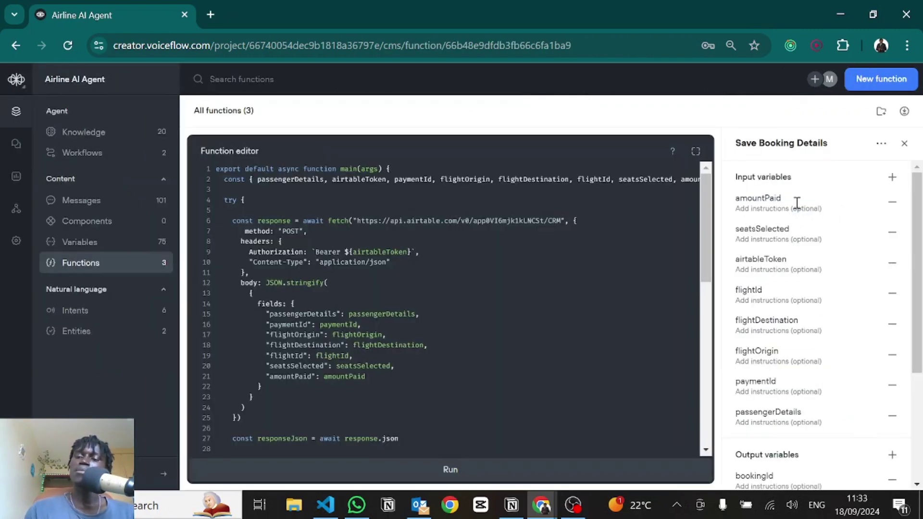
Step: Point out the airtableToken, passengerDetails and paymentId inputs and the bookingId output
scroll(817, 327, down, 3)
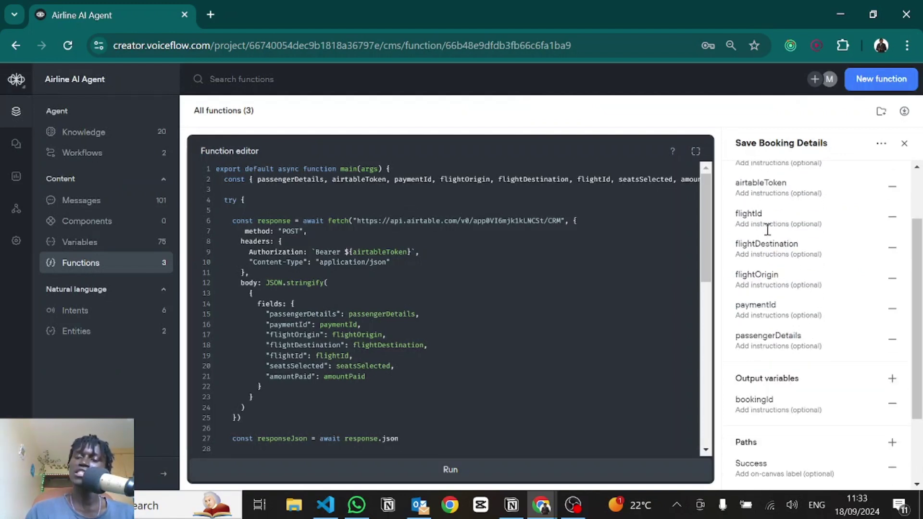
scroll(768, 219, up, 3)
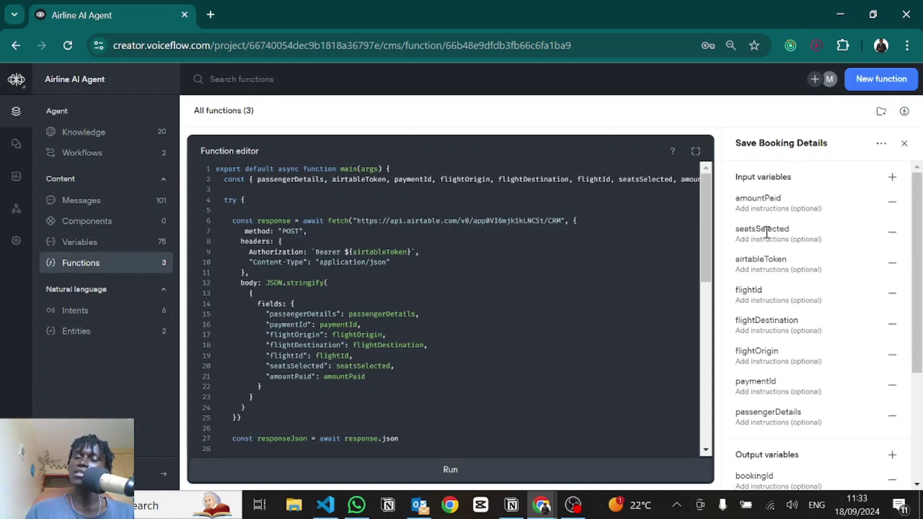
double_click(745, 259)
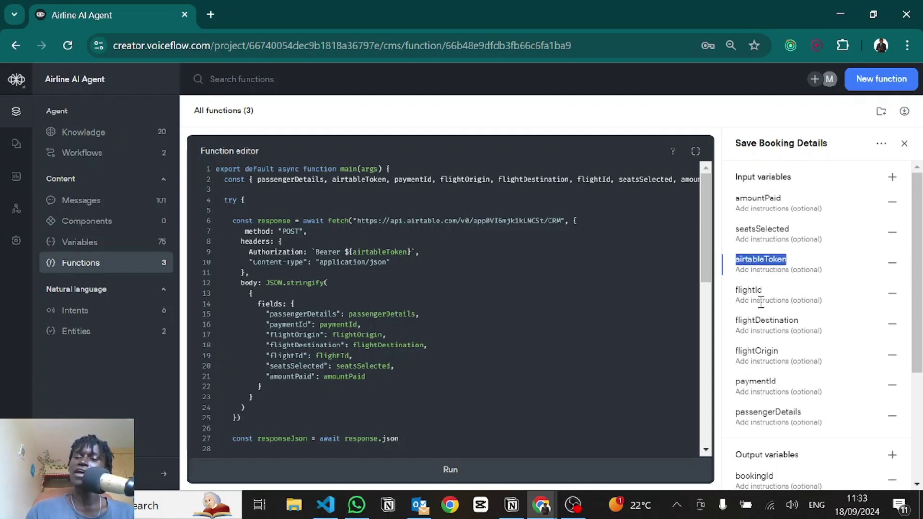
scroll(769, 269, down, 3)
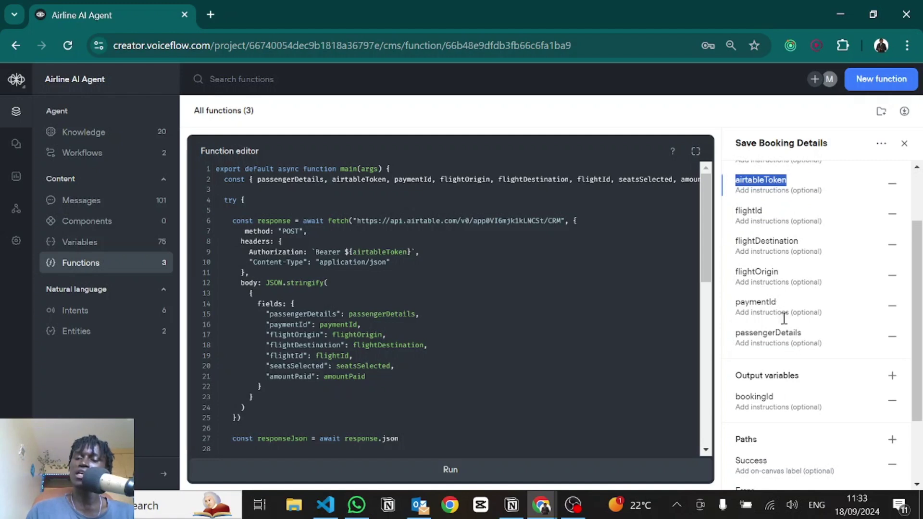
double_click(770, 332)
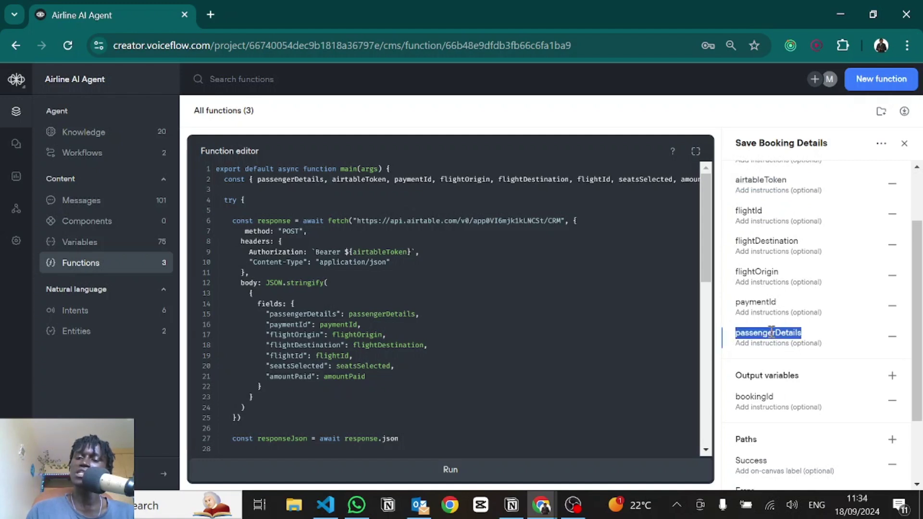
double_click(755, 303)
double_click(747, 397)
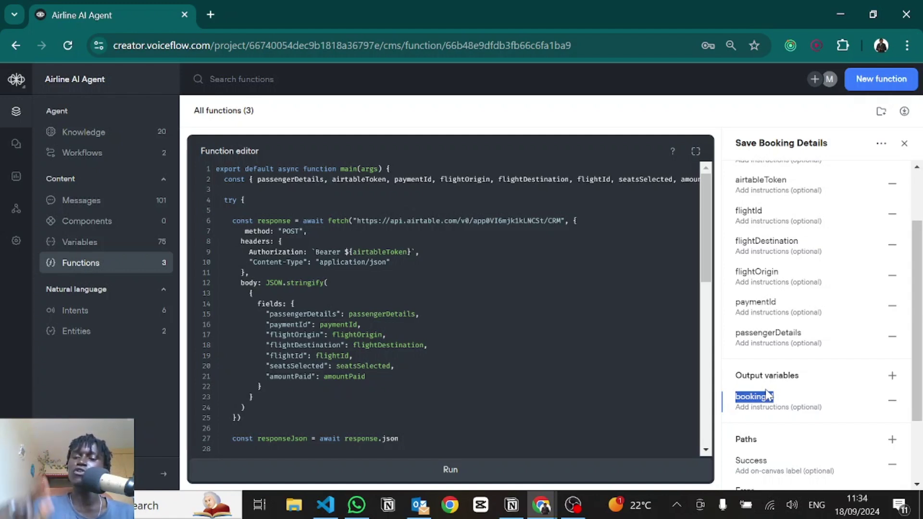
click(772, 396)
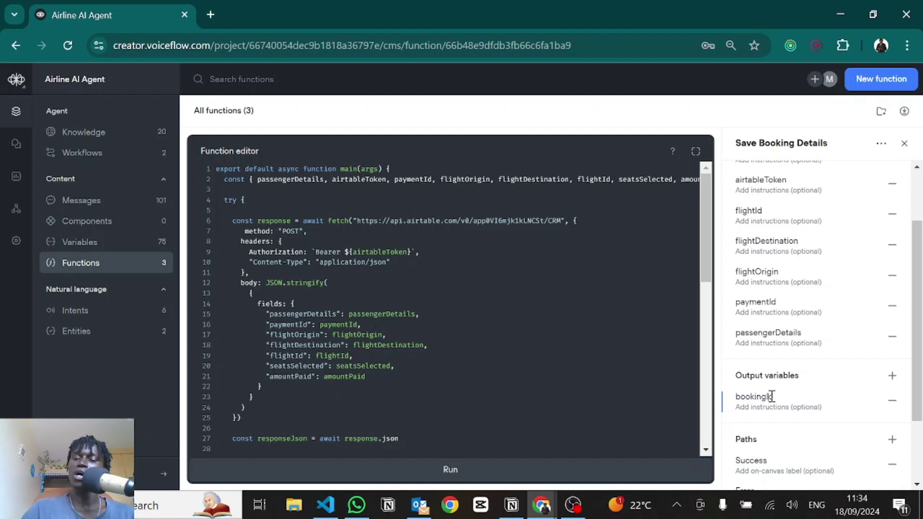
Step: Mark the Success and Error paths, then expand the function code fullscreen
scroll(771, 395, down, 3)
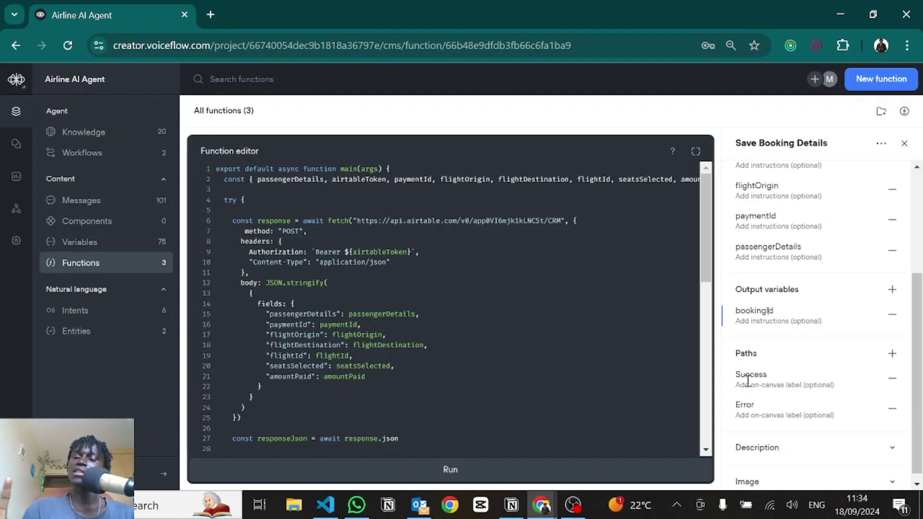
click(748, 380)
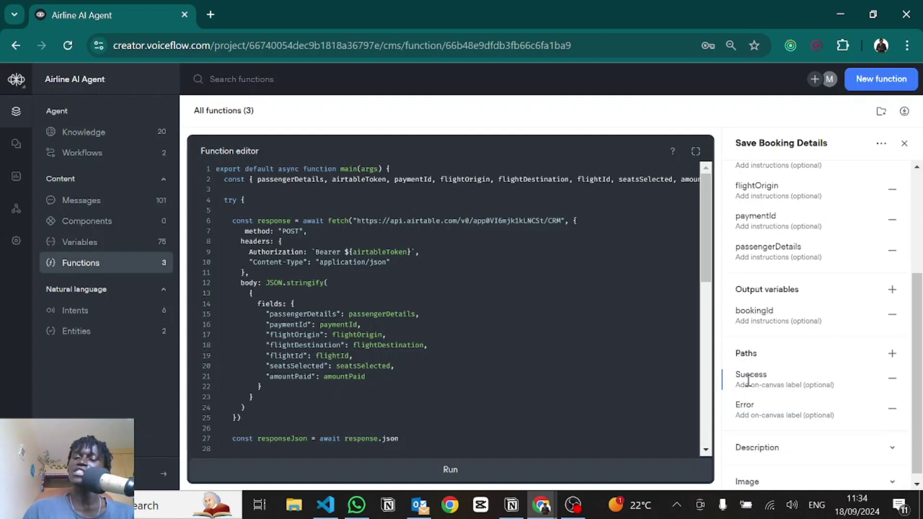
double_click(747, 378)
double_click(746, 404)
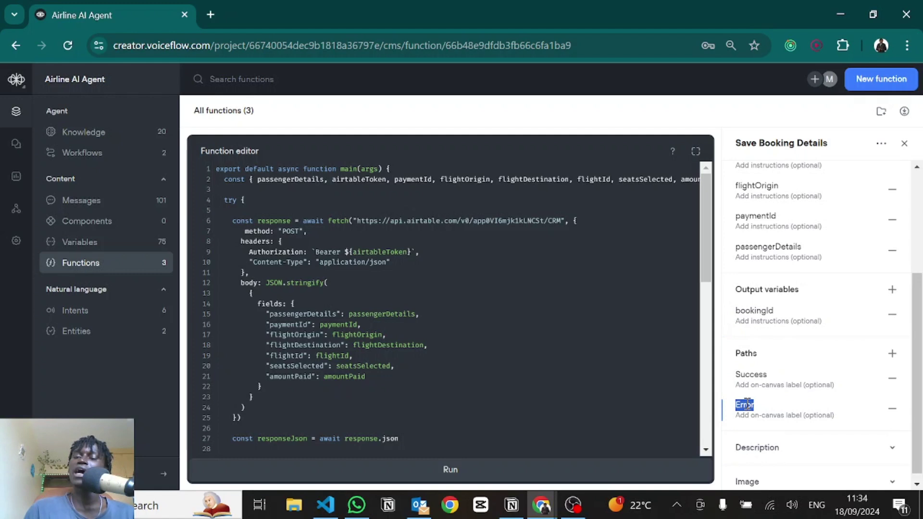
scroll(747, 404, down, 1)
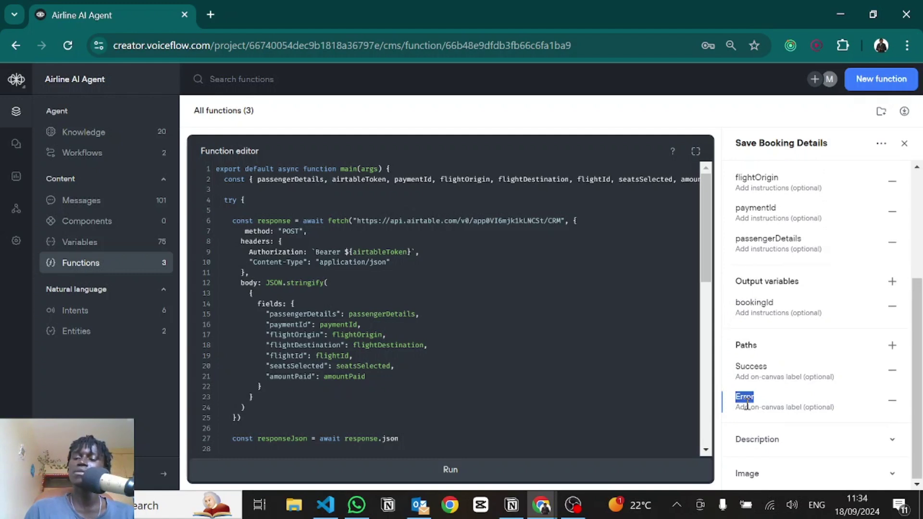
click(695, 152)
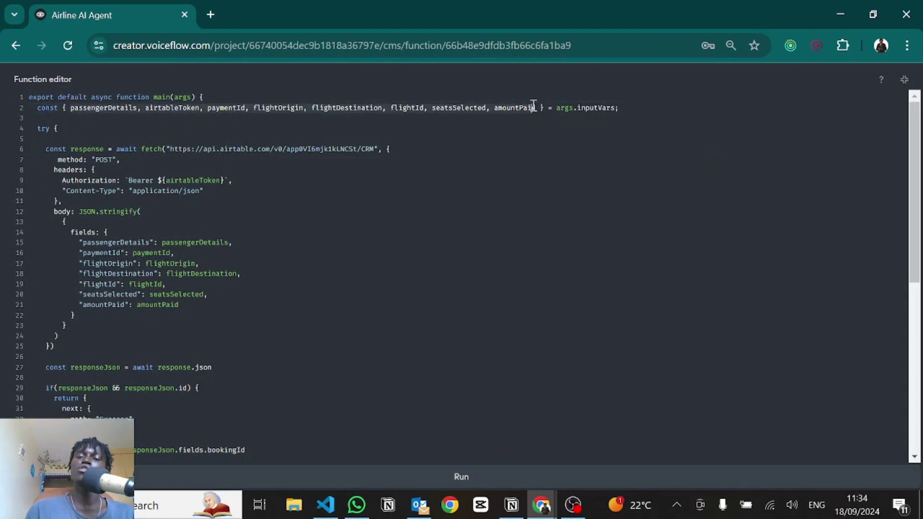
click(173, 98)
scroll(125, 101, down, 1)
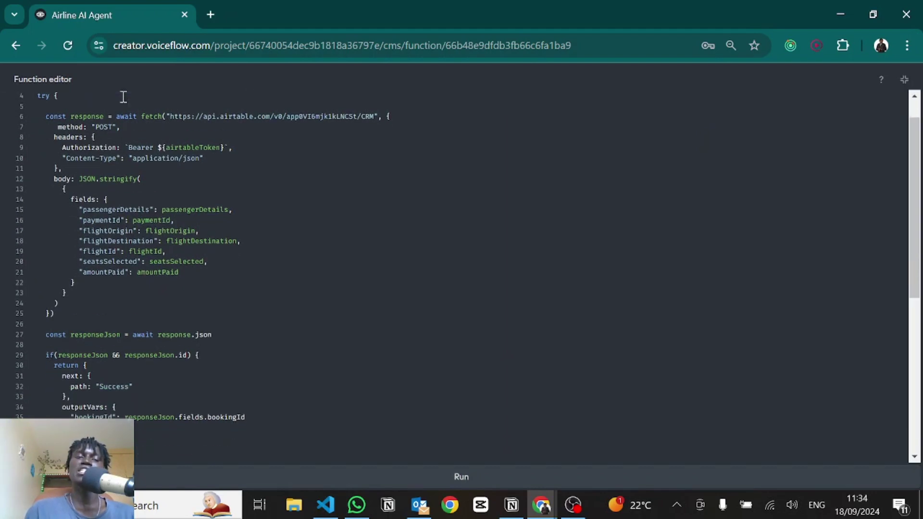
scroll(67, 124, up, 1)
drag(50, 127, 177, 428)
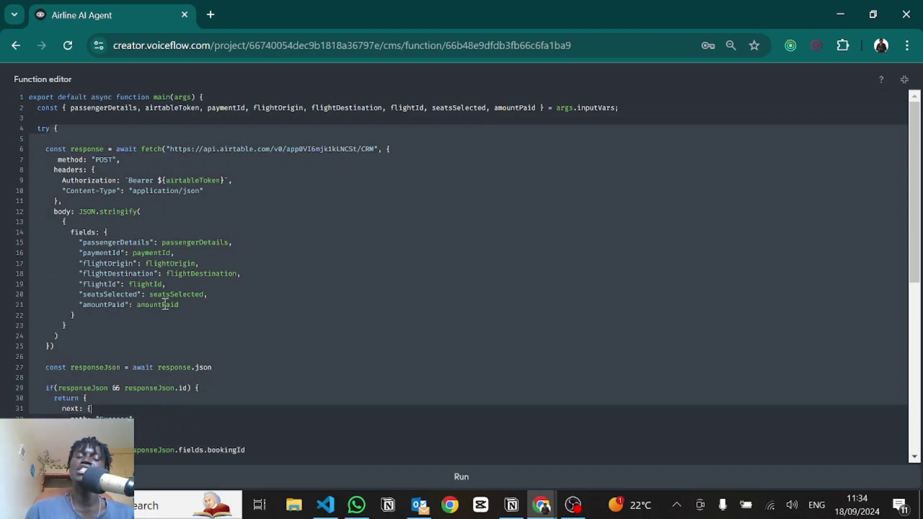
scroll(165, 305, down, 5)
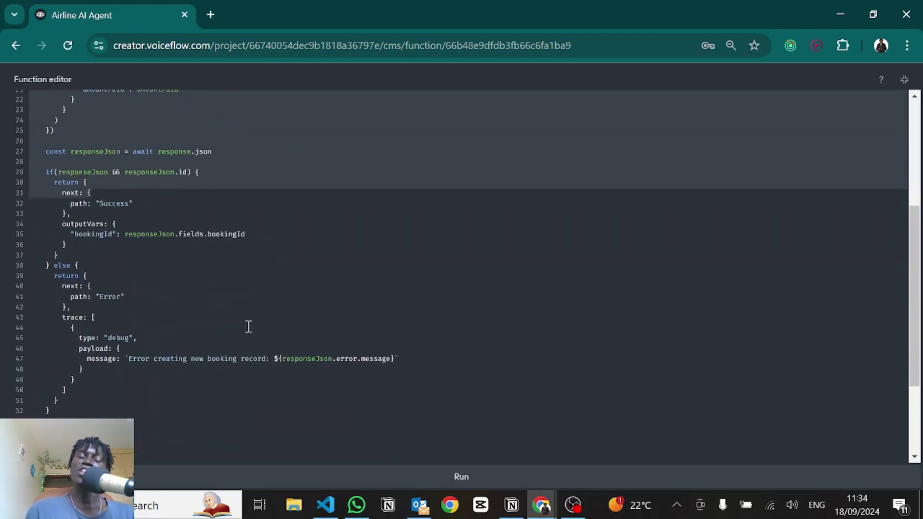
scroll(249, 327, down, 3)
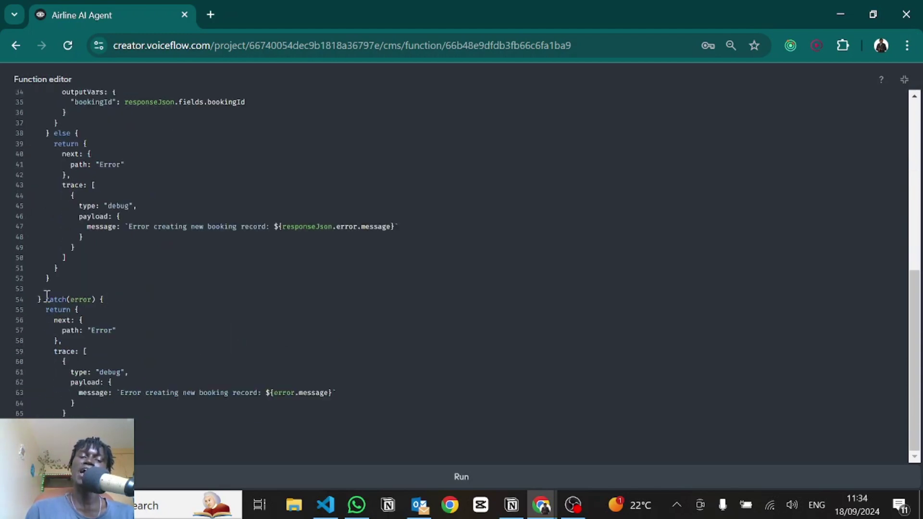
drag(46, 296, 89, 299)
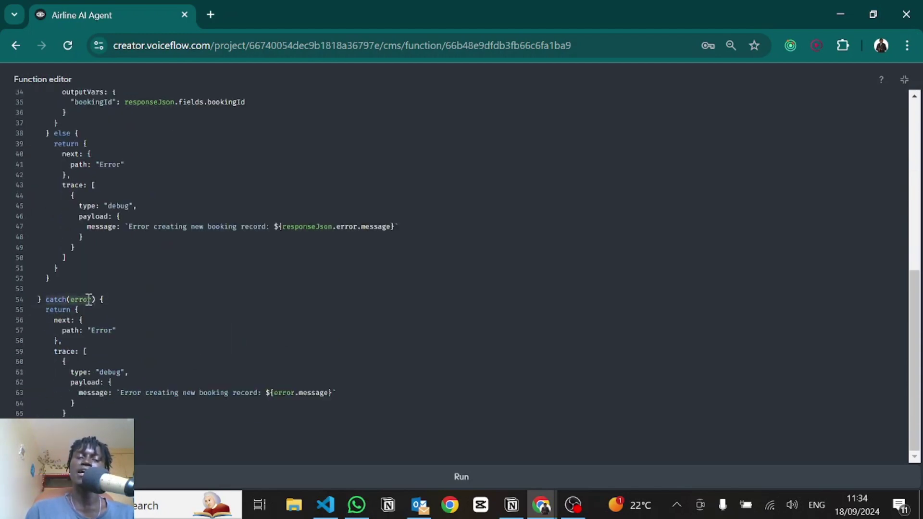
double_click(90, 300)
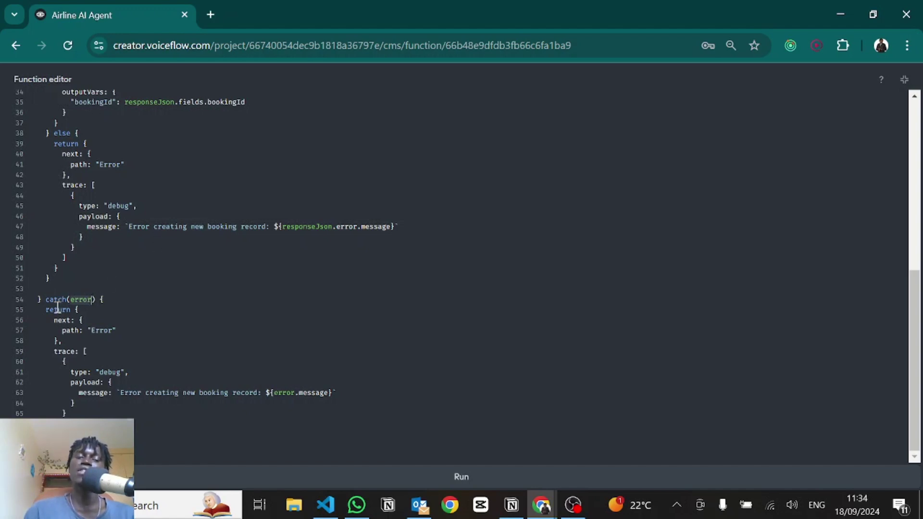
double_click(104, 330)
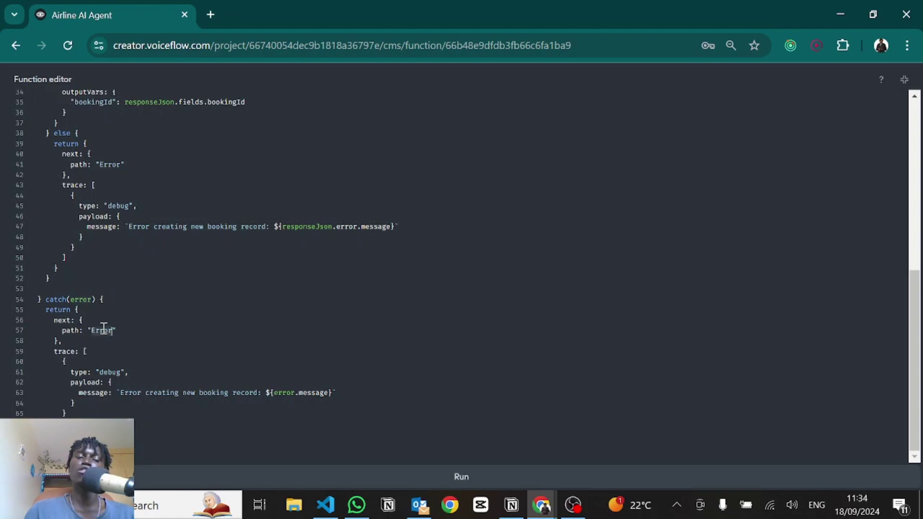
click(903, 80)
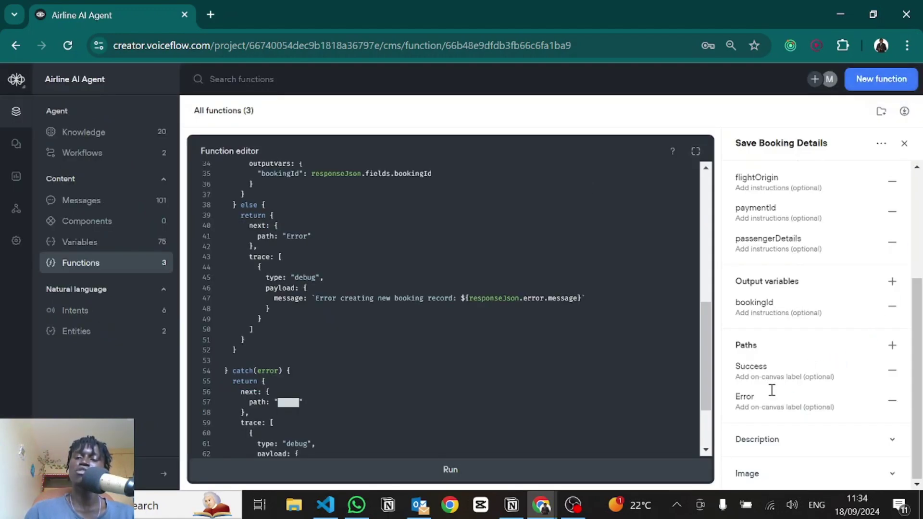
click(695, 151)
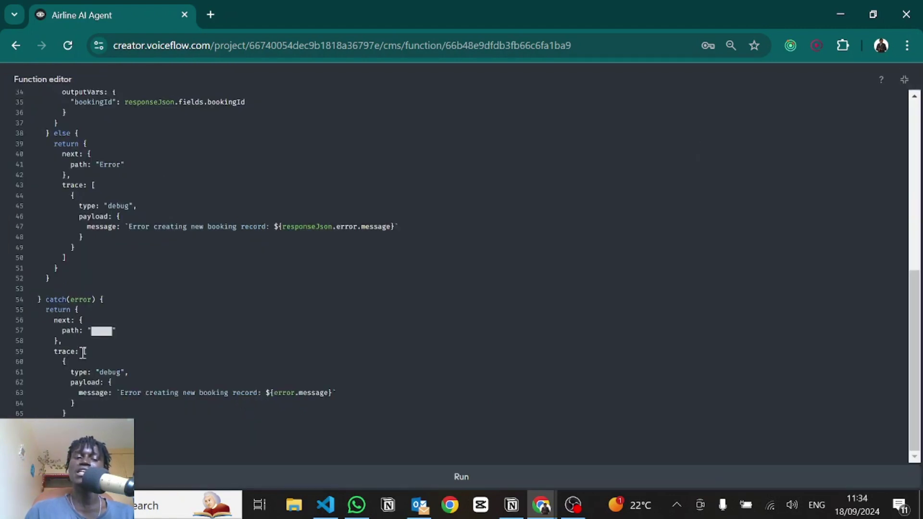
drag(82, 352, 270, 393)
click(133, 394)
double_click(289, 393)
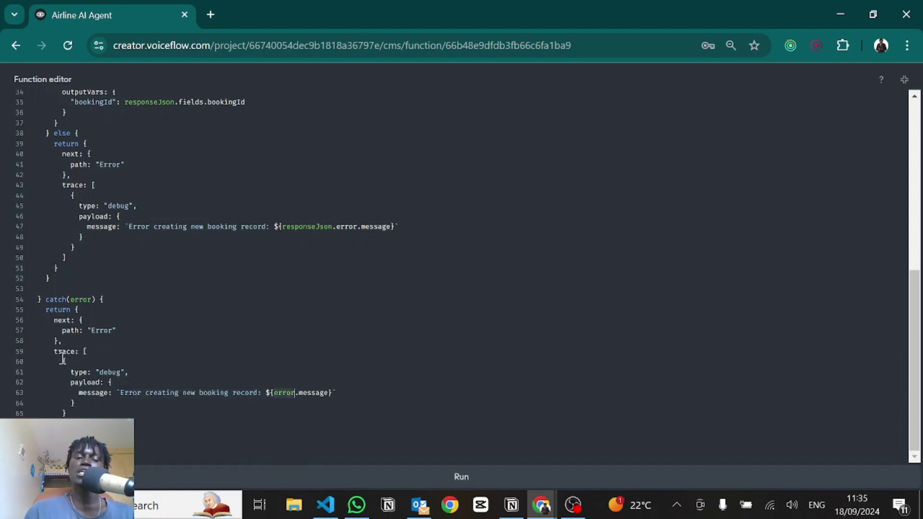
click(119, 369)
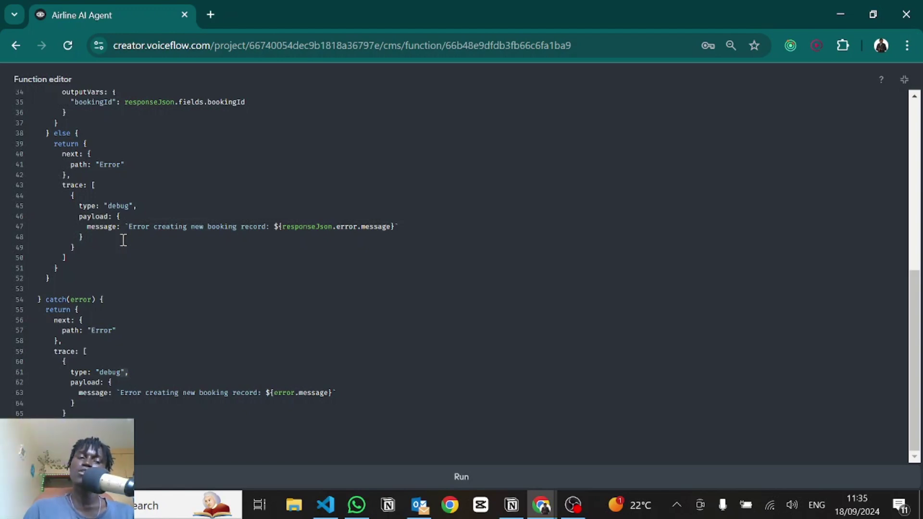
scroll(123, 240, up, 1)
scroll(75, 393, down, 1)
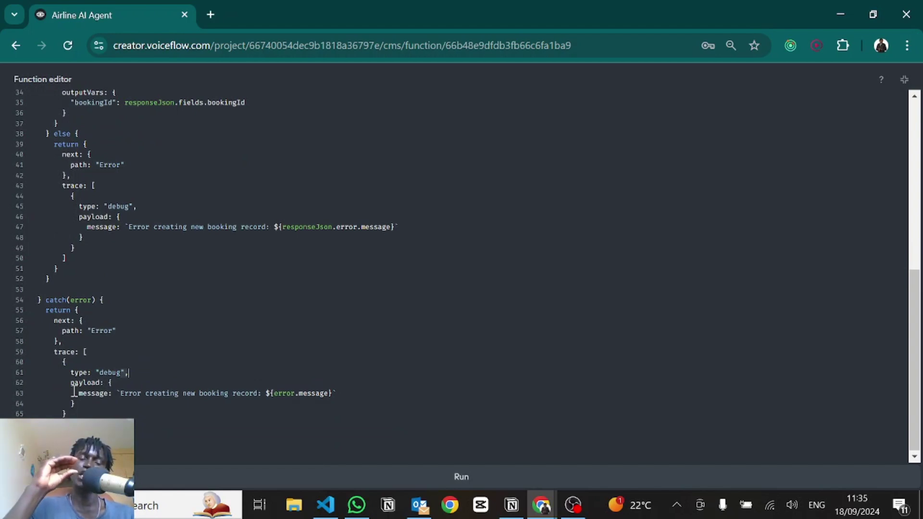
scroll(75, 392, up, 2)
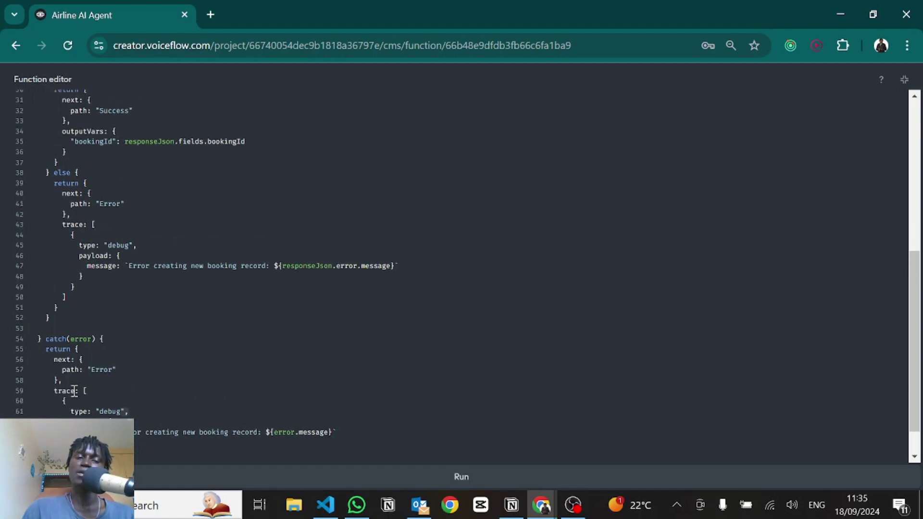
scroll(214, 355, up, 5)
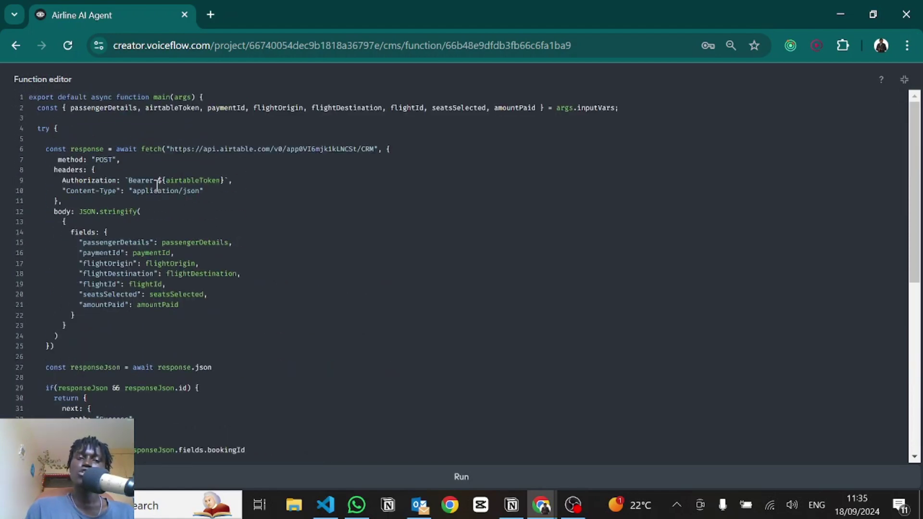
Step: Review the fetch request's POST method and airtableToken authorization header
drag(58, 148, 174, 144)
click(327, 149)
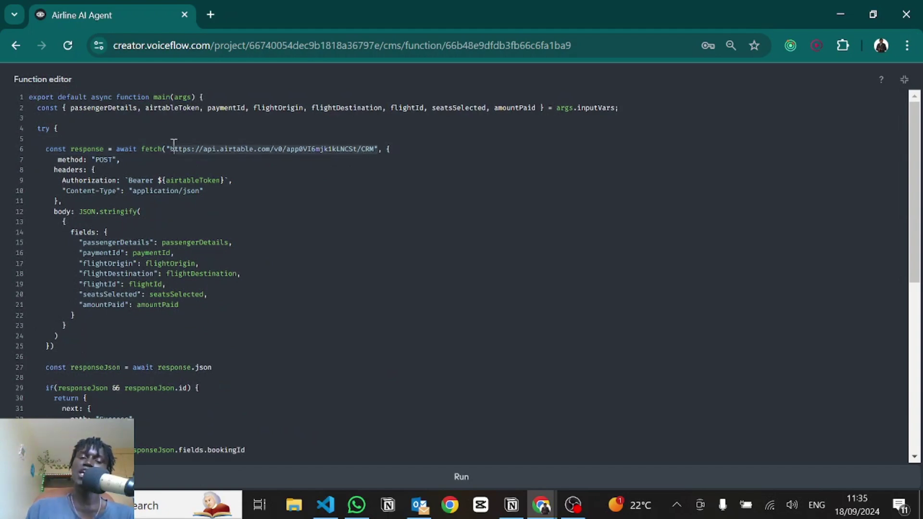
click(96, 160)
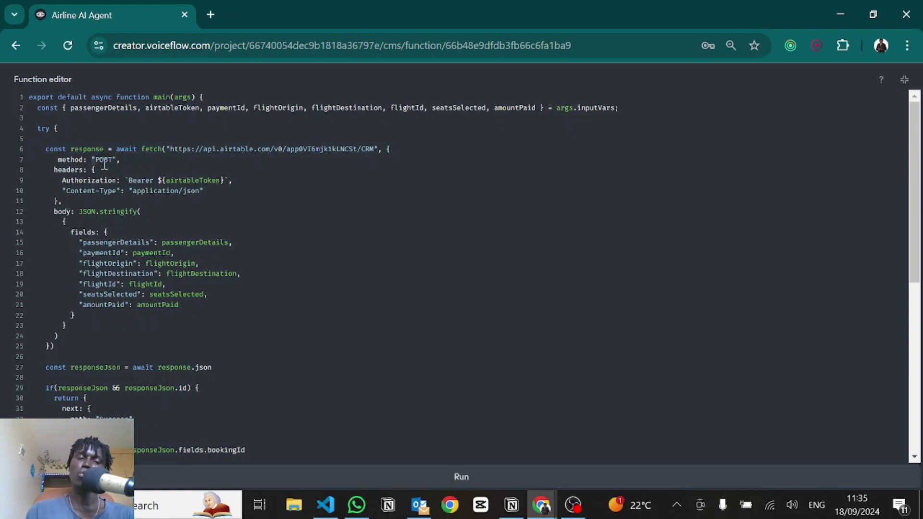
click(79, 171)
drag(166, 181, 128, 191)
click(236, 183)
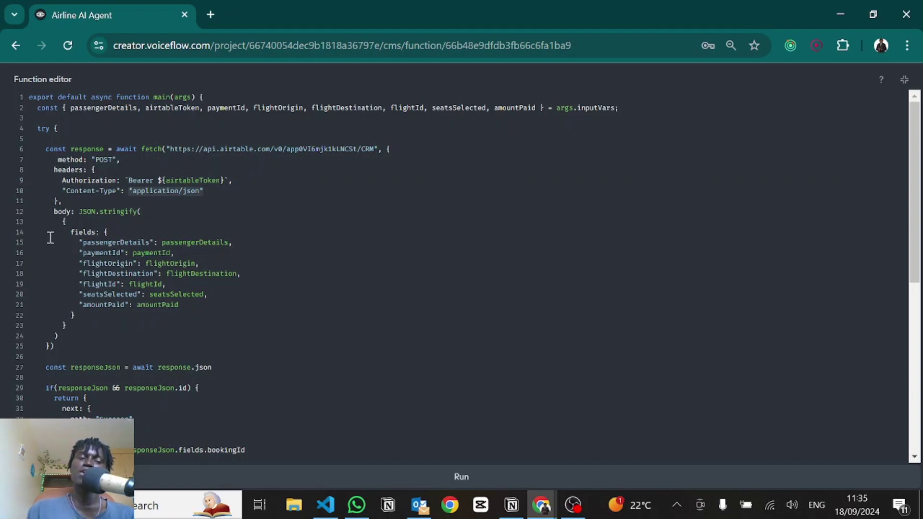
Step: Review the JSON.stringify request body and the booking fields sent to Airtable
click(99, 212)
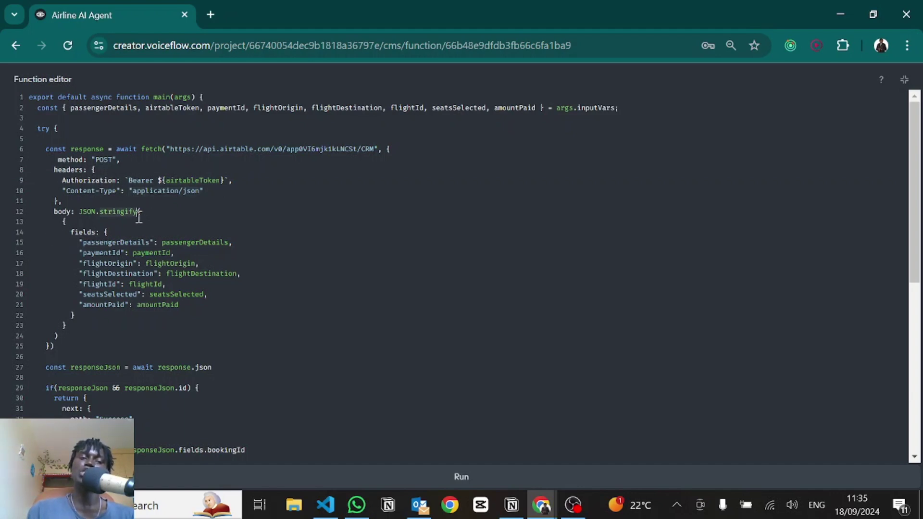
click(63, 223)
drag(63, 222, 79, 325)
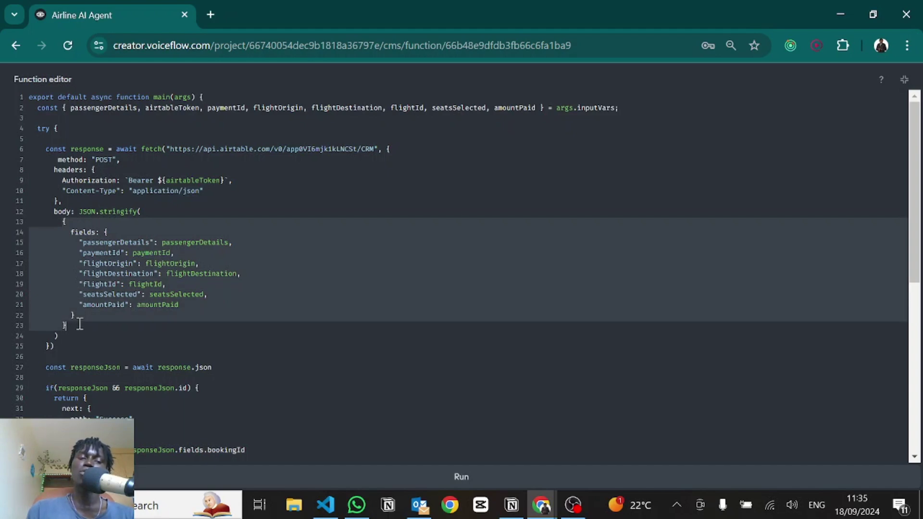
click(90, 236)
click(121, 242)
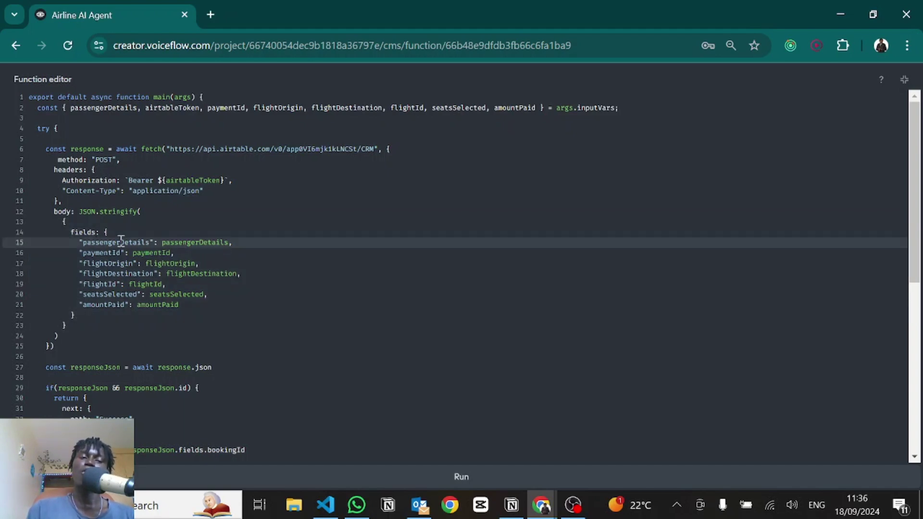
drag(121, 242, 131, 304)
scroll(144, 259, down, 4)
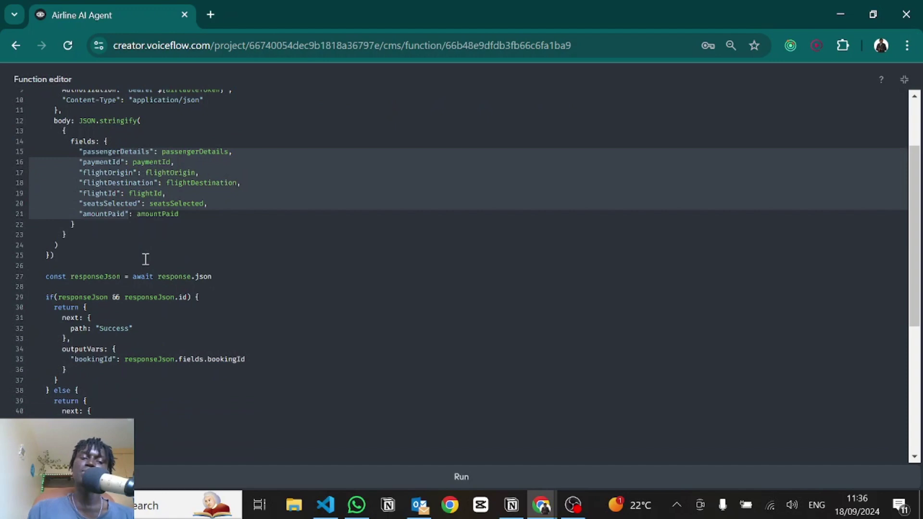
Step: Review the response parsing, responseJson success check, error branch and returned bookingId
drag(226, 163, 40, 168)
scroll(84, 192, down, 1)
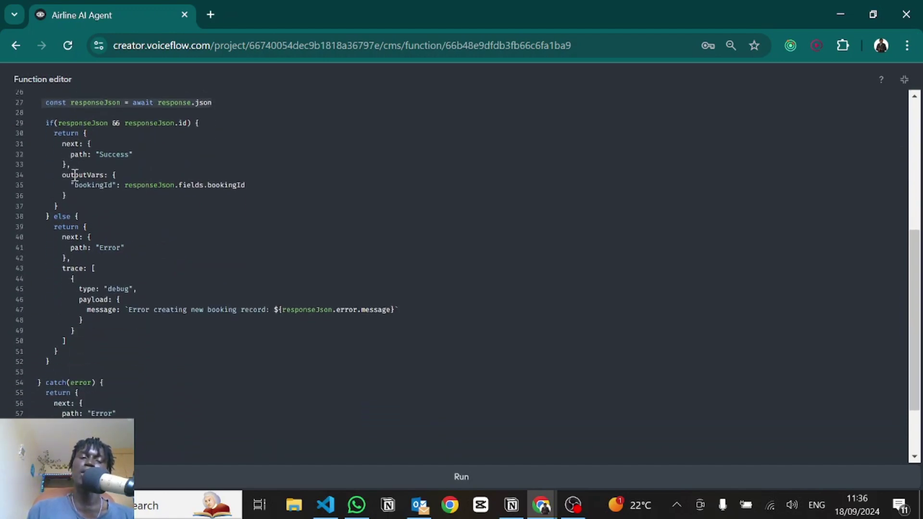
double_click(85, 123)
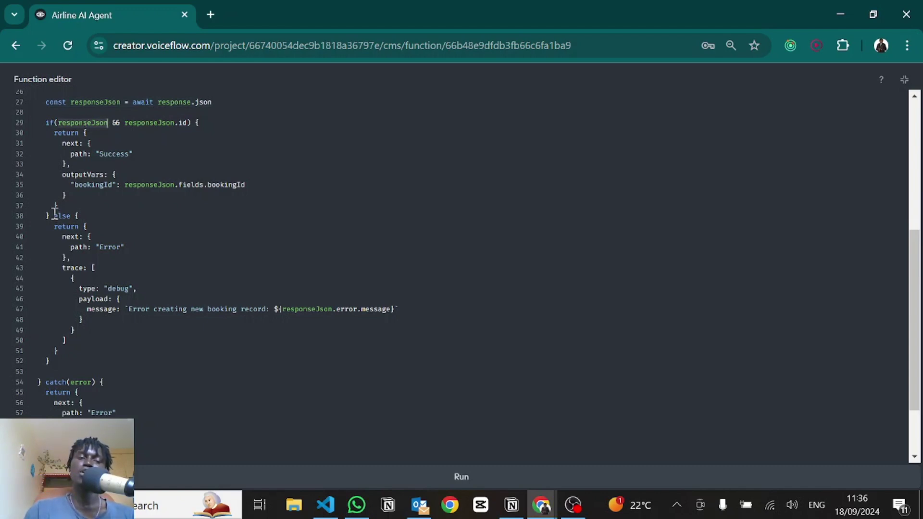
drag(87, 226, 134, 296)
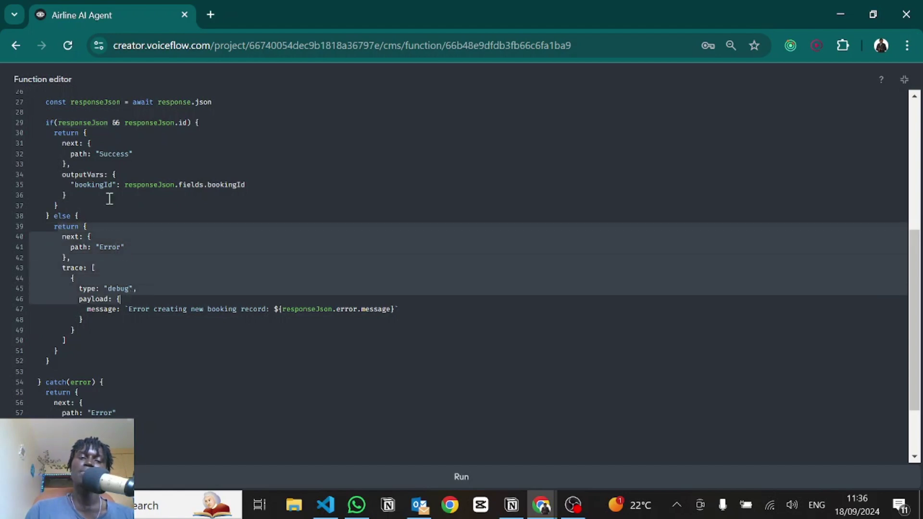
double_click(141, 124)
click(184, 124)
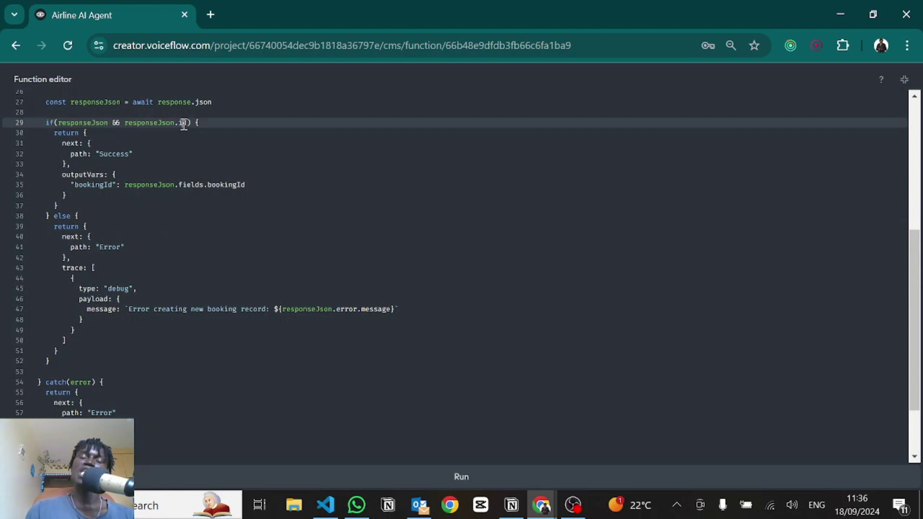
click(70, 150)
click(127, 153)
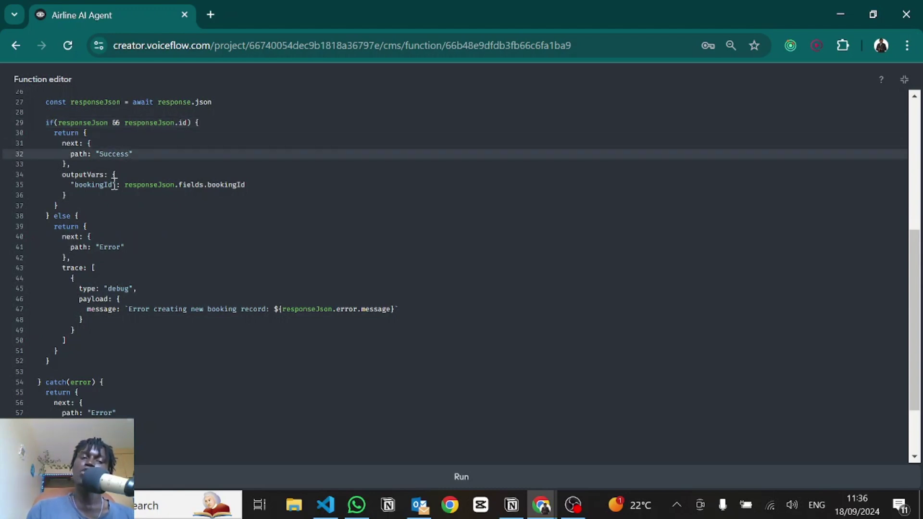
drag(124, 185, 256, 186)
Step: Switch to Airtable and open the CRM table of bookings
scroll(257, 186, down, 2)
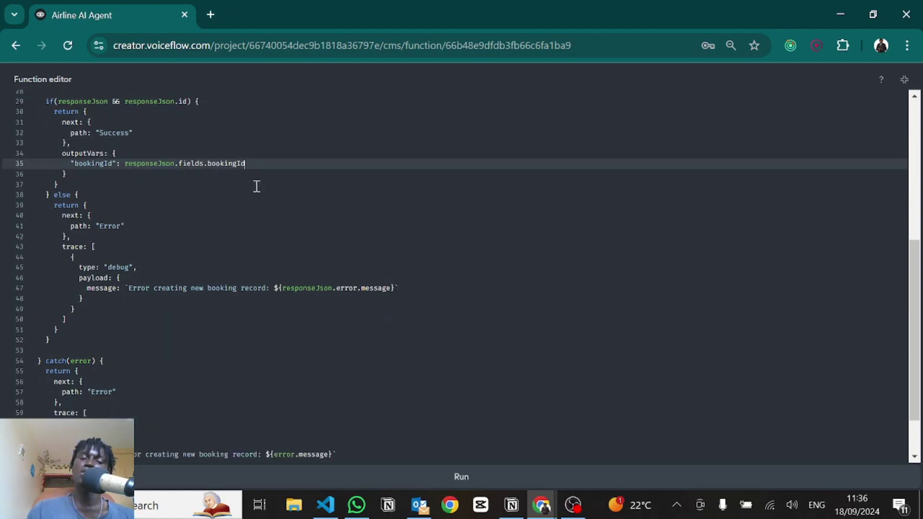
scroll(256, 186, up, 2)
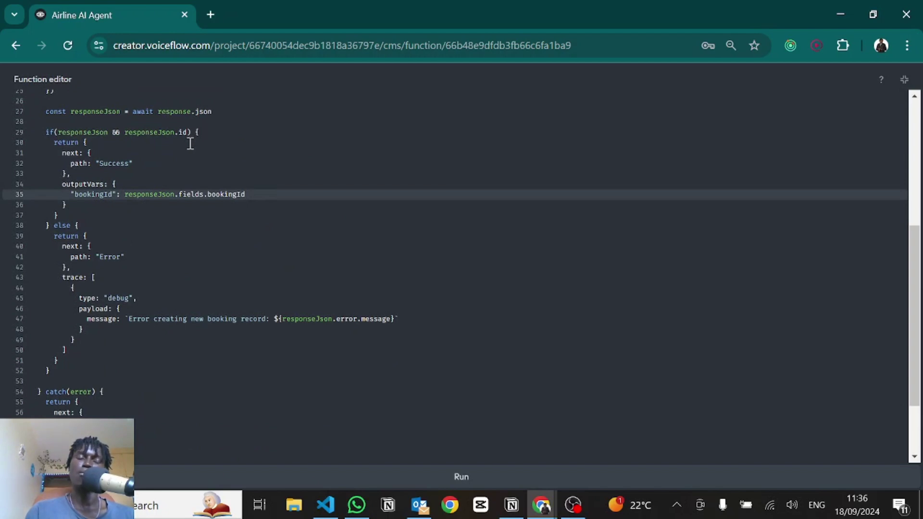
key(alt+Tab)
click(135, 116)
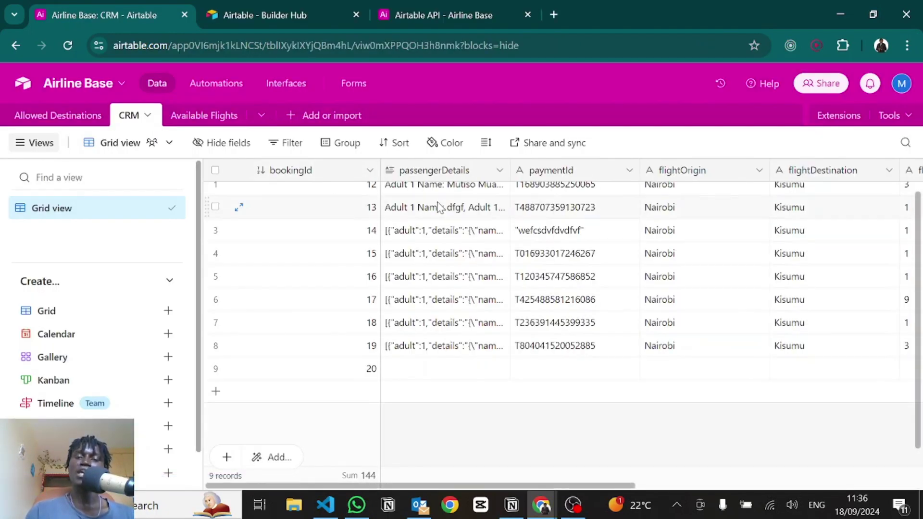
Step: Check that the CRM bookingId field is an Autonumber, closing its settings unchanged
scroll(480, 216, right, 3)
scroll(527, 229, right, 10)
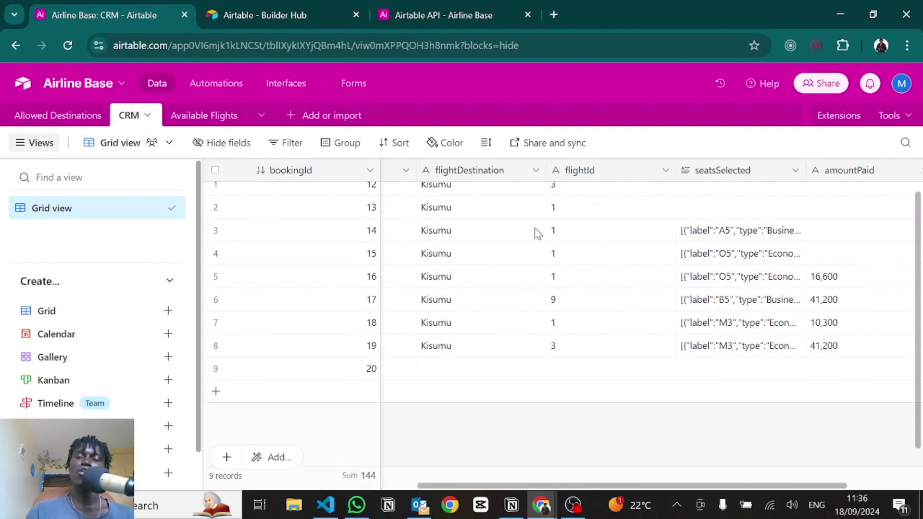
scroll(538, 233, left, 10)
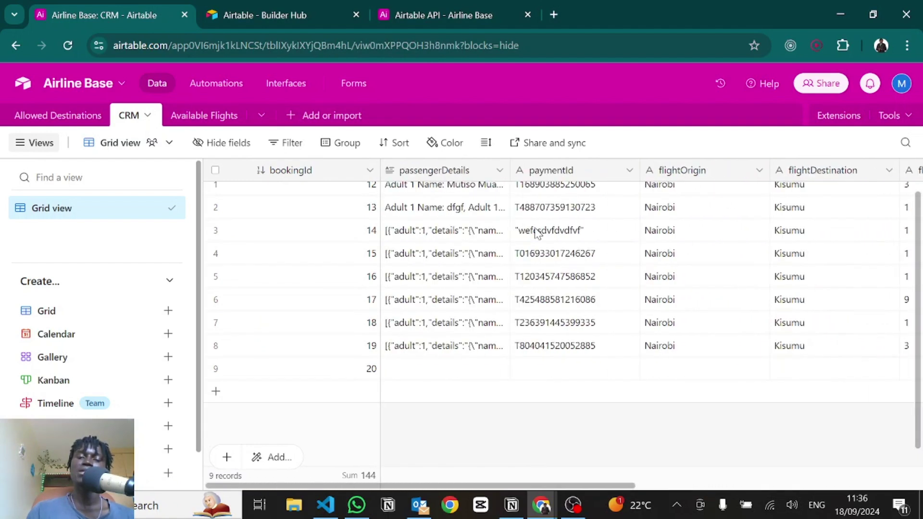
scroll(361, 221, up, 1)
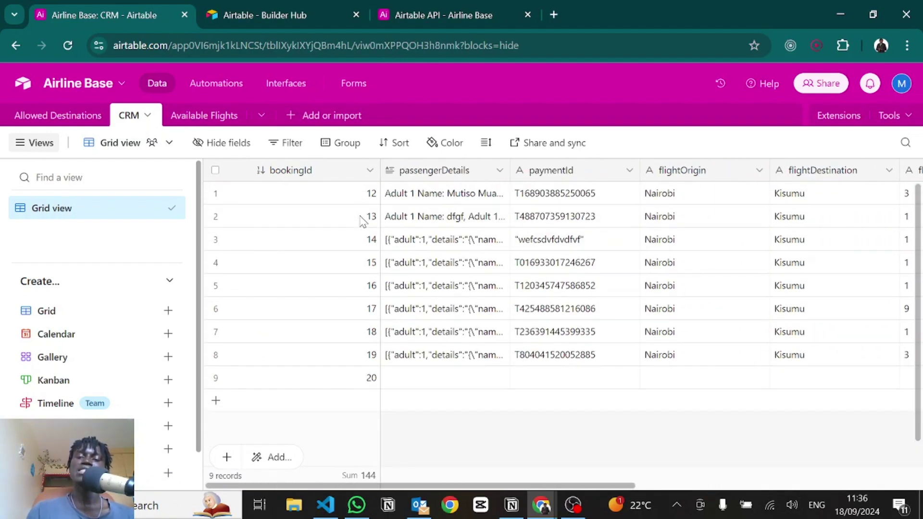
click(341, 172)
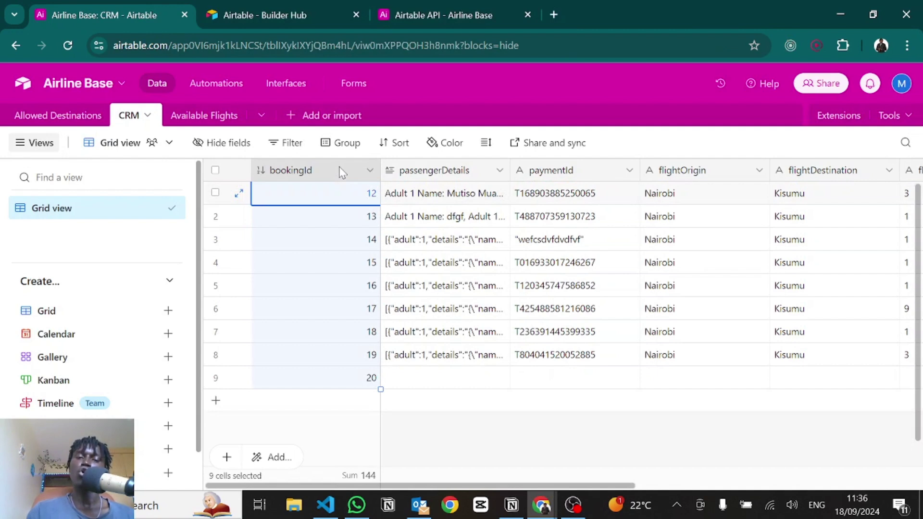
double_click(341, 172)
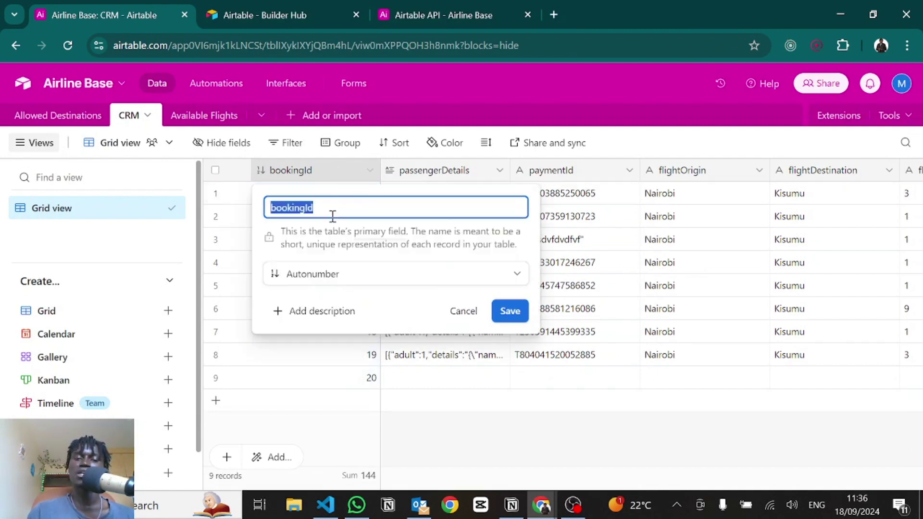
click(445, 423)
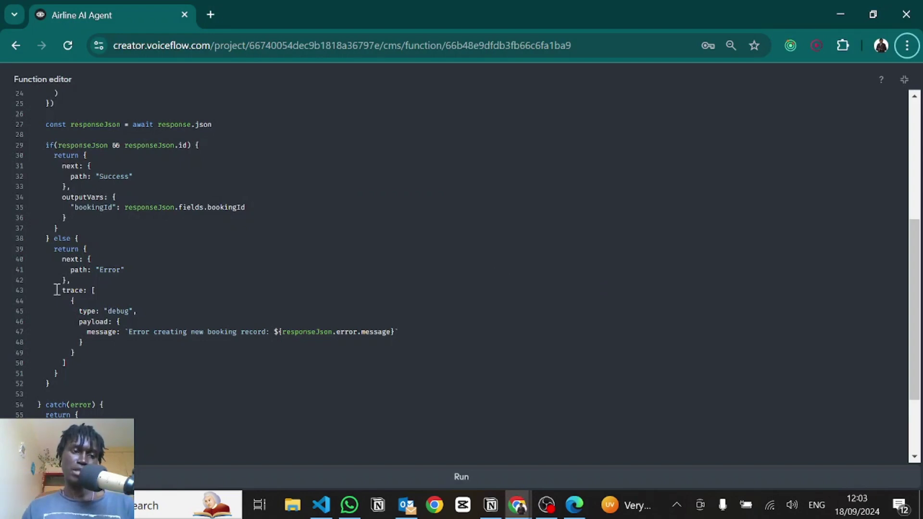
Step: Review the else branch's Error path and debug trace message, then exit full-screen code view
drag(62, 260, 125, 271)
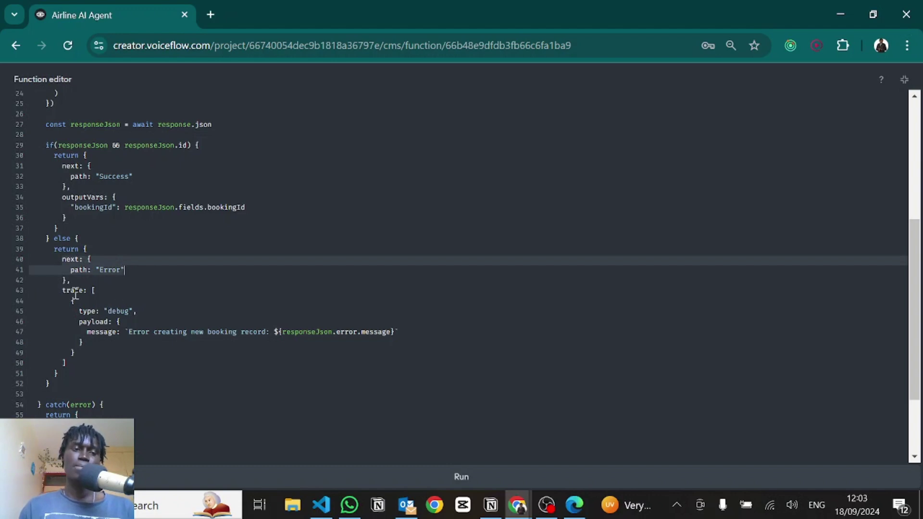
drag(74, 299, 168, 325)
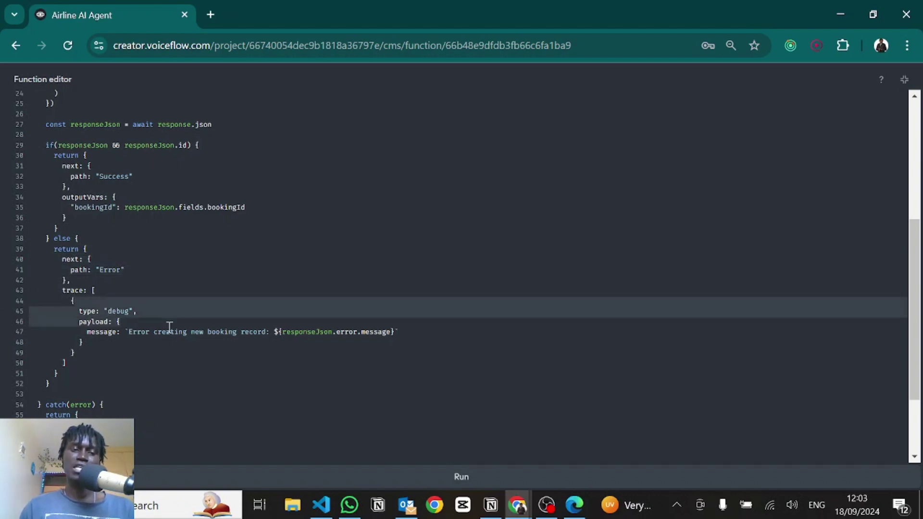
click(169, 325)
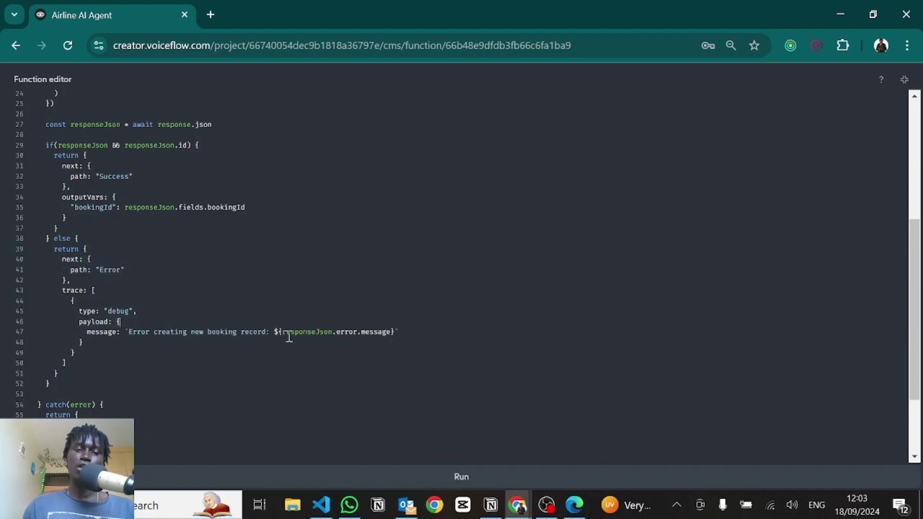
key(shift+Down)
key(shift+Down)
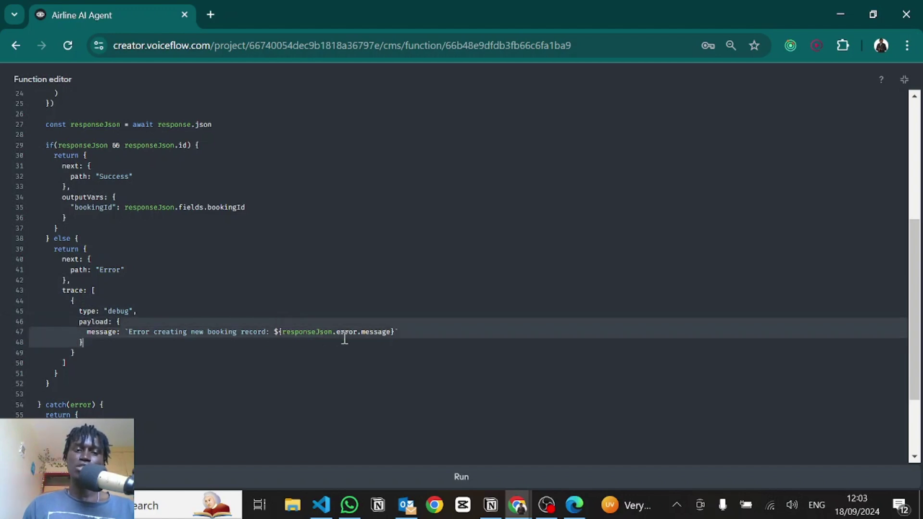
click(393, 331)
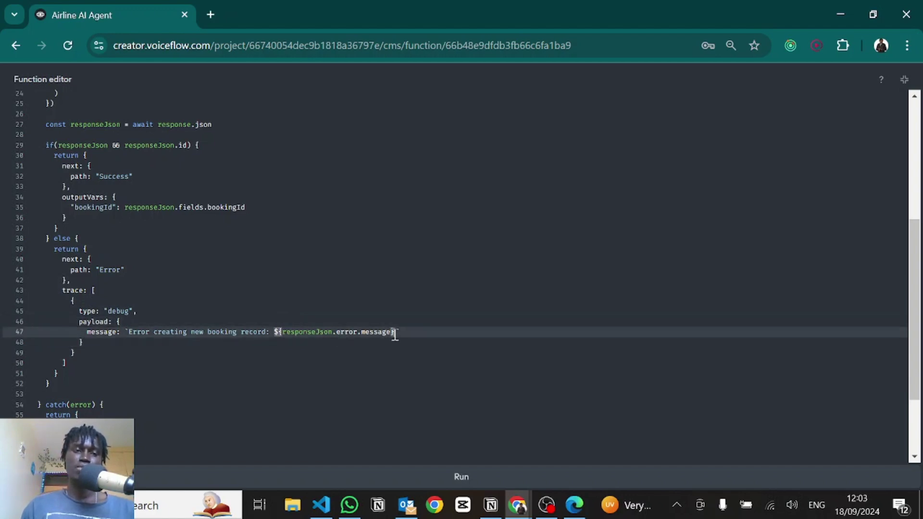
scroll(229, 295, down, 2)
scroll(228, 294, up, 6)
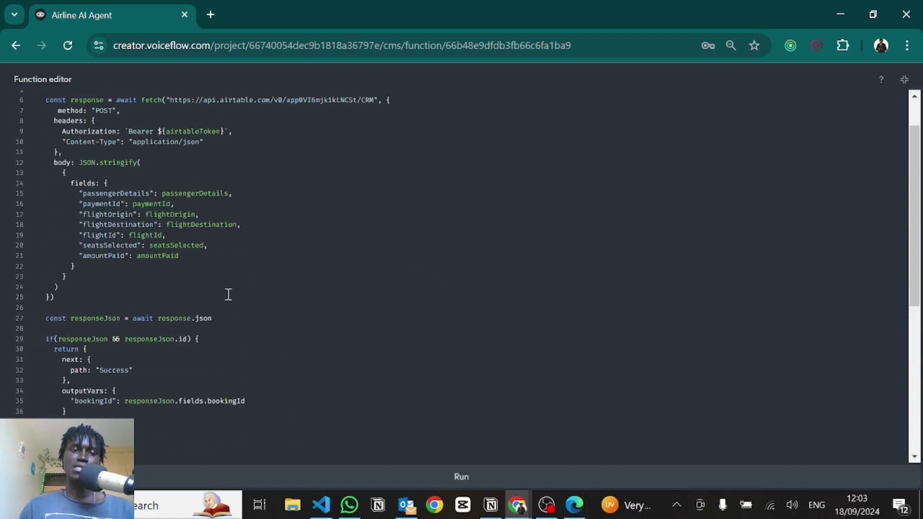
click(902, 80)
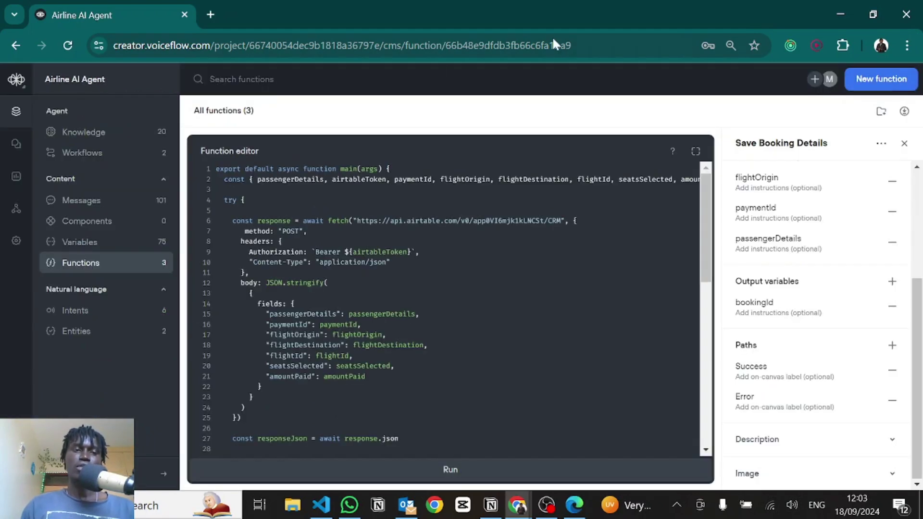
Step: Open Save Booking Details in Book Flight and inspect the flightSelected input mapping unchanged
click(79, 152)
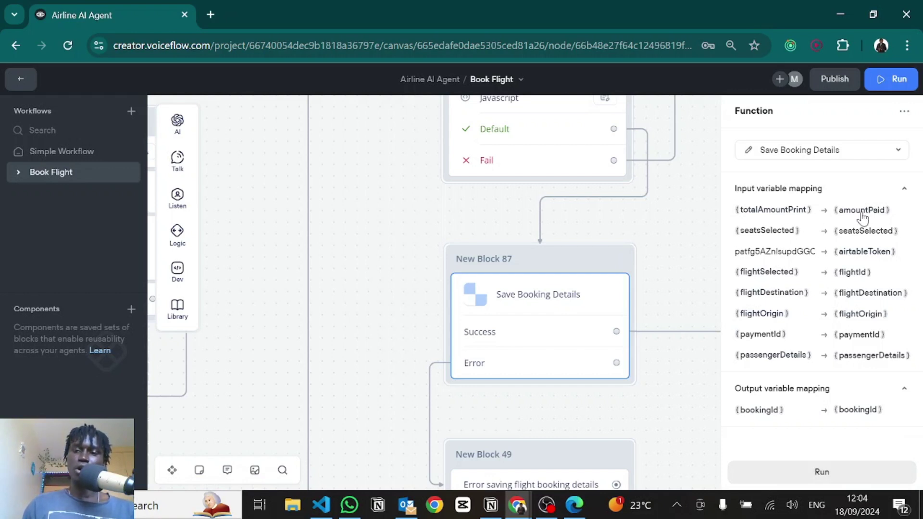
double_click(761, 258)
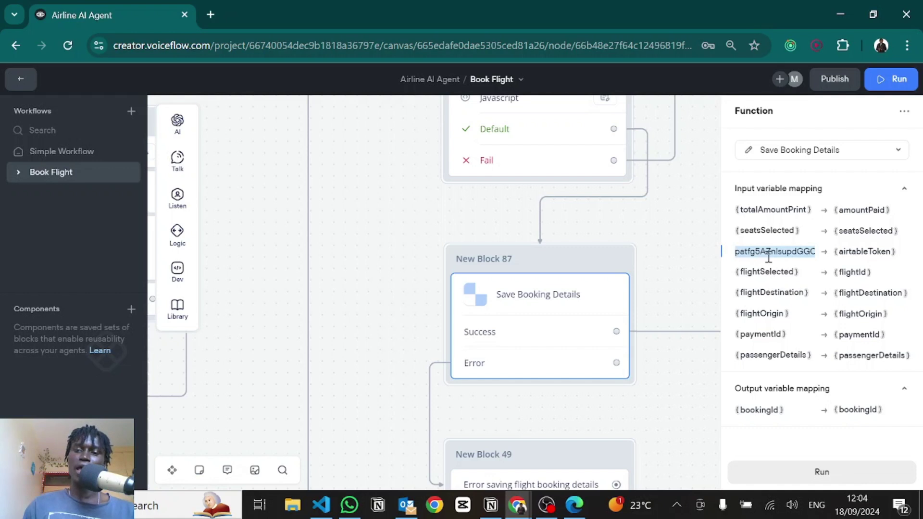
click(762, 277)
click(762, 276)
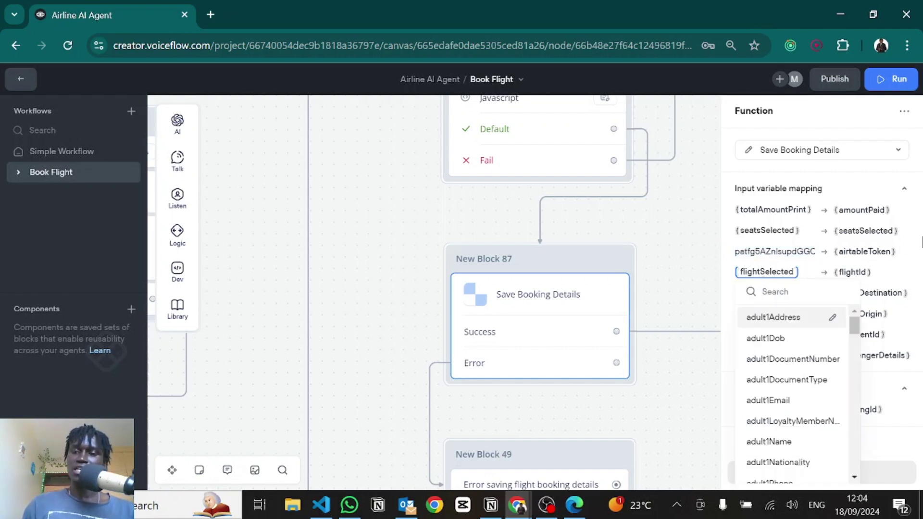
click(889, 271)
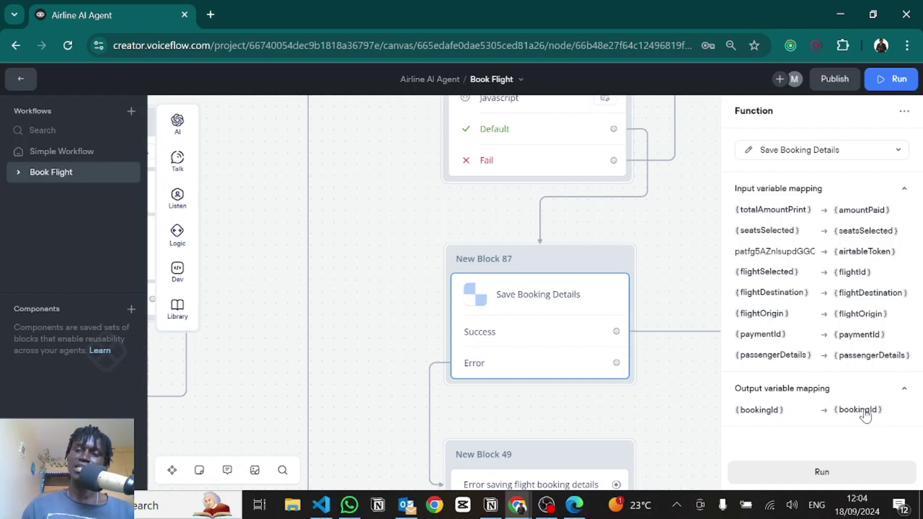
Step: Inspect the booking confirmation message, then follow the Yes path to the Sure go ahead block
click(625, 420)
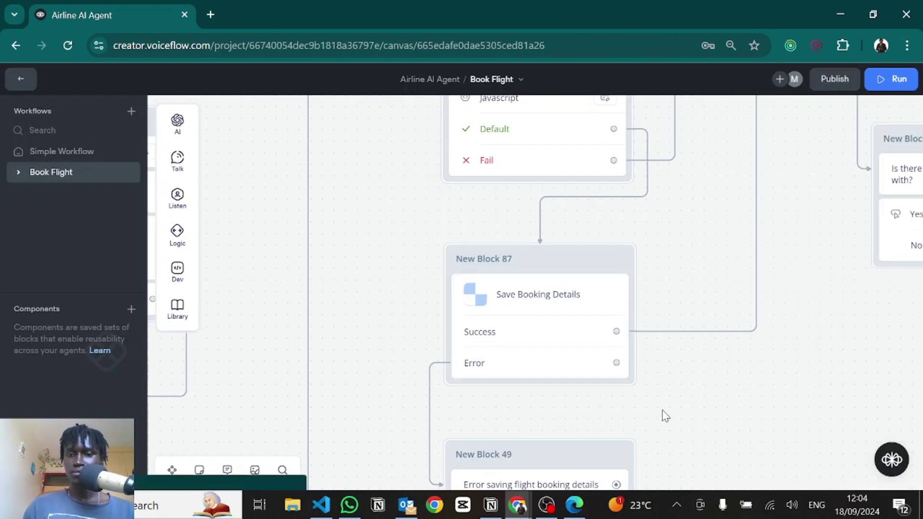
drag(784, 307, 769, 253)
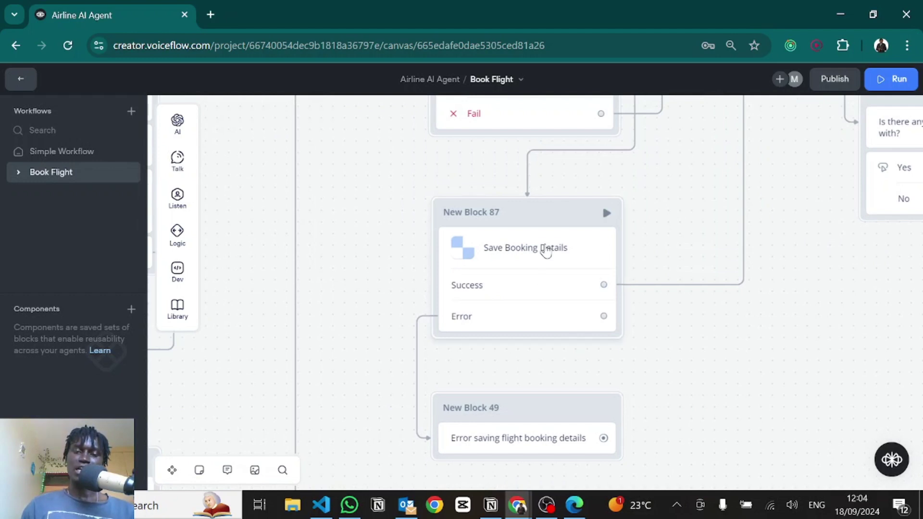
scroll(608, 315, down, 5)
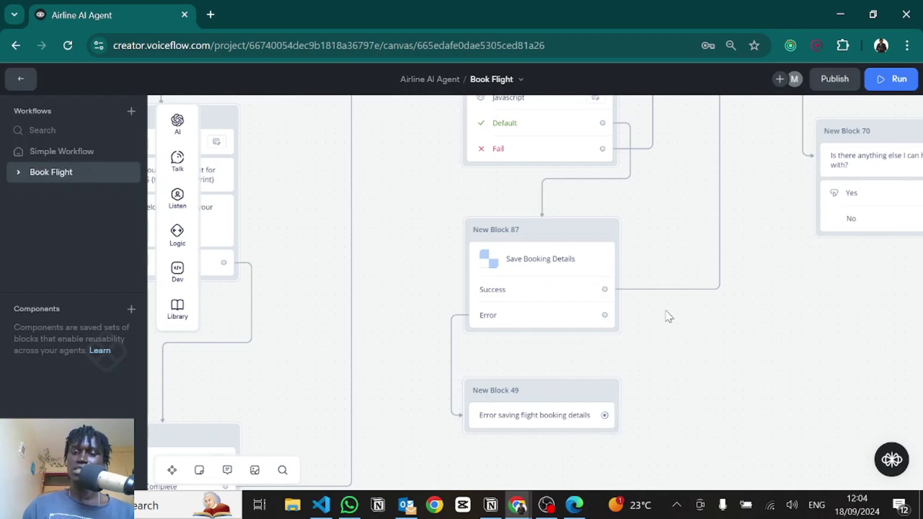
scroll(649, 359, up, 3)
scroll(648, 359, right, 4)
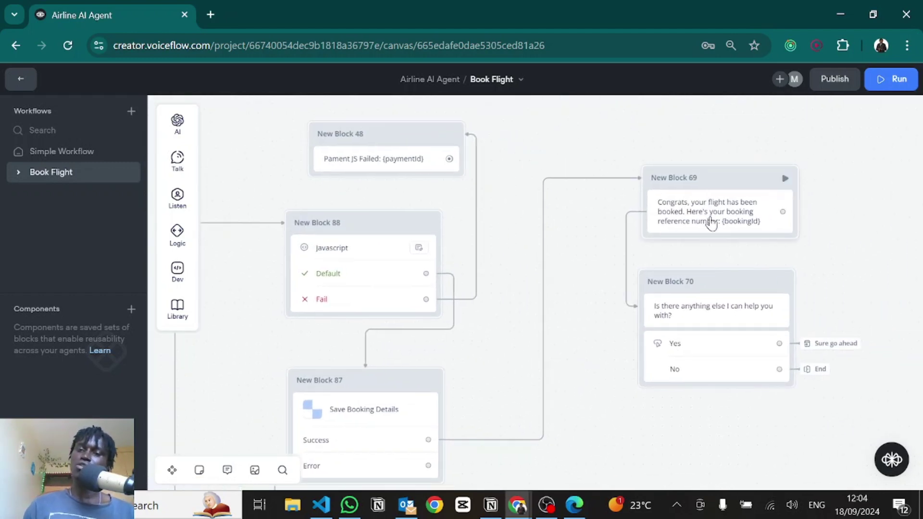
click(710, 221)
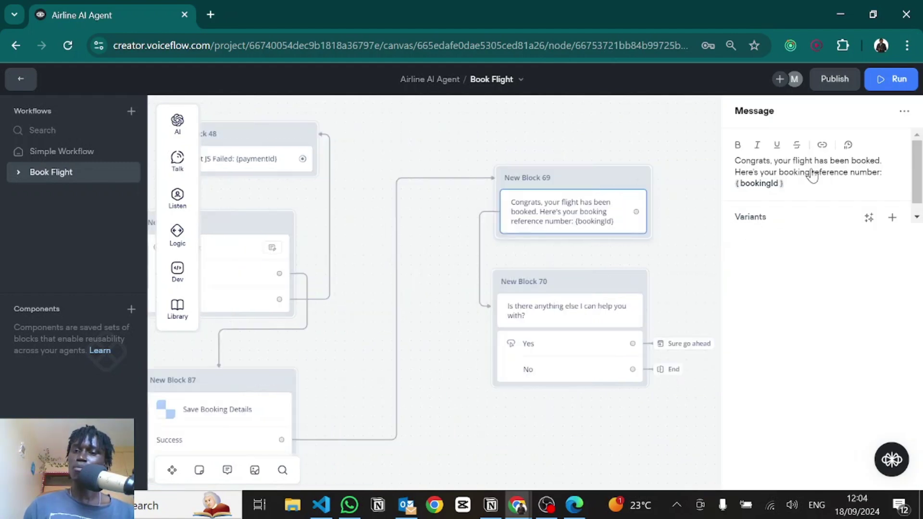
drag(756, 196, 736, 196)
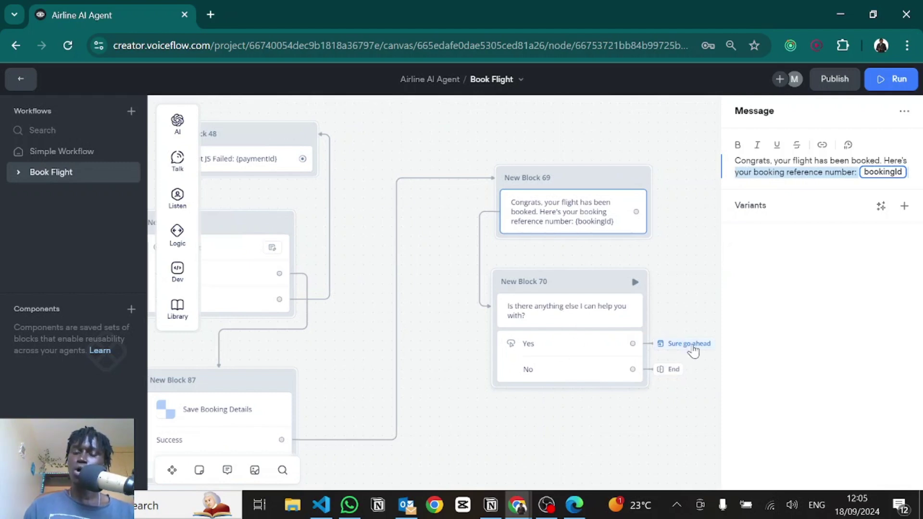
click(692, 346)
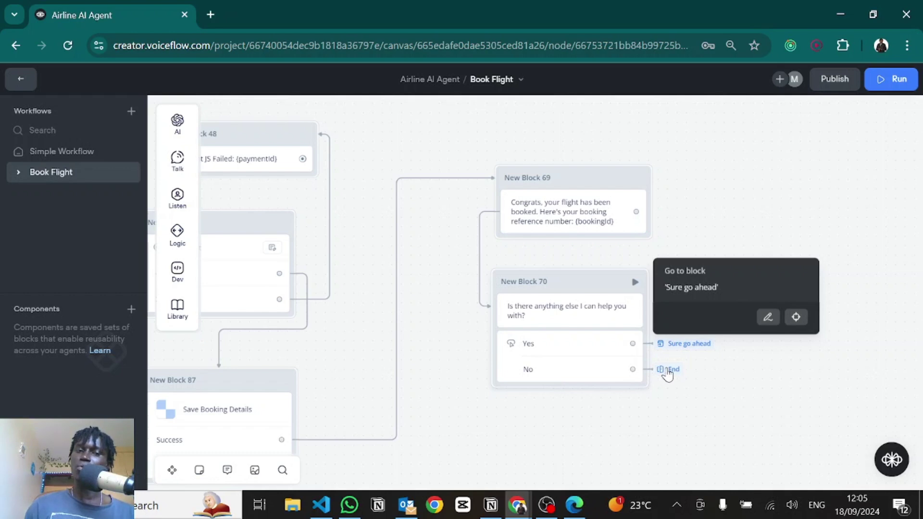
click(797, 318)
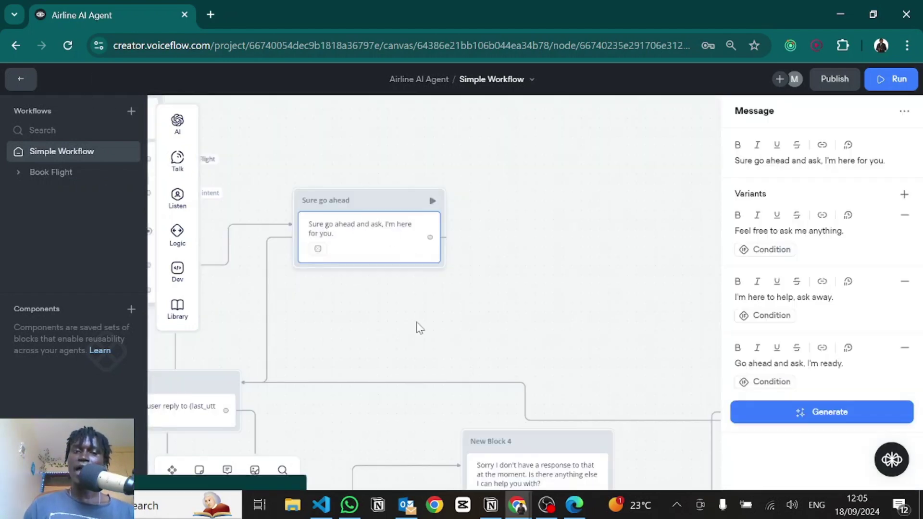
Step: Close the Sure go ahead editor and pan to the User's Query and Response AI blocks
drag(574, 307, 625, 278)
click(387, 268)
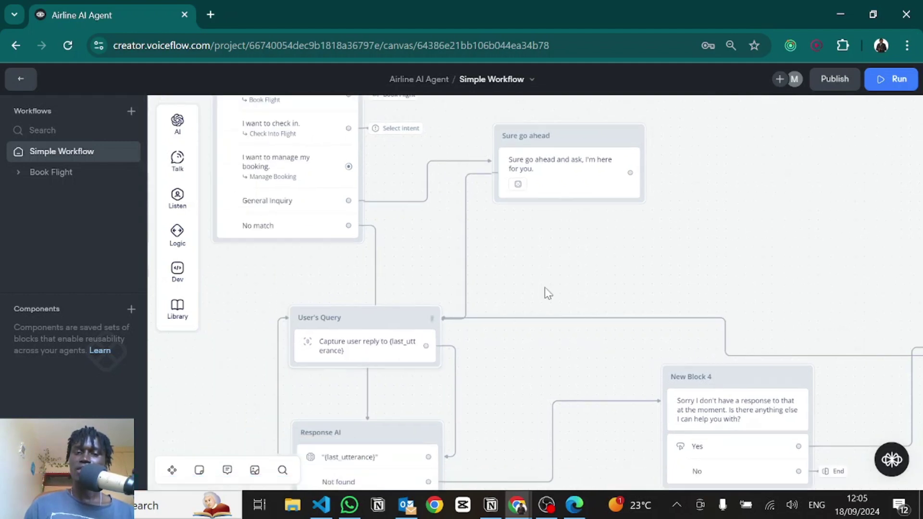
drag(526, 269, 549, 166)
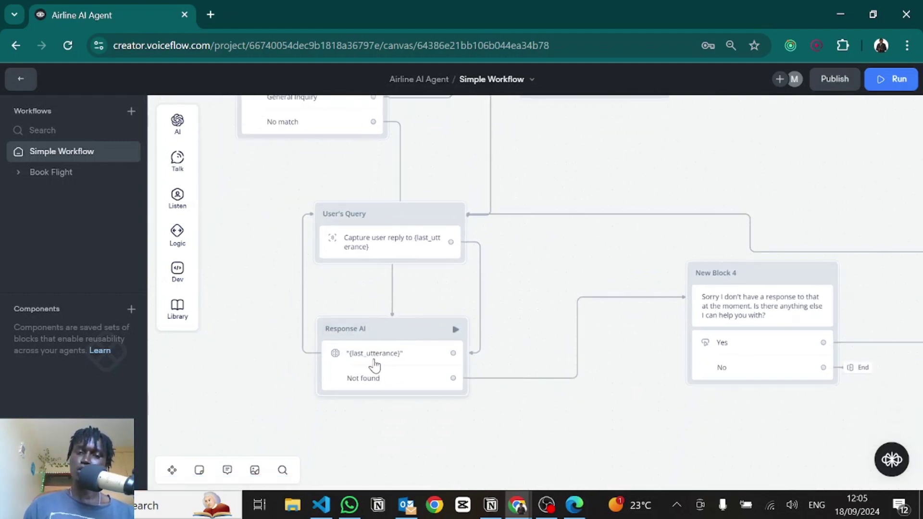
drag(605, 177, 599, 229)
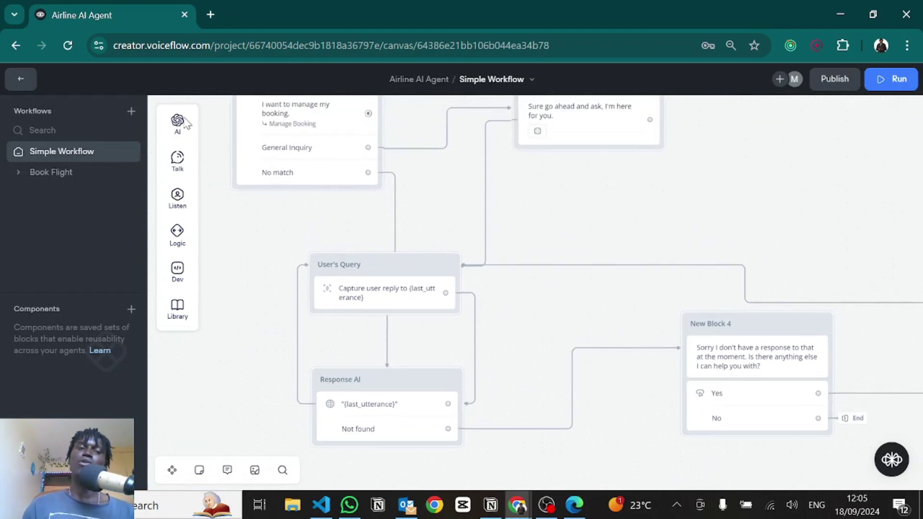
Step: Open the Web Chat integration page, then switch to index.html in VS Code
click(27, 82)
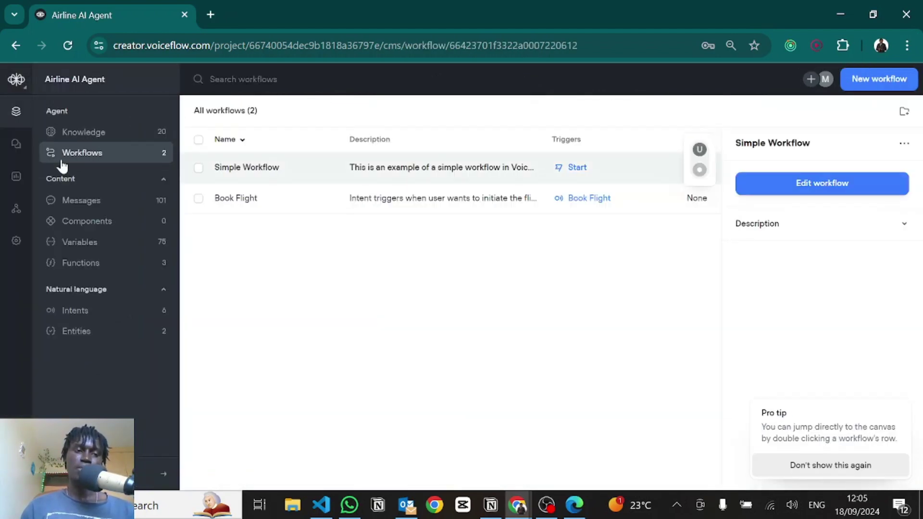
click(13, 217)
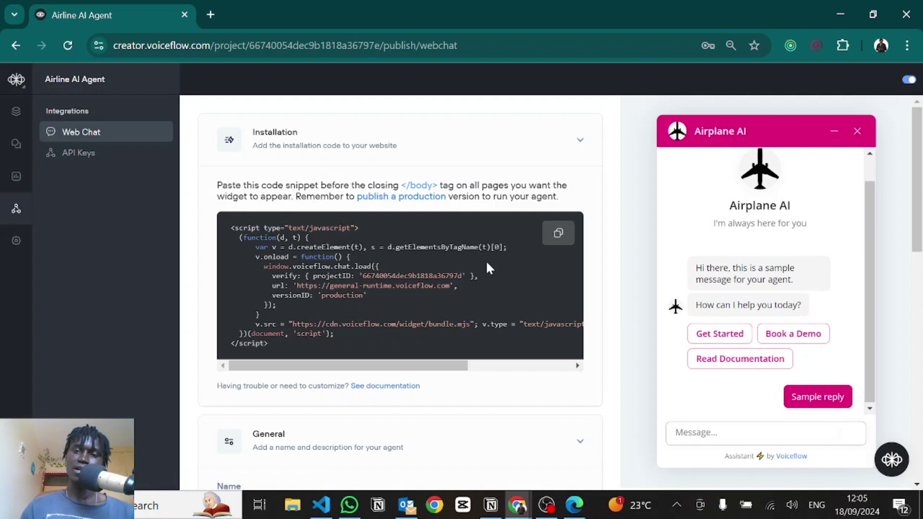
key(alt+Tab)
click(255, 165)
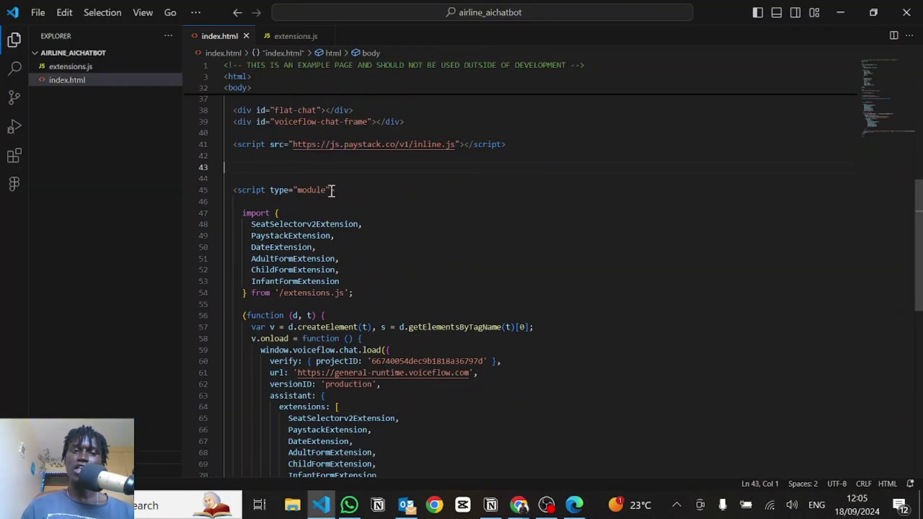
Step: Highlight type="module" on line 45 and the six extension imports, then return to Web Chat
drag(330, 190, 269, 189)
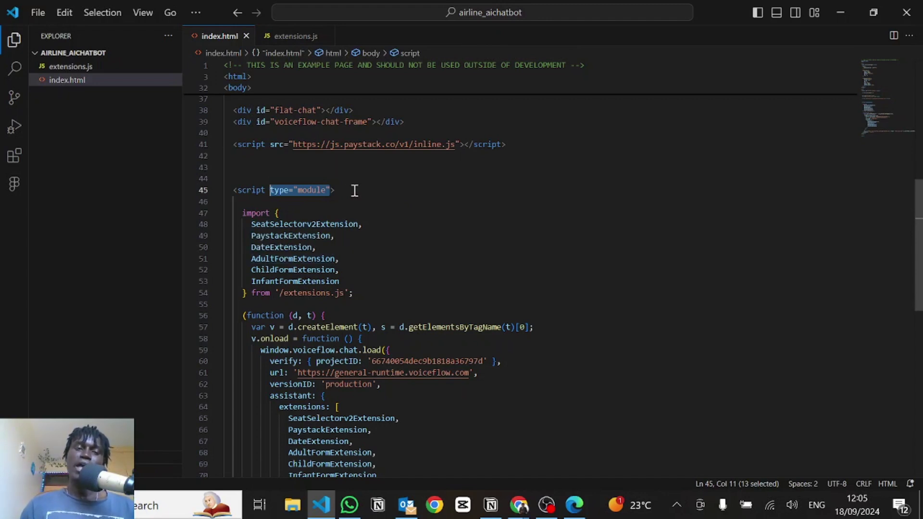
click(339, 193)
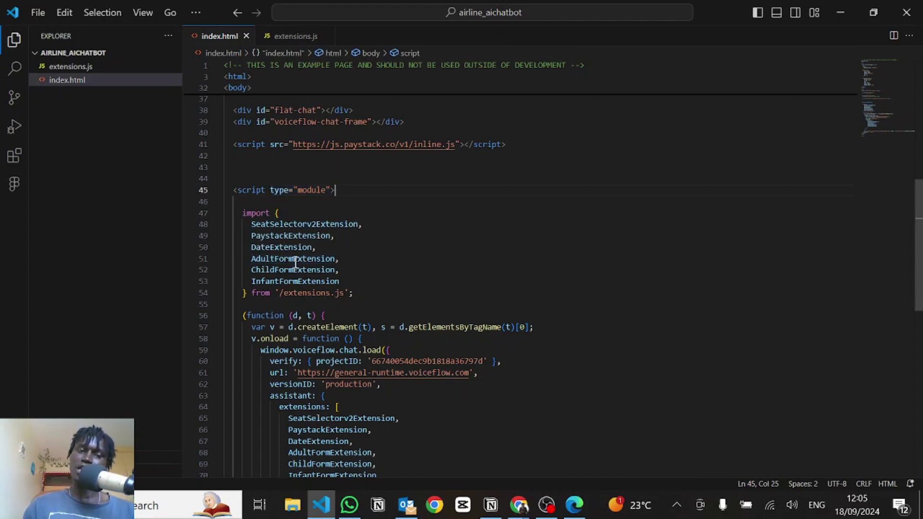
scroll(287, 248, down, 1)
scroll(312, 373, down, 1)
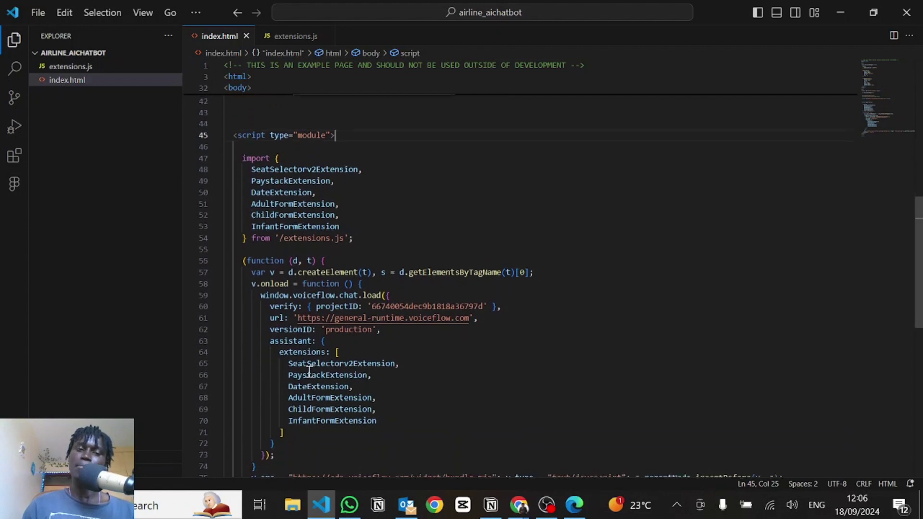
click(358, 222)
drag(339, 221, 252, 166)
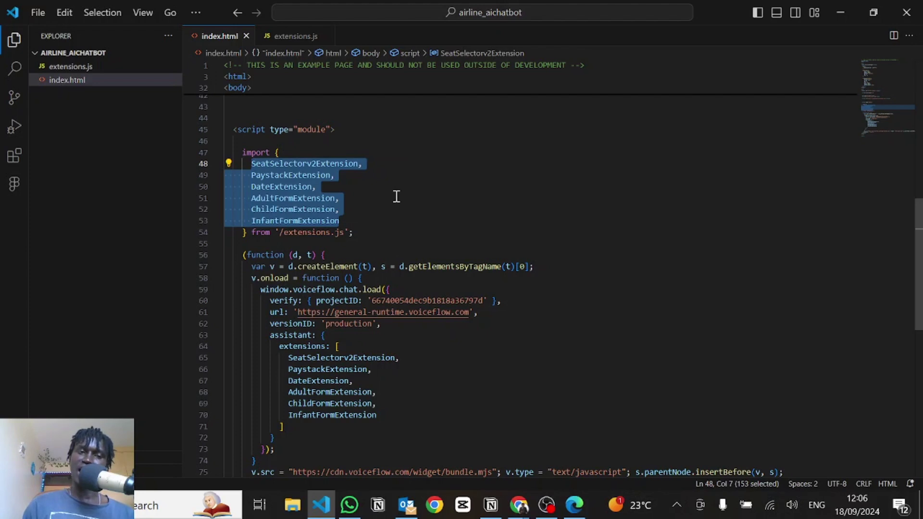
key(alt+Tab)
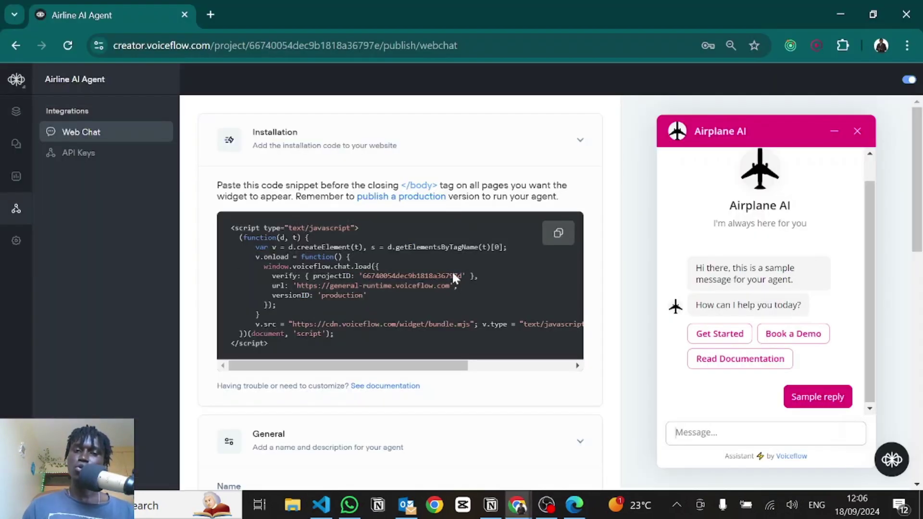
scroll(235, 299, down, 3)
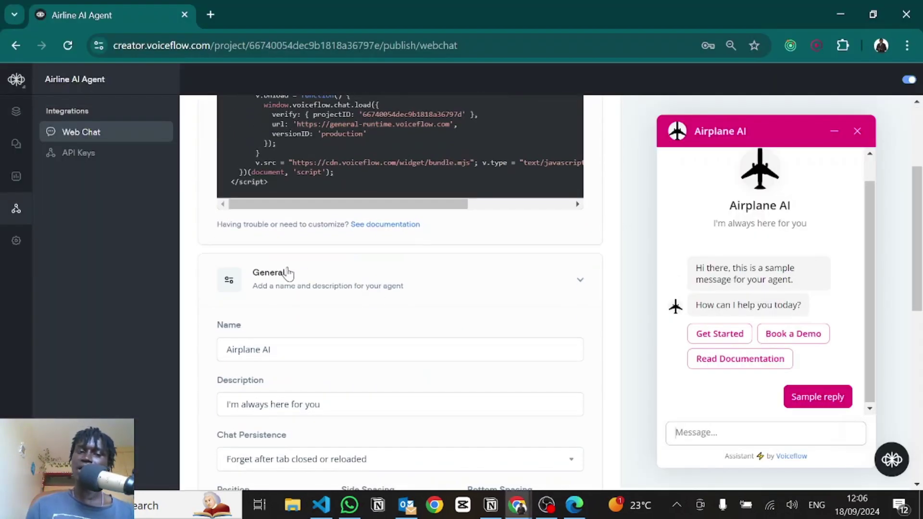
click(275, 292)
click(275, 292)
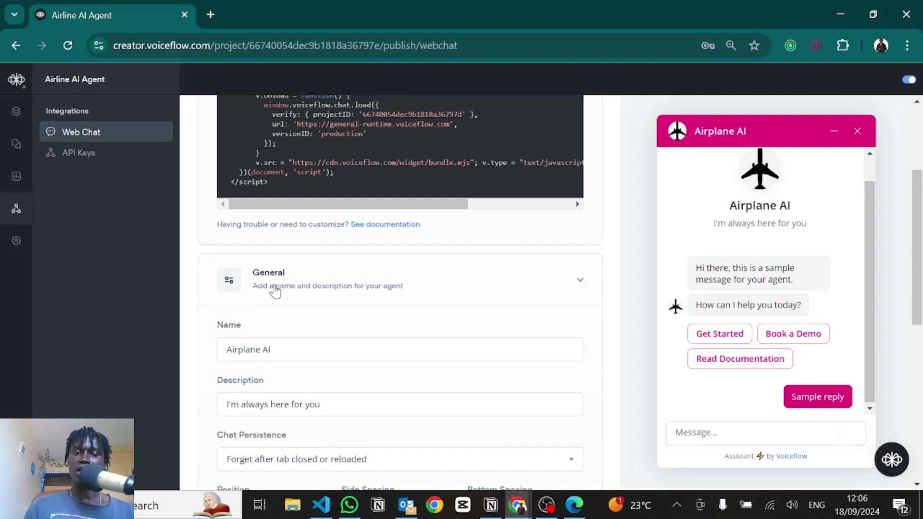
click(276, 292)
click(275, 291)
scroll(288, 336, down, 2)
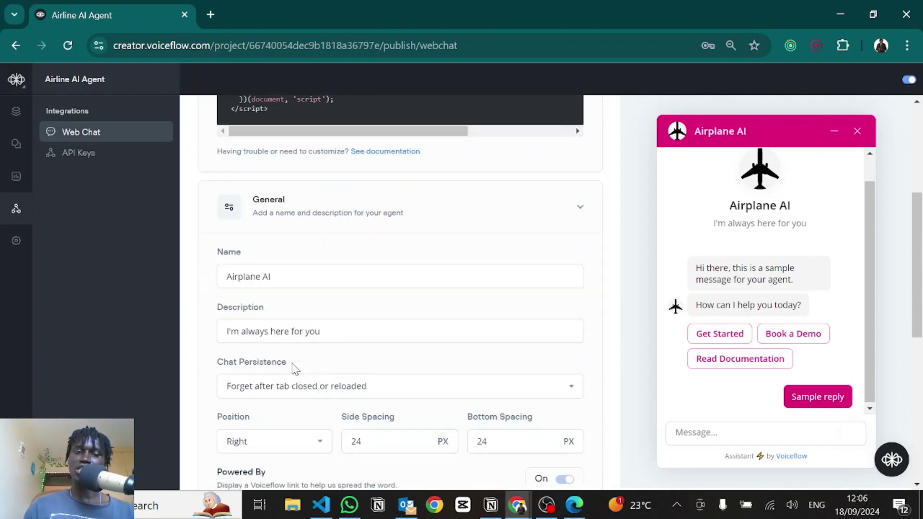
drag(272, 237, 225, 234)
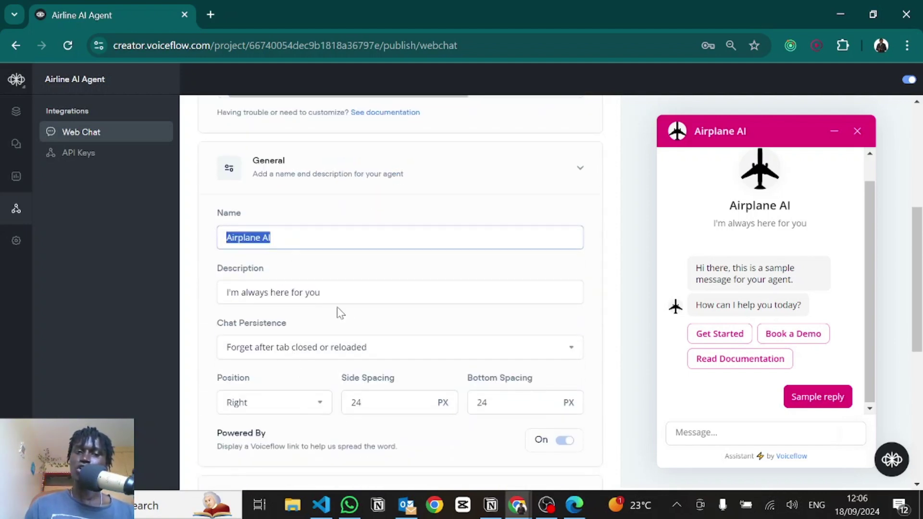
drag(330, 290, 198, 291)
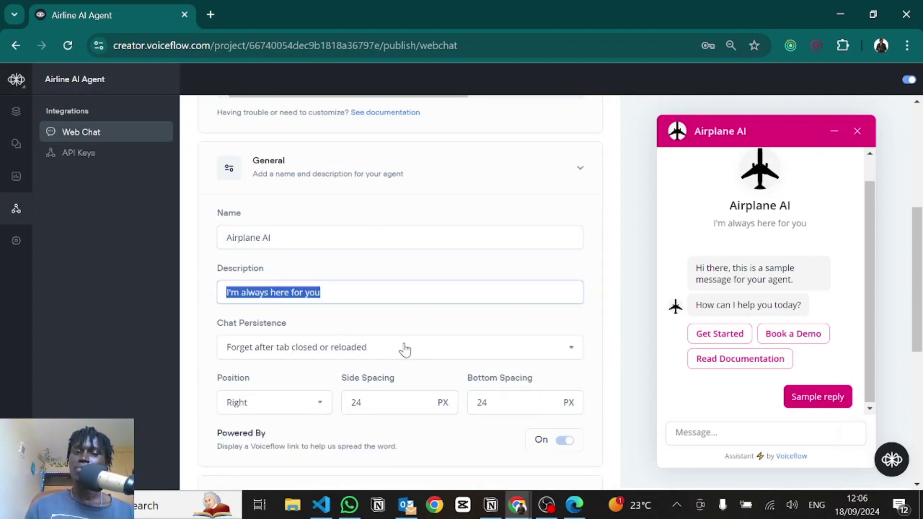
scroll(402, 346, down, 1)
scroll(365, 284, down, 4)
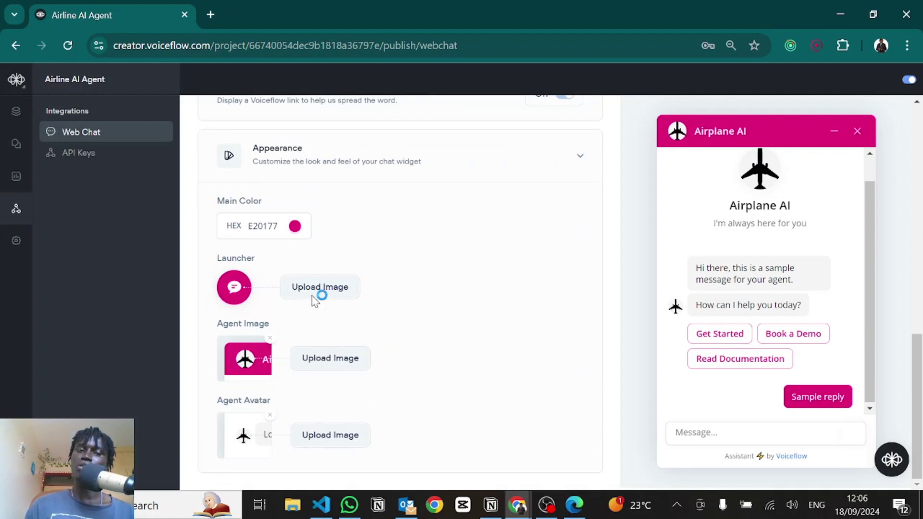
click(263, 223)
double_click(263, 224)
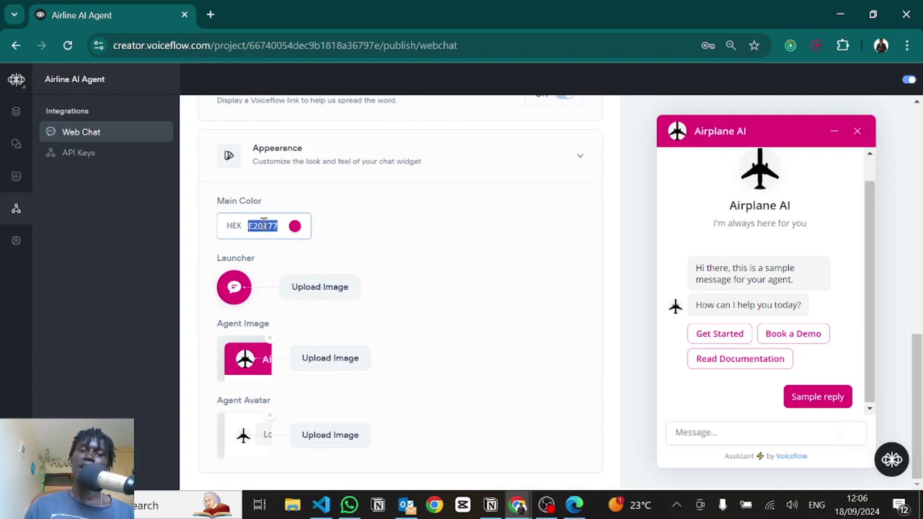
click(352, 212)
scroll(352, 213, up, 6)
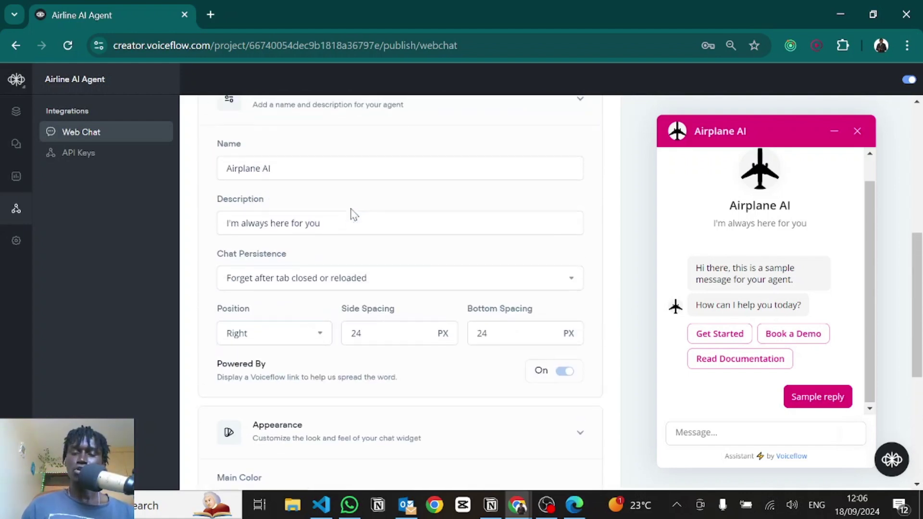